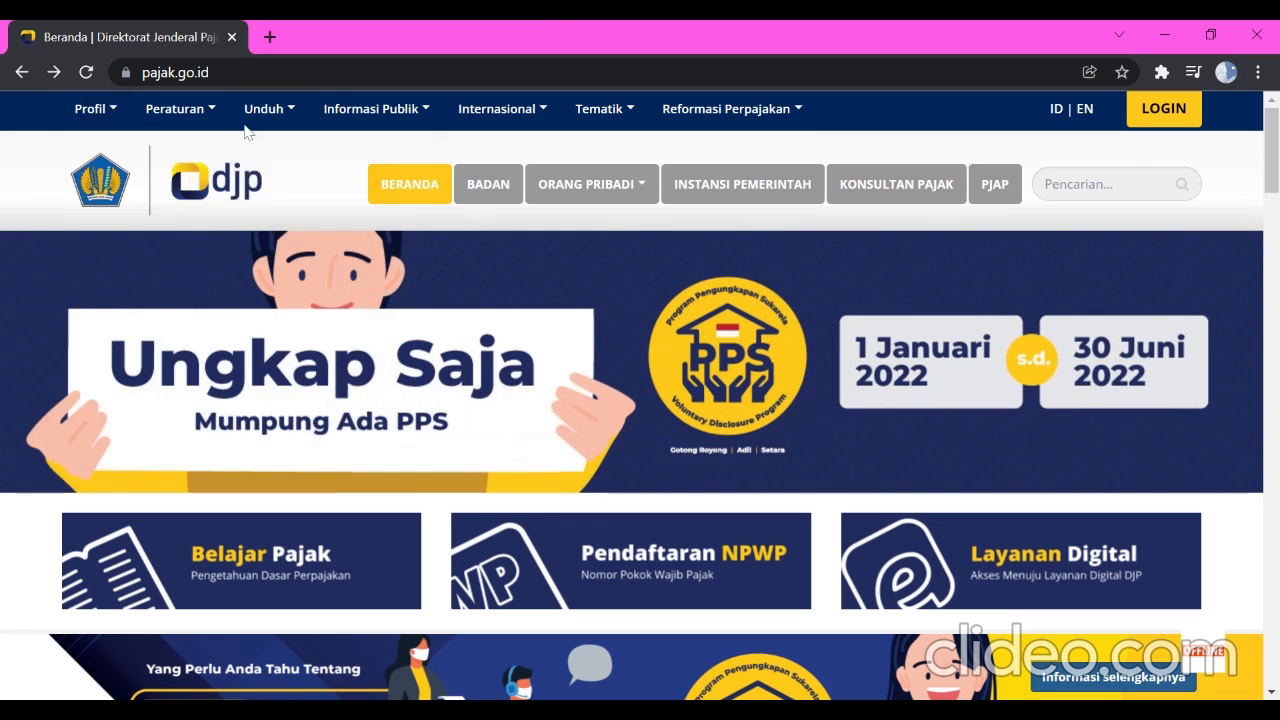
Open the e-SPT Masa PPh Pasal 21-26 Versi 2.4.0.0 page from the tax applications list on pajak.go.id
{"action": "mouse_move", "coordinate": [279, 120]}
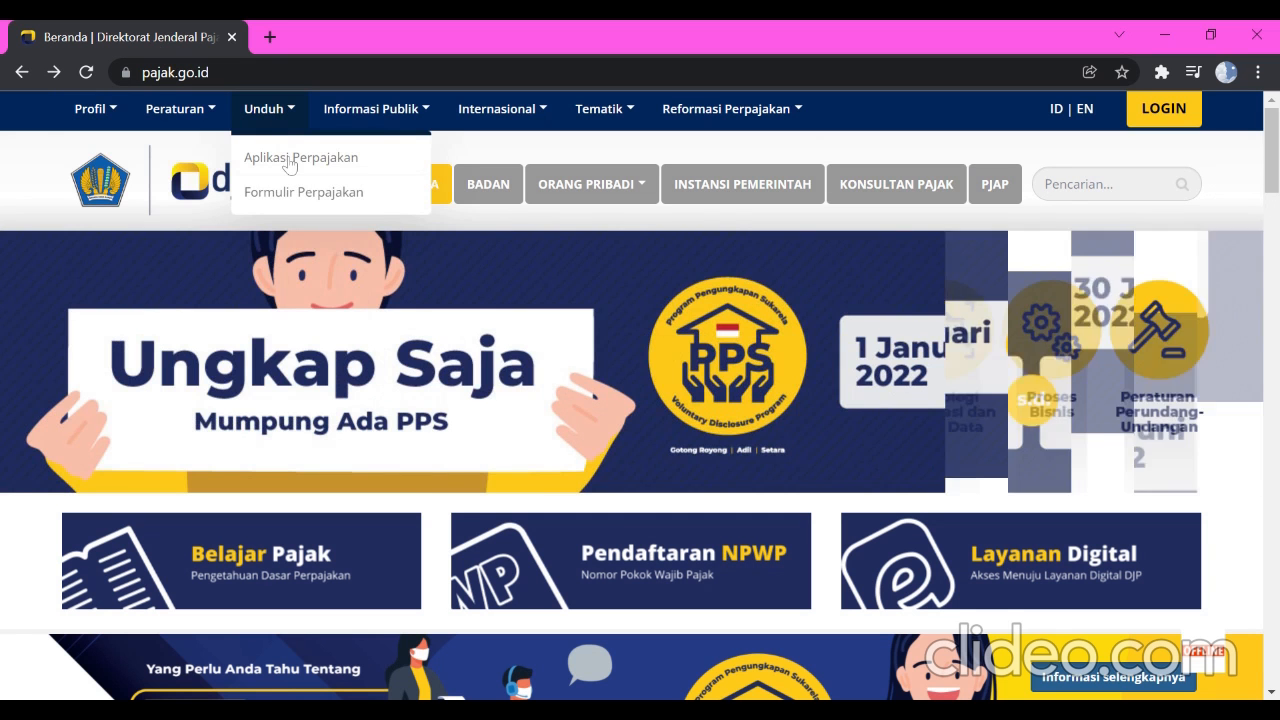
{"action": "left_click", "coordinate": [289, 160]}
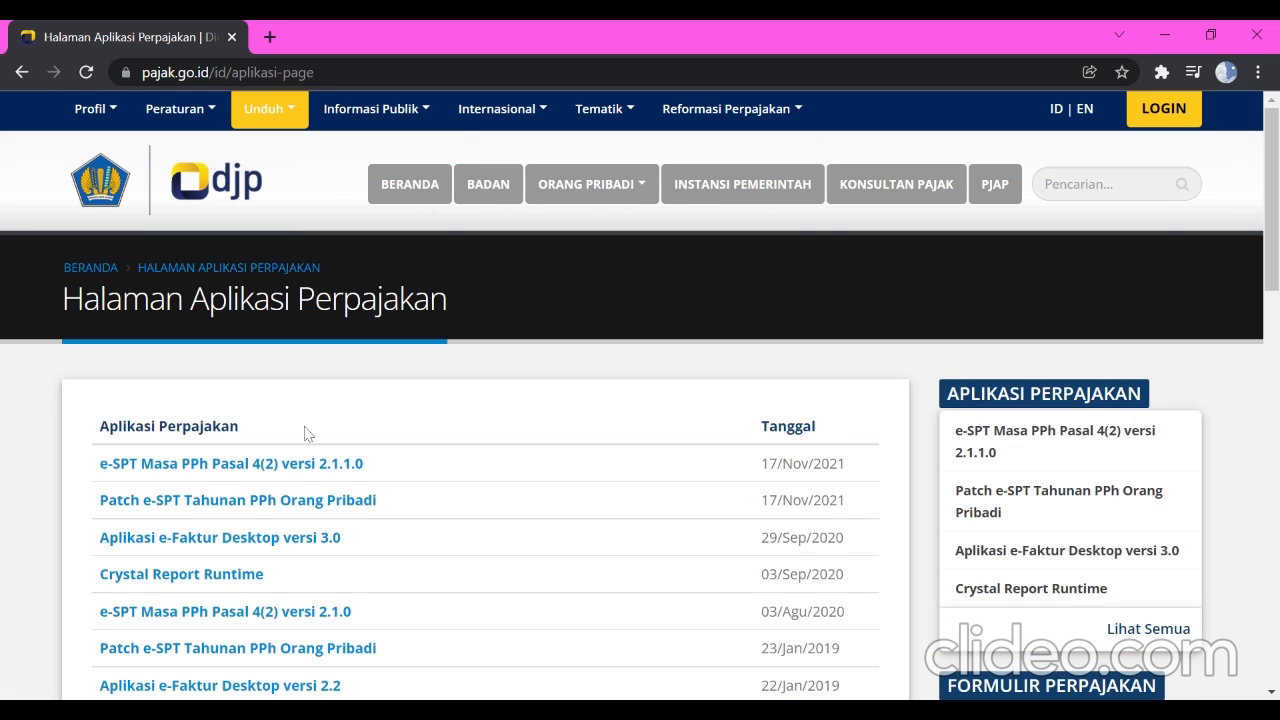
{"action": "scroll", "coordinate": [306, 431], "scroll_direction": "down", "scroll_amount": 3}
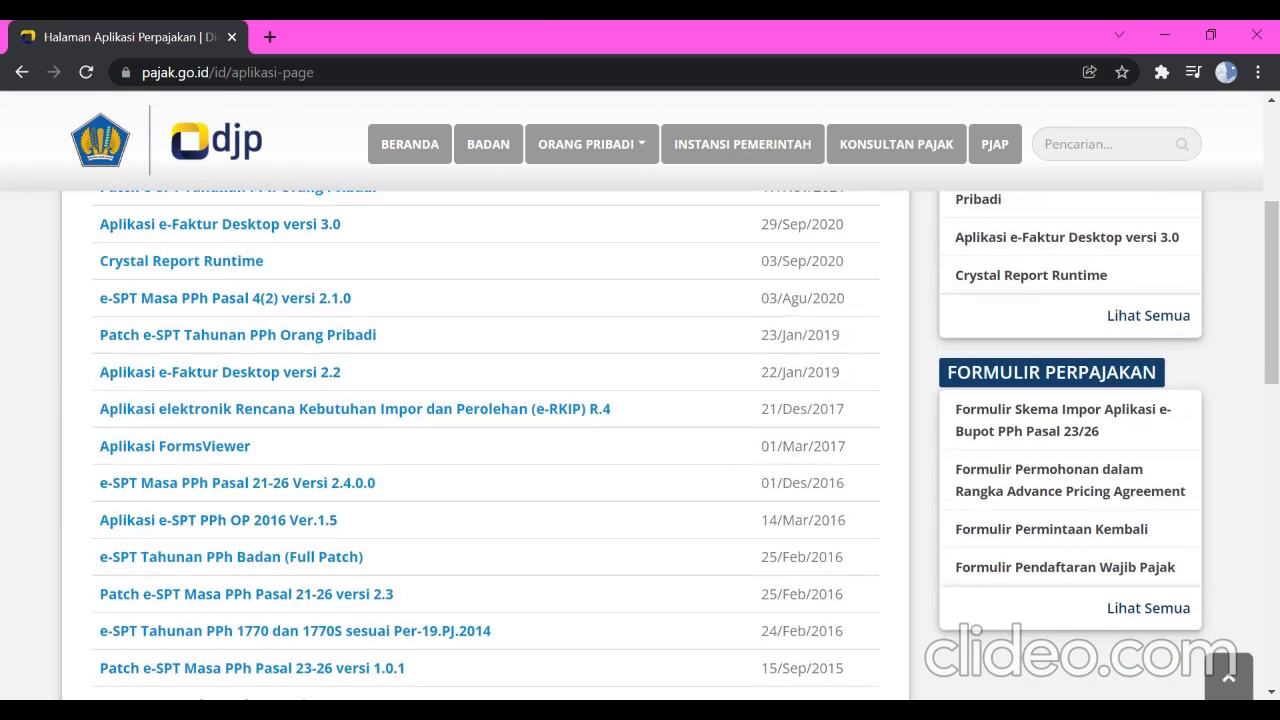
{"action": "scroll", "coordinate": [486, 443], "scroll_direction": "down", "scroll_amount": 1}
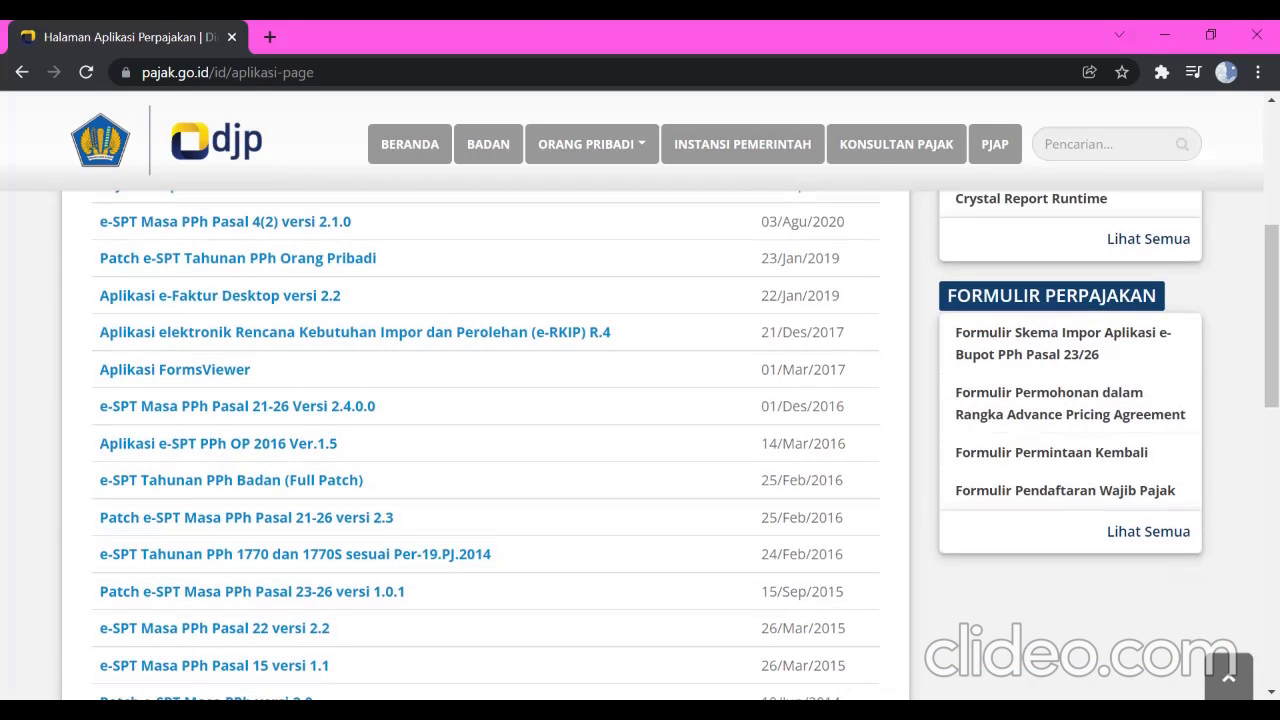
{"action": "left_click", "coordinate": [345, 408]}
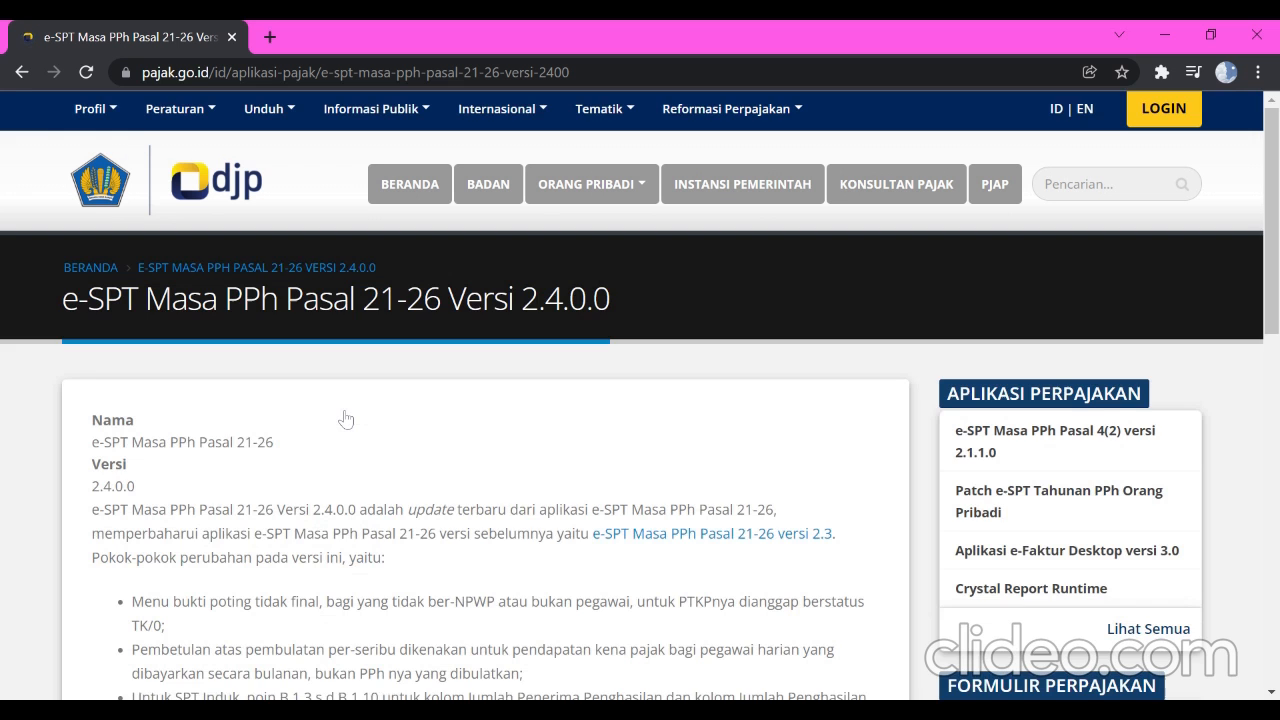
{"action": "scroll", "coordinate": [345, 418], "scroll_direction": "down", "scroll_amount": 10}
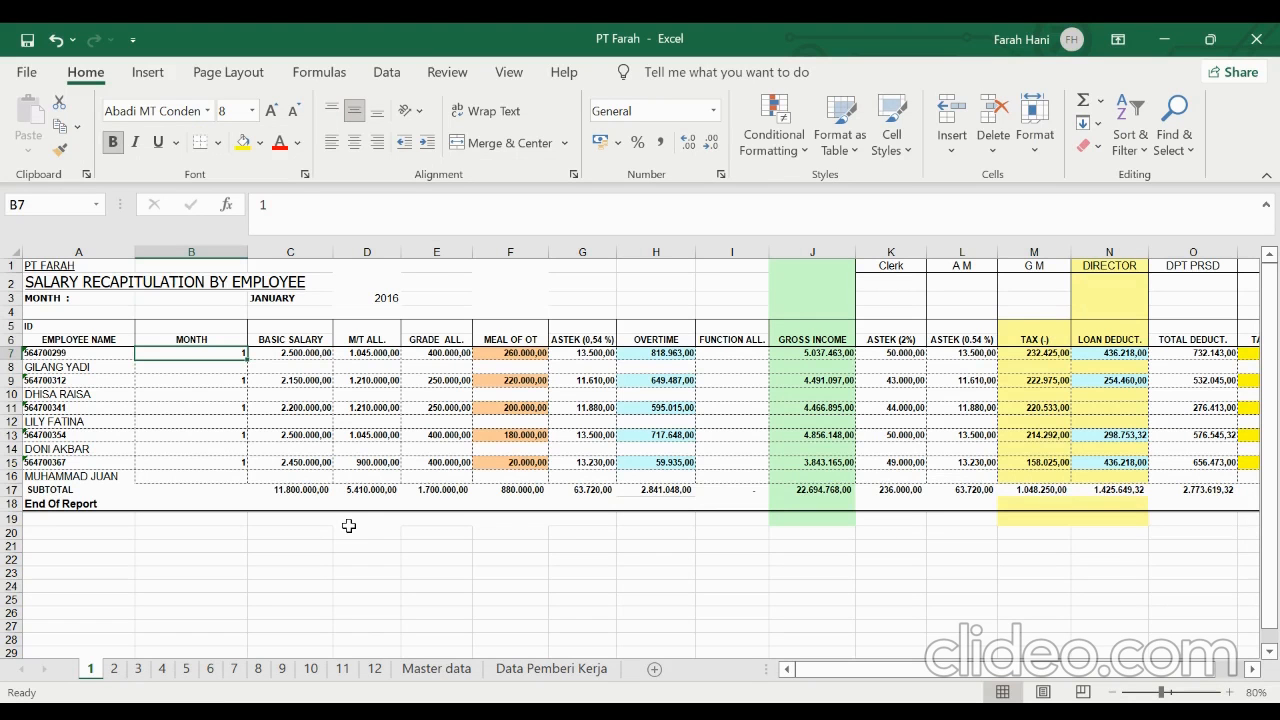
In the PT Farah workbook in Excel, insert a blank column before the MONTH column on sheet 1
{"action": "left_click", "coordinate": [88, 324]}
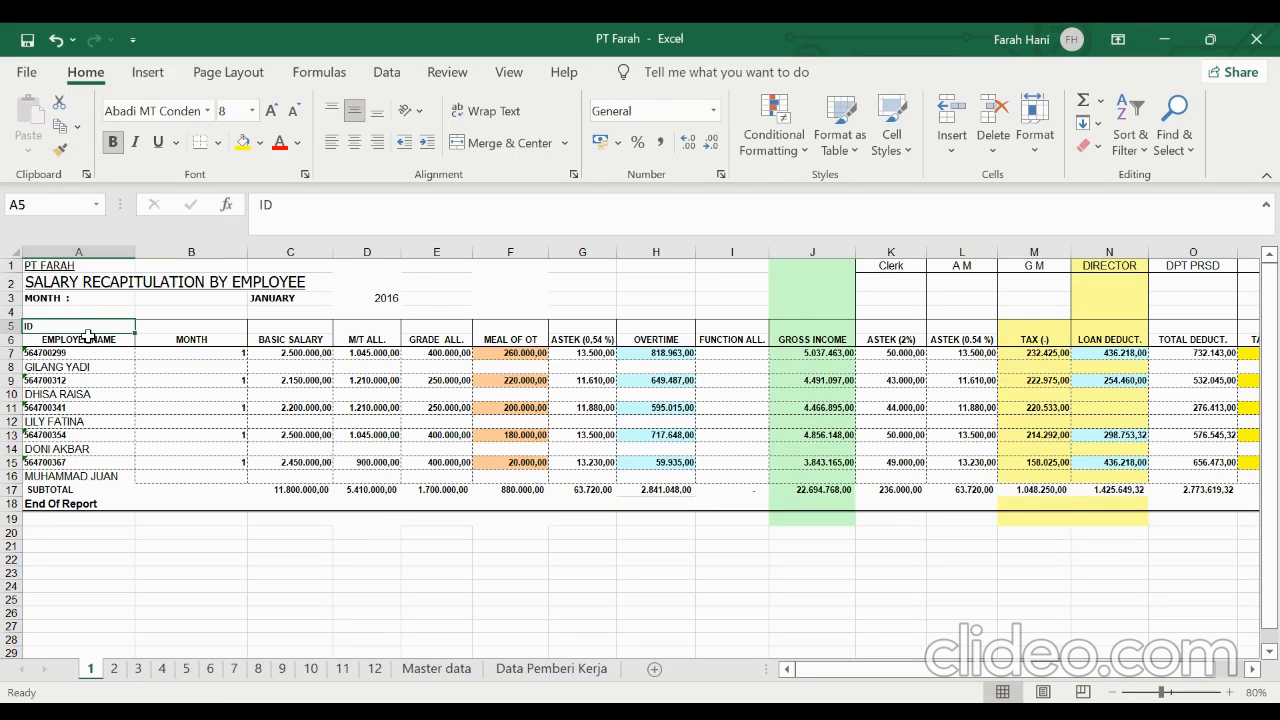
{"action": "left_click", "coordinate": [88, 337]}
{"action": "left_click", "coordinate": [86, 326]}
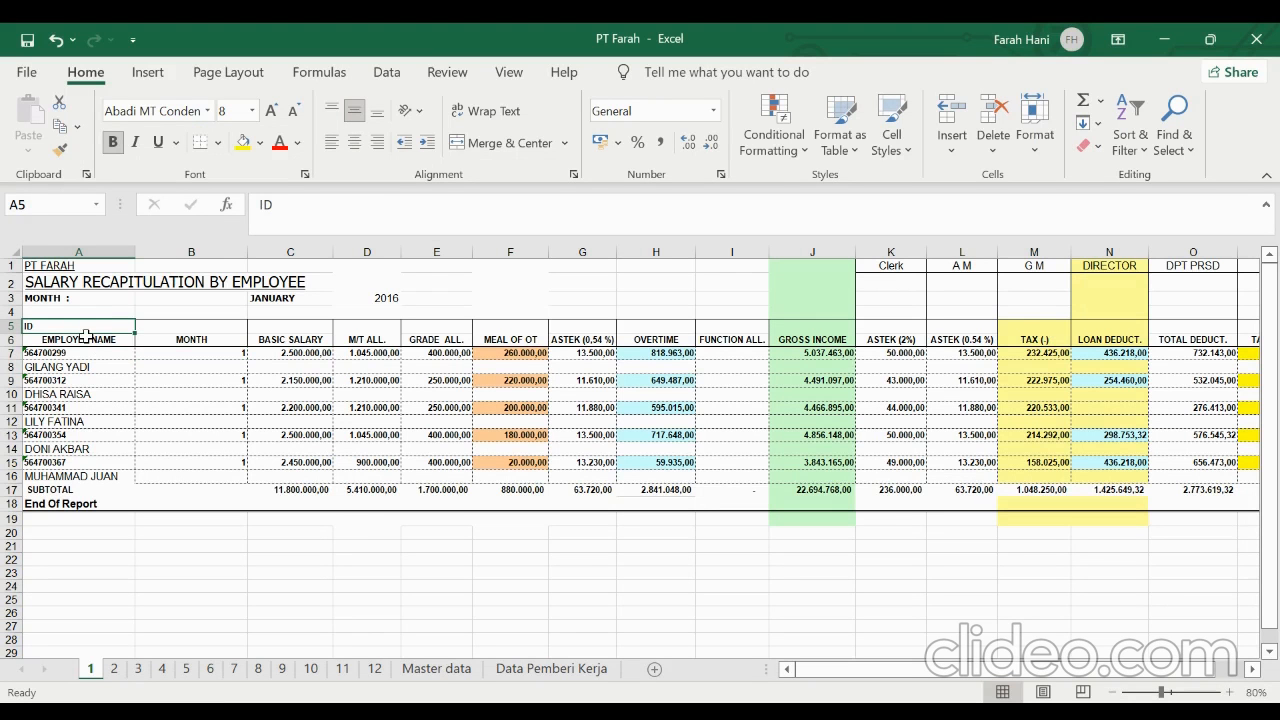
{"action": "left_click", "coordinate": [151, 251]}
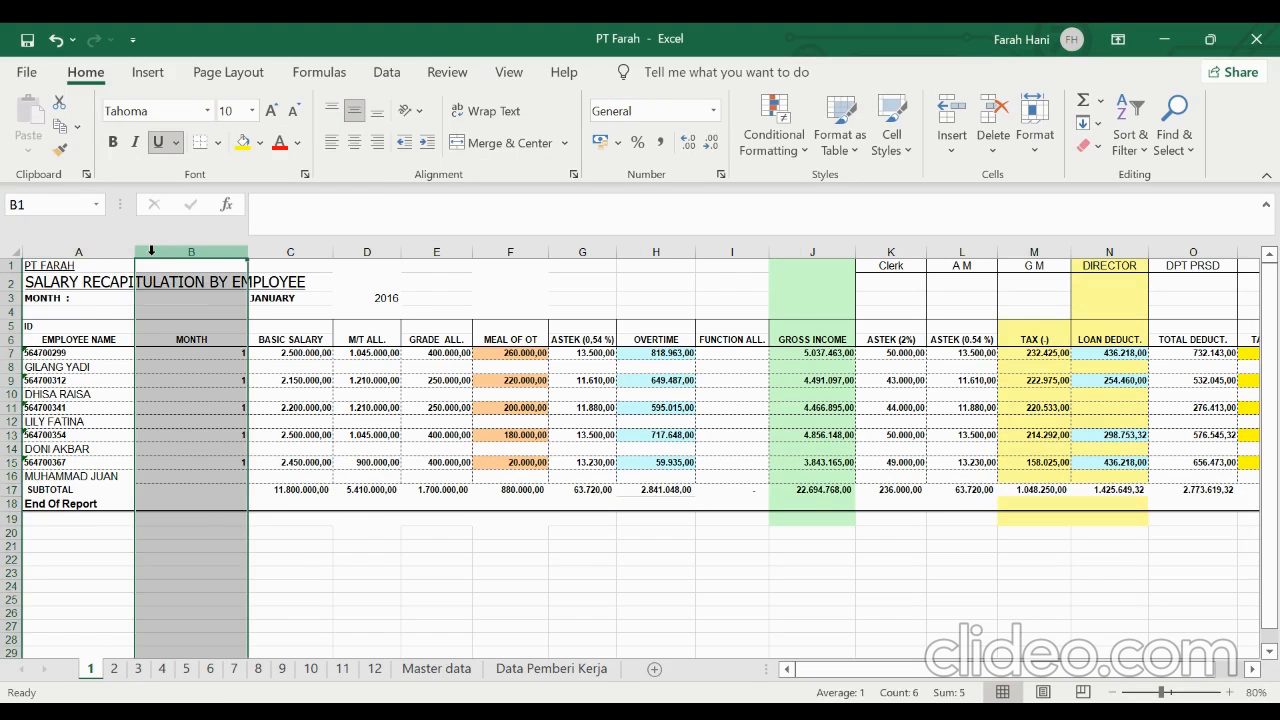
{"action": "right_click", "coordinate": [151, 251]}
{"action": "left_click", "coordinate": [220, 422]}
Copy the EMPLOYEE NAME header from A6 into B6 of the new column
{"action": "left_click", "coordinate": [193, 339]}
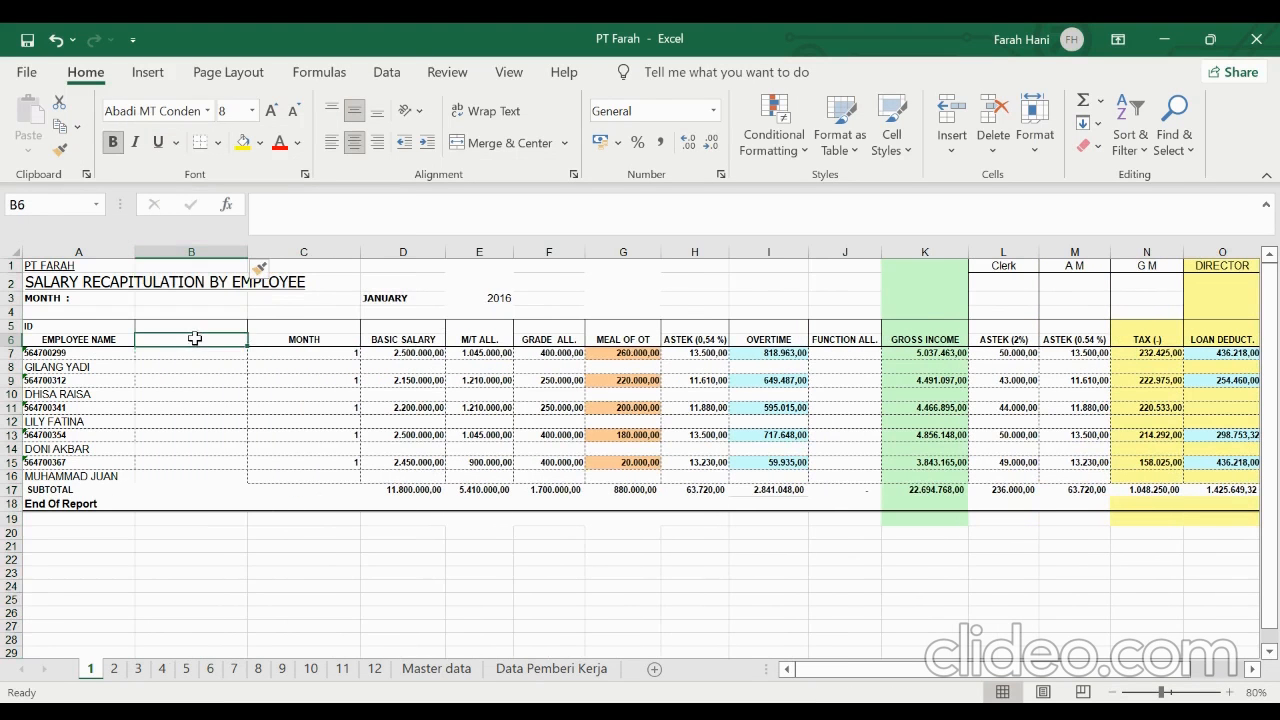
{"action": "left_click", "coordinate": [110, 338]}
{"action": "key", "text": "ctrl+c"}
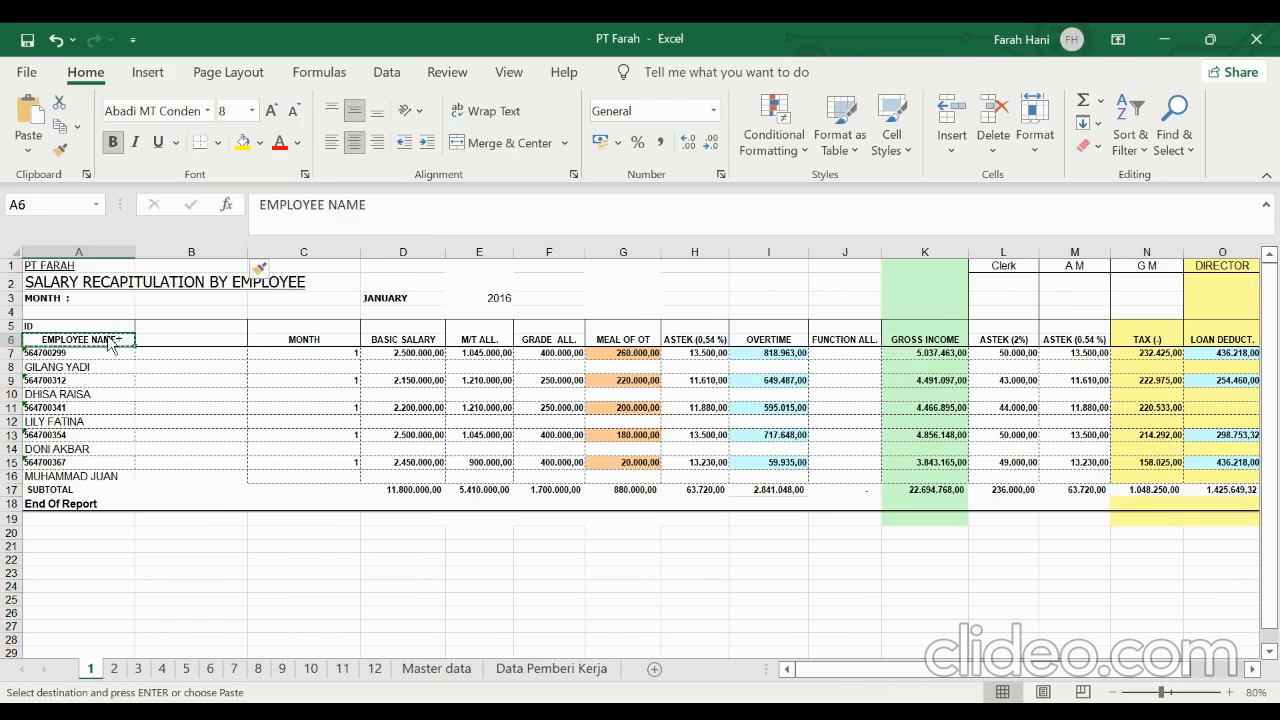
{"action": "key", "text": "Right"}
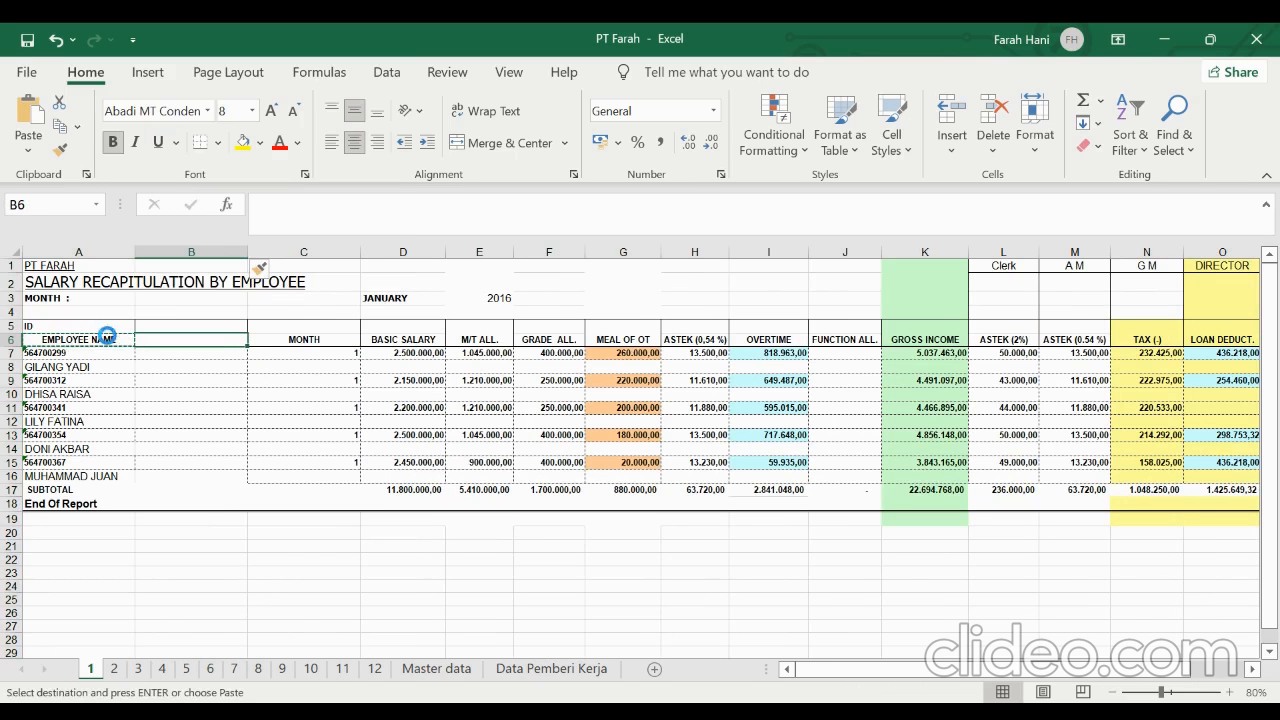
{"action": "key", "text": "ctrl+v"}
Copy the ID header from A5 into A6, replacing the old header, and clear A5
{"action": "key", "text": "Left"}
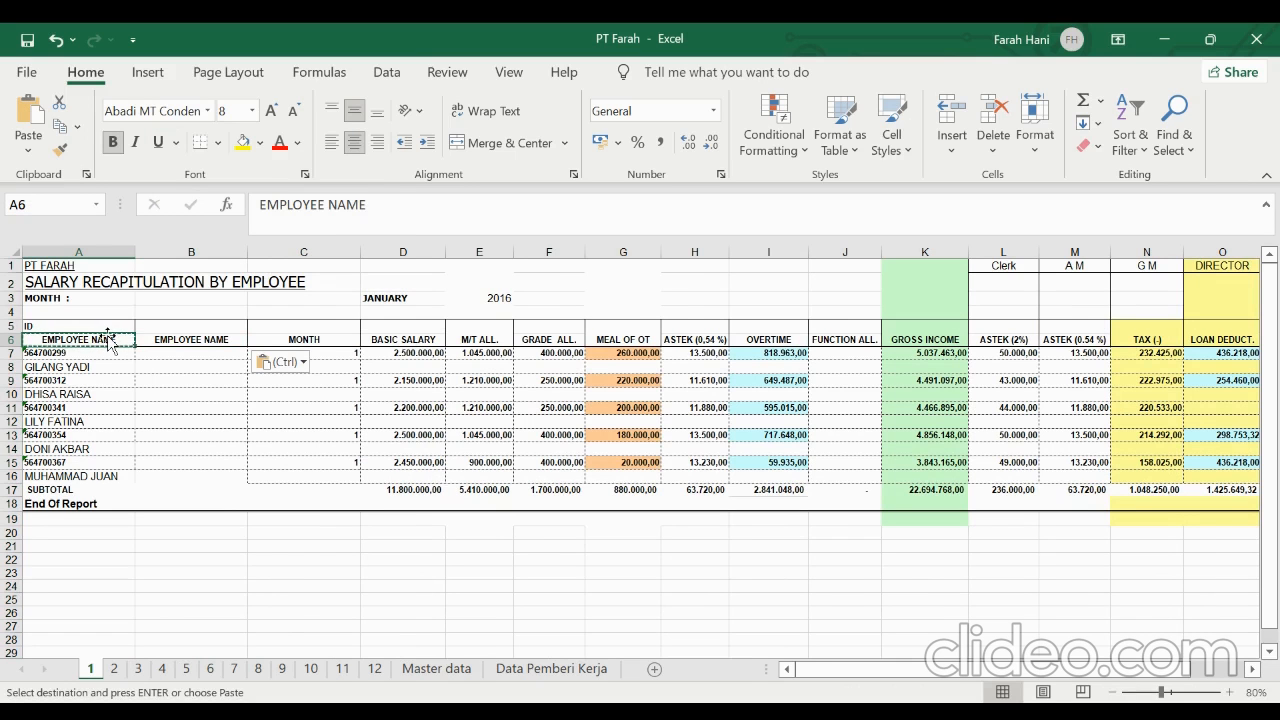
{"action": "key", "text": "Up"}
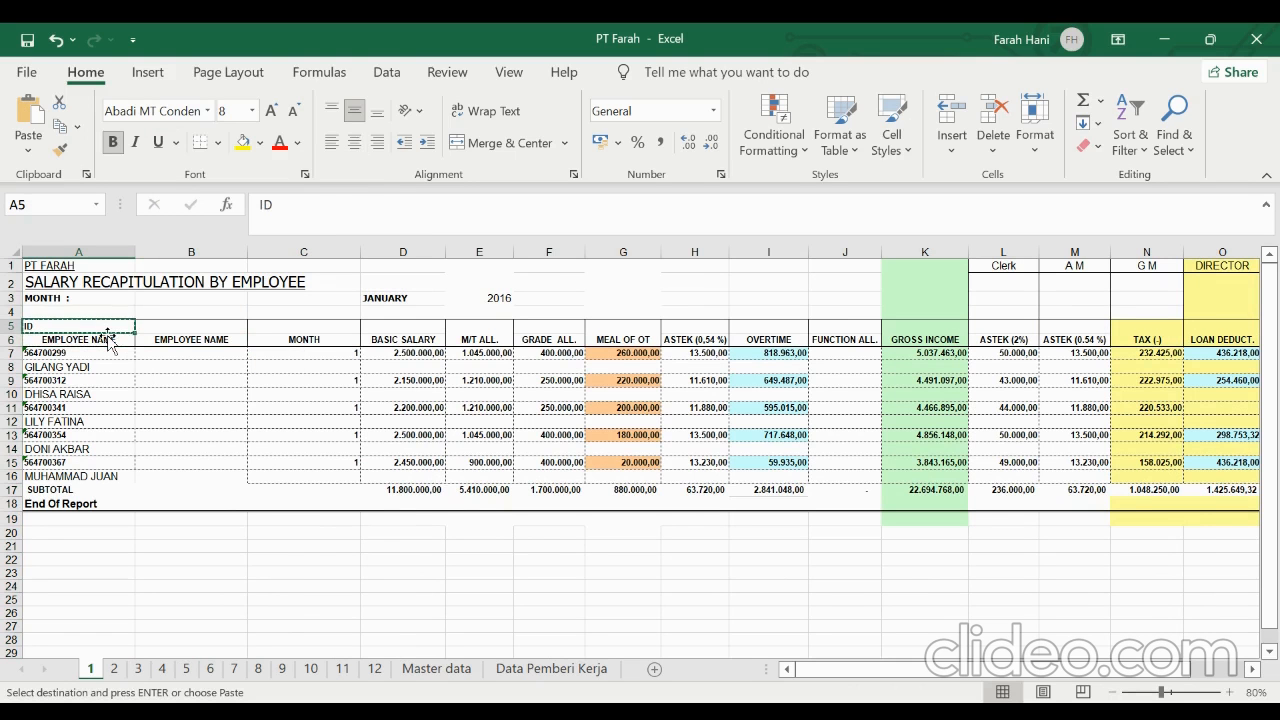
{"action": "key", "text": "Down"}
{"action": "key", "text": "Return"}
{"action": "left_click", "coordinate": [107, 328]}
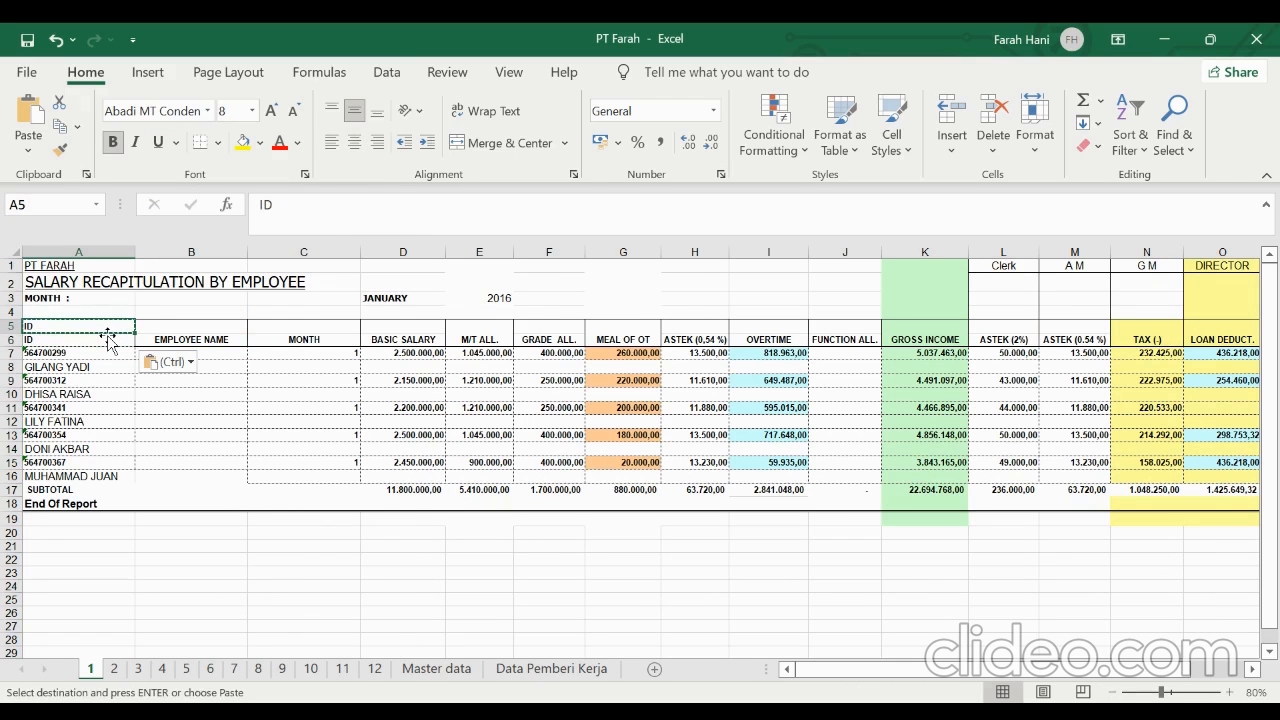
{"action": "key", "text": "BackSpace"}
{"action": "key", "text": "Return"}
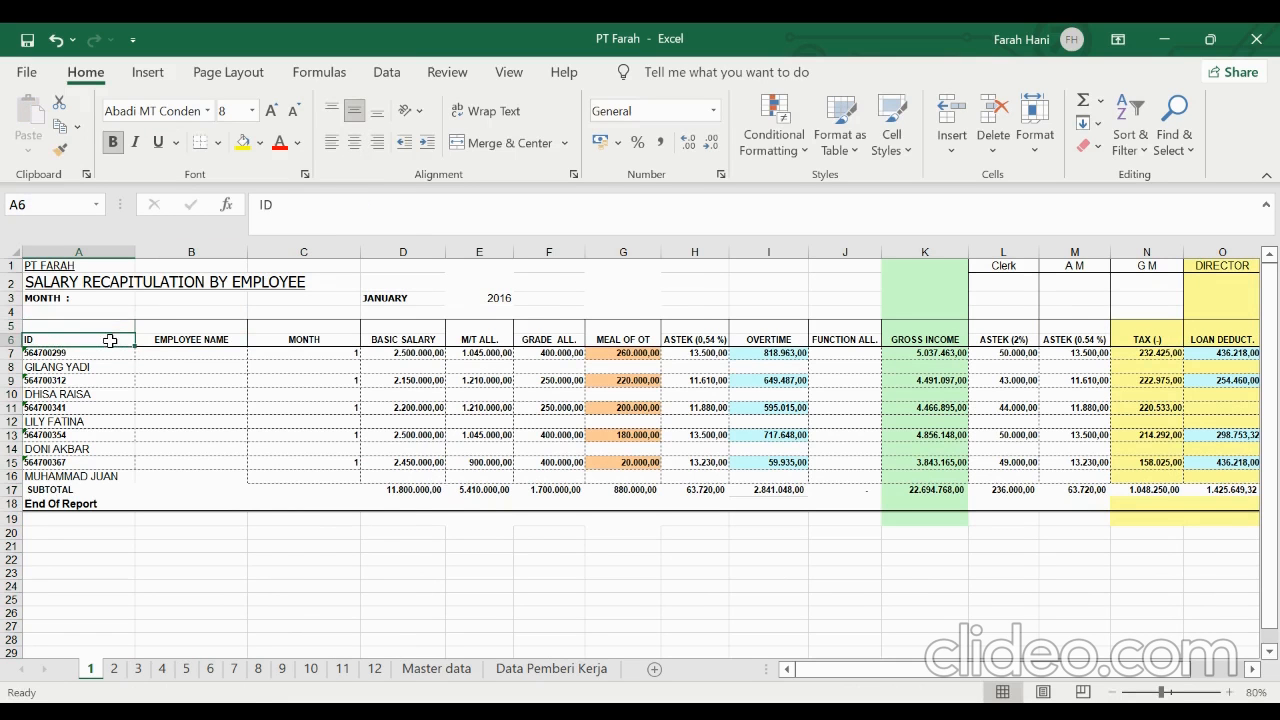
Enter the formula =A8 in B7 to pull the employee name and fill it down to B15
{"action": "left_click", "coordinate": [171, 353]}
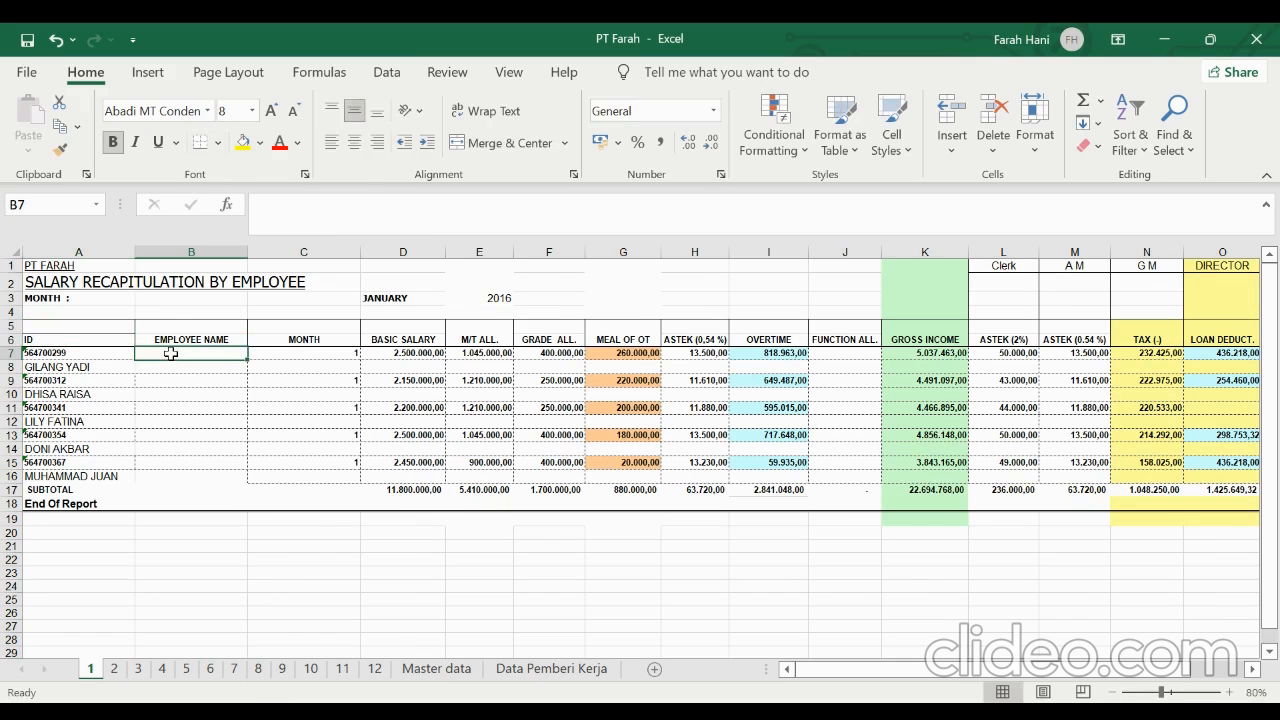
{"action": "type", "text": "="}
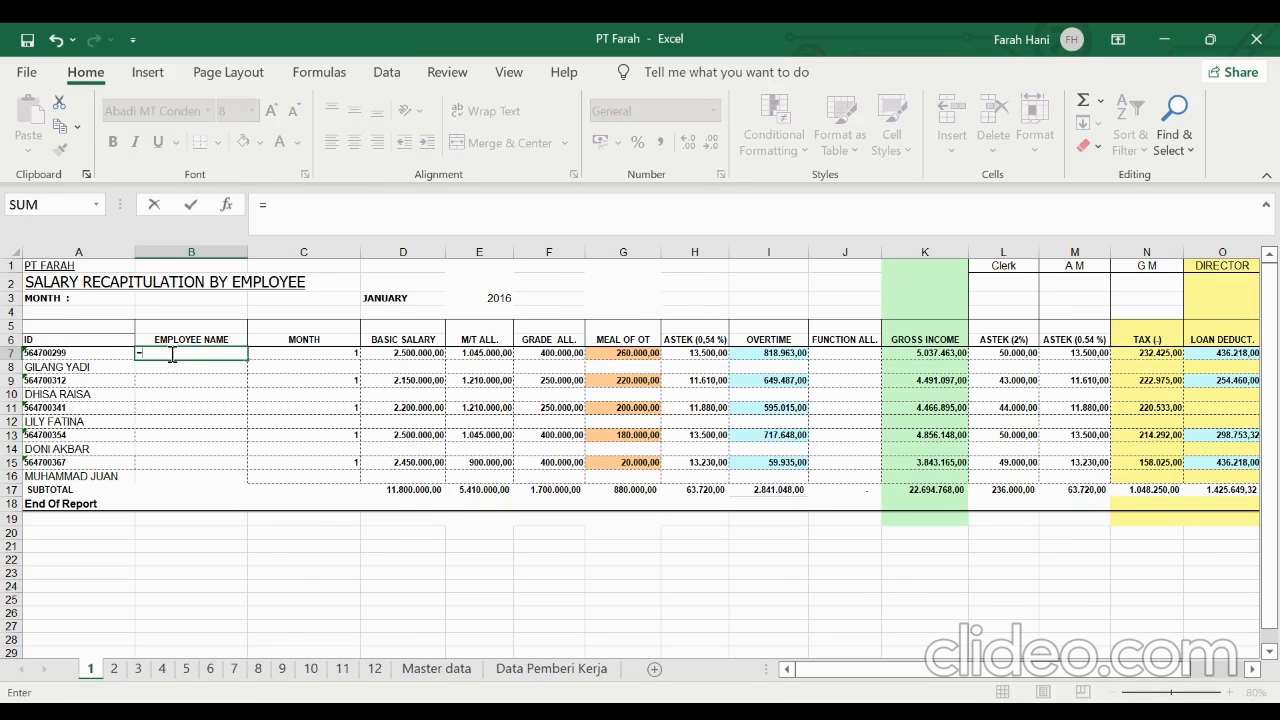
{"action": "left_click", "coordinate": [112, 364]}
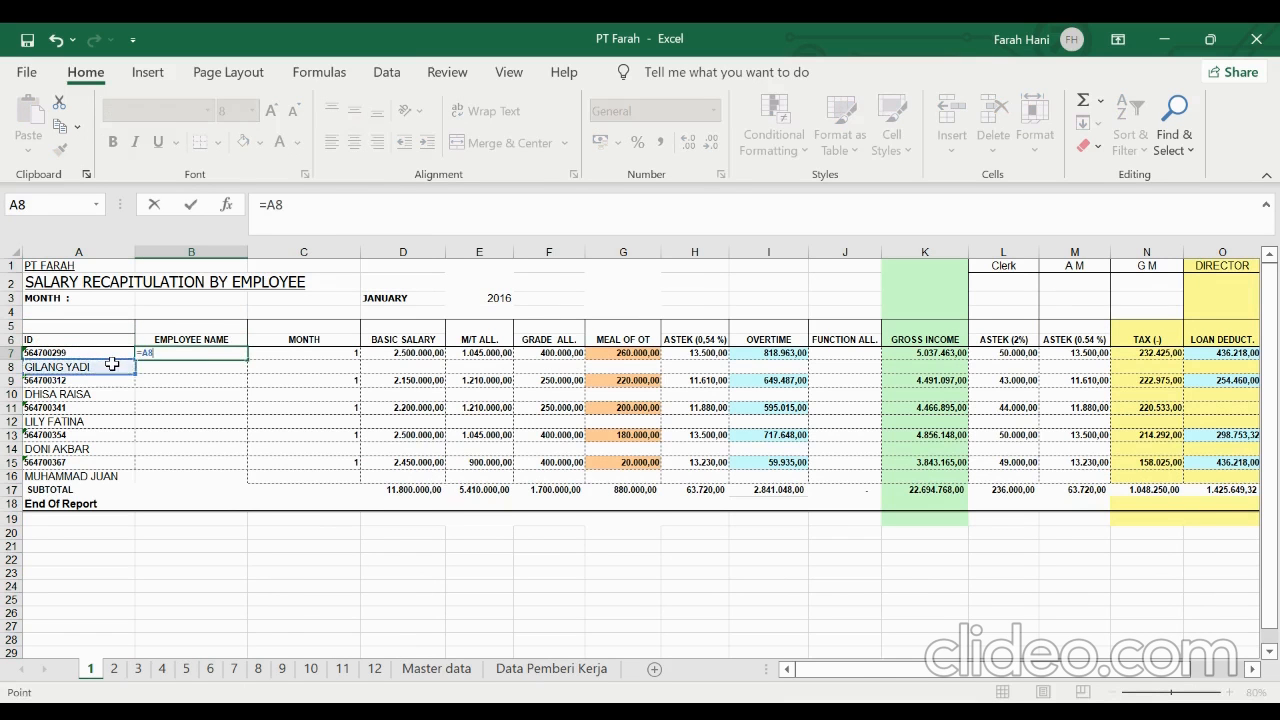
{"action": "key", "text": "Return"}
{"action": "left_click", "coordinate": [205, 352]}
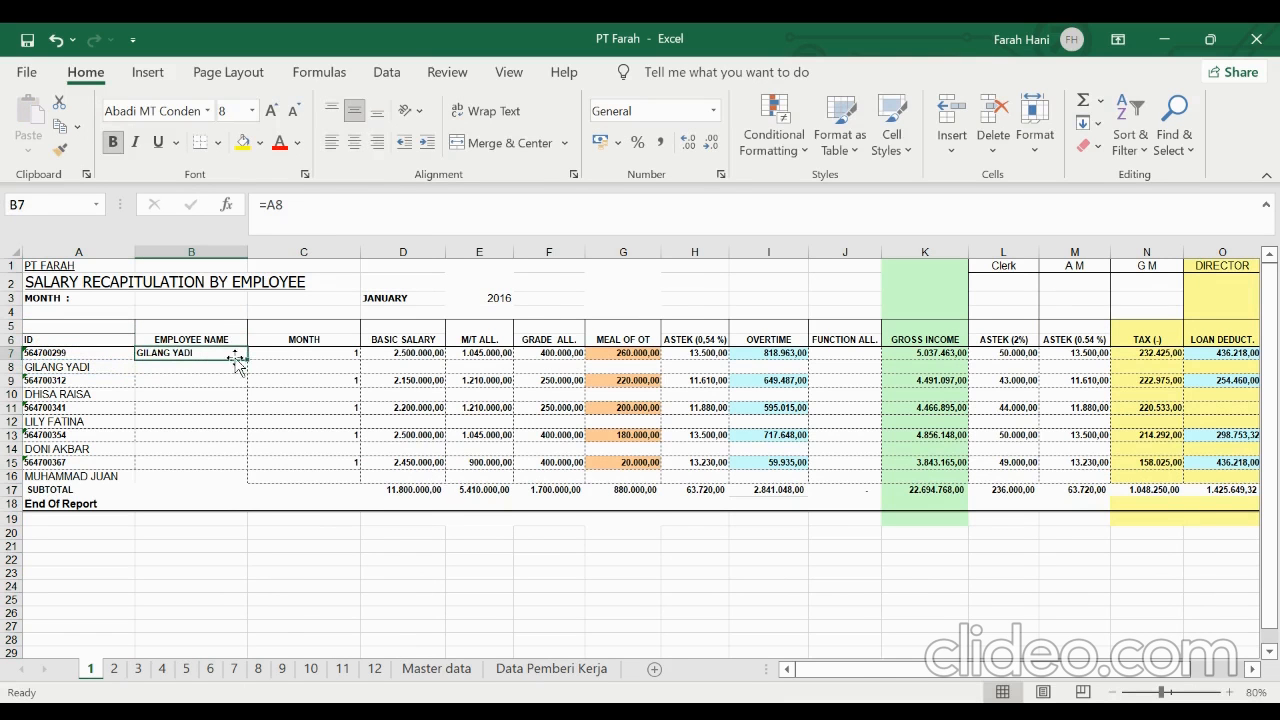
{"action": "left_click_drag", "start_coordinate": [241, 358], "coordinate": [233, 470]}
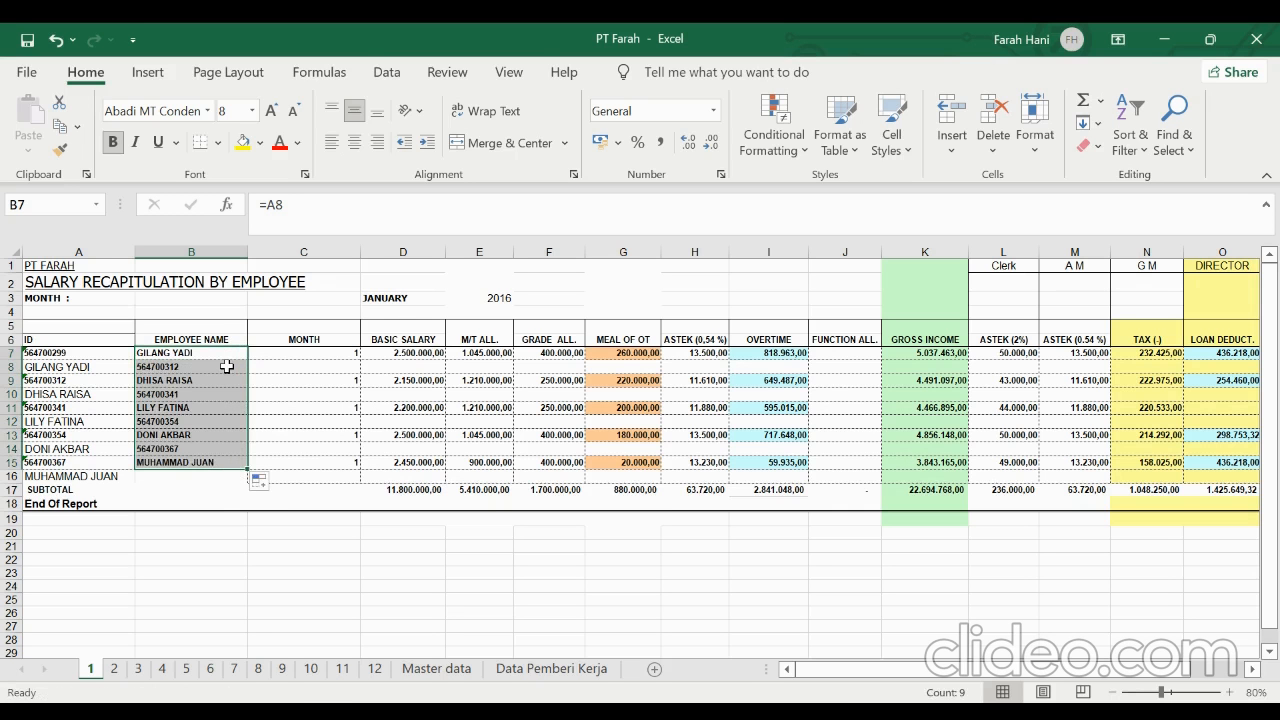
Clear B8 and fill the B7:B8 pattern down to B15 so that only every other row holds a name formula
{"action": "left_click", "coordinate": [227, 367]}
{"action": "key", "text": "BackSpace"}
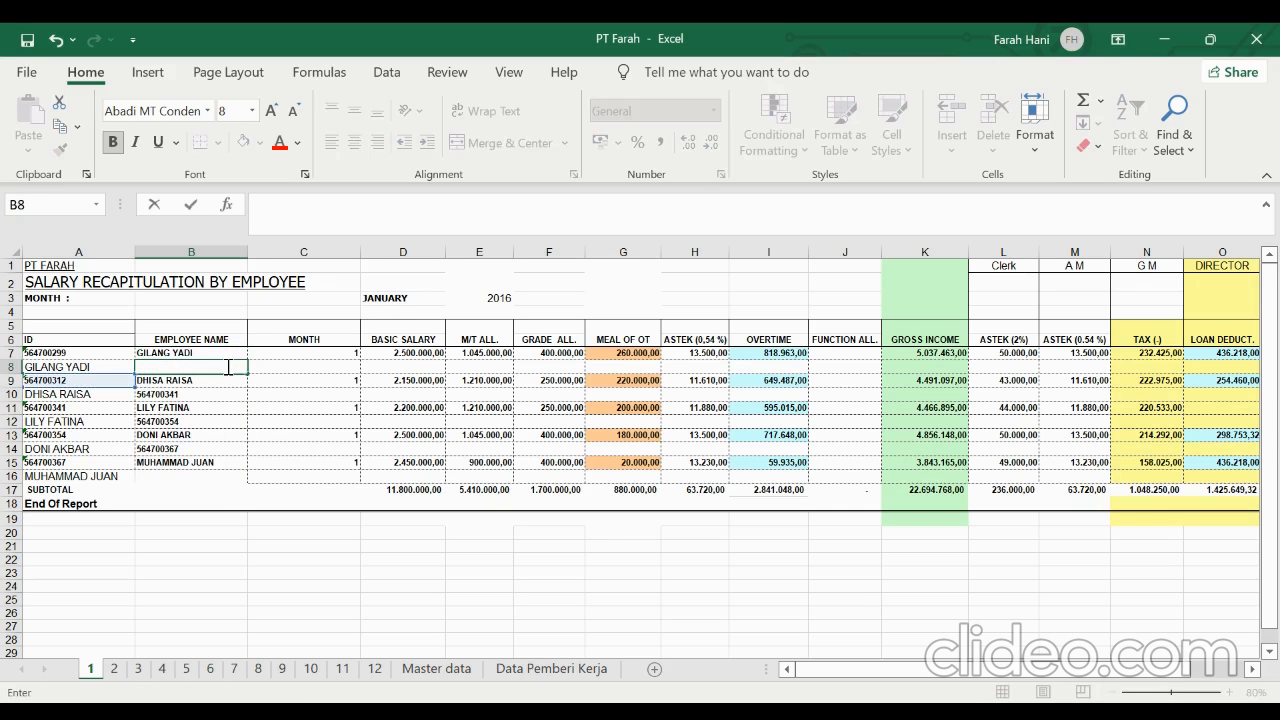
{"action": "key", "text": "Return"}
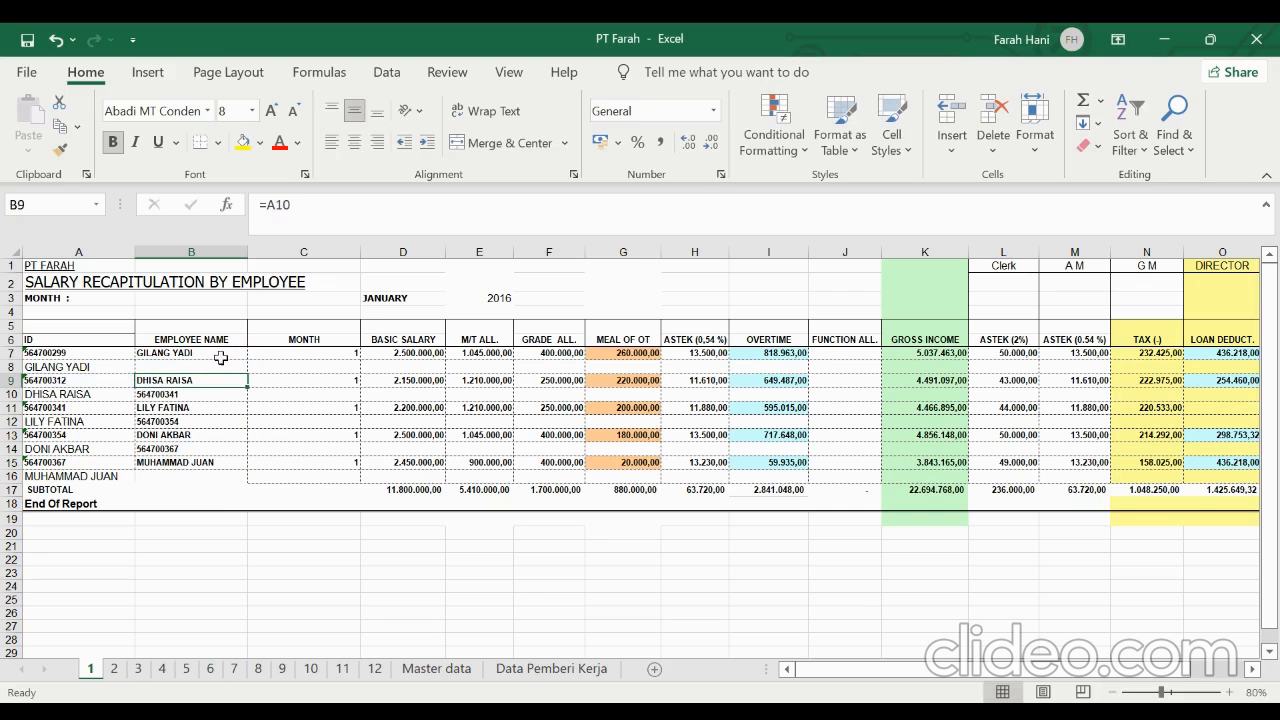
{"action": "left_click", "coordinate": [224, 354]}
{"action": "left_click_drag", "start_coordinate": [224, 354], "coordinate": [222, 364]}
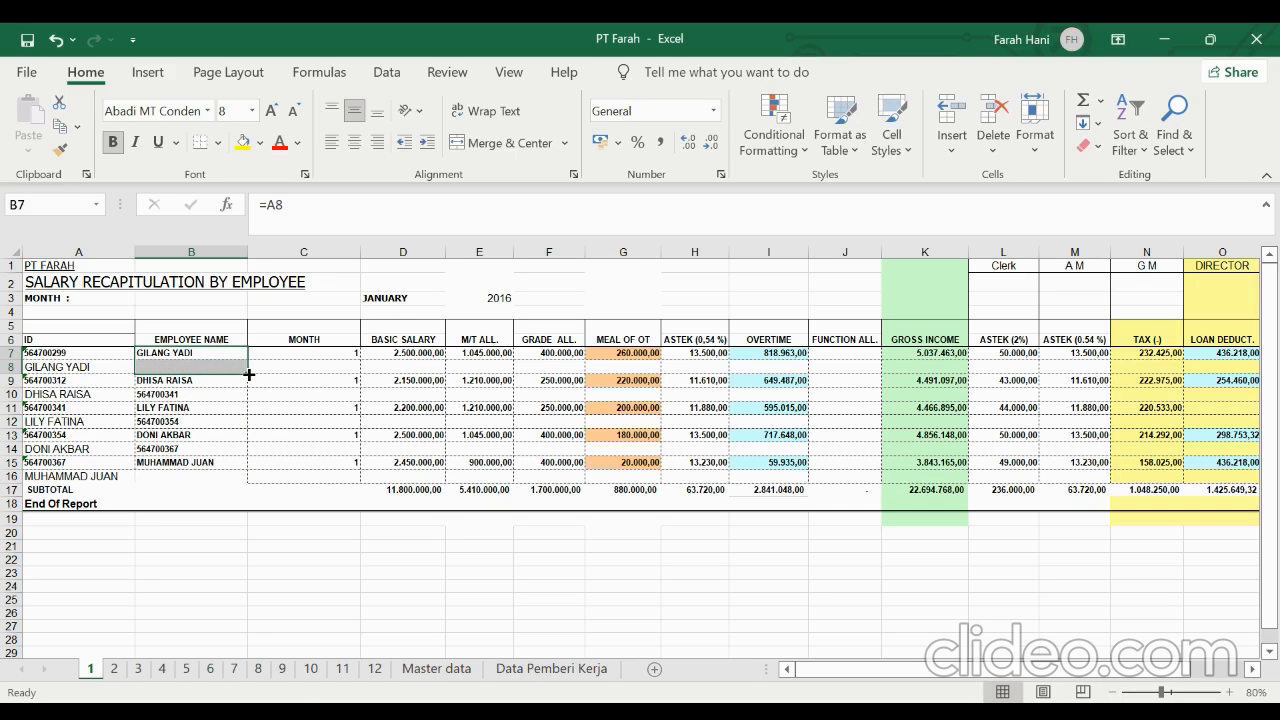
{"action": "double_click", "coordinate": [248, 374]}
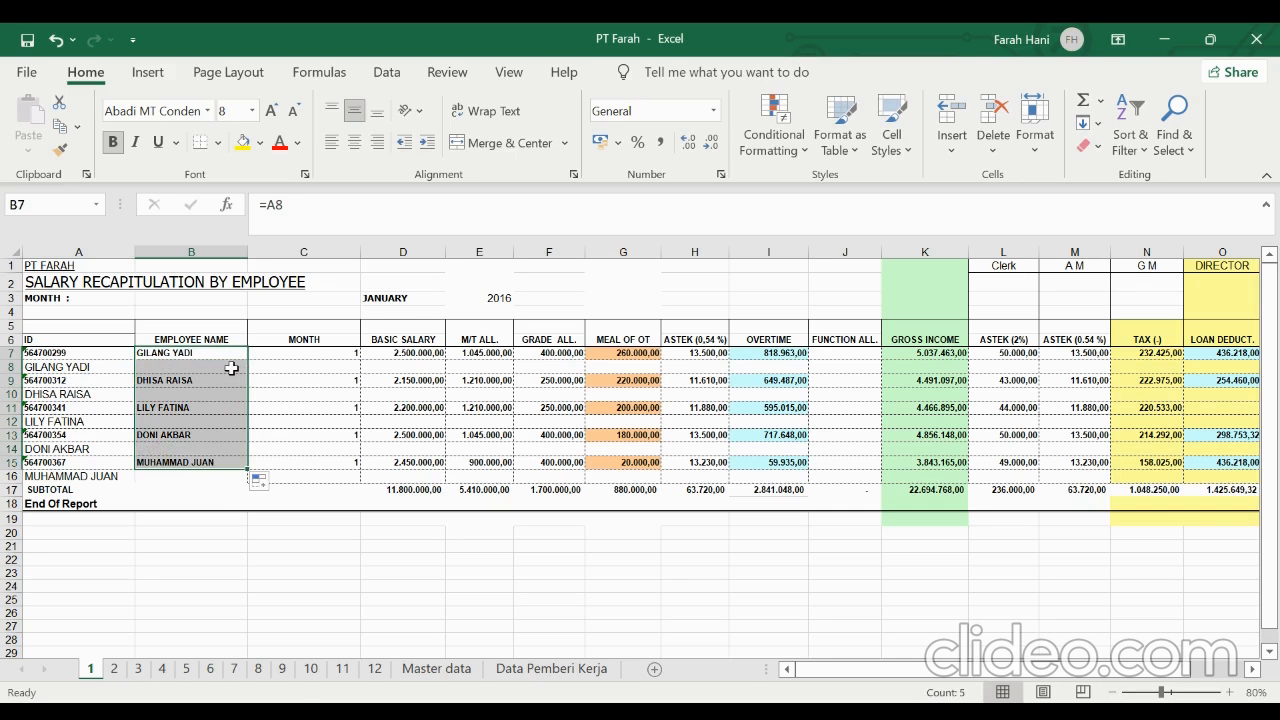
{"action": "left_click", "coordinate": [231, 368]}
{"action": "left_click", "coordinate": [226, 380]}
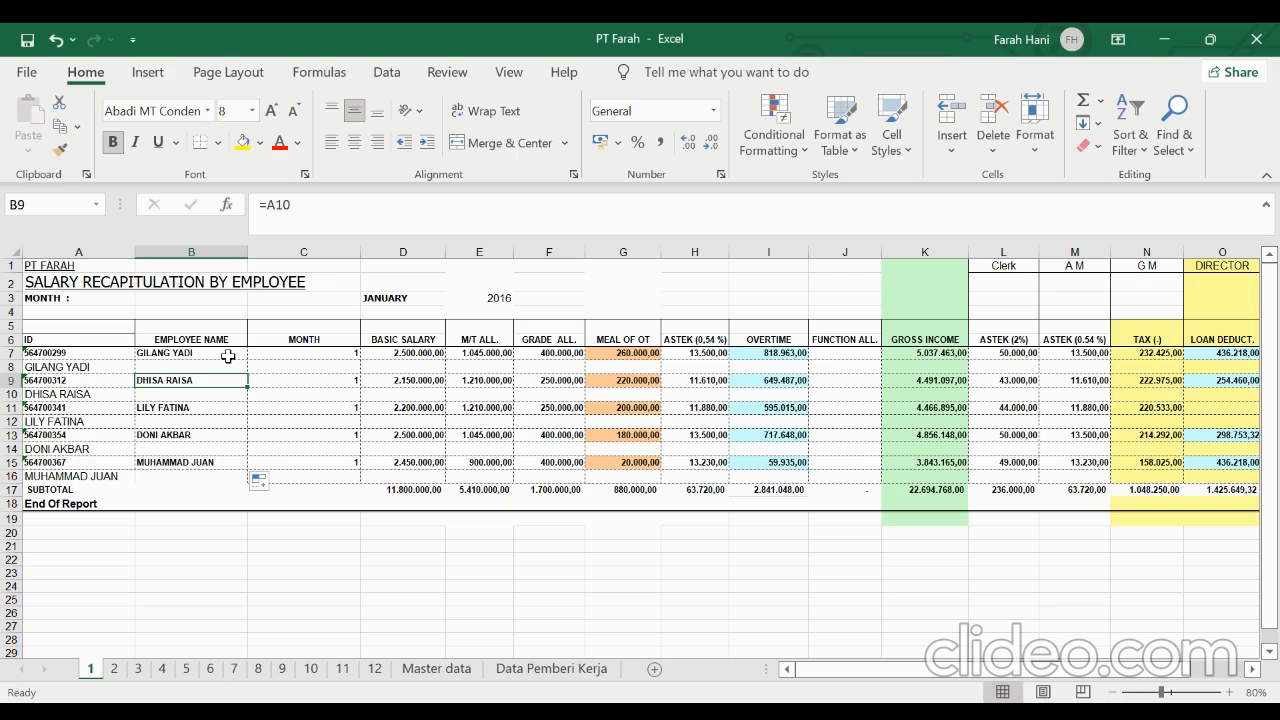
{"action": "left_click", "coordinate": [228, 356]}
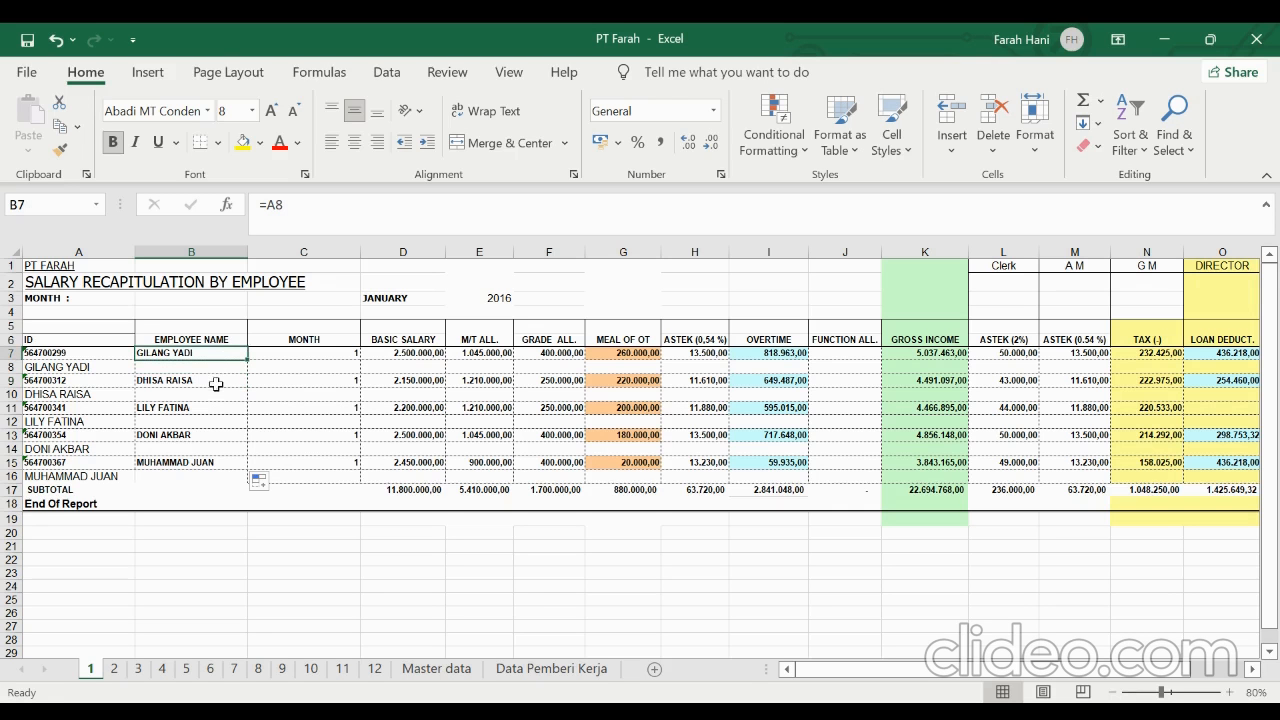
{"action": "left_click", "coordinate": [210, 381]}
{"action": "left_click", "coordinate": [206, 410]}
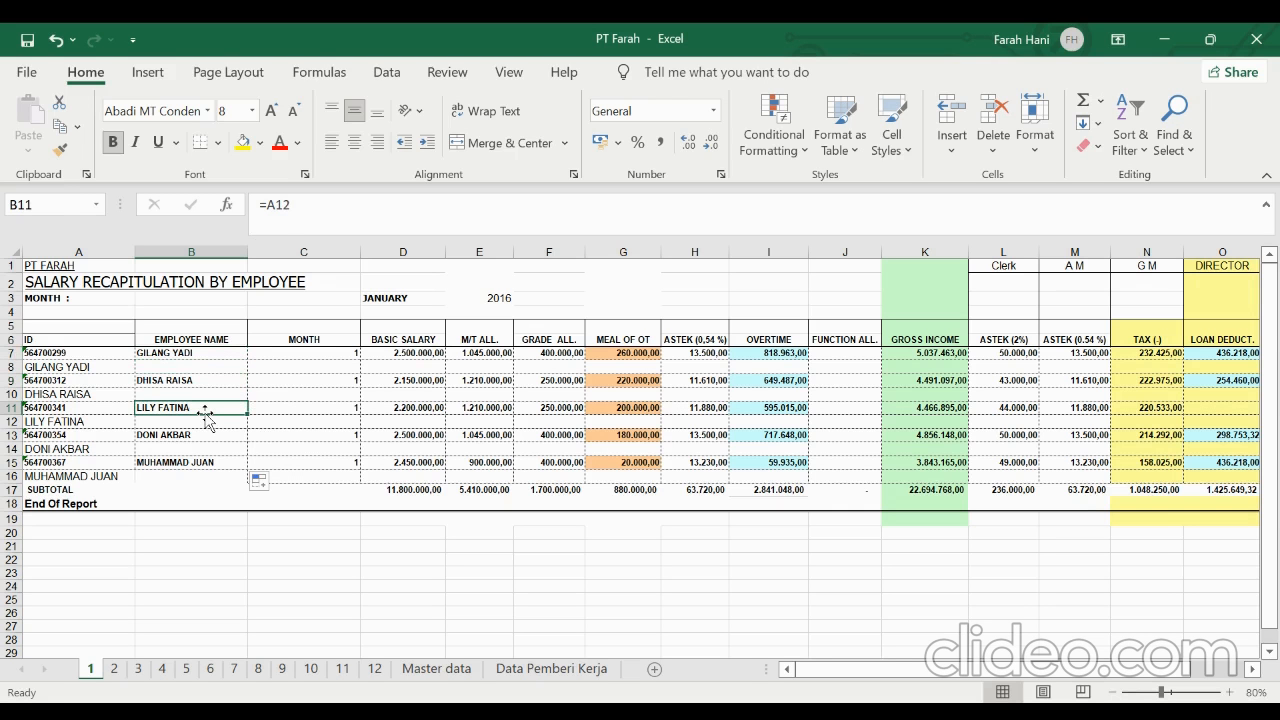
Replace the formulas in column B with their values by copying the column and pasting values over it
{"action": "left_click", "coordinate": [214, 249]}
{"action": "right_click", "coordinate": [214, 249]}
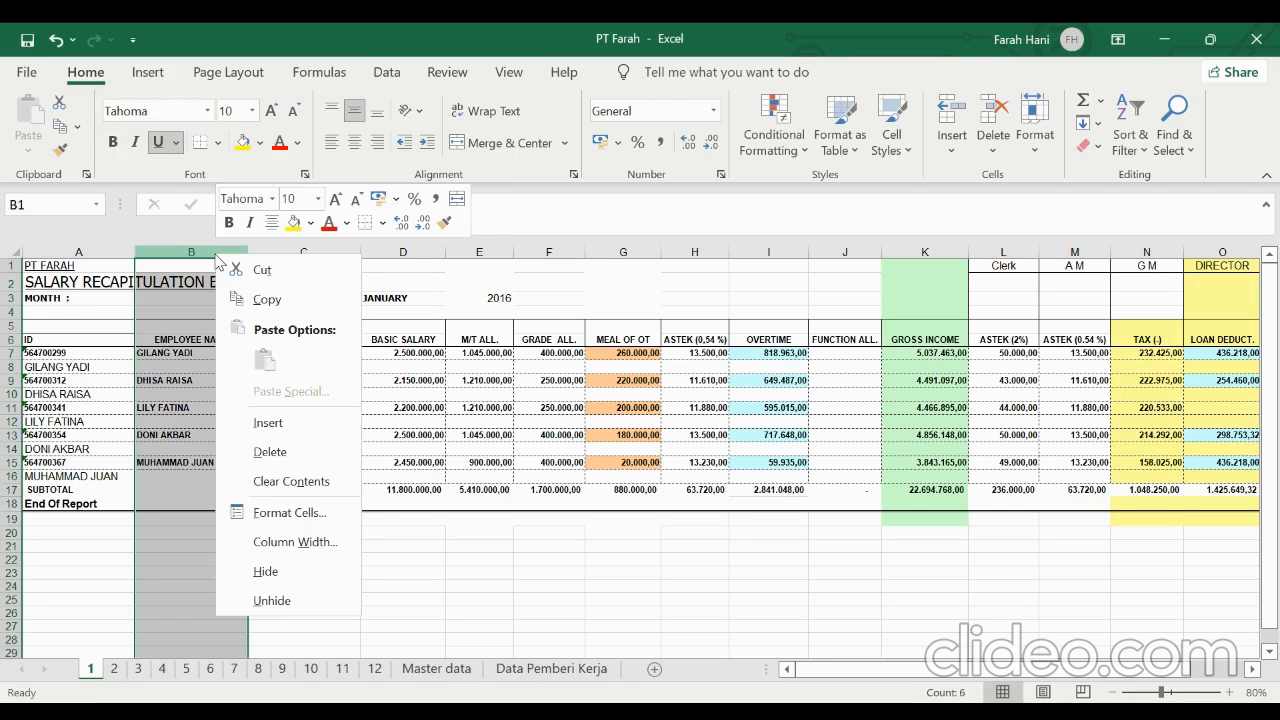
{"action": "left_click", "coordinate": [266, 299]}
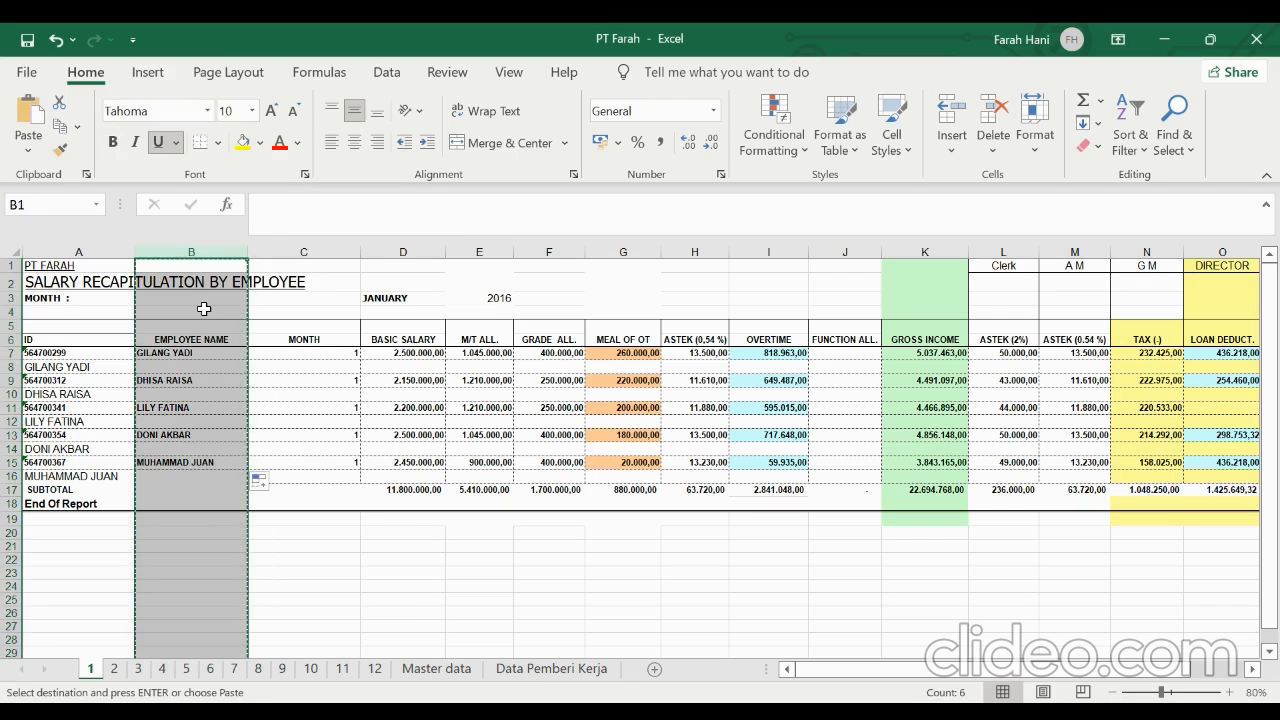
{"action": "right_click", "coordinate": [204, 309]}
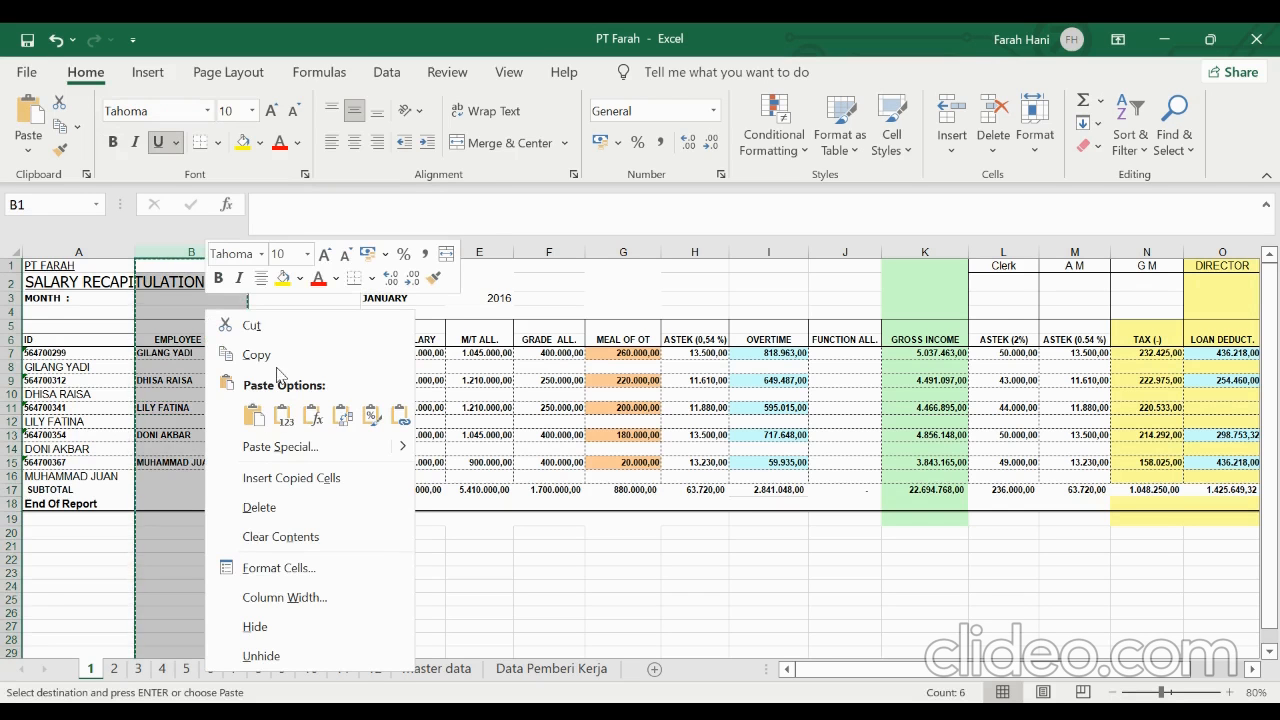
{"action": "left_click", "coordinate": [283, 421]}
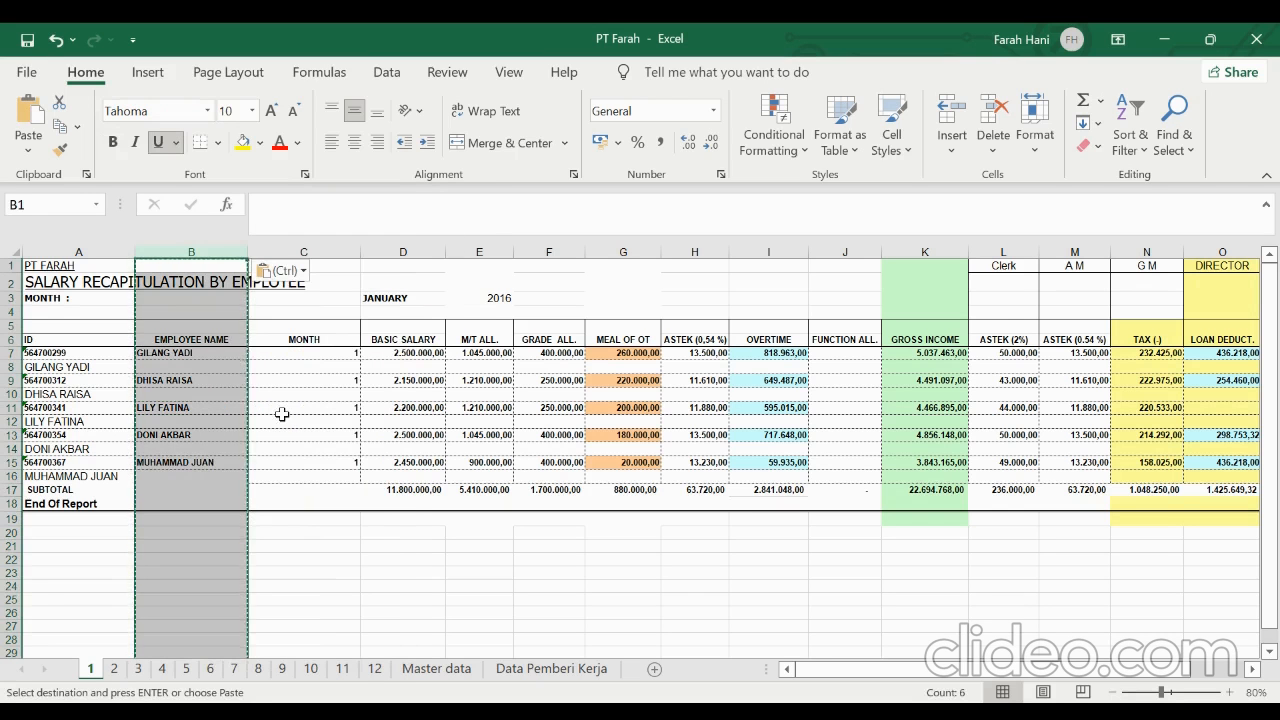
{"action": "left_click", "coordinate": [232, 355]}
{"action": "left_click", "coordinate": [366, 225]}
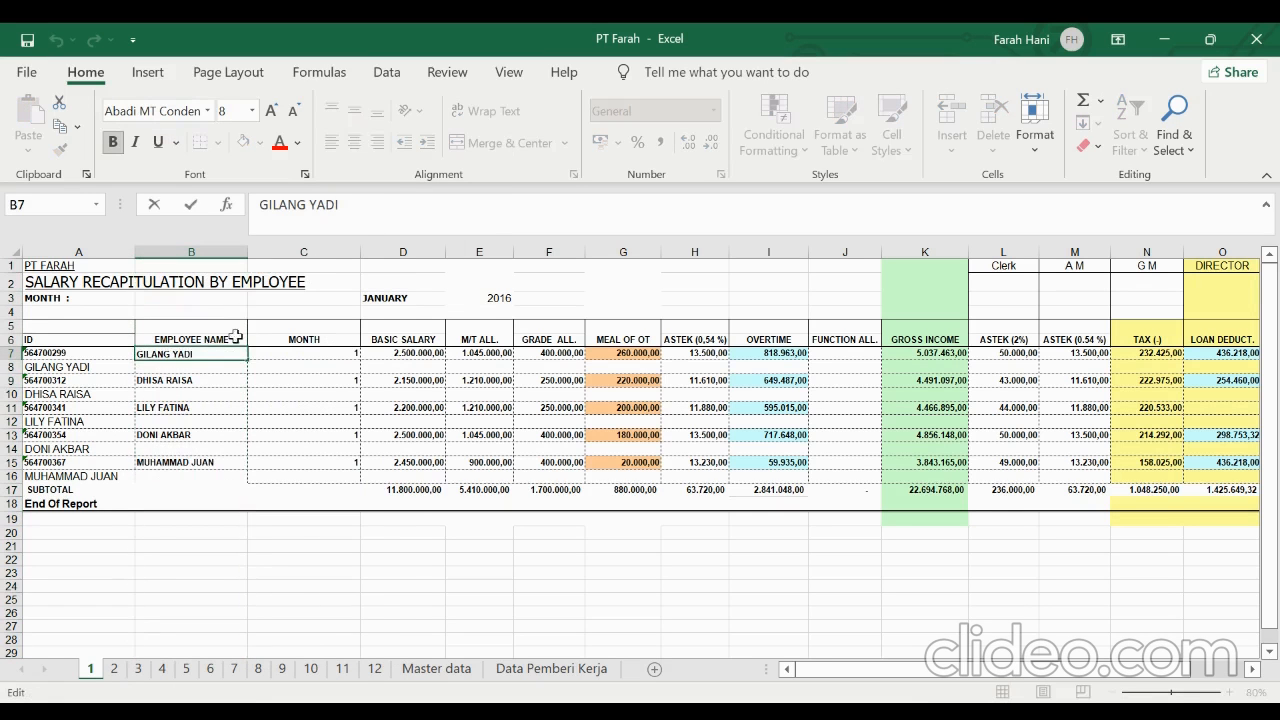
{"action": "left_click", "coordinate": [213, 381]}
{"action": "left_click", "coordinate": [200, 407]}
{"action": "left_click", "coordinate": [207, 435]}
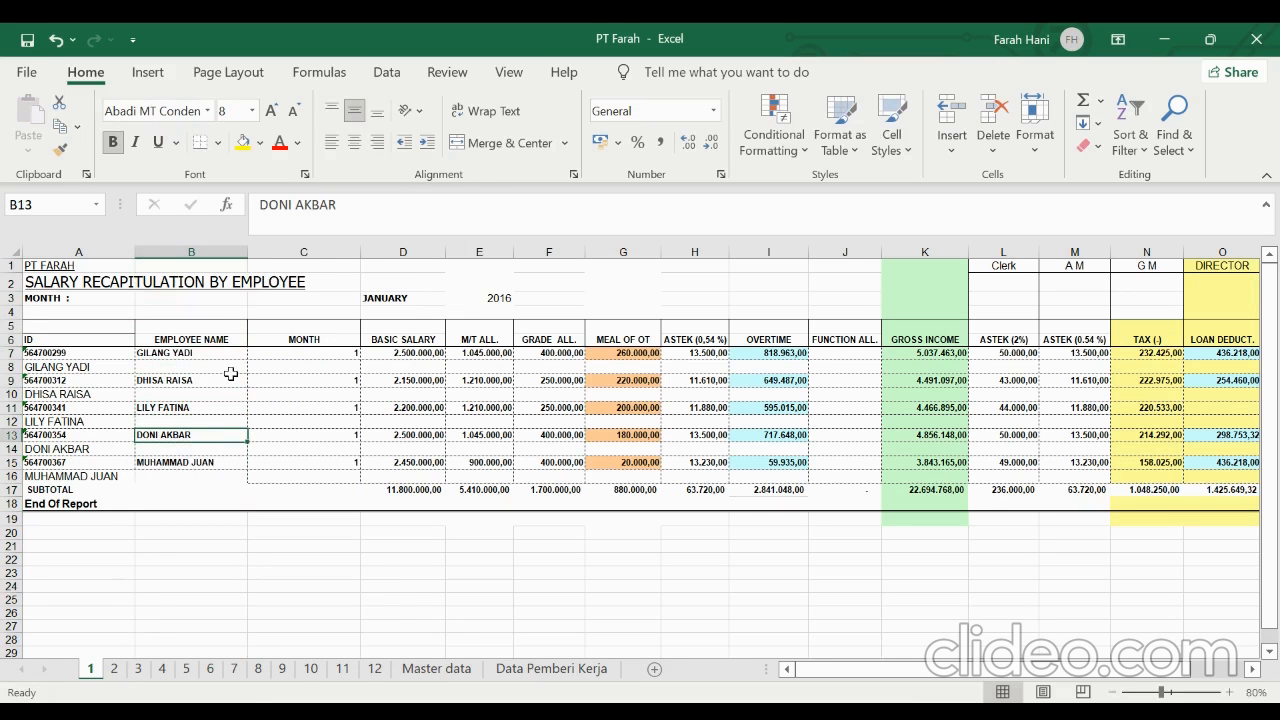
Turn on filtering for the header row 6 of the January sheet
{"action": "left_click", "coordinate": [8, 340]}
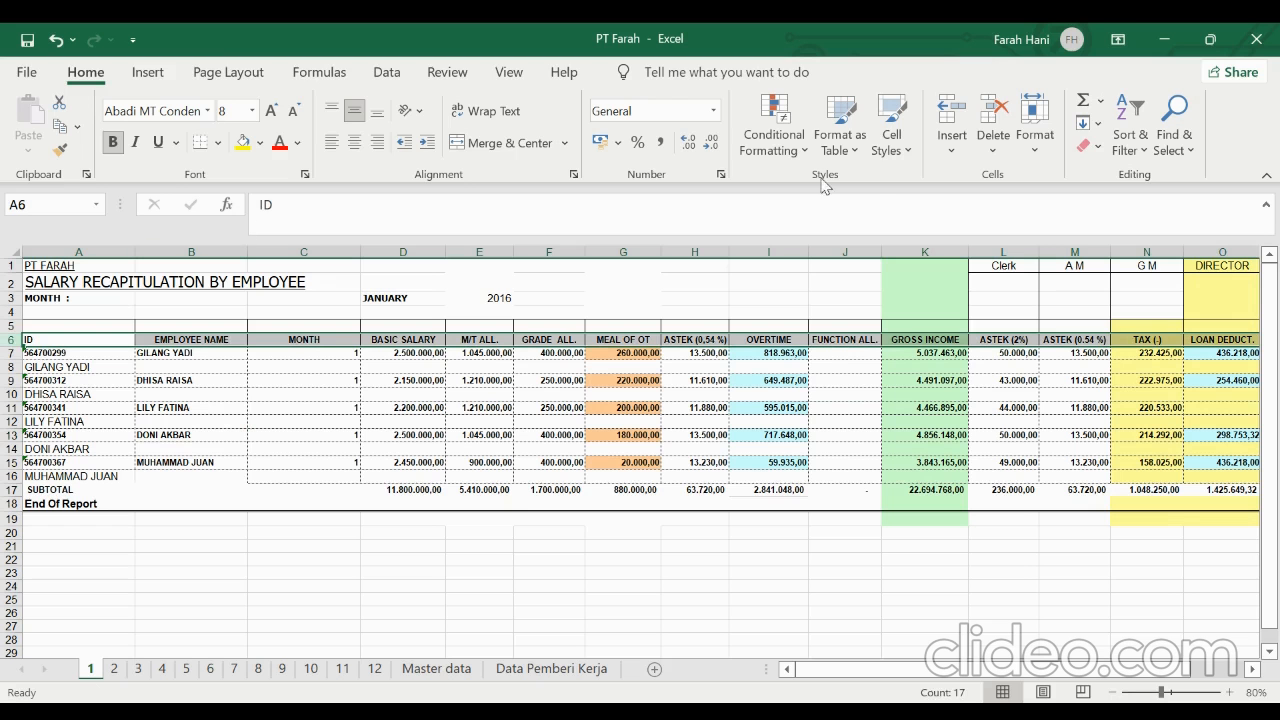
{"action": "left_click", "coordinate": [1128, 127]}
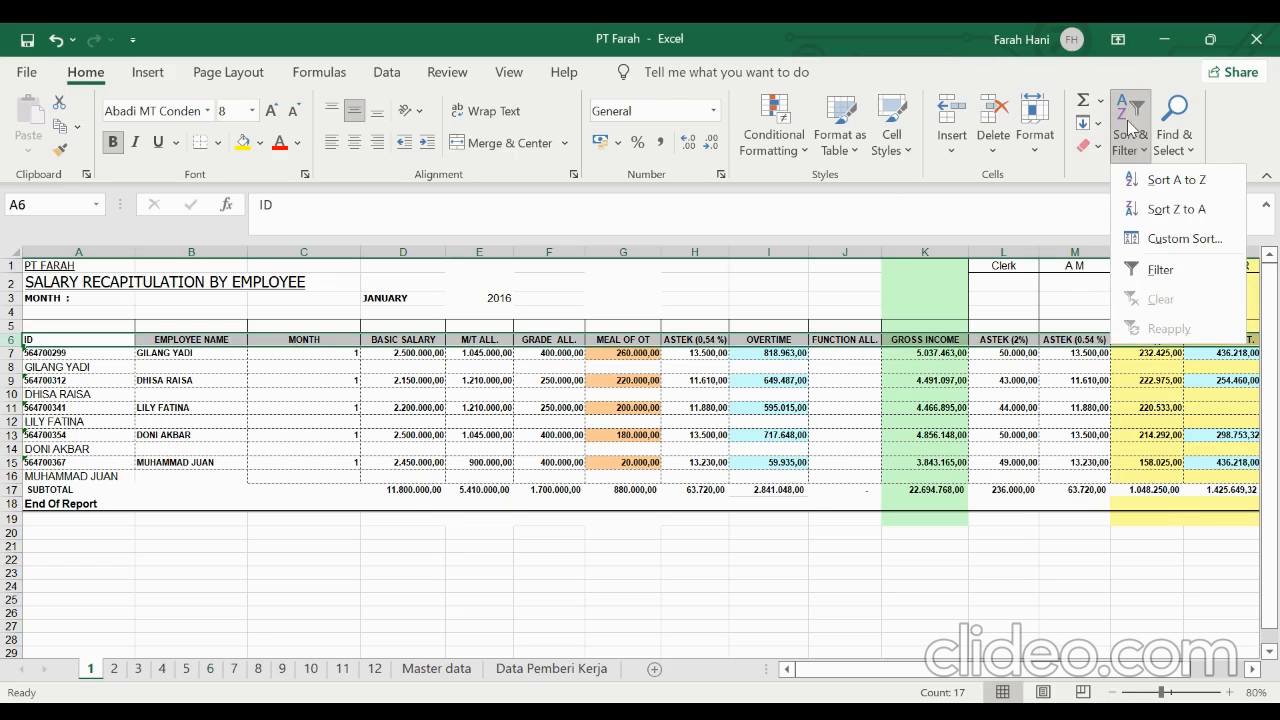
{"action": "left_click", "coordinate": [1160, 272]}
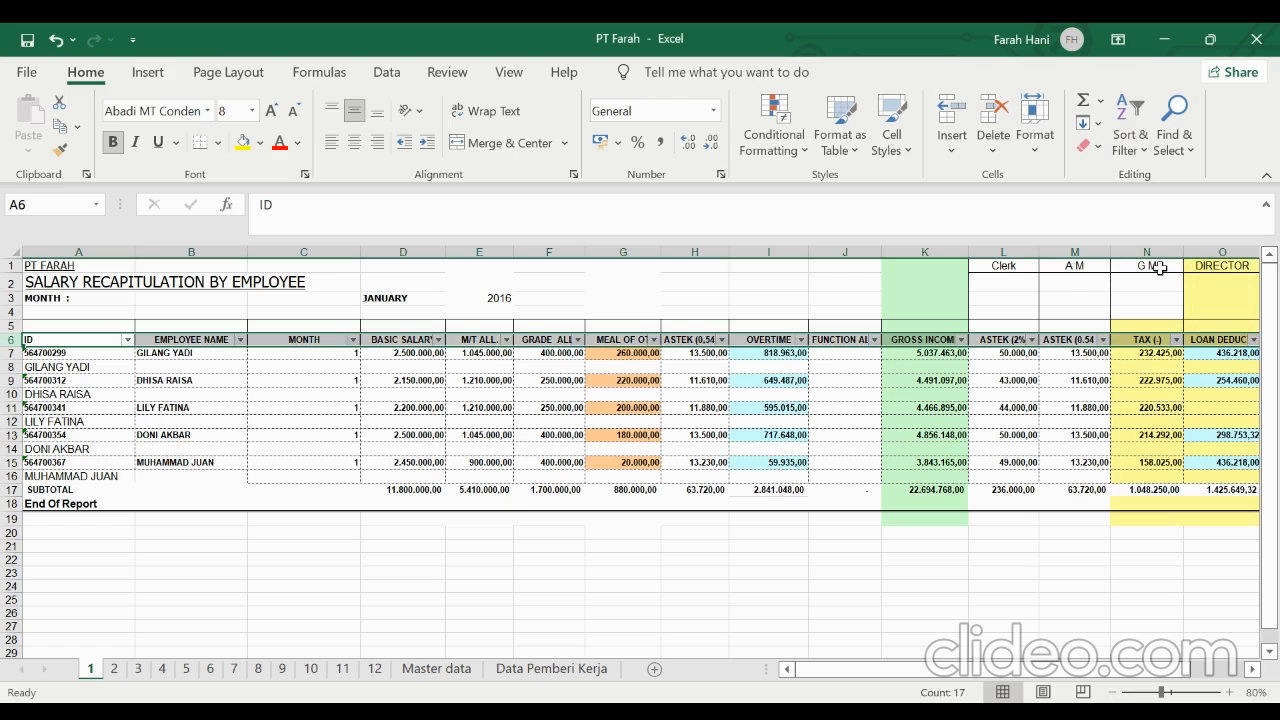
{"action": "left_click", "coordinate": [709, 446]}
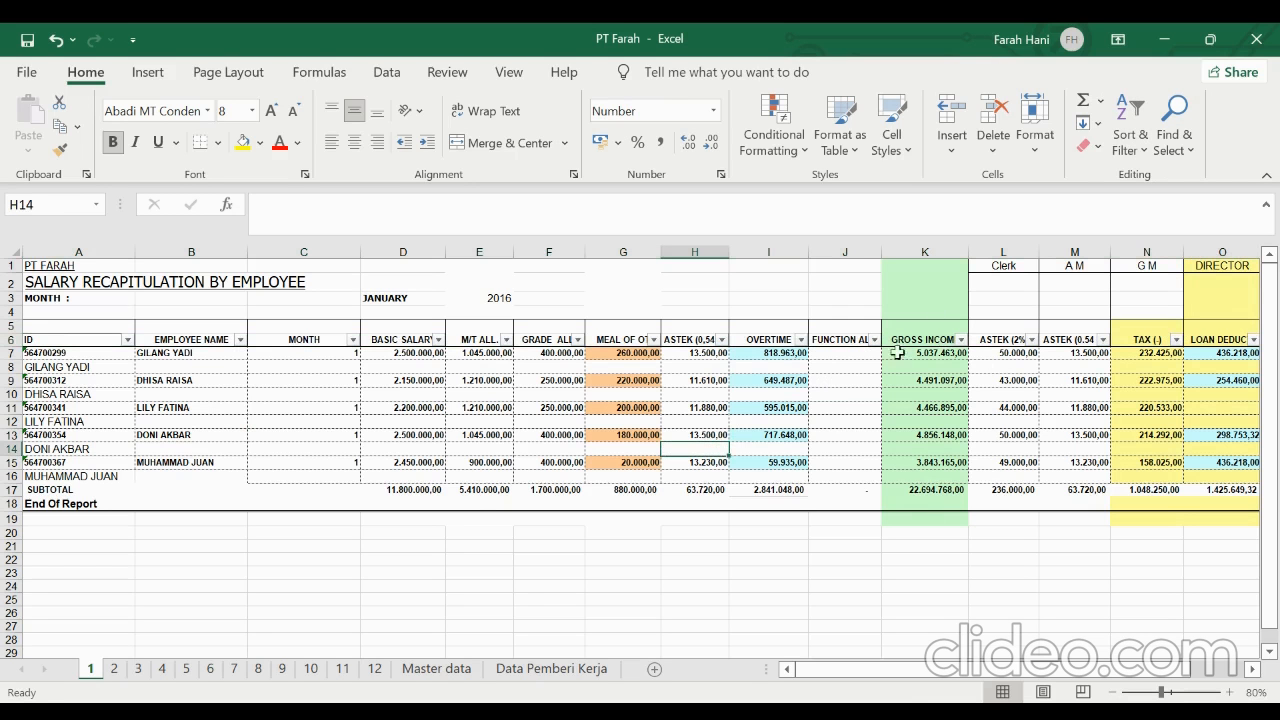
Filter the GROSS INCOME column so that only rows with blanks are shown
{"action": "left_click", "coordinate": [961, 340]}
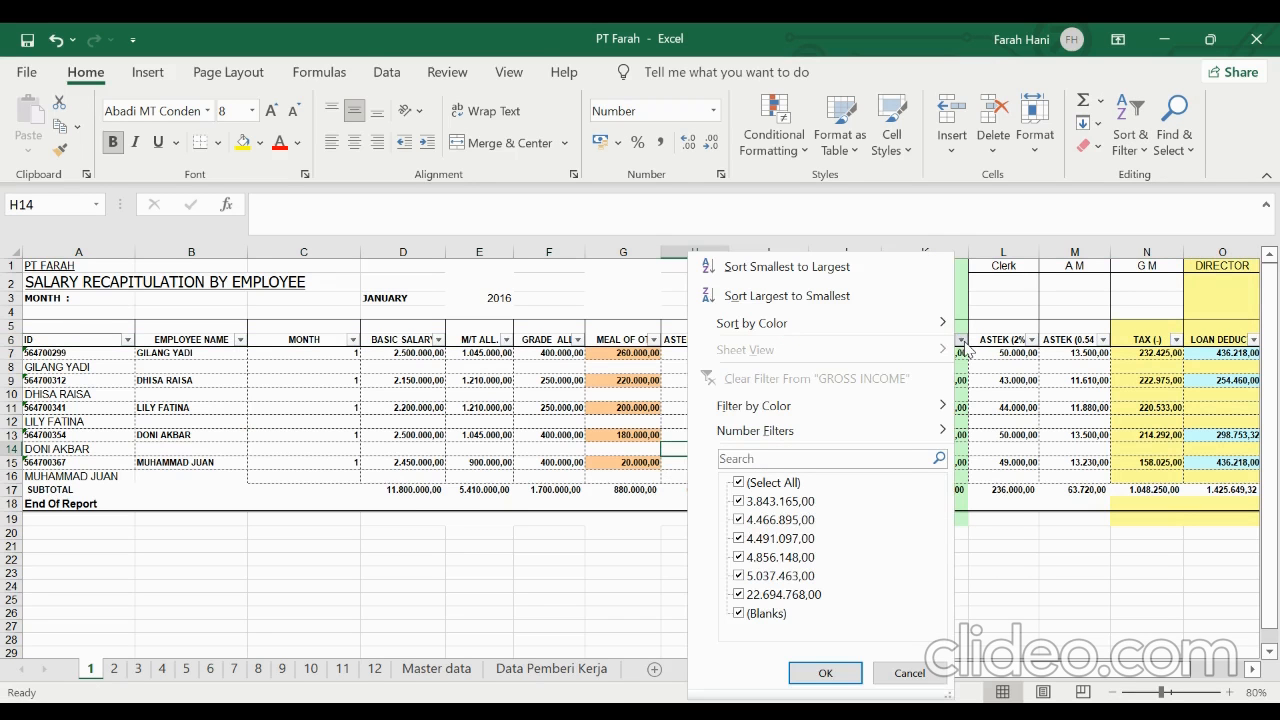
{"action": "left_click", "coordinate": [741, 484]}
{"action": "left_click", "coordinate": [748, 614]}
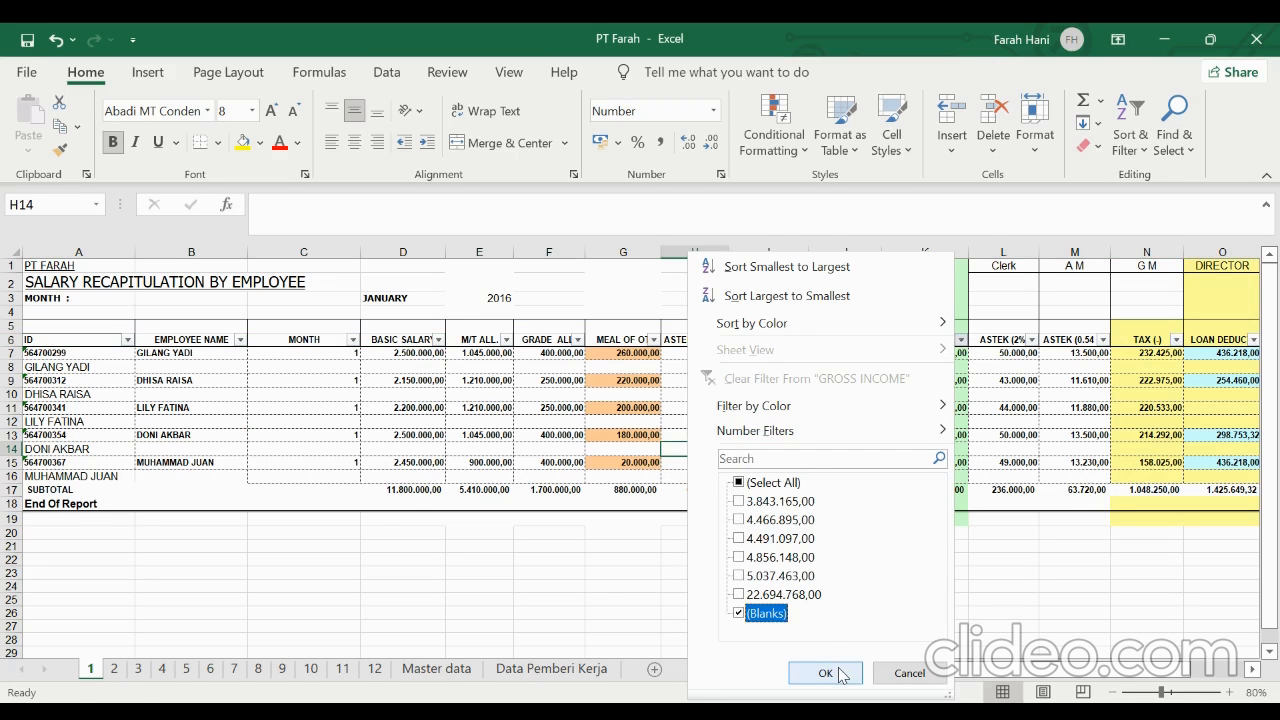
{"action": "left_click", "coordinate": [842, 674]}
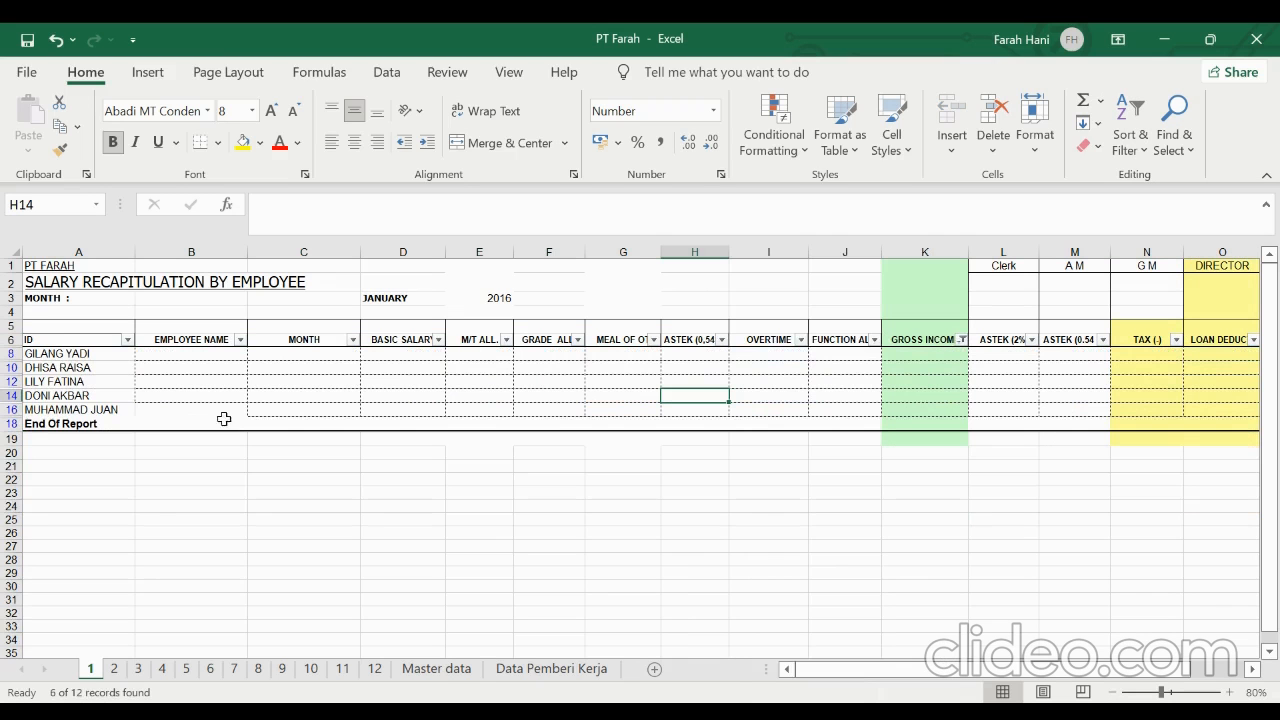
Delete the filtered rows 8 to 16 that hold only employee names, keeping the End Of Report row
{"action": "left_click_drag", "start_coordinate": [12, 353], "coordinate": [22, 394]}
{"action": "left_click_drag", "start_coordinate": [22, 397], "coordinate": [22, 409]}
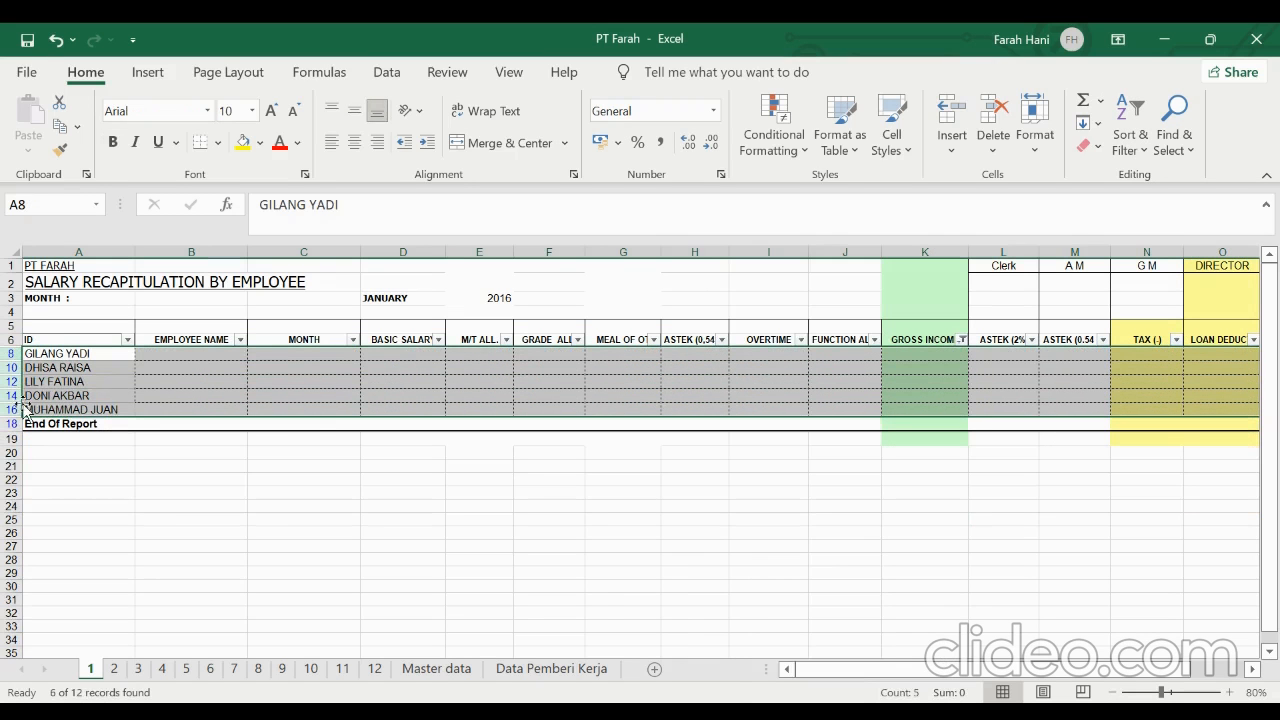
{"action": "right_click", "coordinate": [60, 396]}
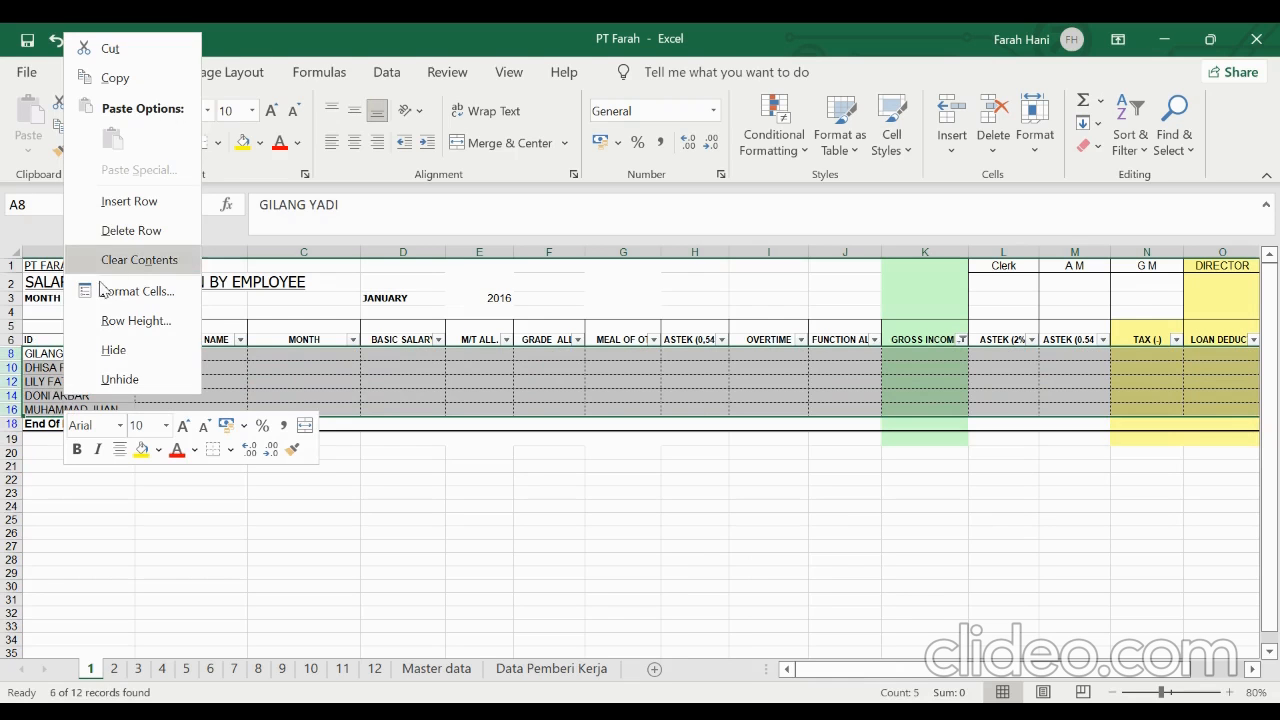
{"action": "left_click", "coordinate": [138, 231]}
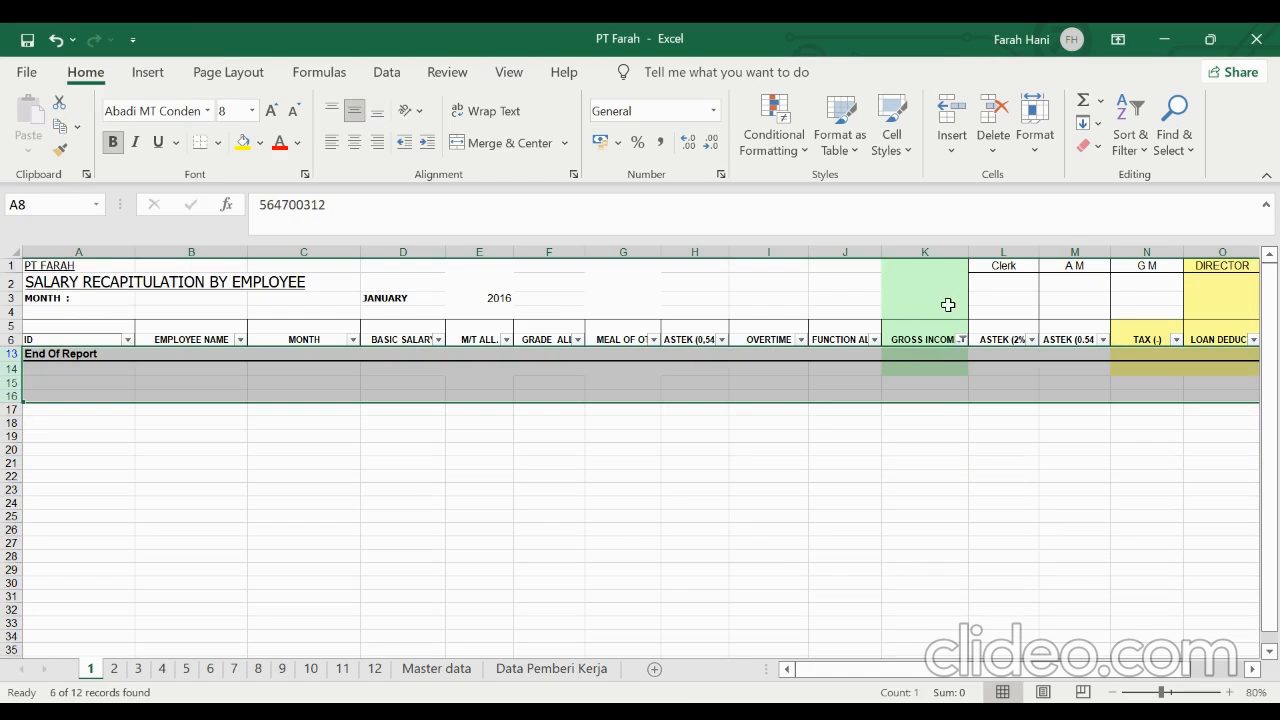
Set the GROSS INCOME filter back to all values so the remaining employee rows are shown
{"action": "left_click", "coordinate": [961, 339]}
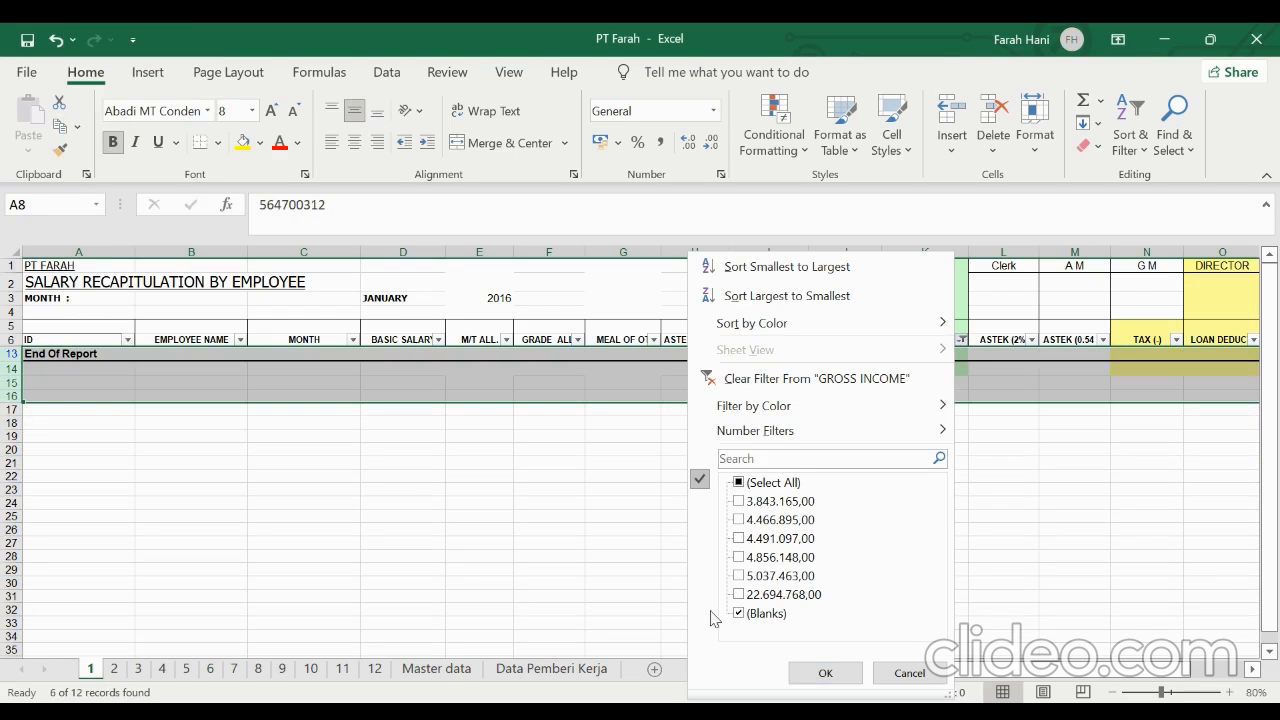
{"action": "left_click", "coordinate": [739, 482]}
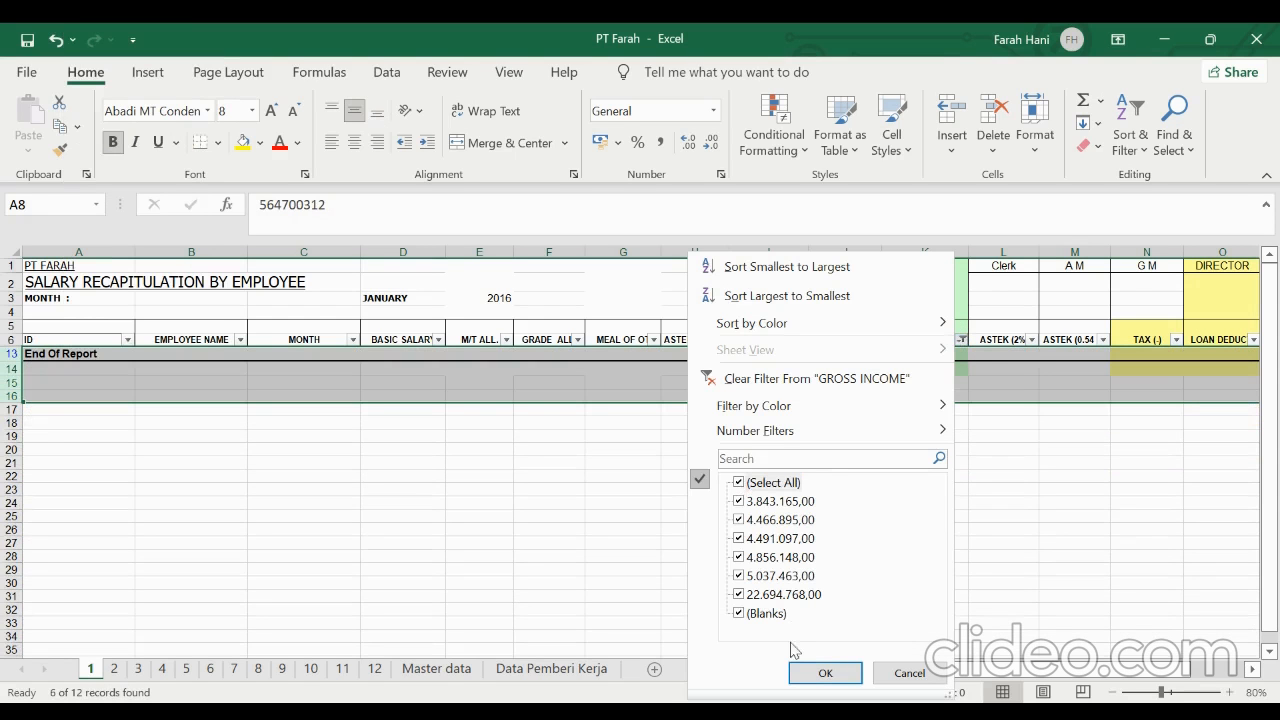
{"action": "left_click", "coordinate": [818, 673]}
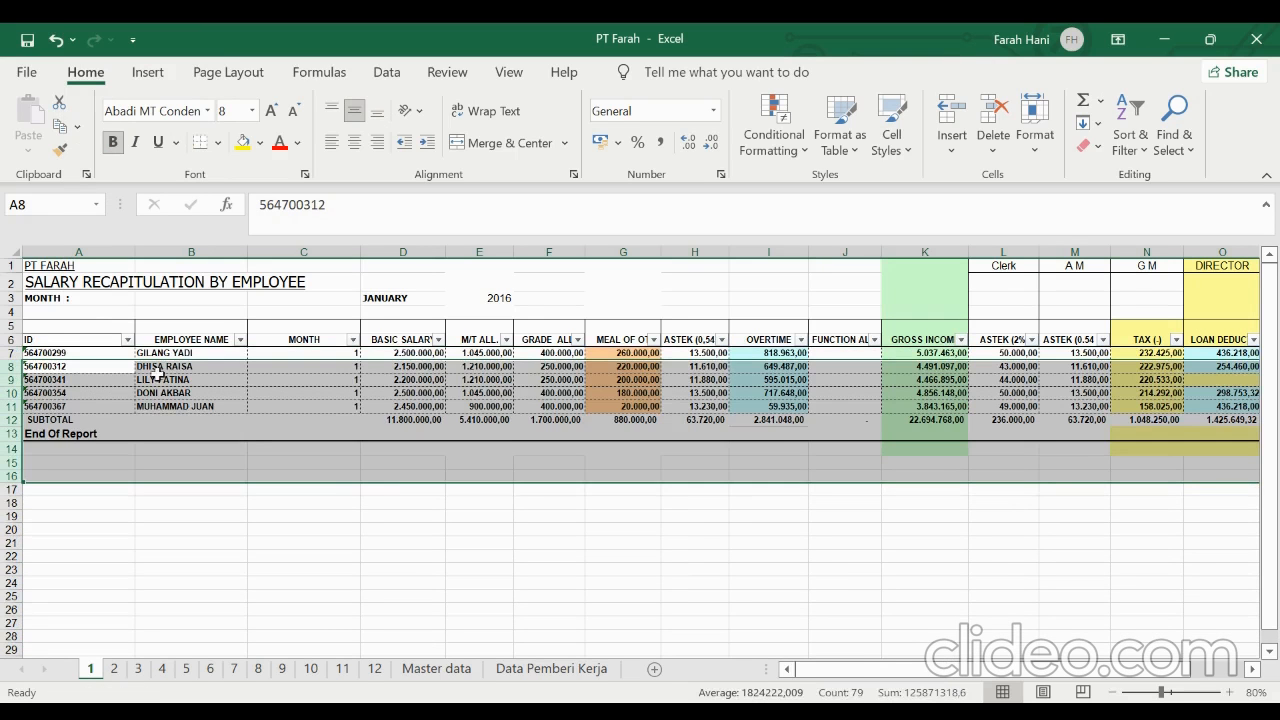
{"action": "left_click", "coordinate": [86, 367]}
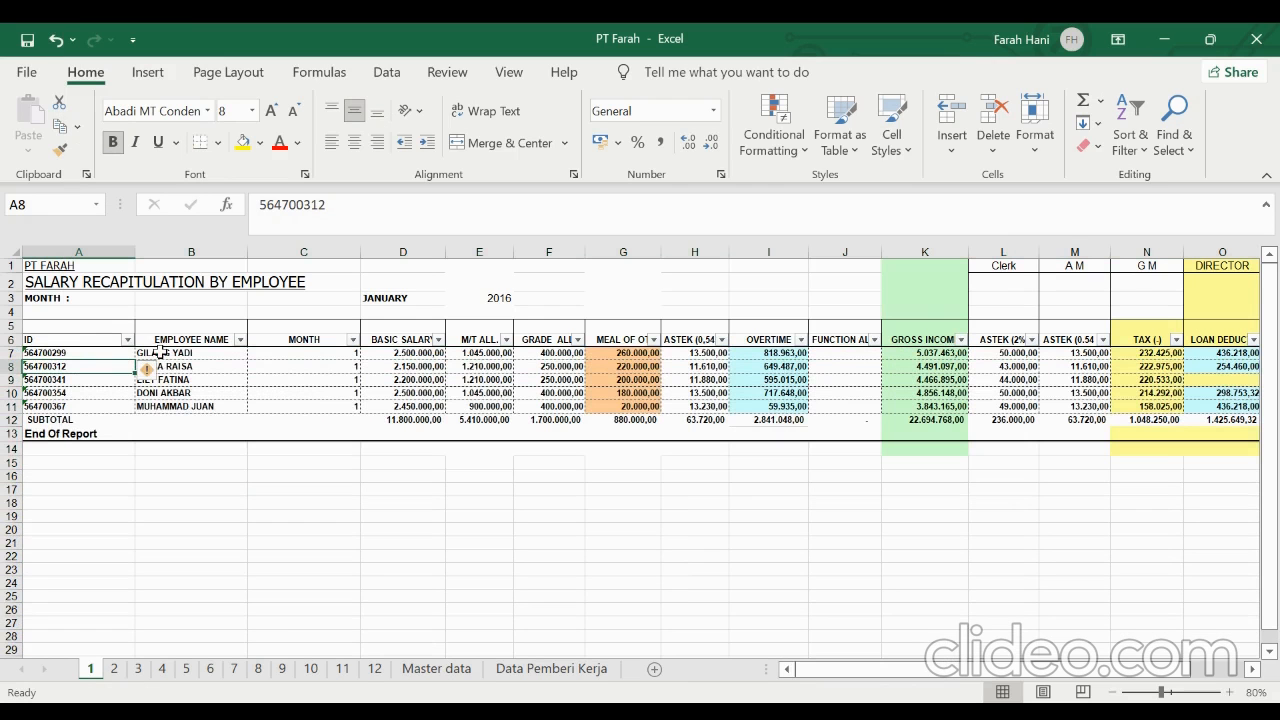
Check the layout of the salary recapitulation on each of the monthly sheets 2 to 12
{"action": "left_click", "coordinate": [114, 668]}
{"action": "left_click", "coordinate": [137, 670]}
{"action": "key", "text": "ctrl+v"}
{"action": "left_click", "coordinate": [162, 670]}
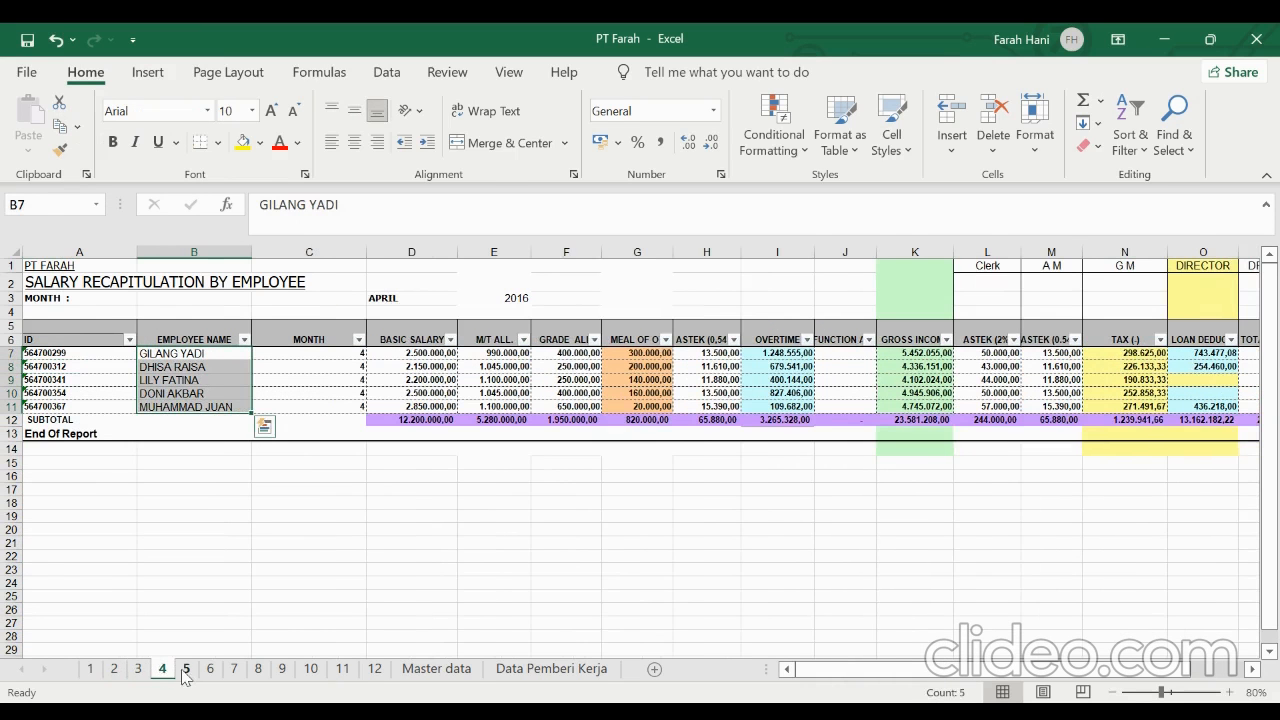
{"action": "left_click", "coordinate": [186, 670]}
{"action": "left_click", "coordinate": [210, 670]}
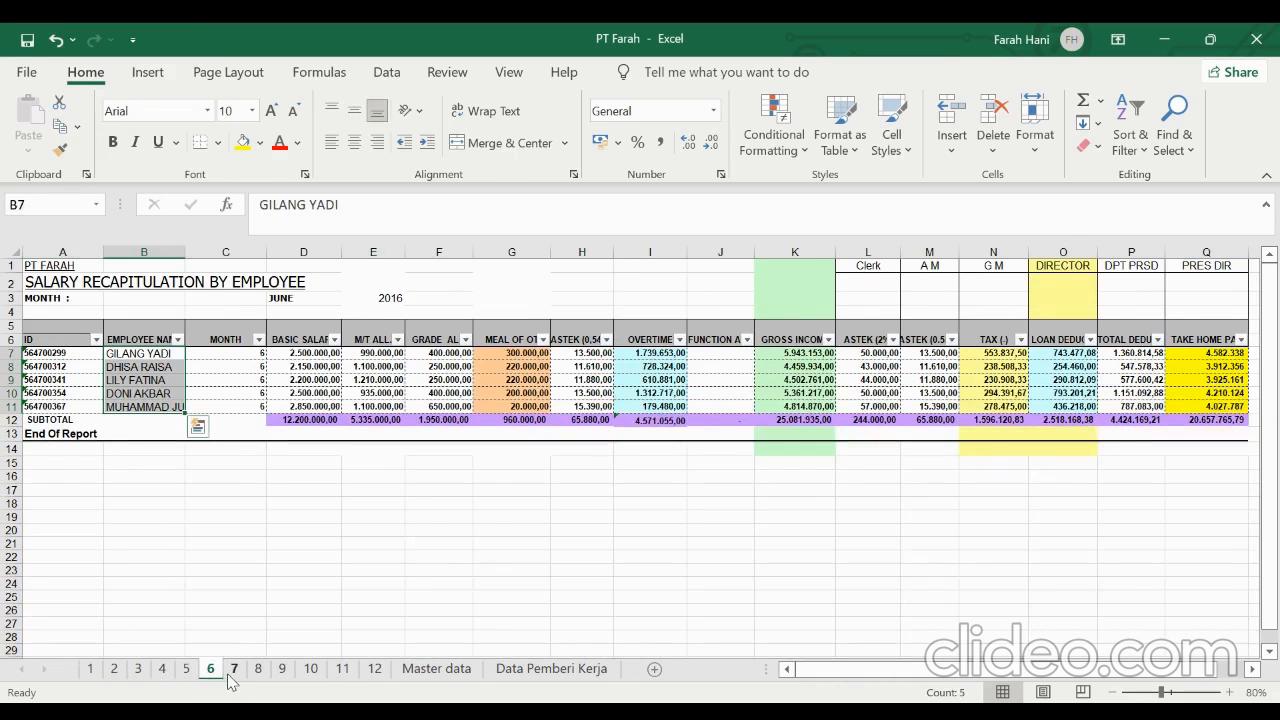
{"action": "left_click", "coordinate": [234, 670]}
{"action": "left_click", "coordinate": [258, 670]}
{"action": "left_click", "coordinate": [282, 670]}
{"action": "left_click", "coordinate": [310, 670]}
{"action": "left_click", "coordinate": [342, 670]}
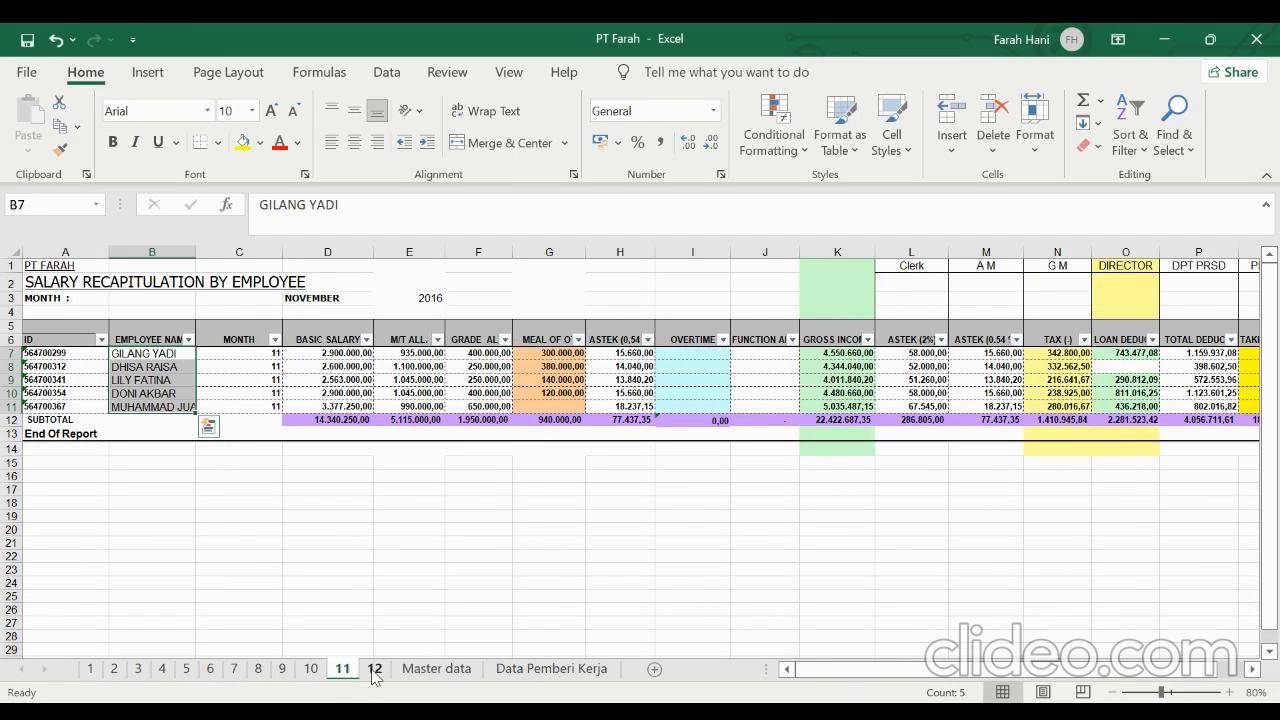
{"action": "left_click", "coordinate": [374, 670]}
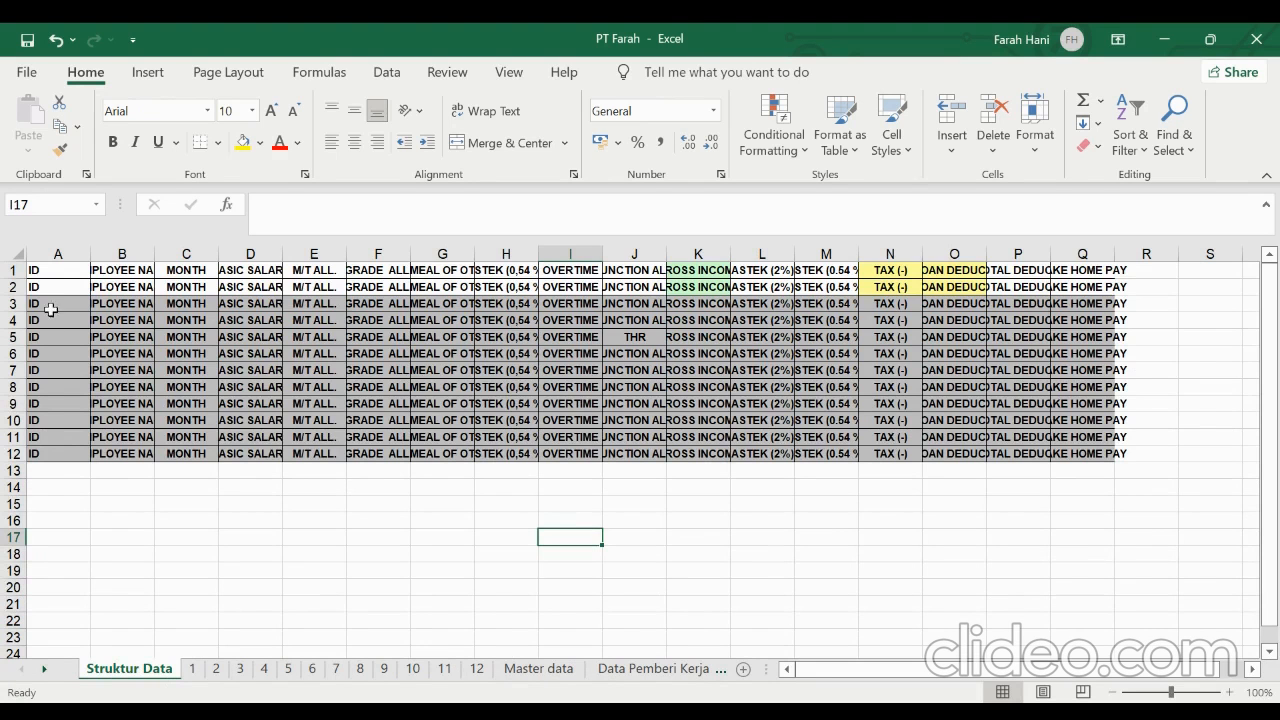
Insert an empty column before GROSS INCOME at column K on the Struktur Data sheet
{"action": "left_click", "coordinate": [193, 668]}
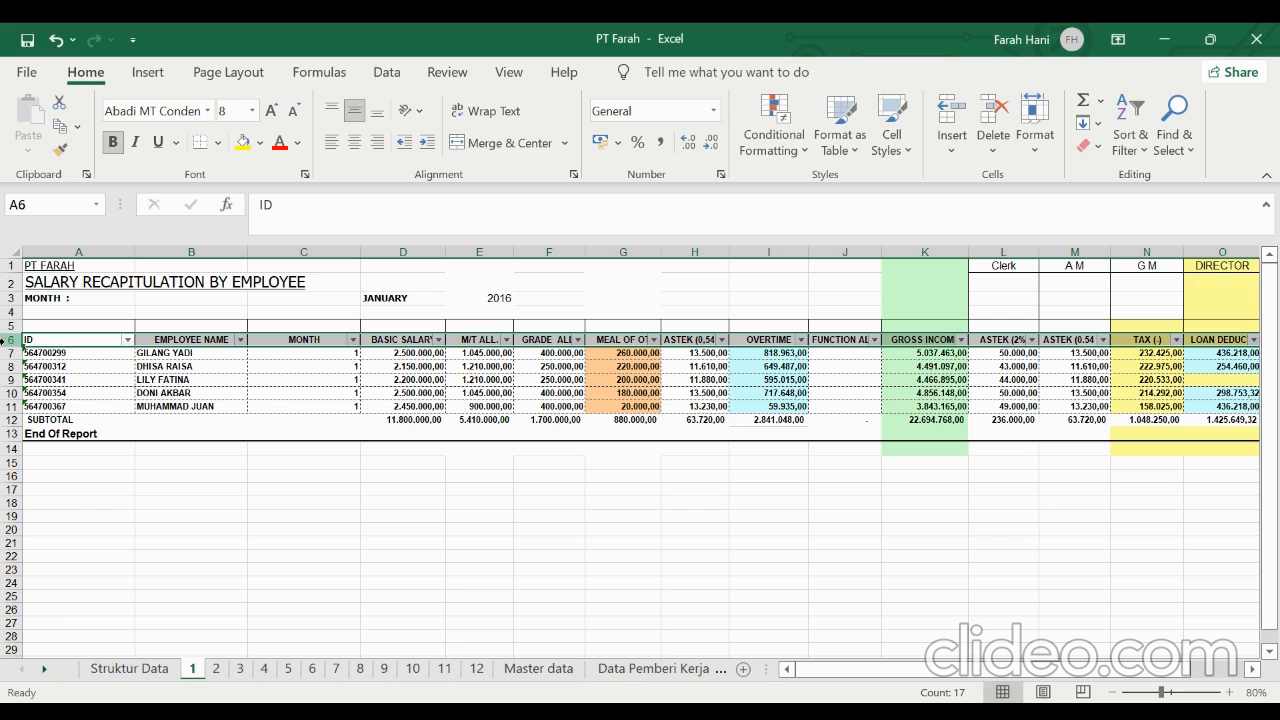
{"action": "left_click", "coordinate": [160, 668]}
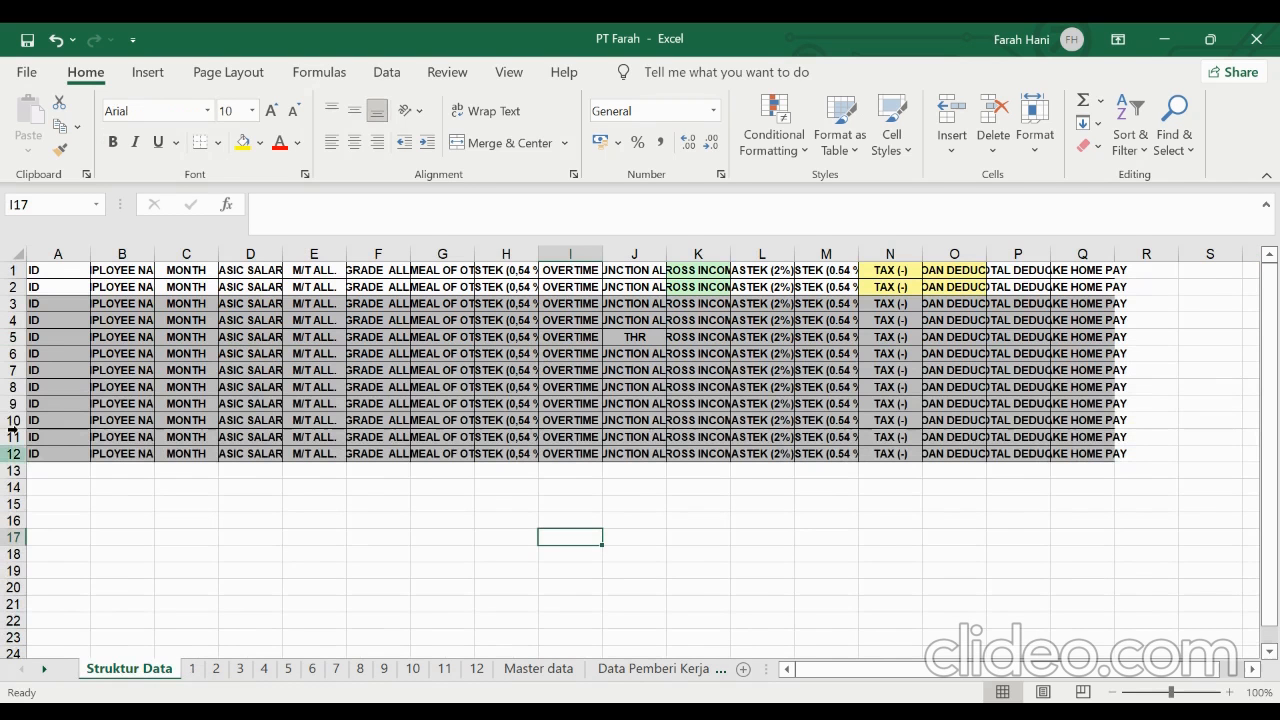
{"action": "left_click", "coordinate": [70, 270]}
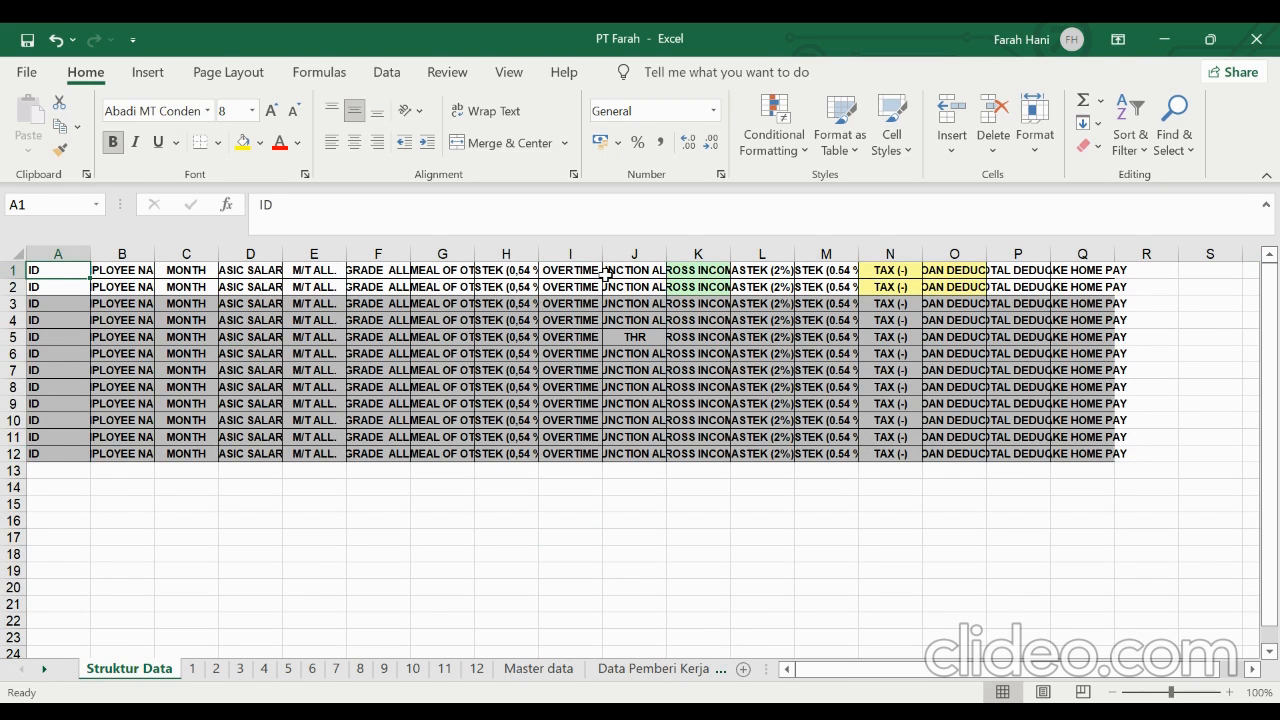
{"action": "left_click", "coordinate": [611, 334]}
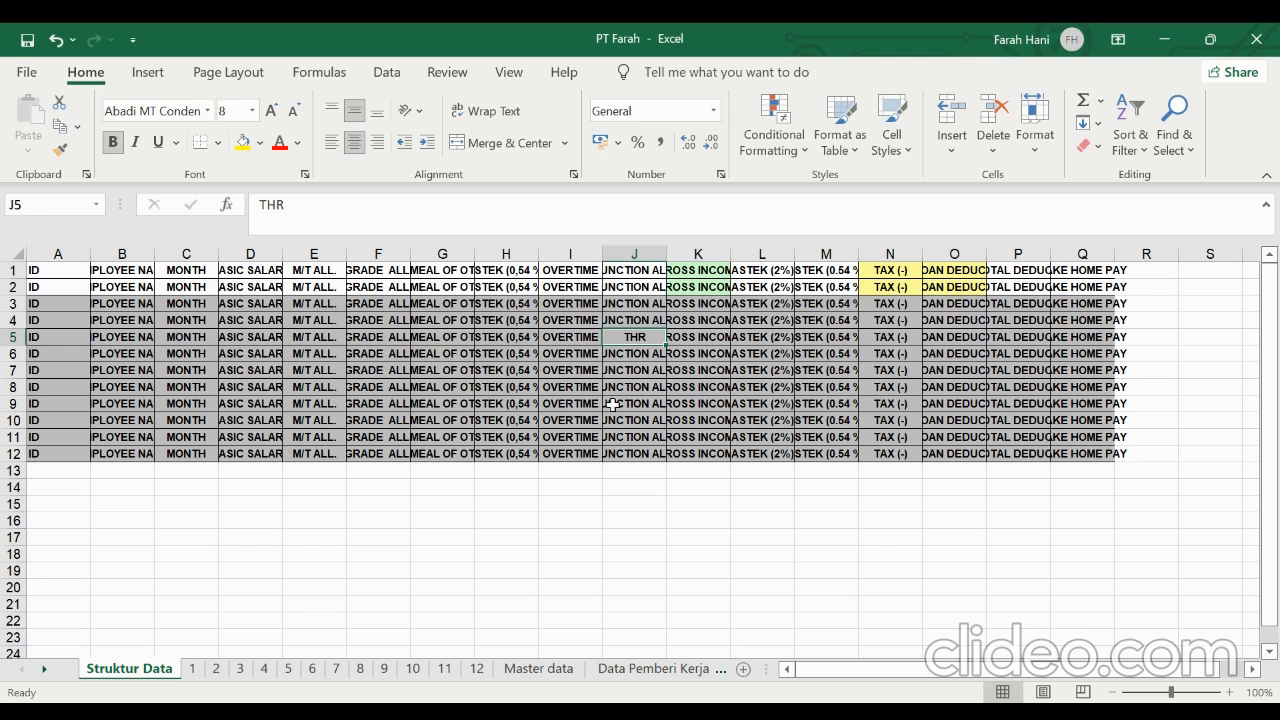
{"action": "left_click", "coordinate": [682, 251]}
{"action": "right_click", "coordinate": [683, 254]}
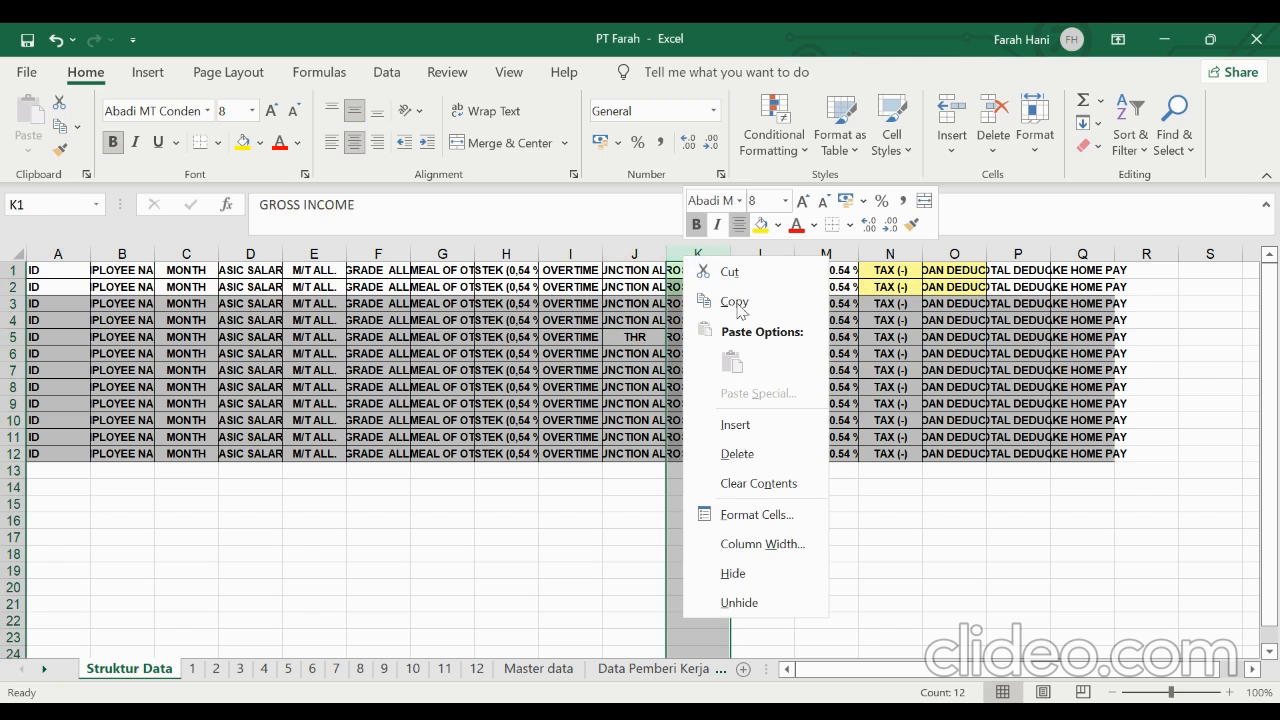
{"action": "left_click", "coordinate": [748, 425]}
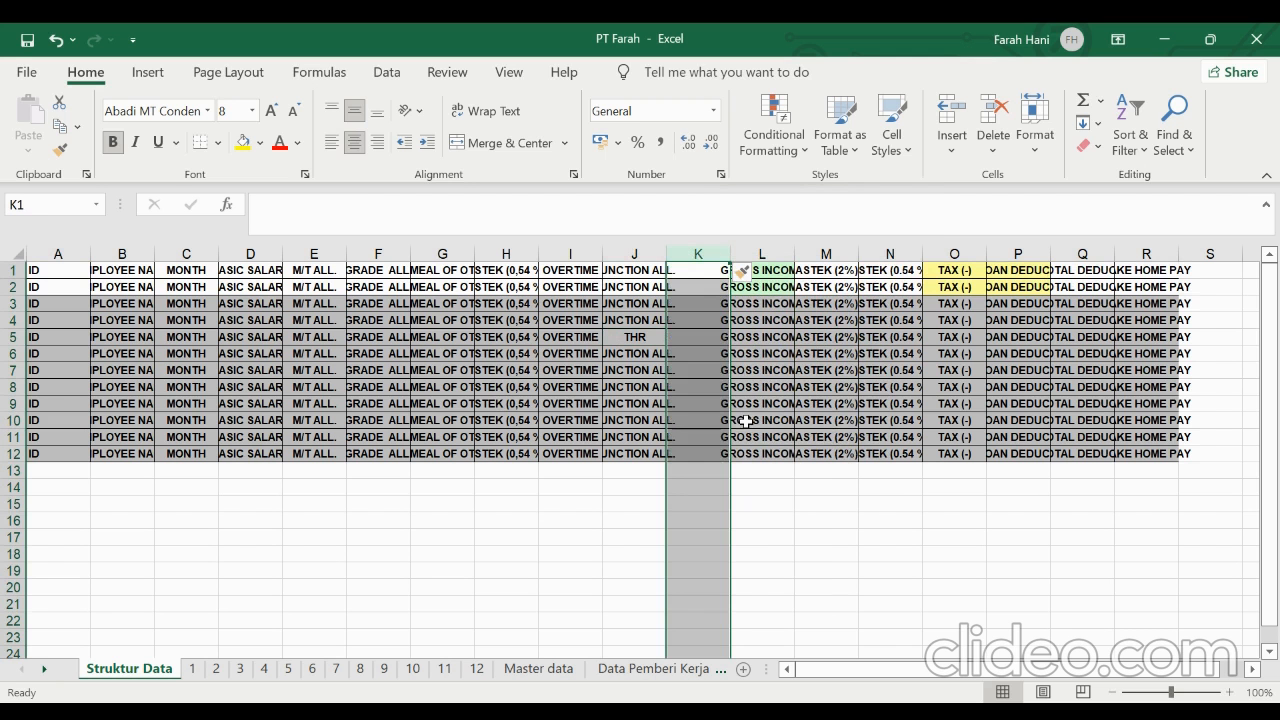
Copy the THR header from J5 into the empty column at K5 and clear J5
{"action": "left_click", "coordinate": [650, 338]}
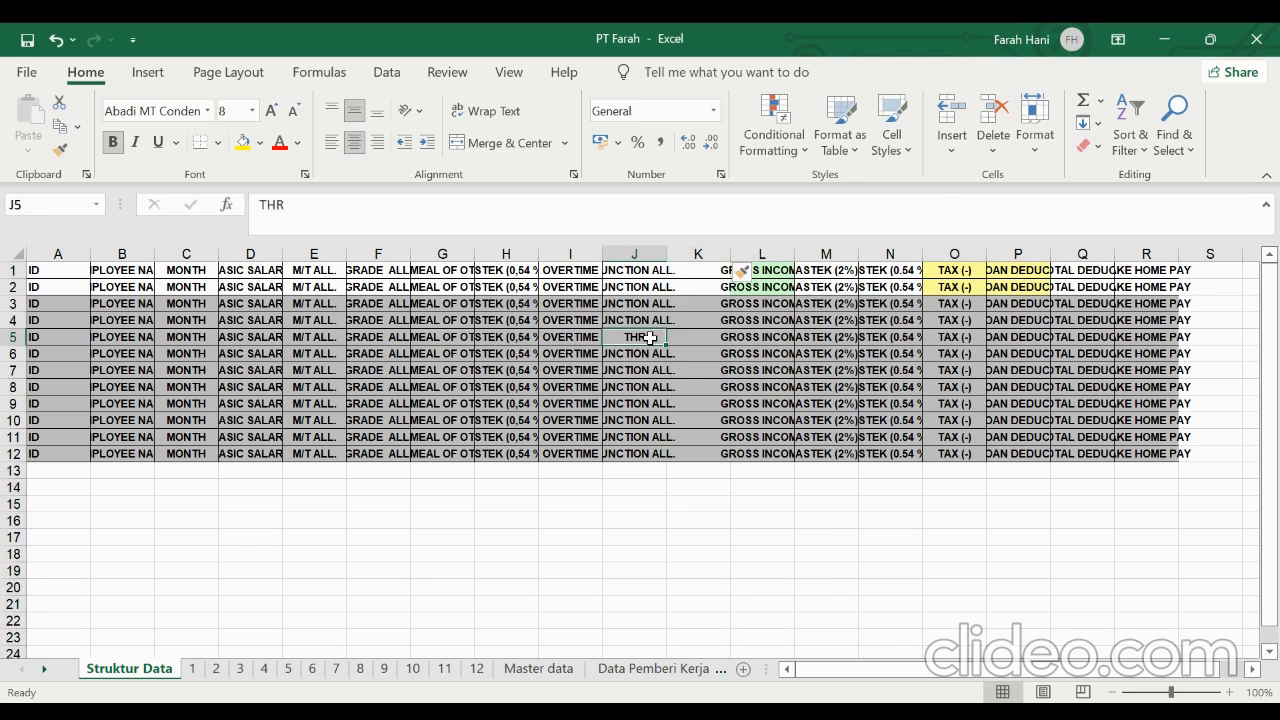
{"action": "key", "text": "ctrl+c"}
{"action": "key", "text": "Right"}
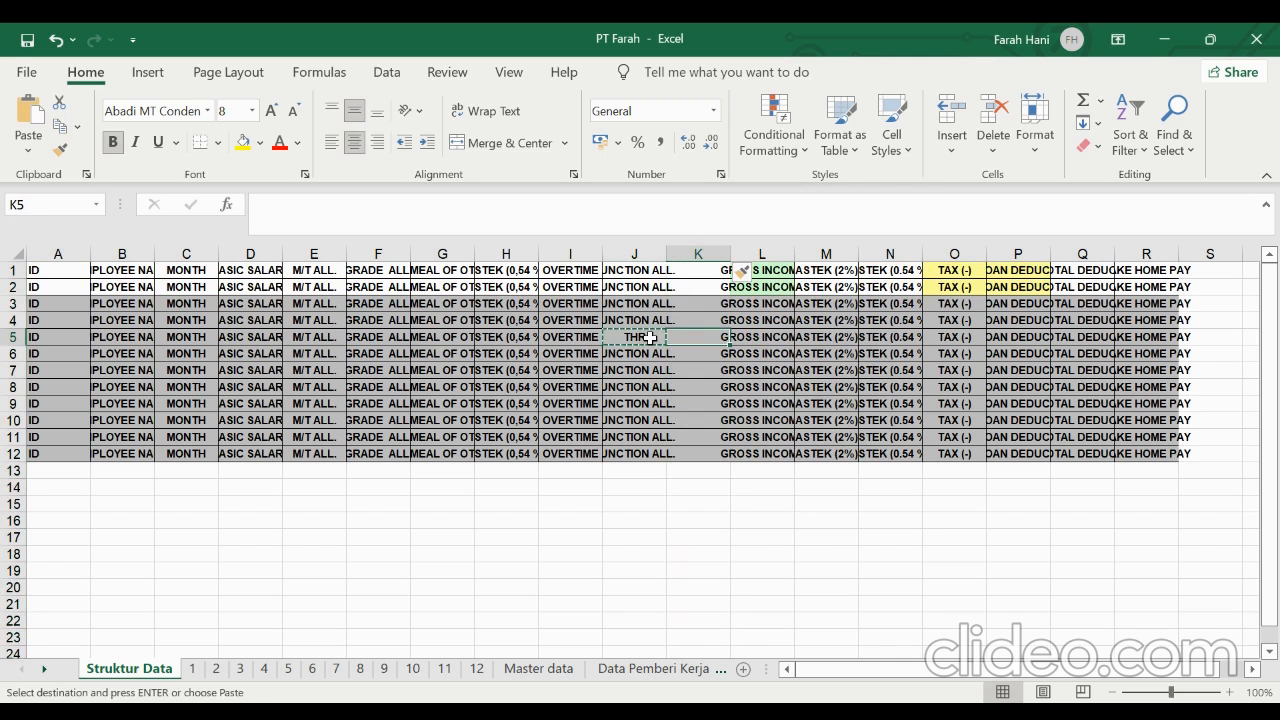
{"action": "key", "text": "ctrl+v"}
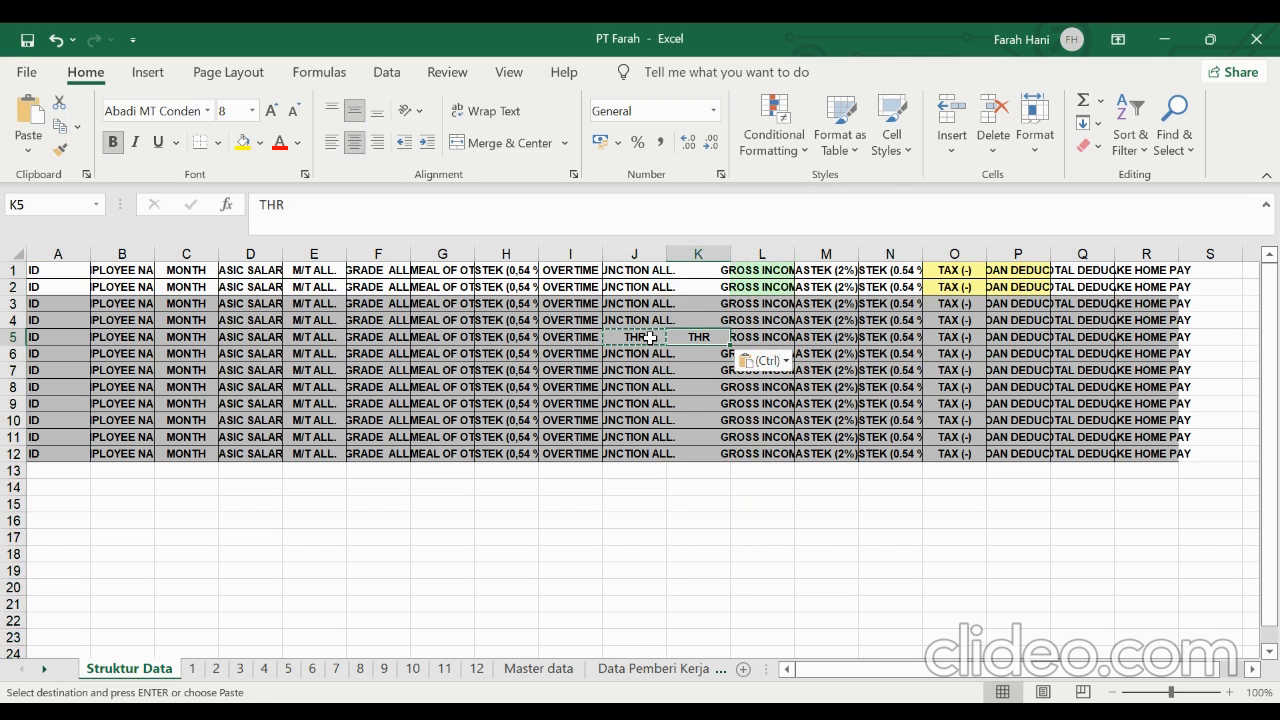
{"action": "key", "text": "Left"}
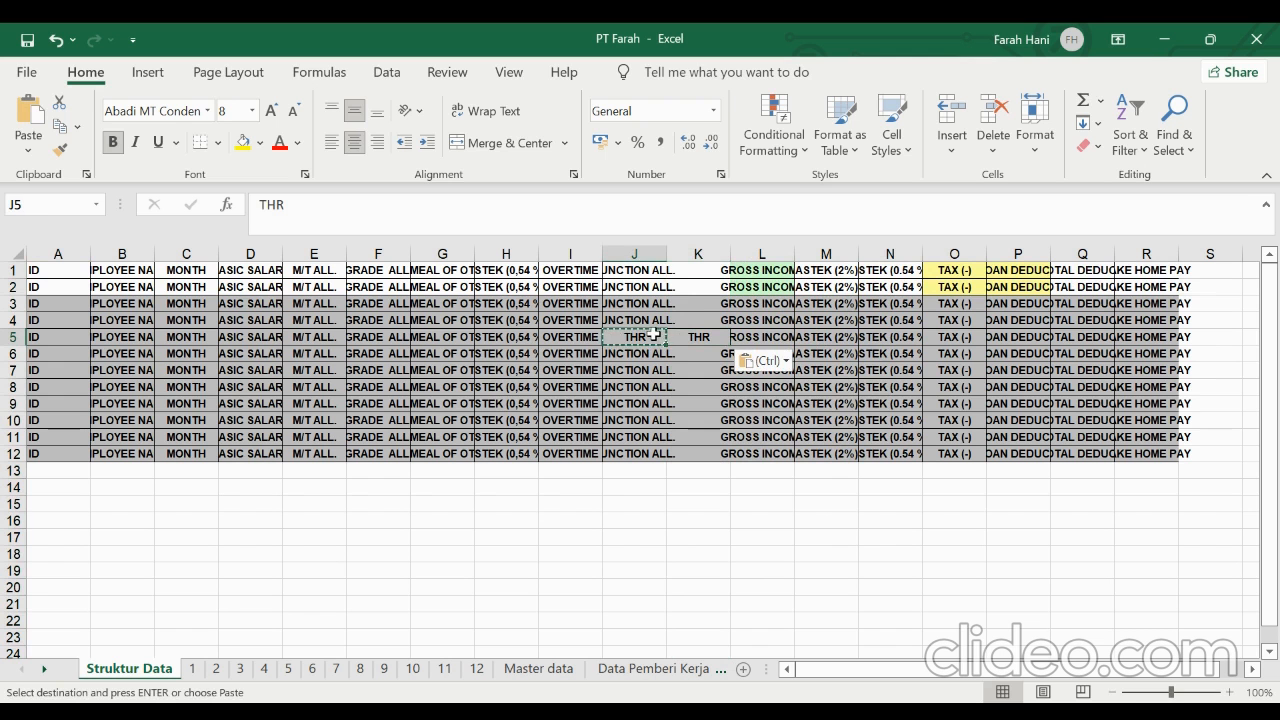
{"action": "key", "text": "BackSpace"}
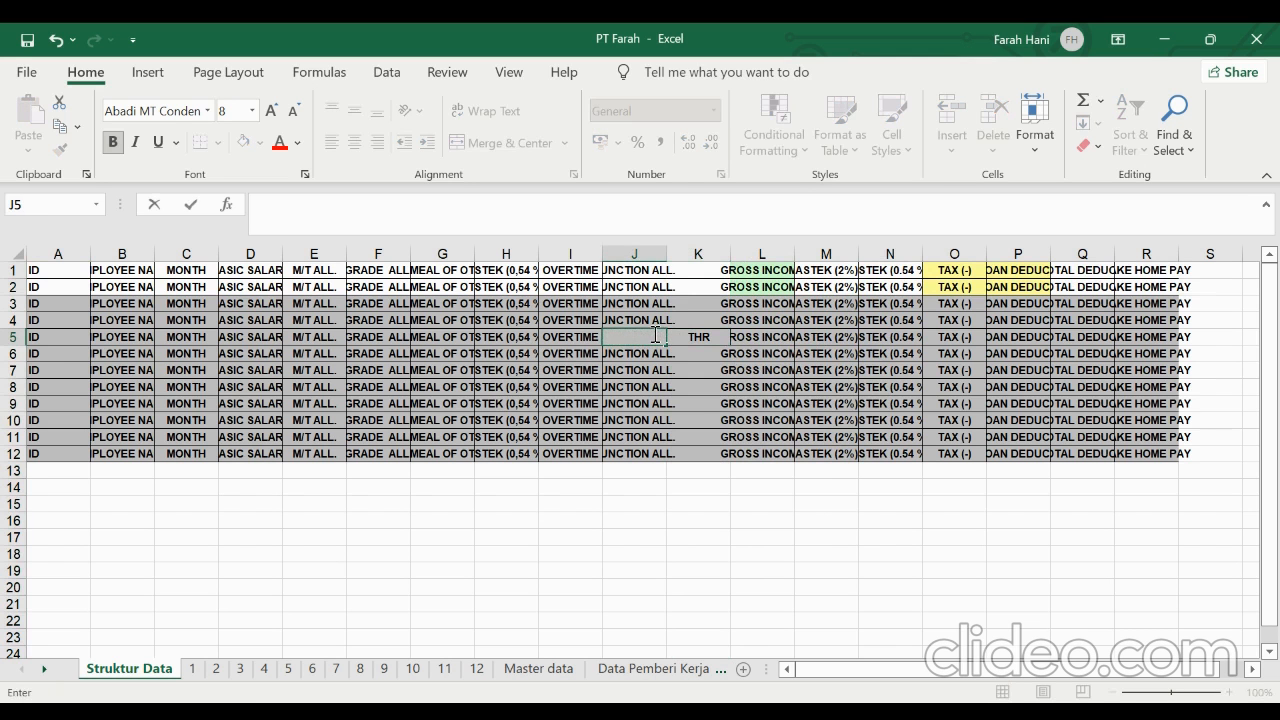
{"action": "left_click", "coordinate": [643, 500]}
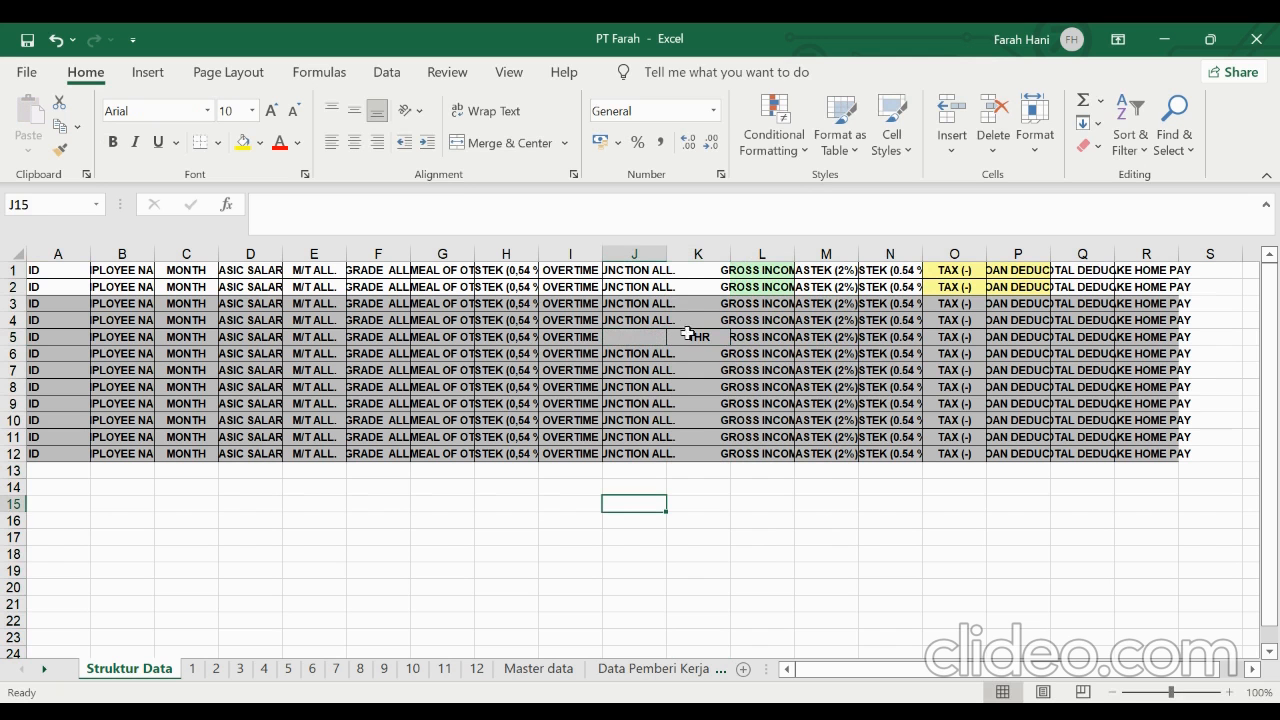
Compare the header rows of monthly sheets 1 to 3 with the column structure on the Struktur Data sheet
{"action": "left_click", "coordinate": [193, 673]}
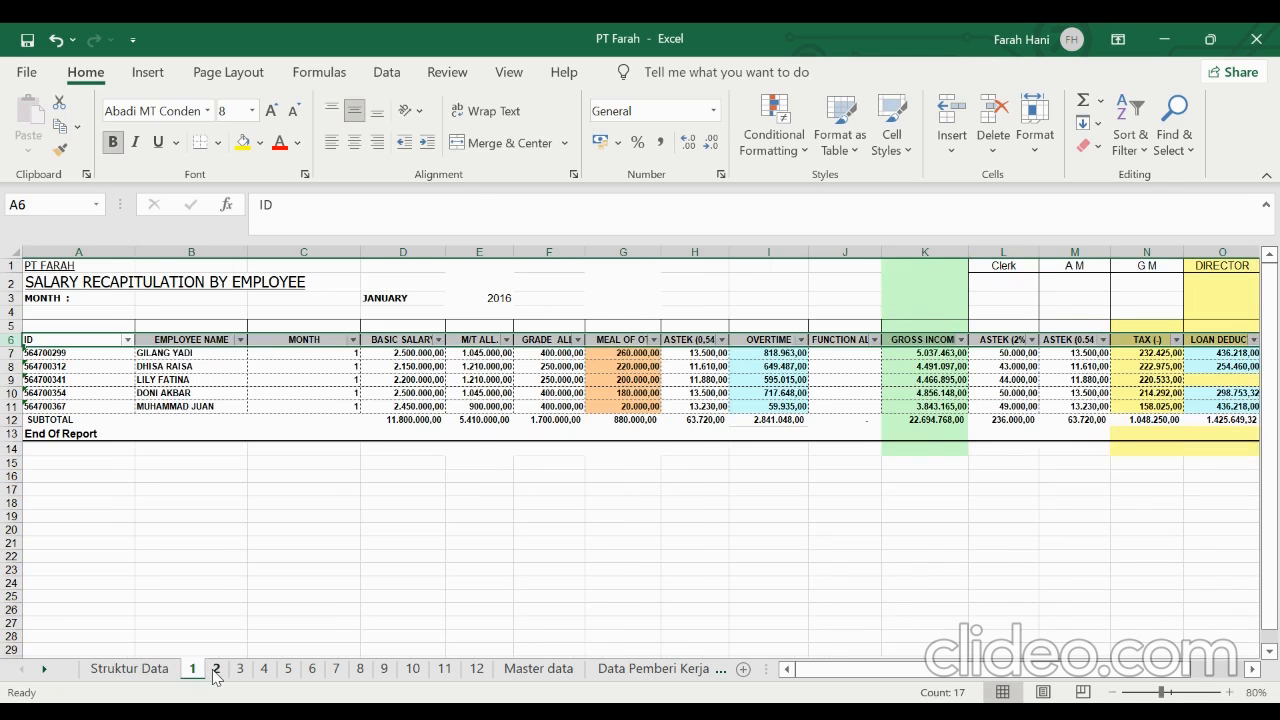
{"action": "left_click", "coordinate": [216, 672]}
{"action": "left_click", "coordinate": [240, 672]}
{"action": "left_click", "coordinate": [199, 670]}
{"action": "left_click", "coordinate": [148, 669]}
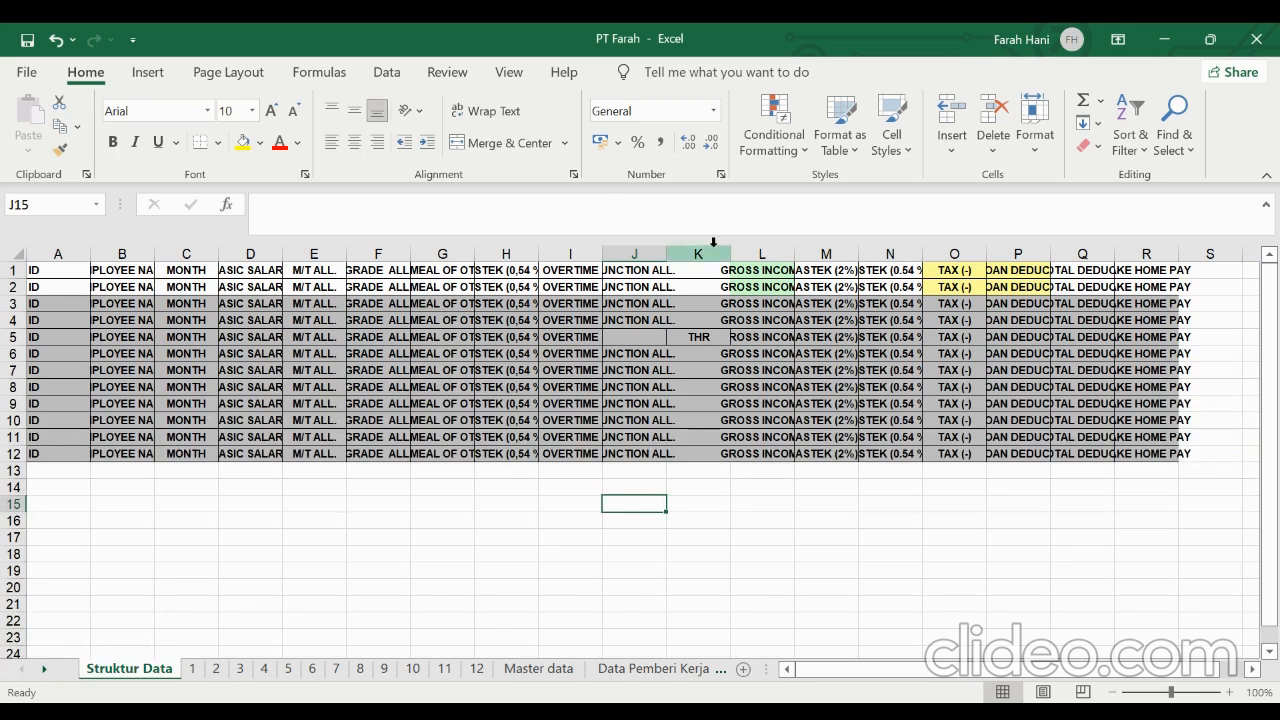
{"action": "left_click", "coordinate": [193, 669]}
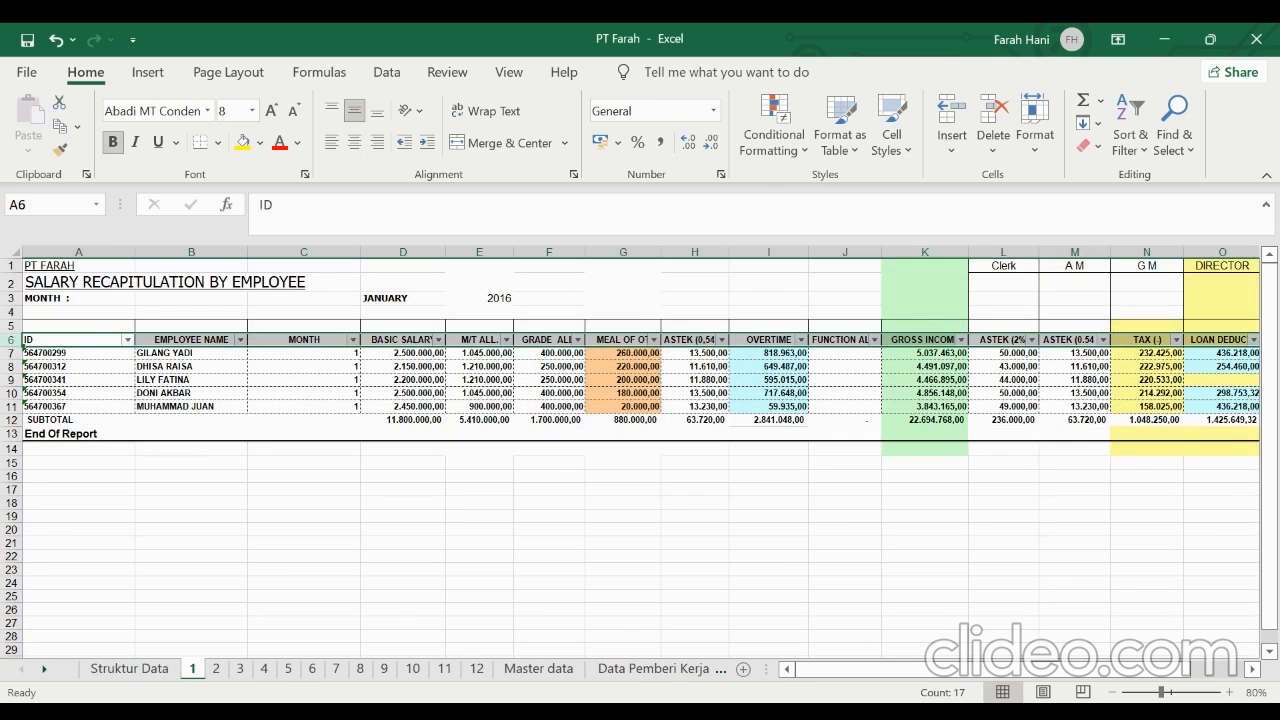
{"action": "key", "text": "ctrl+Page_Up"}
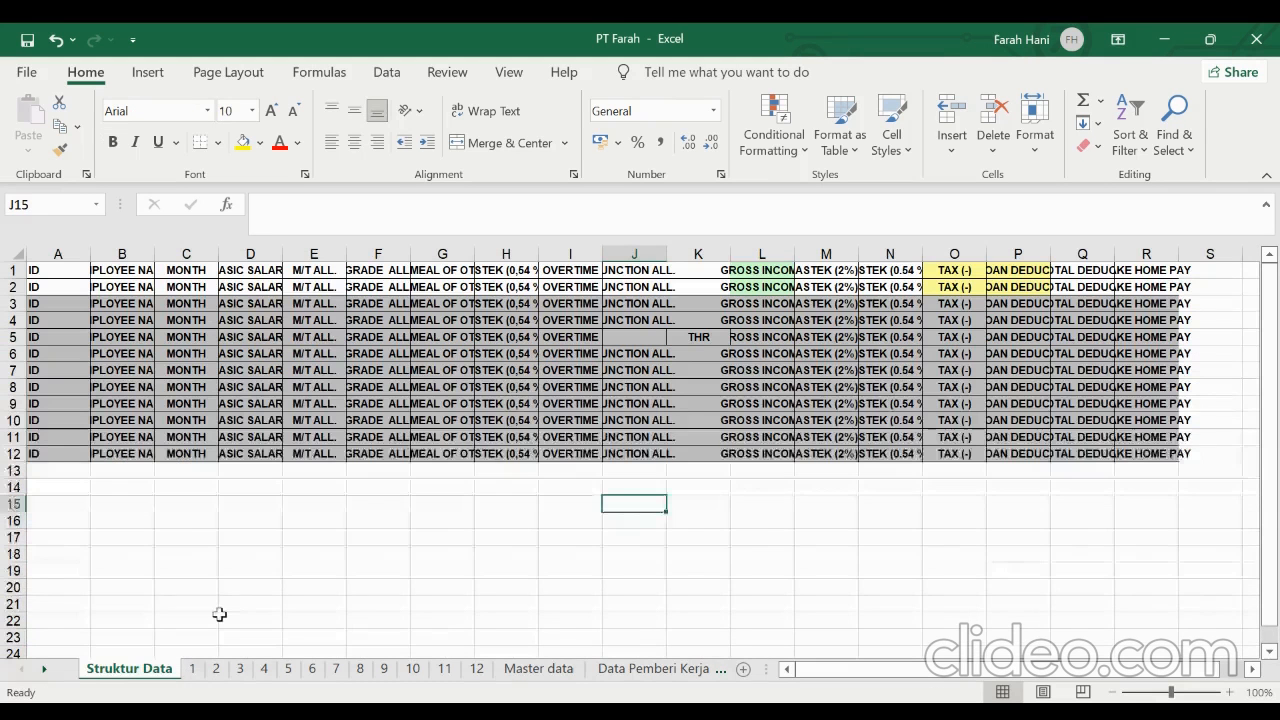
{"action": "left_click", "coordinate": [197, 670]}
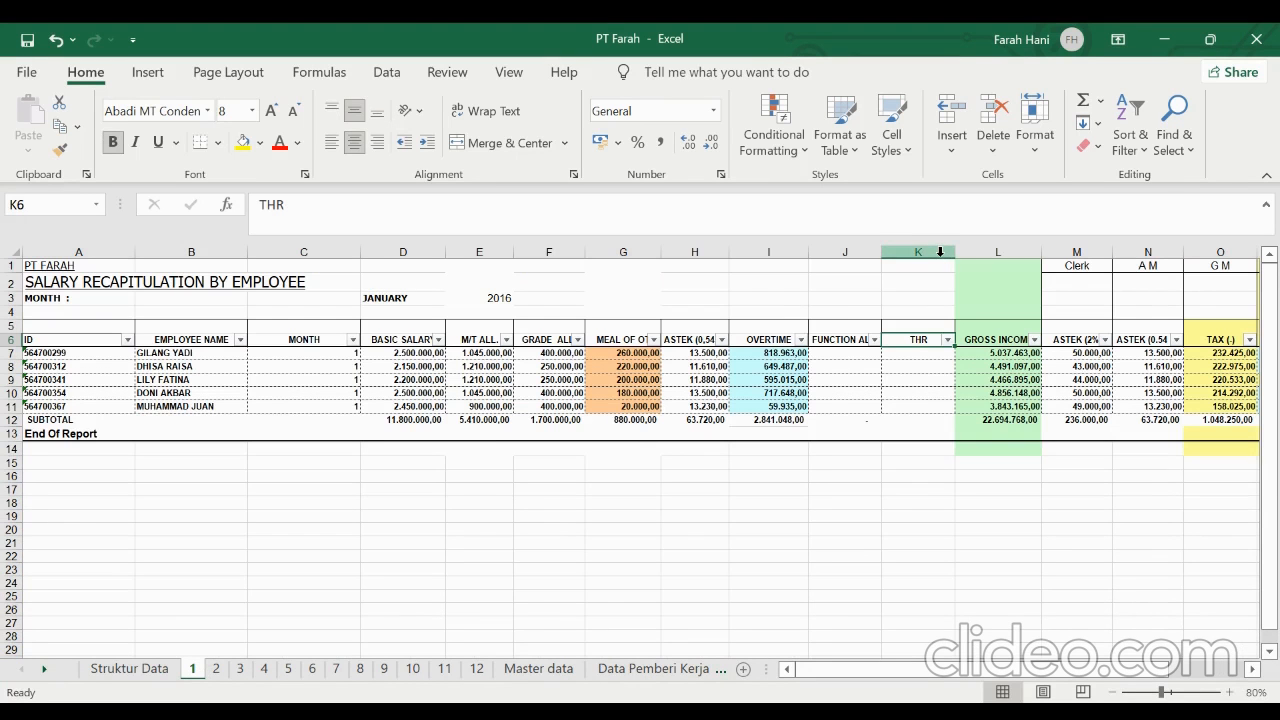
Check the THR column and header order on monthly sheets 1 to 9 against the Struktur Data sheet
{"action": "left_click", "coordinate": [216, 668]}
{"action": "left_click", "coordinate": [240, 668]}
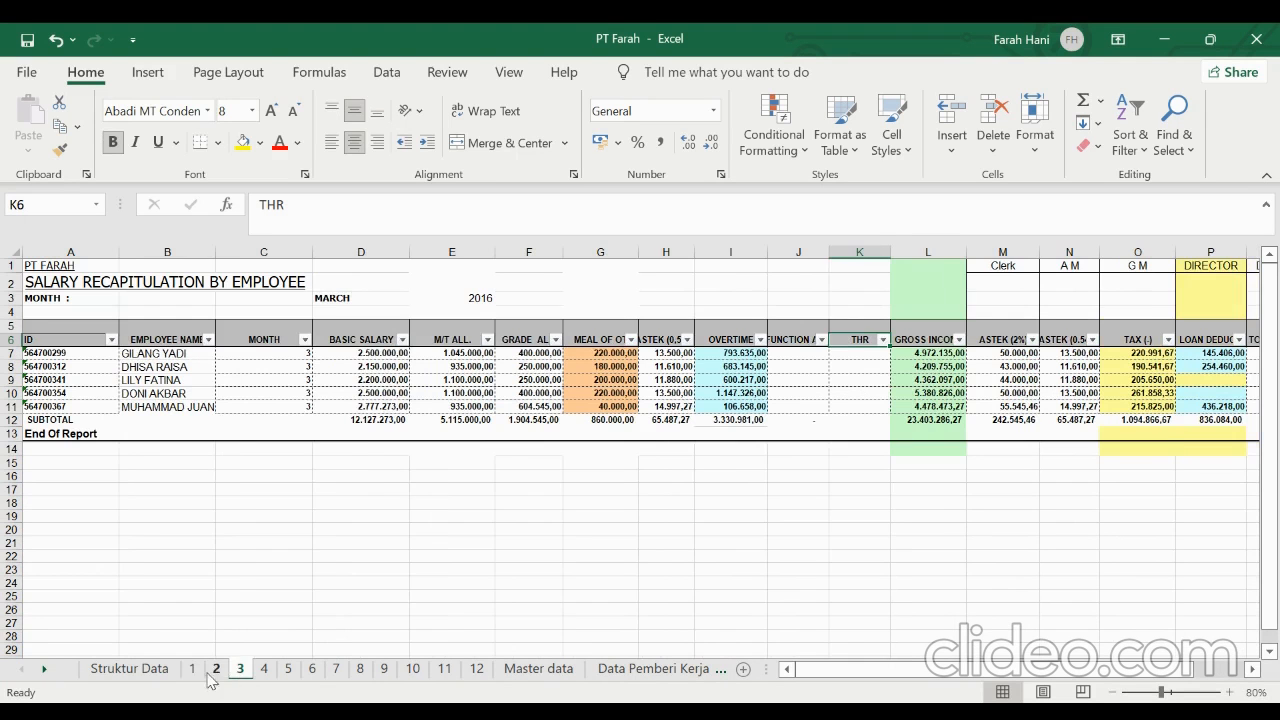
{"action": "left_click", "coordinate": [192, 668]}
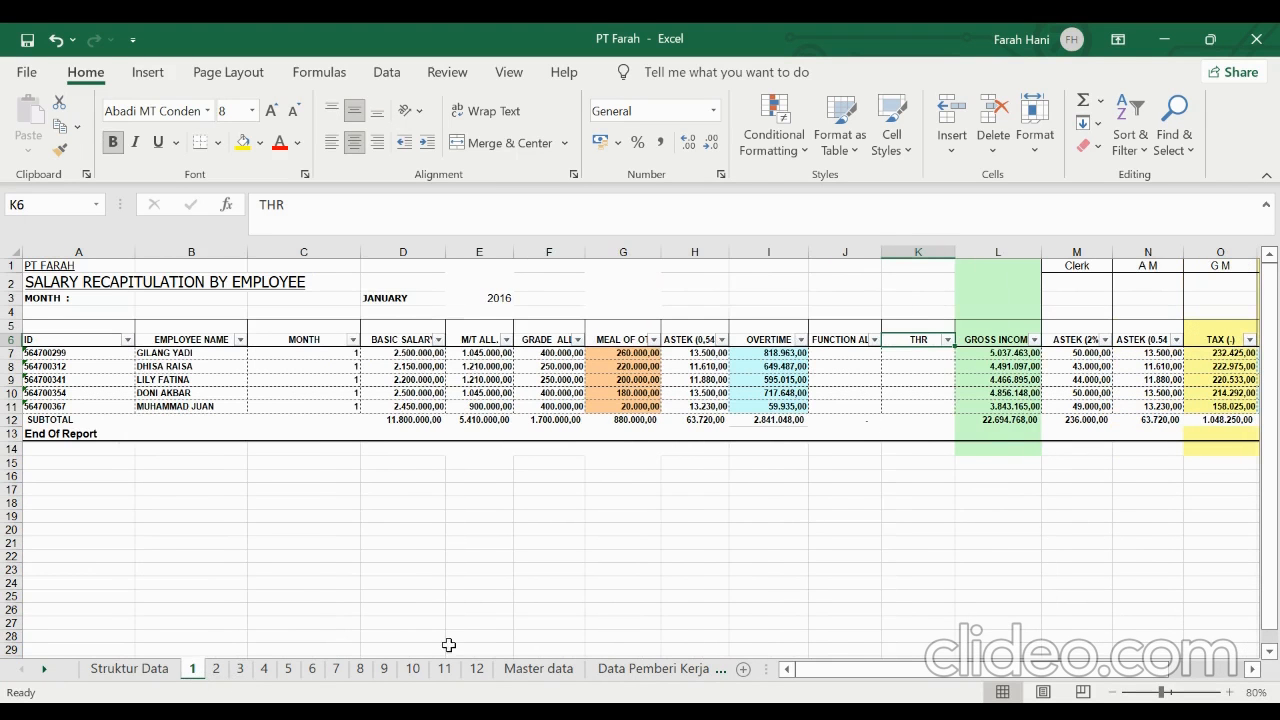
{"action": "left_click", "coordinate": [218, 674]}
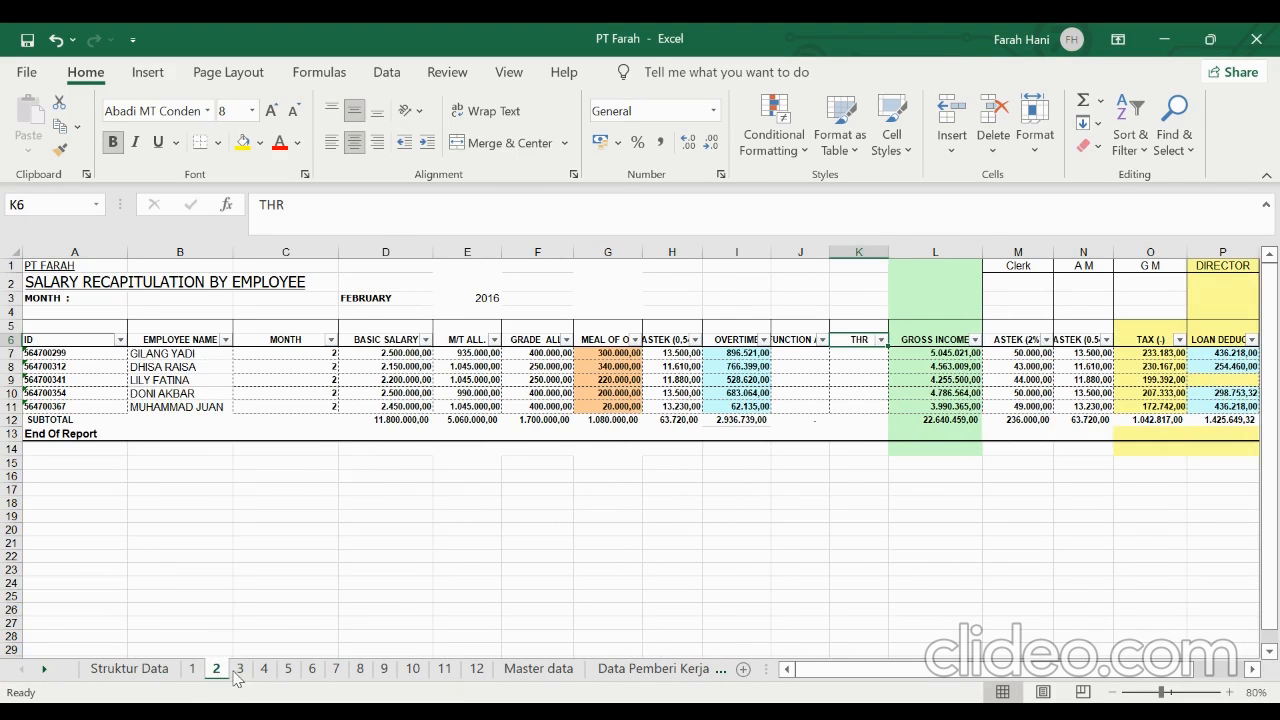
{"action": "left_click", "coordinate": [242, 672]}
{"action": "left_click", "coordinate": [264, 670]}
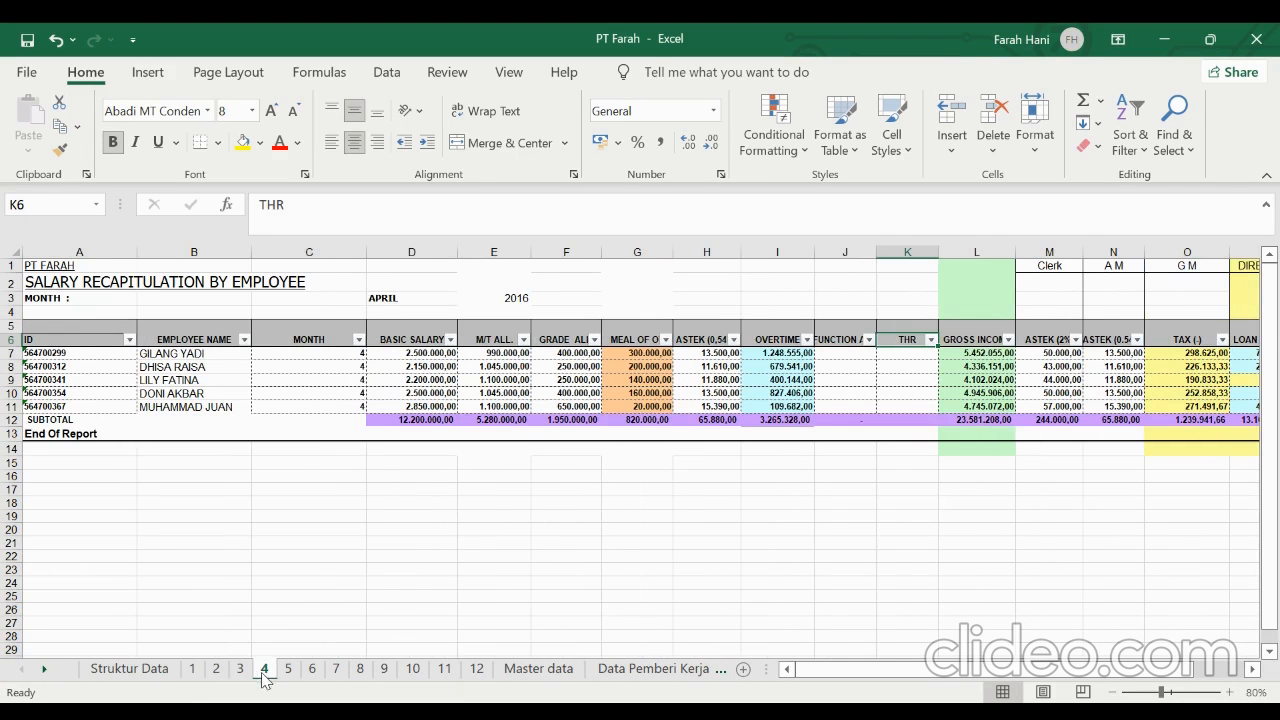
{"action": "left_click", "coordinate": [288, 670]}
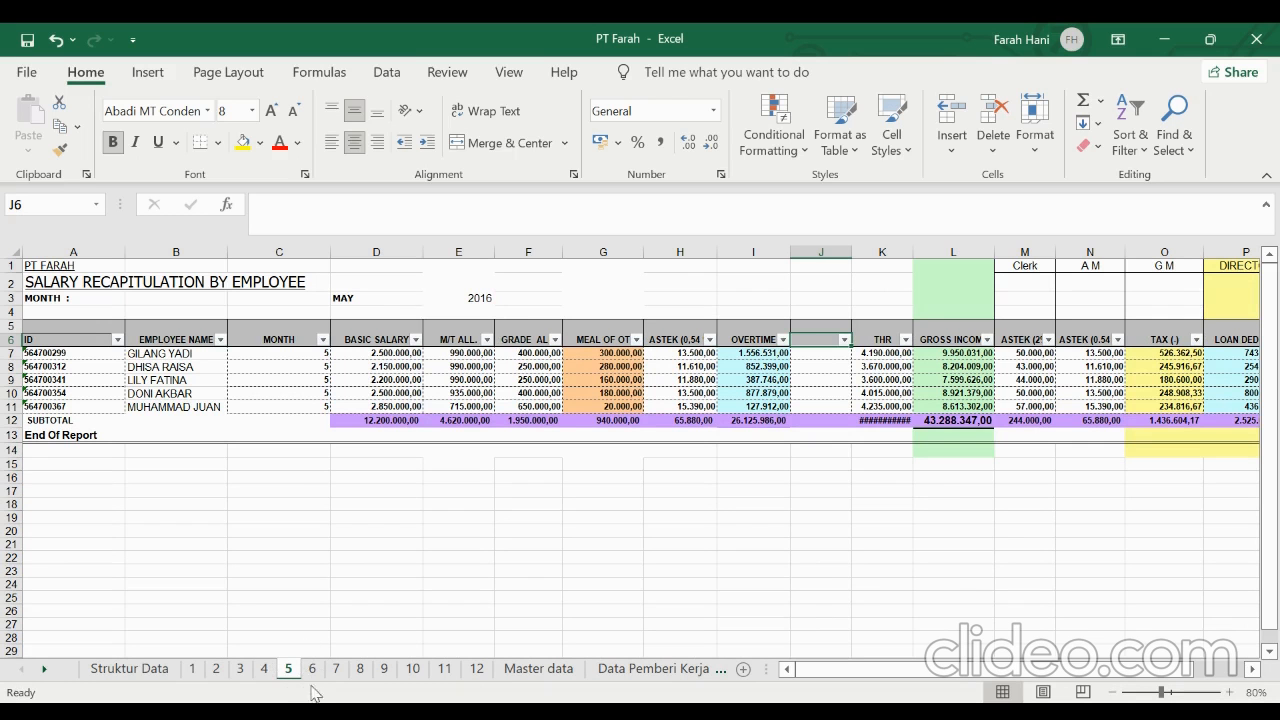
{"action": "left_click", "coordinate": [311, 670]}
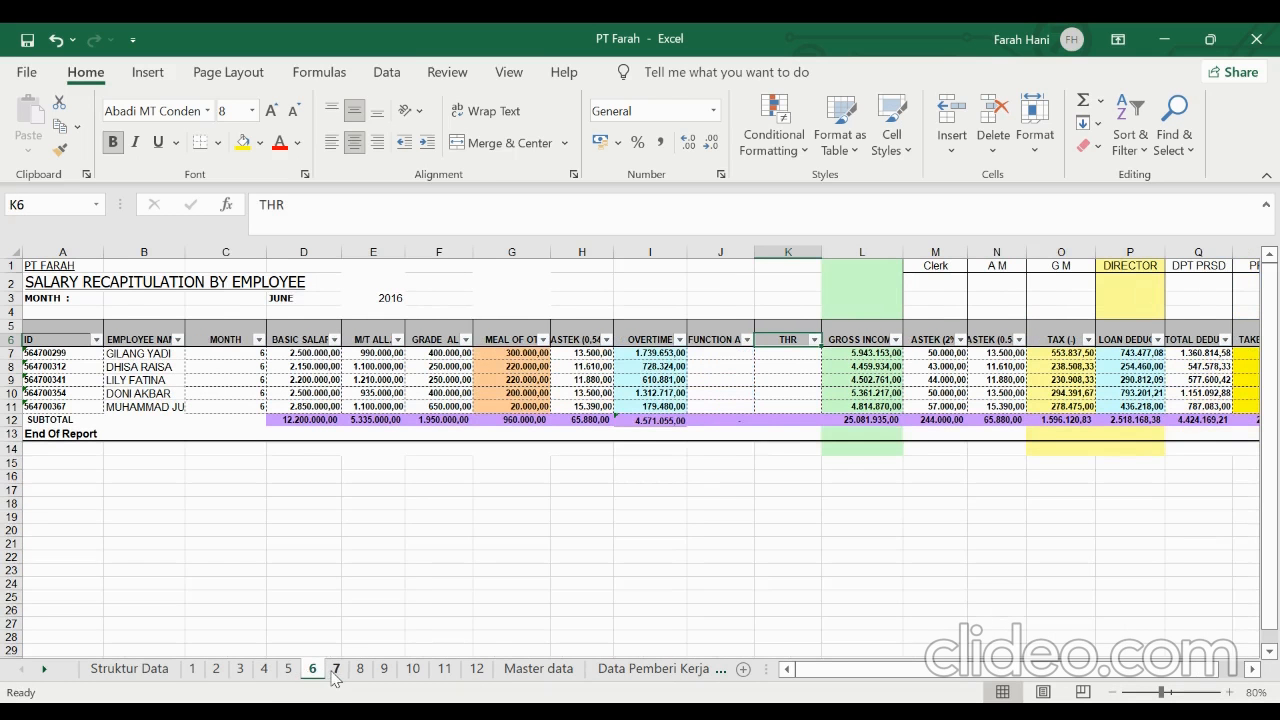
{"action": "left_click", "coordinate": [335, 672]}
{"action": "left_click", "coordinate": [358, 672]}
{"action": "left_click", "coordinate": [383, 672]}
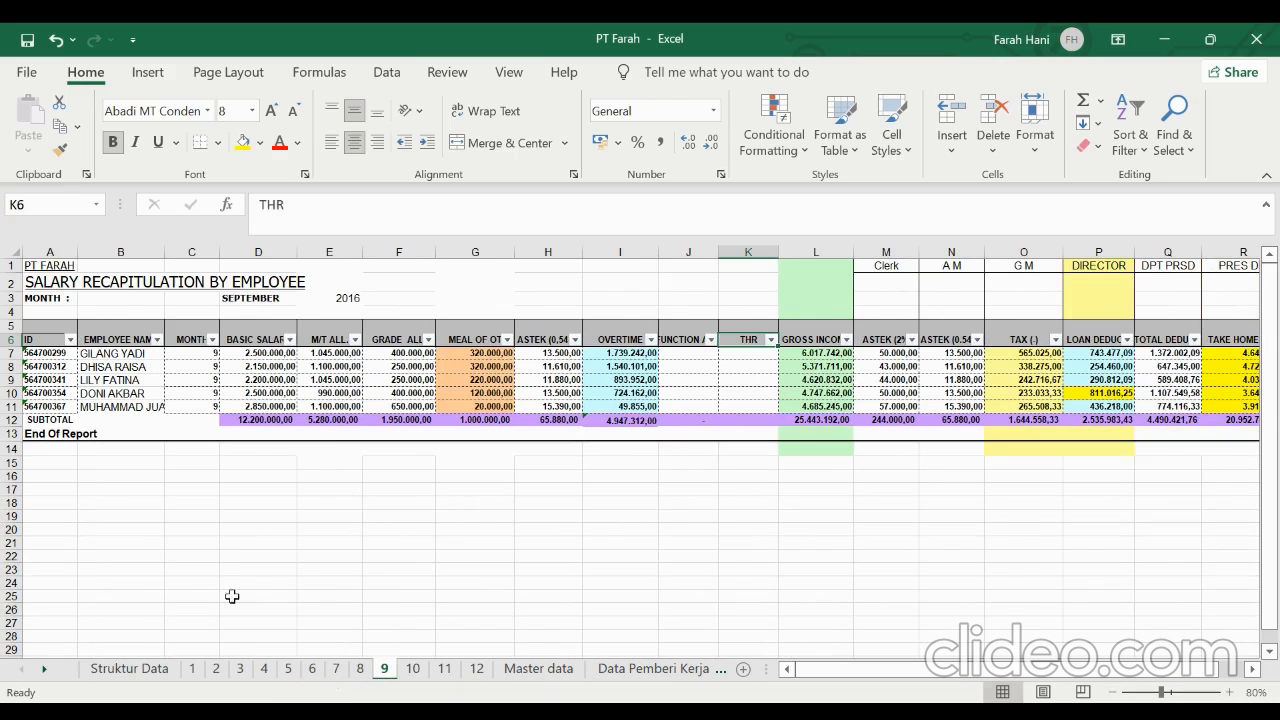
{"action": "left_click", "coordinate": [133, 672]}
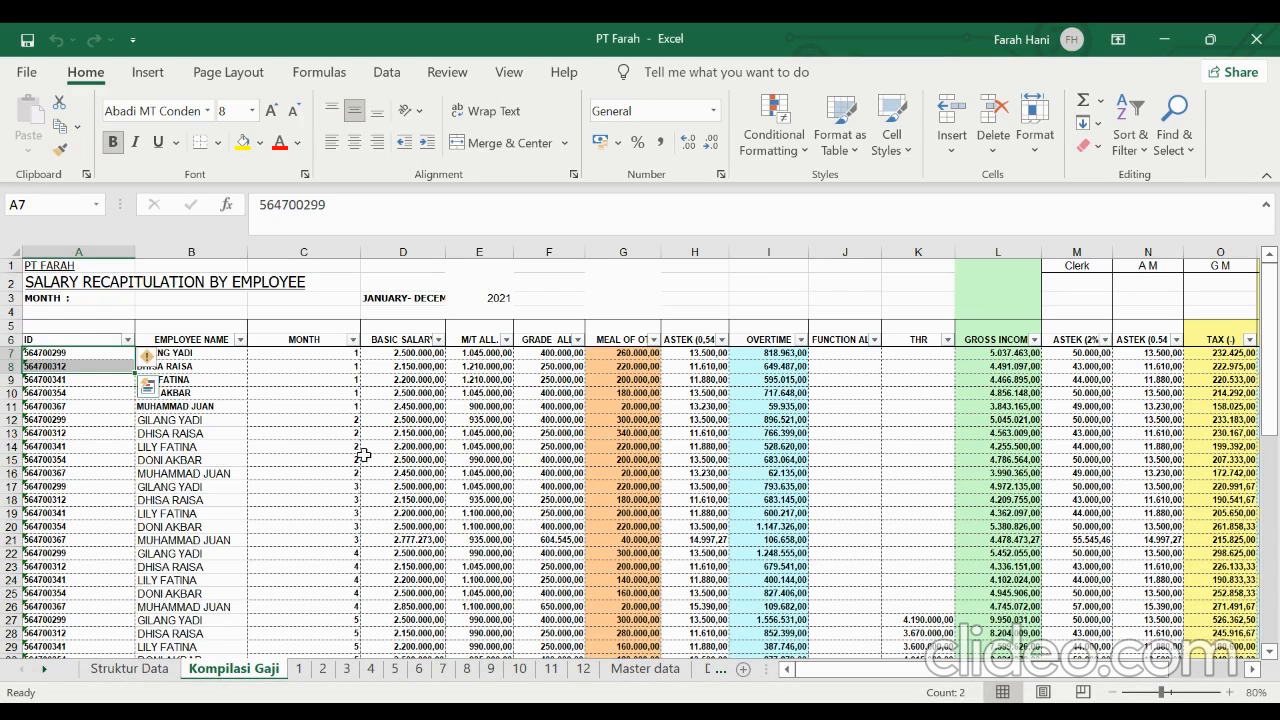
Review the January–December records on the Kompilasi Gaji sheet and compare them with monthly sheets 1 to 4
{"action": "scroll", "coordinate": [370, 517], "scroll_direction": "down", "scroll_amount": 13}
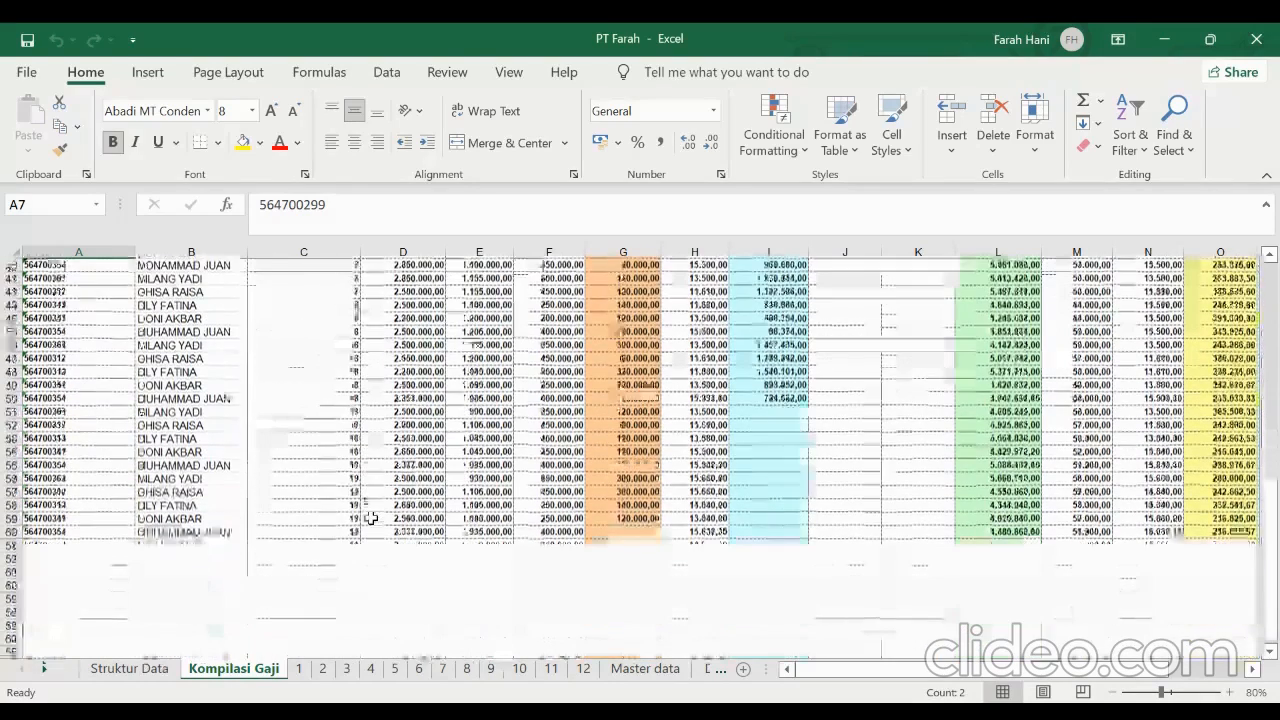
{"action": "scroll", "coordinate": [370, 517], "scroll_direction": "up", "scroll_amount": 13}
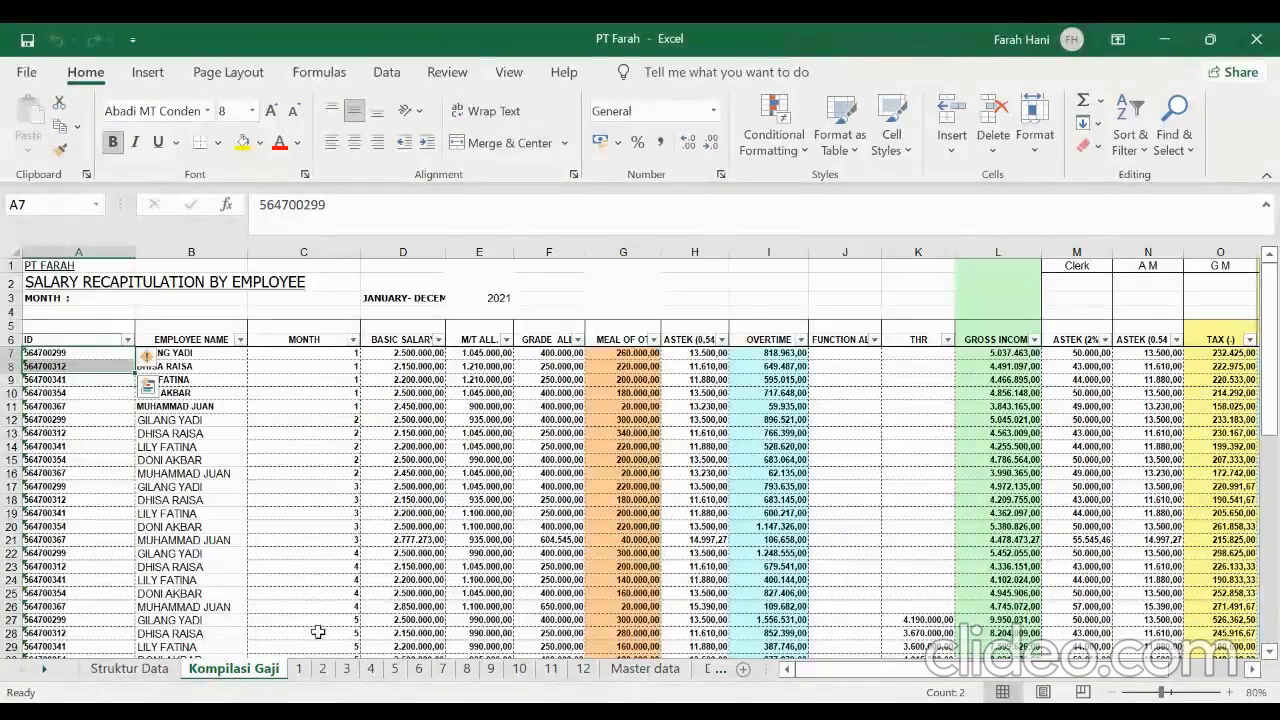
{"action": "left_click", "coordinate": [306, 673]}
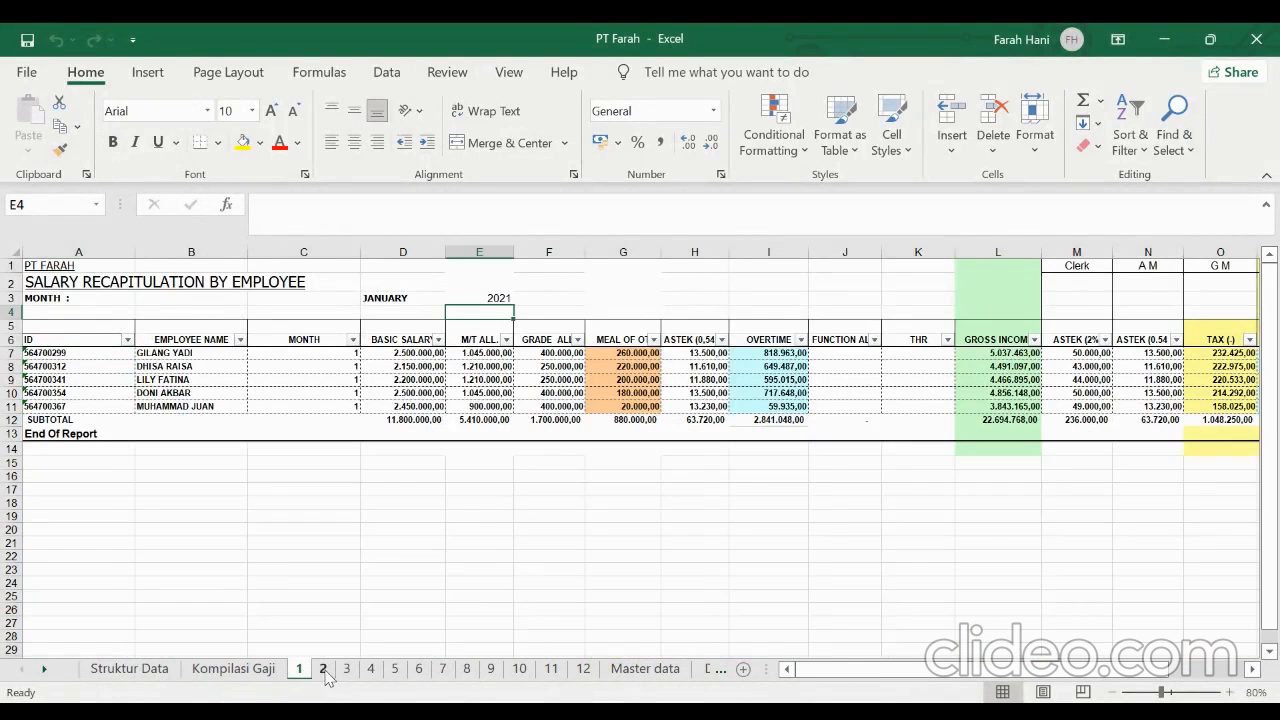
{"action": "left_click", "coordinate": [325, 673]}
{"action": "left_click", "coordinate": [347, 670]}
{"action": "left_click", "coordinate": [370, 670]}
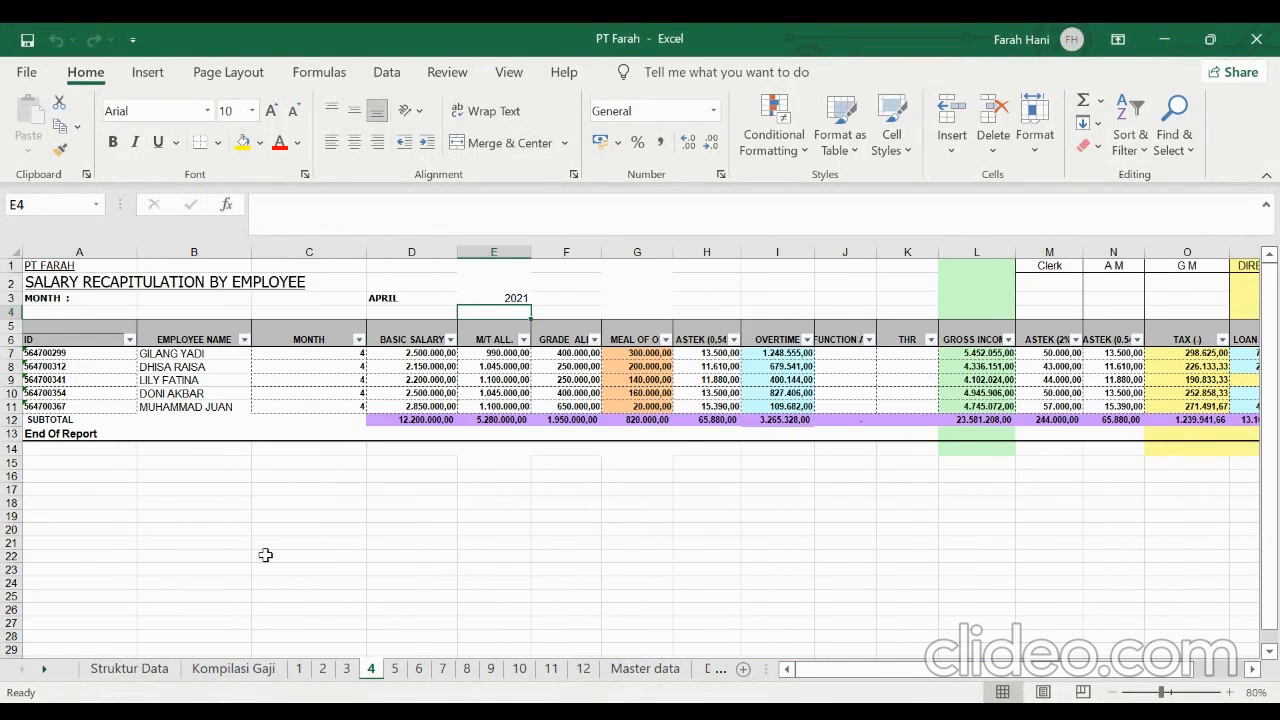
{"action": "left_click", "coordinate": [225, 671]}
{"action": "scroll", "coordinate": [287, 492], "scroll_direction": "down", "scroll_amount": 3}
{"action": "scroll", "coordinate": [287, 492], "scroll_direction": "up", "scroll_amount": 3}
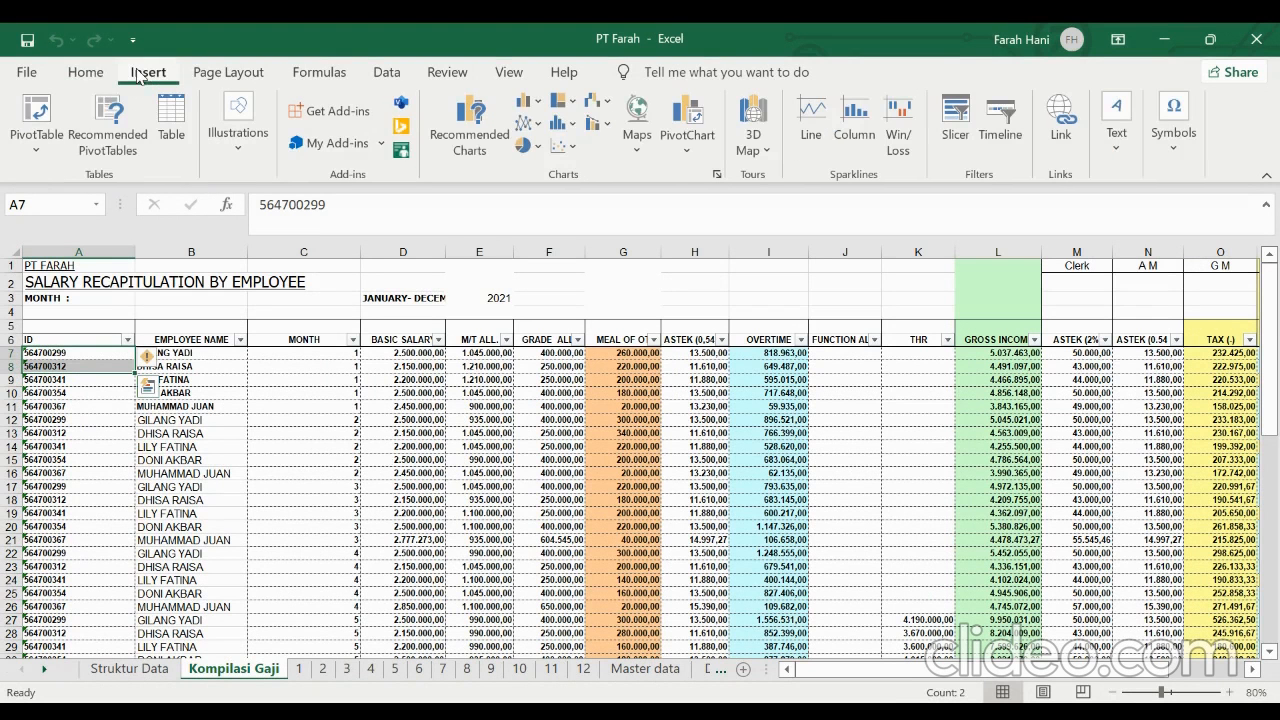
Create a PivotTable on a new sheet from the ID, EMPLOYEE NAME and MONTH columns of Kompilasi Gaji, range A6:C66
{"action": "left_click", "coordinate": [50, 117]}
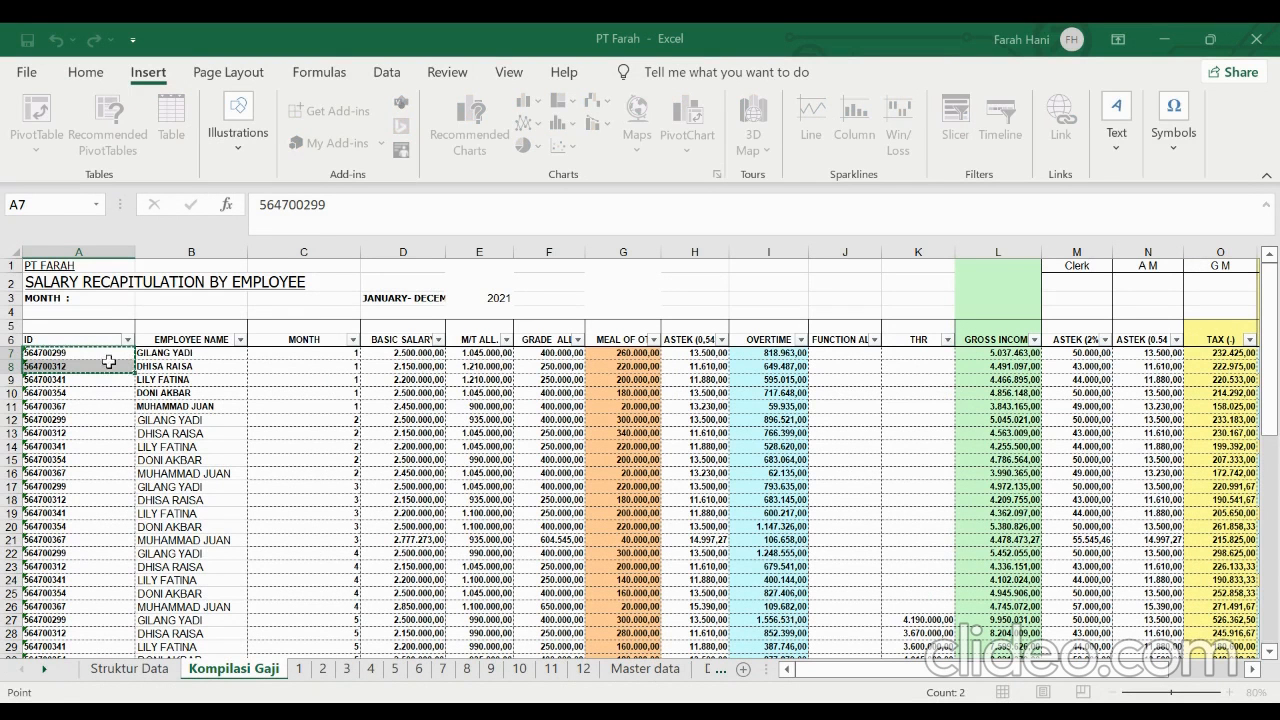
{"action": "left_click_drag", "start_coordinate": [94, 342], "coordinate": [301, 637]}
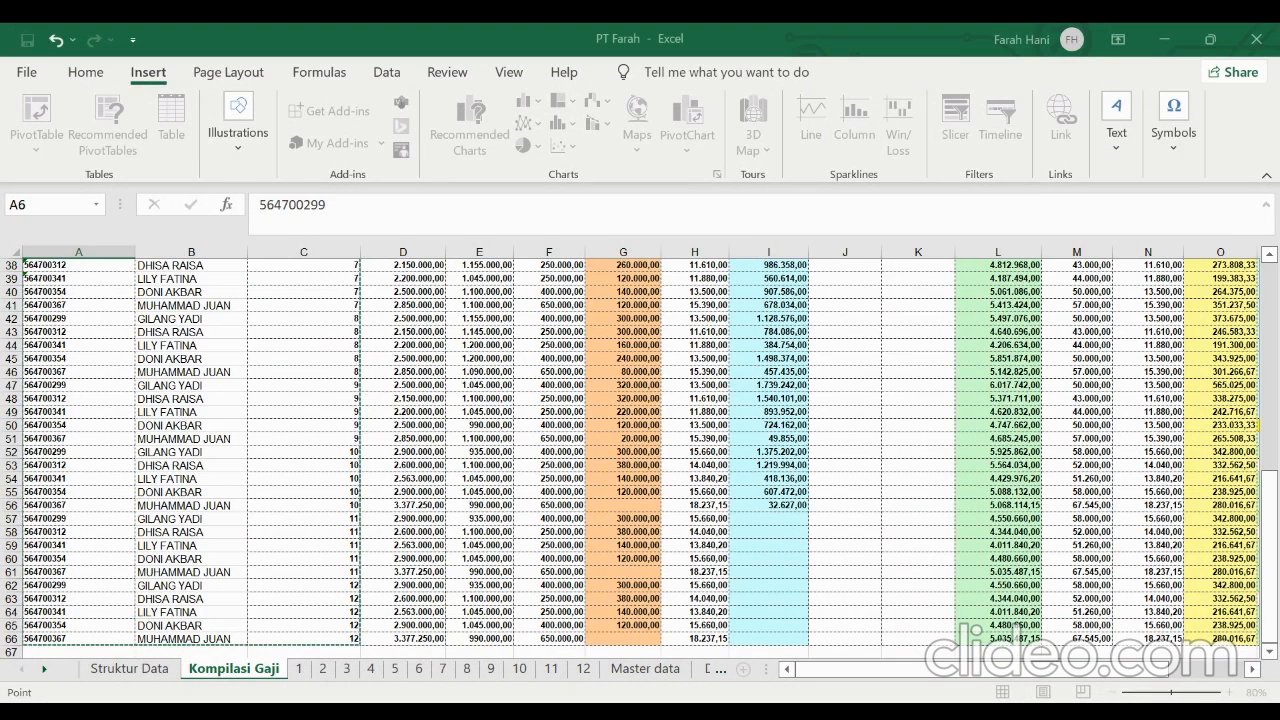
{"action": "left_click", "coordinate": [839, 561]}
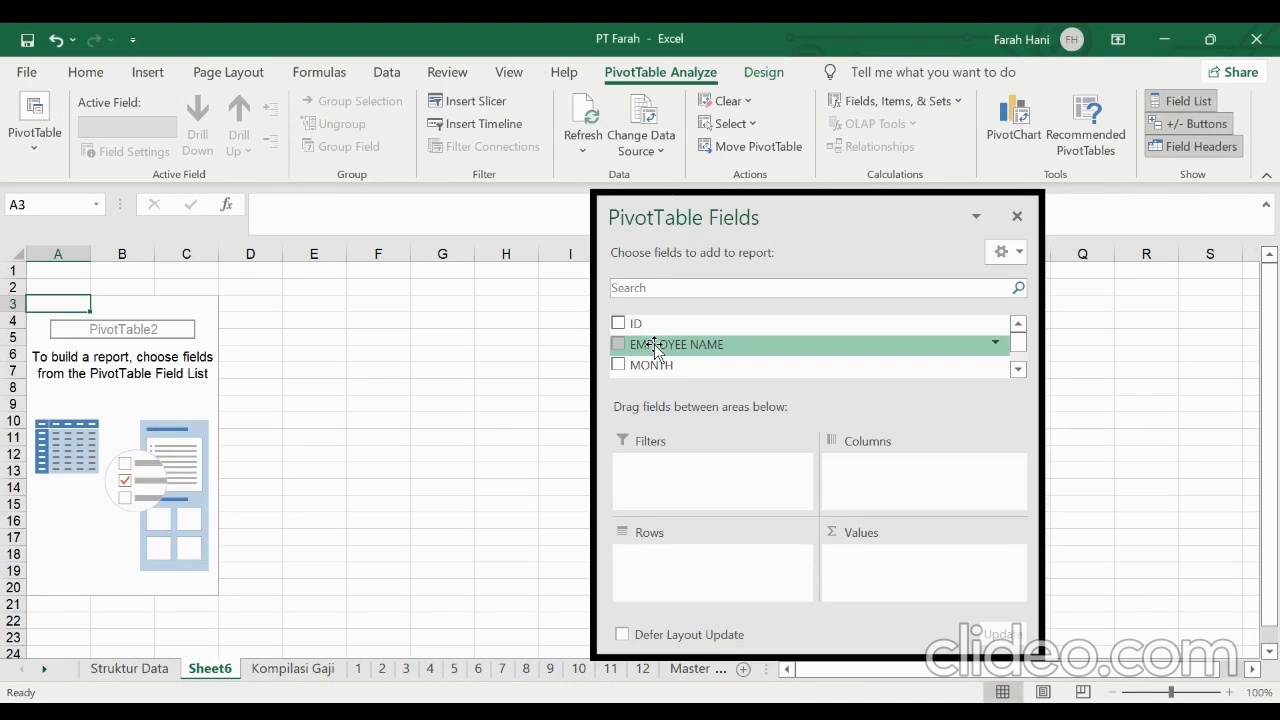
Lay out the PivotTable with EMPLOYEE NAME in rows, MONTH in columns and the count of EMPLOYEE NAME as values
{"action": "left_click_drag", "start_coordinate": [655, 347], "coordinate": [672, 547]}
{"action": "left_click_drag", "start_coordinate": [651, 366], "coordinate": [884, 484]}
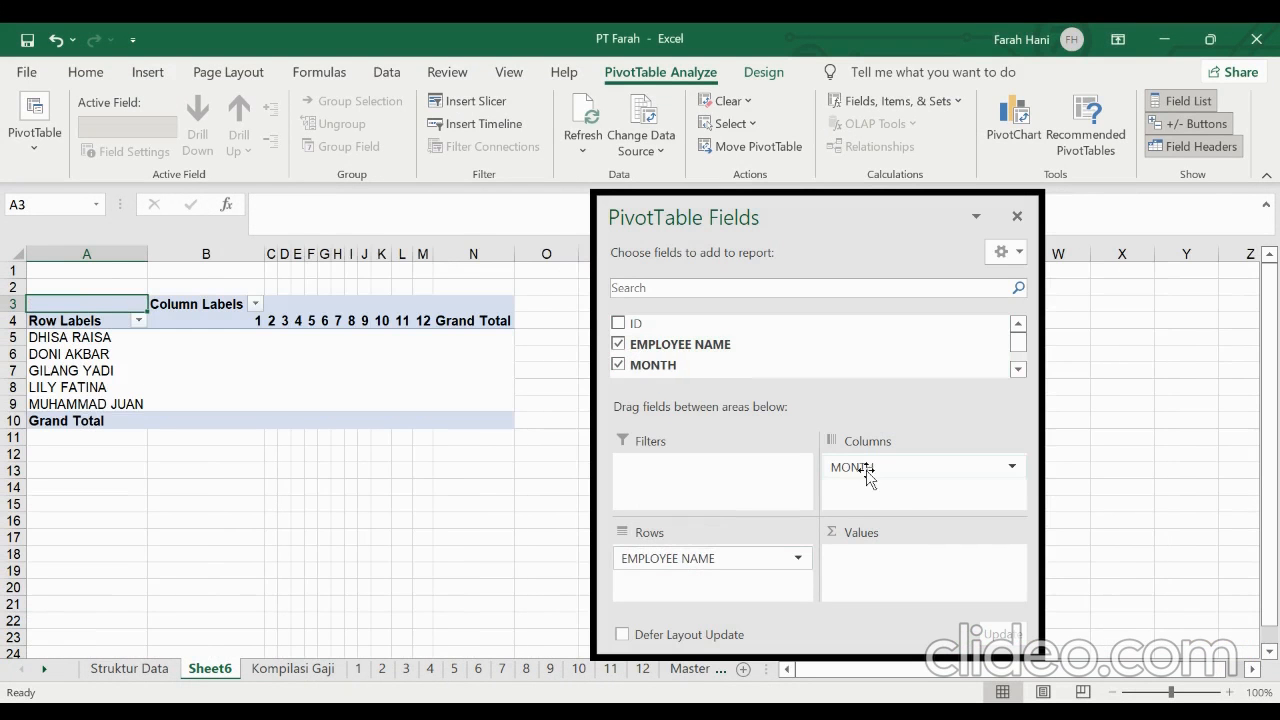
{"action": "left_click_drag", "start_coordinate": [680, 350], "coordinate": [903, 570]}
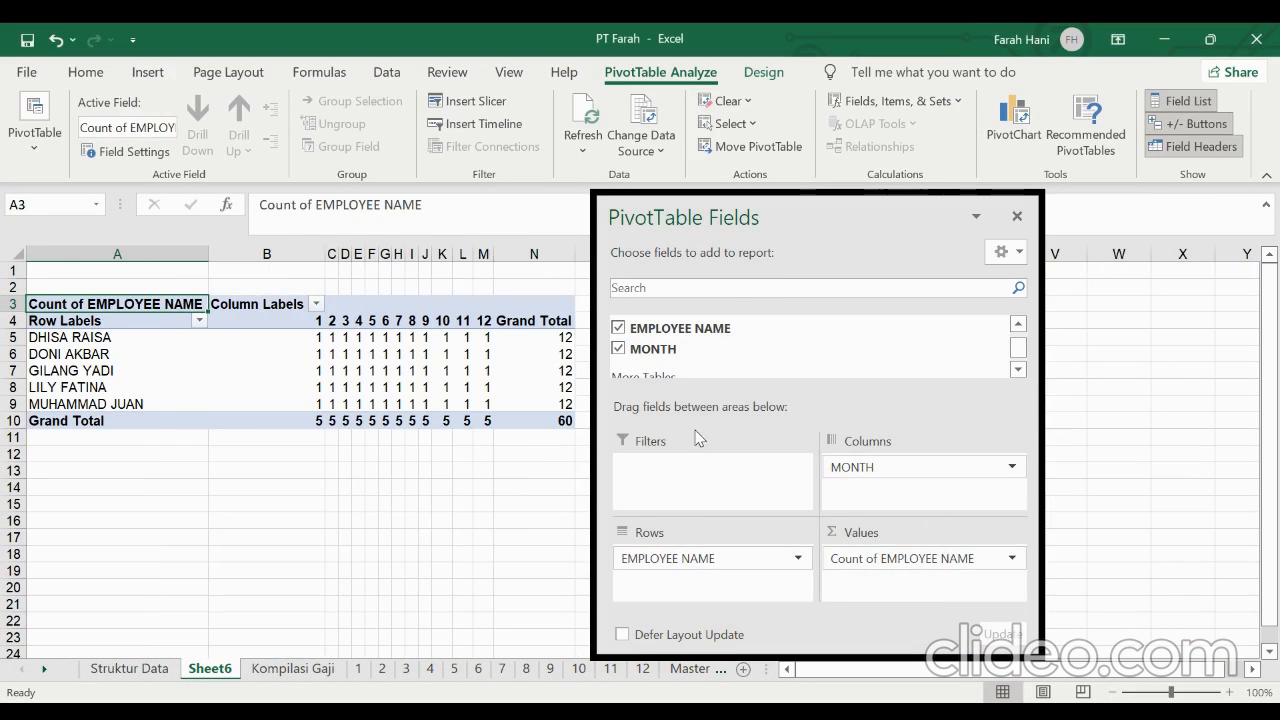
{"action": "left_click_drag", "start_coordinate": [835, 221], "coordinate": [1083, 203]}
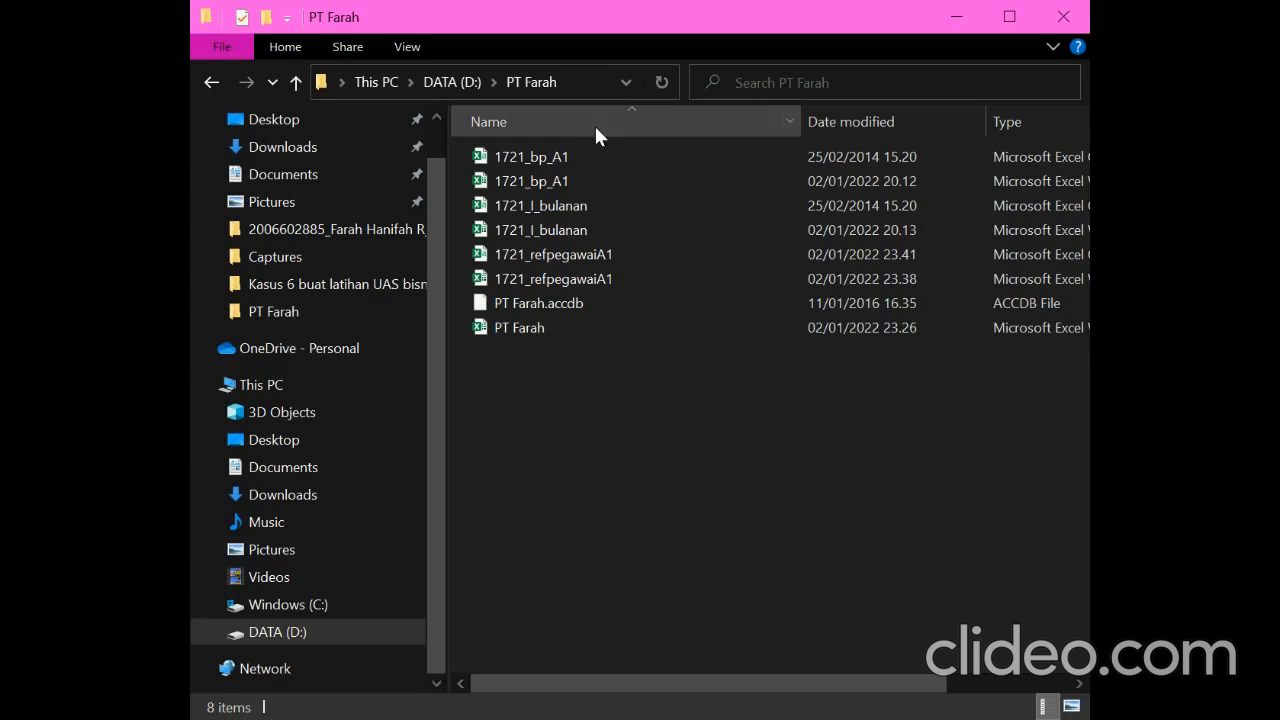
In File Explorer, find the e-SPT Masa 21-26 2014 sample files in dokumentasi > csv format > contoh csv and reopen D:\PT Farah
{"action": "left_click", "coordinate": [352, 604]}
{"action": "double_click", "coordinate": [528, 305]}
{"action": "double_click", "coordinate": [537, 204]}
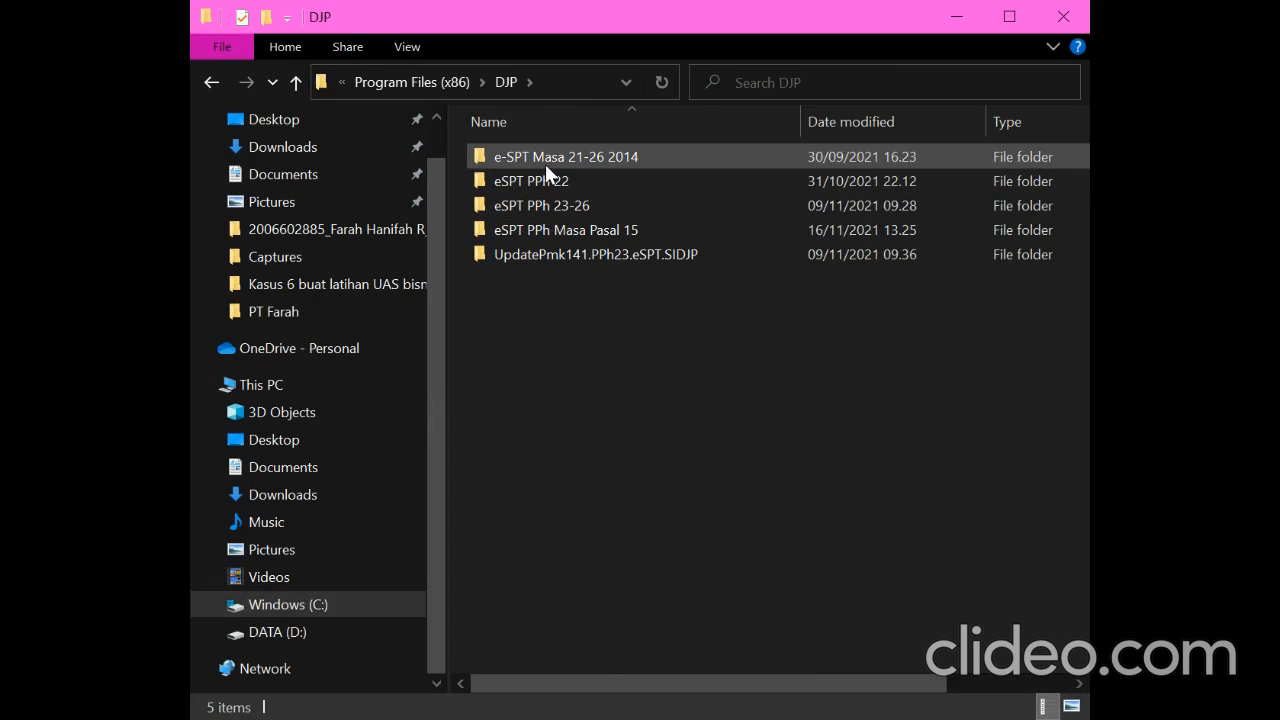
{"action": "double_click", "coordinate": [545, 164]}
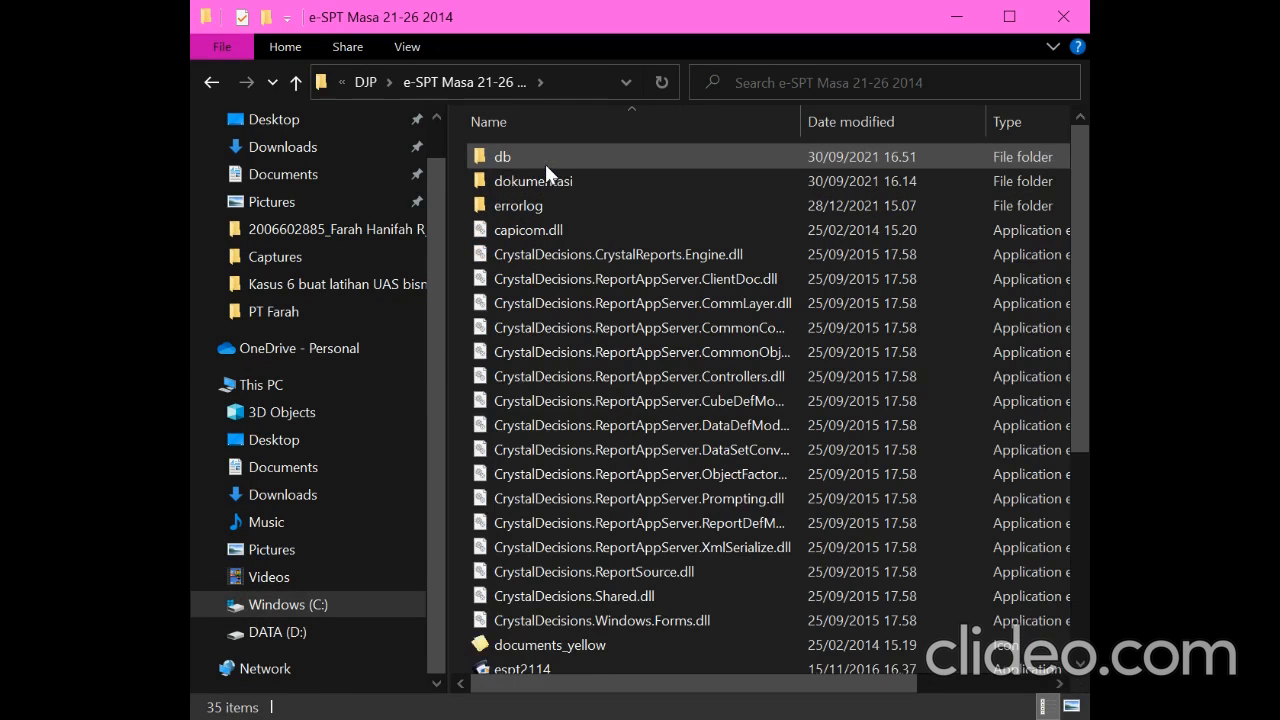
{"action": "left_click", "coordinate": [547, 181]}
{"action": "double_click", "coordinate": [547, 182]}
{"action": "double_click", "coordinate": [546, 158]}
{"action": "double_click", "coordinate": [546, 158]}
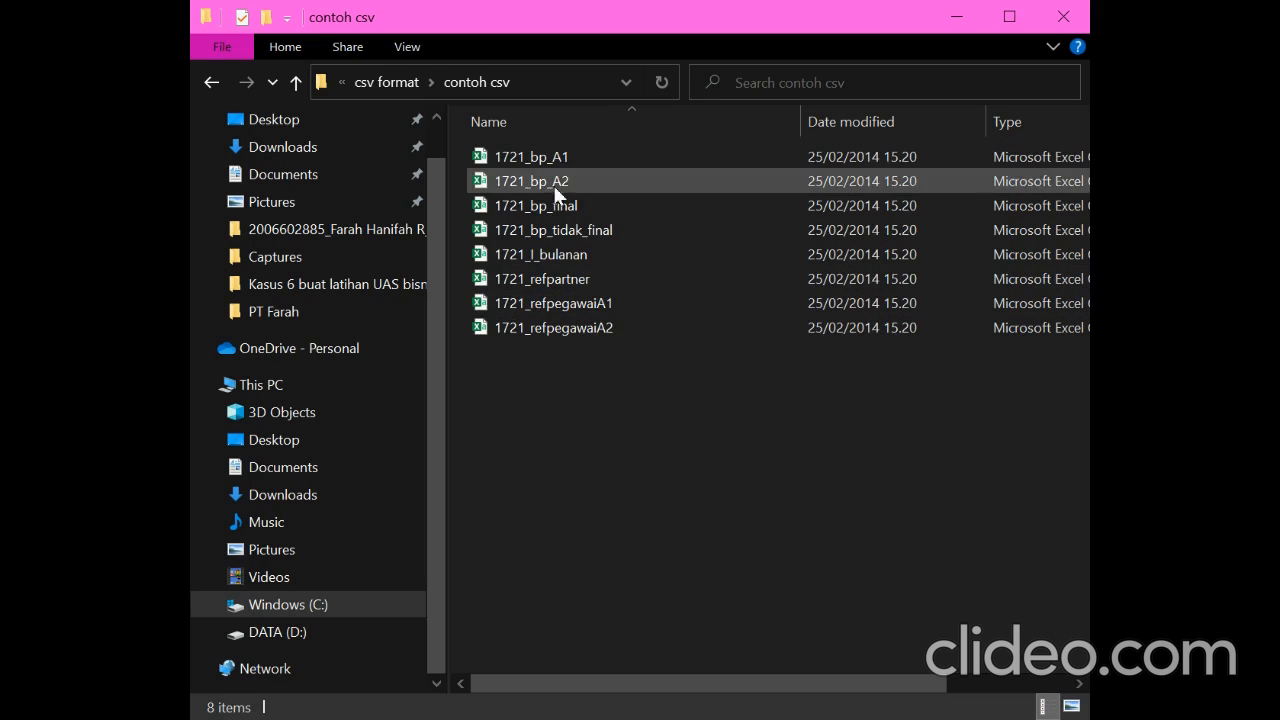
{"action": "left_click", "coordinate": [383, 637]}
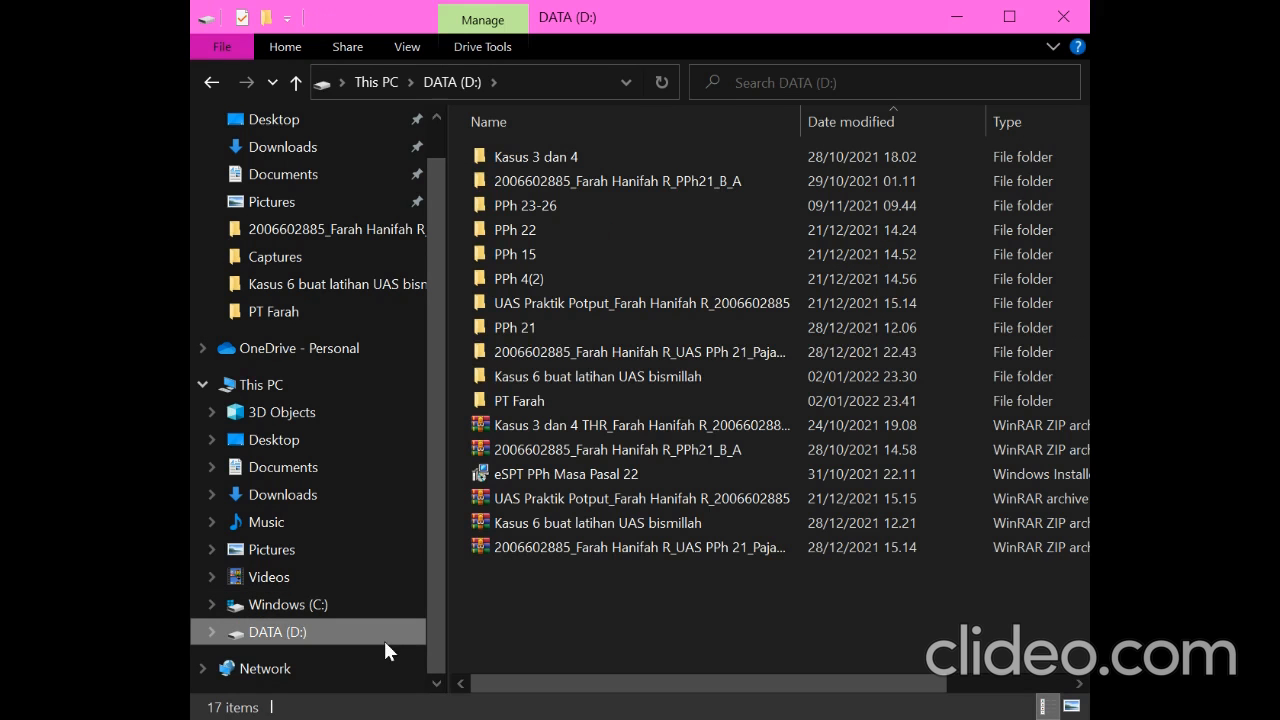
{"action": "double_click", "coordinate": [531, 400]}
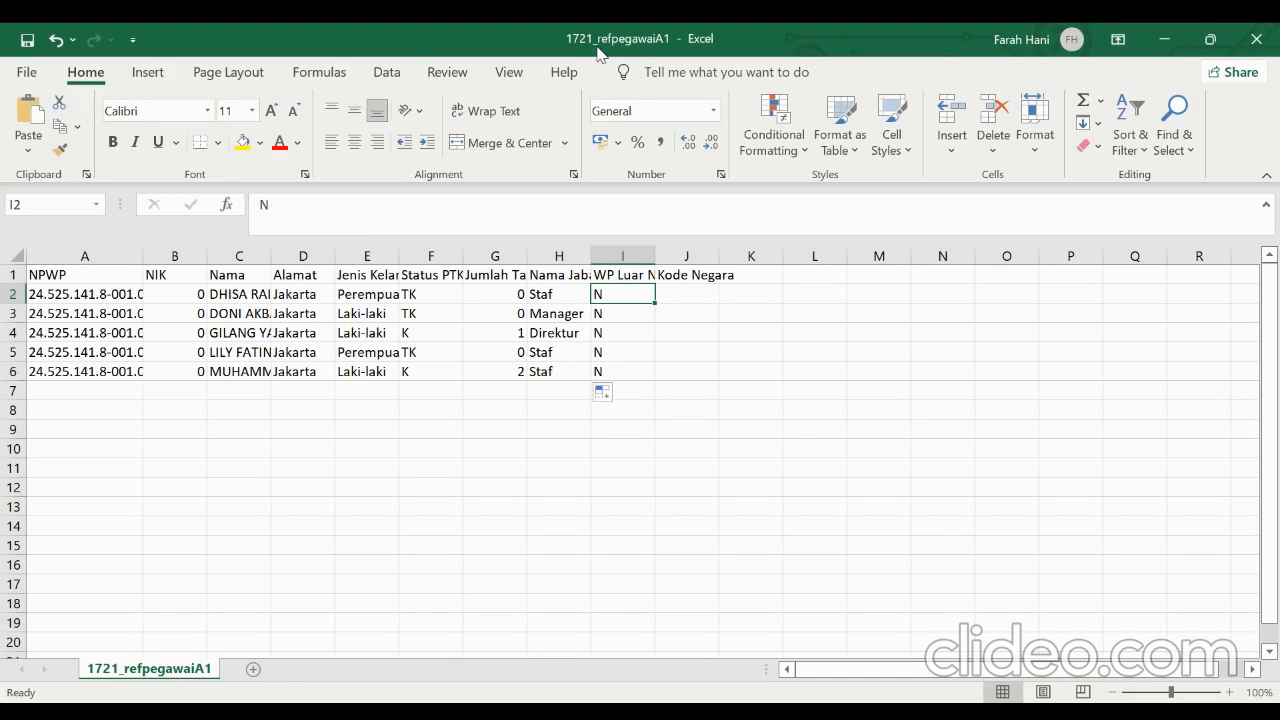
Check the save folder and file type options for 1721_refpegawaiA1, and return to the sheet without saving
{"action": "left_click", "coordinate": [37, 76]}
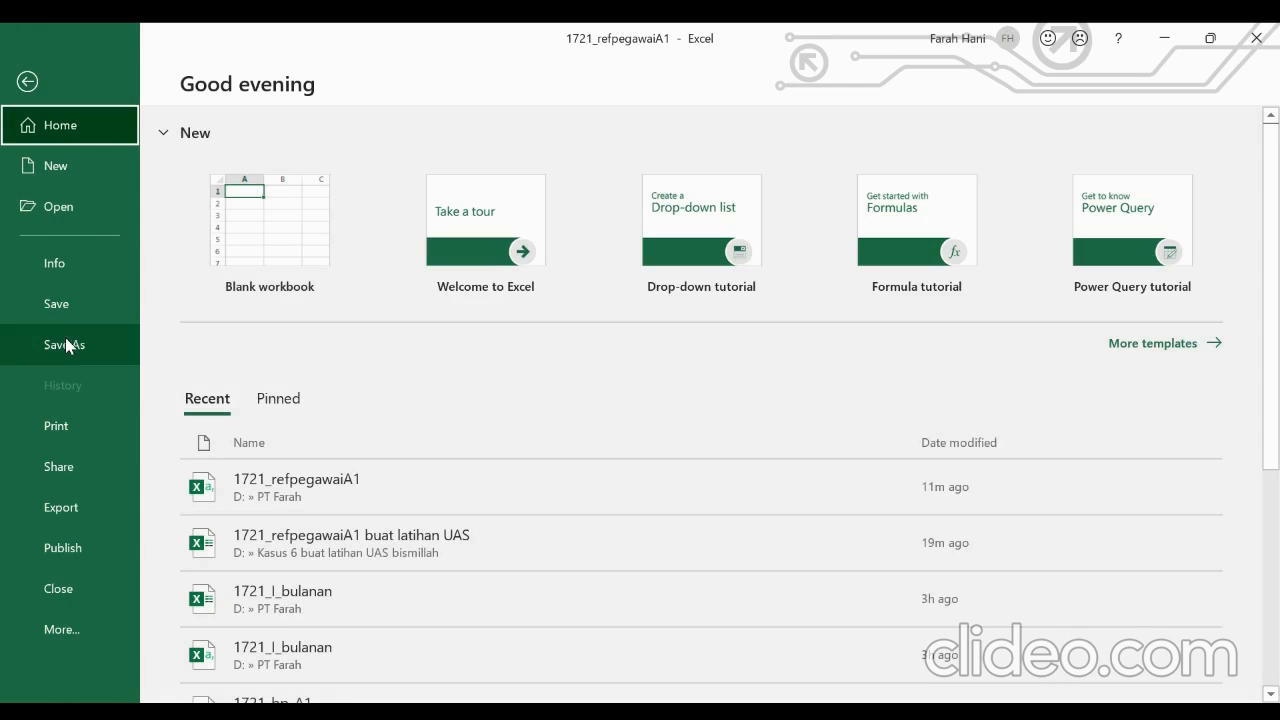
{"action": "left_click", "coordinate": [65, 345]}
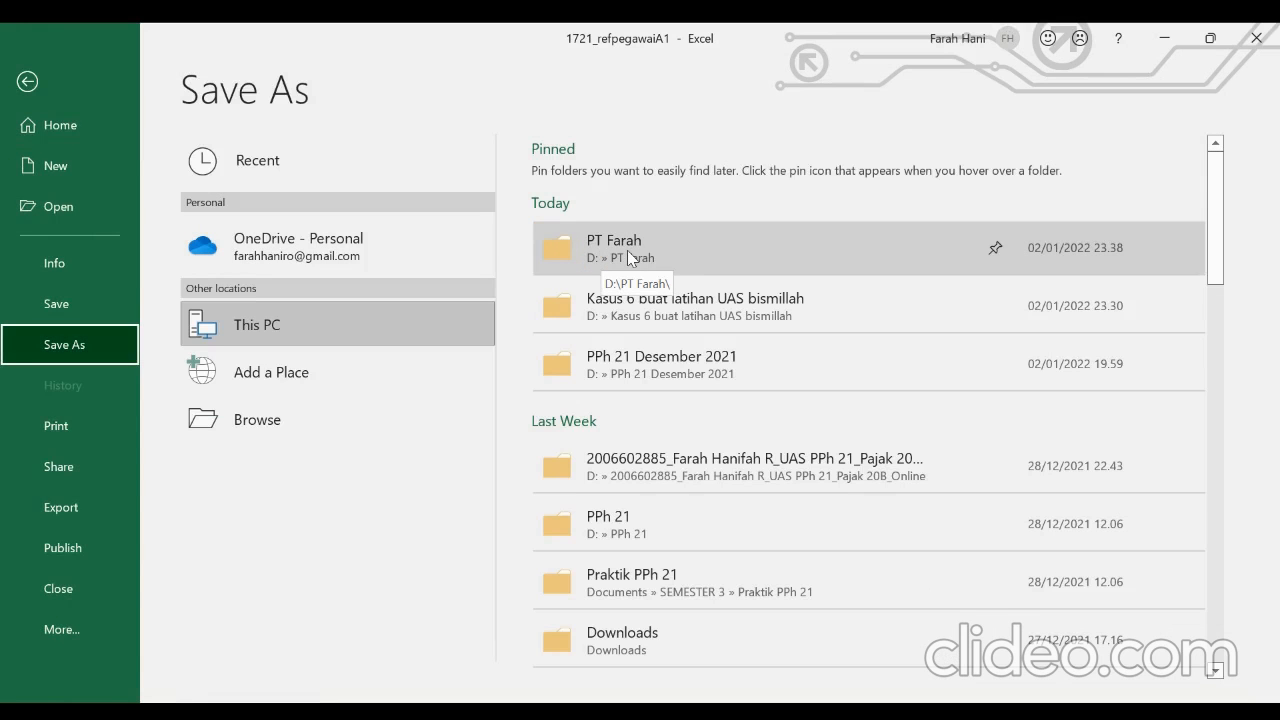
{"action": "left_click", "coordinate": [628, 252]}
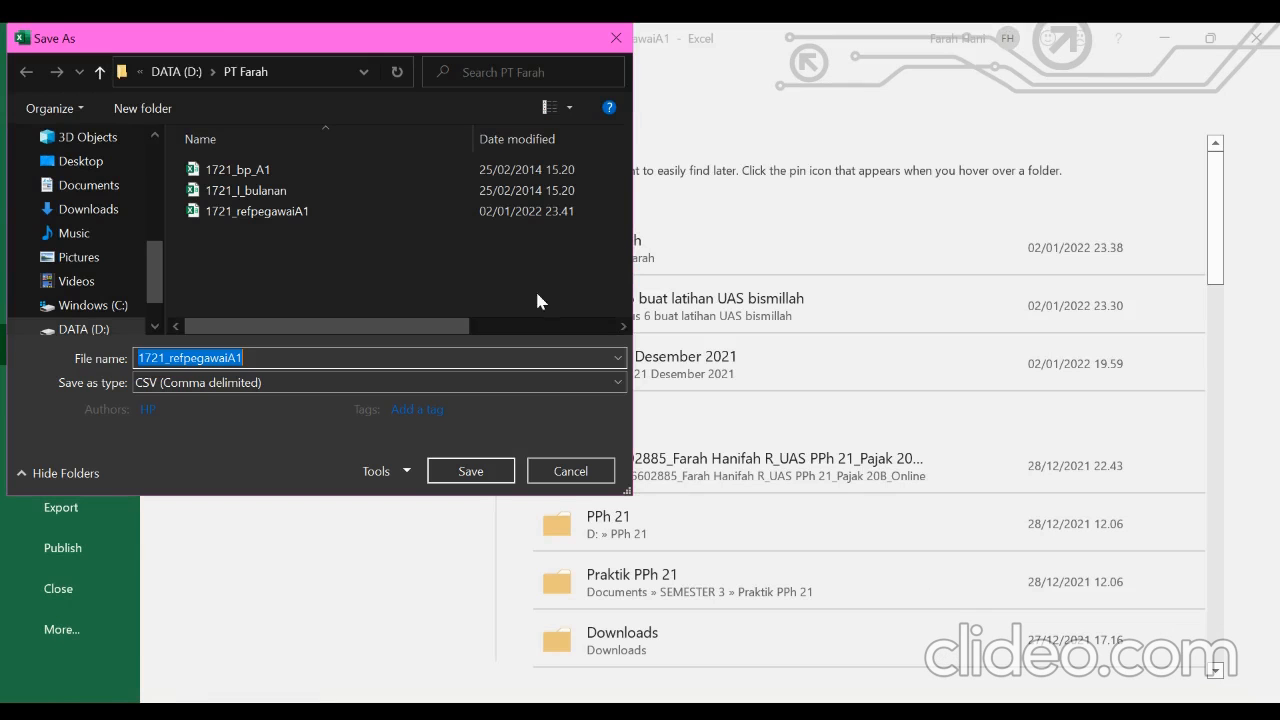
{"action": "left_click", "coordinate": [353, 384]}
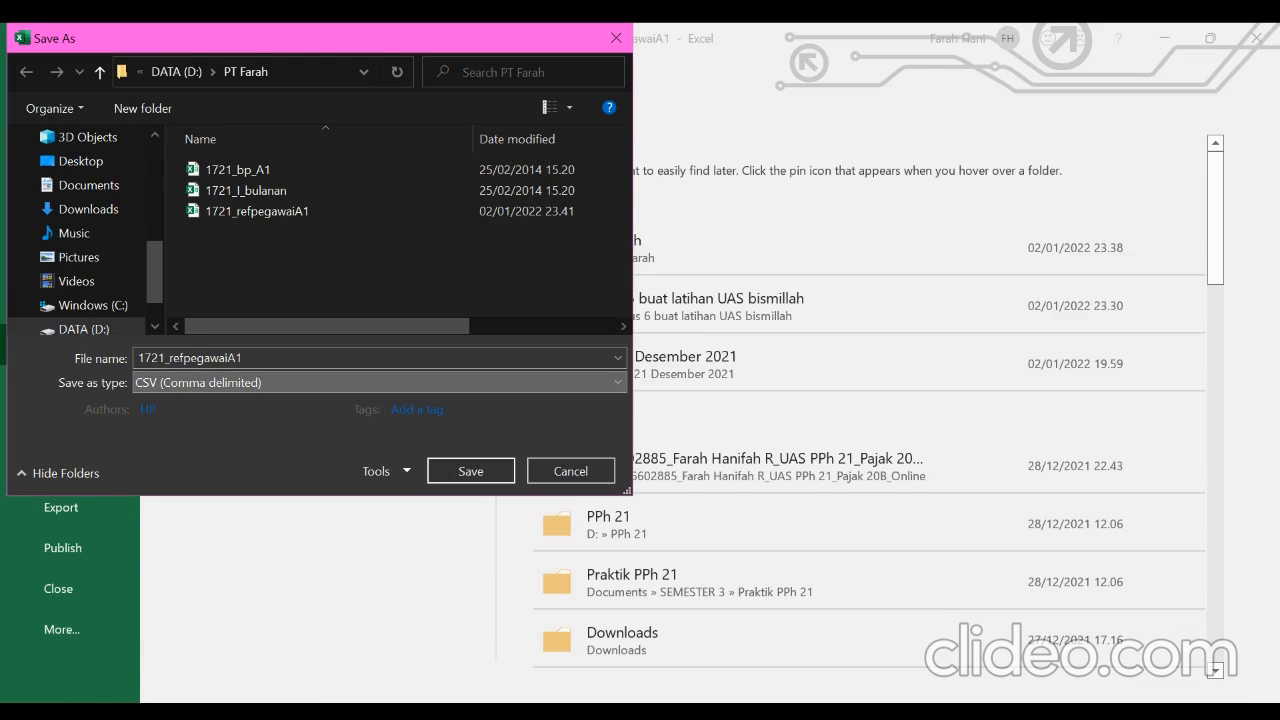
{"action": "left_click", "coordinate": [616, 38]}
{"action": "left_click", "coordinate": [25, 97]}
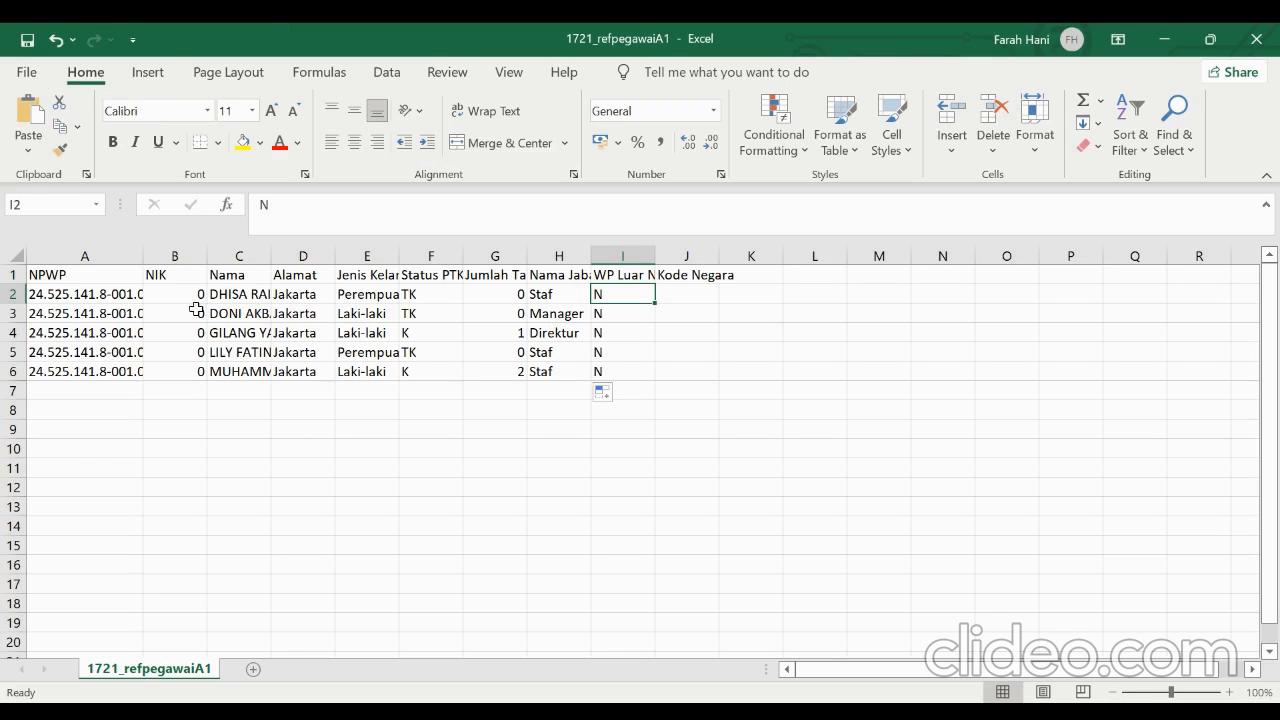
Inspect the VLOOKUP formula in the NPWP column and the contents of the name, address and status columns
{"action": "left_click", "coordinate": [91, 299]}
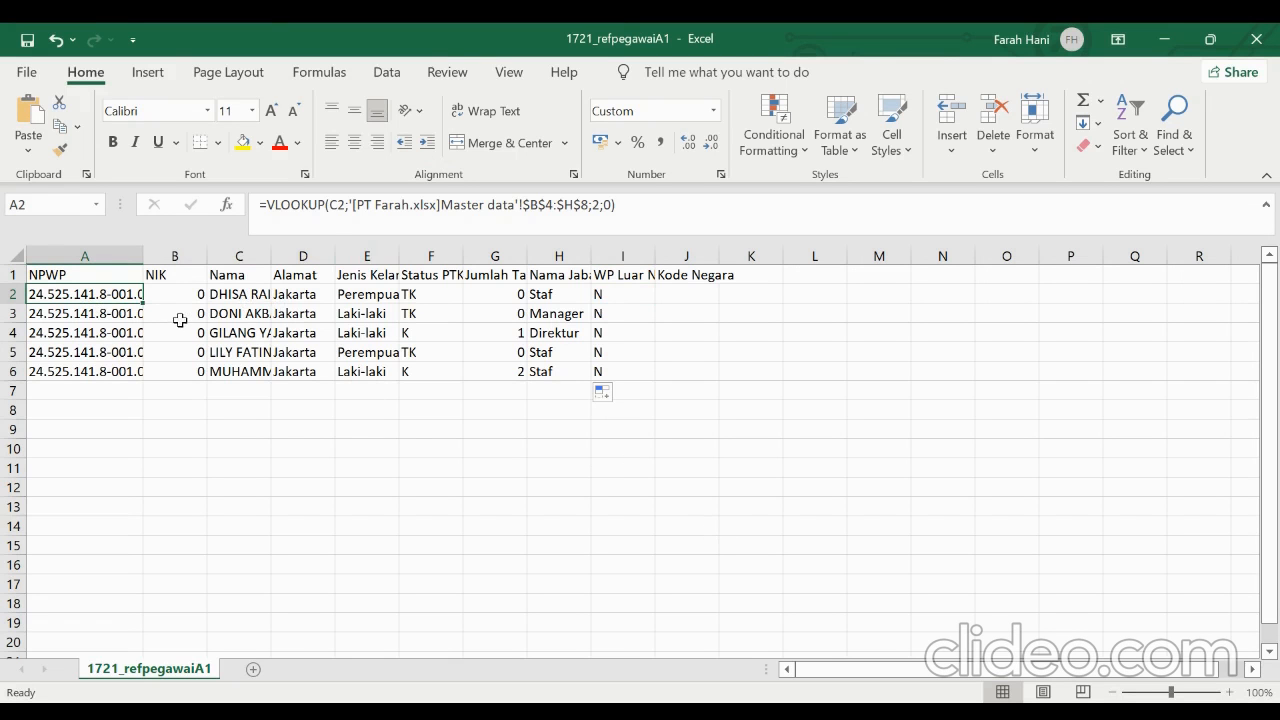
{"action": "left_click", "coordinate": [216, 314]}
{"action": "left_click", "coordinate": [320, 314]}
{"action": "left_click_drag", "start_coordinate": [404, 315], "coordinate": [422, 324]}
{"action": "left_click", "coordinate": [175, 410]}
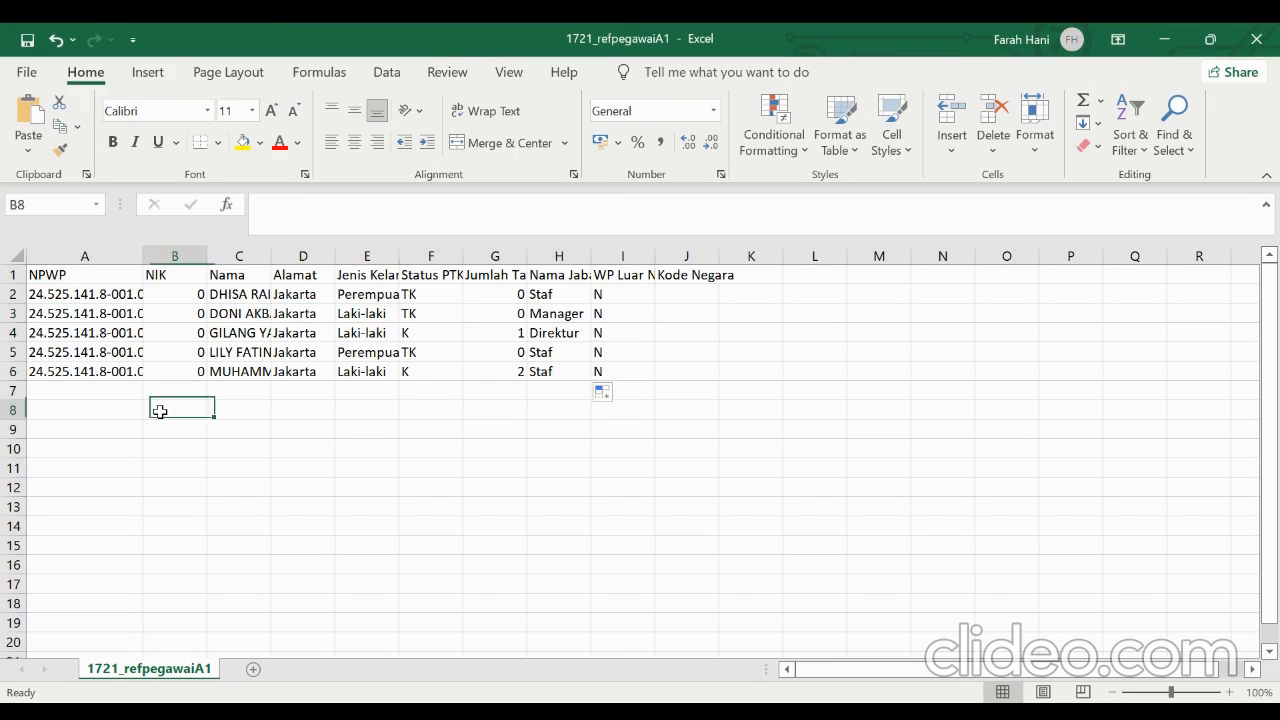
Replace all formulas on the 1721_refpegawaiA1 sheet with their values and check cells A2 and C3
{"action": "left_click", "coordinate": [16, 257]}
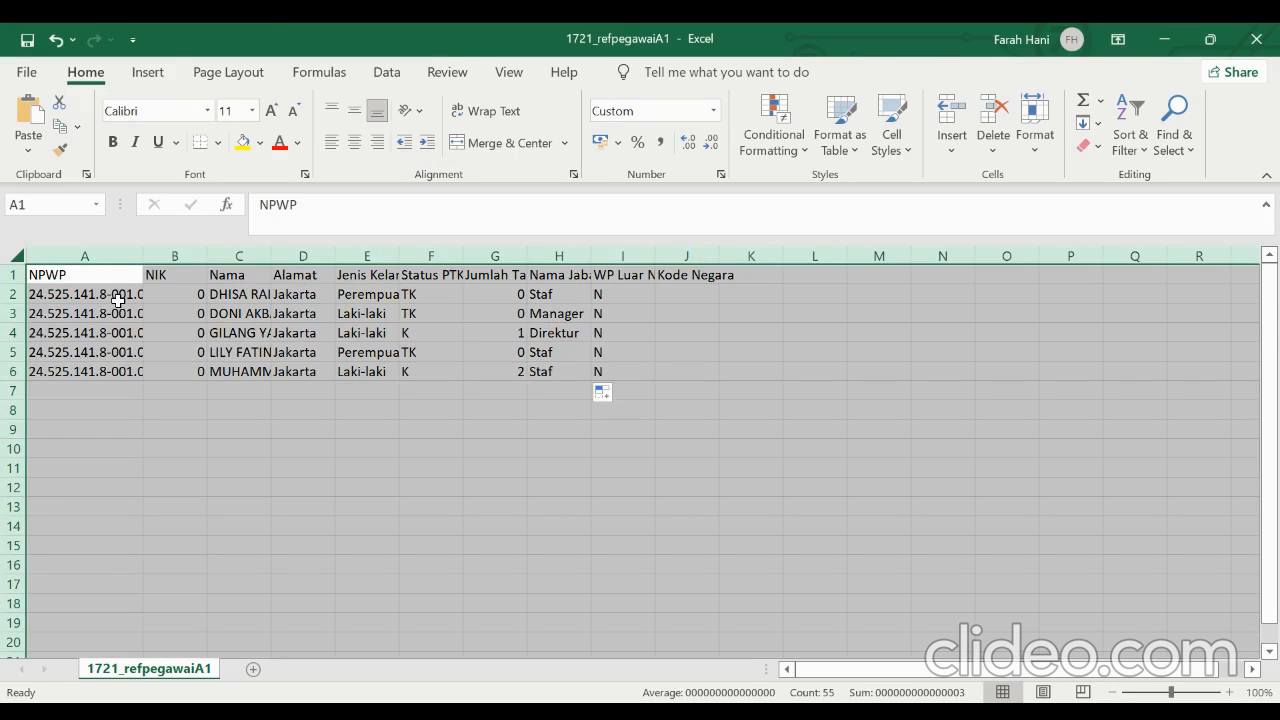
{"action": "right_click", "coordinate": [118, 300]}
{"action": "left_click", "coordinate": [170, 346]}
{"action": "right_click", "coordinate": [169, 345]}
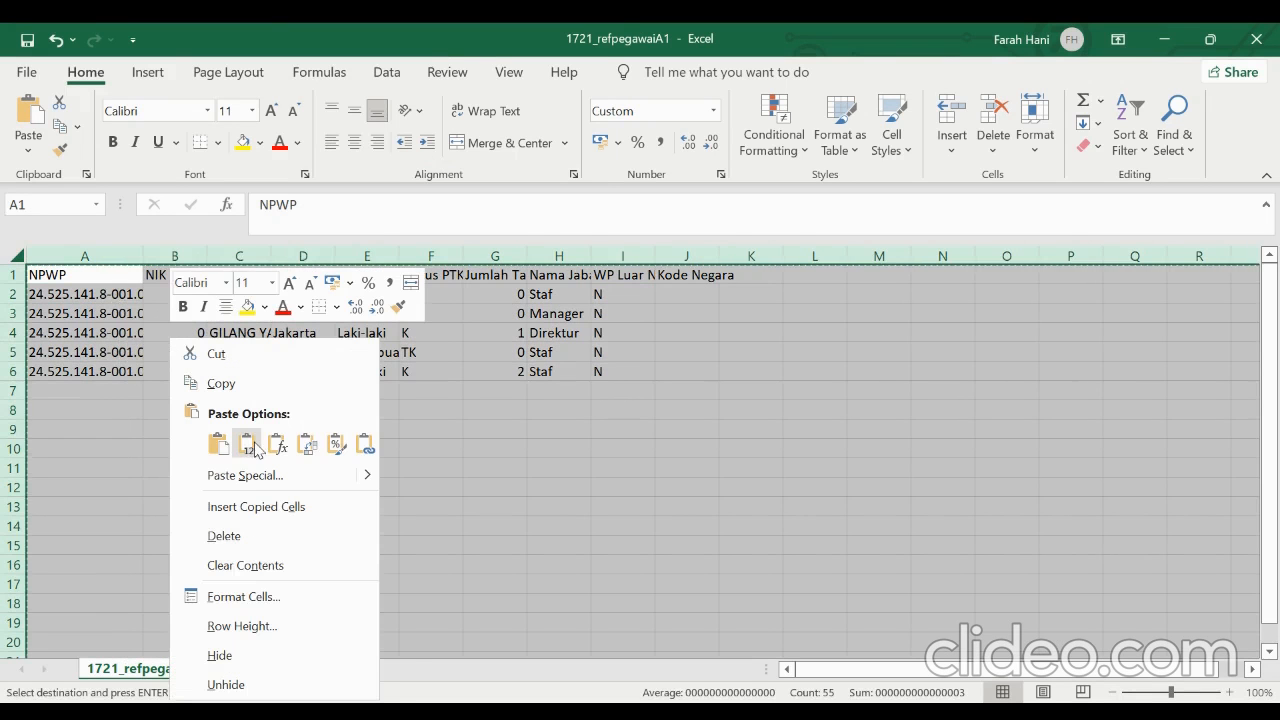
{"action": "left_click", "coordinate": [250, 446]}
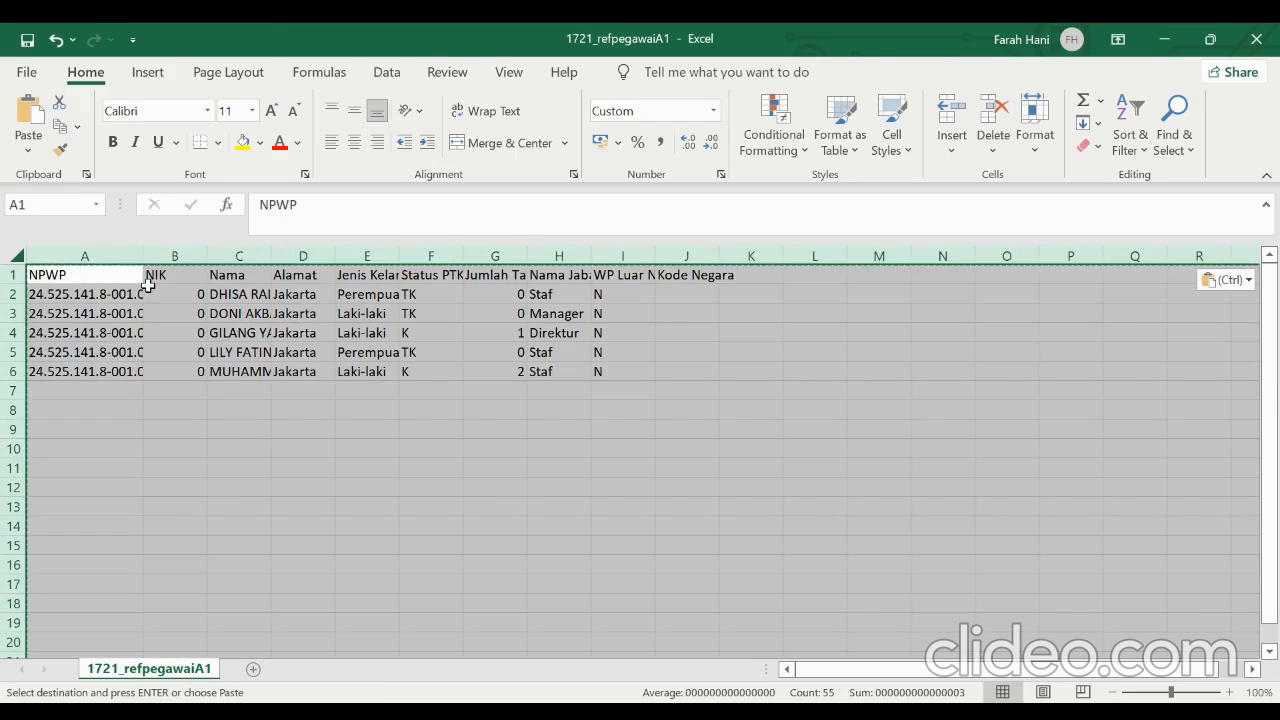
{"action": "left_click", "coordinate": [122, 291]}
{"action": "left_click", "coordinate": [255, 310]}
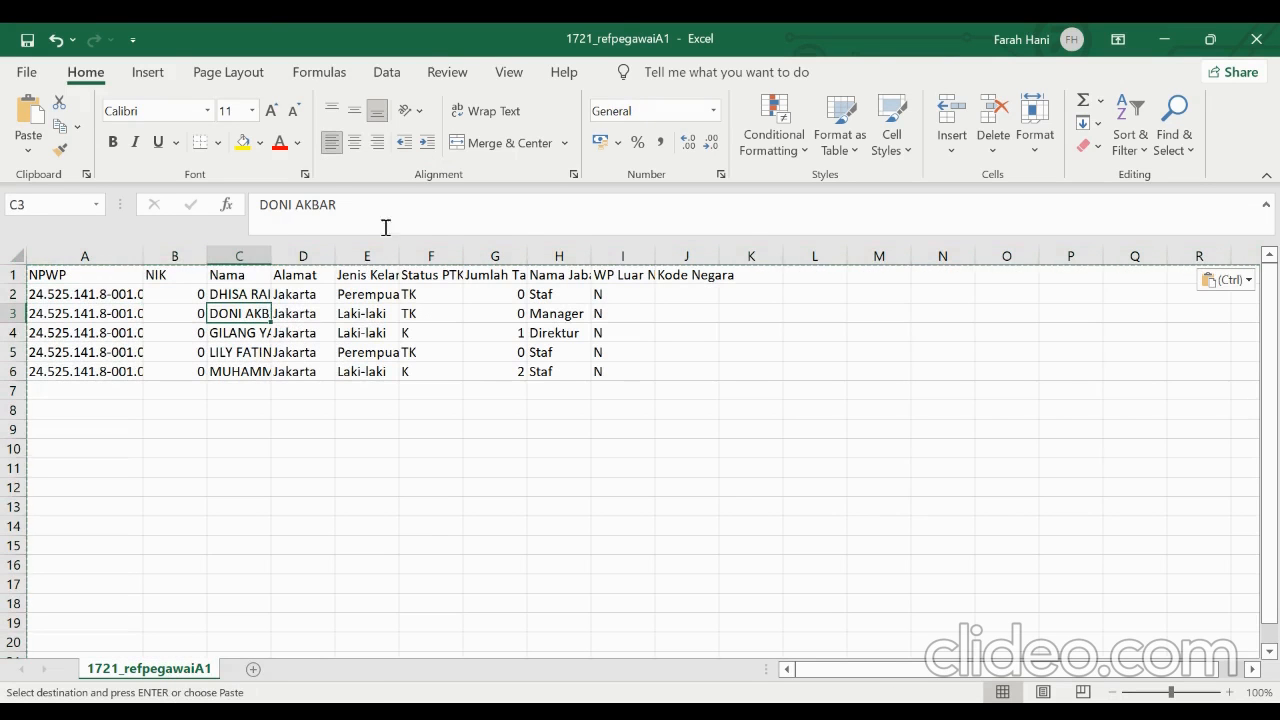
Check the contents of the name, NPWP, address and status cells on the 1721_refpegawaiA1 sheet
{"action": "left_click", "coordinate": [397, 222]}
{"action": "left_click", "coordinate": [360, 350]}
{"action": "left_click", "coordinate": [128, 330]}
{"action": "left_click", "coordinate": [324, 312]}
{"action": "left_click", "coordinate": [415, 316]}
{"action": "left_click", "coordinate": [403, 417]}
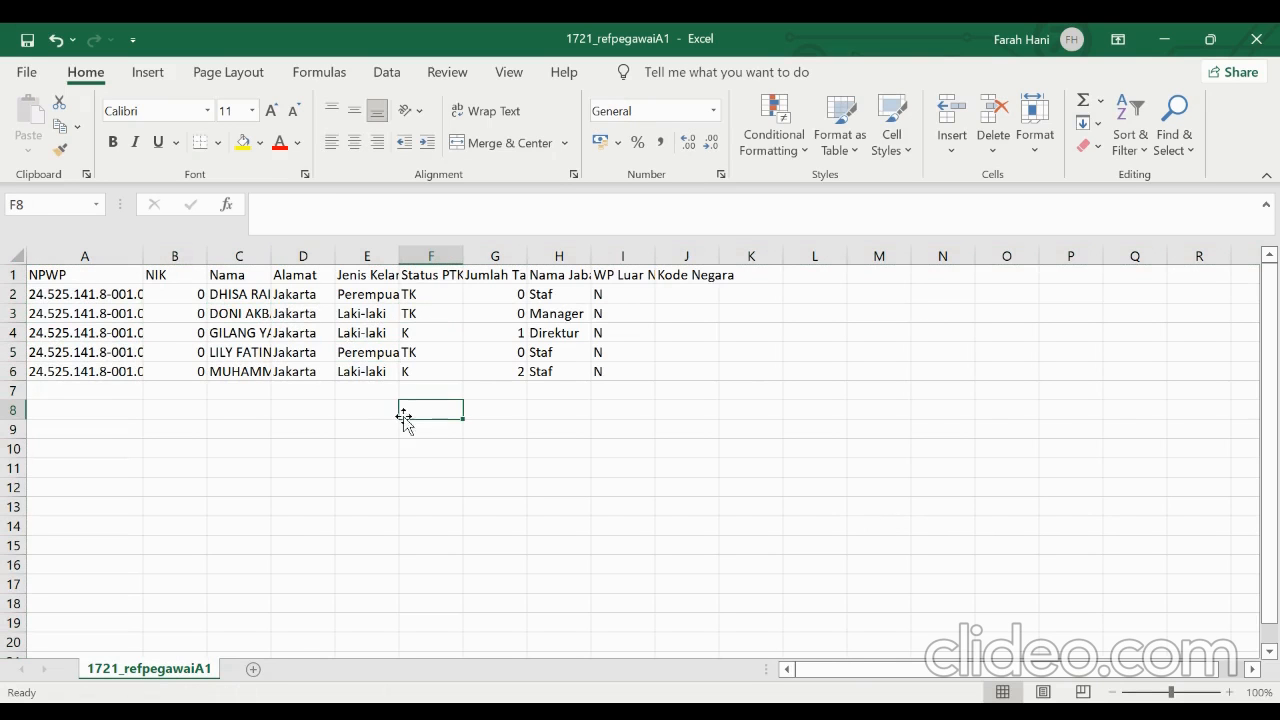
Strip the dots and hyphens from the NPWP column and format it with the custom all-zeros number code
{"action": "left_click", "coordinate": [92, 256]}
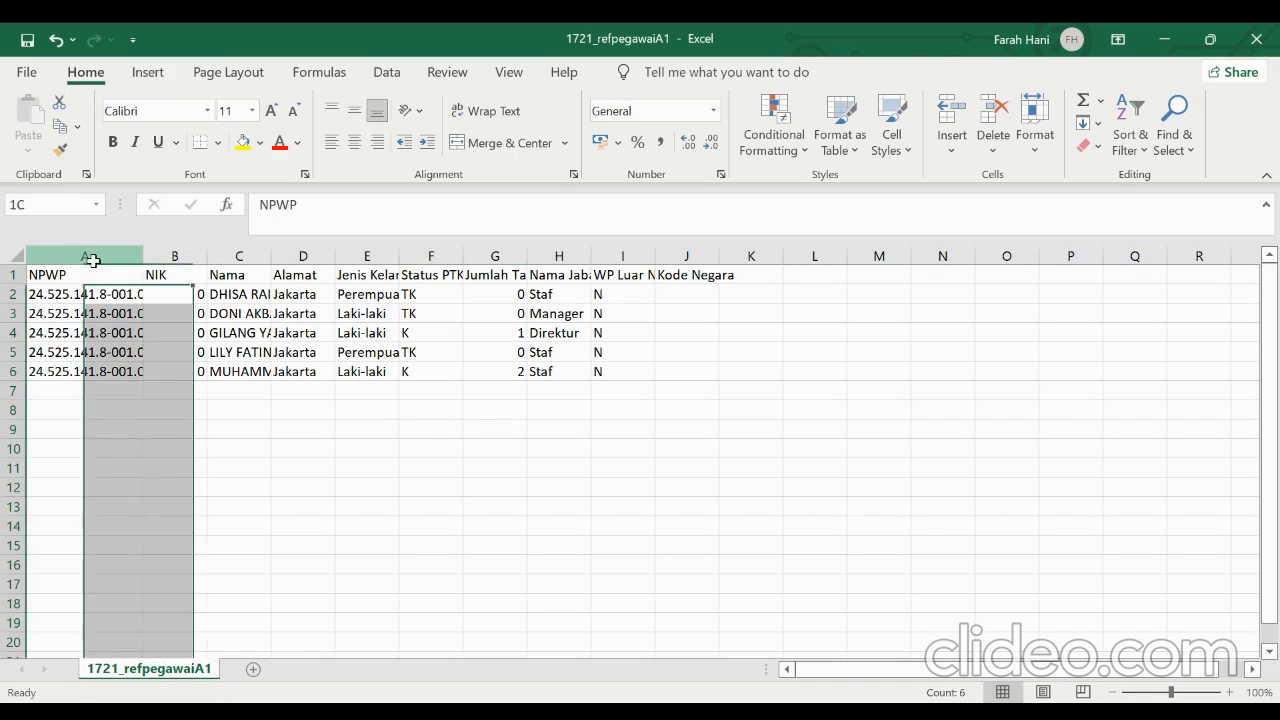
{"action": "right_click", "coordinate": [92, 256]}
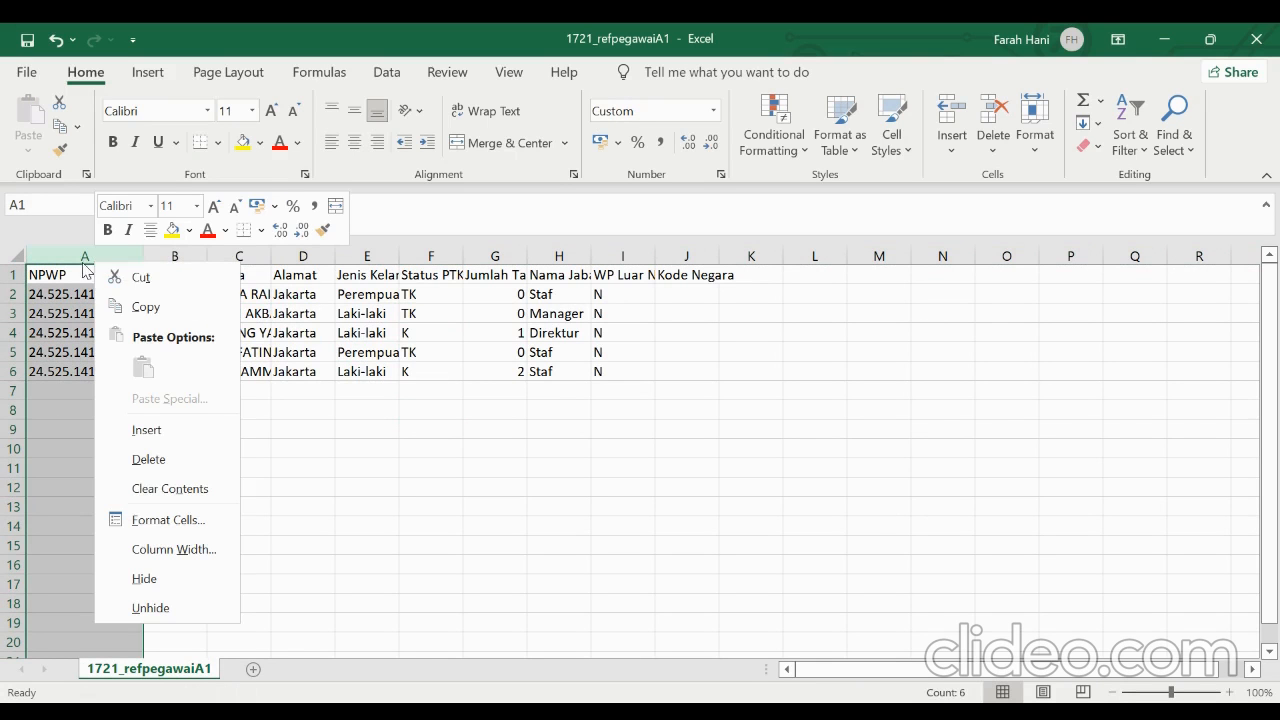
{"action": "left_click", "coordinate": [82, 256]}
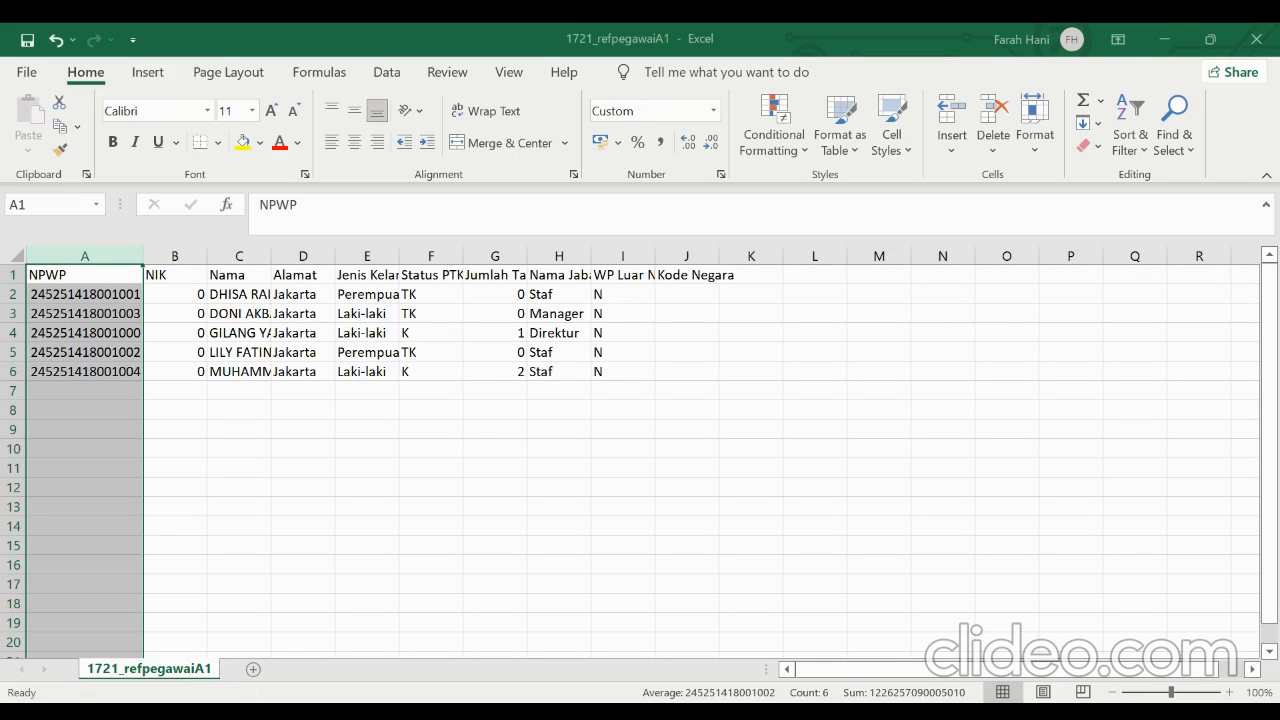
{"action": "right_click", "coordinate": [108, 272]}
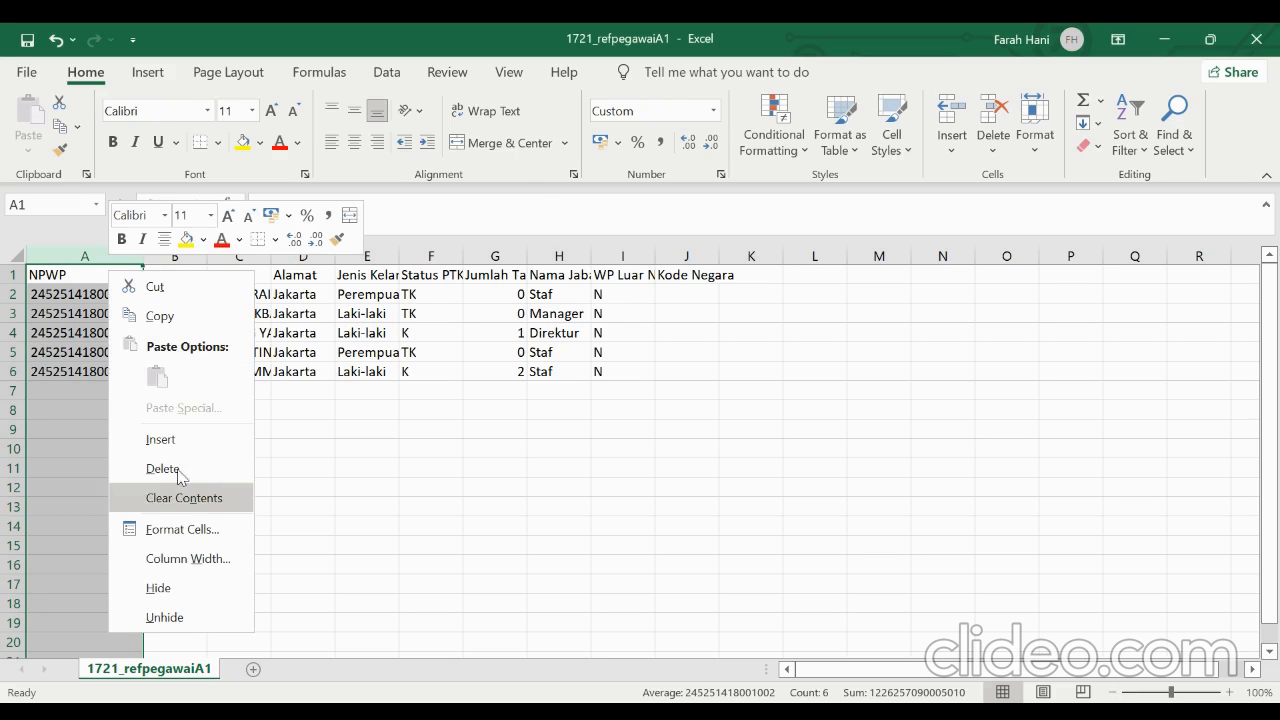
{"action": "left_click", "coordinate": [186, 531]}
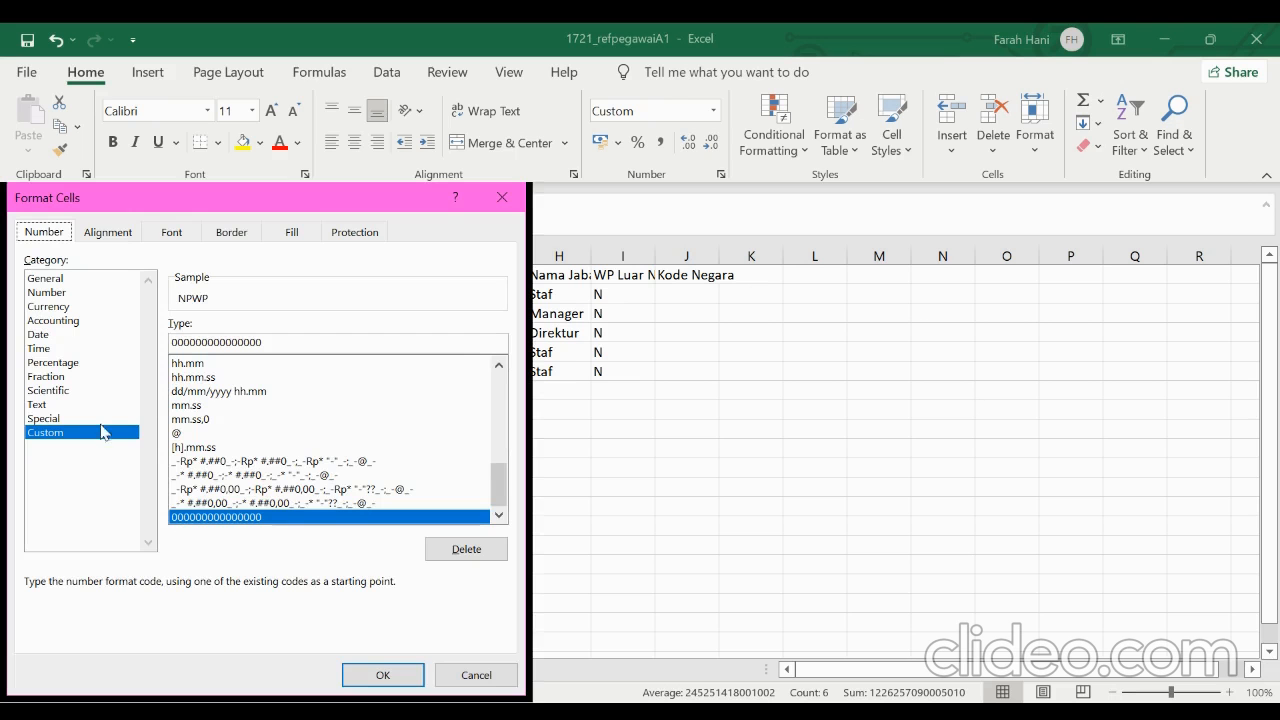
{"action": "left_click", "coordinate": [266, 342]}
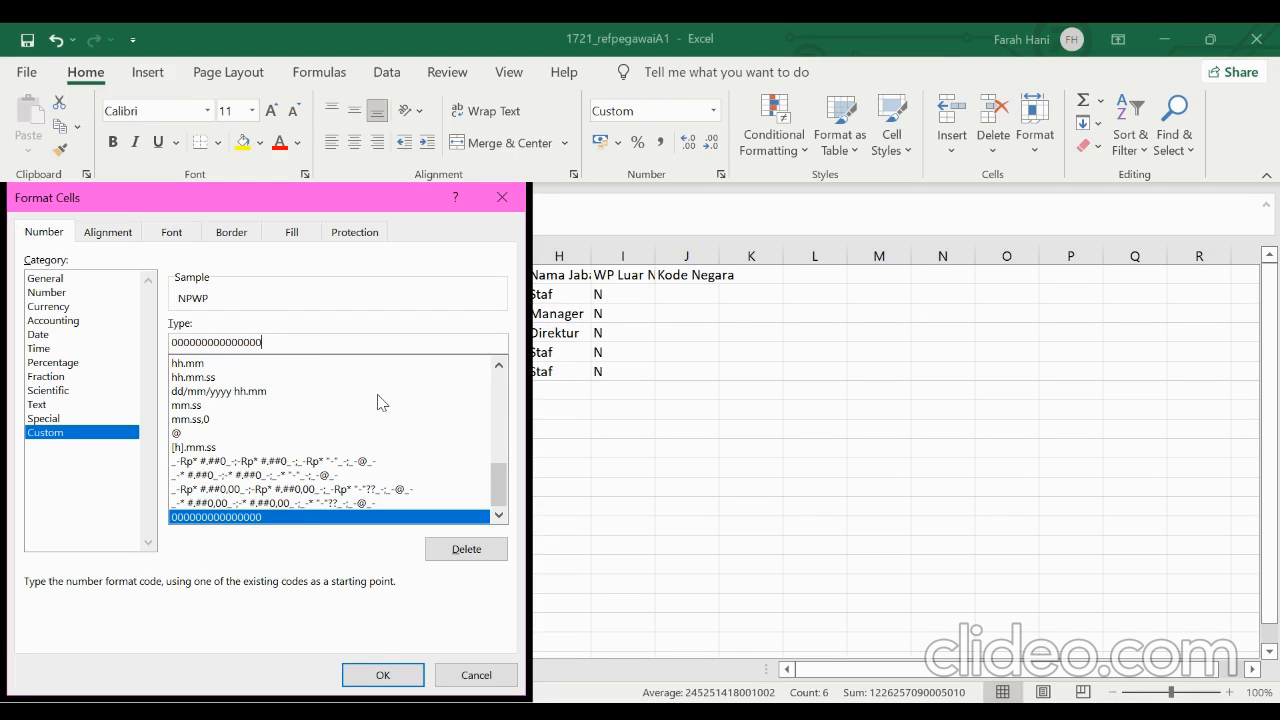
{"action": "left_click", "coordinate": [358, 676]}
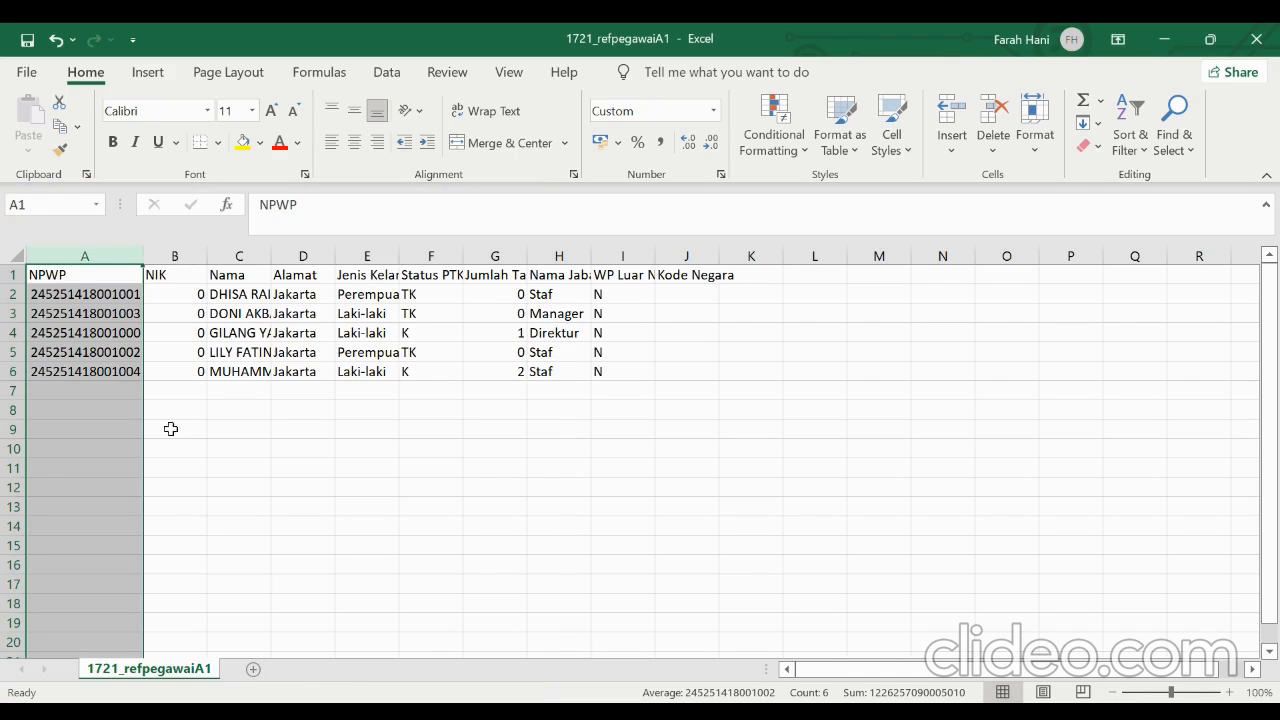
{"action": "left_click", "coordinate": [184, 338]}
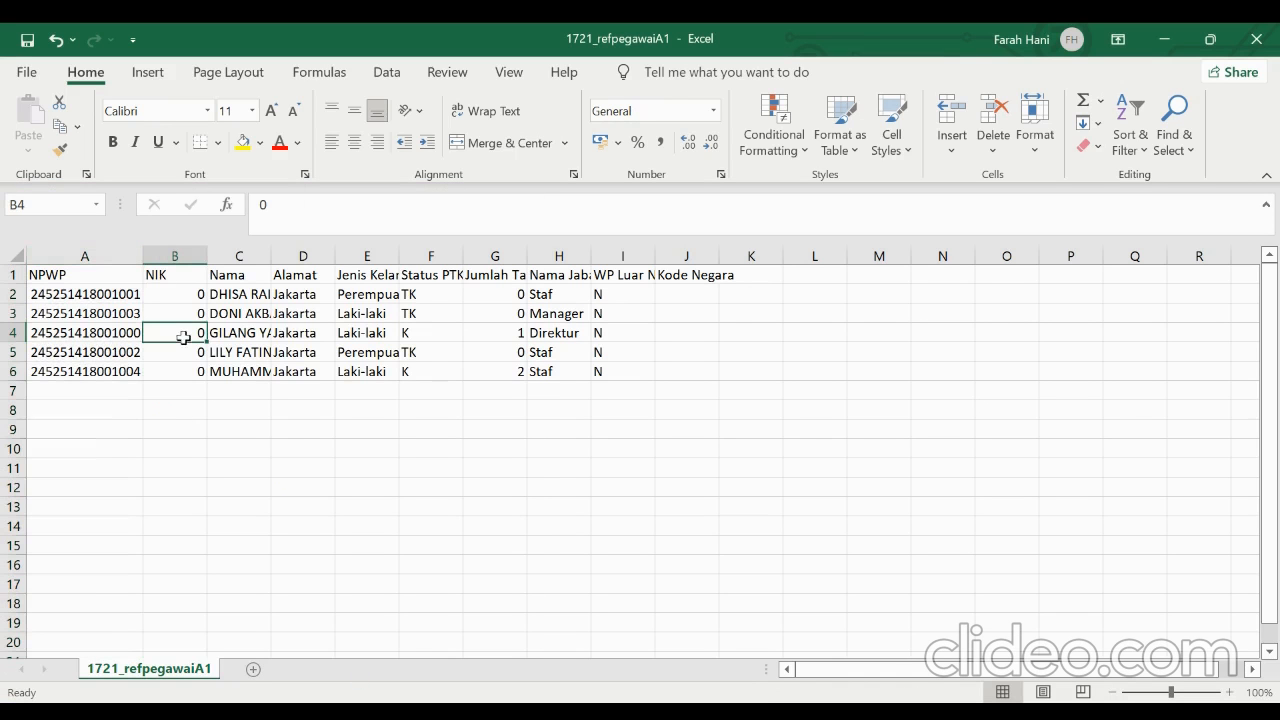
Replace Perempuan with F and Laki-laki with M throughout the Jenis Kelamin column
{"action": "left_click", "coordinate": [373, 272]}
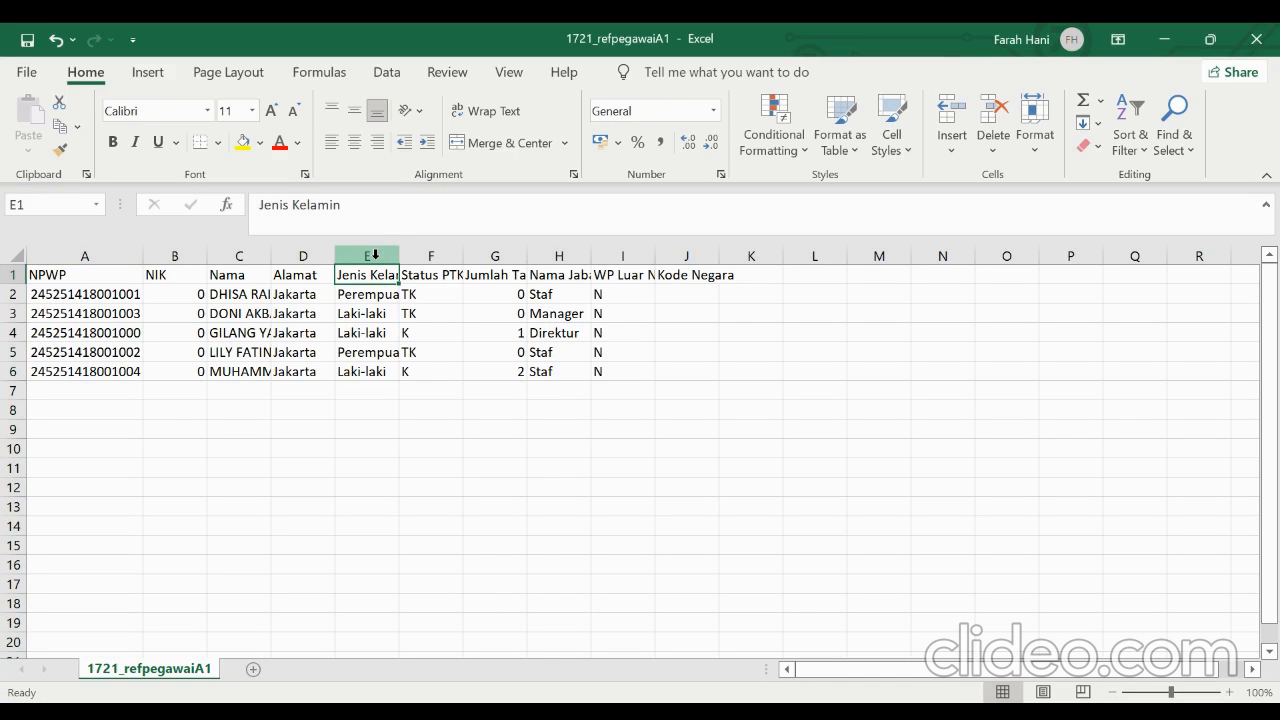
{"action": "left_click", "coordinate": [375, 255]}
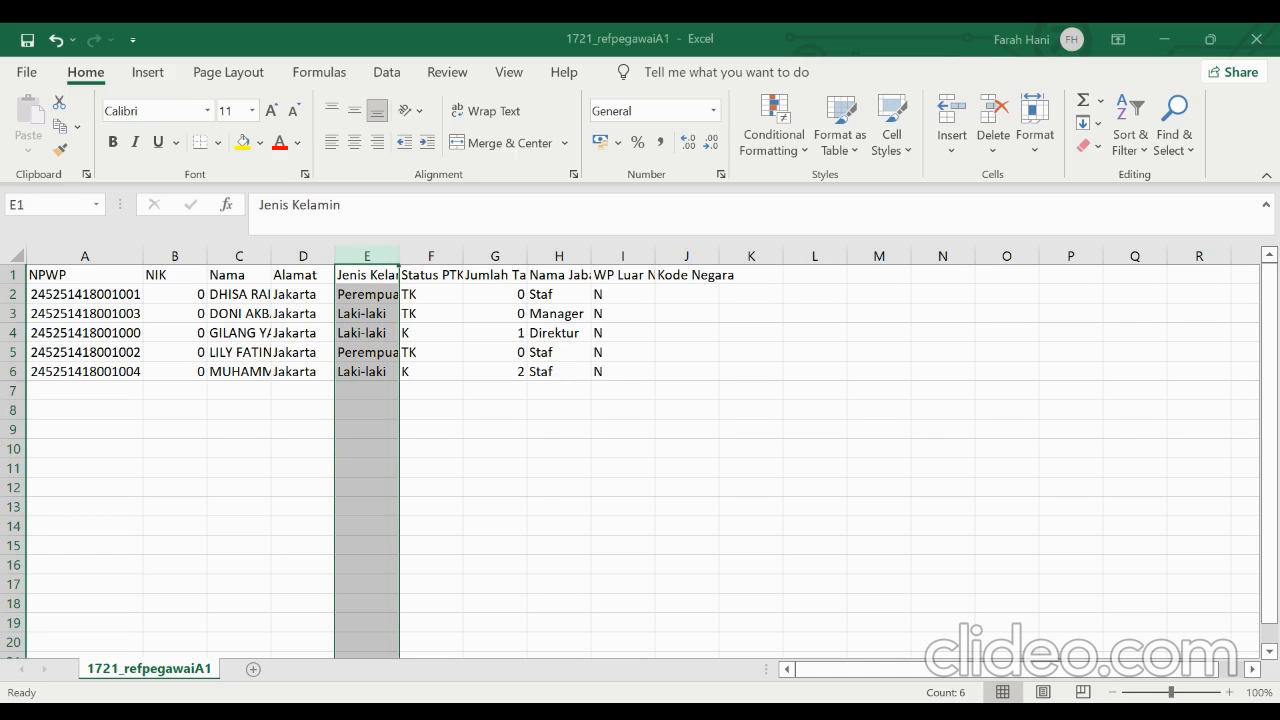
{"action": "key", "text": "alt+a"}
{"action": "key", "text": "alt+a"}
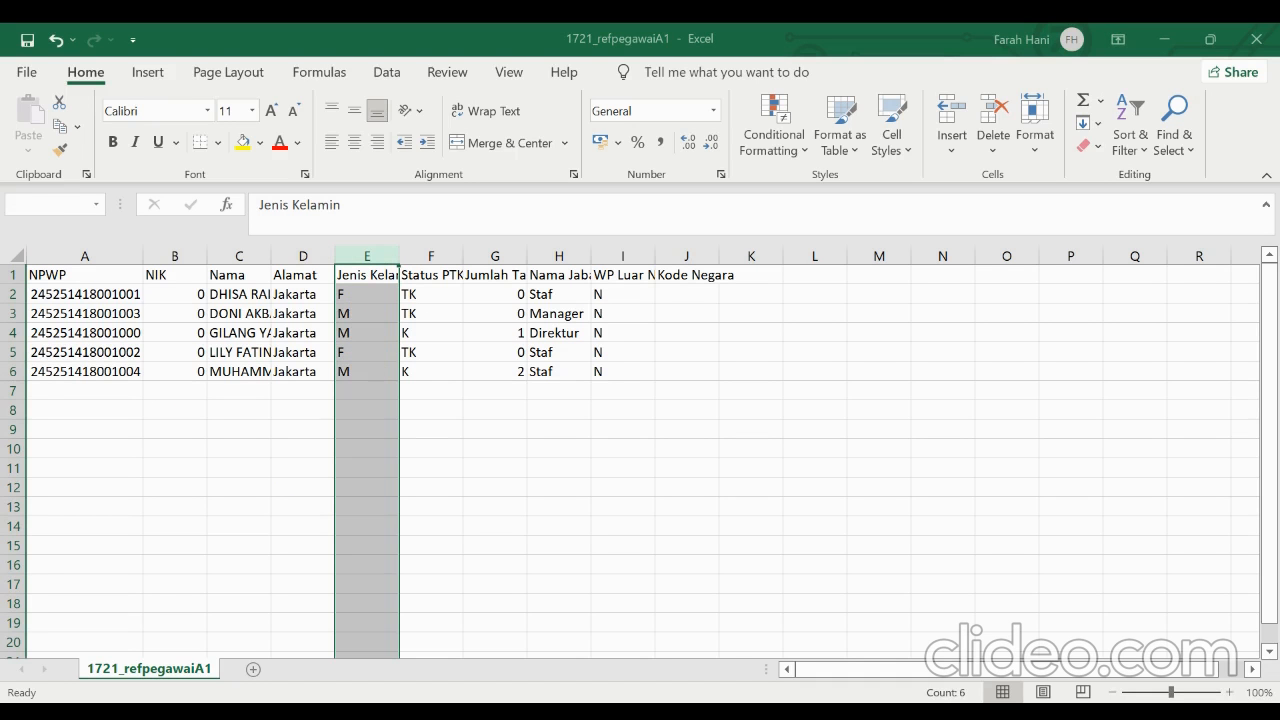
{"action": "left_click", "coordinate": [570, 424]}
Save the sheet in D:\PT Farah as 1721_refpegawaiA1 in CSV (Comma delimited) format, replacing the existing file
{"action": "left_click", "coordinate": [27, 72]}
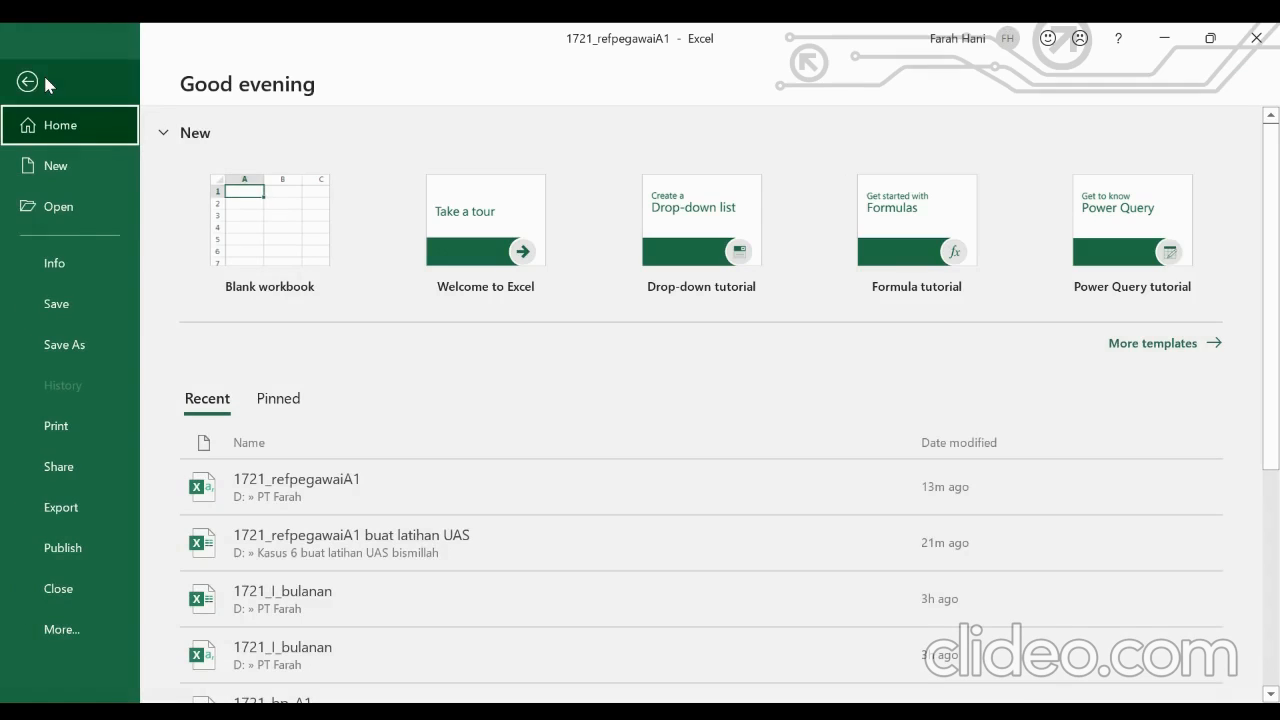
{"action": "left_click", "coordinate": [56, 303]}
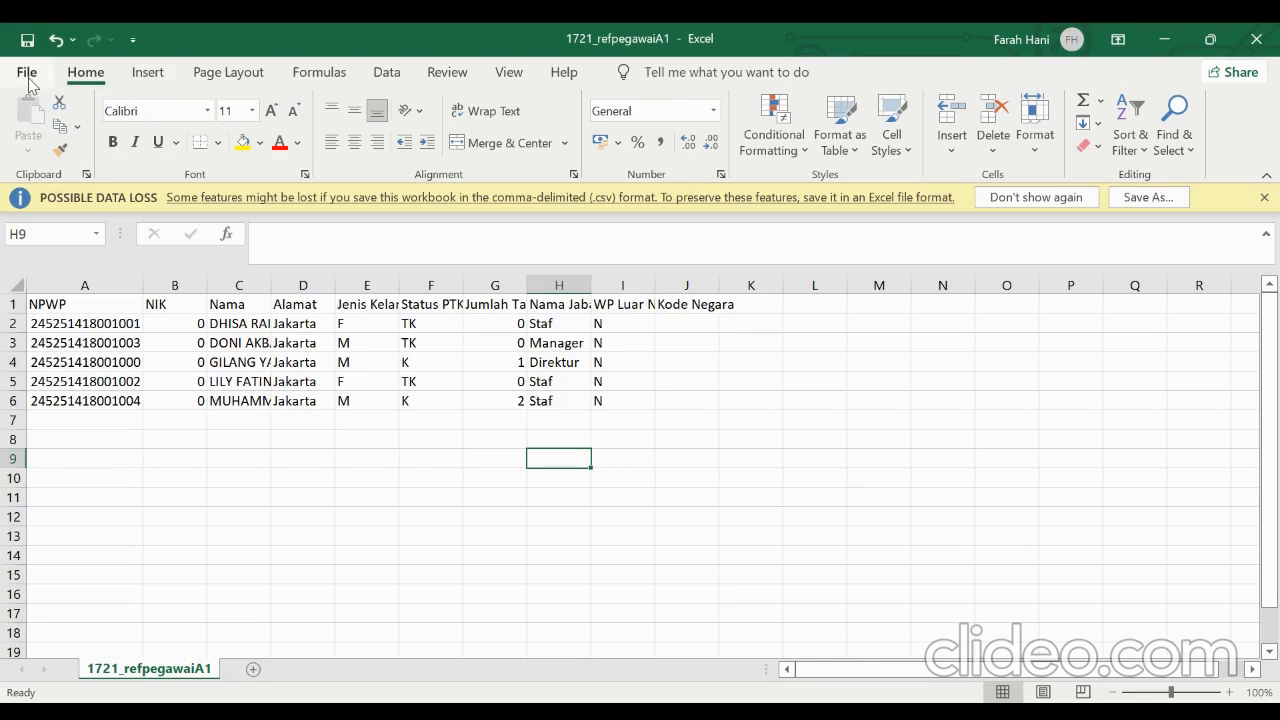
{"action": "left_click", "coordinate": [27, 72]}
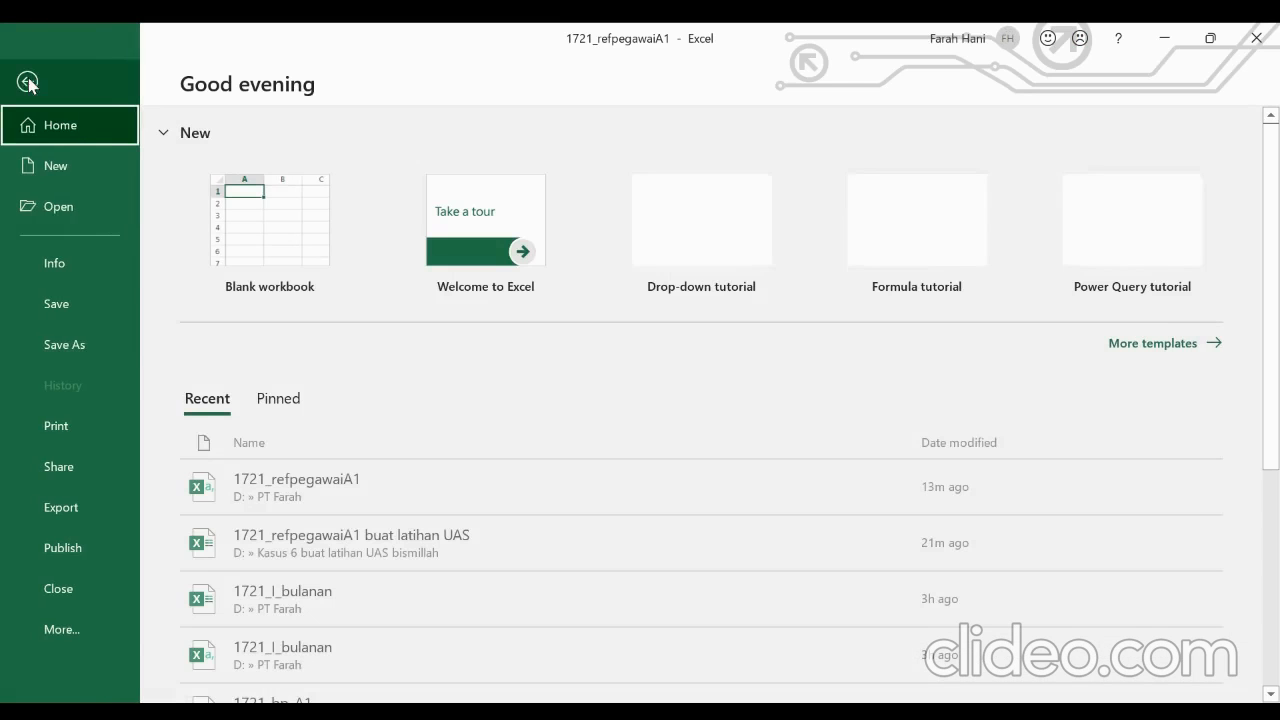
{"action": "left_click", "coordinate": [72, 335]}
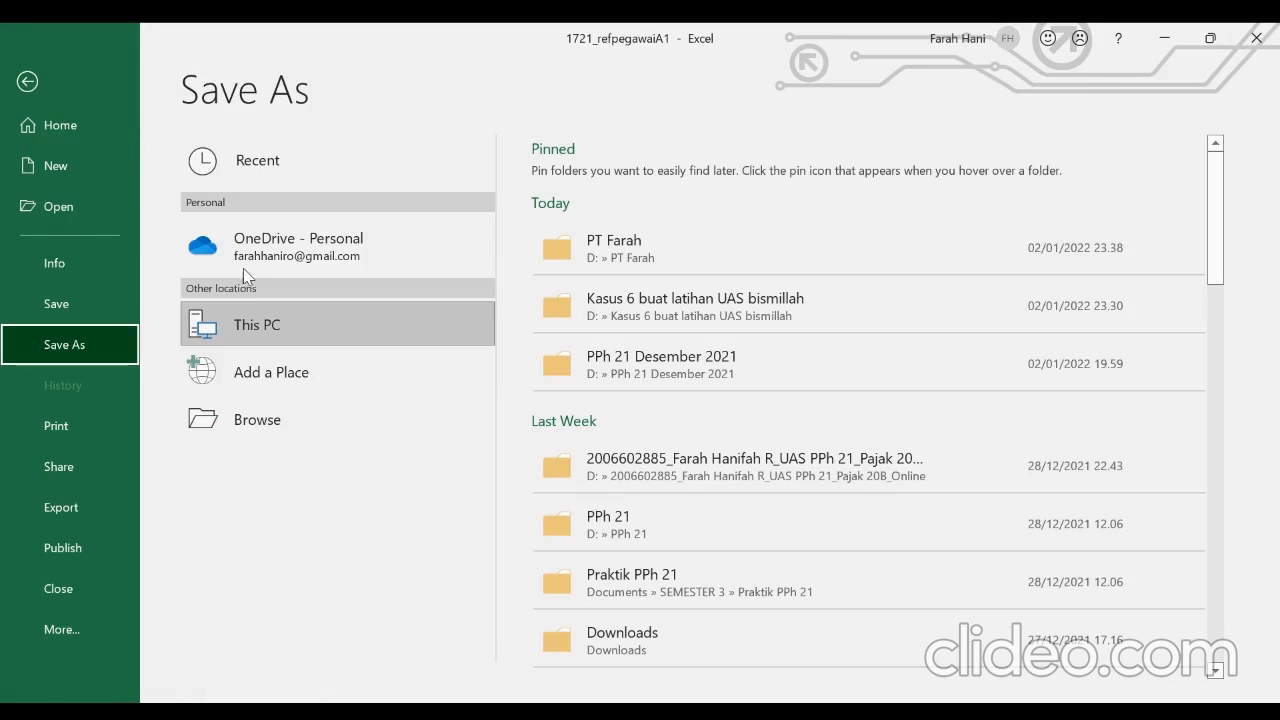
{"action": "left_click", "coordinate": [603, 245]}
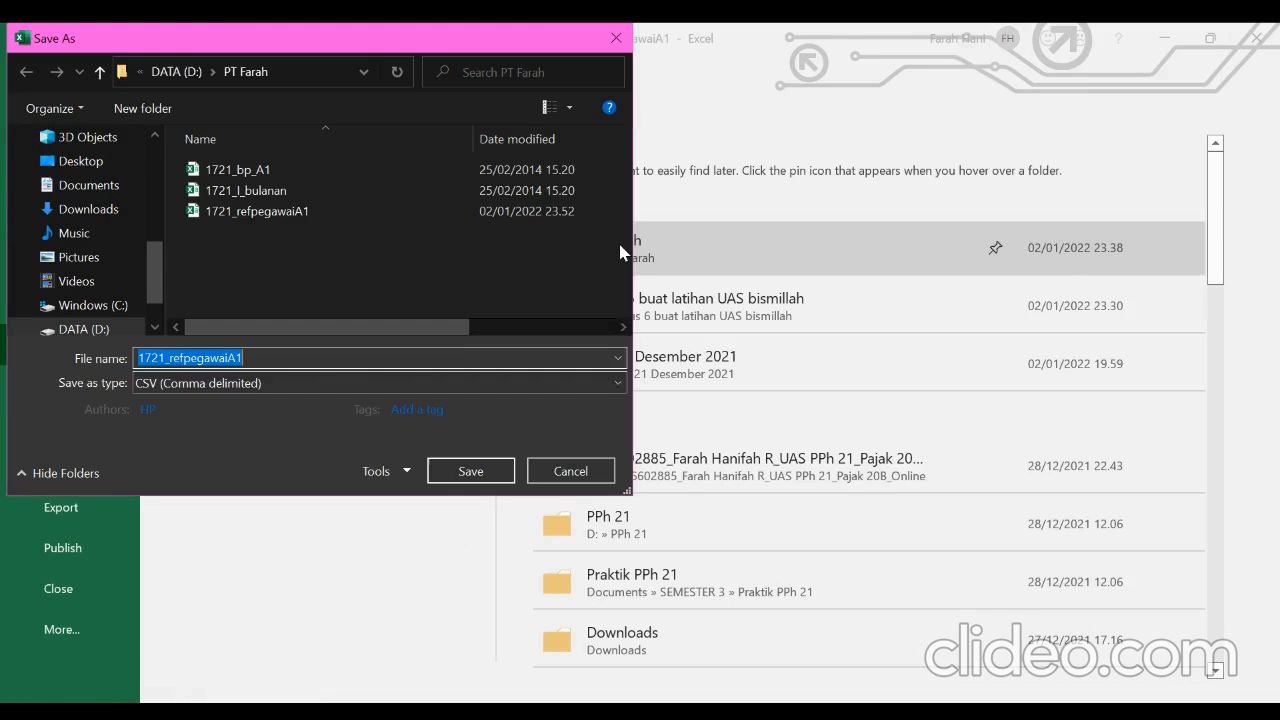
{"action": "key", "text": "Tab"}
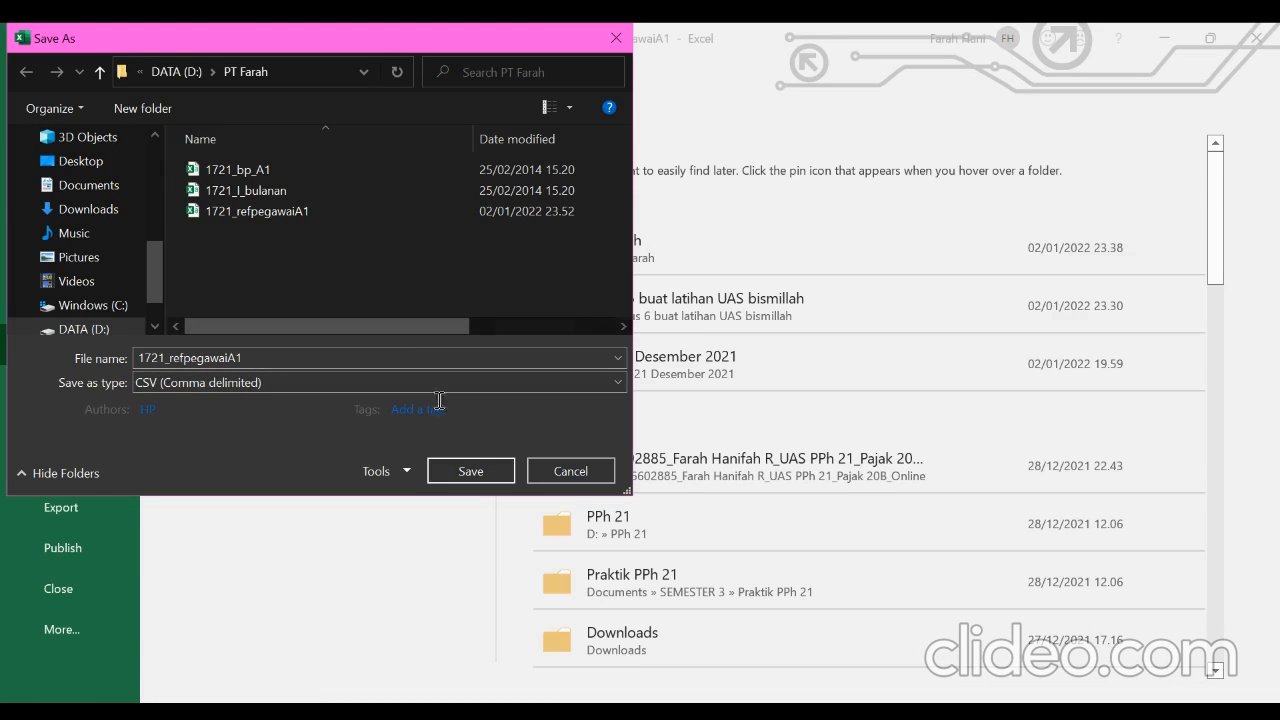
{"action": "left_click", "coordinate": [460, 471]}
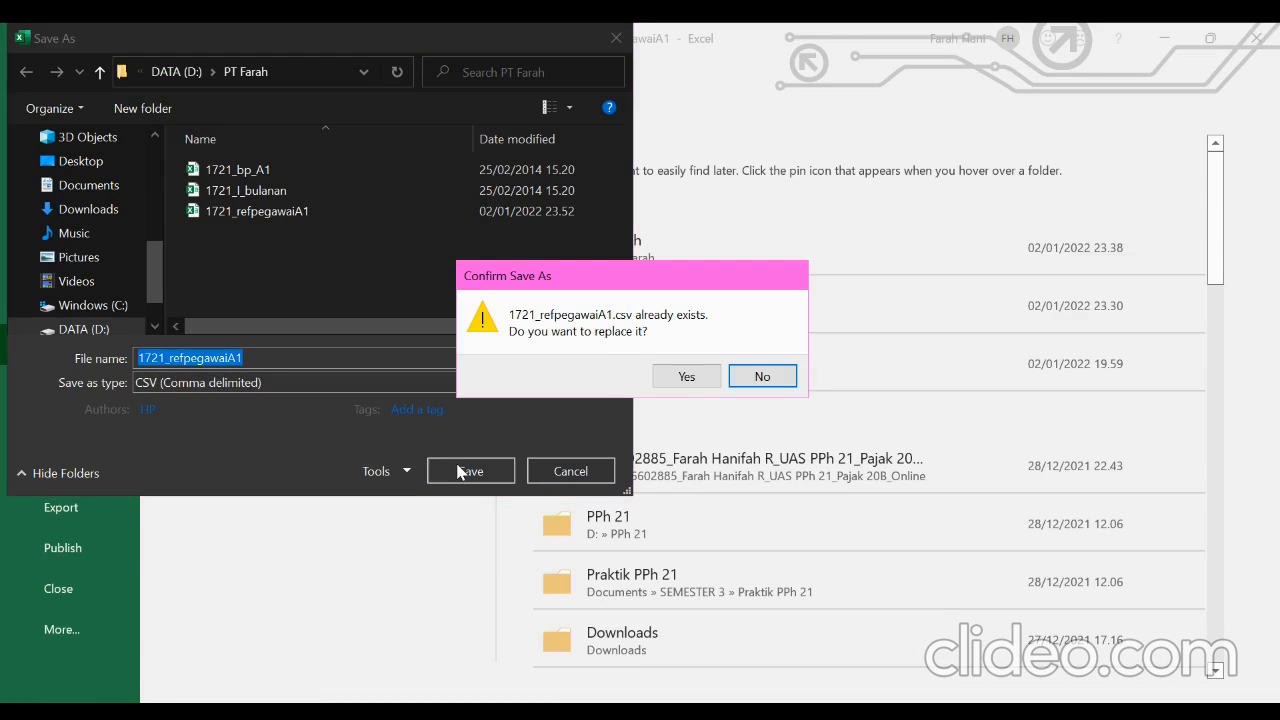
{"action": "left_click", "coordinate": [686, 377]}
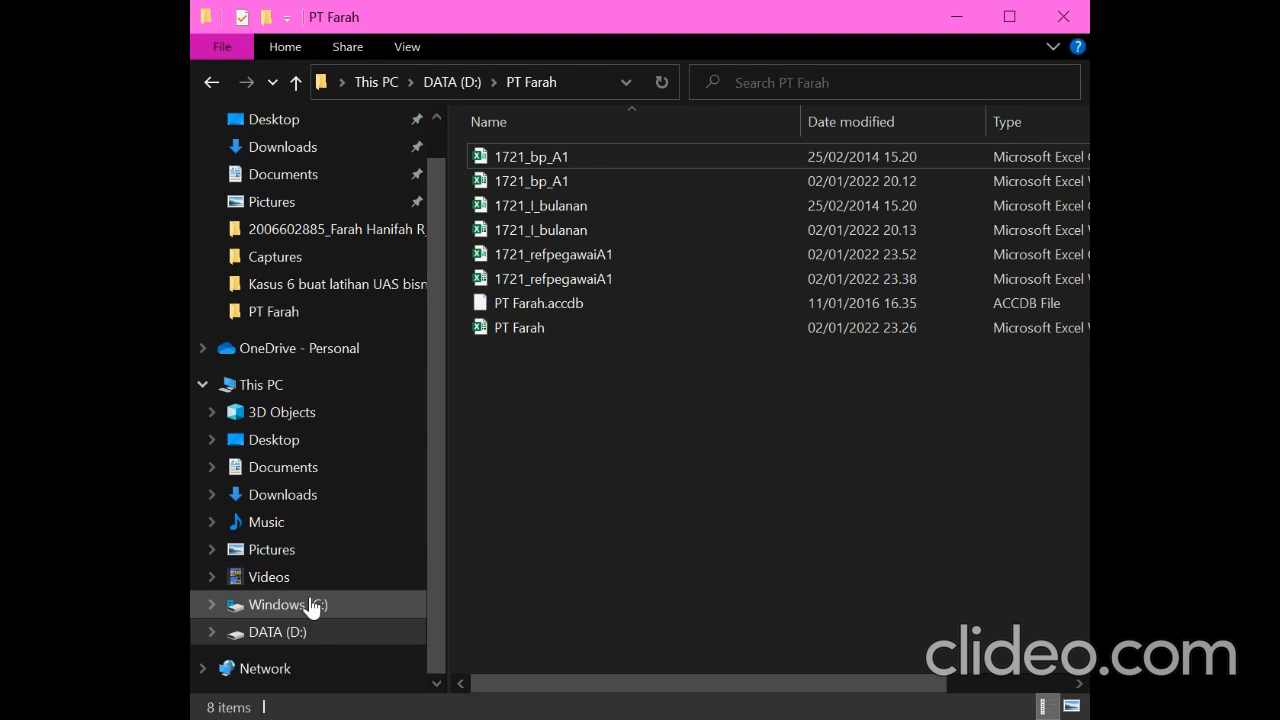
In File Explorer, locate the empty database in e-SPT Masa 21-26 2014 > db > db kosong and return to D:\PT Farah
{"action": "left_click", "coordinate": [340, 608]}
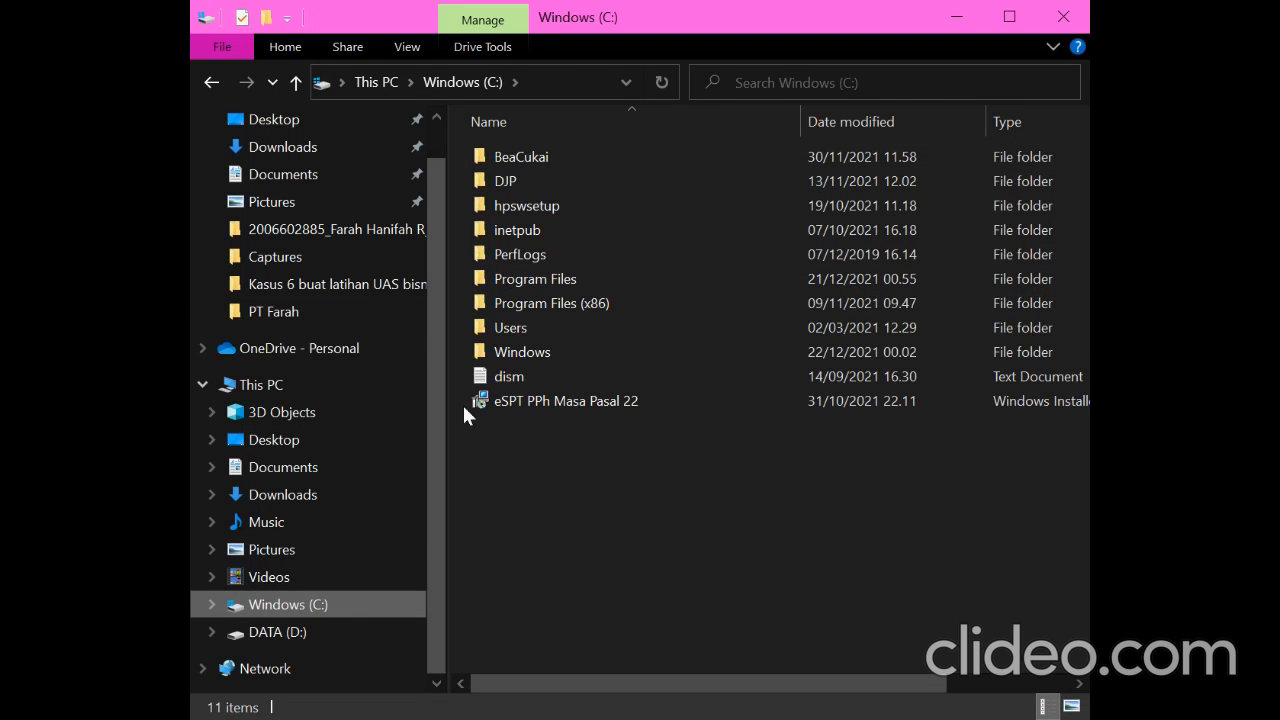
{"action": "double_click", "coordinate": [570, 303]}
{"action": "double_click", "coordinate": [566, 207]}
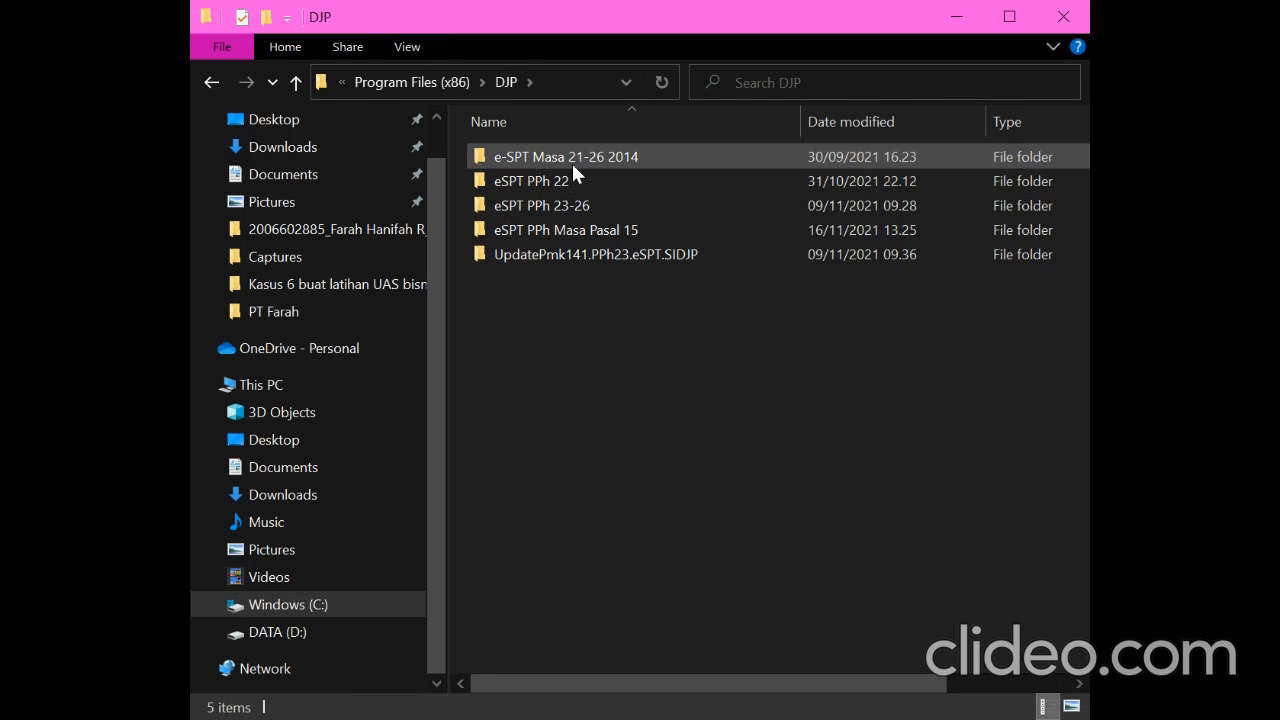
{"action": "double_click", "coordinate": [572, 163]}
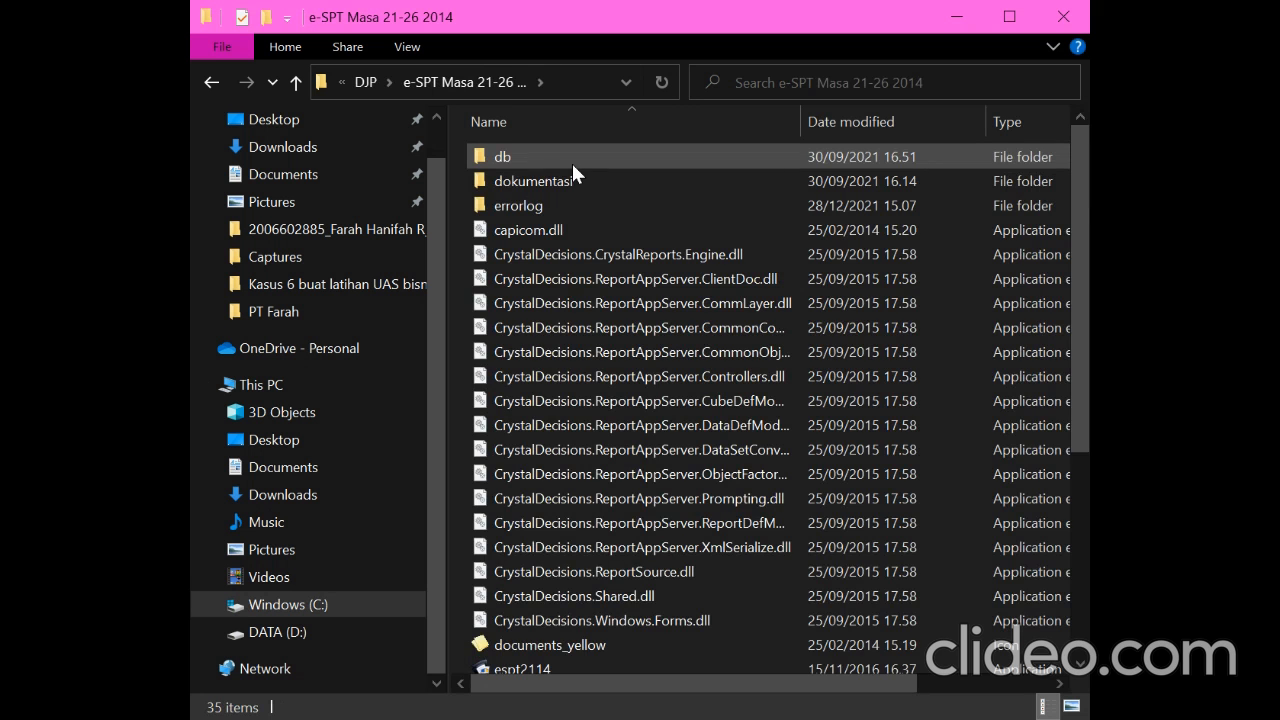
{"action": "double_click", "coordinate": [572, 163]}
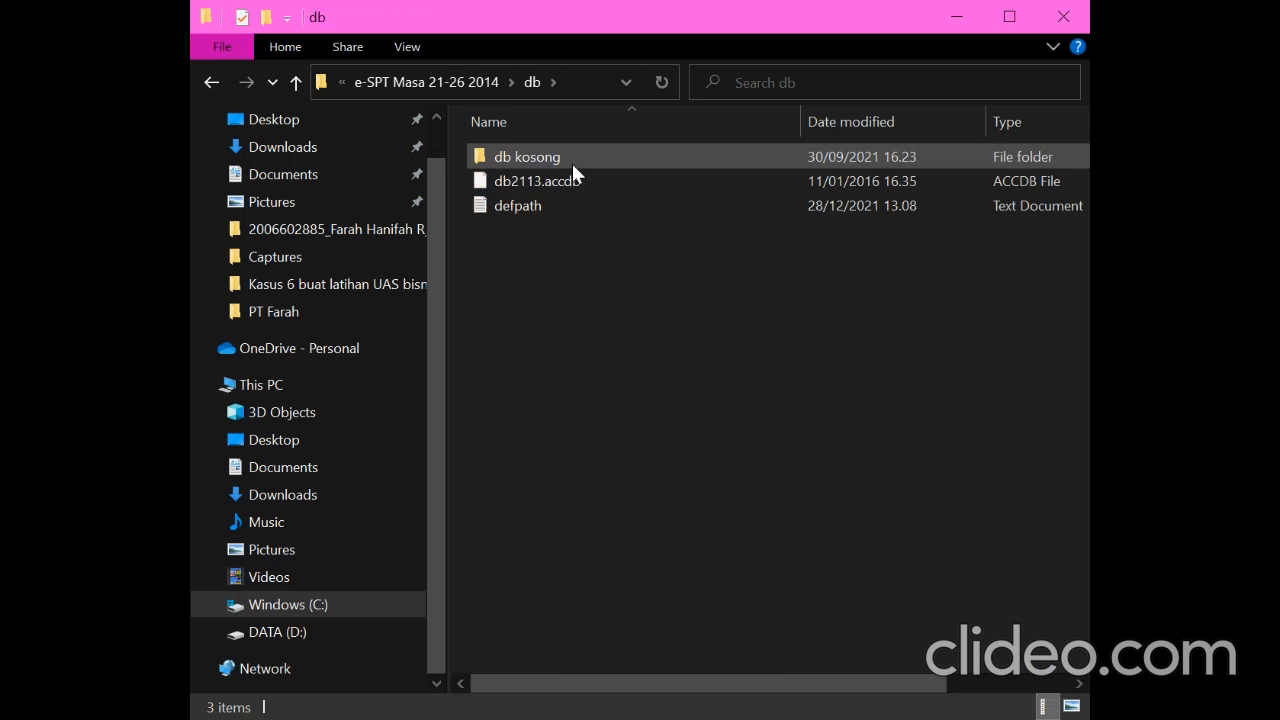
{"action": "left_click", "coordinate": [572, 163]}
{"action": "double_click", "coordinate": [572, 163]}
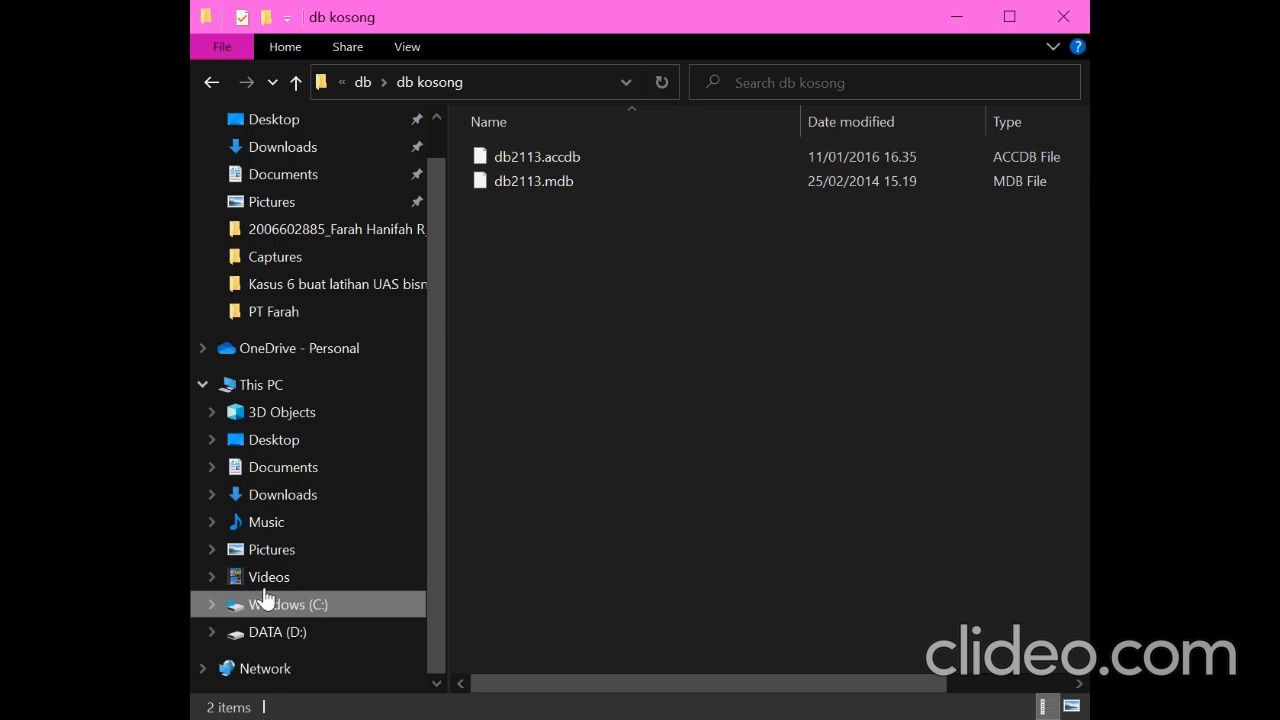
{"action": "left_click", "coordinate": [266, 636]}
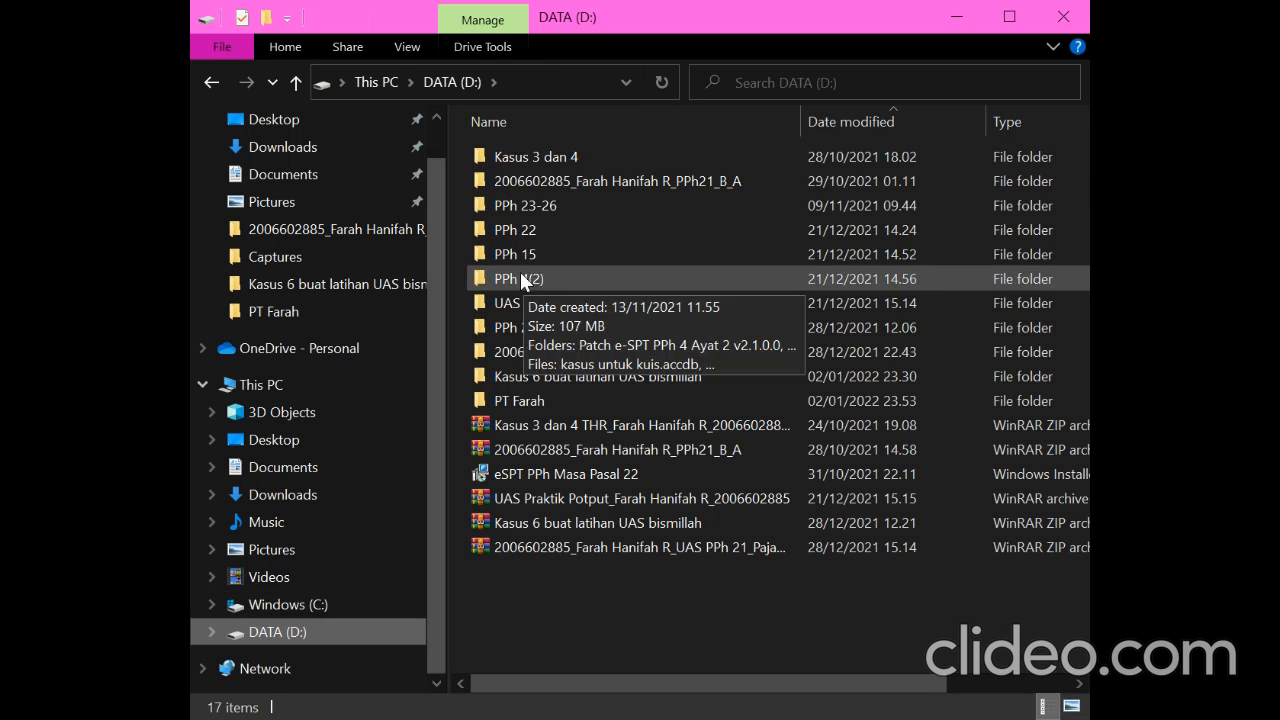
{"action": "double_click", "coordinate": [543, 406]}
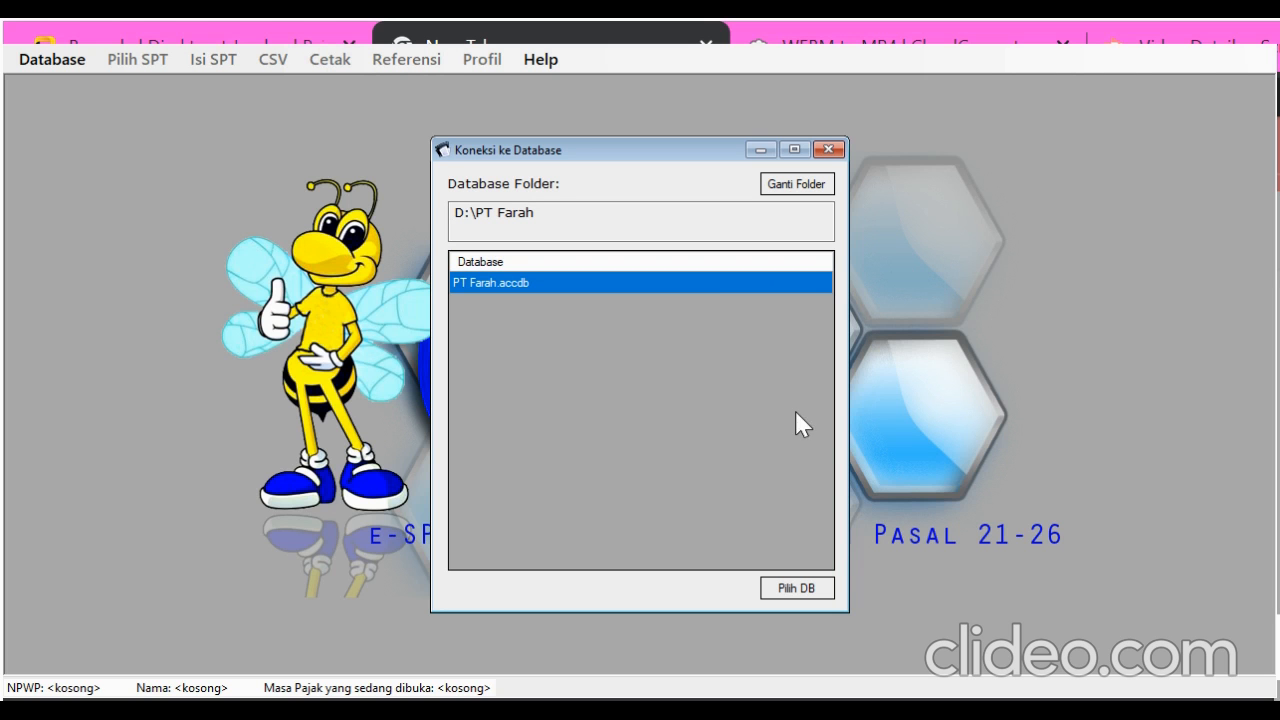
In eSPT Masa 2126, connect to PT Farah.accdb and log in as administrator with the account password
{"action": "left_click", "coordinate": [797, 588]}
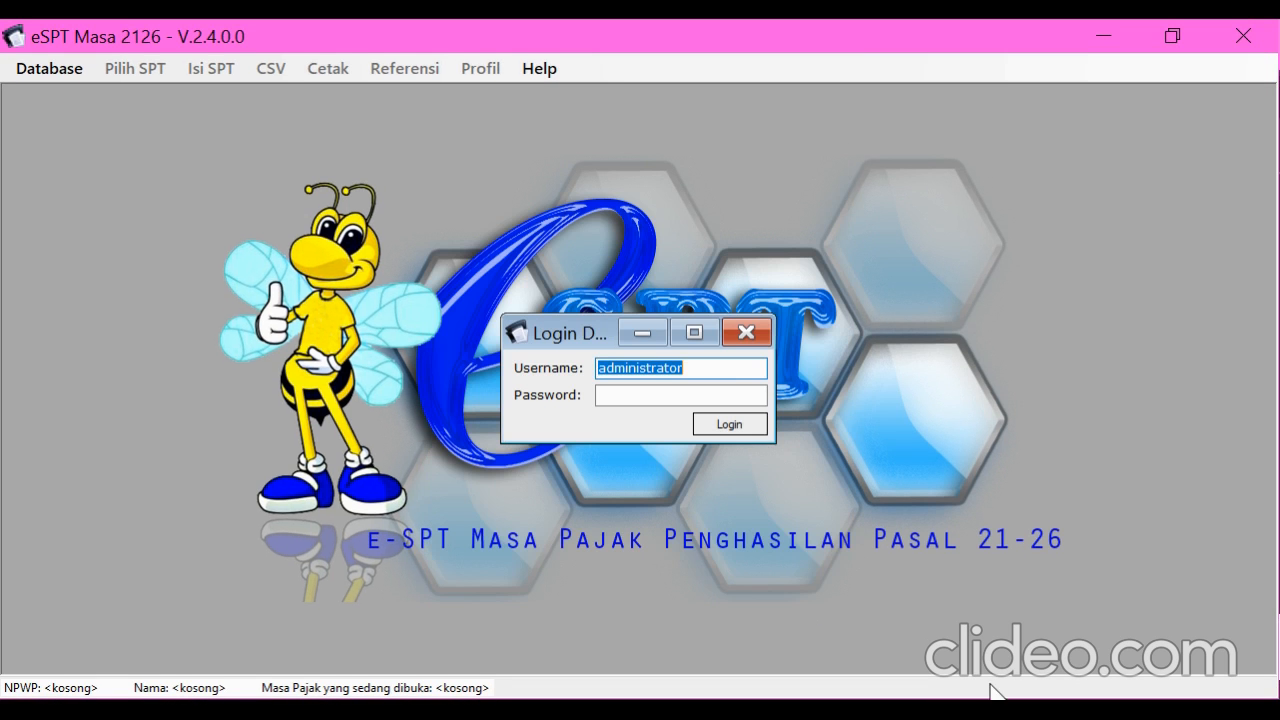
{"action": "left_click", "coordinate": [646, 396]}
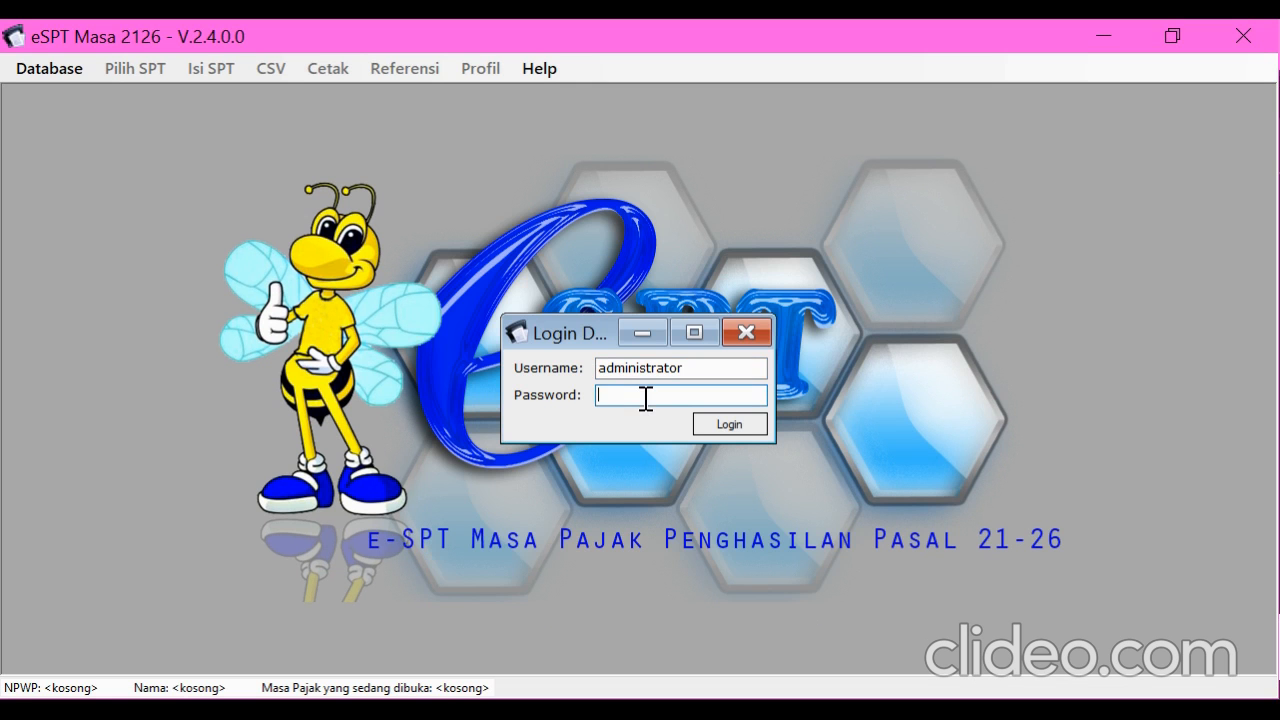
{"action": "type", "text": "123"}
{"action": "left_click", "coordinate": [748, 424]}
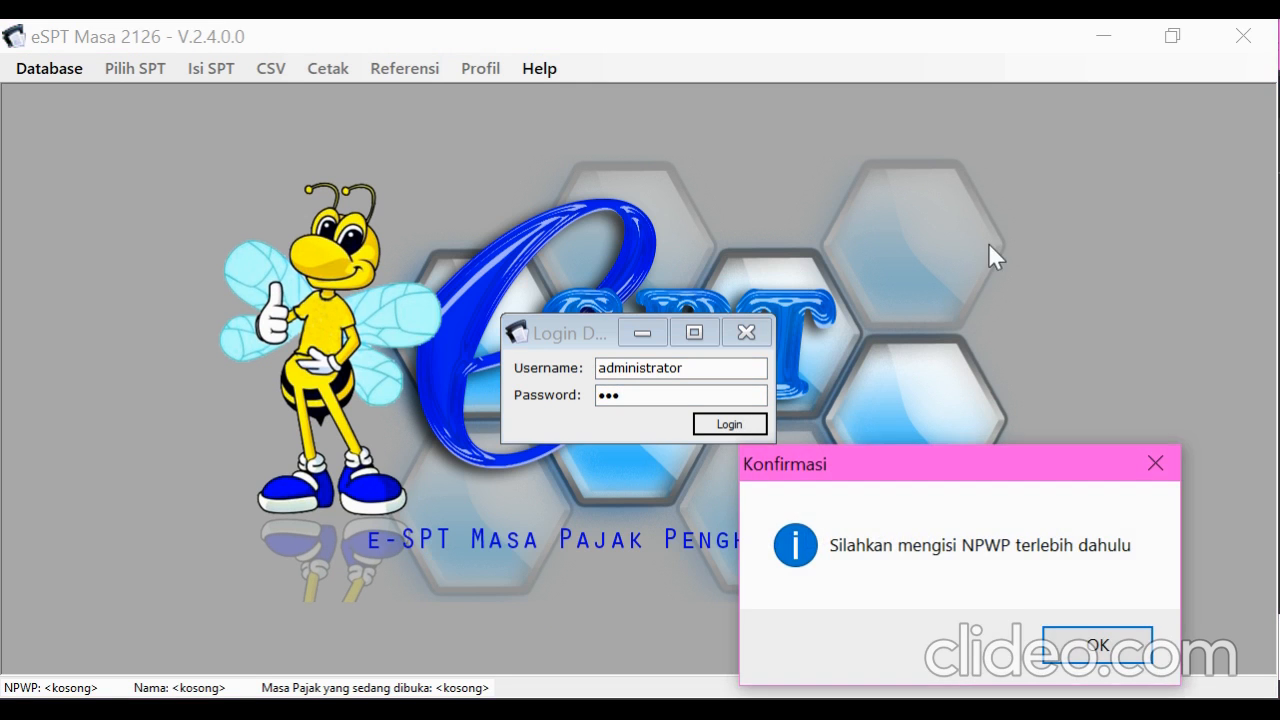
Accept the NPWP request, enter the company's tax number as the database NPWP and save it
{"action": "left_click", "coordinate": [1098, 646]}
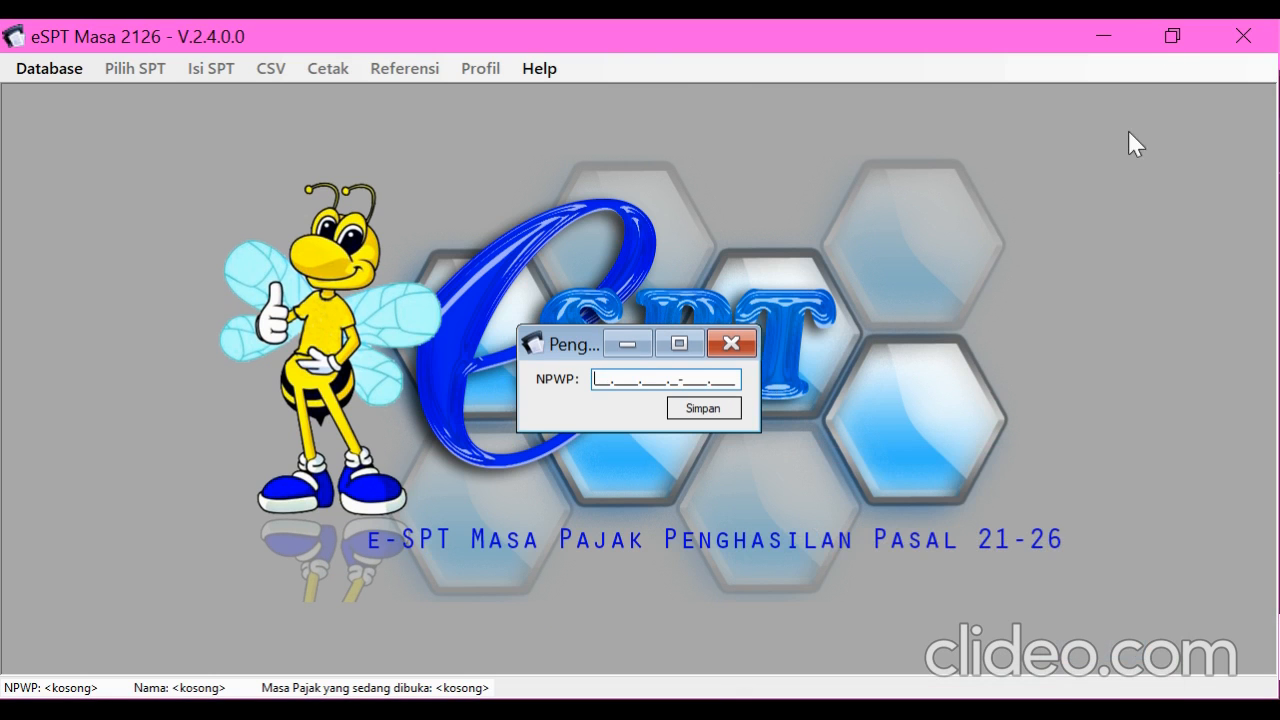
{"action": "left_click", "coordinate": [994, 23]}
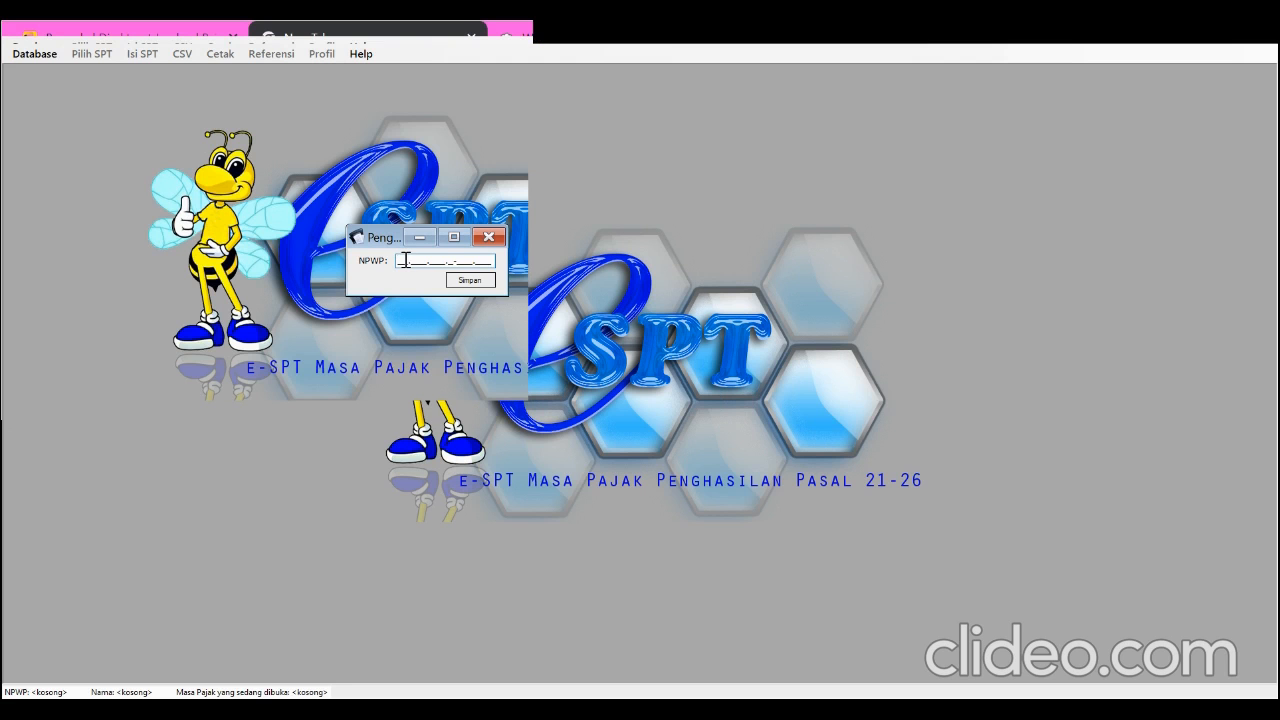
{"action": "left_click", "coordinate": [463, 283]}
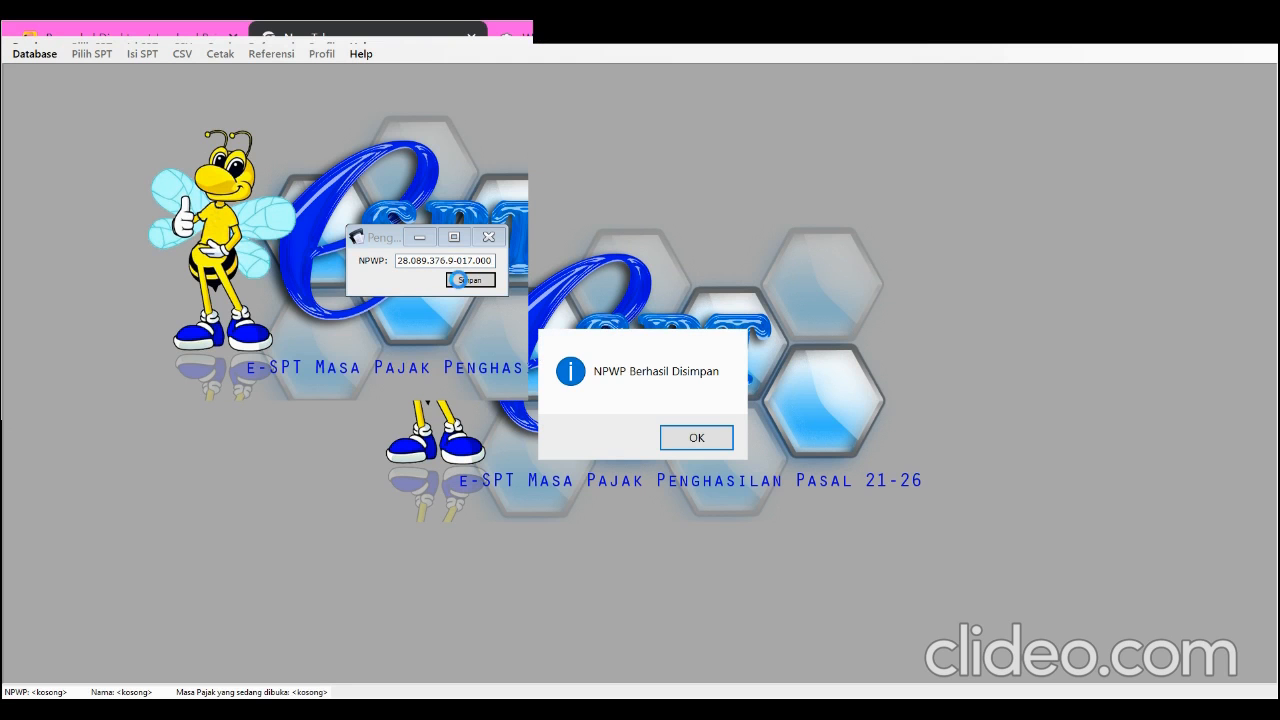
{"action": "left_click", "coordinate": [674, 437]}
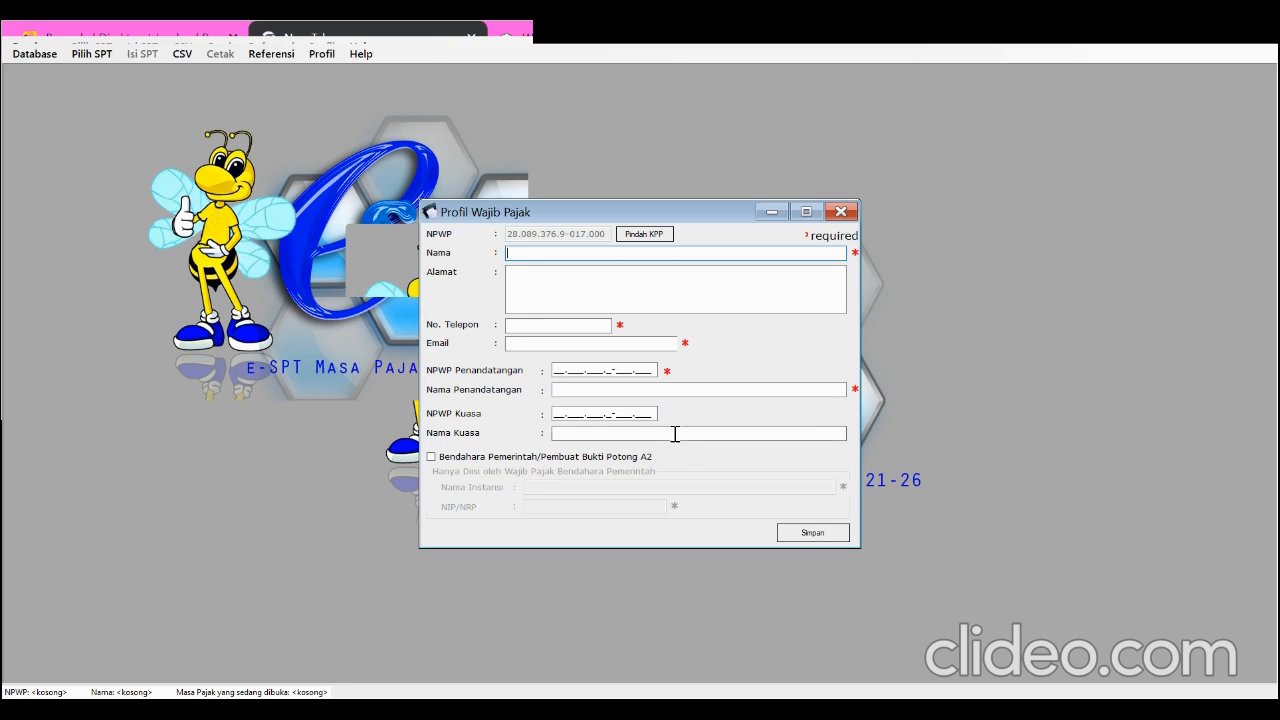
Enter PT Farah as the taxpayer name and fill in the company's address in the taxpayer profile
{"action": "type", "text": "PT "}
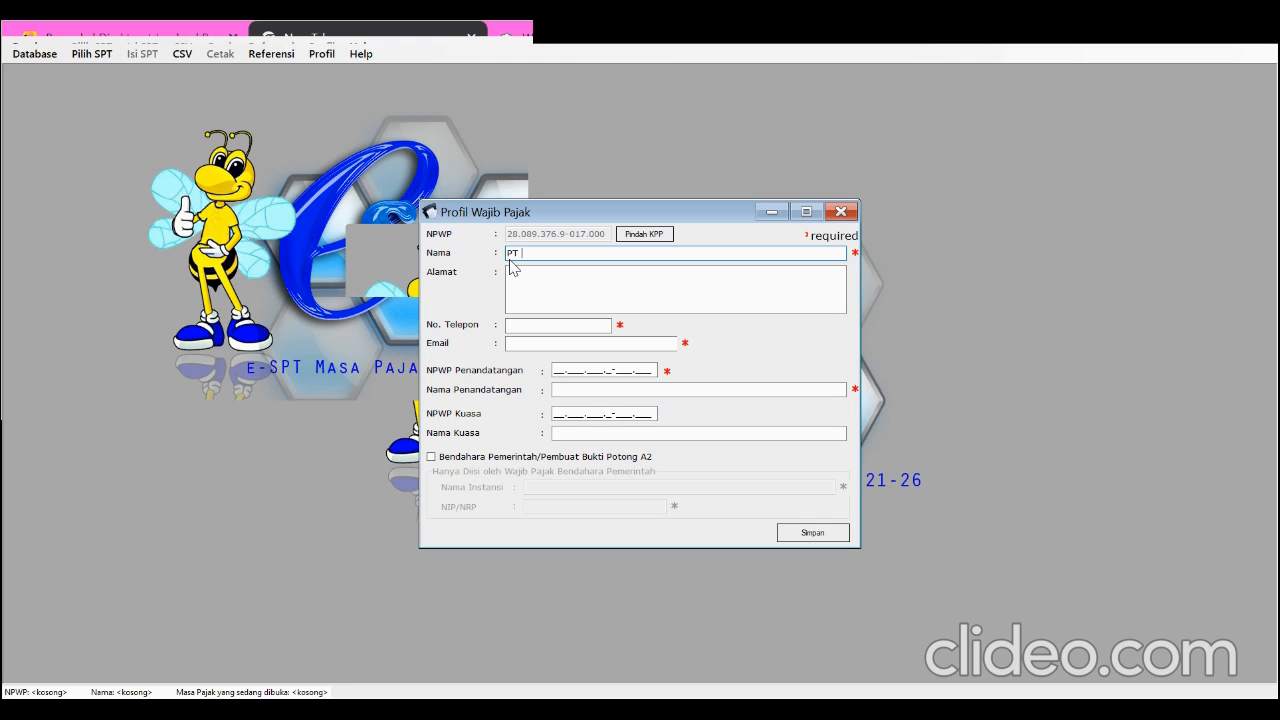
{"action": "type", "text": "Frarah"}
{"action": "left_click", "coordinate": [515, 276]}
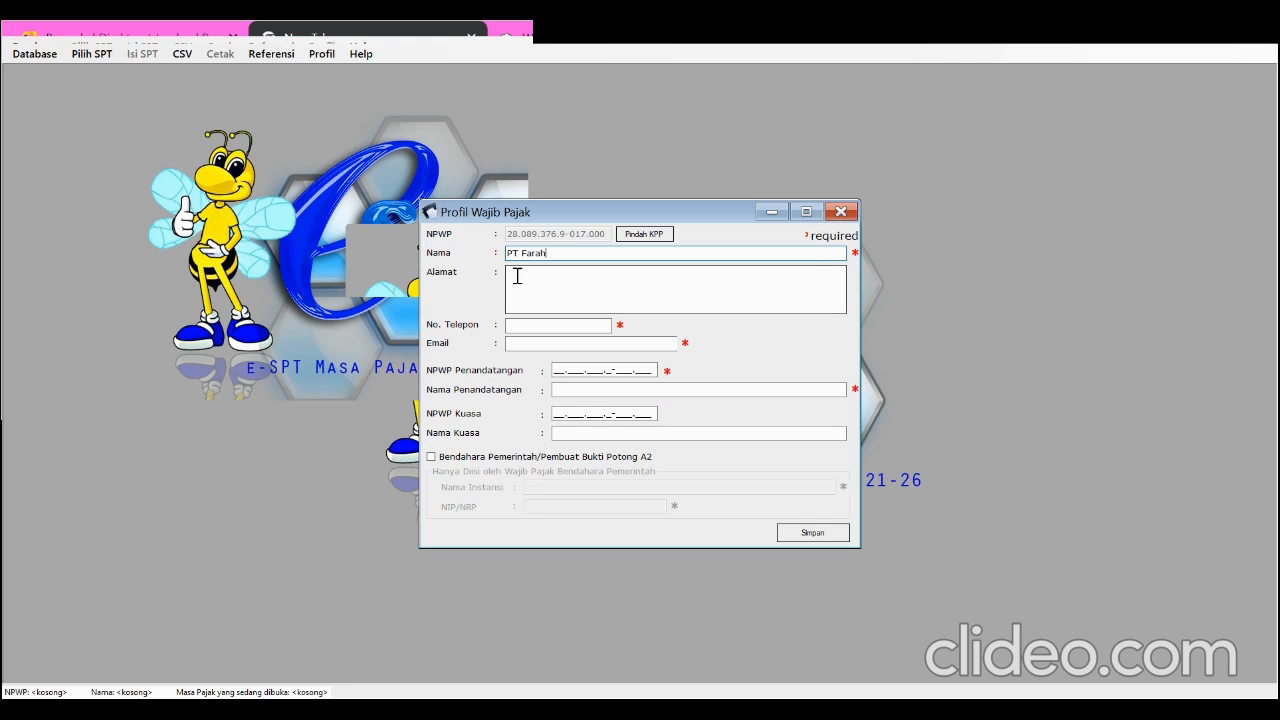
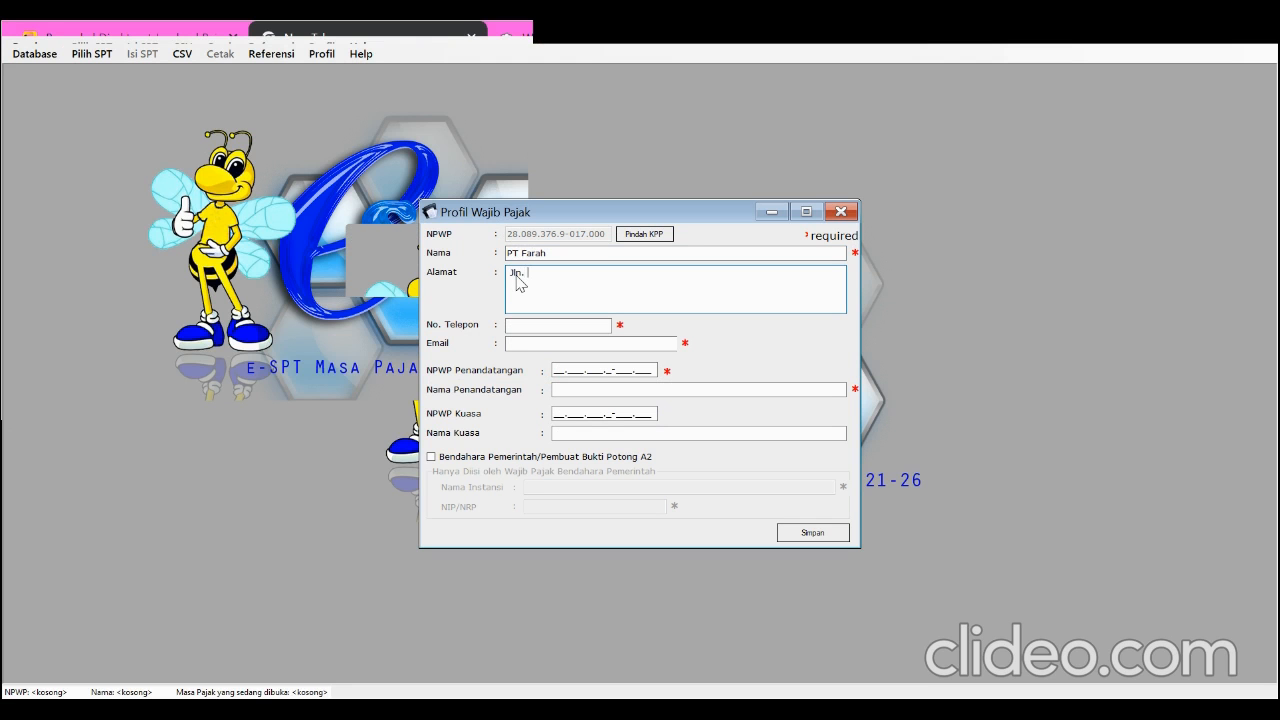
{"action": "left_click", "coordinate": [518, 322]}
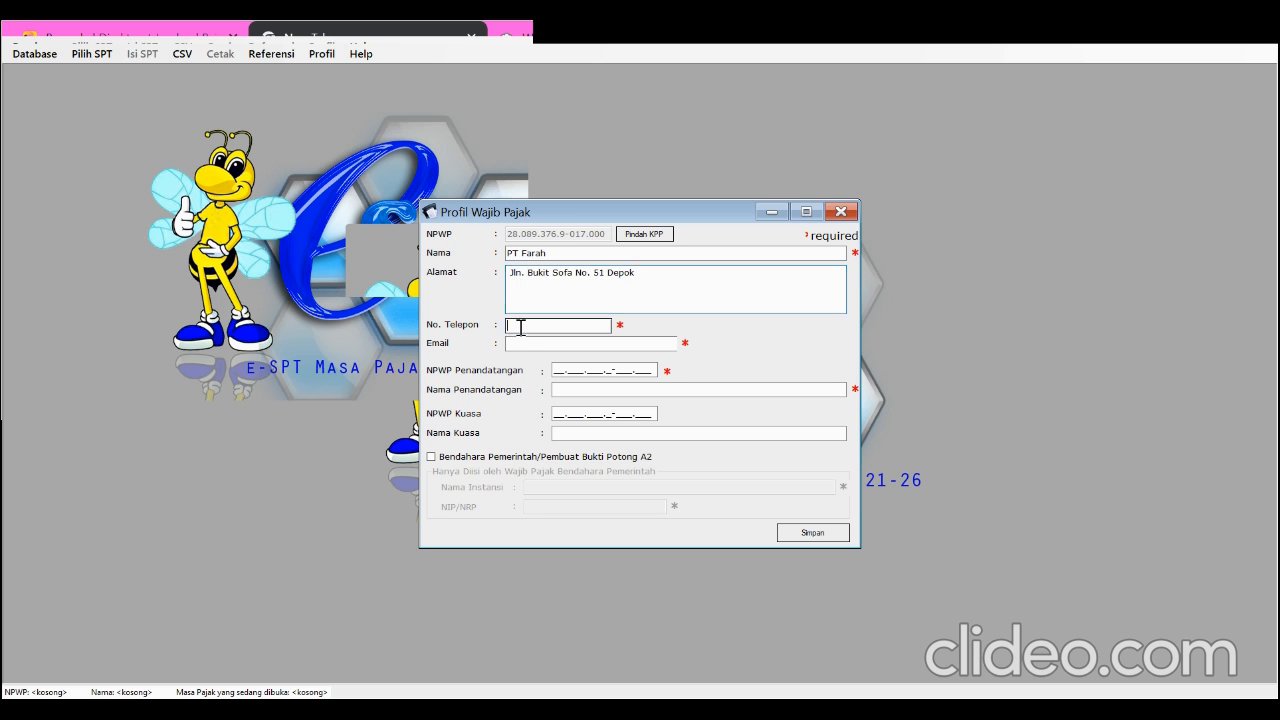
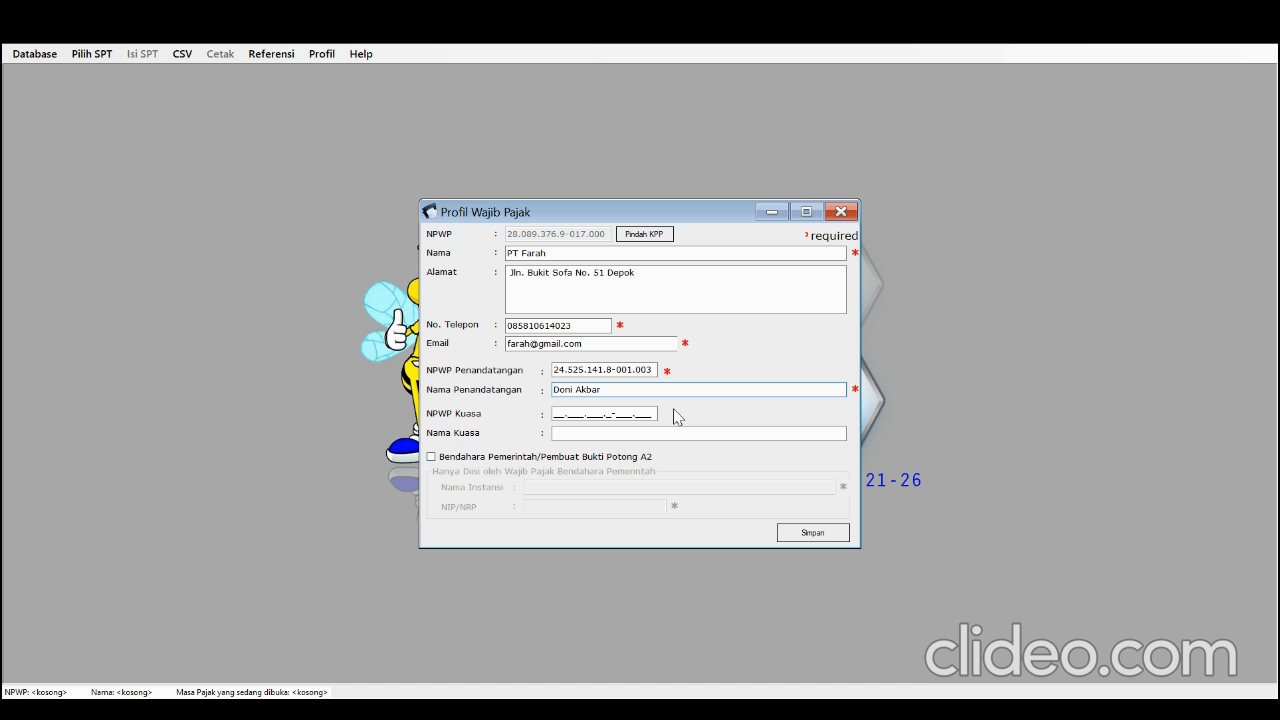
Fill in the company's phone number and e-mail plus the signatory's tax number and name, and save the taxpayer profile
{"action": "left_click", "coordinate": [813, 533]}
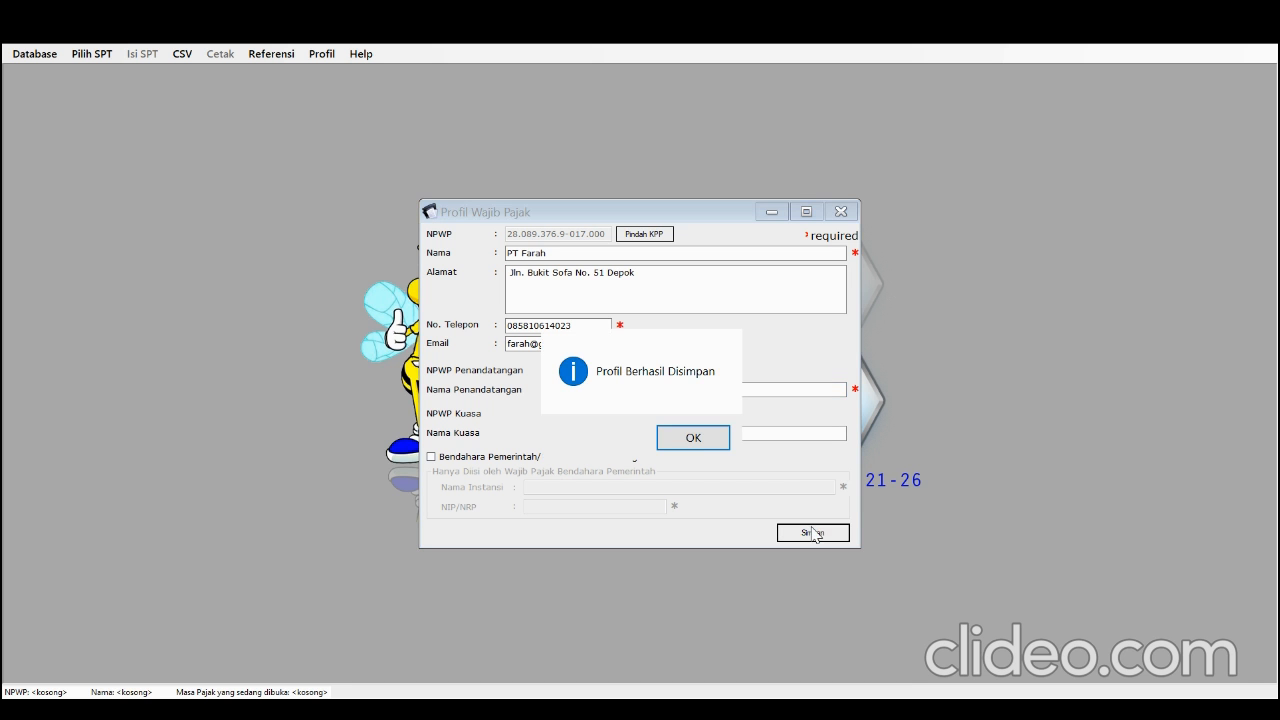
{"action": "left_click", "coordinate": [692, 440]}
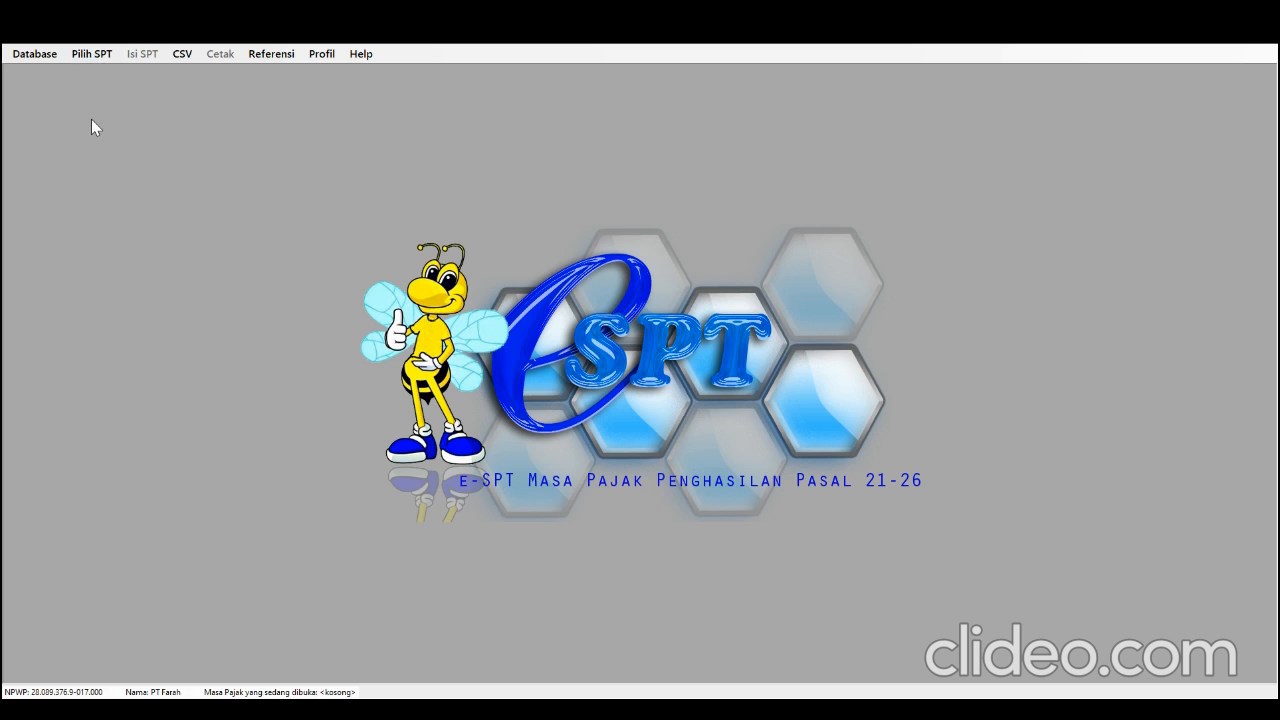
Create a new SPT for the tax period Desember 2021
{"action": "left_click", "coordinate": [87, 59]}
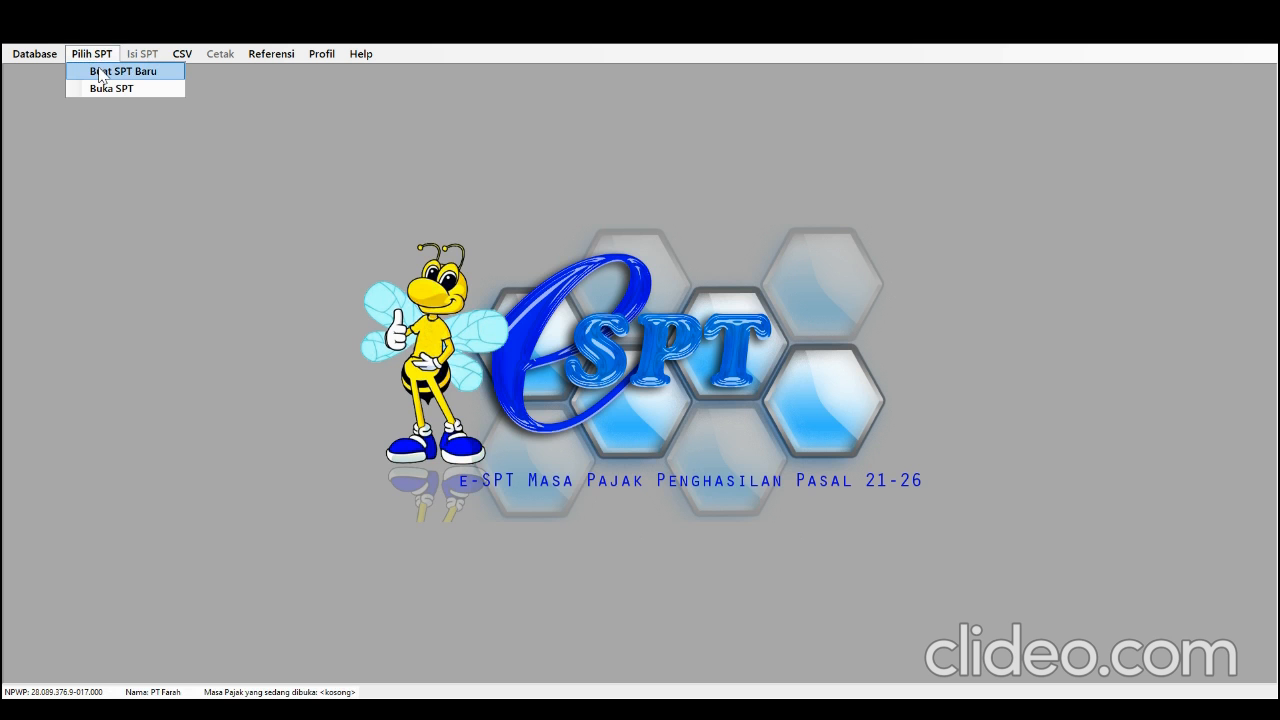
{"action": "left_click", "coordinate": [99, 71]}
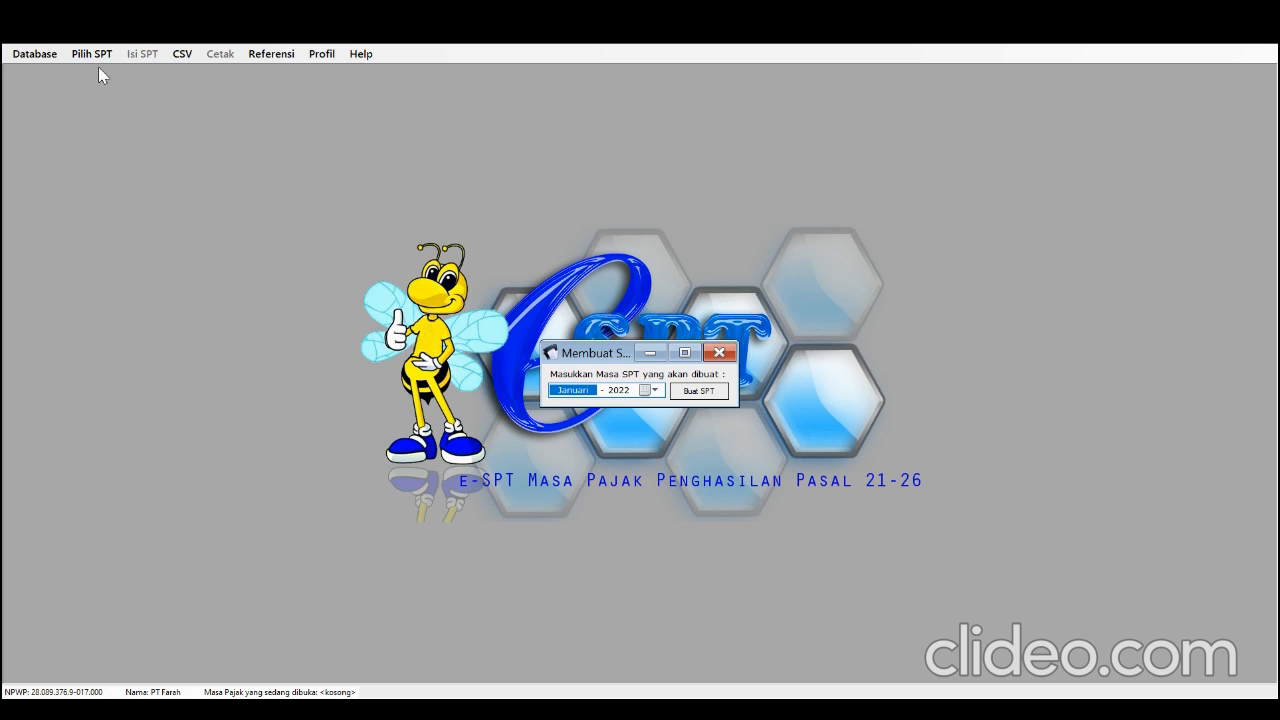
{"action": "left_click", "coordinate": [653, 391]}
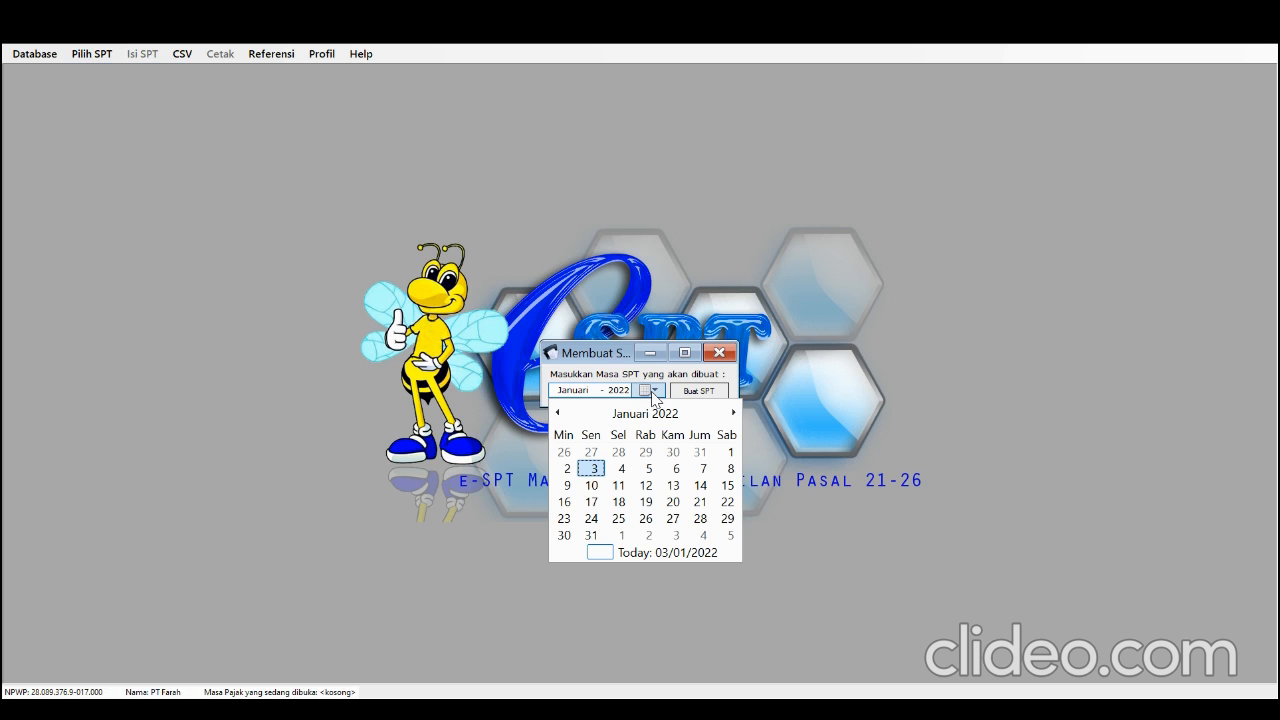
{"action": "left_click", "coordinate": [558, 414]}
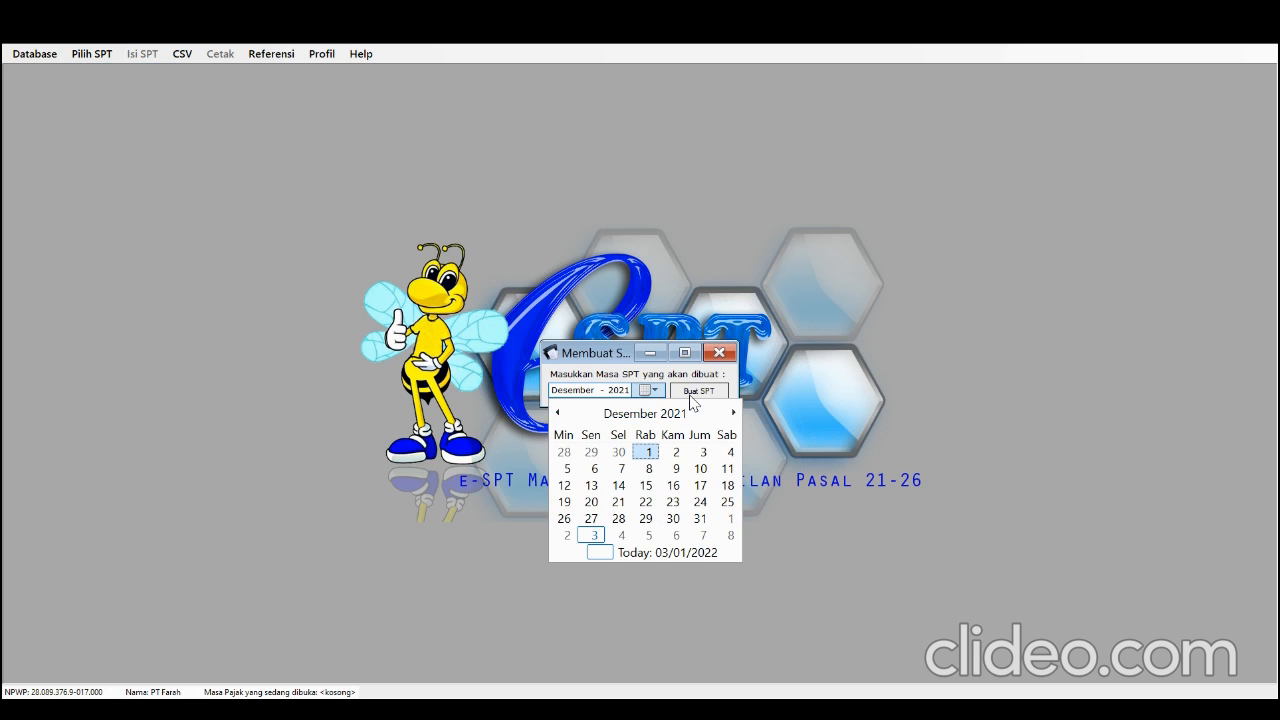
{"action": "left_click", "coordinate": [690, 400]}
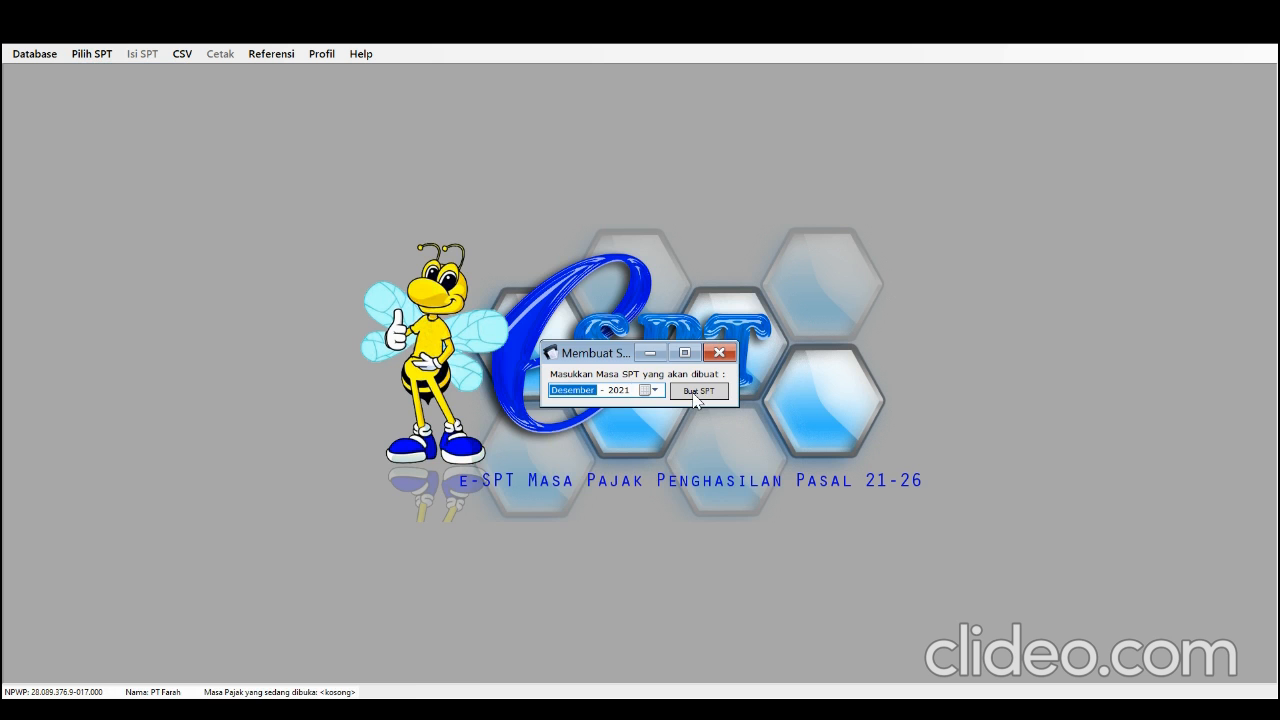
{"action": "left_click", "coordinate": [696, 396]}
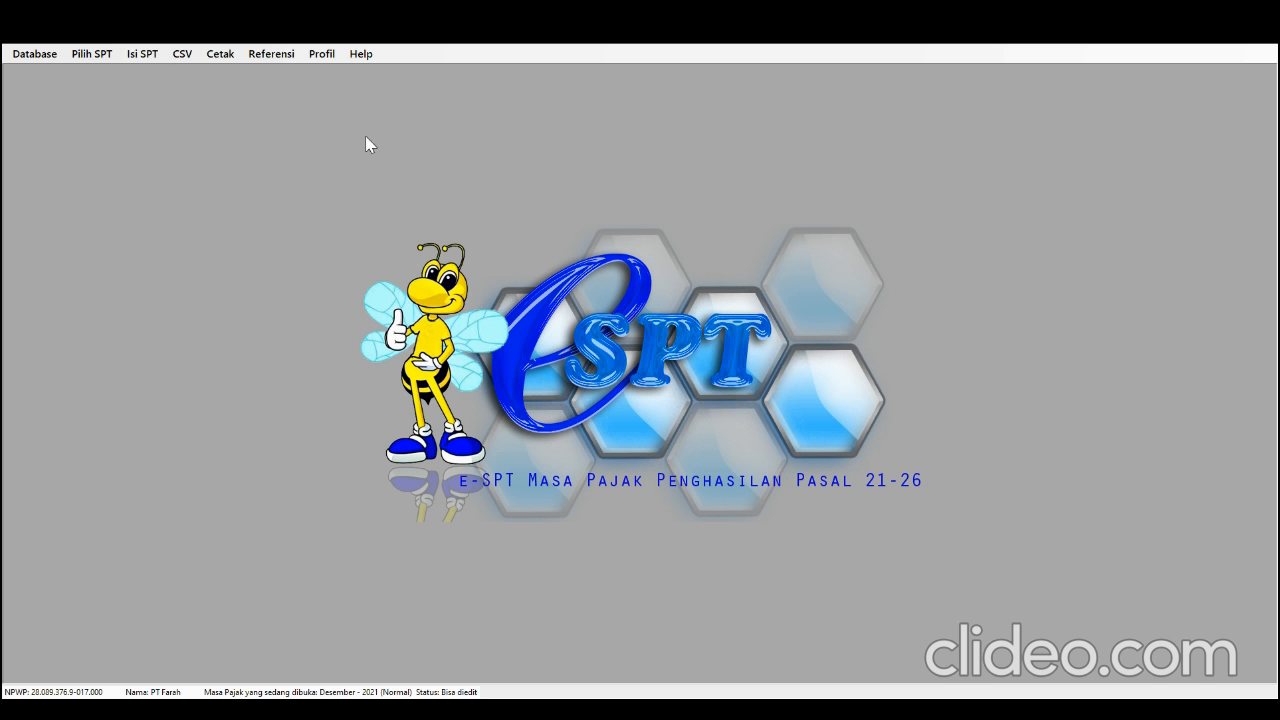
Open the Desember 2021 SPT, correction 0, from the list of available SPTs
{"action": "left_click", "coordinate": [115, 55]}
{"action": "left_click", "coordinate": [120, 89]}
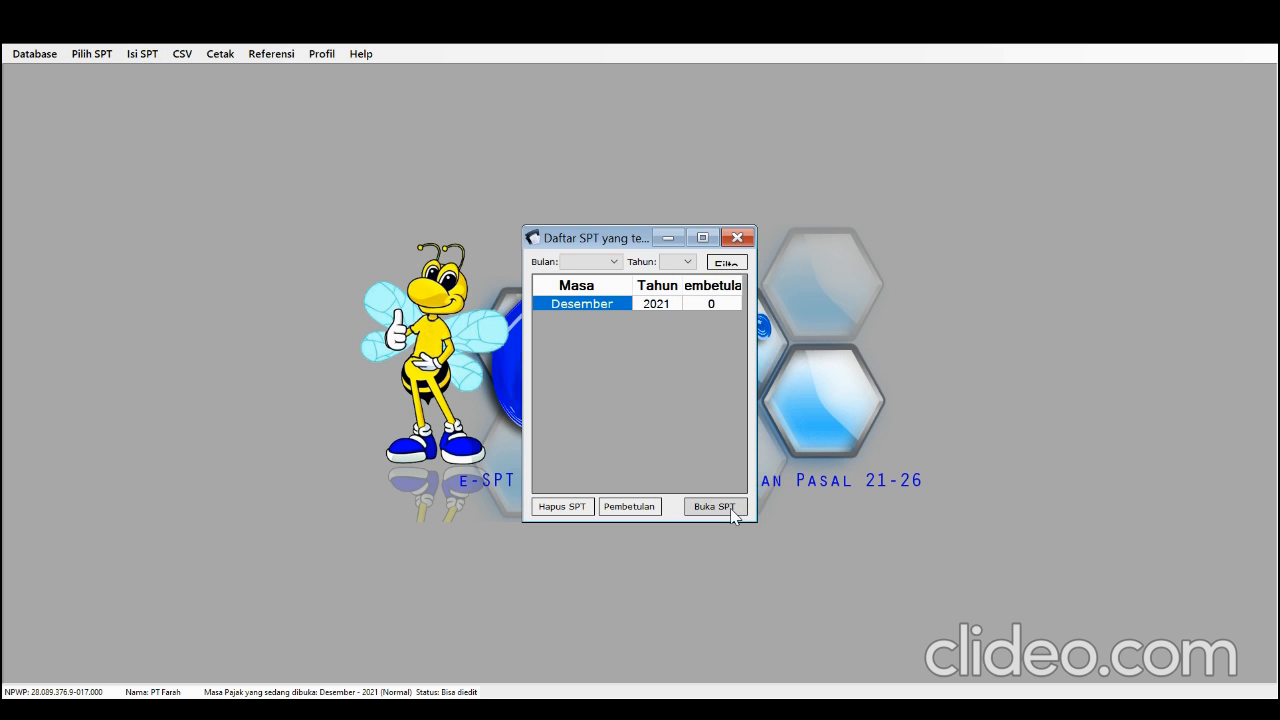
{"action": "left_click", "coordinate": [728, 507]}
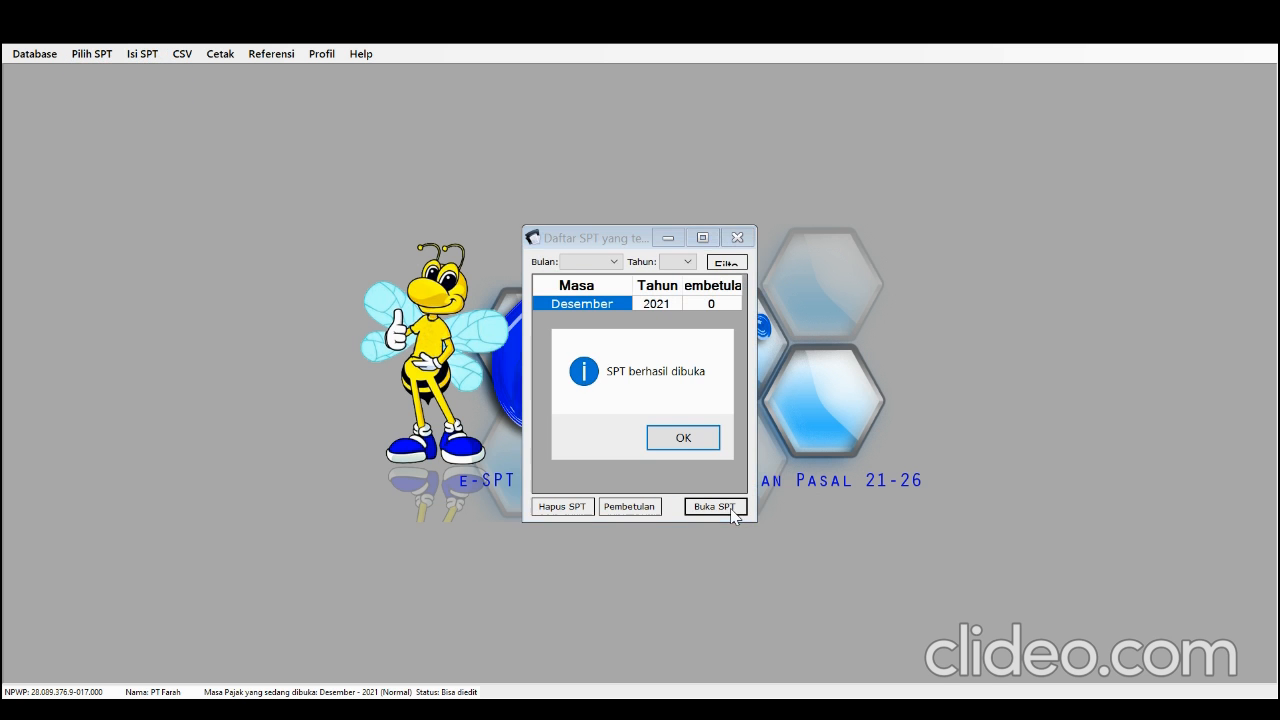
{"action": "left_click", "coordinate": [682, 441]}
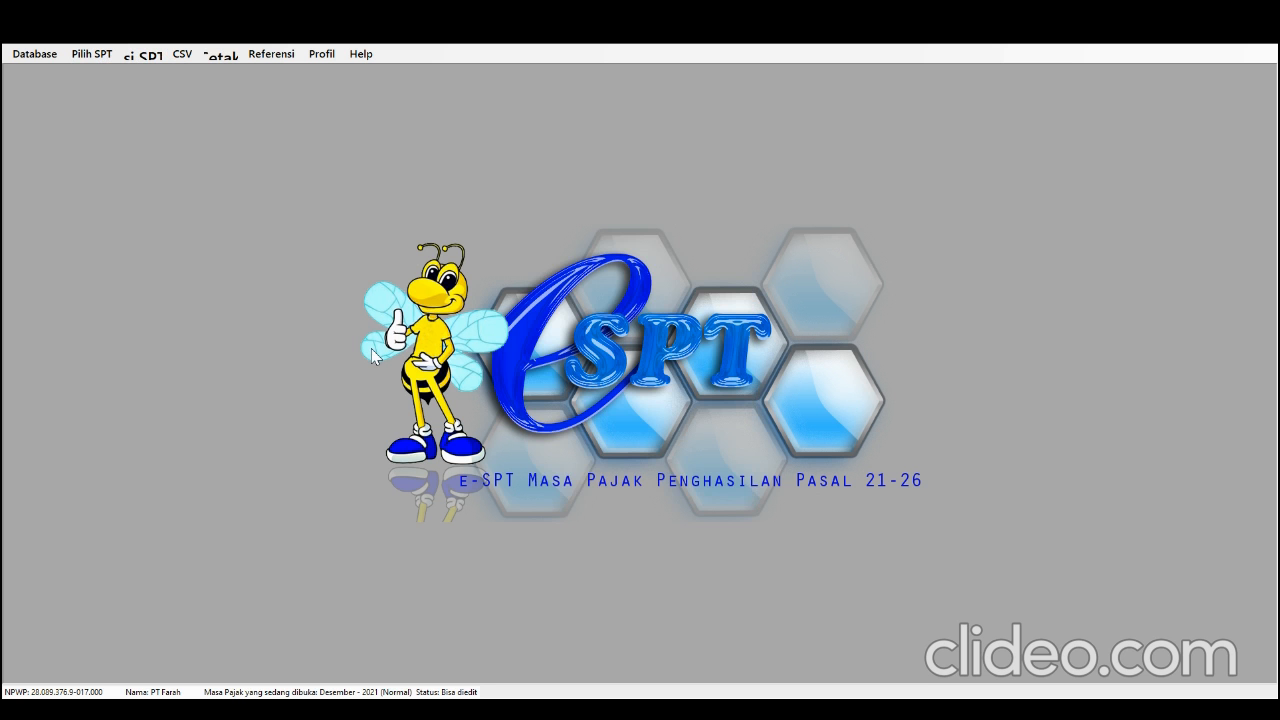
Import the Pegawai A1 reference data from 1721_refpegawaiA1.csv in D:\PT Farah
{"action": "left_click", "coordinate": [178, 57]}
{"action": "mouse_move", "coordinate": [212, 94]}
{"action": "mouse_move", "coordinate": [326, 97]}
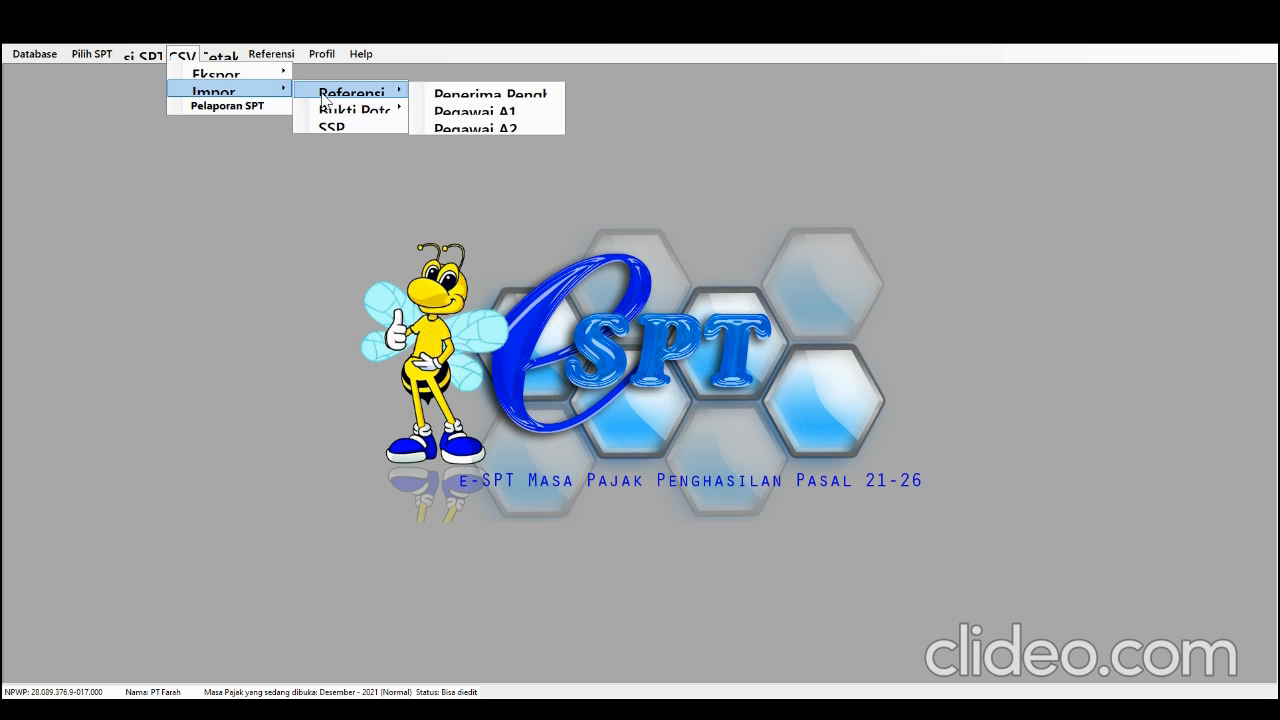
{"action": "left_click", "coordinate": [452, 111]}
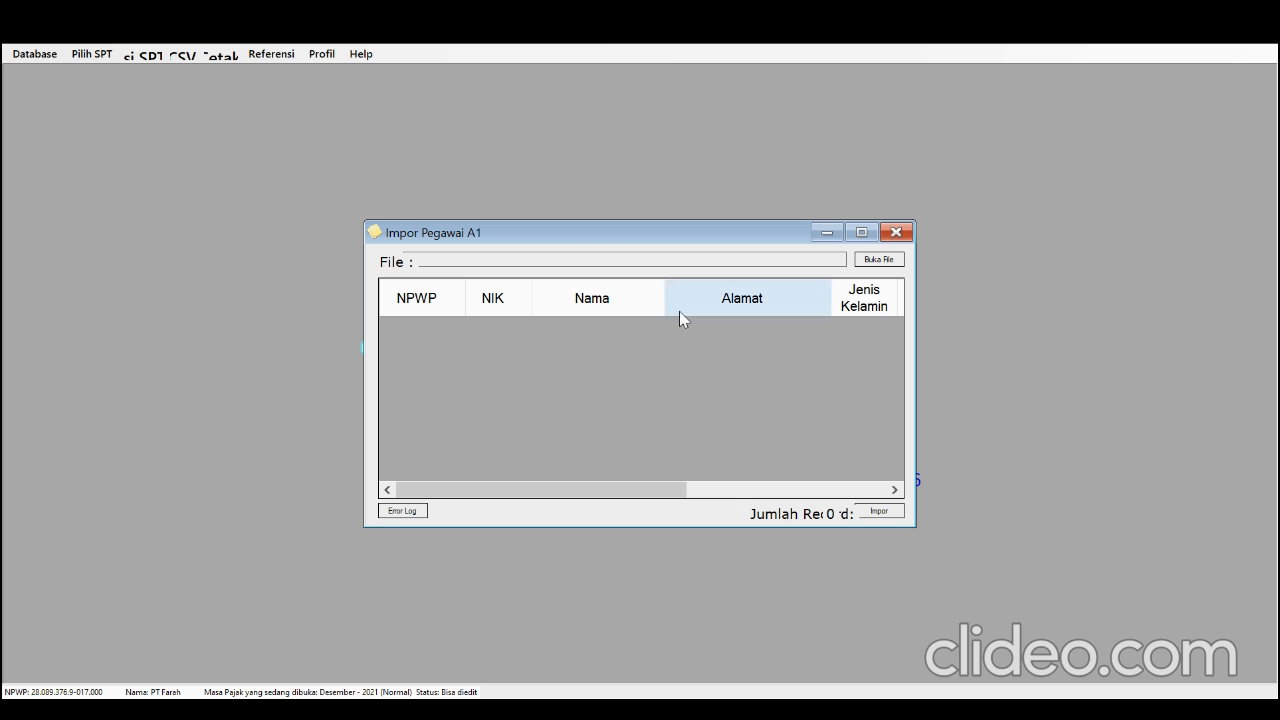
{"action": "left_click", "coordinate": [879, 259]}
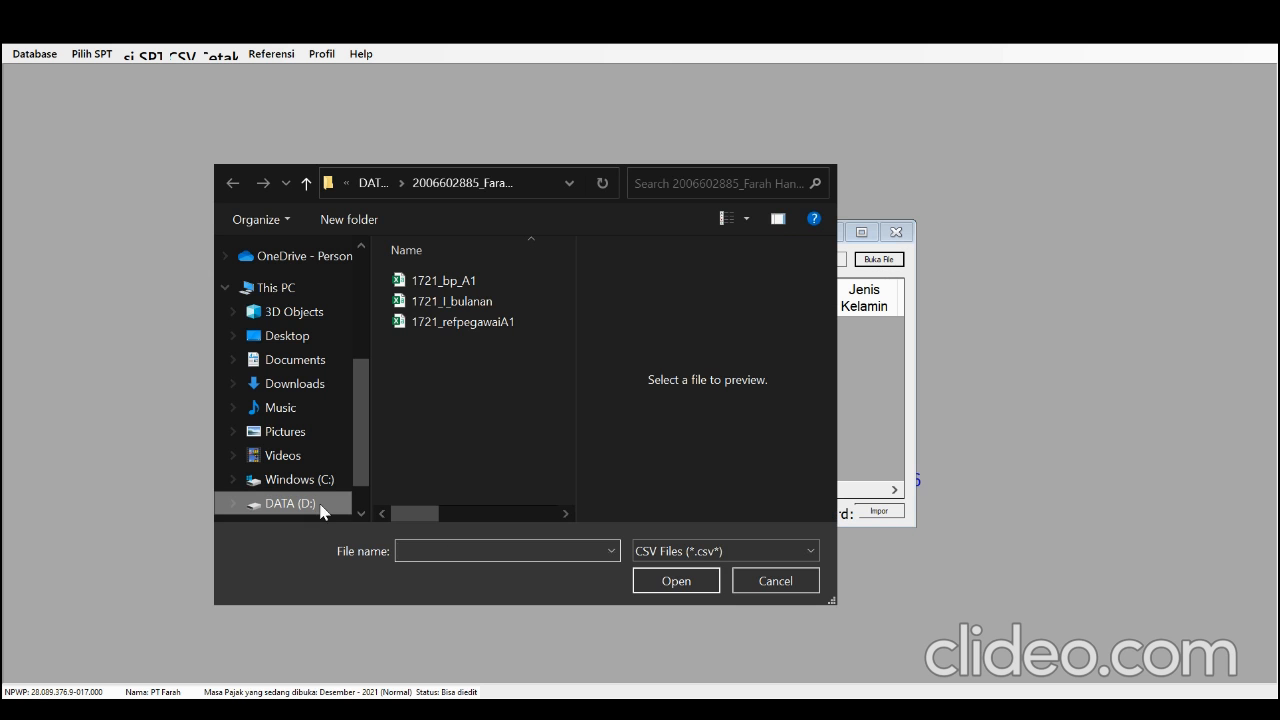
{"action": "left_click", "coordinate": [290, 503]}
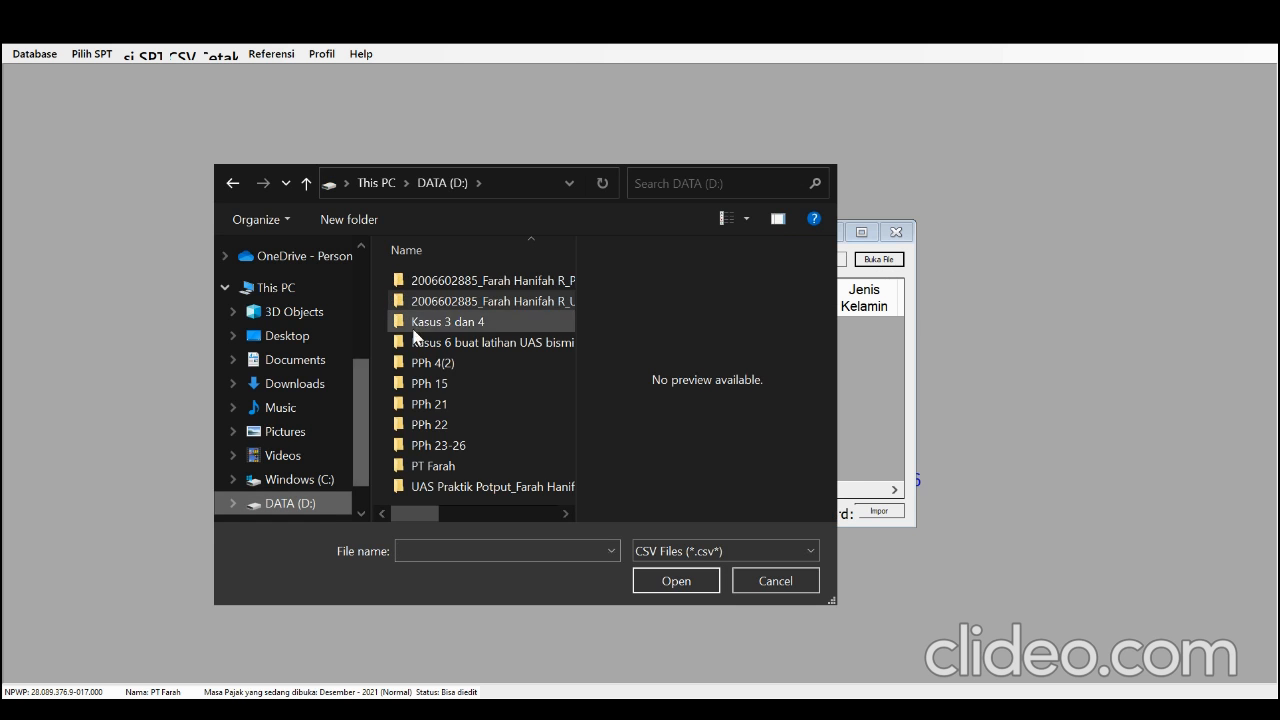
{"action": "double_click", "coordinate": [448, 466]}
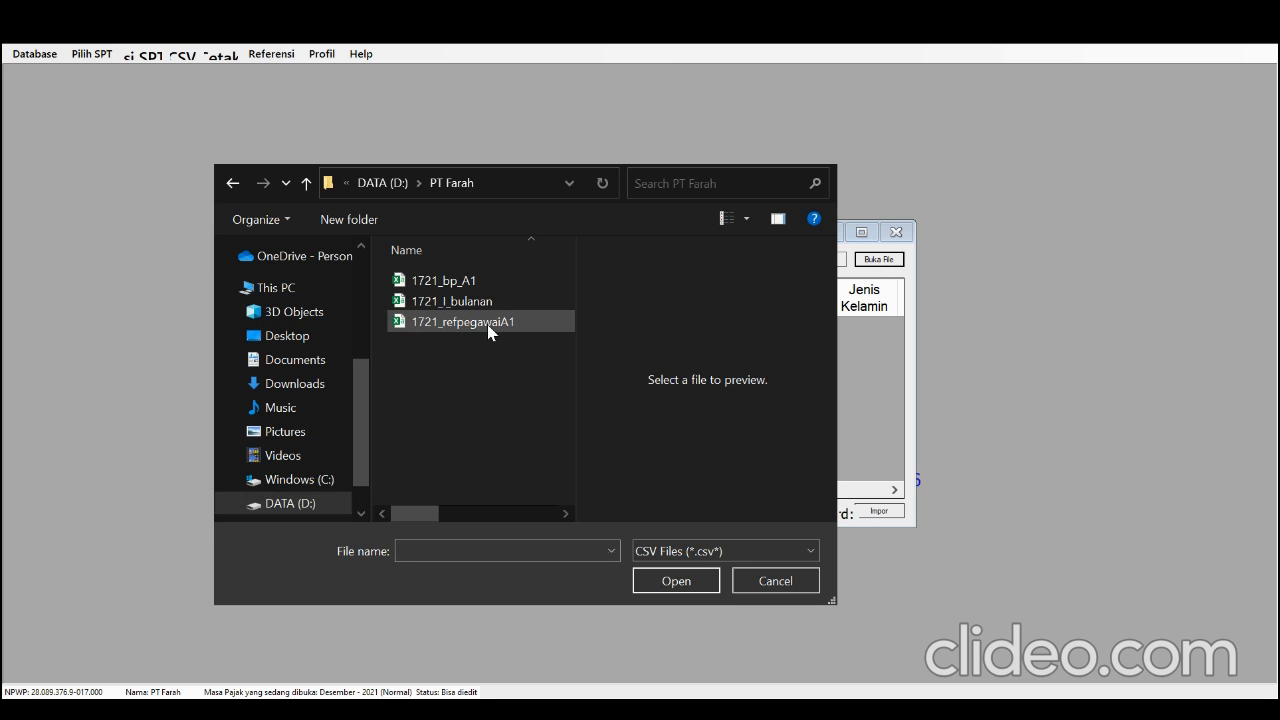
{"action": "double_click", "coordinate": [488, 322]}
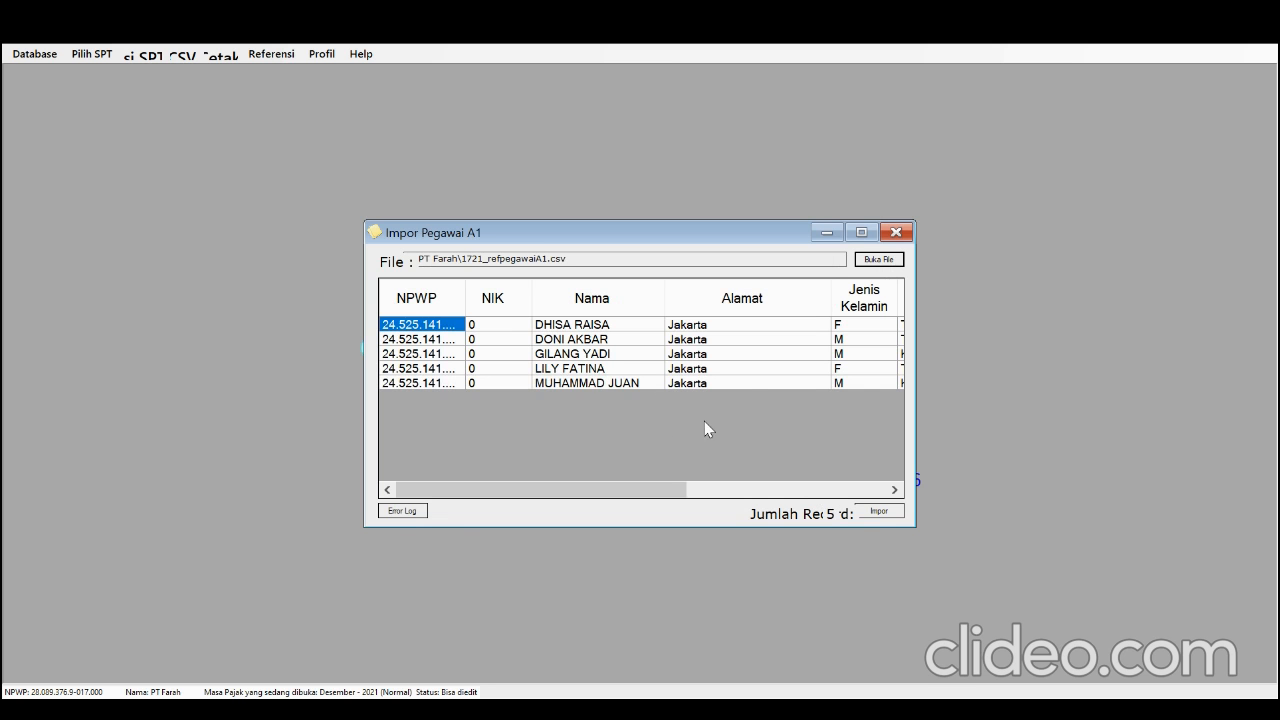
{"action": "left_click", "coordinate": [868, 511]}
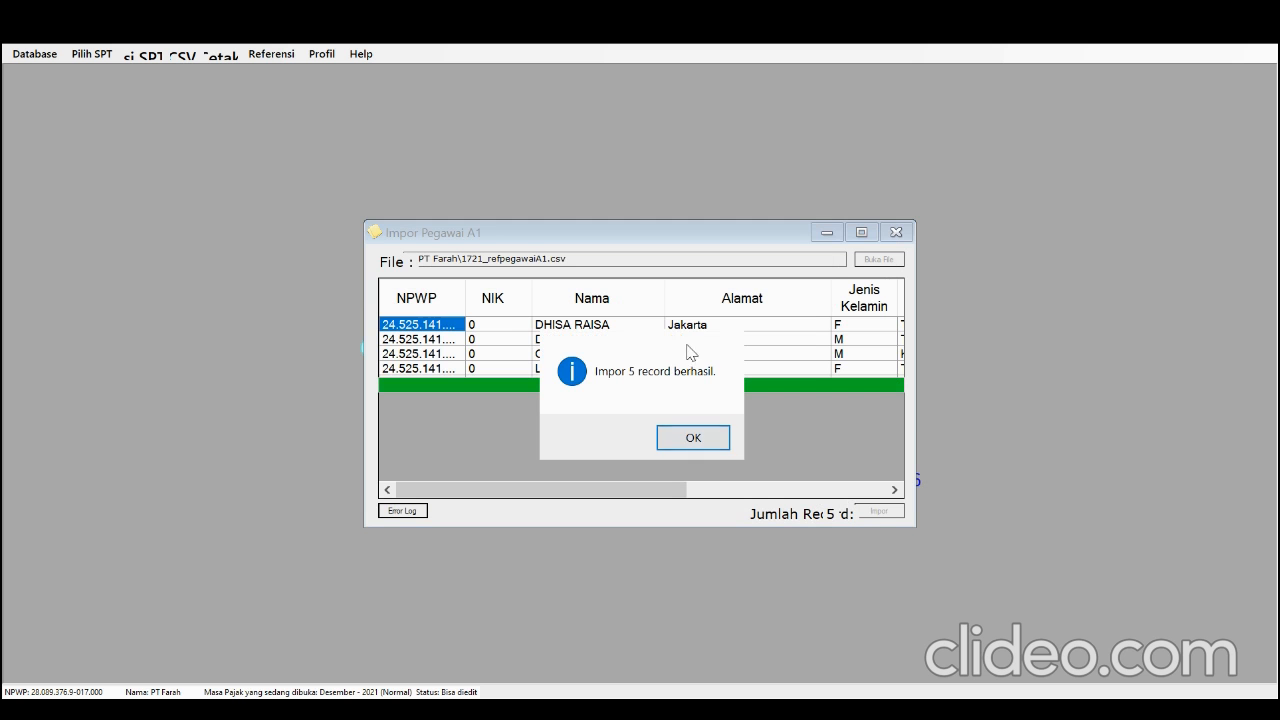
{"action": "left_click", "coordinate": [695, 439]}
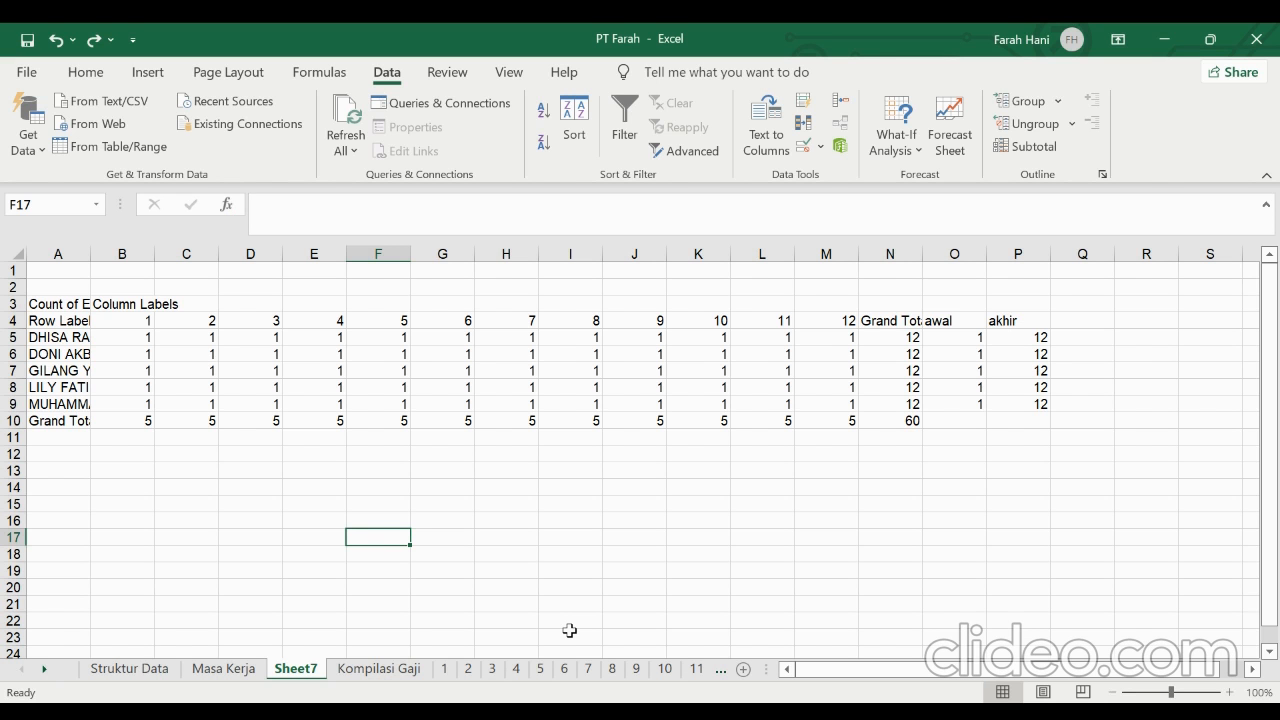
In the PT Farah workbook in Excel, sort rows 5 to 9 of Sheet7 by Column P, Smallest to Largest, without headers
{"action": "left_click", "coordinate": [242, 670]}
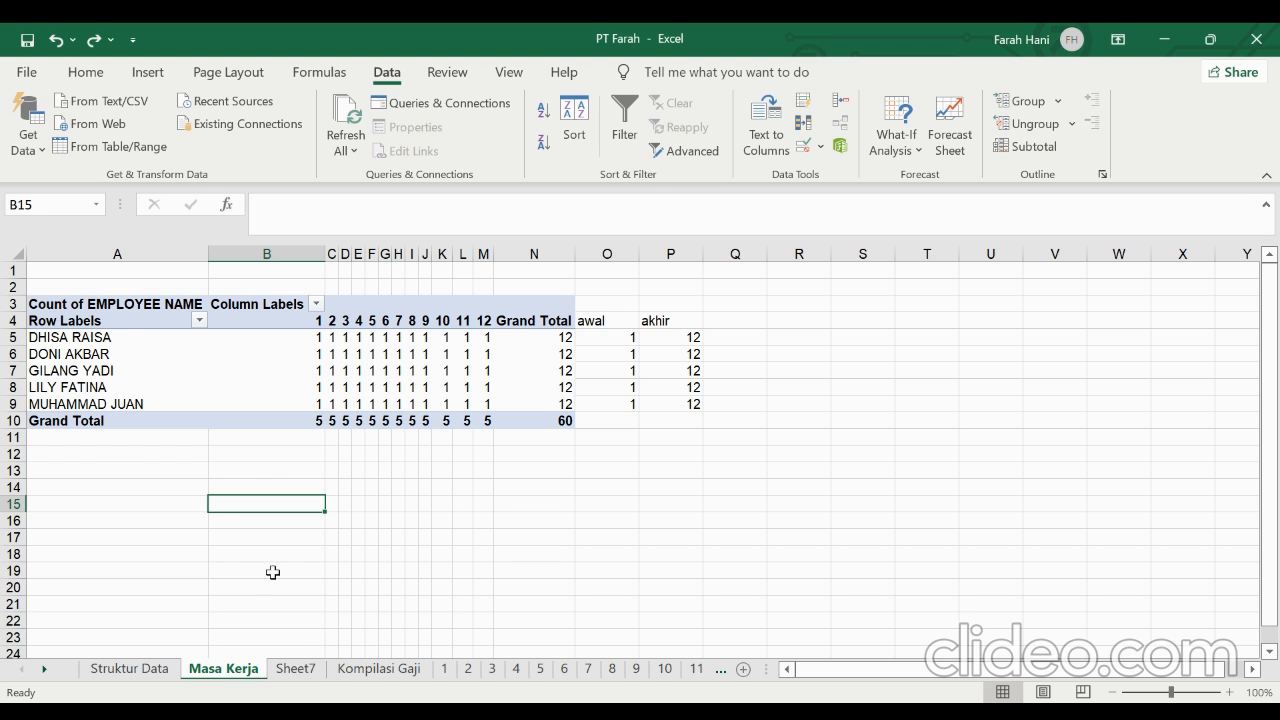
{"action": "left_click", "coordinate": [297, 670]}
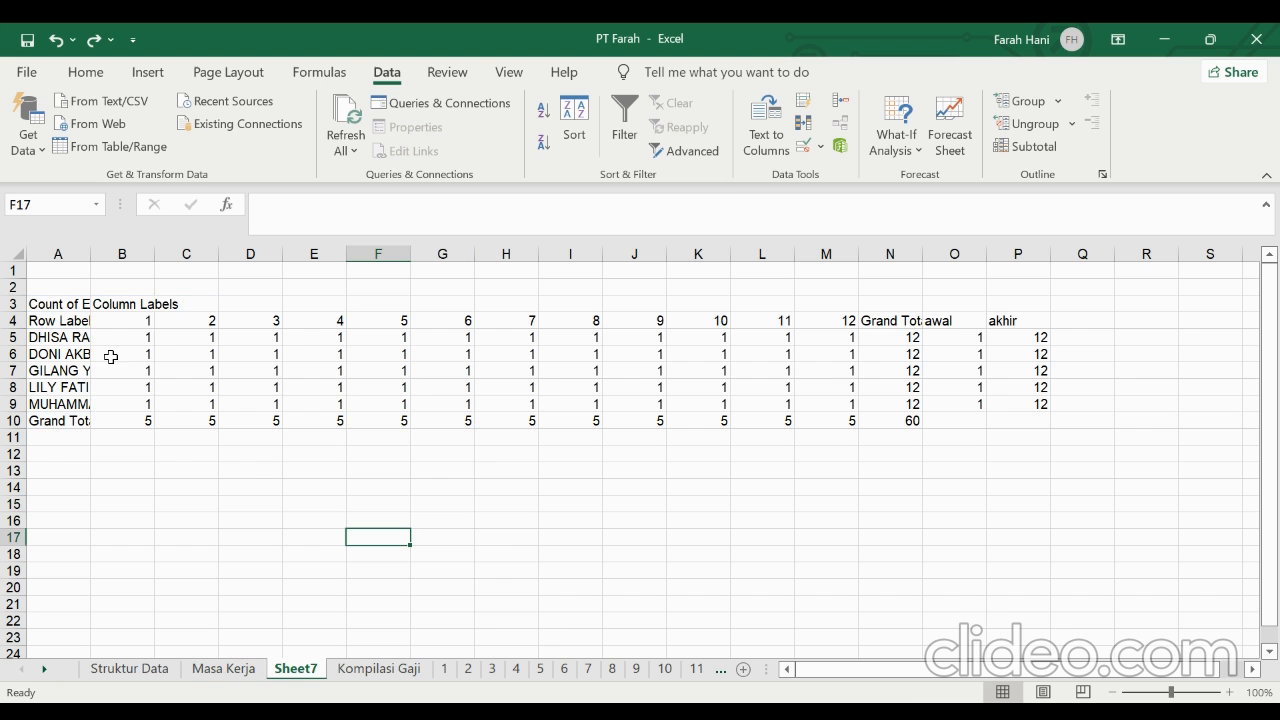
{"action": "left_click", "coordinate": [20, 337]}
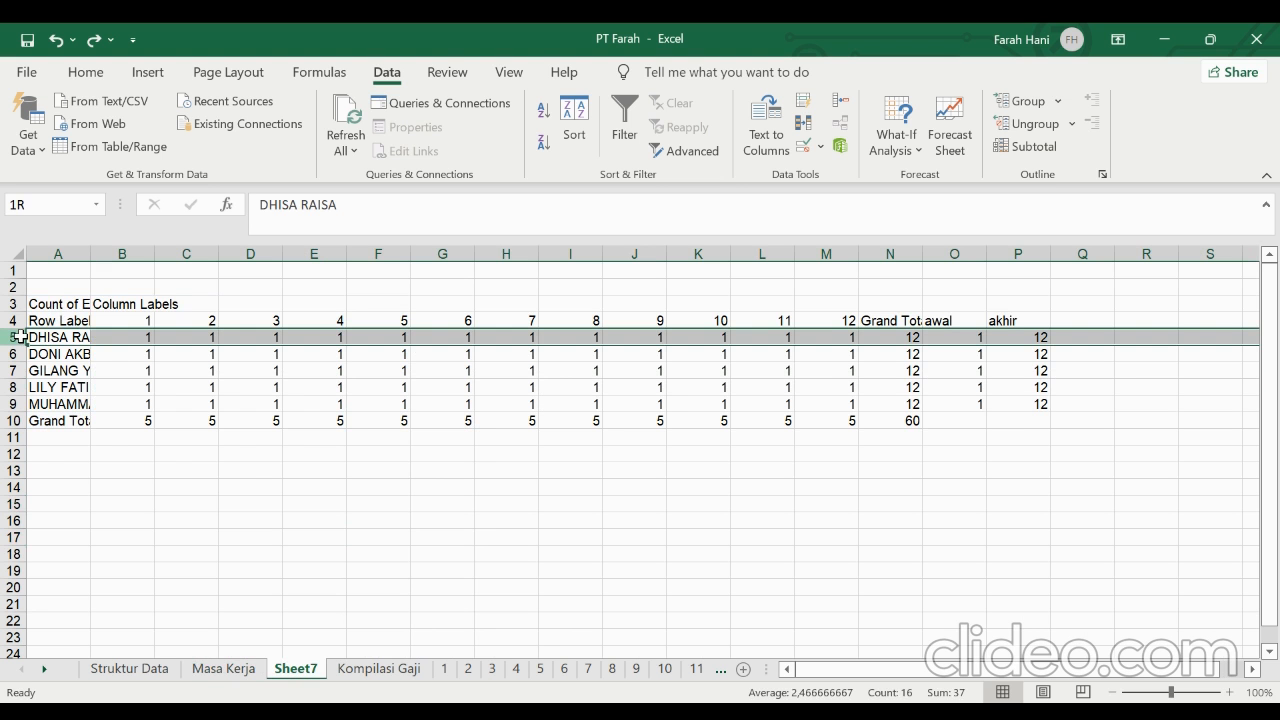
{"action": "left_click_drag", "start_coordinate": [20, 337], "coordinate": [22, 400]}
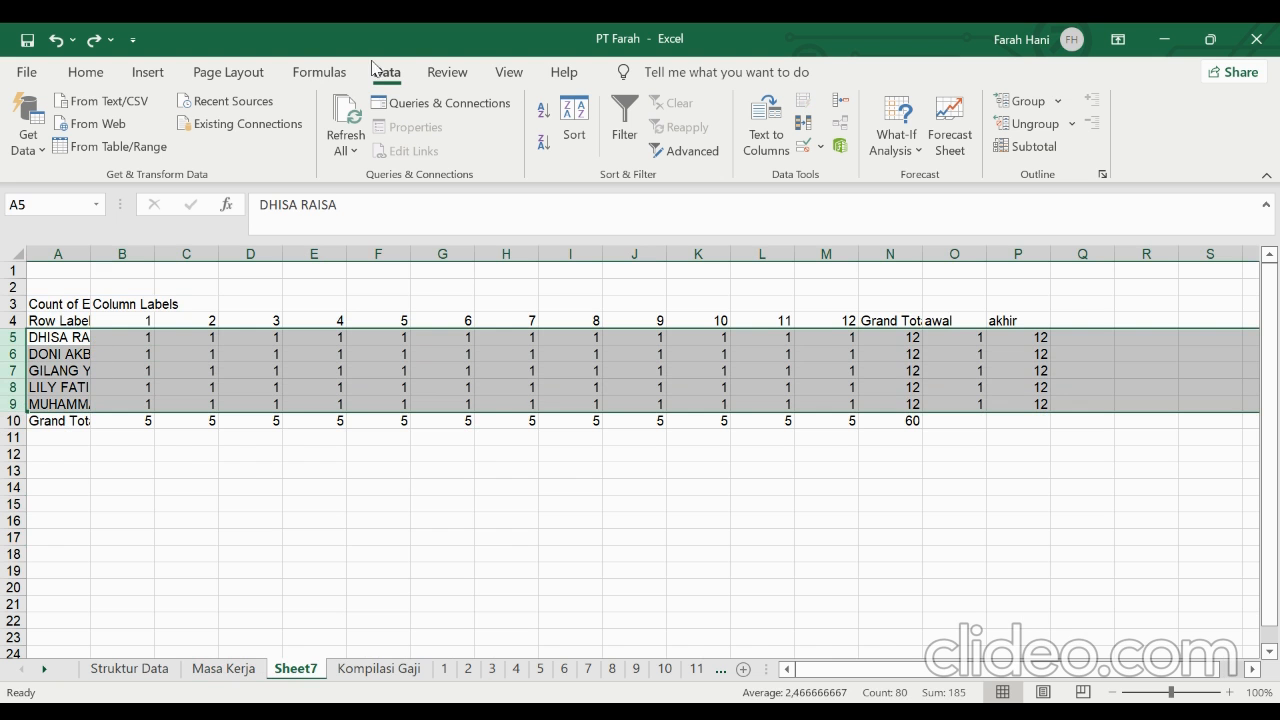
{"action": "left_click", "coordinate": [574, 125]}
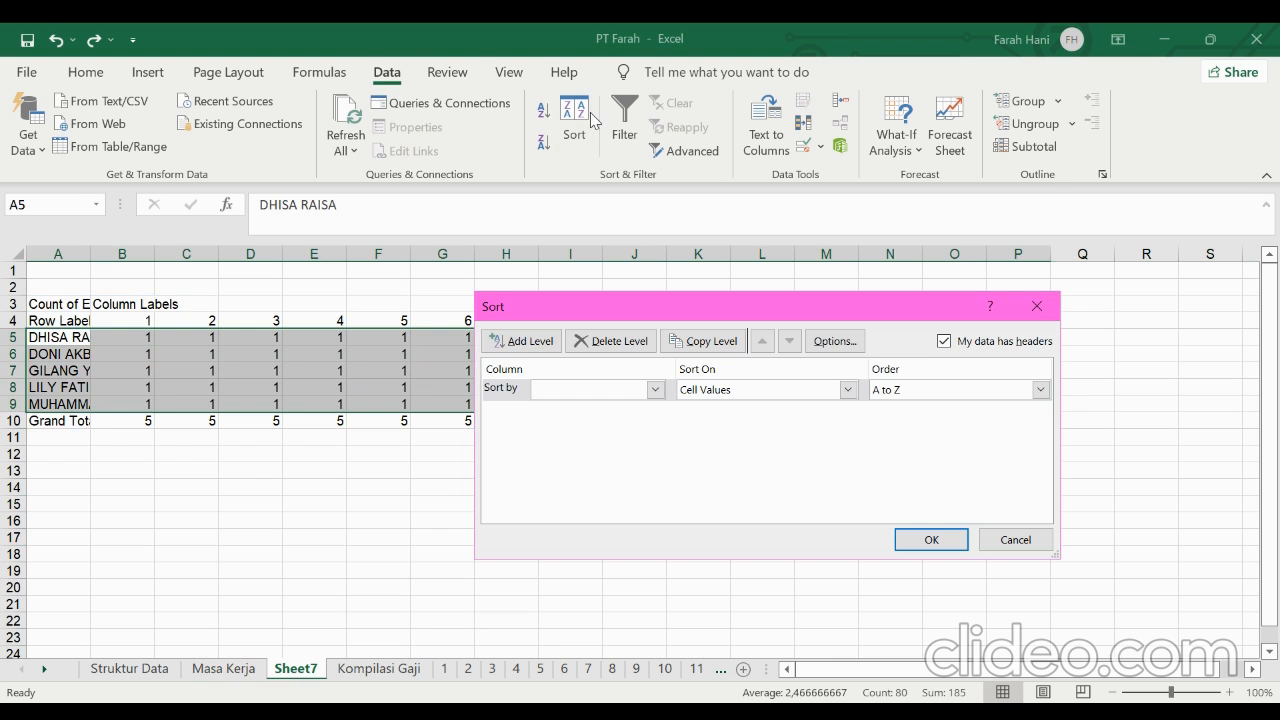
{"action": "left_click", "coordinate": [945, 343]}
{"action": "left_click", "coordinate": [563, 568]}
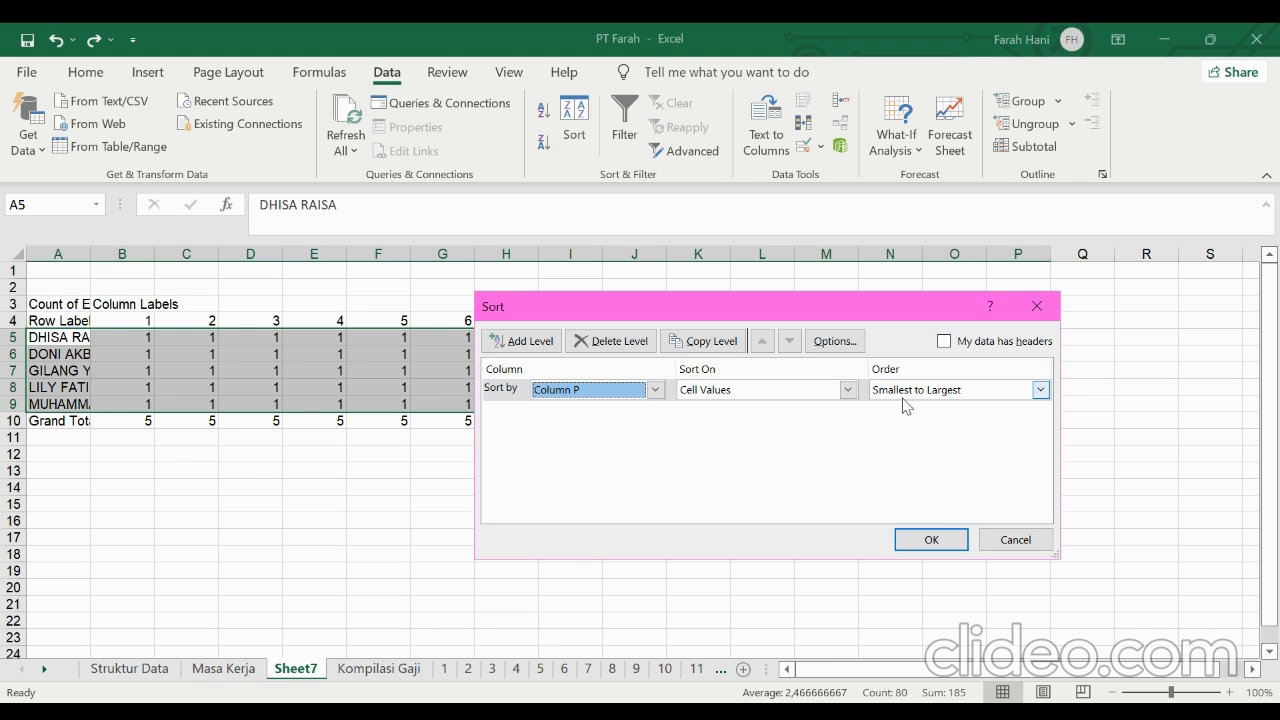
{"action": "left_click", "coordinate": [928, 538]}
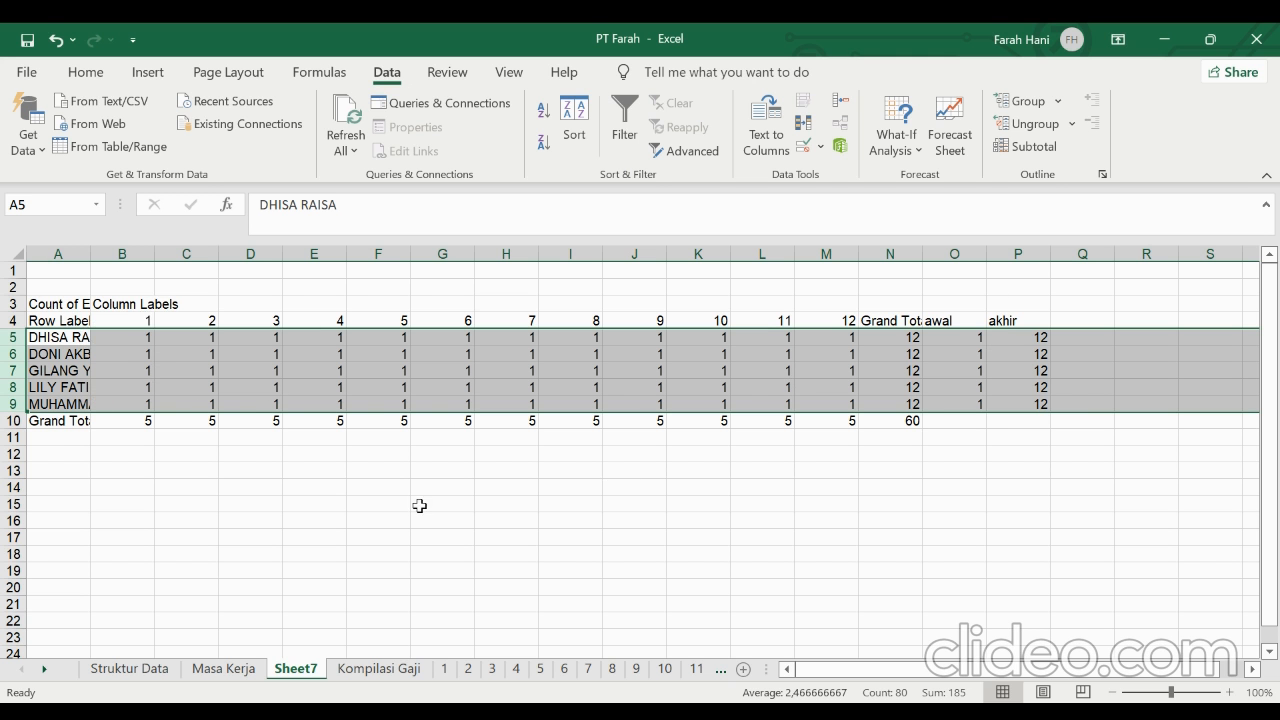
Create a PivotTable on a new sheet from the Kompilasi Gaji salary table, starting at header cell A6 and ending at row 66
{"action": "left_click", "coordinate": [724, 602]}
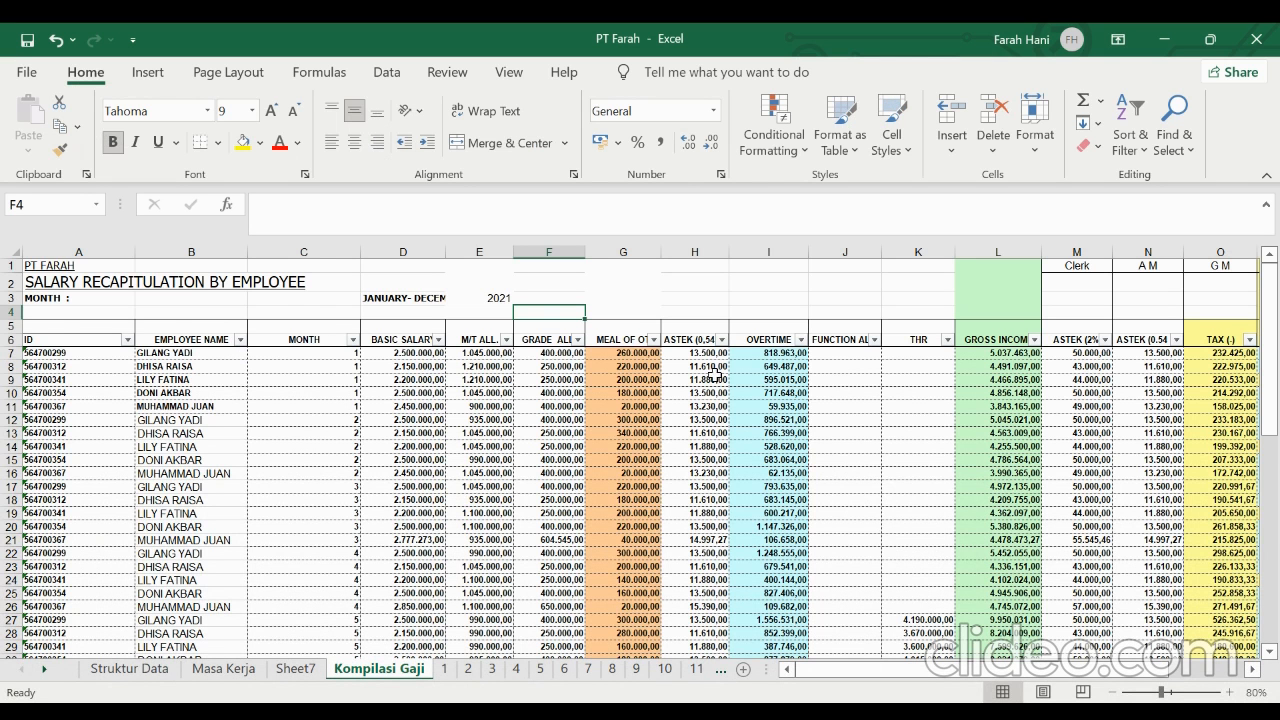
{"action": "left_click", "coordinate": [152, 82]}
{"action": "left_click", "coordinate": [38, 113]}
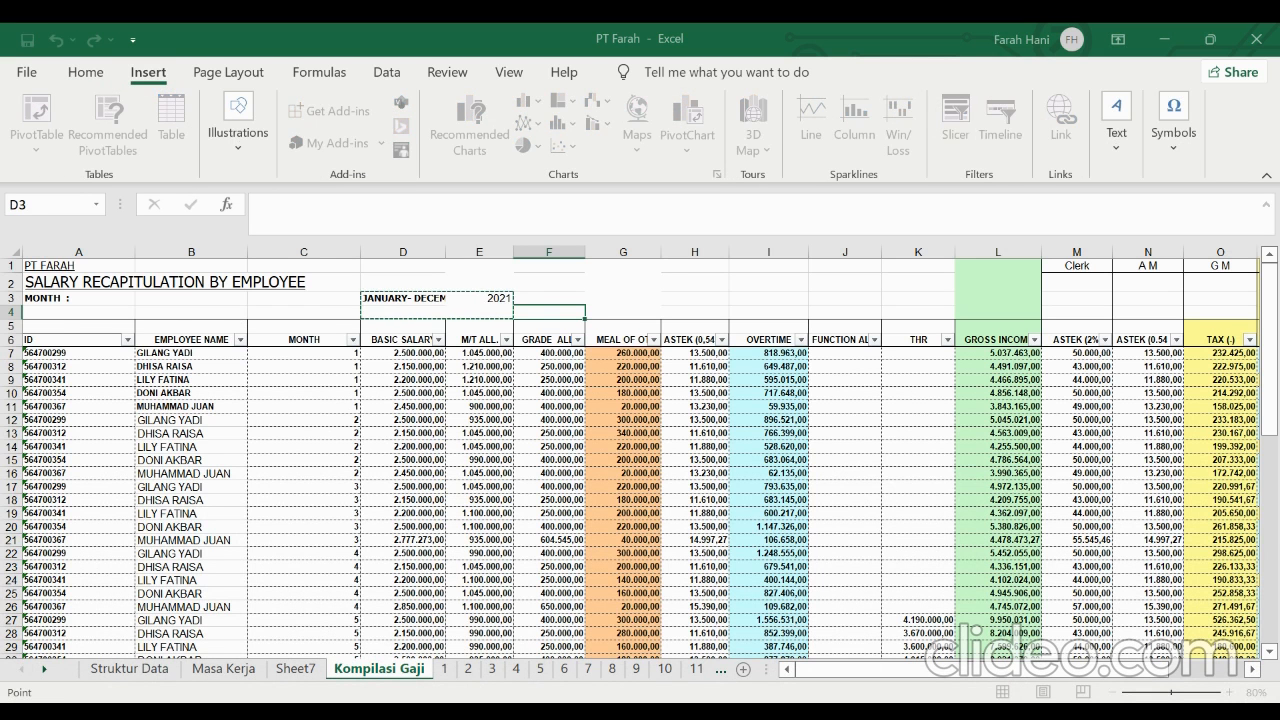
{"action": "left_click", "coordinate": [84, 345]}
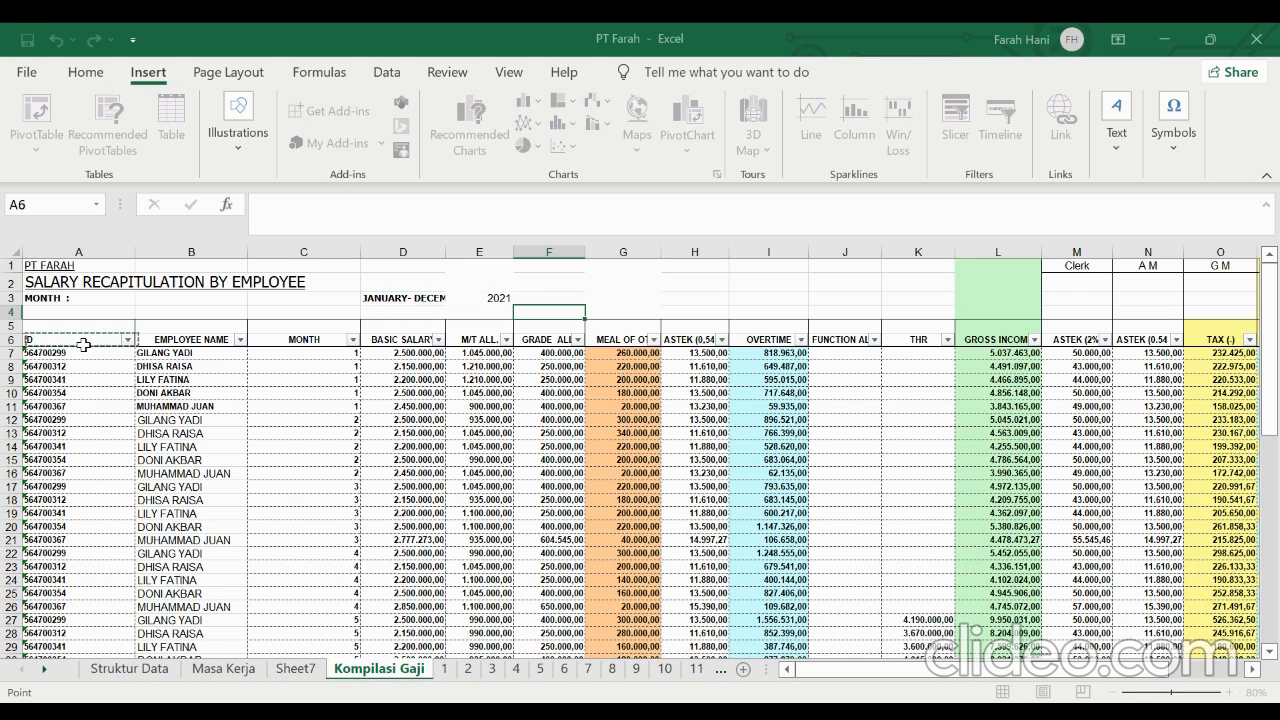
{"action": "left_click_drag", "start_coordinate": [84, 345], "coordinate": [1148, 660]}
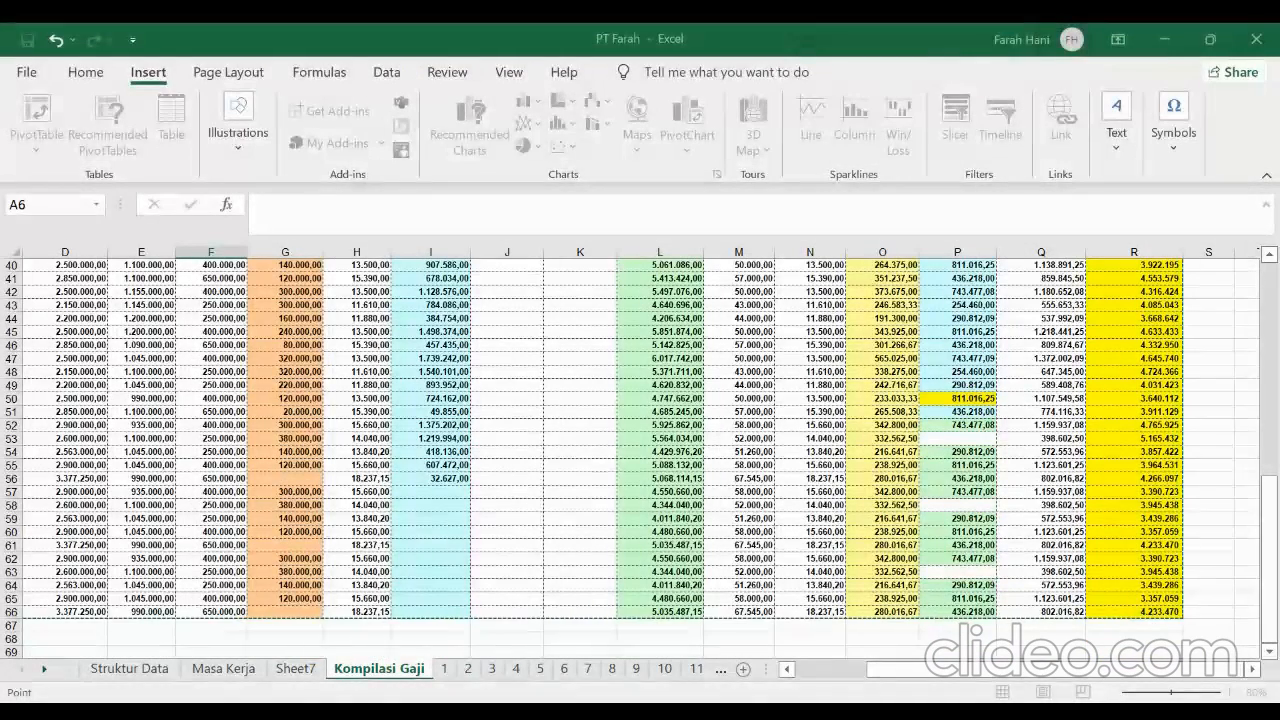
{"action": "key", "text": "Escape"}
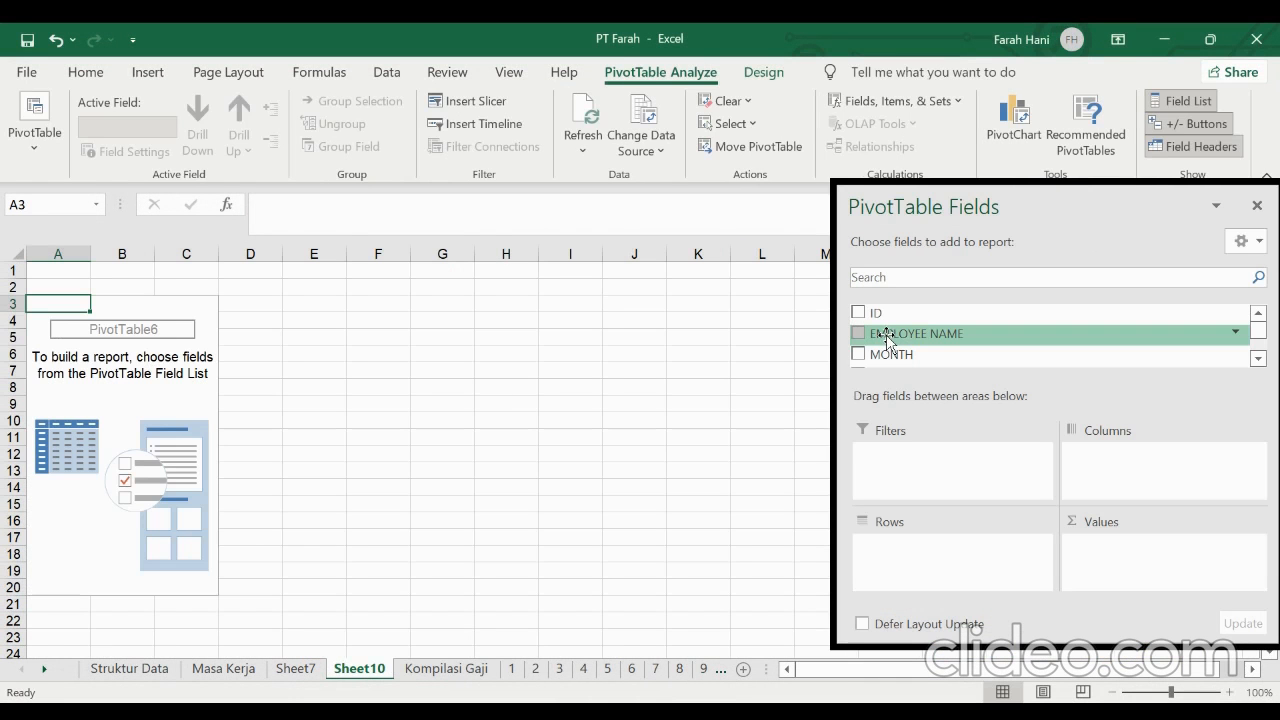
Put EMPLOYEE NAME in the PivotTable's rows and add BASIC SALARY, M/T ALL. and GRADE ALL. as values
{"action": "left_click_drag", "start_coordinate": [886, 340], "coordinate": [928, 556]}
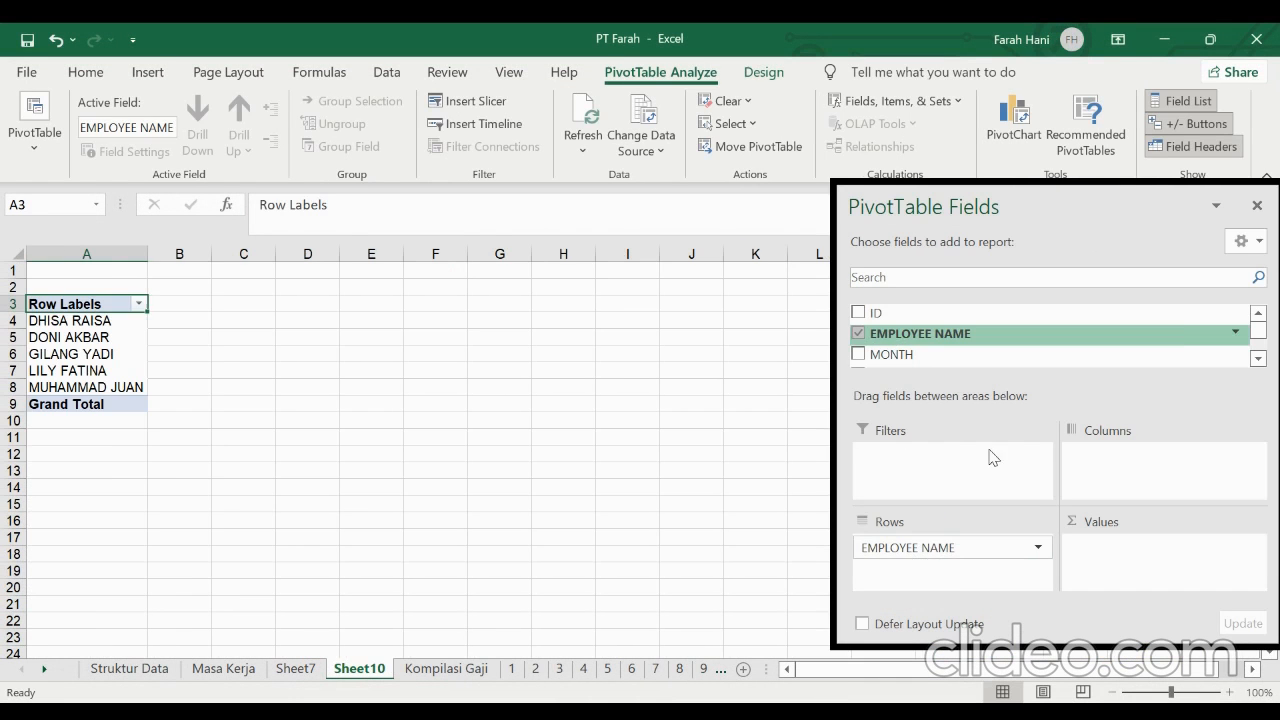
{"action": "left_click", "coordinate": [1258, 358]}
{"action": "left_click", "coordinate": [1258, 358]}
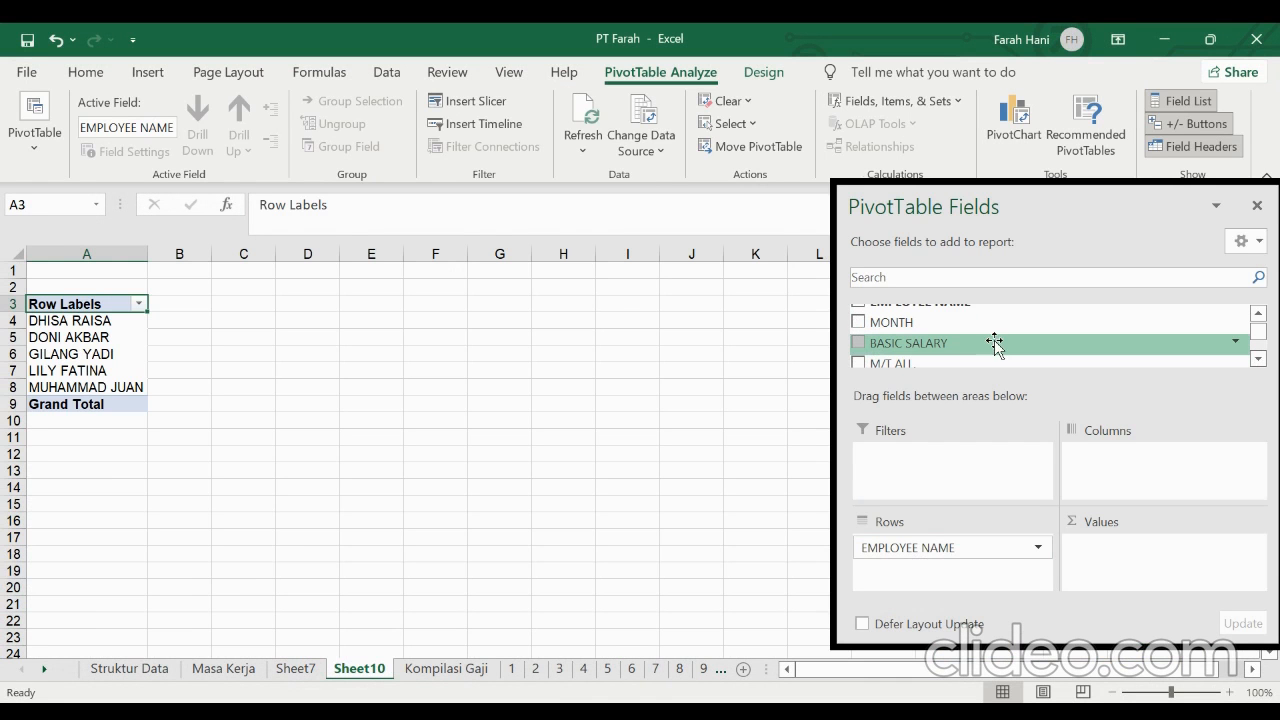
{"action": "left_click_drag", "start_coordinate": [980, 346], "coordinate": [1136, 586]}
{"action": "left_click_drag", "start_coordinate": [930, 350], "coordinate": [1134, 594]}
{"action": "left_click_drag", "start_coordinate": [920, 365], "coordinate": [1120, 592]}
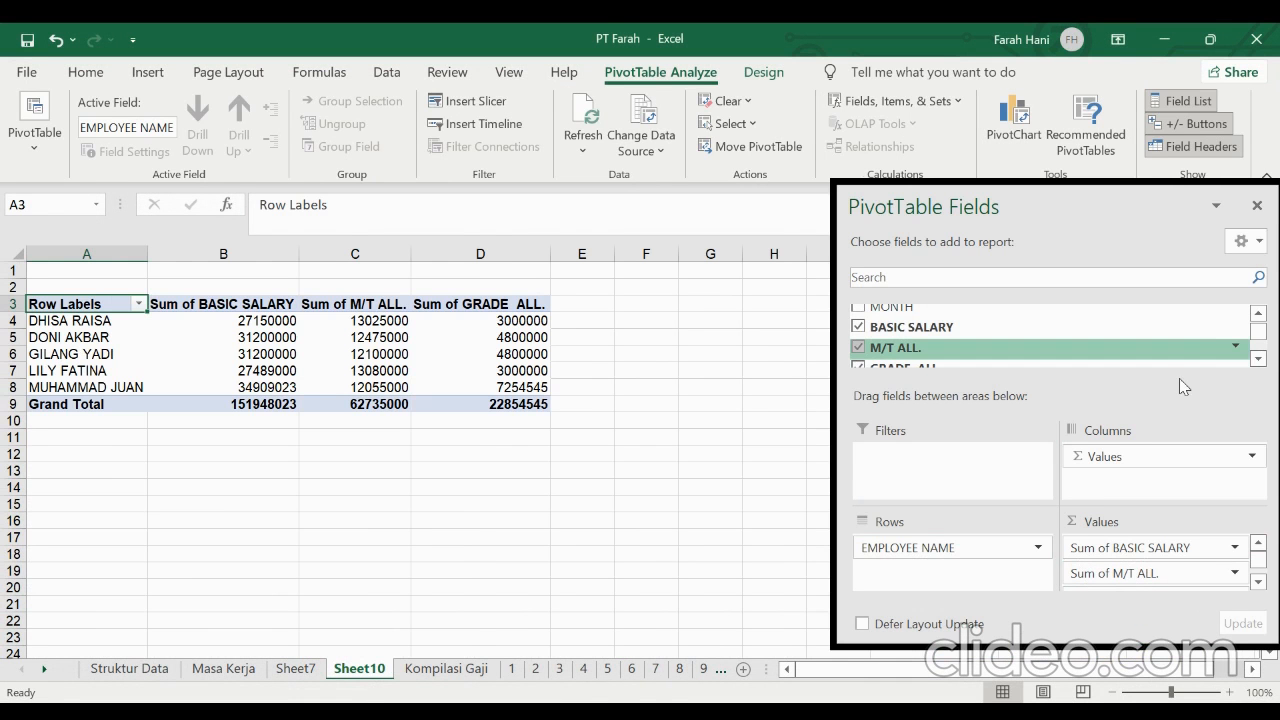
Add MEAL OF OT, ASTEK (0,54 %) and OVERTIME to the PivotTable's values
{"action": "left_click", "coordinate": [1258, 358]}
{"action": "left_click", "coordinate": [1258, 358]}
{"action": "left_click", "coordinate": [1258, 358]}
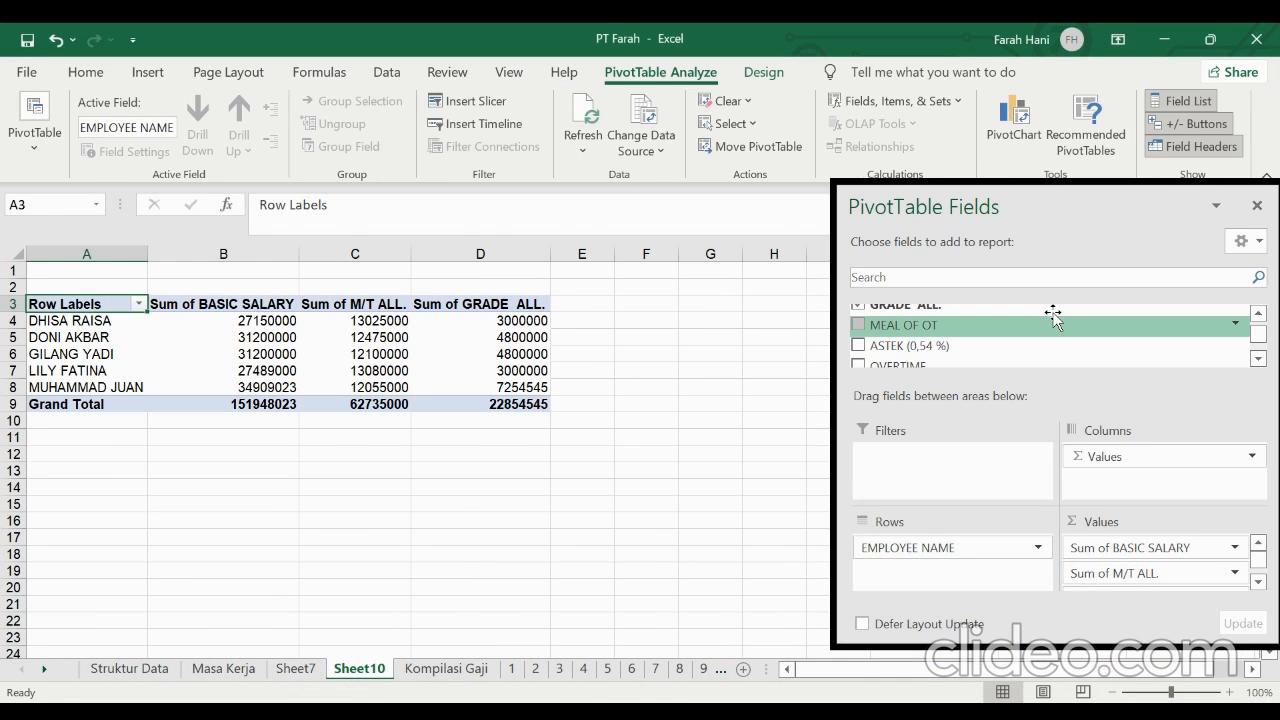
{"action": "left_click_drag", "start_coordinate": [1057, 327], "coordinate": [1123, 591]}
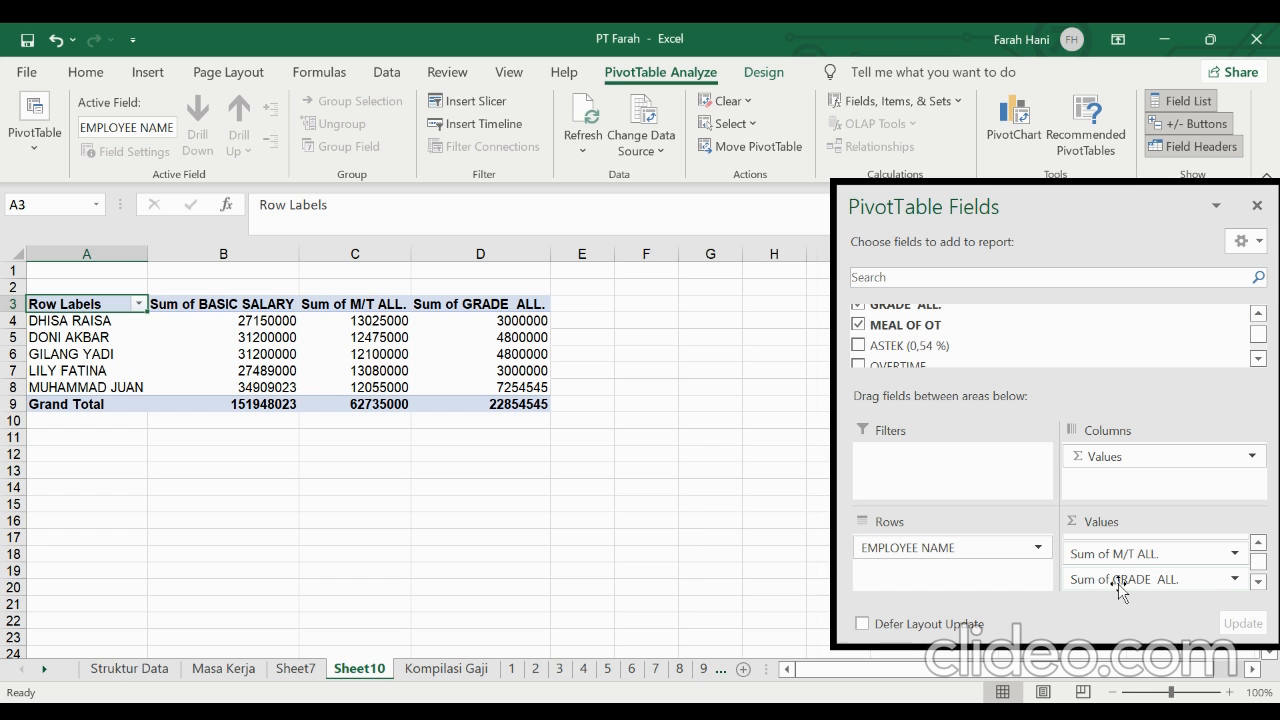
{"action": "left_click_drag", "start_coordinate": [935, 345], "coordinate": [1123, 595]}
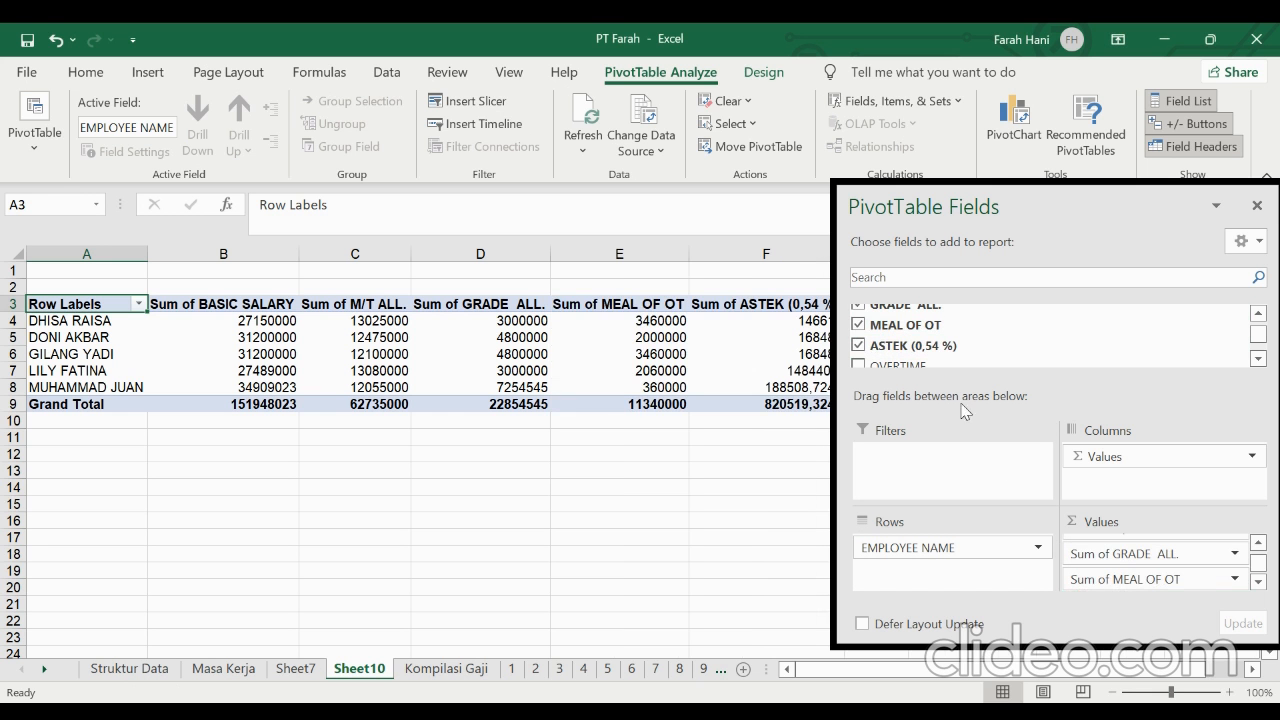
{"action": "left_click_drag", "start_coordinate": [953, 368], "coordinate": [1126, 600]}
Add FUNCTION ALL., THR and ASTEK (2%) to the PivotTable's values
{"action": "left_click", "coordinate": [1257, 360]}
{"action": "left_click", "coordinate": [1257, 360]}
{"action": "left_click", "coordinate": [1257, 360]}
{"action": "left_click", "coordinate": [1257, 360]}
{"action": "left_click_drag", "start_coordinate": [1063, 322], "coordinate": [1122, 595]}
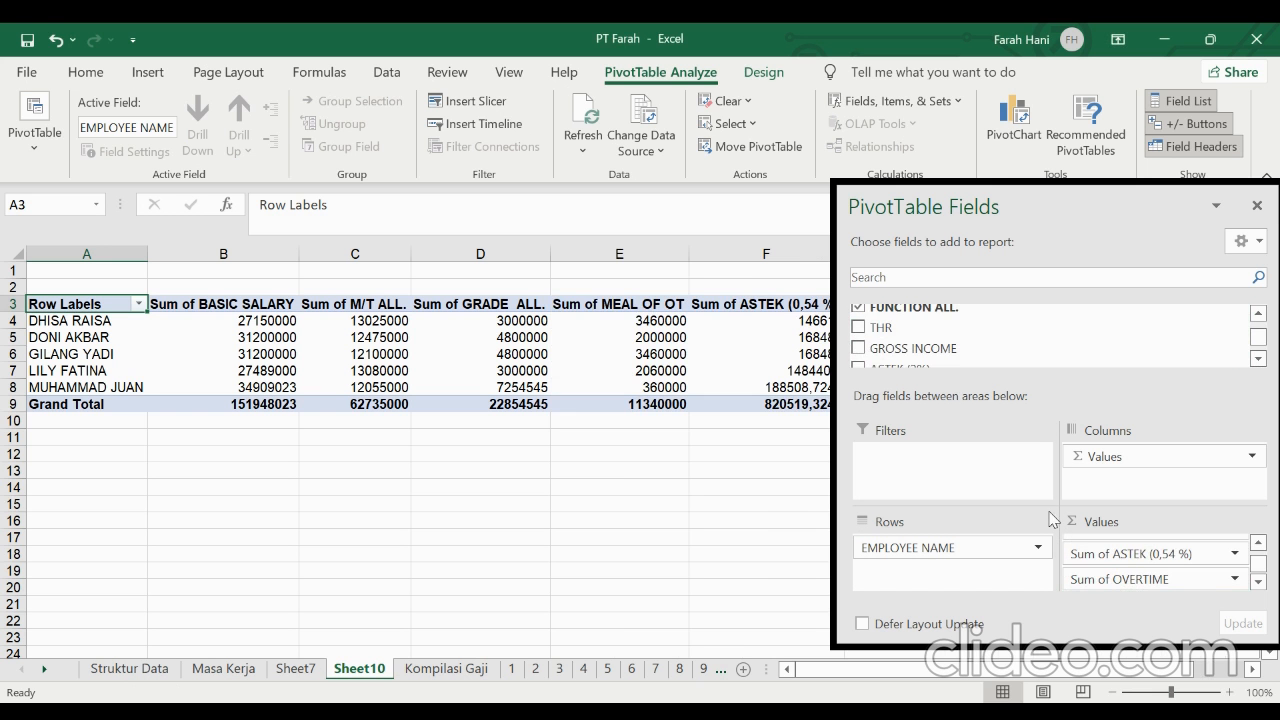
{"action": "left_click_drag", "start_coordinate": [910, 330], "coordinate": [1097, 600]}
{"action": "left_click", "coordinate": [1258, 358]}
{"action": "left_click_drag", "start_coordinate": [1146, 356], "coordinate": [1152, 592]}
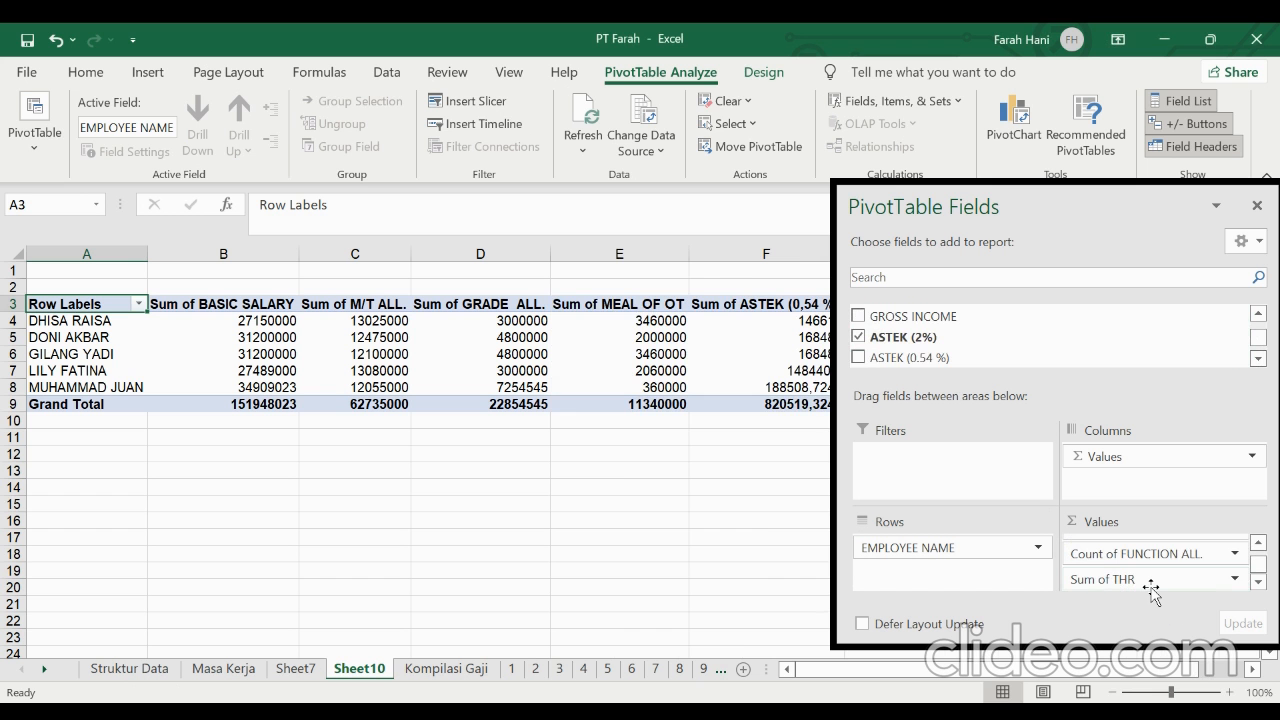
Change the FUNCTION ALL. value field's summary from Count to Sum
{"action": "left_click", "coordinate": [1258, 581]}
{"action": "left_click", "coordinate": [1258, 542]}
{"action": "left_click", "coordinate": [1258, 542]}
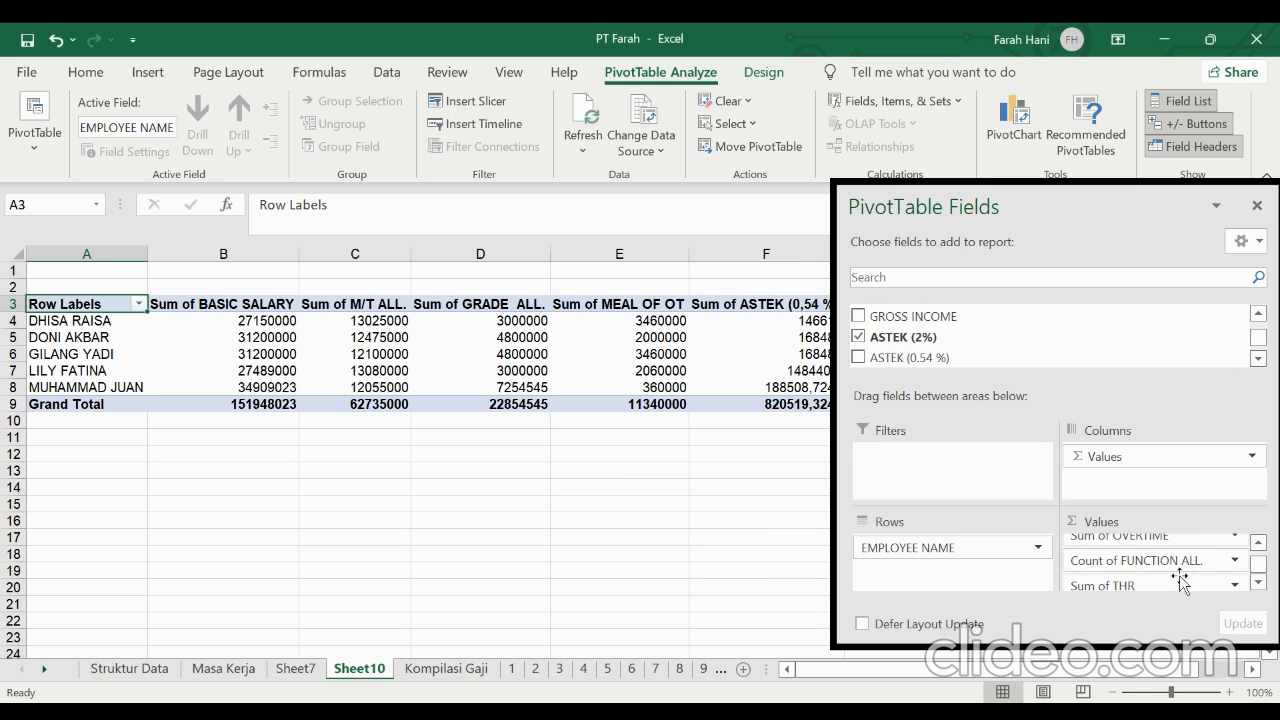
{"action": "left_click", "coordinate": [1237, 562]}
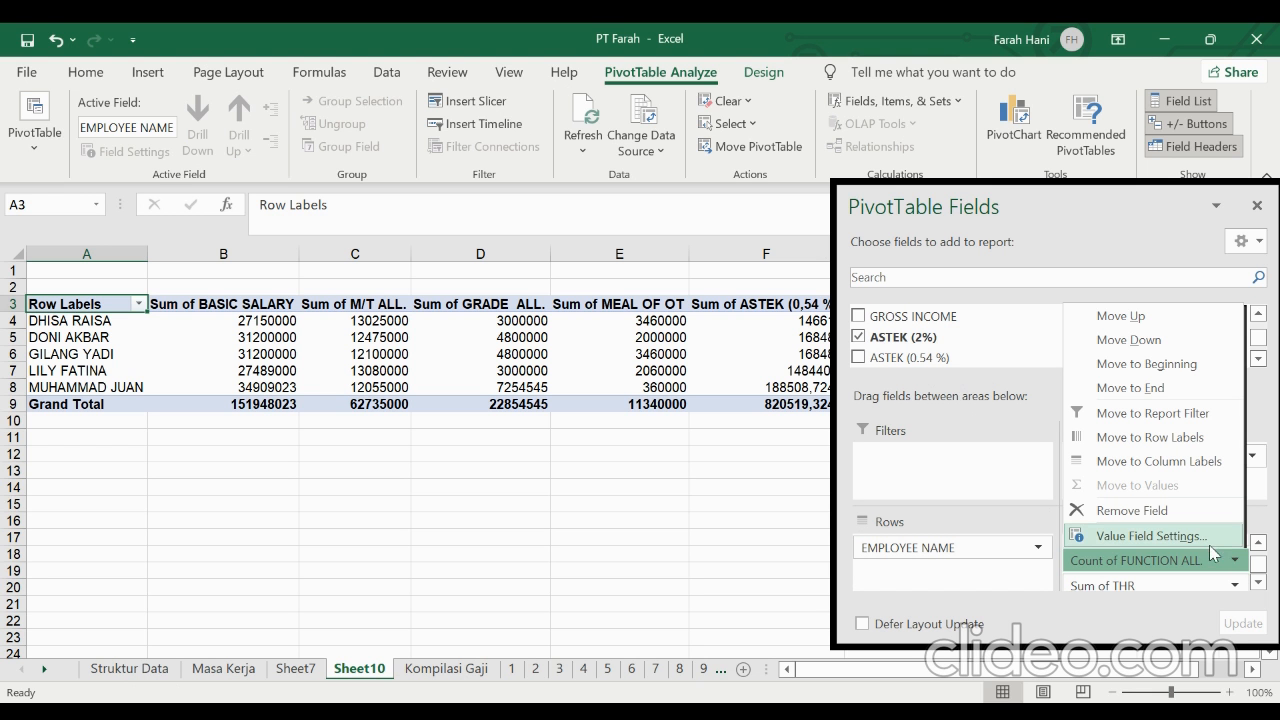
{"action": "left_click", "coordinate": [1208, 540]}
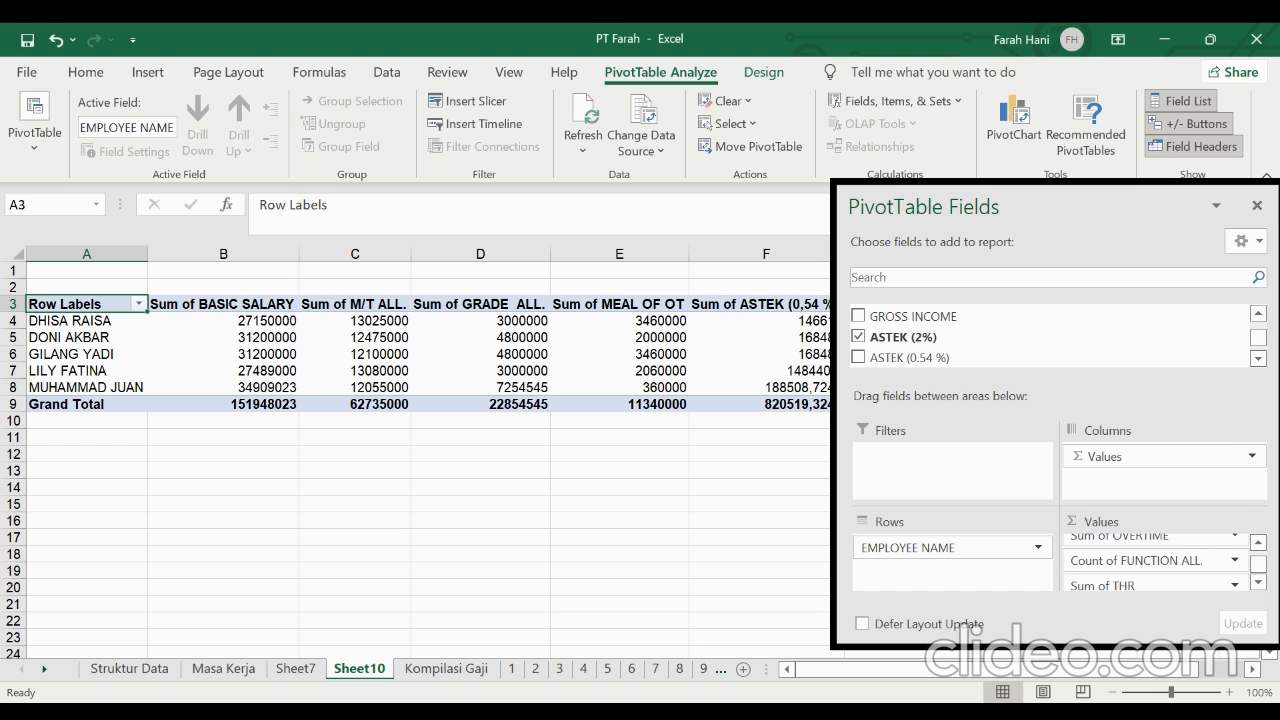
Review the PivotTable's value fields and its summed columns from BASIC SALARY through ASTEK (2%)
{"action": "left_click", "coordinate": [1258, 542]}
{"action": "left_click", "coordinate": [1258, 542]}
{"action": "left_click", "coordinate": [1257, 545]}
{"action": "left_click", "coordinate": [1257, 545]}
{"action": "left_click", "coordinate": [1257, 545]}
{"action": "left_click", "coordinate": [1246, 546]}
{"action": "left_click", "coordinate": [1257, 546]}
{"action": "left_click", "coordinate": [1257, 546]}
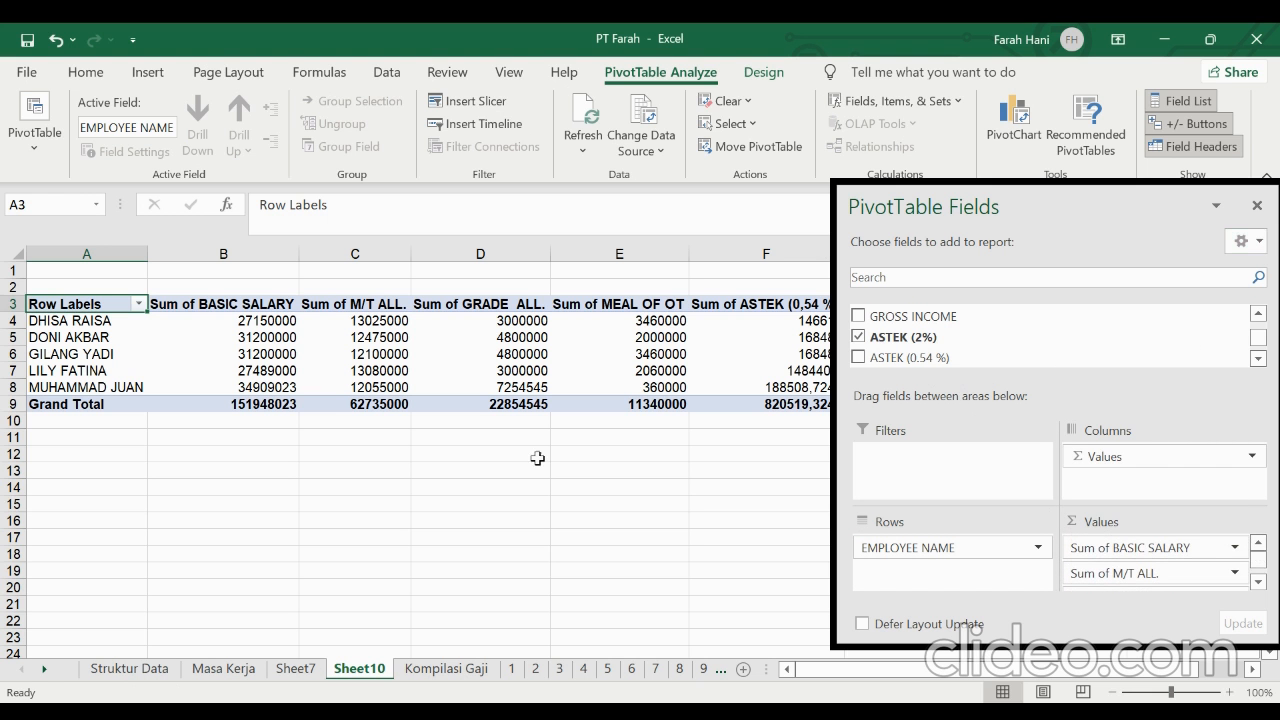
{"action": "left_click", "coordinate": [376, 467]}
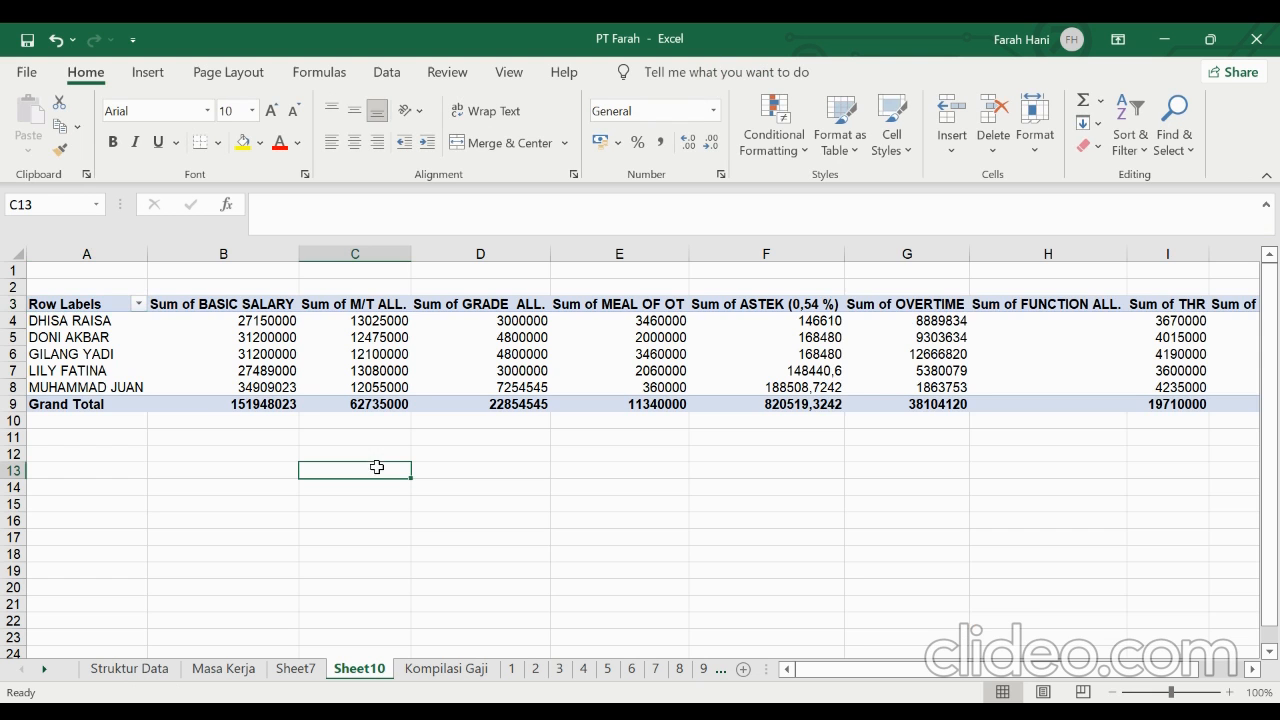
{"action": "scroll", "coordinate": [540, 376], "scroll_direction": "right", "scroll_amount": 3}
{"action": "scroll", "coordinate": [540, 376], "scroll_direction": "left", "scroll_amount": 3}
{"action": "scroll", "coordinate": [540, 376], "scroll_direction": "right", "scroll_amount": 2}
{"action": "scroll", "coordinate": [251, 414], "scroll_direction": "left", "scroll_amount": 3}
{"action": "scroll", "coordinate": [253, 418], "scroll_direction": "right", "scroll_amount": 2}
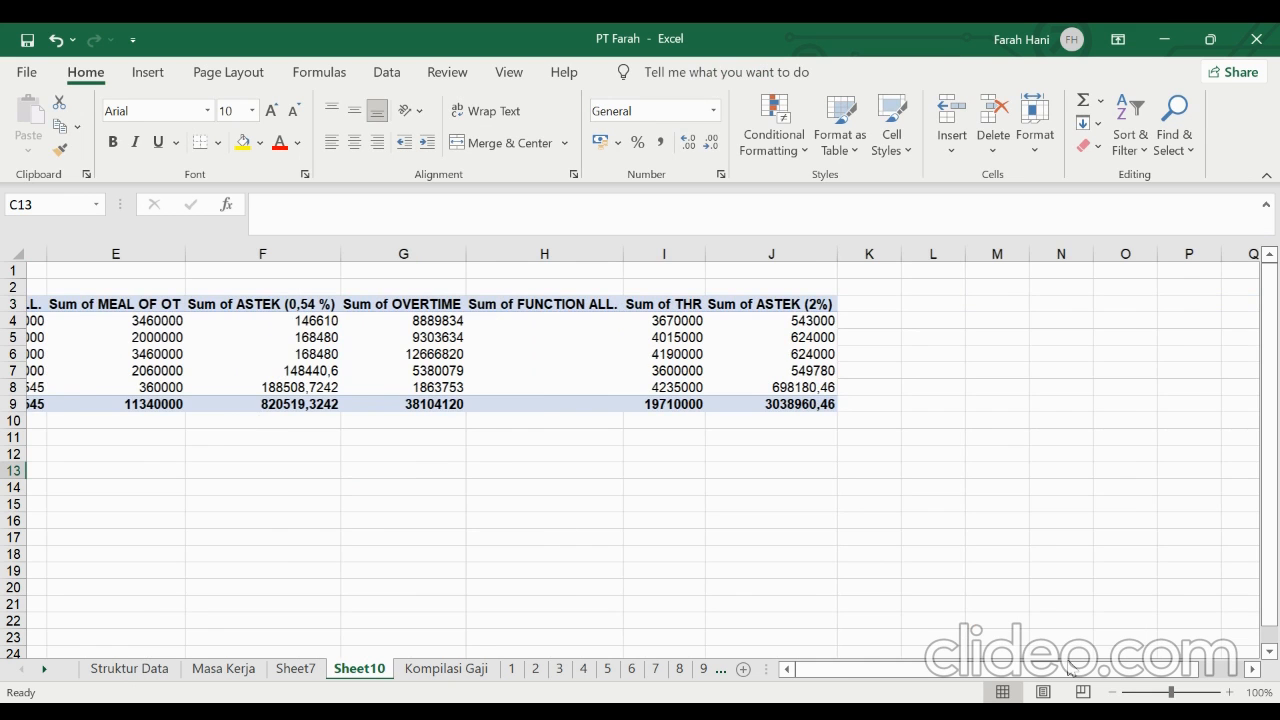
{"action": "scroll", "coordinate": [566, 534], "scroll_direction": "left", "scroll_amount": 3}
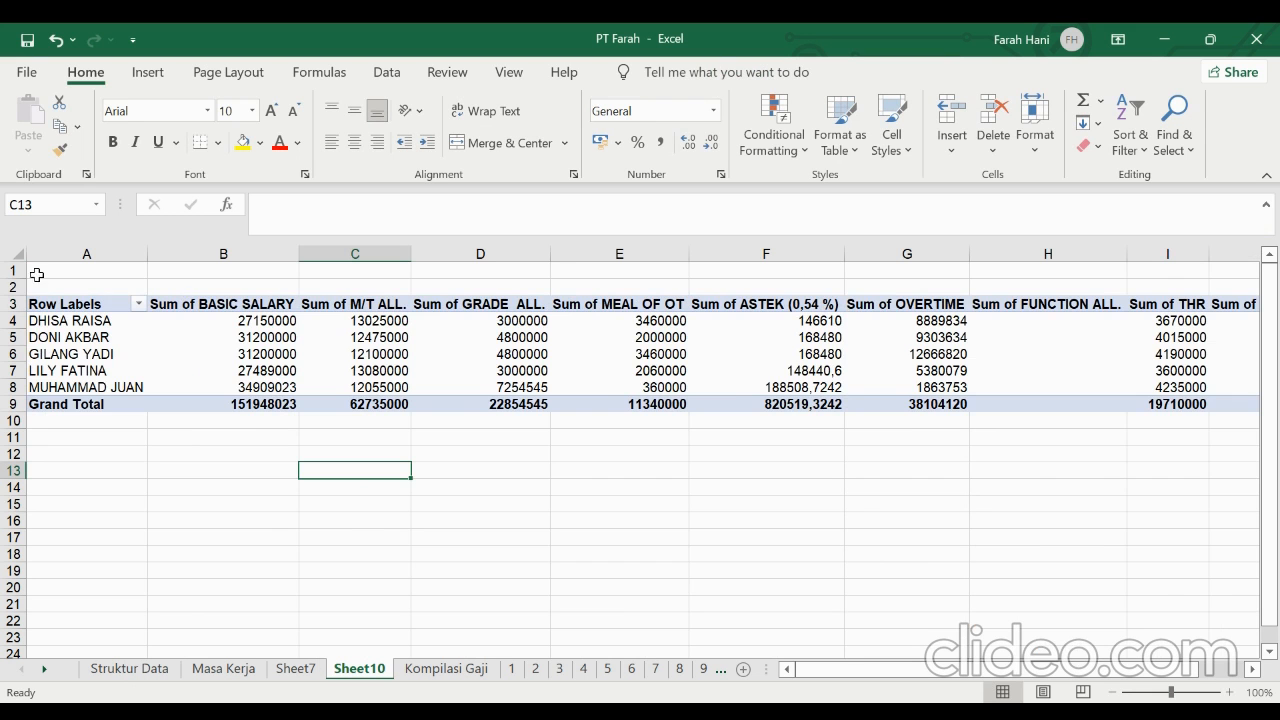
Copy the entire PivotTable sheet and paste it as values at A1 of a new sheet
{"action": "left_click", "coordinate": [20, 253]}
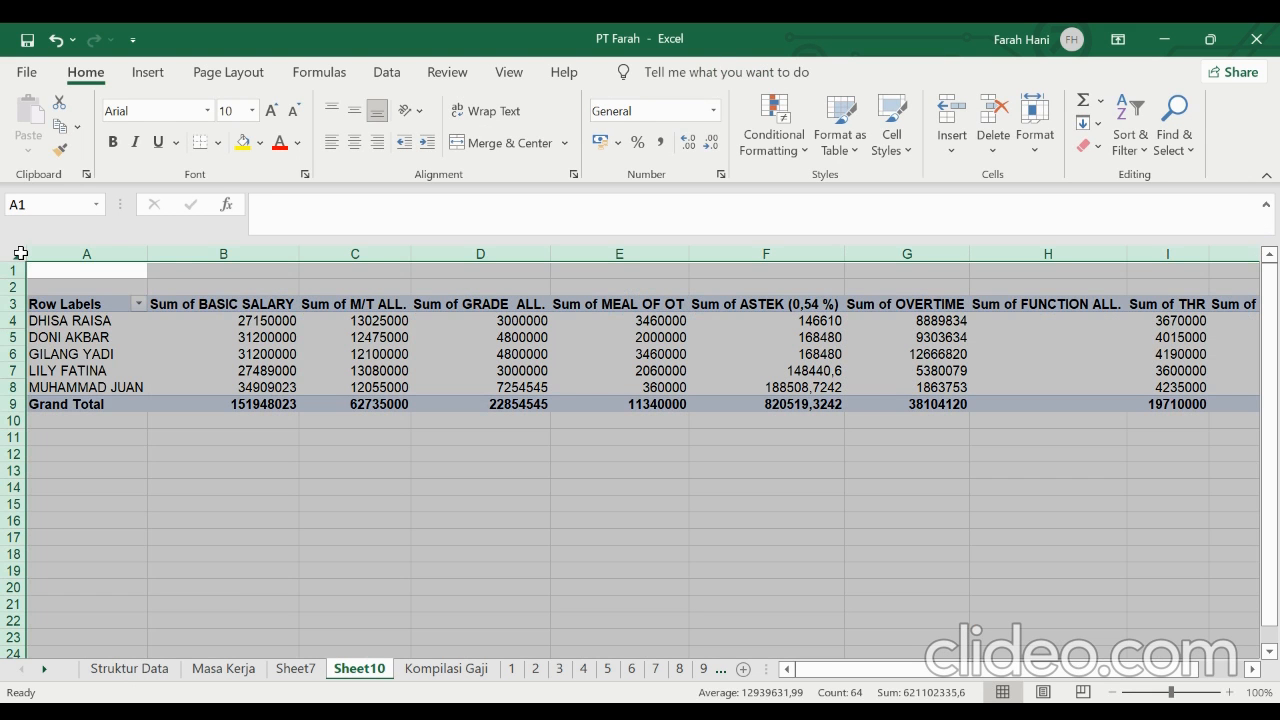
{"action": "right_click", "coordinate": [20, 253]}
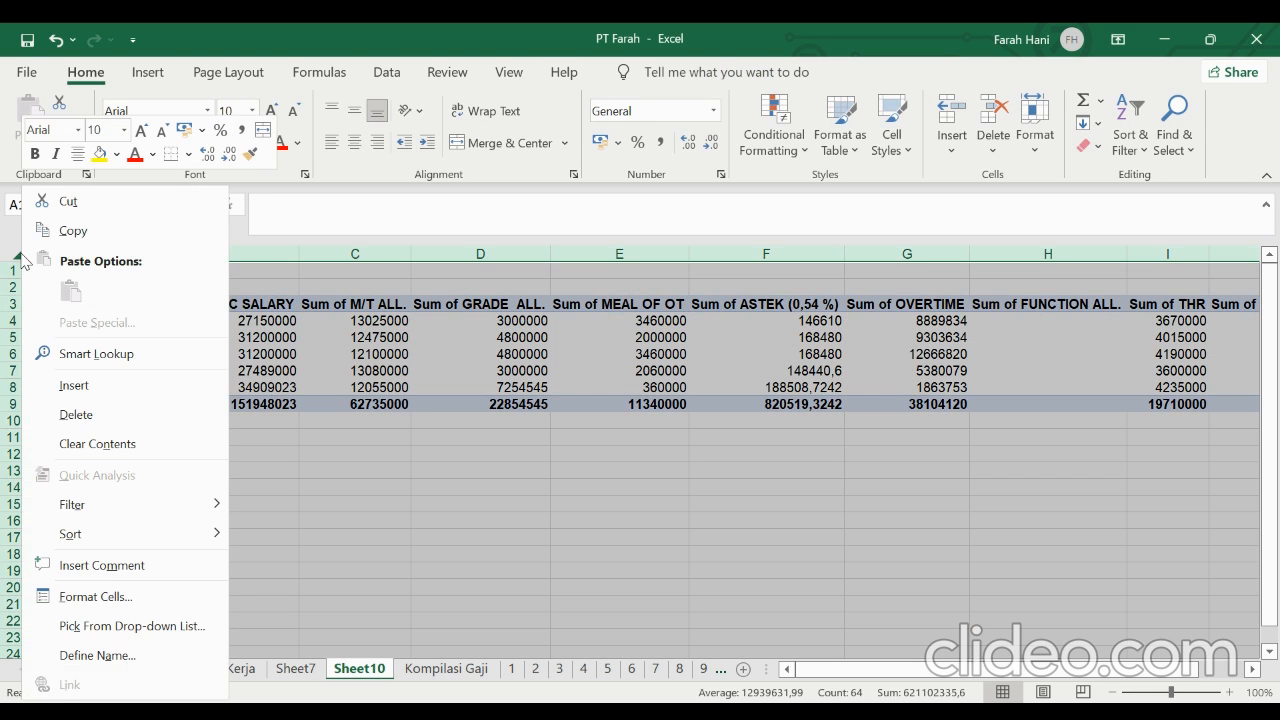
{"action": "left_click", "coordinate": [115, 230]}
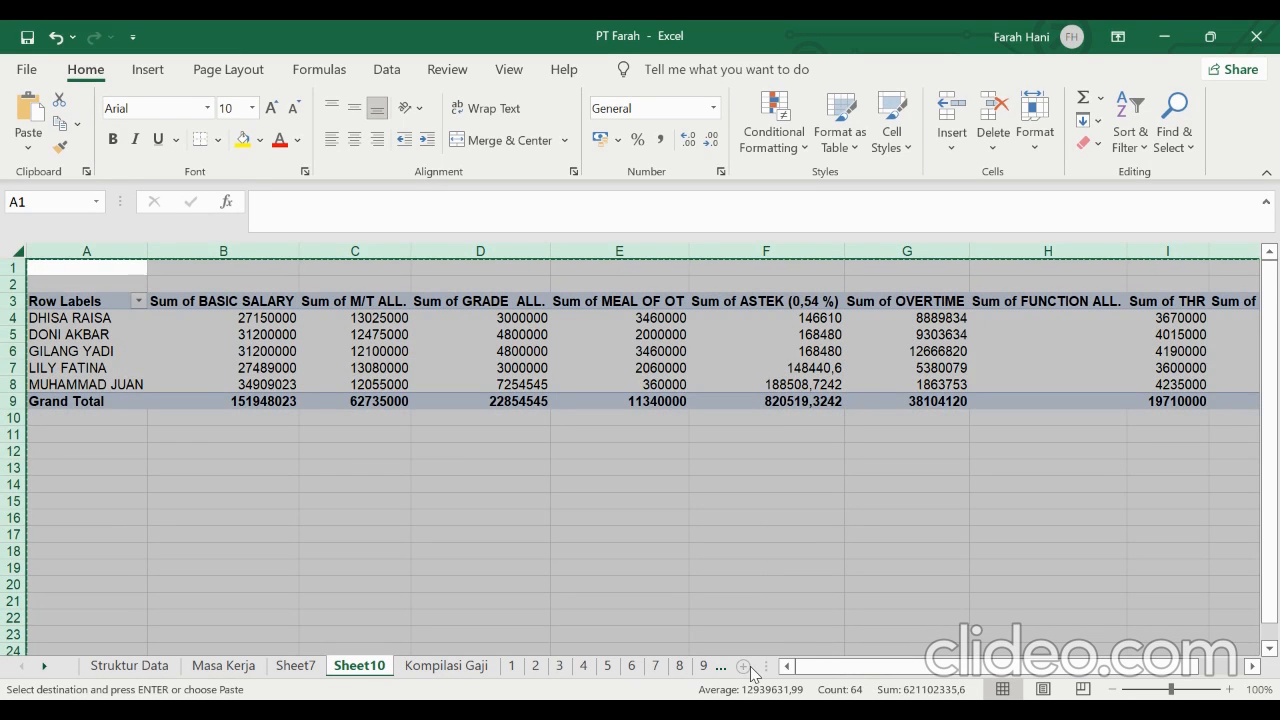
{"action": "left_click", "coordinate": [745, 667]}
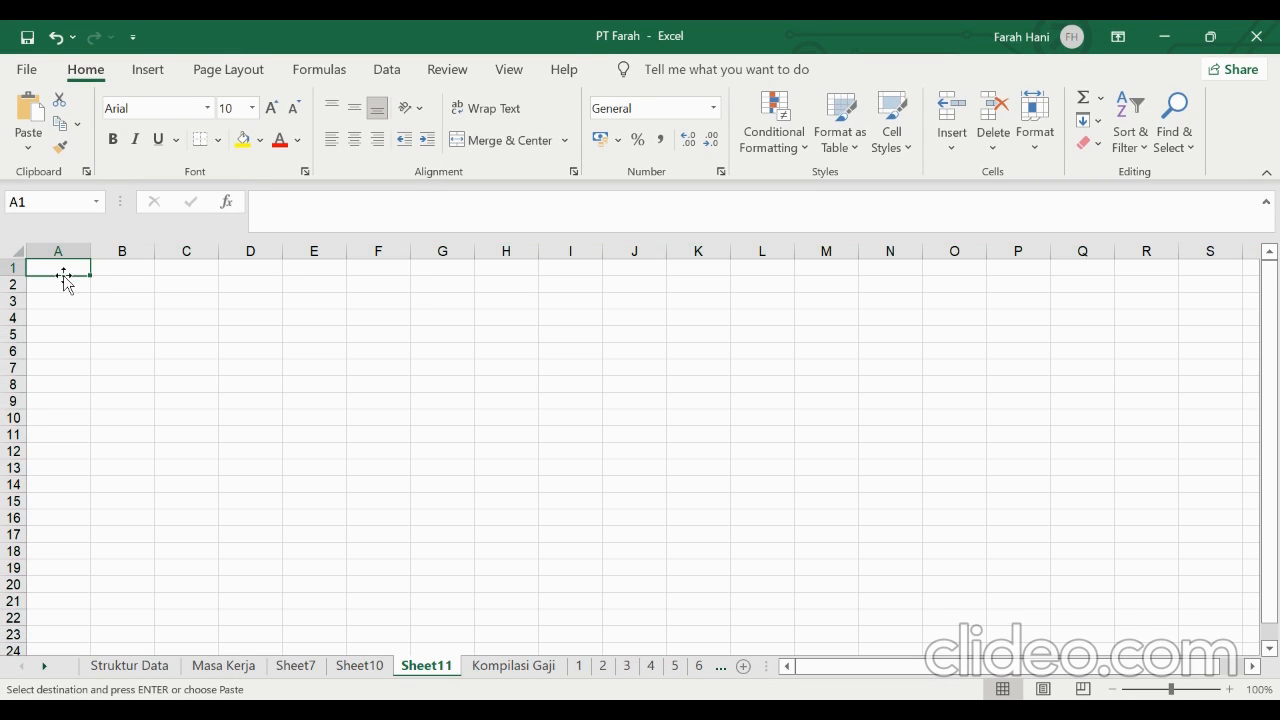
{"action": "right_click", "coordinate": [66, 271]}
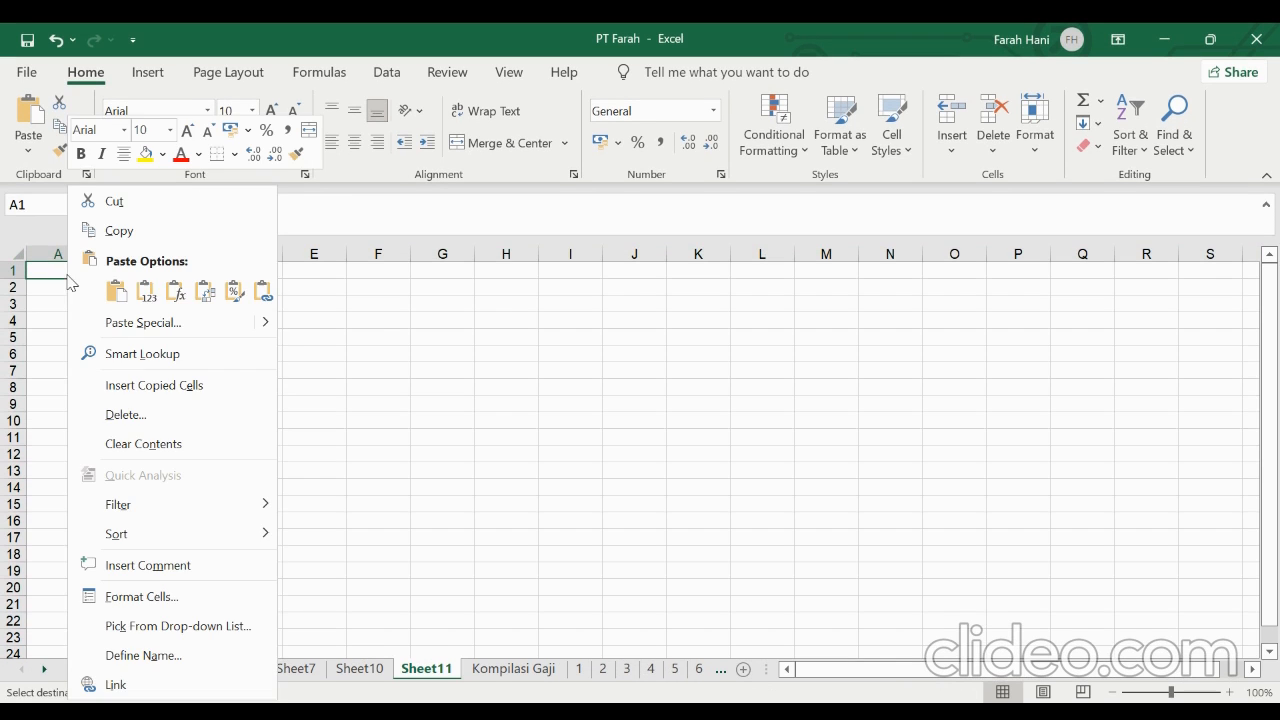
{"action": "left_click", "coordinate": [147, 291]}
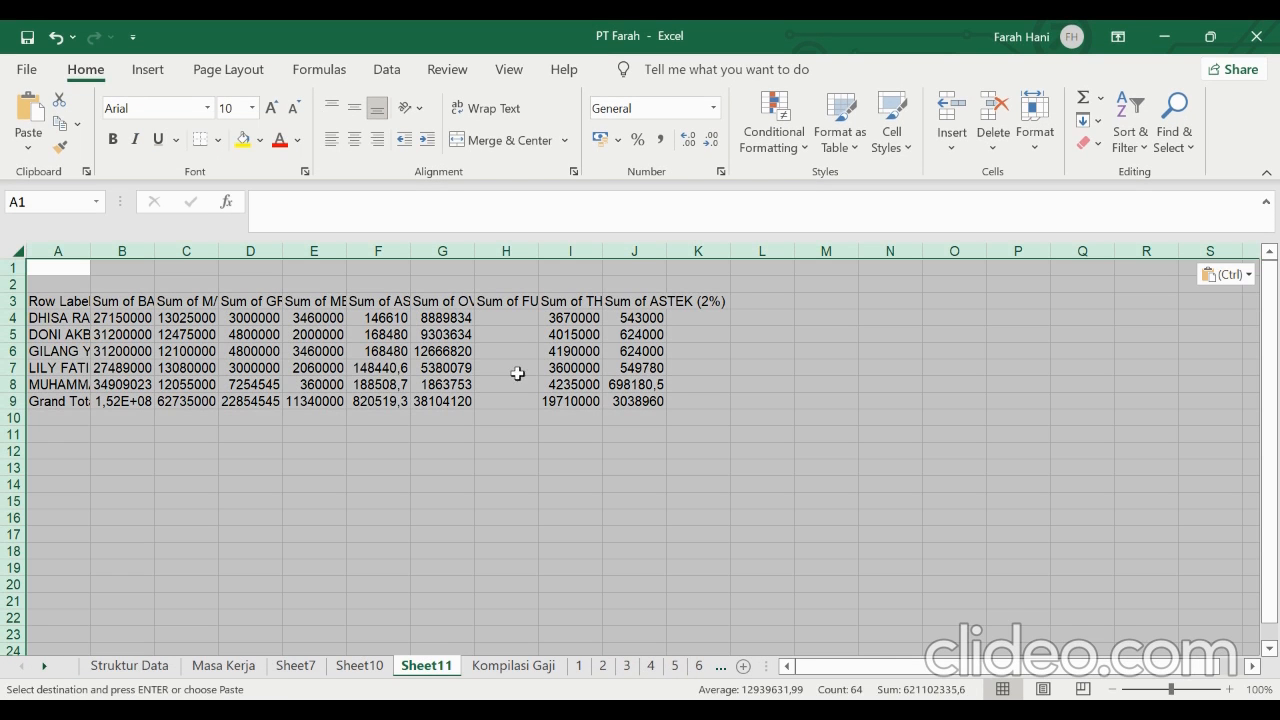
Enter the heading Tunjangan Lainnya in cell K3, beside the Sum of ASTEK (2%) column
{"action": "left_click", "coordinate": [551, 366]}
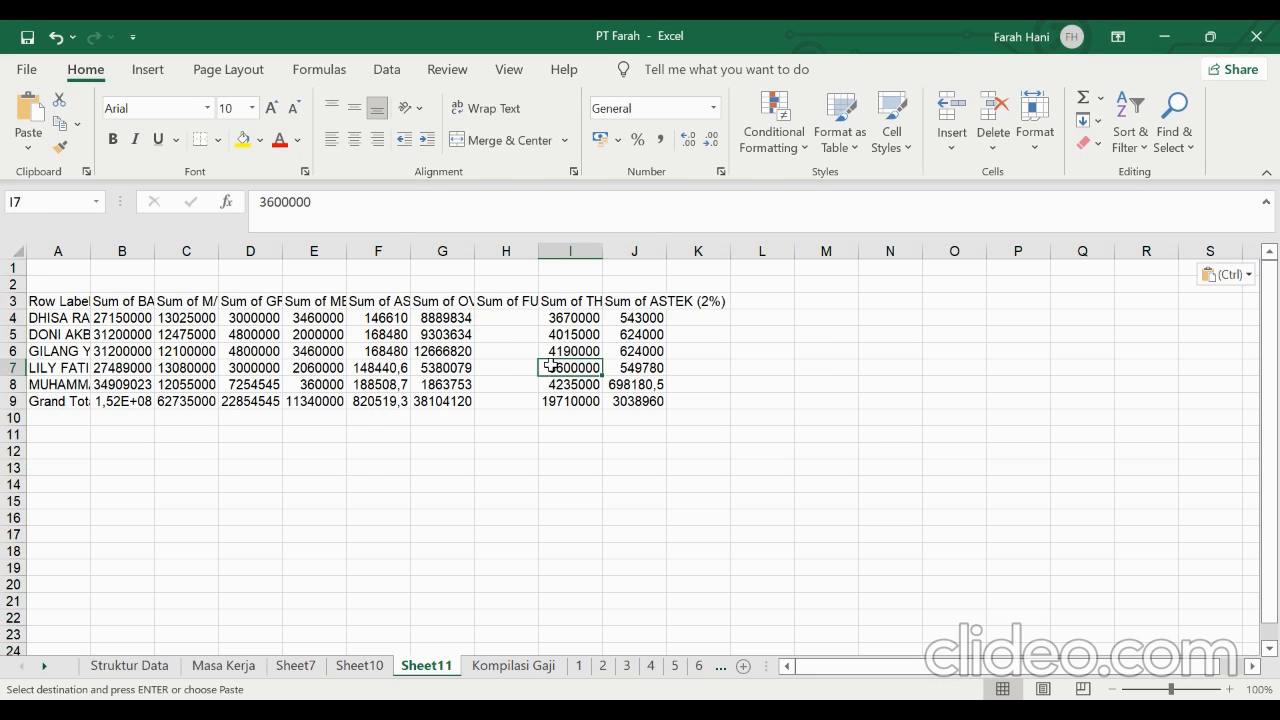
{"action": "left_click", "coordinate": [692, 303]}
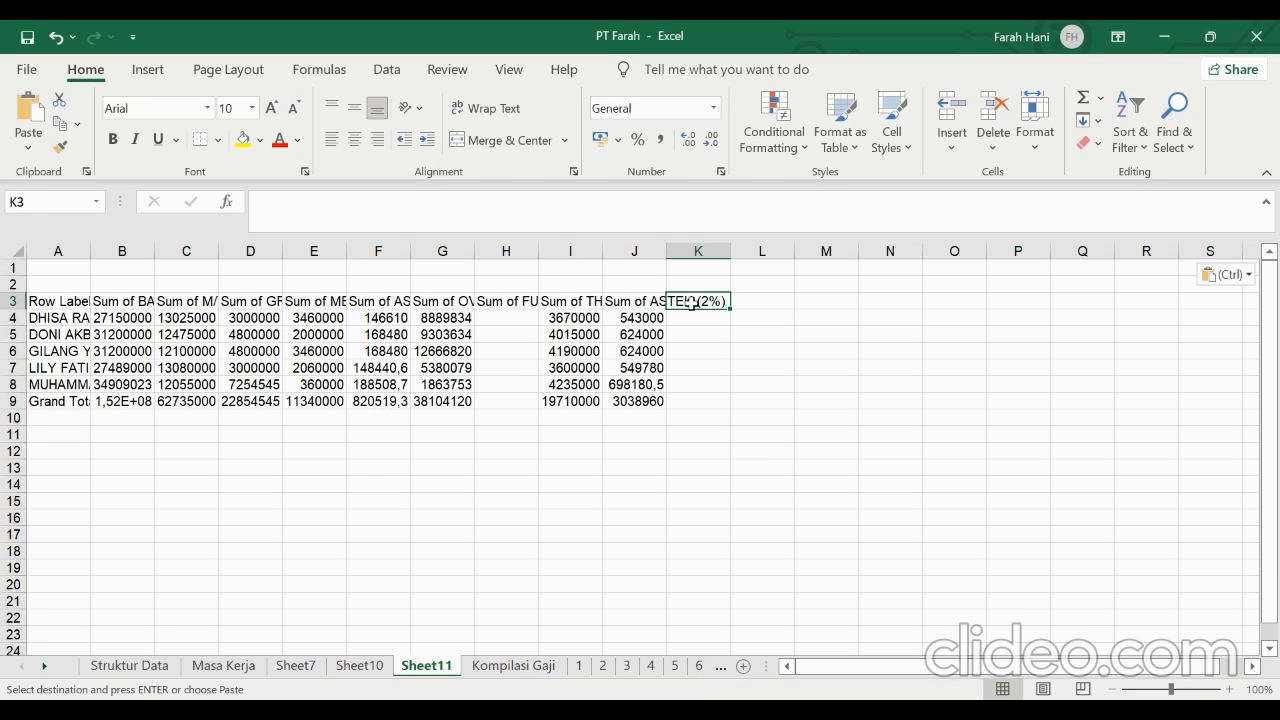
{"action": "type", "text": "Tun"}
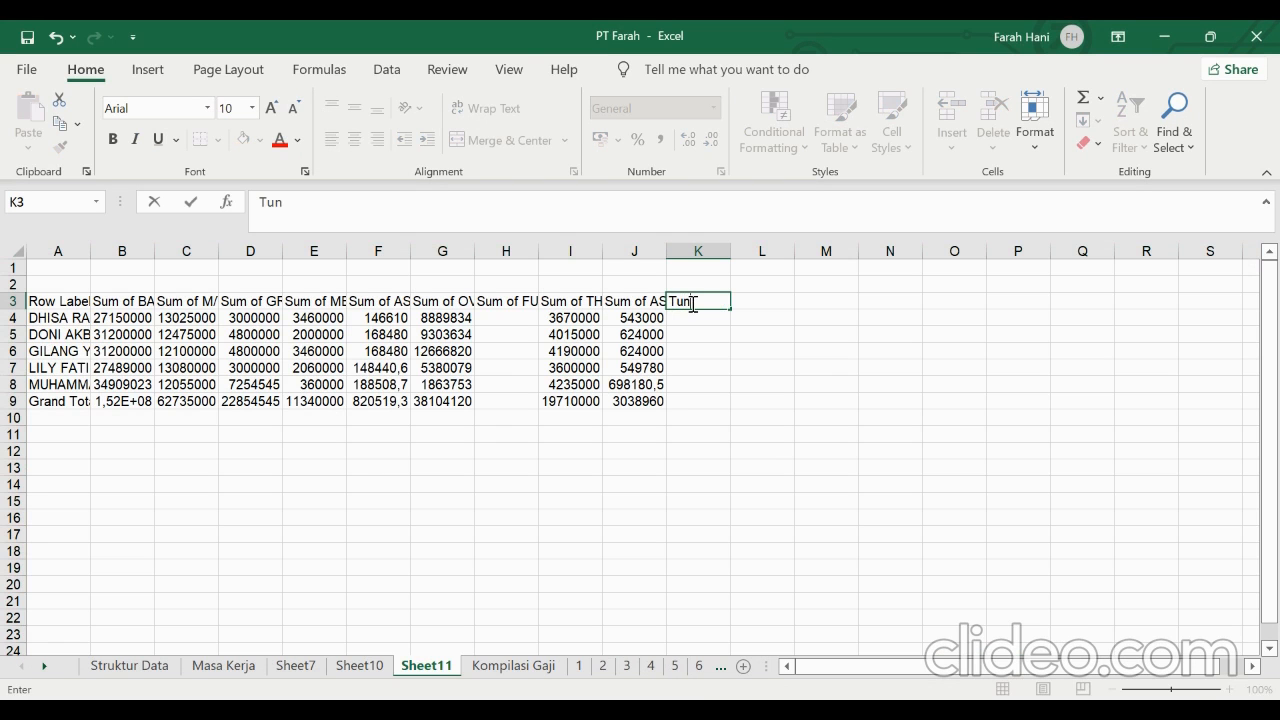
{"action": "type", "text": "jangan Lainn"}
{"action": "type", "text": "ya"}
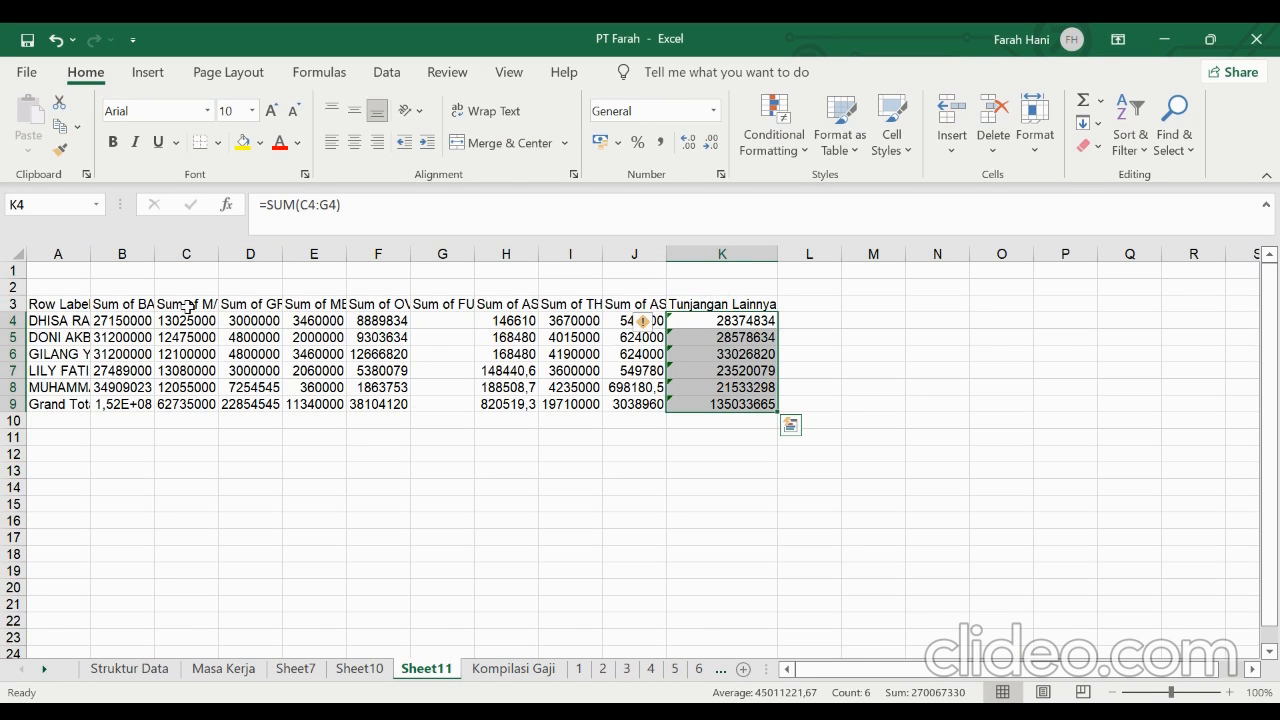
Check the allowance headings in D3 to G3 and the Tunjangan Lainnya formulas in K4 to K9
{"action": "left_click", "coordinate": [255, 304]}
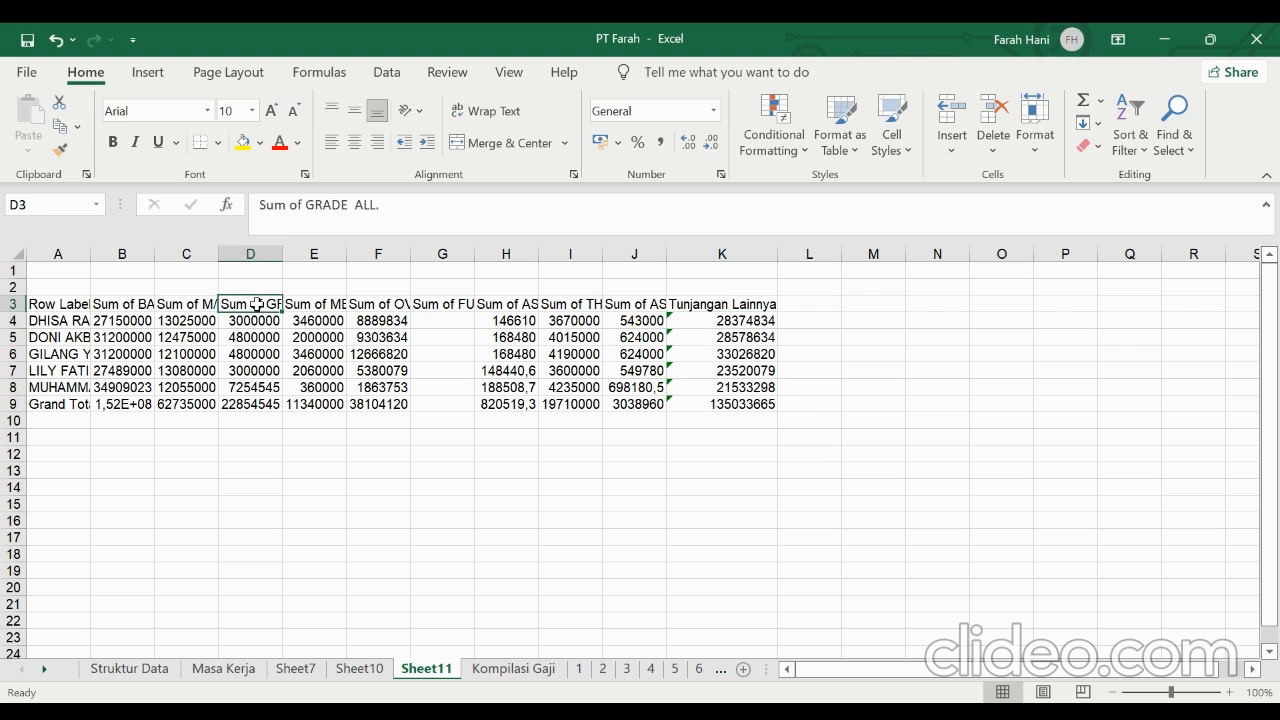
{"action": "left_click", "coordinate": [307, 302]}
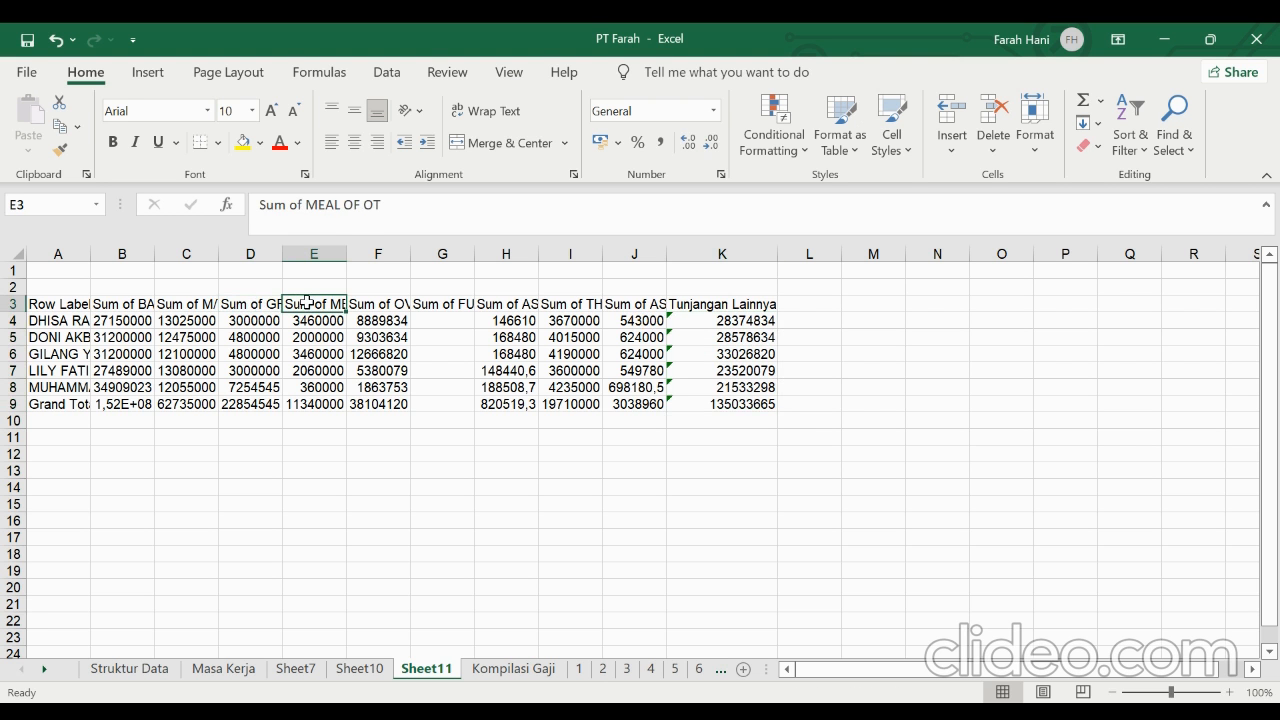
{"action": "left_click", "coordinate": [372, 304]}
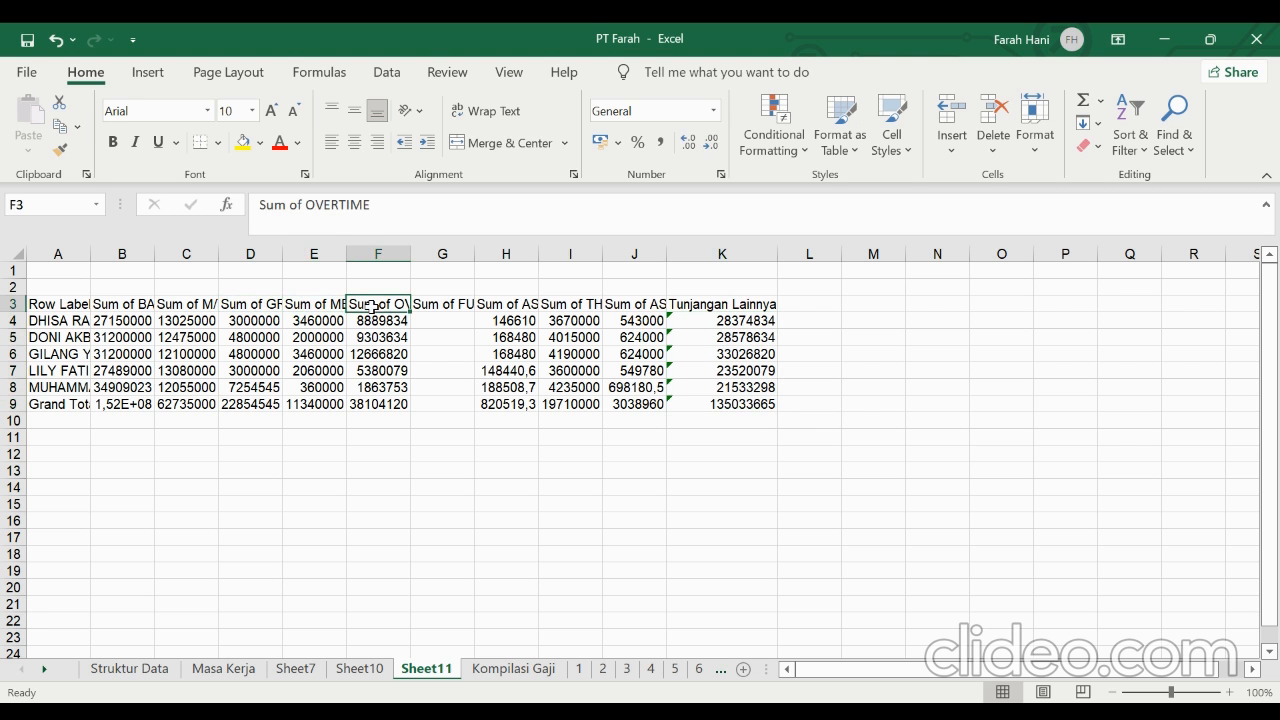
{"action": "left_click", "coordinate": [460, 305]}
{"action": "left_click", "coordinate": [742, 324]}
{"action": "left_click", "coordinate": [741, 342]}
{"action": "left_click", "coordinate": [741, 355]}
{"action": "left_click", "coordinate": [741, 370]}
{"action": "left_click", "coordinate": [742, 387]}
{"action": "left_click", "coordinate": [743, 402]}
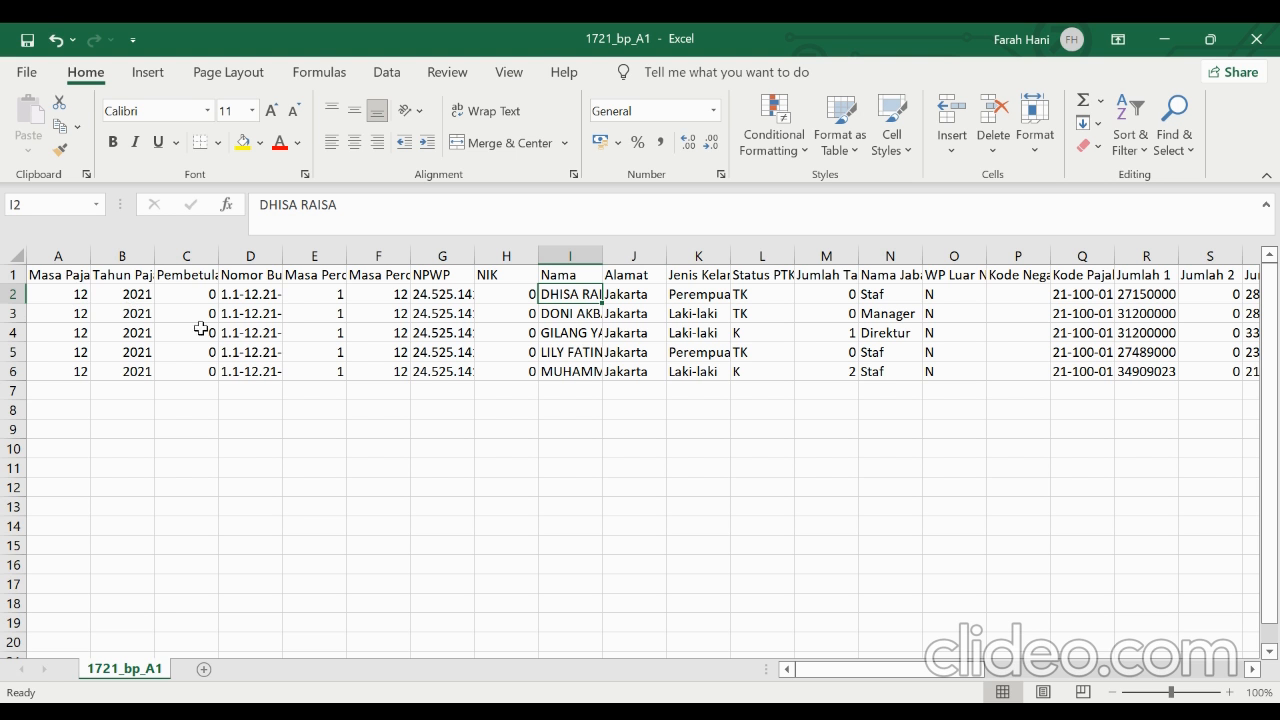
Check the Nomor Bukti heading and the withholding slip numbers in D2 to D6 of the 1721_bp_A1 sheet
{"action": "left_click", "coordinate": [256, 297]}
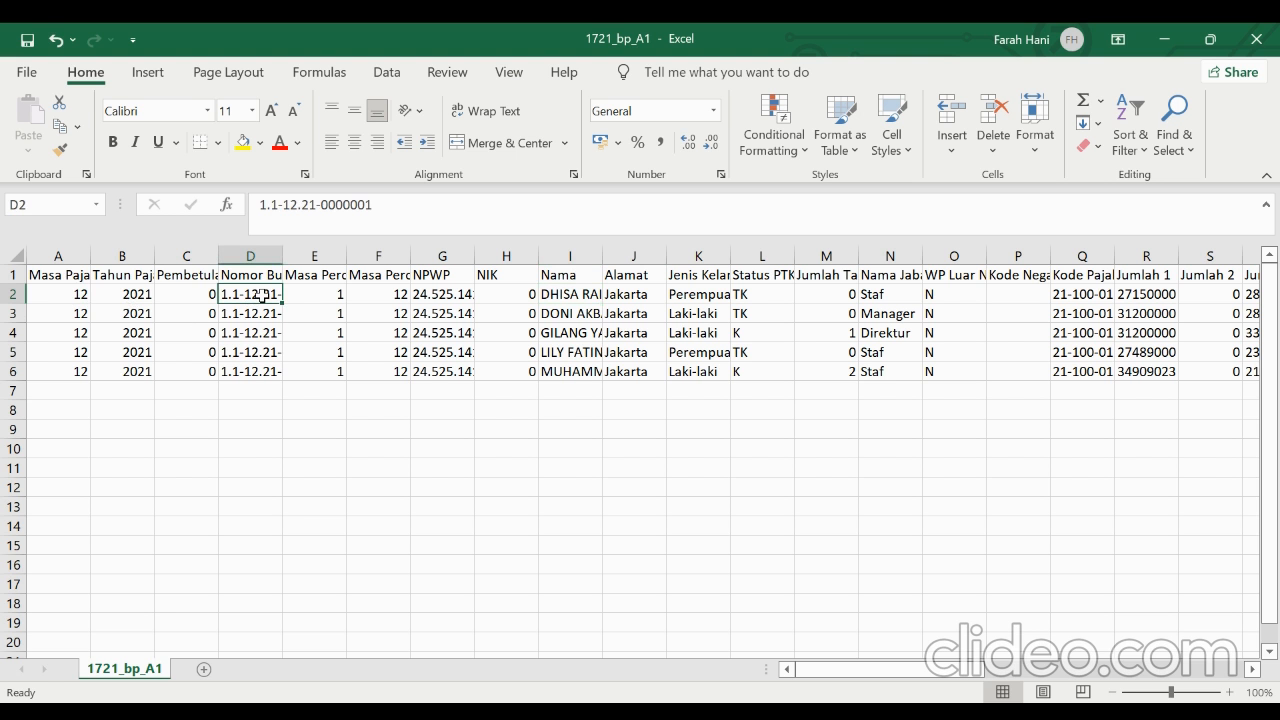
{"action": "left_click", "coordinate": [262, 276]}
{"action": "left_click", "coordinate": [262, 294]}
{"action": "key", "text": "Down"}
{"action": "key", "text": "Down"}
{"action": "key", "text": "Down"}
{"action": "key", "text": "Down"}
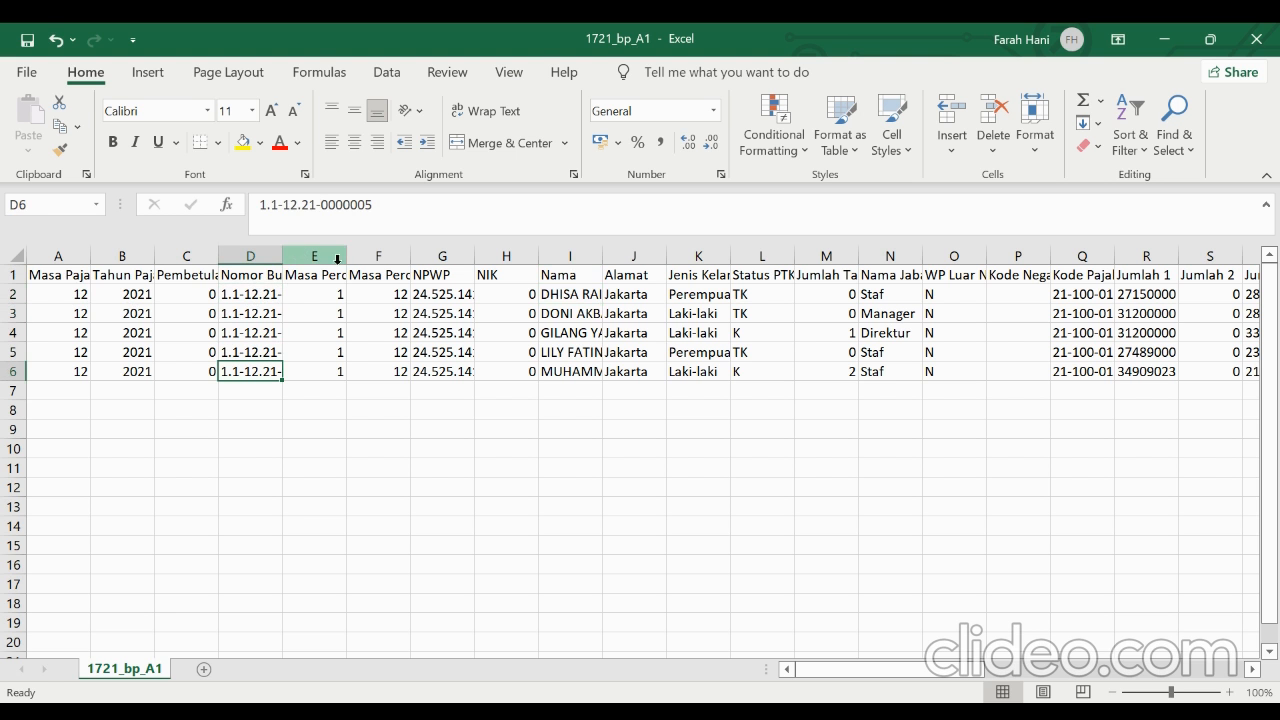
Review the first employee's entries and lookup formulas from Masa Perolehan in E2 through Jenis Kelamin in K2
{"action": "left_click", "coordinate": [338, 293]}
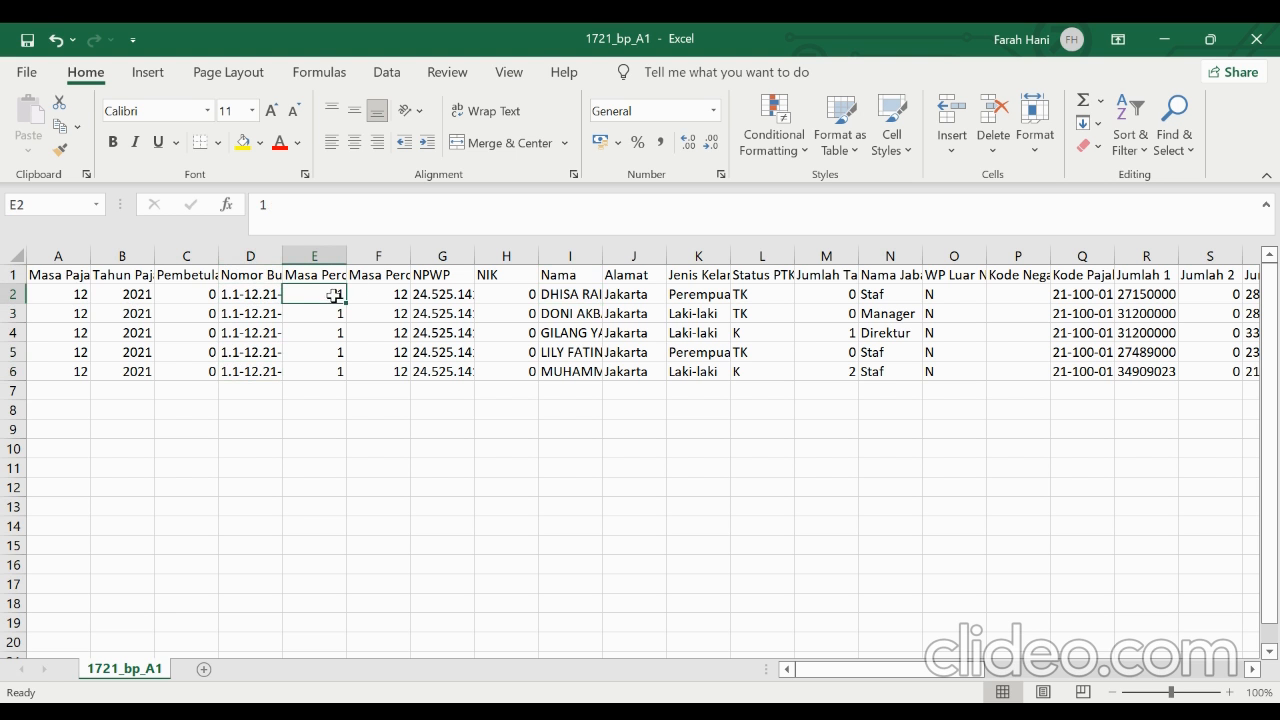
{"action": "left_click", "coordinate": [384, 292]}
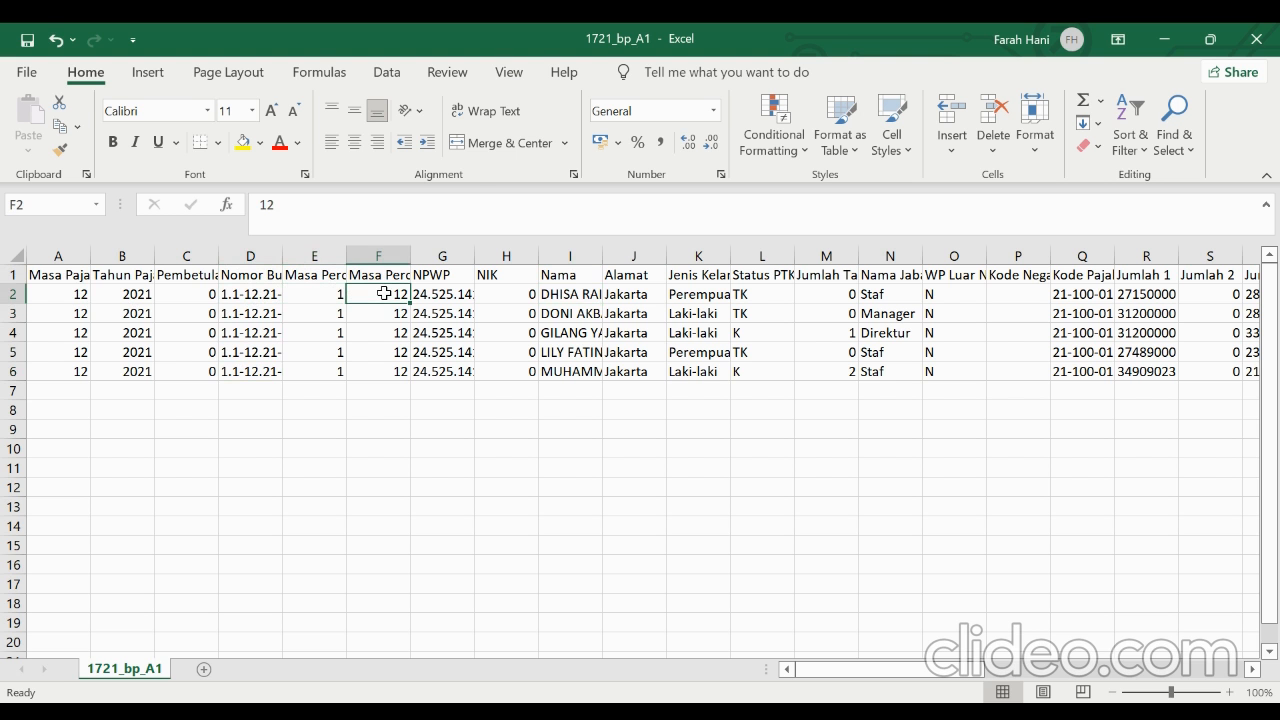
{"action": "left_click", "coordinate": [456, 295]}
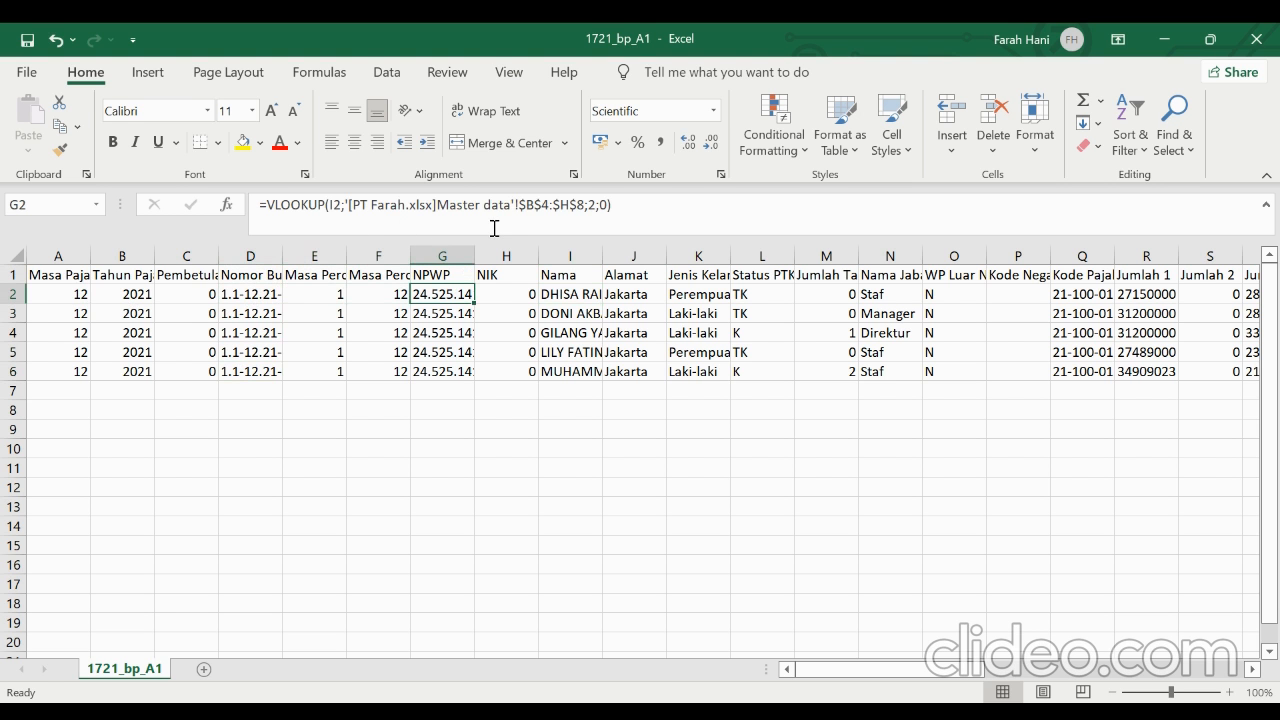
{"action": "left_click", "coordinate": [519, 296]}
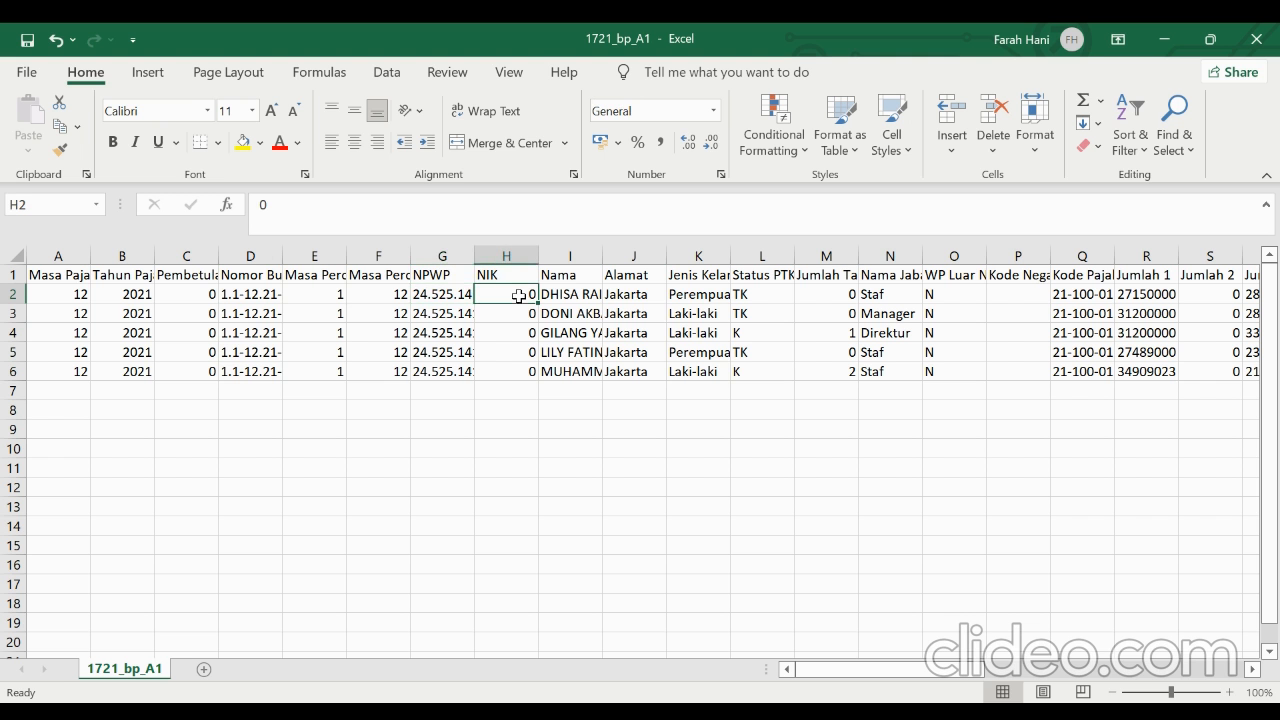
{"action": "left_click", "coordinate": [640, 296]}
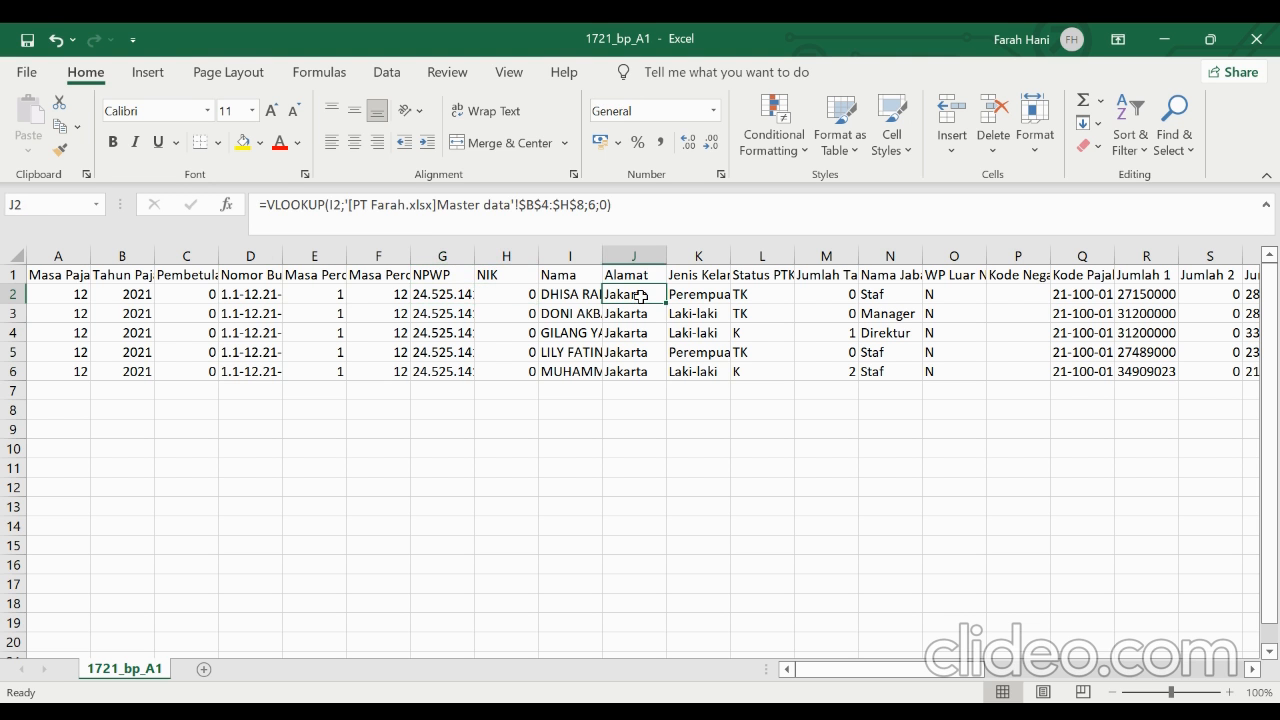
{"action": "left_click", "coordinate": [688, 297]}
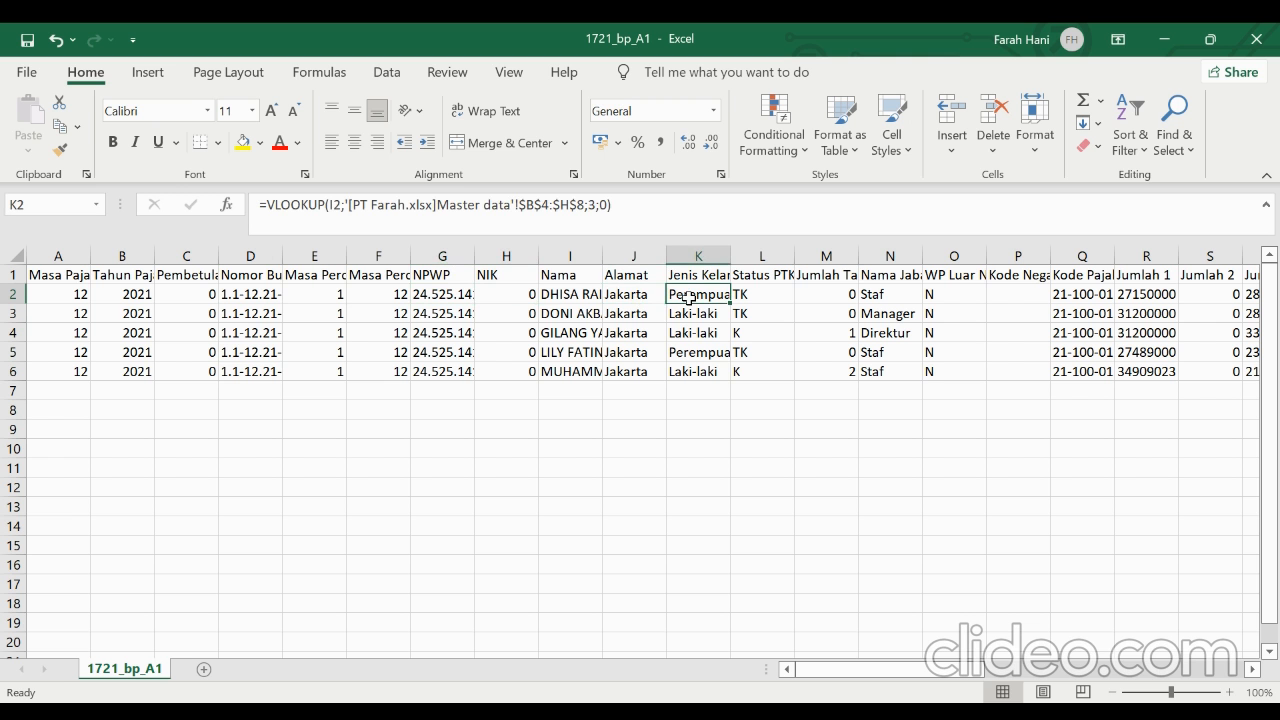
Review the first employee's entries and lookup formulas from Status PTKP in L2 through Kode Pajak in Q2
{"action": "key", "text": "Right"}
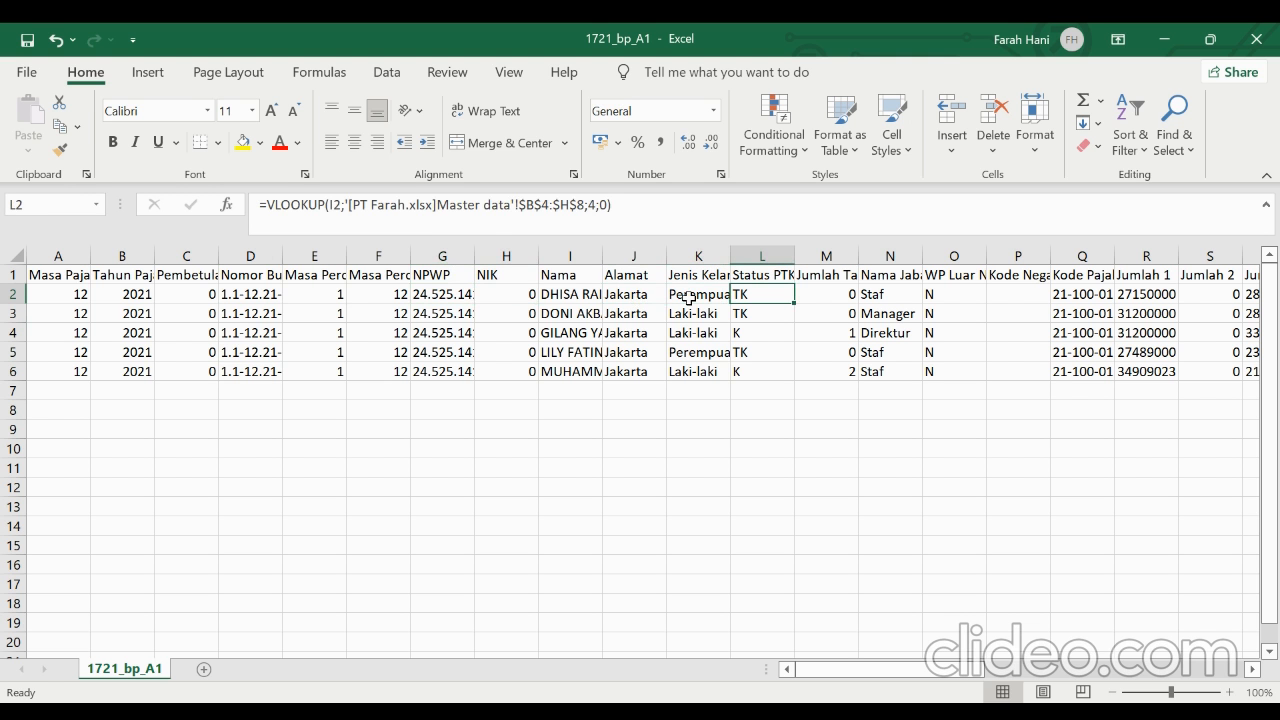
{"action": "key", "text": "Right"}
{"action": "key", "text": "Right"}
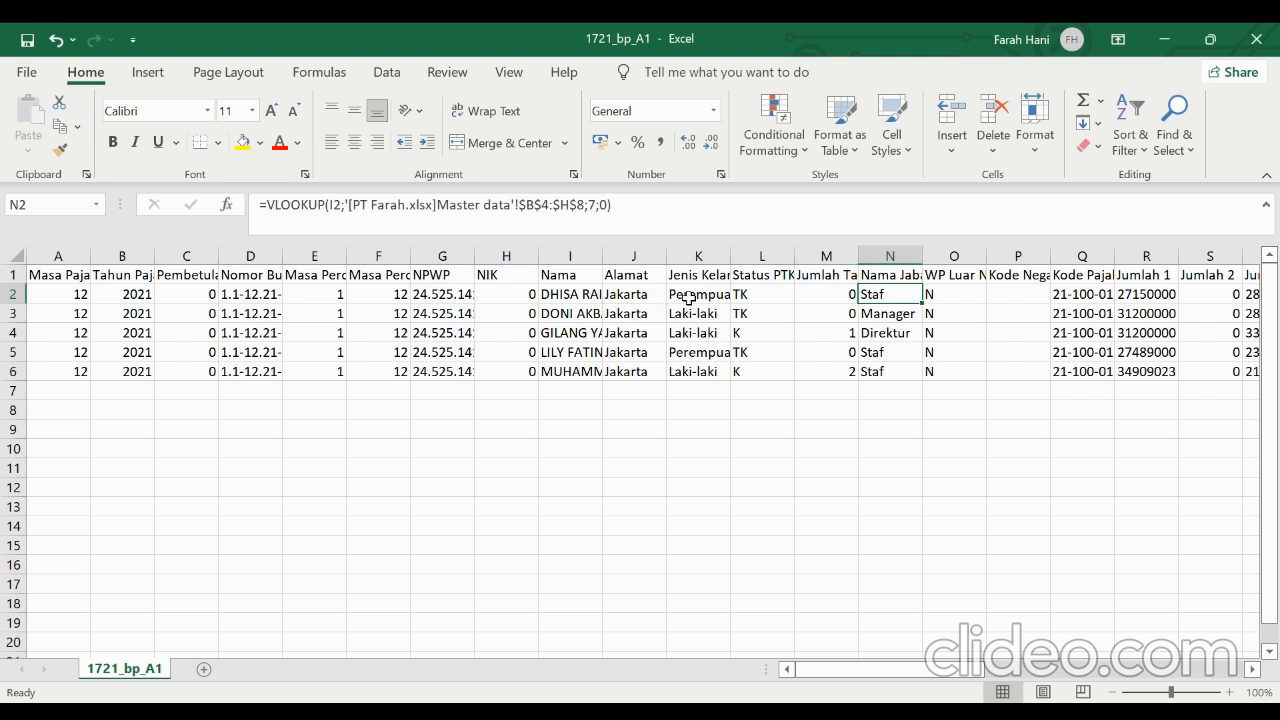
{"action": "key", "text": "Right"}
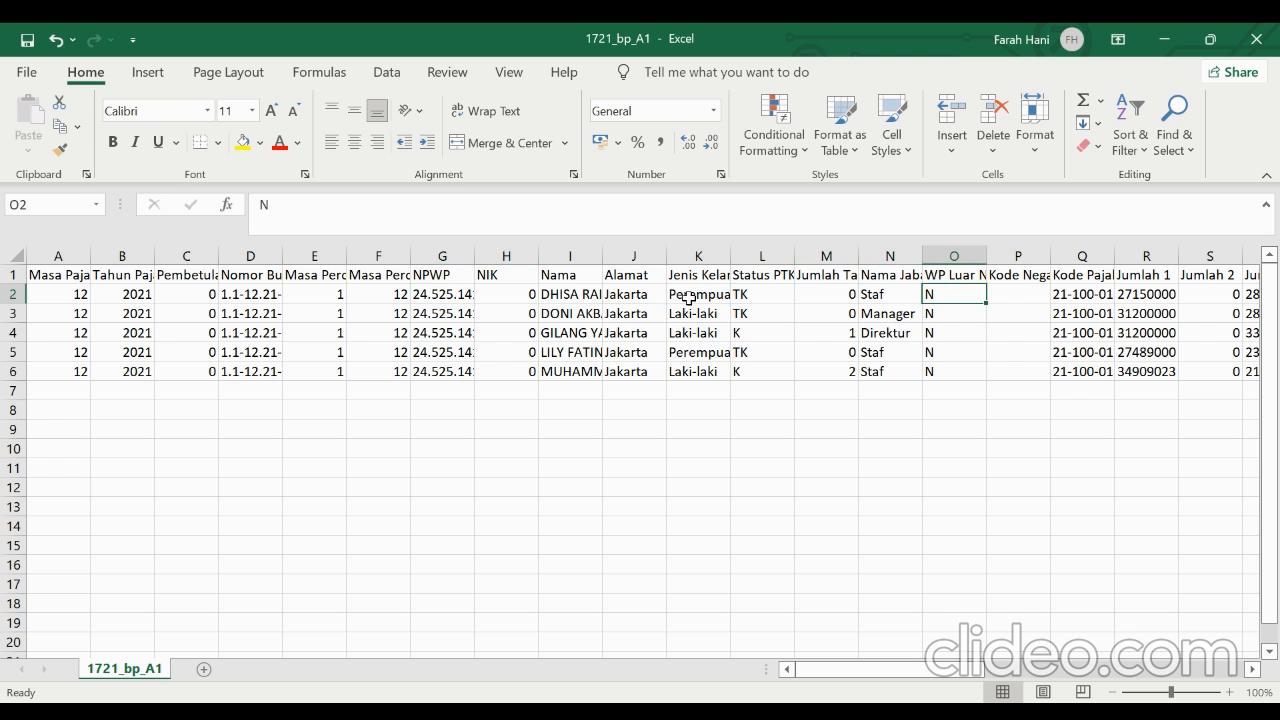
{"action": "key", "text": "Right"}
{"action": "key", "text": "Right"}
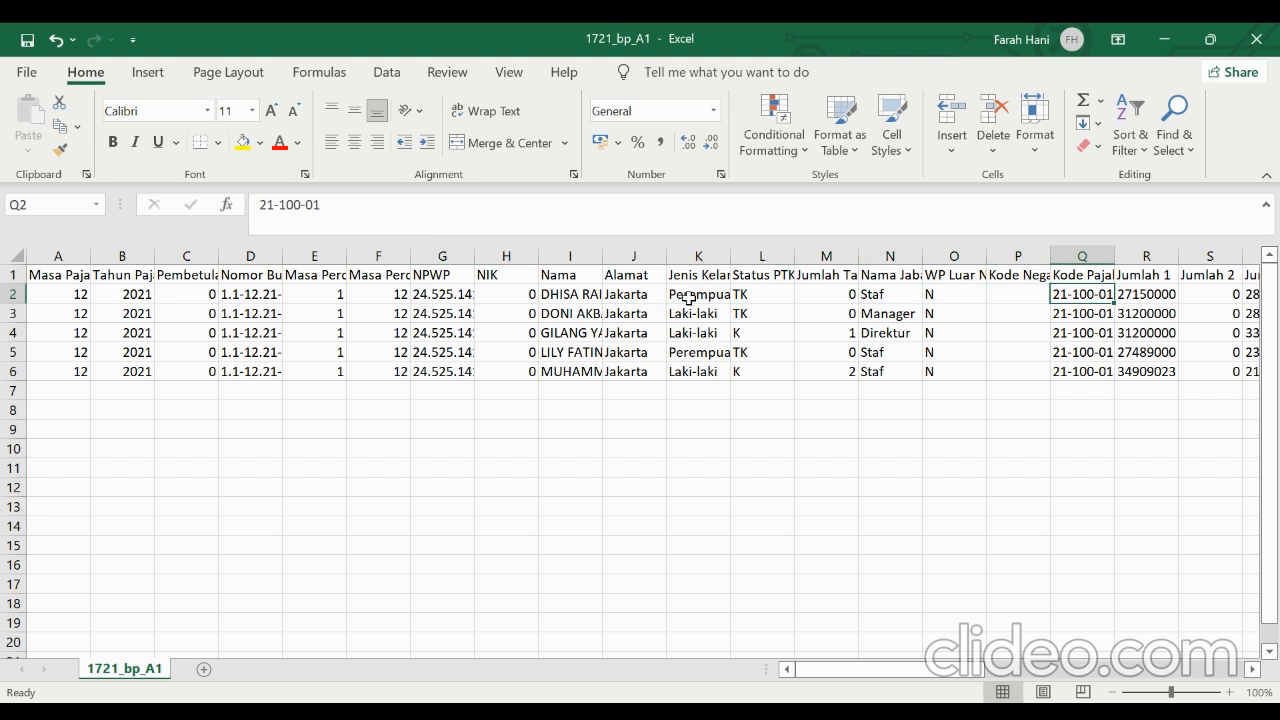
Look across the first employee's Jumlah columns and examine the Jumlah 1 lookup formula in R2
{"action": "key", "text": "Right"}
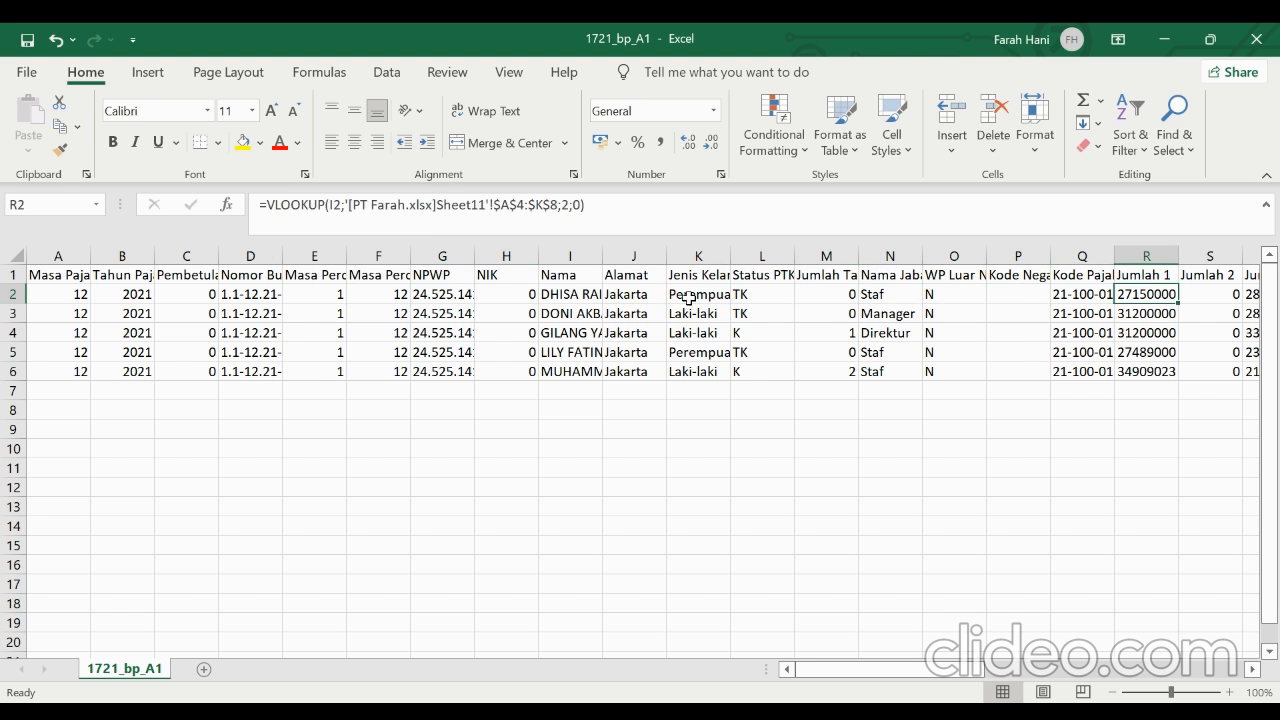
{"action": "key", "text": "Right"}
{"action": "key", "text": "Right"}
{"action": "key", "text": "Right"}
{"action": "key", "text": "Right"}
{"action": "key", "text": "Right"}
{"action": "key", "text": "Right"}
{"action": "key", "text": "Right"}
{"action": "key", "text": "Right"}
{"action": "key", "text": "Left"}
{"action": "key", "text": "Left"}
{"action": "key", "text": "Left"}
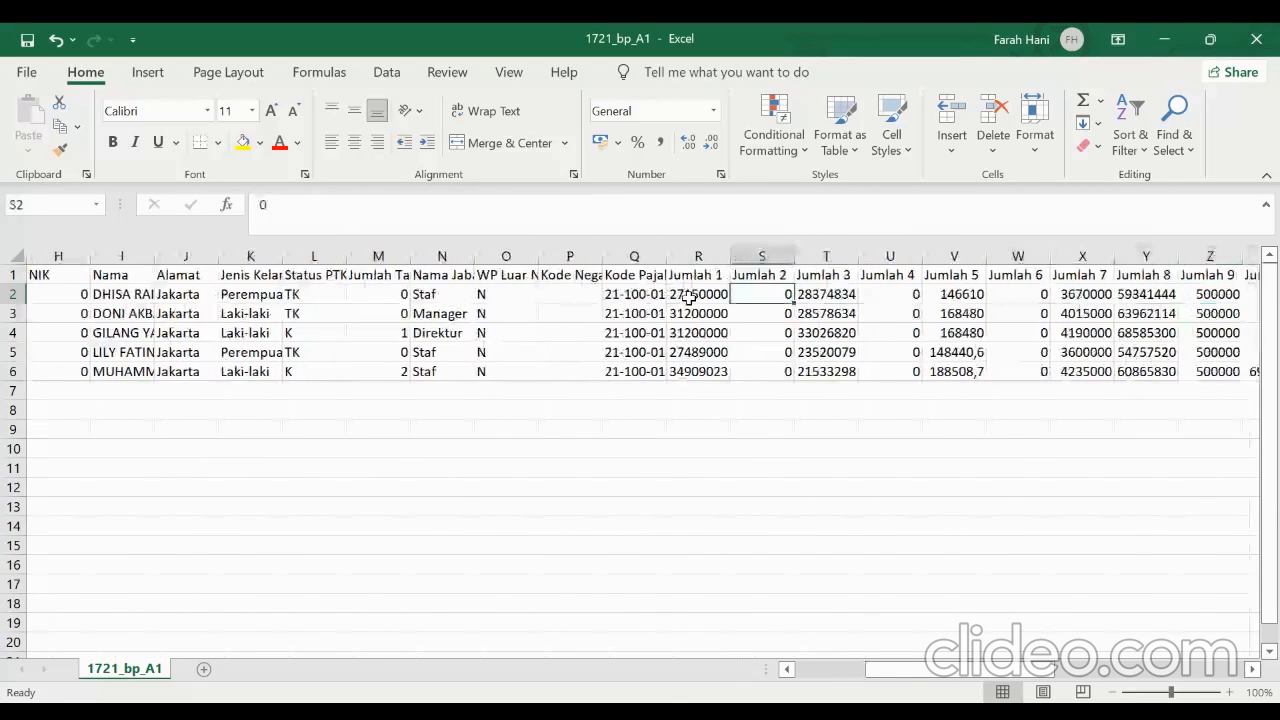
{"action": "key", "text": "Left"}
{"action": "key", "text": "Left"}
{"action": "key", "text": "Left"}
{"action": "key", "text": "Left"}
{"action": "key", "text": "Left"}
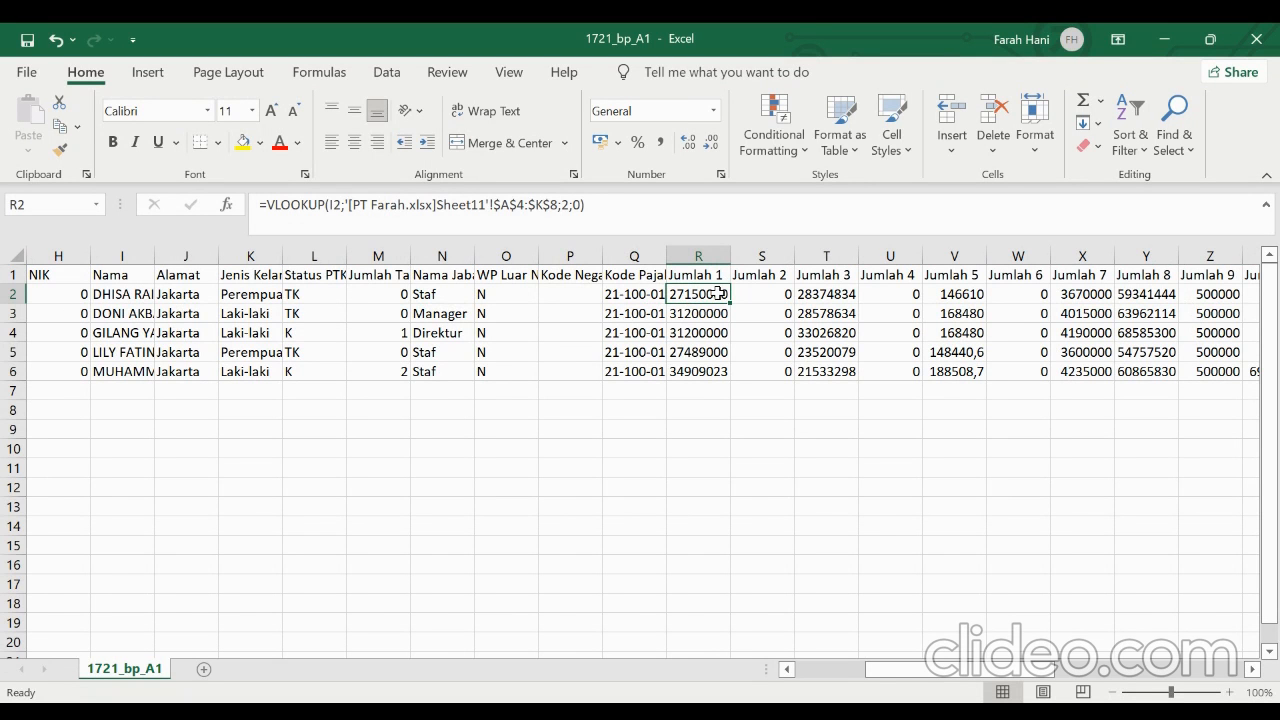
Review the first employee's values and formulas from Jumlah 2 in S2 through Jumlah 8 in Y2
{"action": "left_click", "coordinate": [748, 297]}
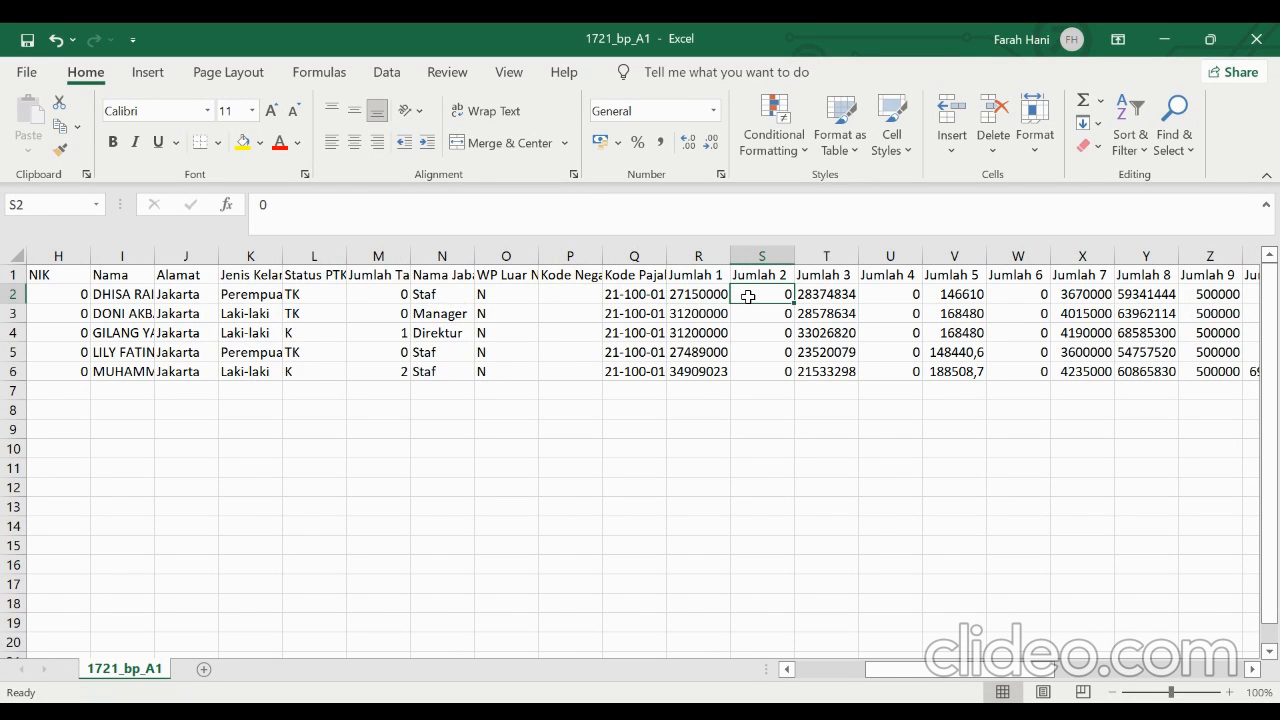
{"action": "left_click", "coordinate": [815, 297]}
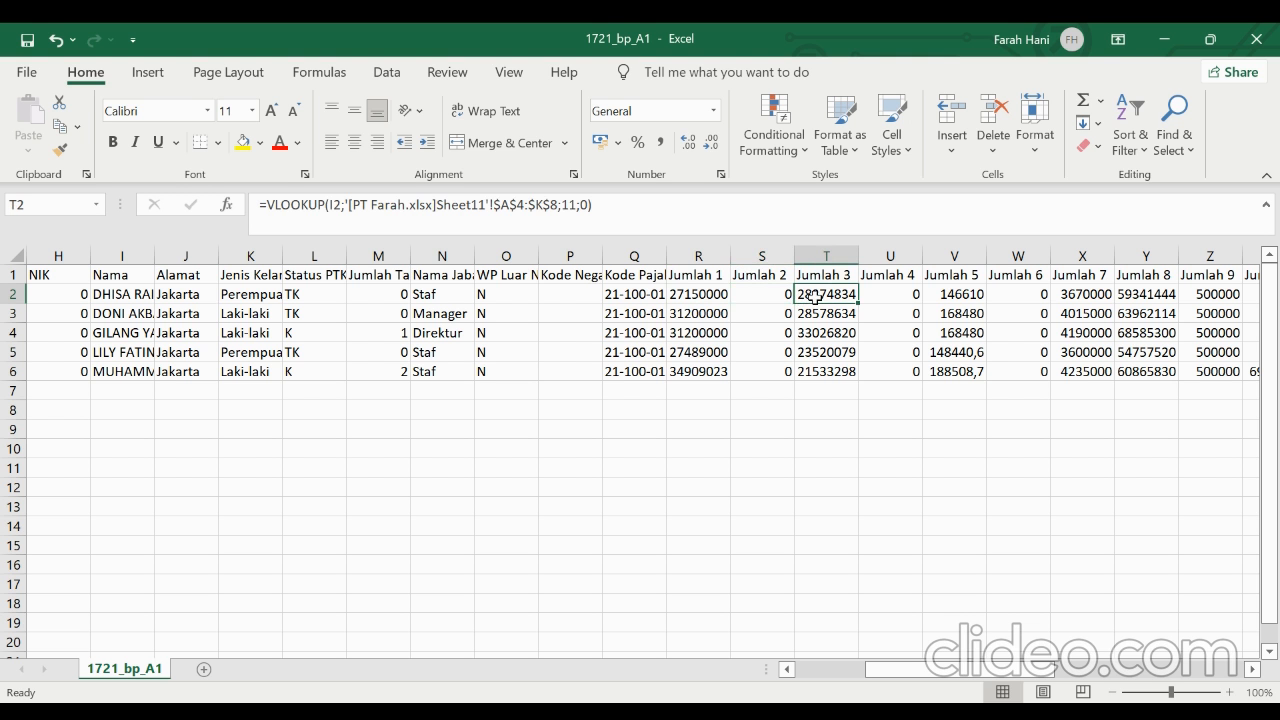
{"action": "left_click", "coordinate": [875, 293]}
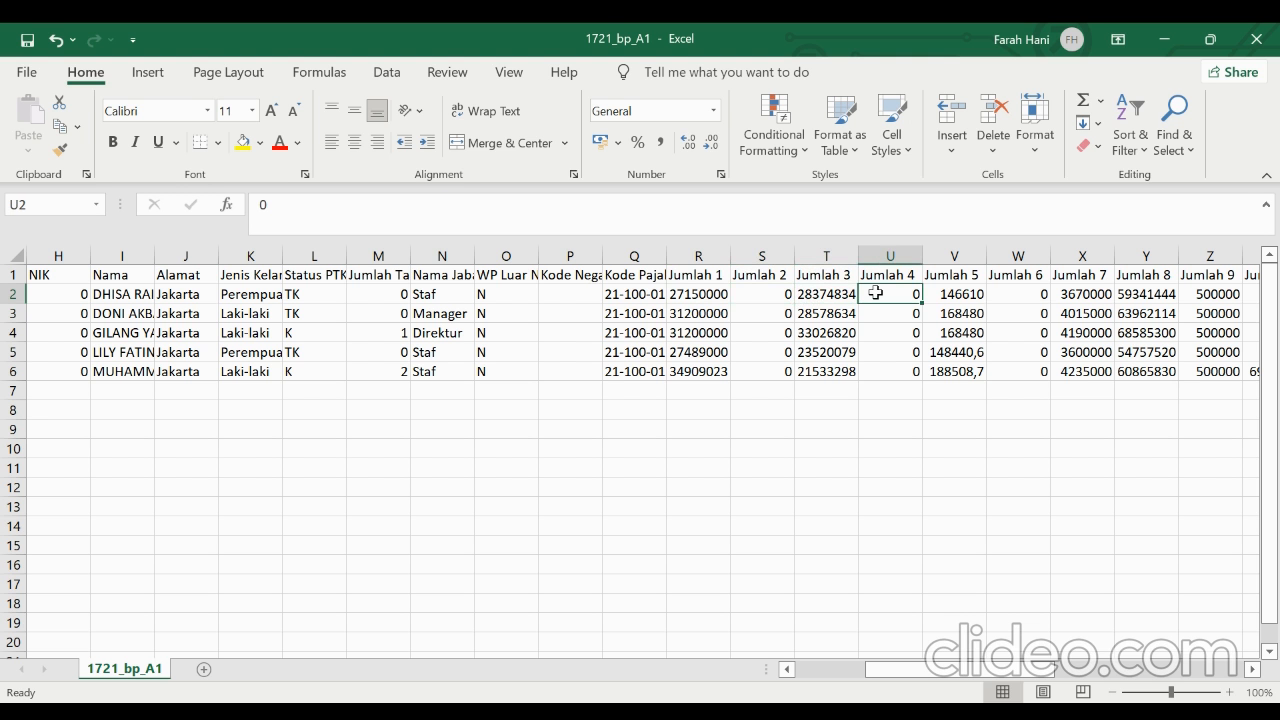
{"action": "left_click", "coordinate": [941, 297]}
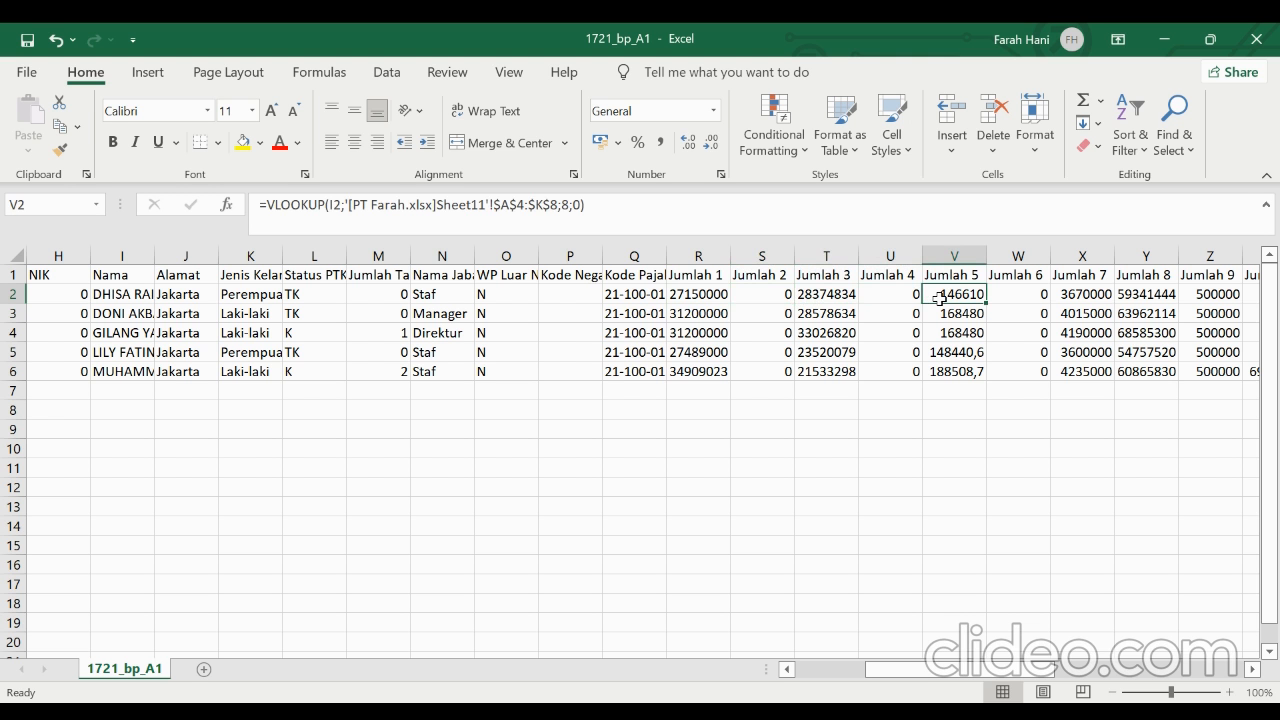
{"action": "left_click", "coordinate": [1010, 297]}
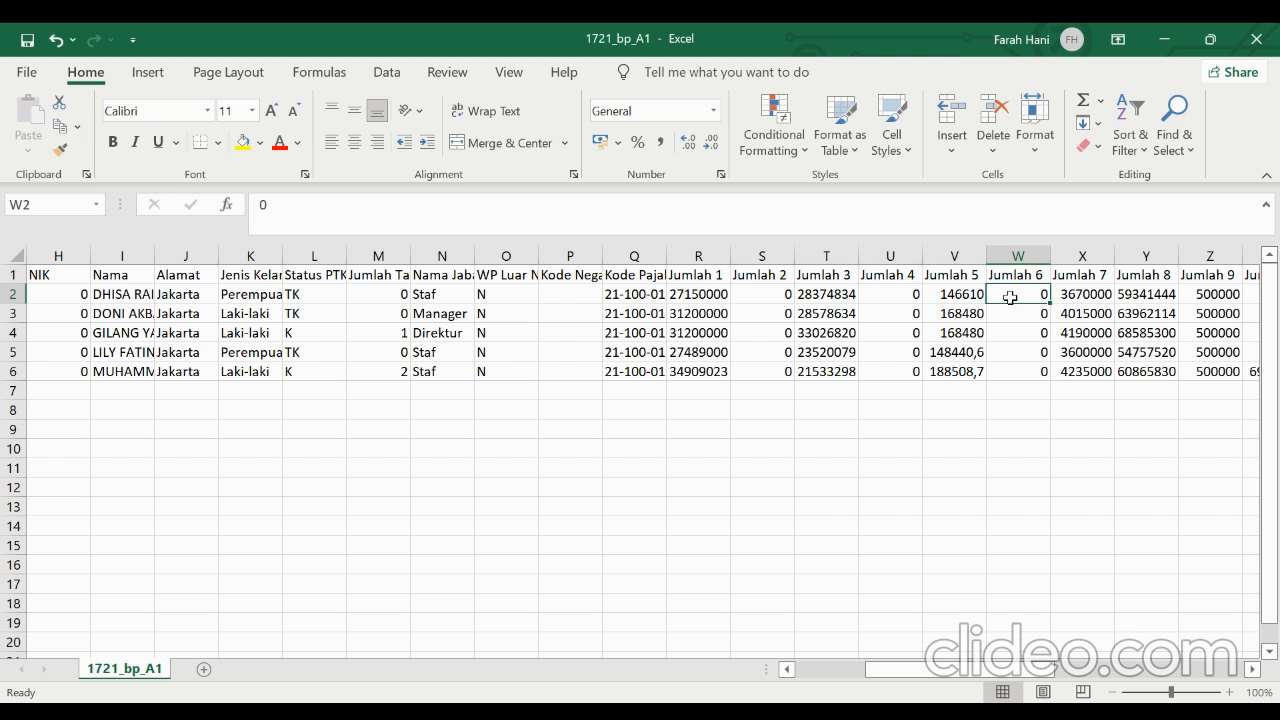
{"action": "left_click", "coordinate": [1066, 295]}
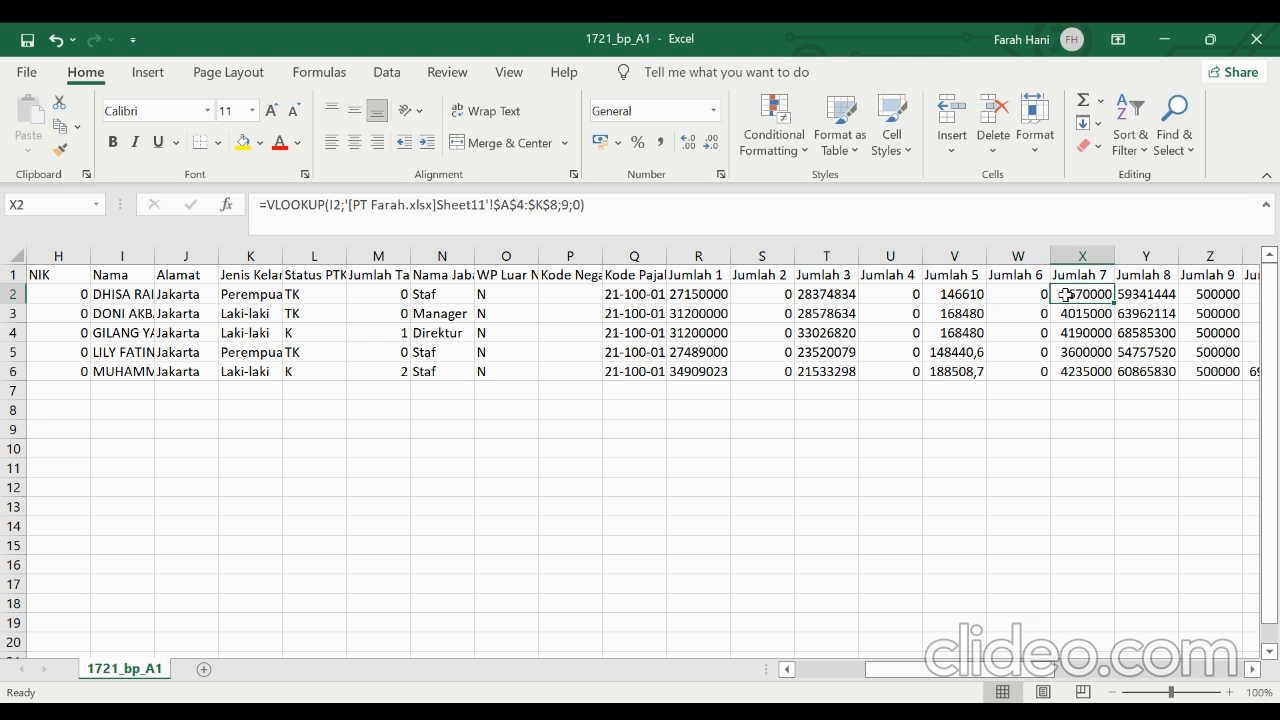
{"action": "left_click", "coordinate": [1127, 295]}
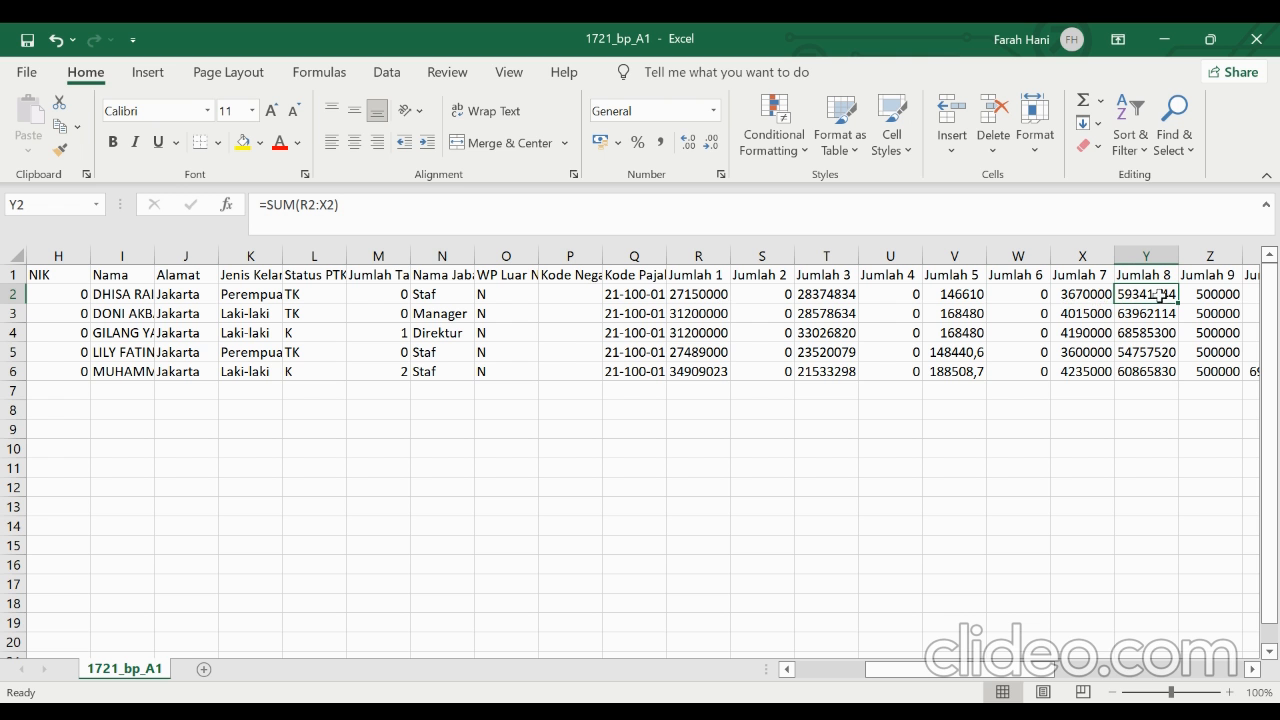
Review the first employee's deduction, net income and PTKP formulas from Jumlah 9 in Z2 through Jumlah 15 in AF2
{"action": "left_click", "coordinate": [1210, 296]}
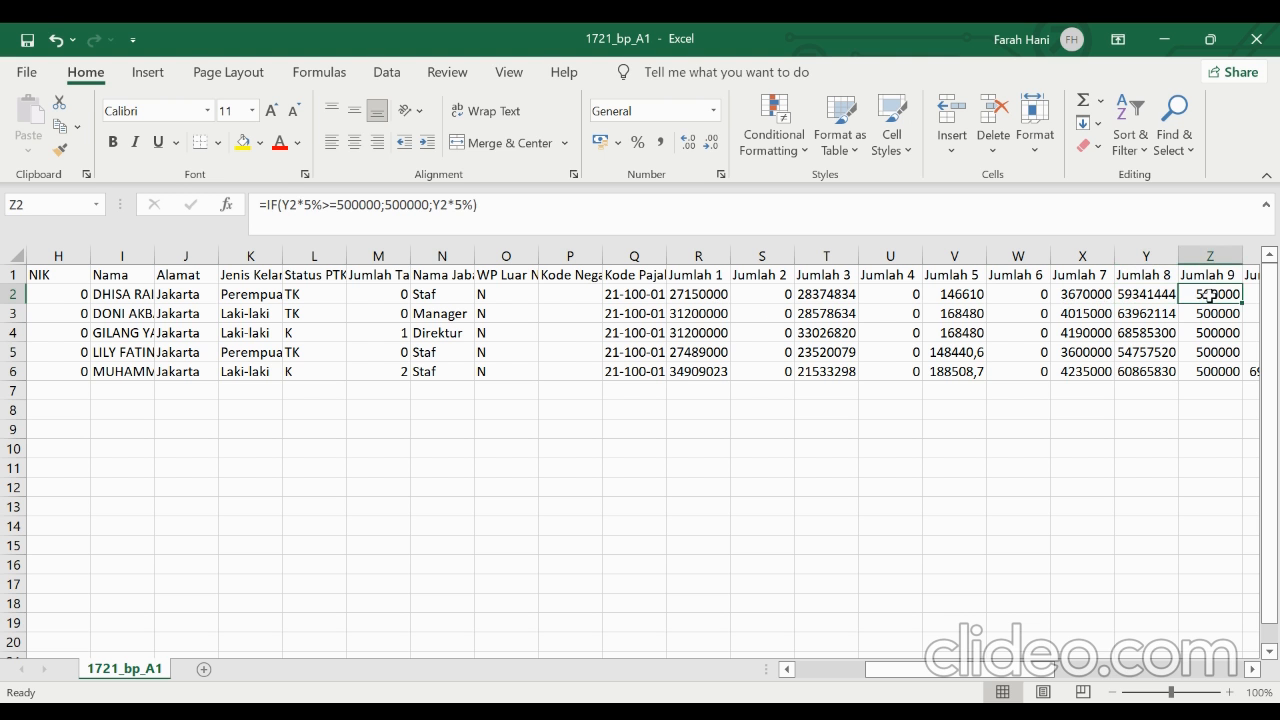
{"action": "key", "text": "Right"}
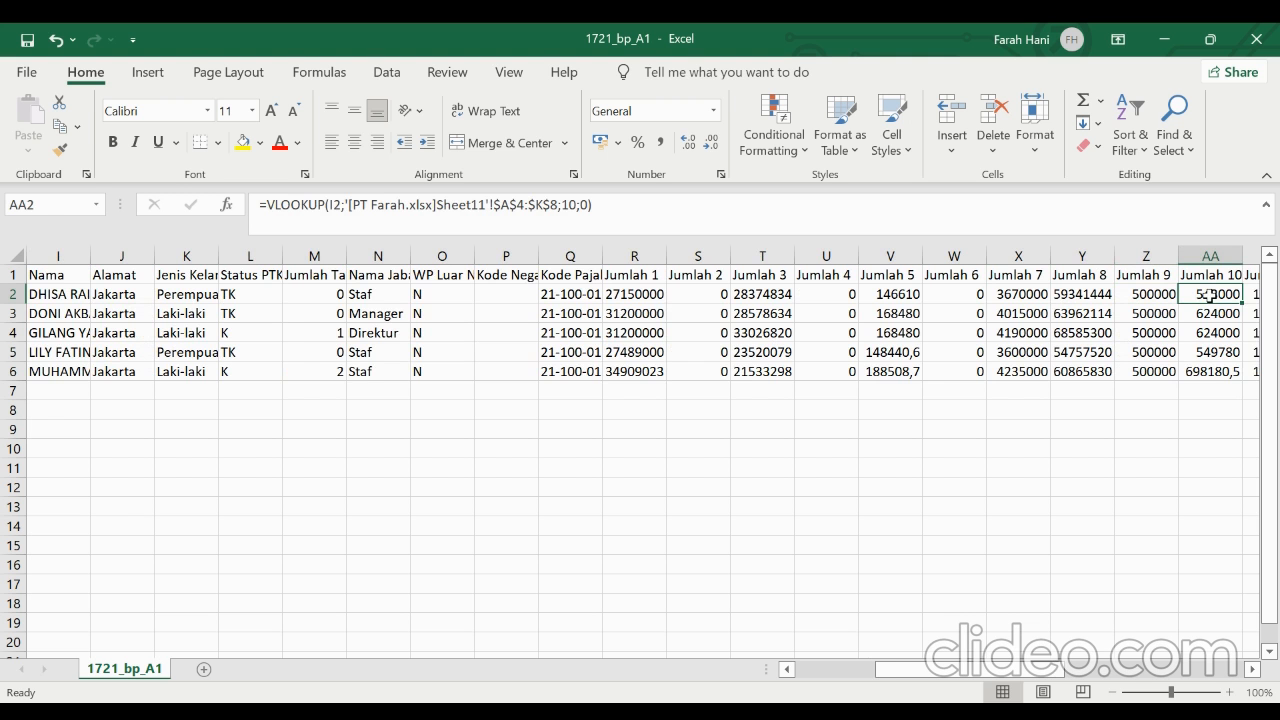
{"action": "key", "text": "Right"}
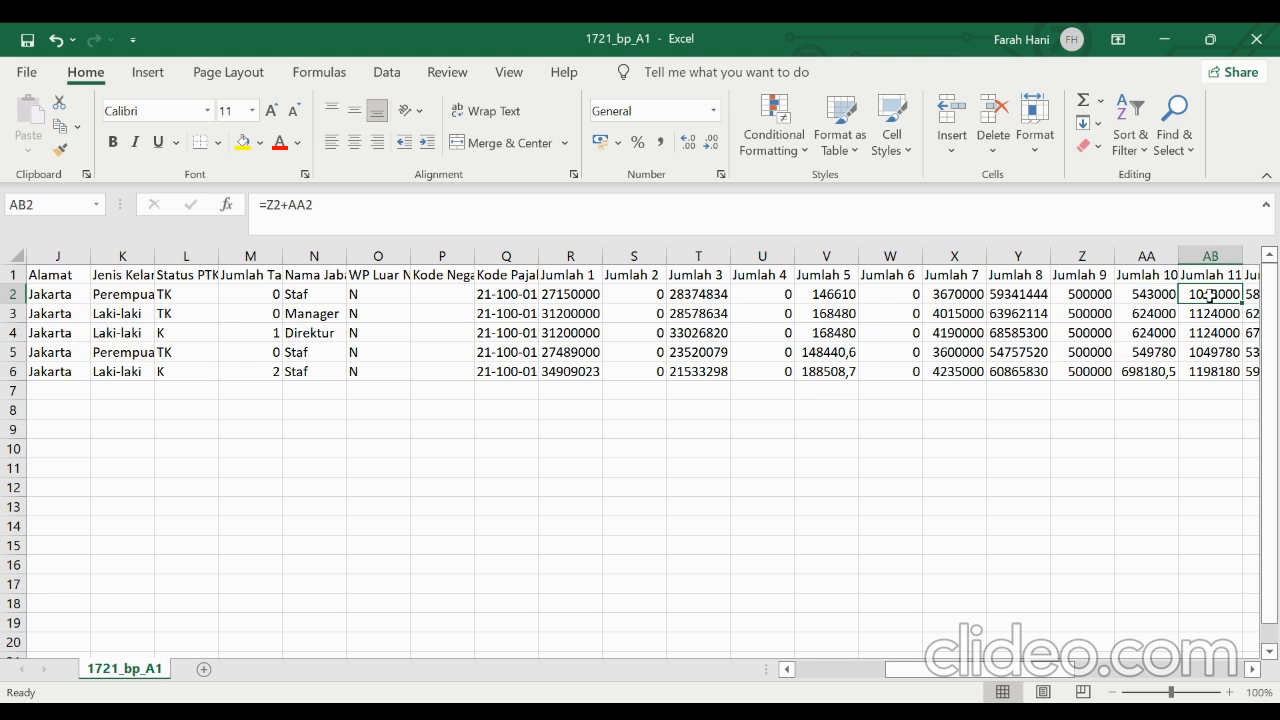
{"action": "key", "text": "Right"}
{"action": "key", "text": "Right"}
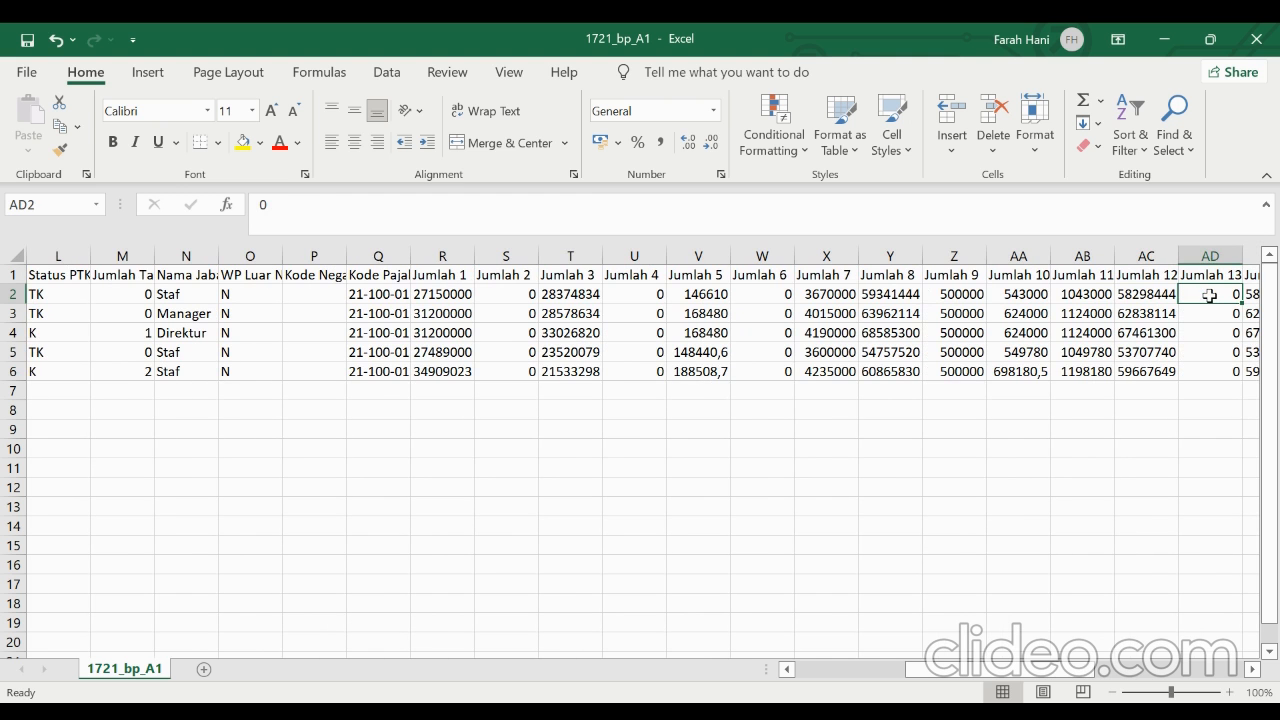
{"action": "key", "text": "Left"}
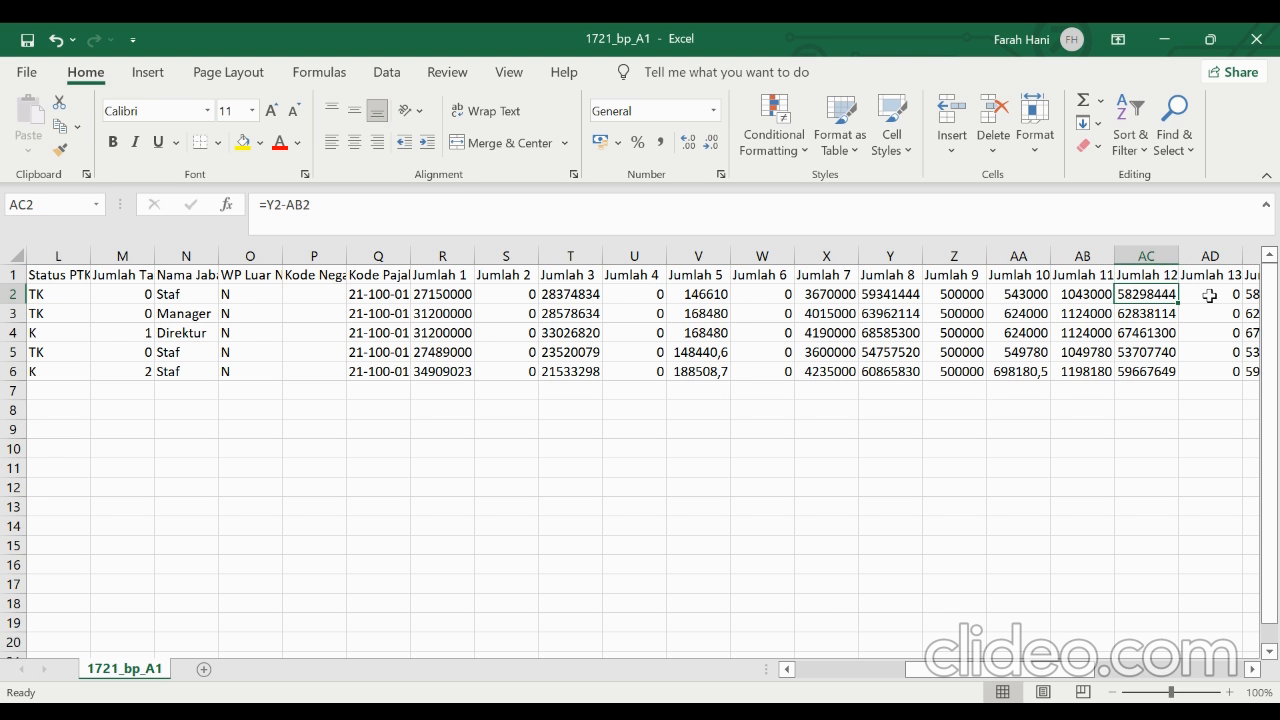
{"action": "key", "text": "Right"}
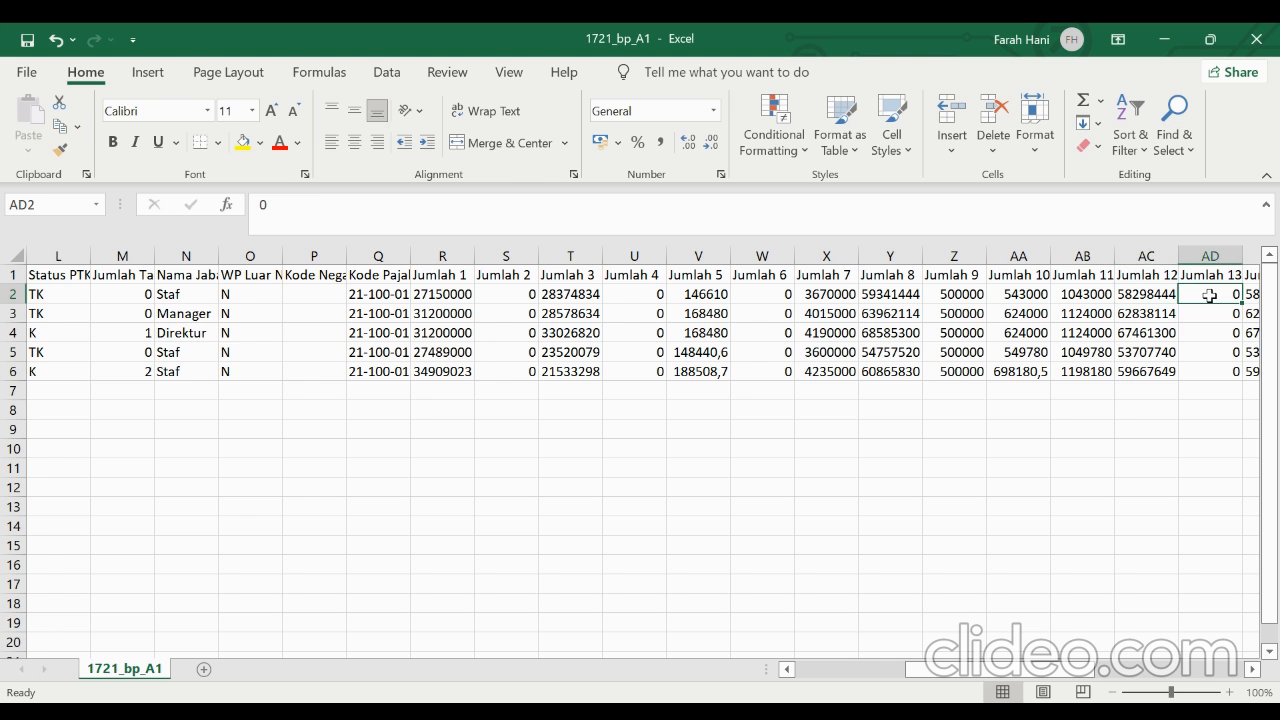
{"action": "key", "text": "Right"}
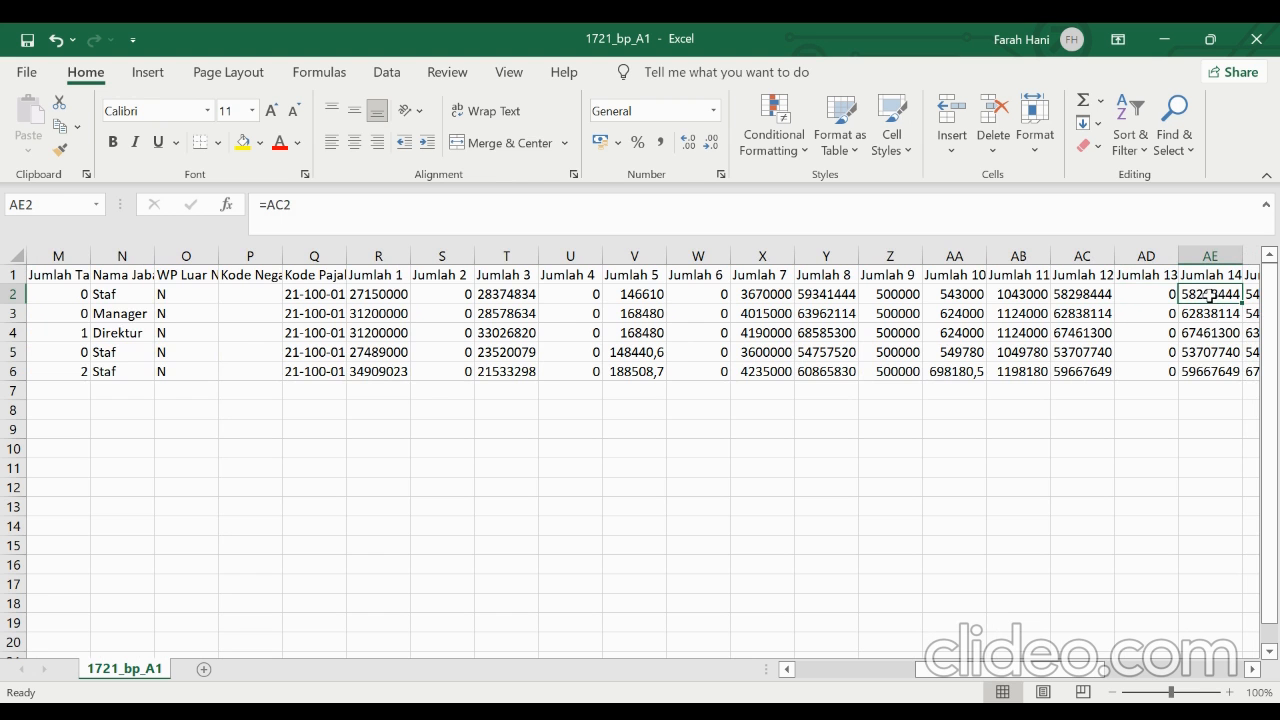
{"action": "key", "text": "Right"}
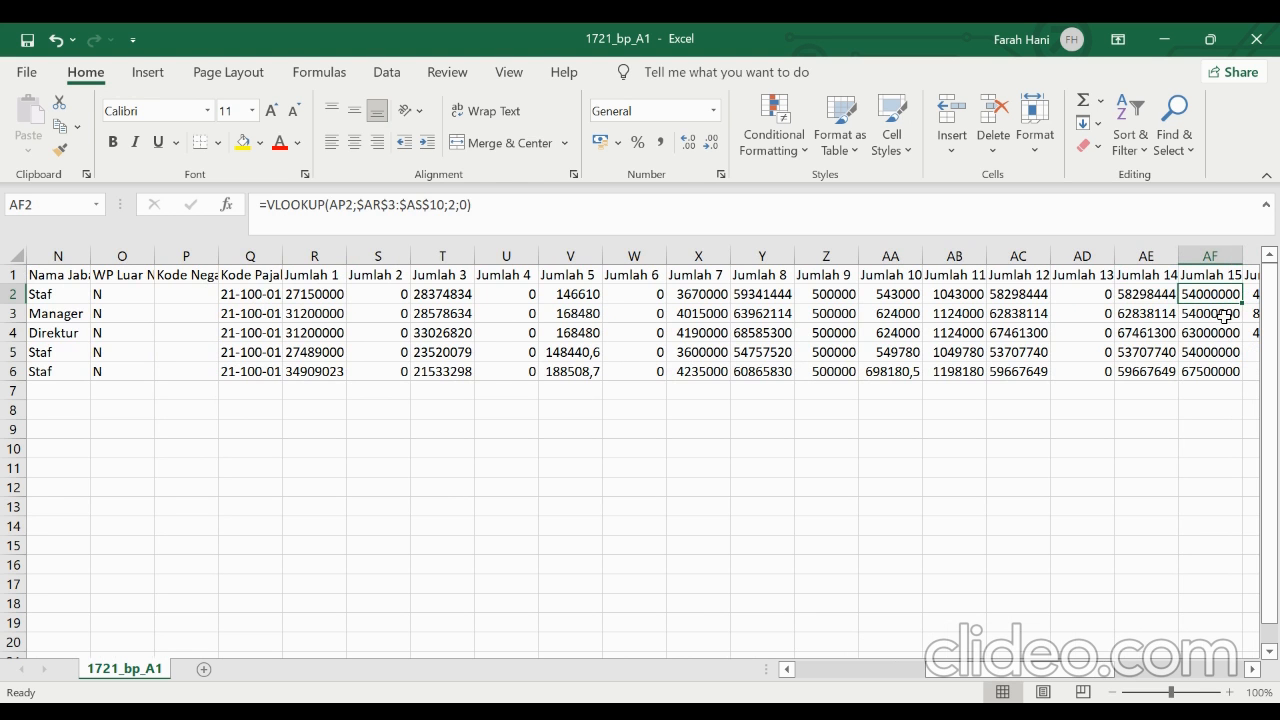
Examine the Status heading in AP1 and its formula in AP2, which supply the Jumlah 15 lookup
{"action": "scroll", "coordinate": [1223, 317], "scroll_direction": "right", "scroll_amount": 3}
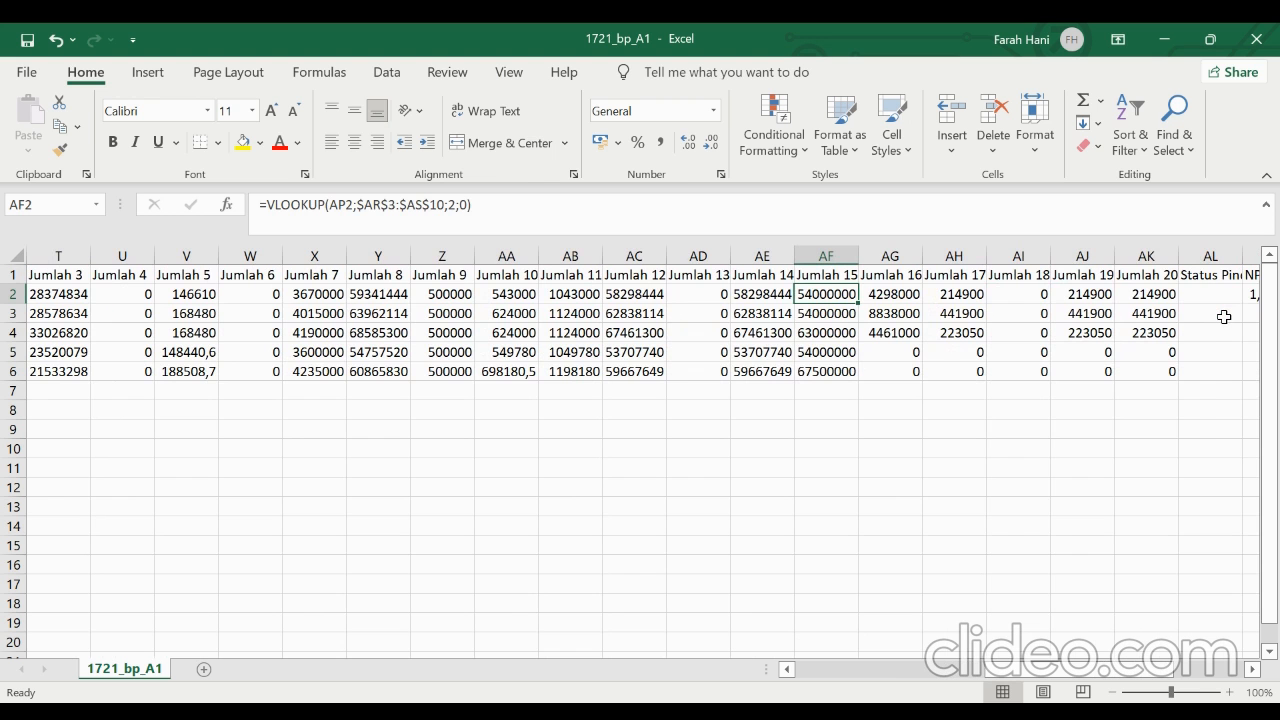
{"action": "scroll", "coordinate": [1223, 317], "scroll_direction": "right", "scroll_amount": 3}
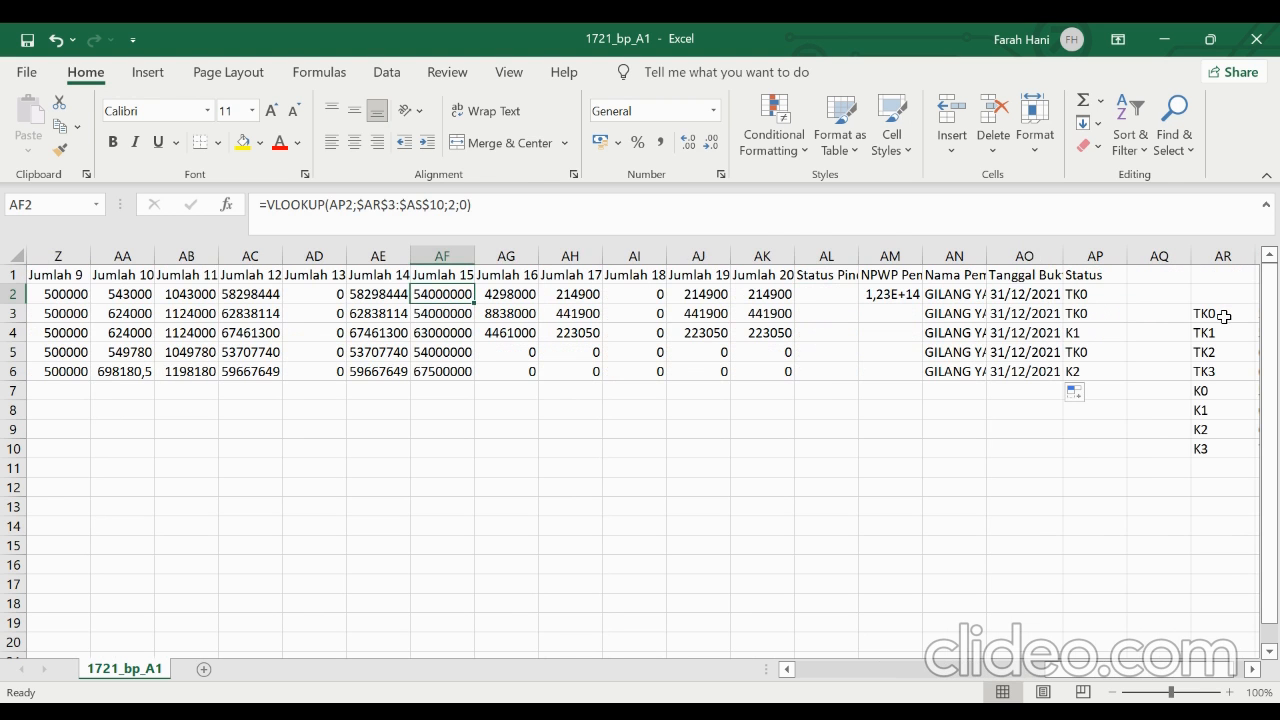
{"action": "left_click", "coordinate": [1097, 276]}
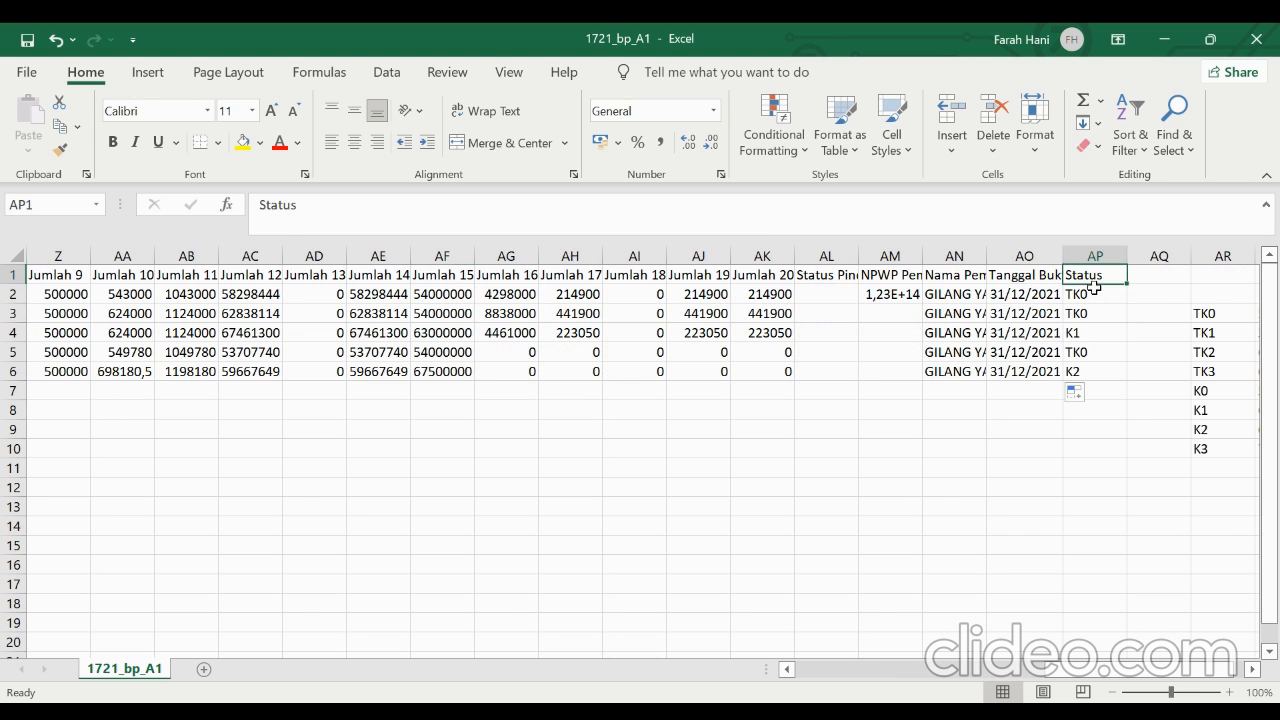
{"action": "left_click", "coordinate": [1094, 293]}
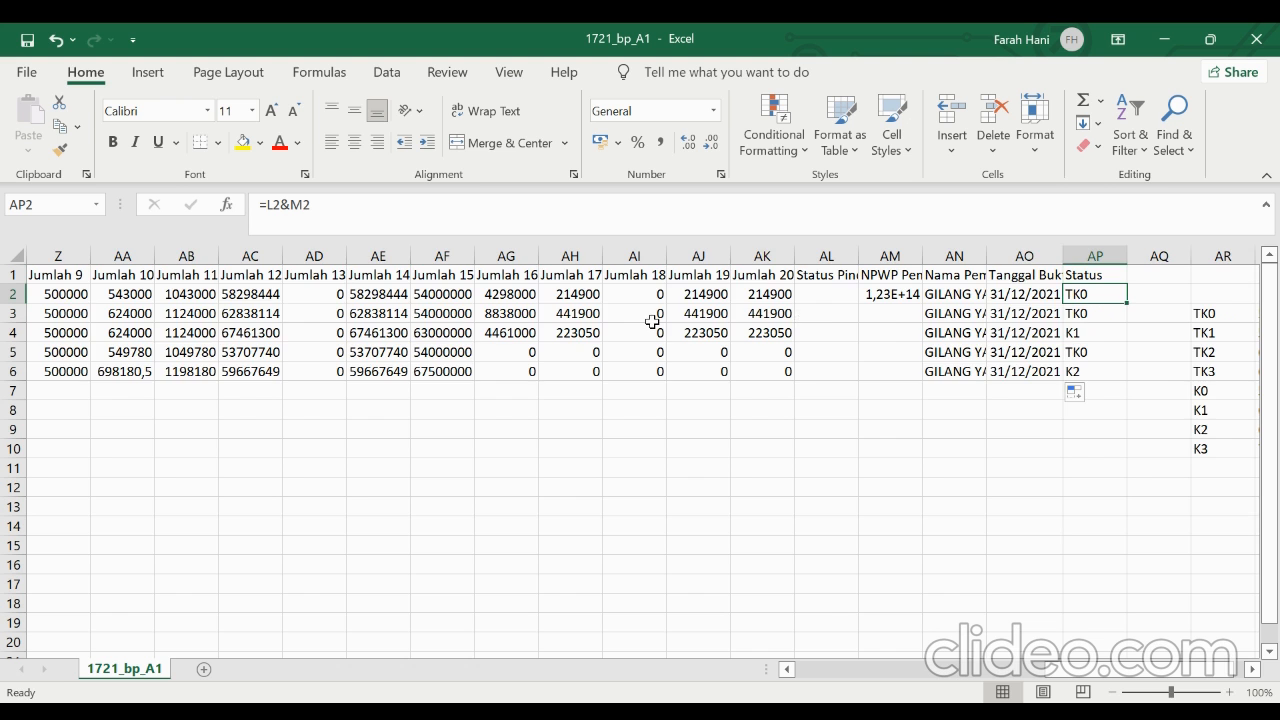
{"action": "scroll", "coordinate": [652, 320], "scroll_direction": "left", "scroll_amount": 8}
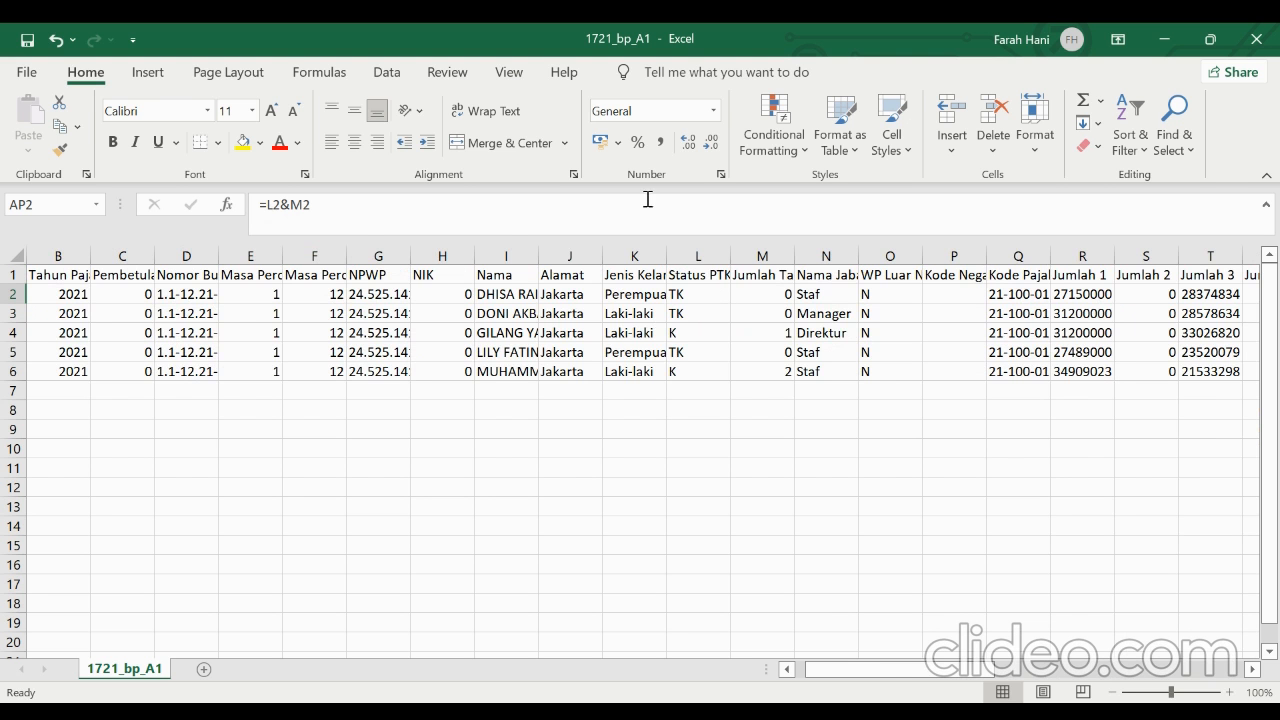
Review the first employee's PTKP, taxable income and PPh 21 formulas from Jumlah 15 in AF2 through Jumlah 20 in AK2
{"action": "scroll", "coordinate": [704, 354], "scroll_direction": "right", "scroll_amount": 3}
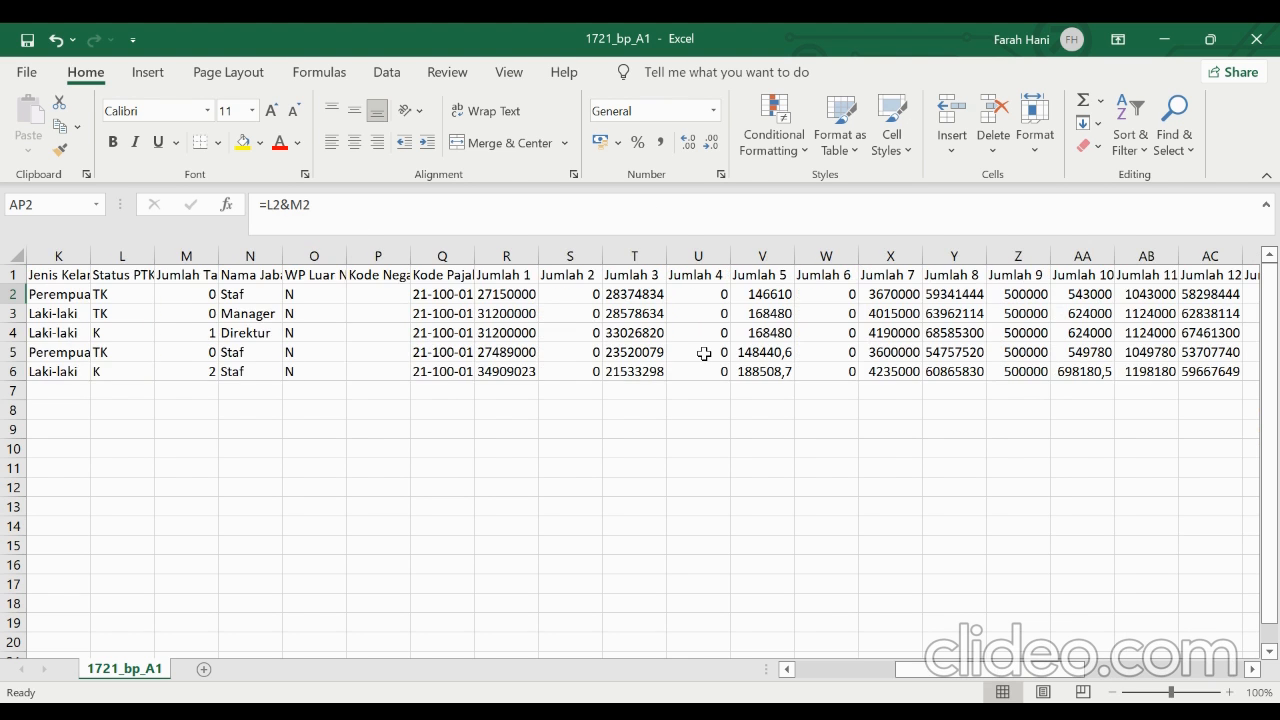
{"action": "scroll", "coordinate": [704, 354], "scroll_direction": "right", "scroll_amount": 6}
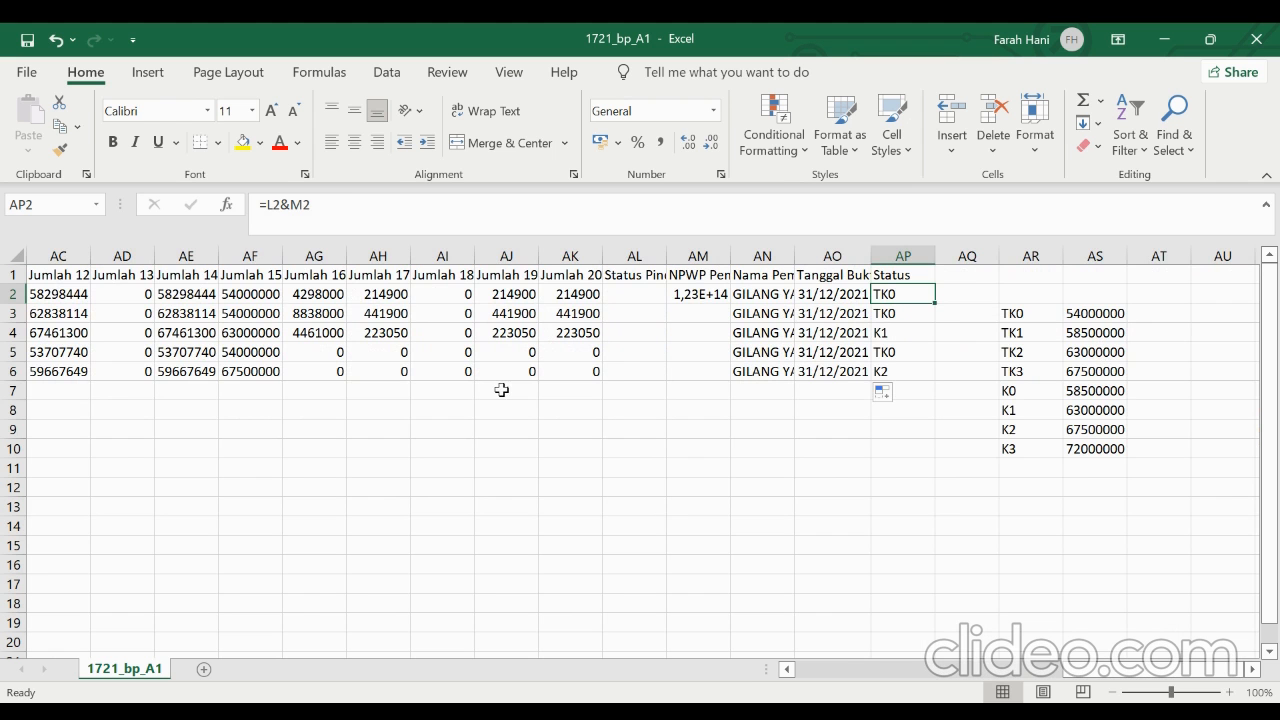
{"action": "left_click", "coordinate": [268, 297]}
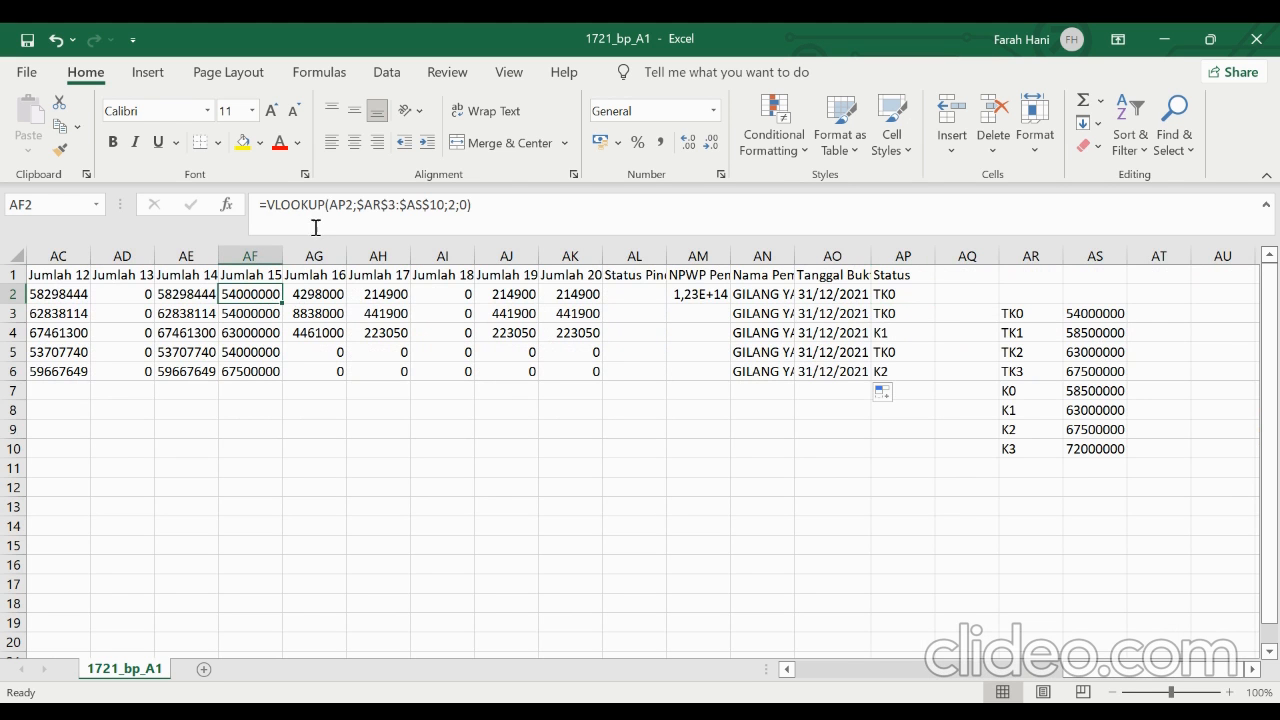
{"action": "left_click", "coordinate": [312, 296]}
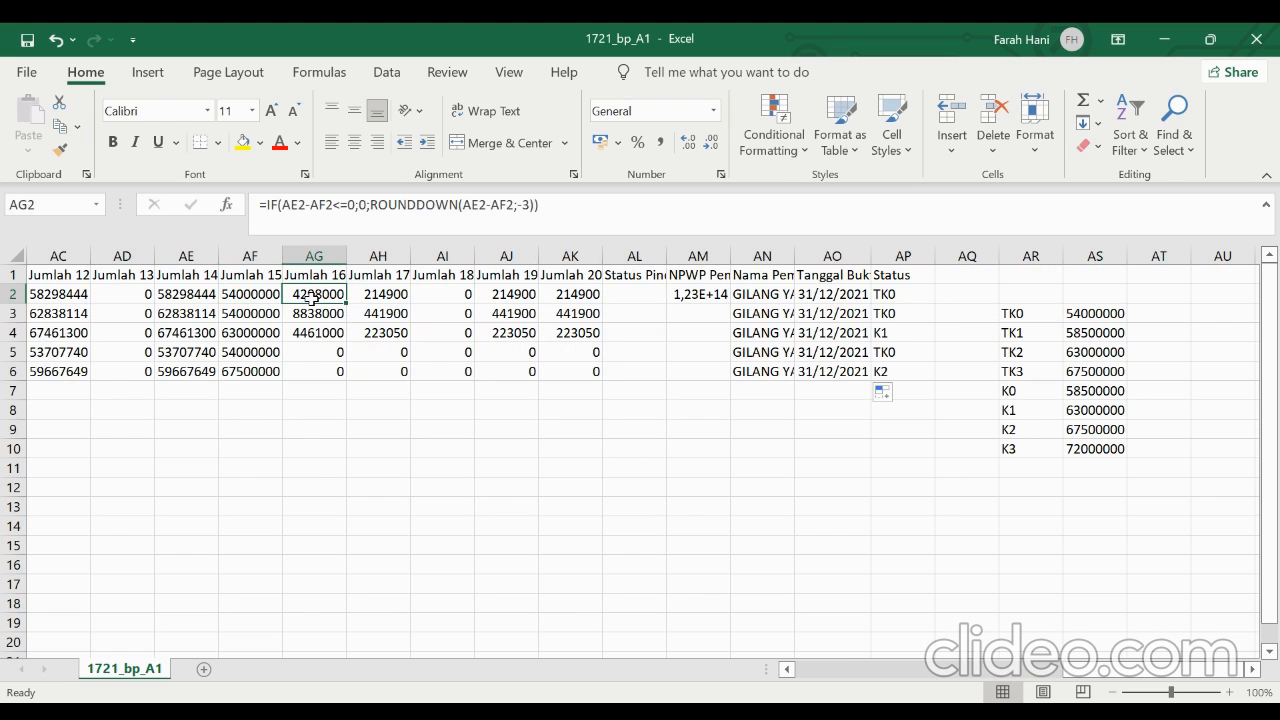
{"action": "key", "text": "Right"}
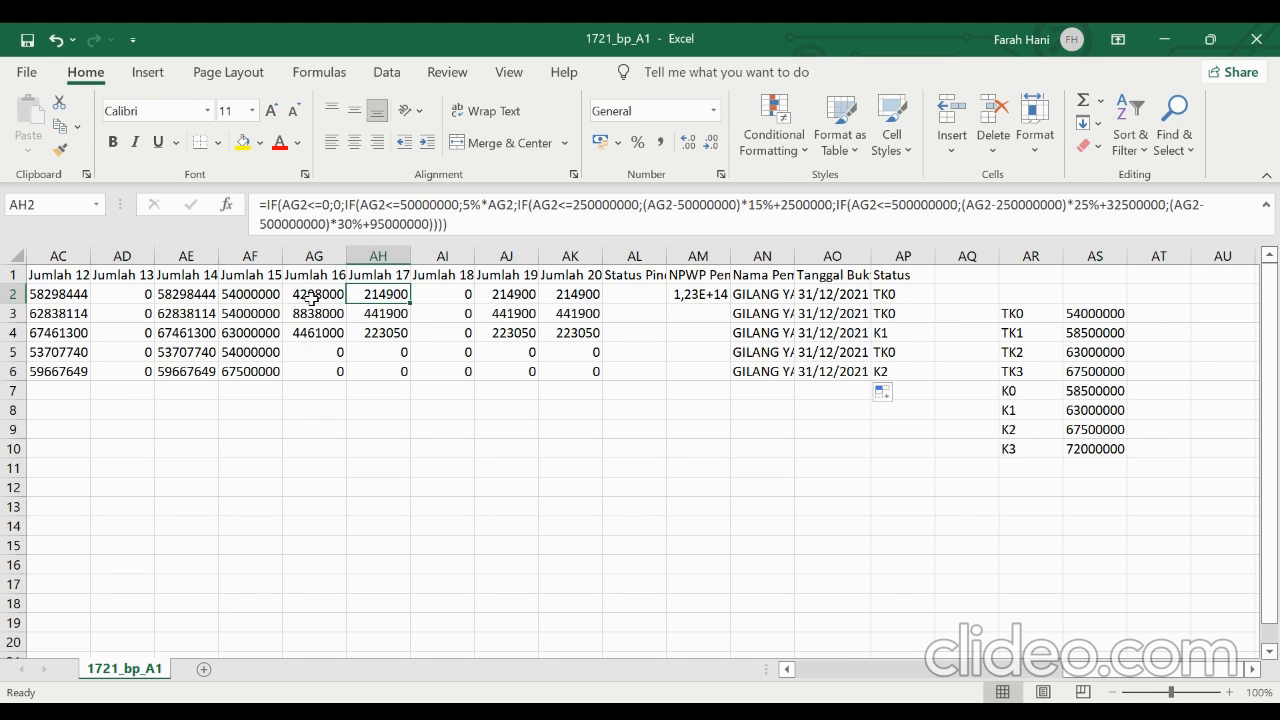
{"action": "key", "text": "Right"}
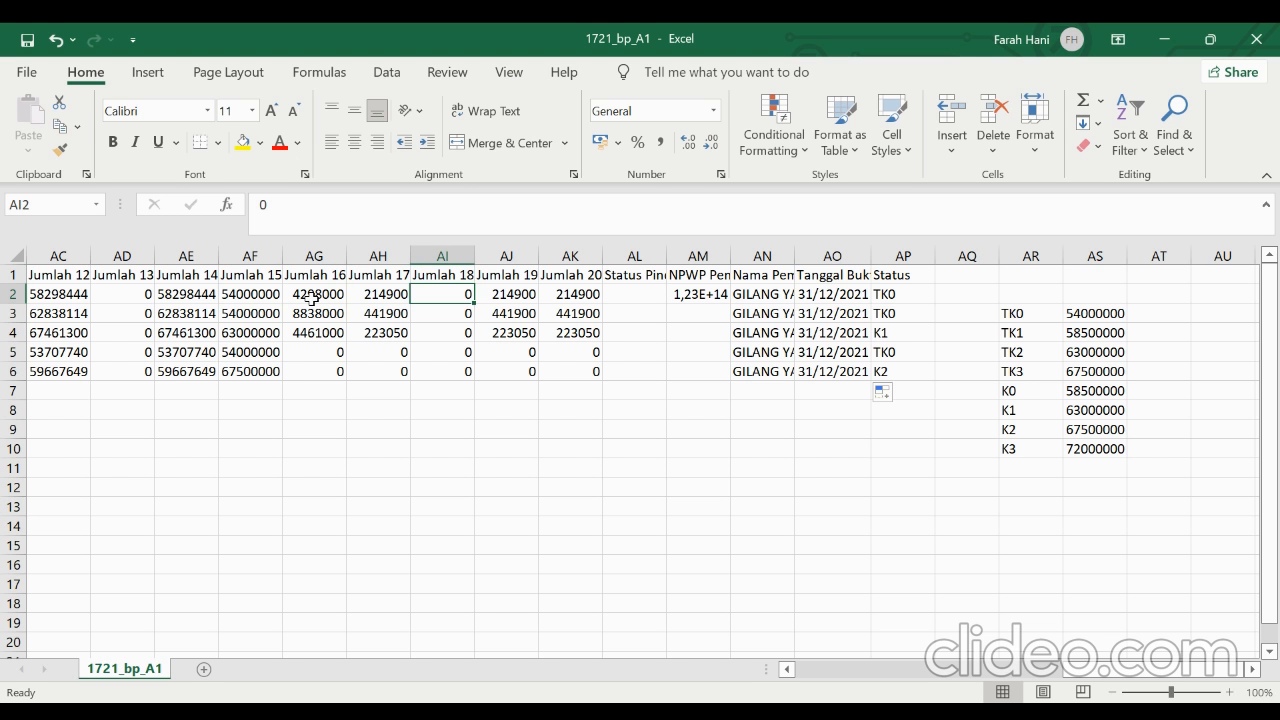
{"action": "key", "text": "Right"}
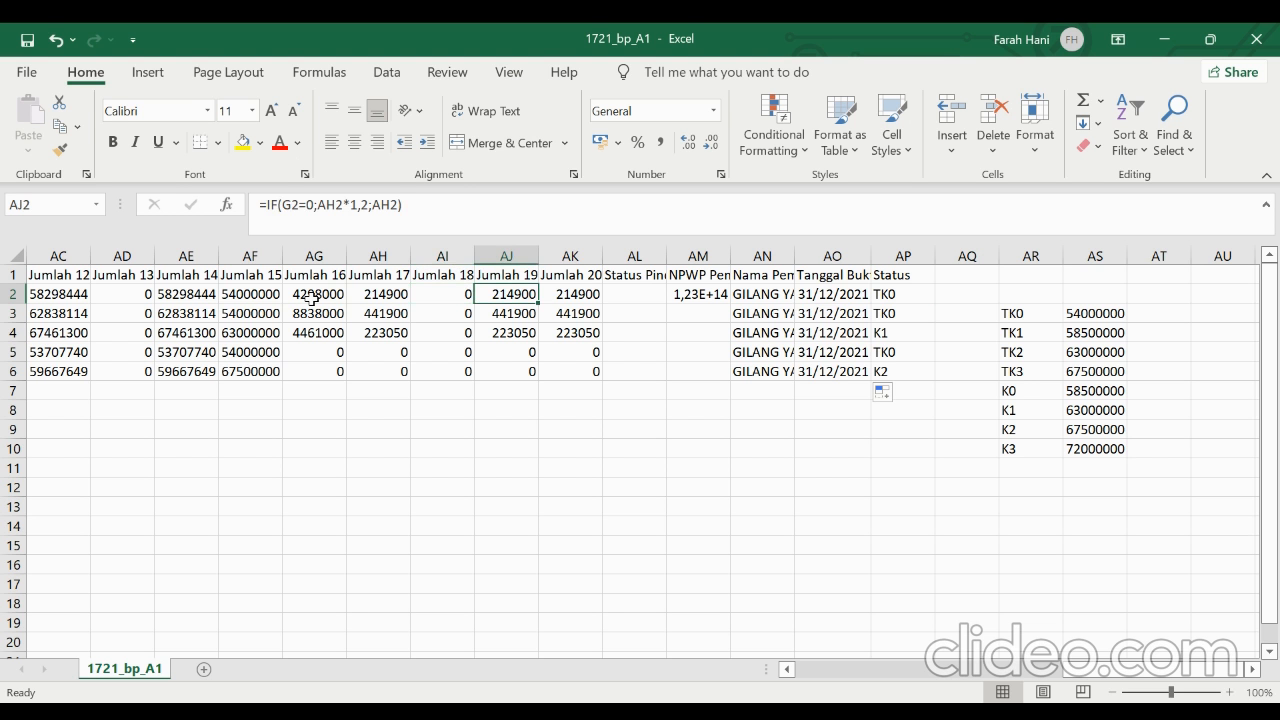
{"action": "key", "text": "Right"}
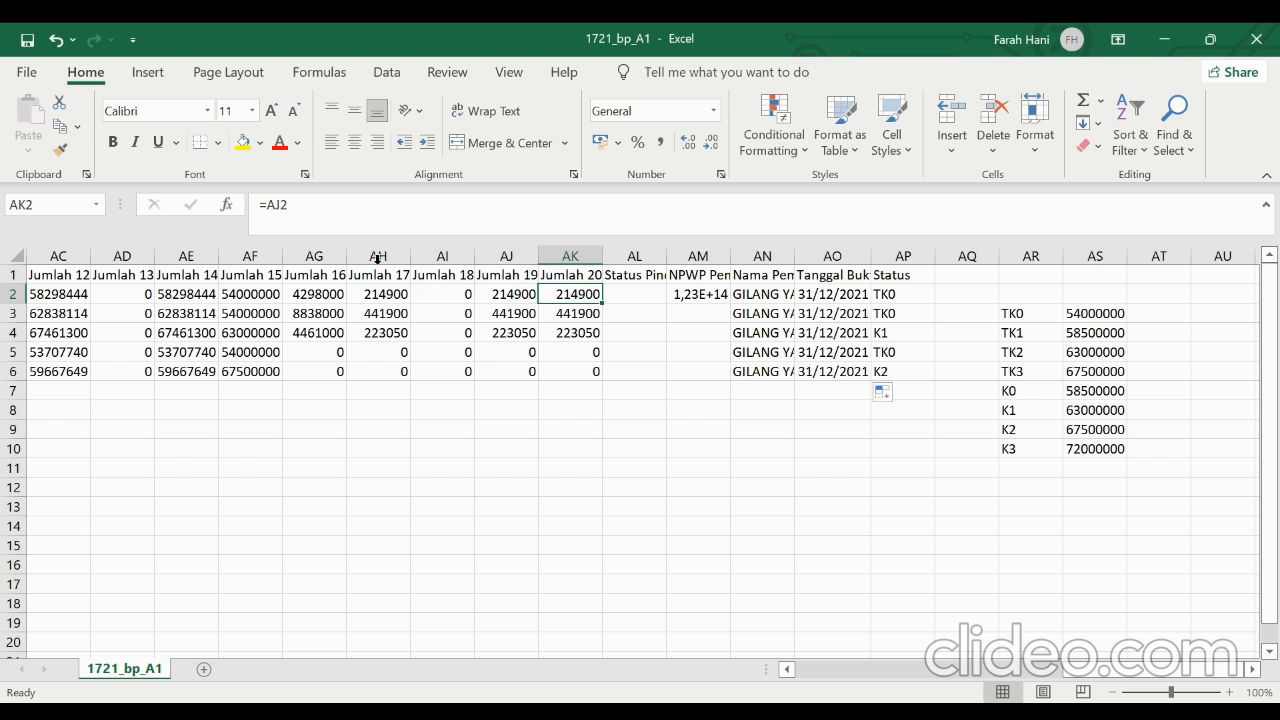
Check the first employee's transfer status in AL2 and the tax withholder's NPWP and name in AM2 and AN2
{"action": "left_click", "coordinate": [655, 298]}
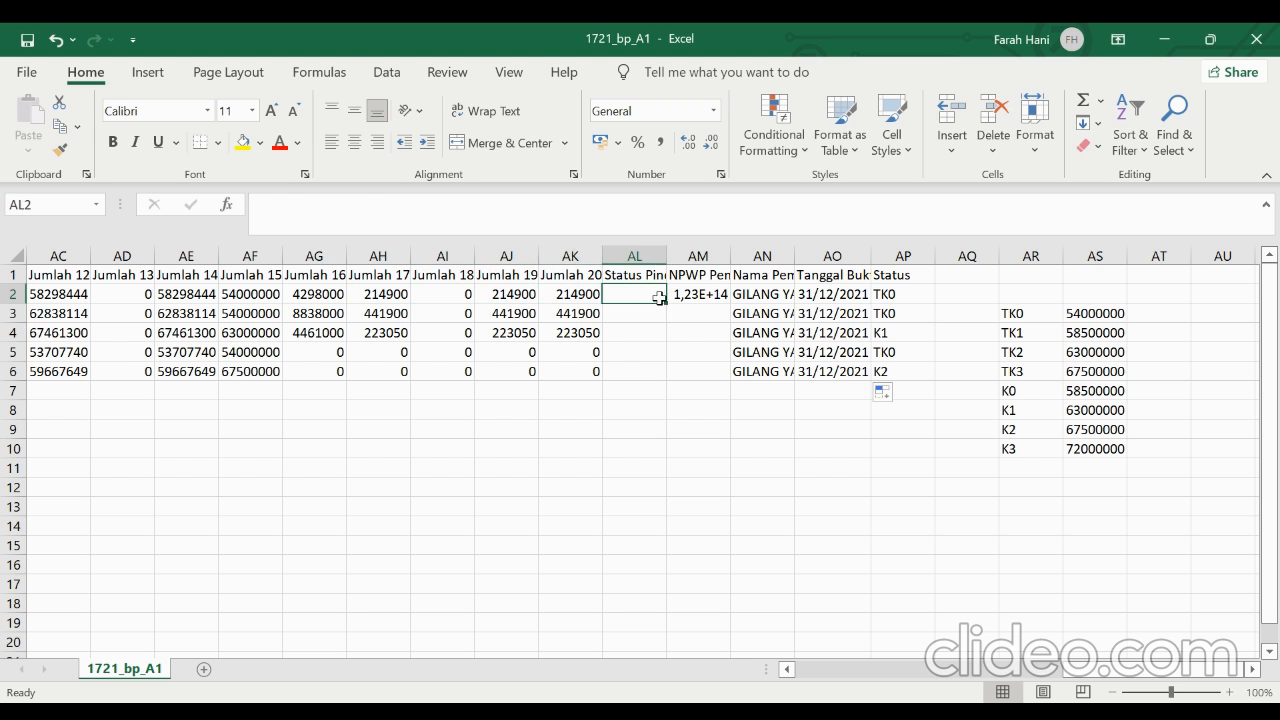
{"action": "left_click", "coordinate": [685, 292]}
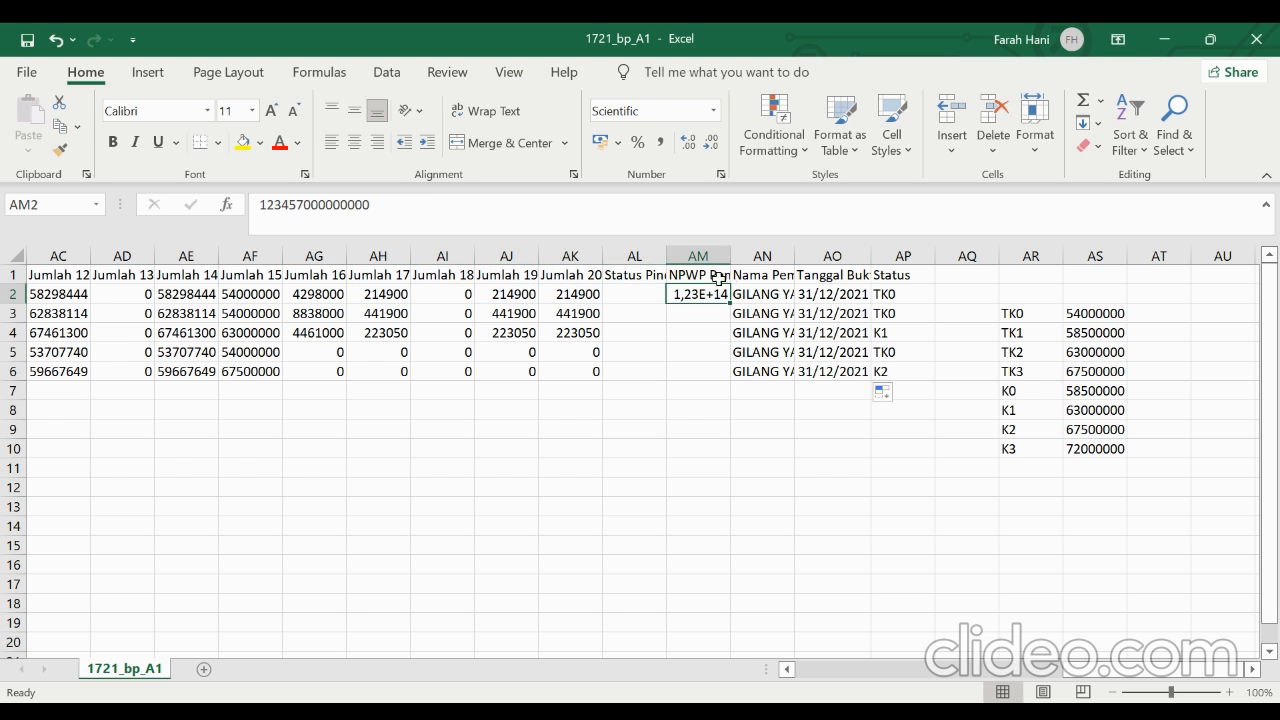
{"action": "left_click", "coordinate": [760, 278]}
{"action": "left_click", "coordinate": [764, 298]}
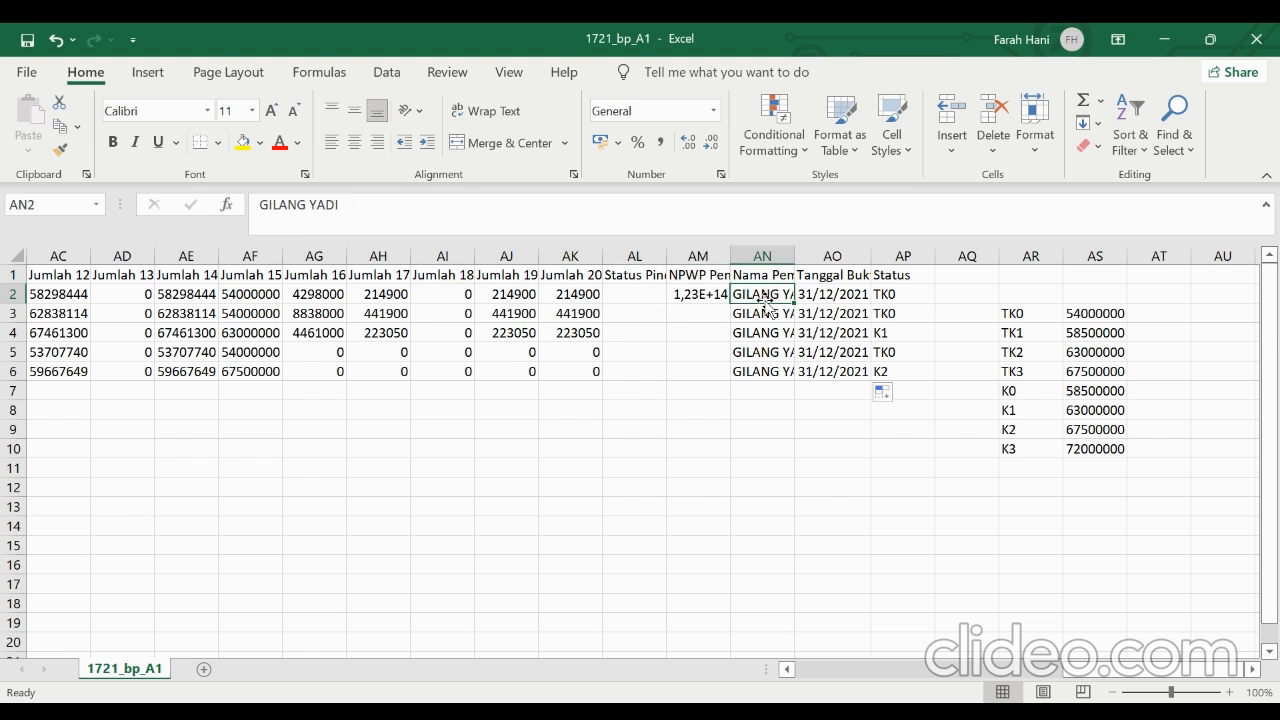
Compare the director's position in N4 and name in I4 with the withholder name in AN2, and check the slip date in AO2
{"action": "scroll", "coordinate": [510, 336], "scroll_direction": "left", "scroll_amount": 5}
{"action": "scroll", "coordinate": [510, 336], "scroll_direction": "left", "scroll_amount": 5}
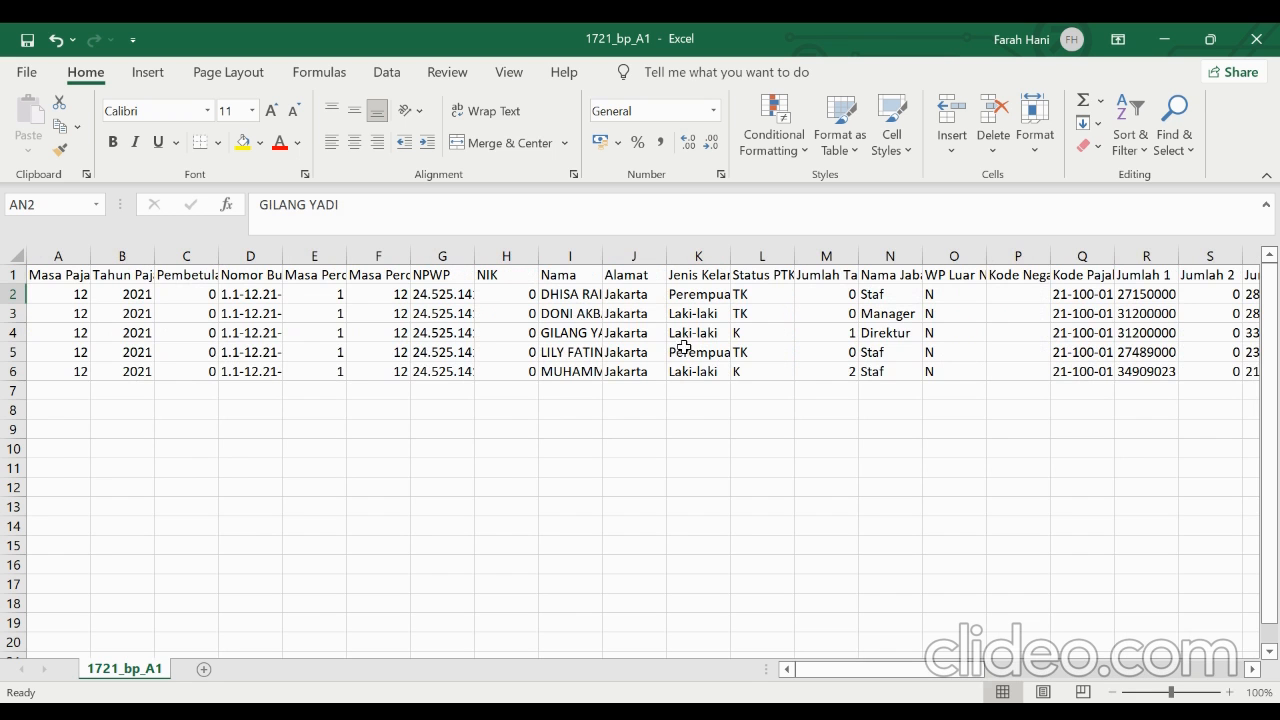
{"action": "left_click", "coordinate": [875, 333]}
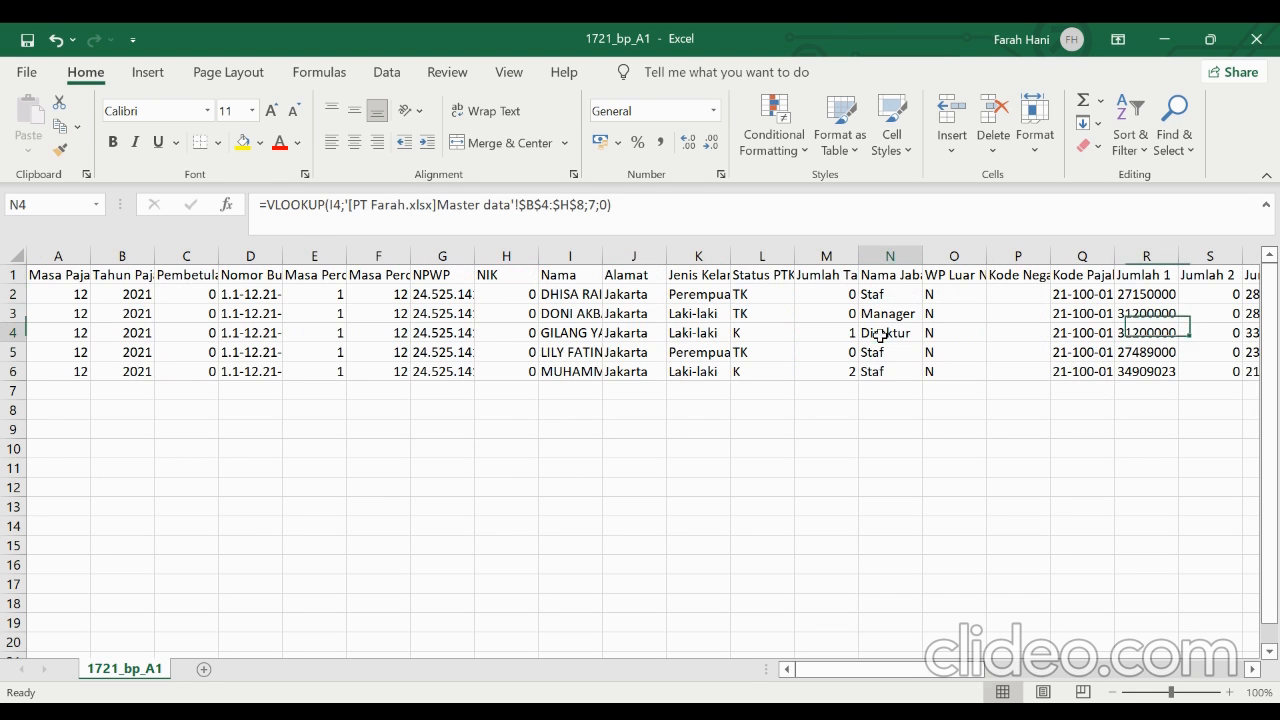
{"action": "left_click", "coordinate": [575, 330]}
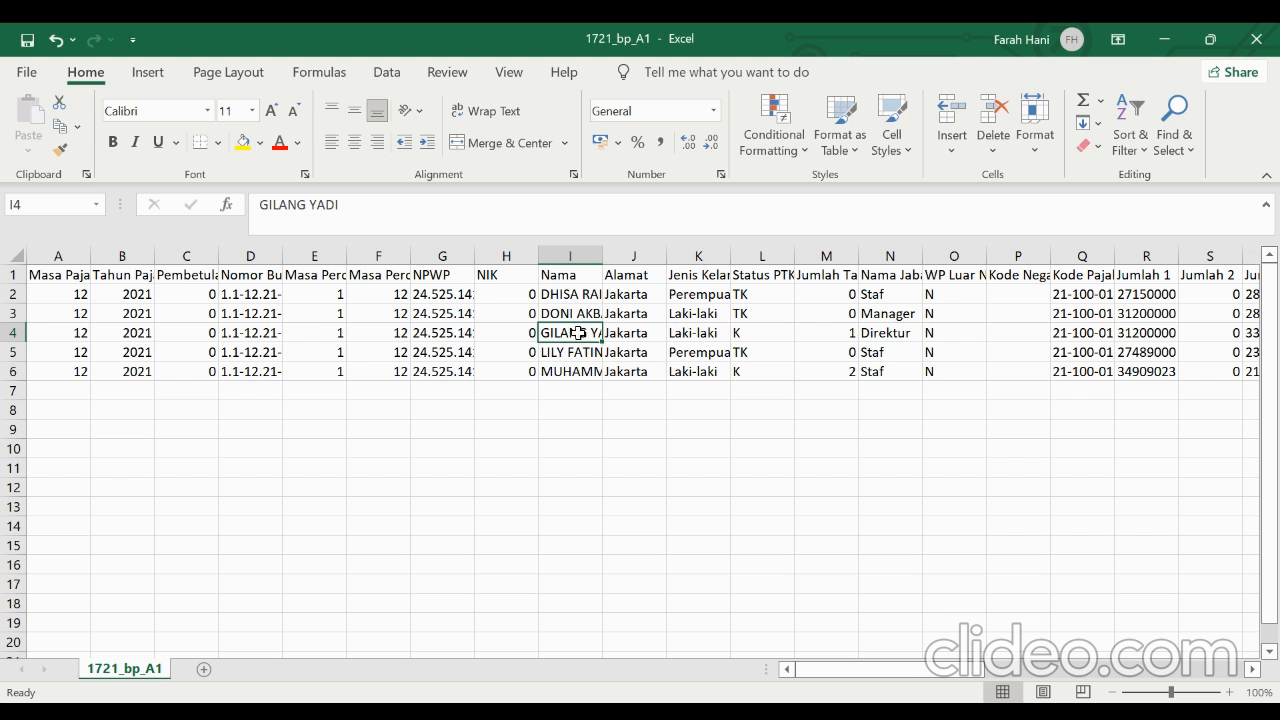
{"action": "scroll", "coordinate": [674, 388], "scroll_direction": "right", "scroll_amount": 4}
{"action": "scroll", "coordinate": [674, 388], "scroll_direction": "right", "scroll_amount": 5}
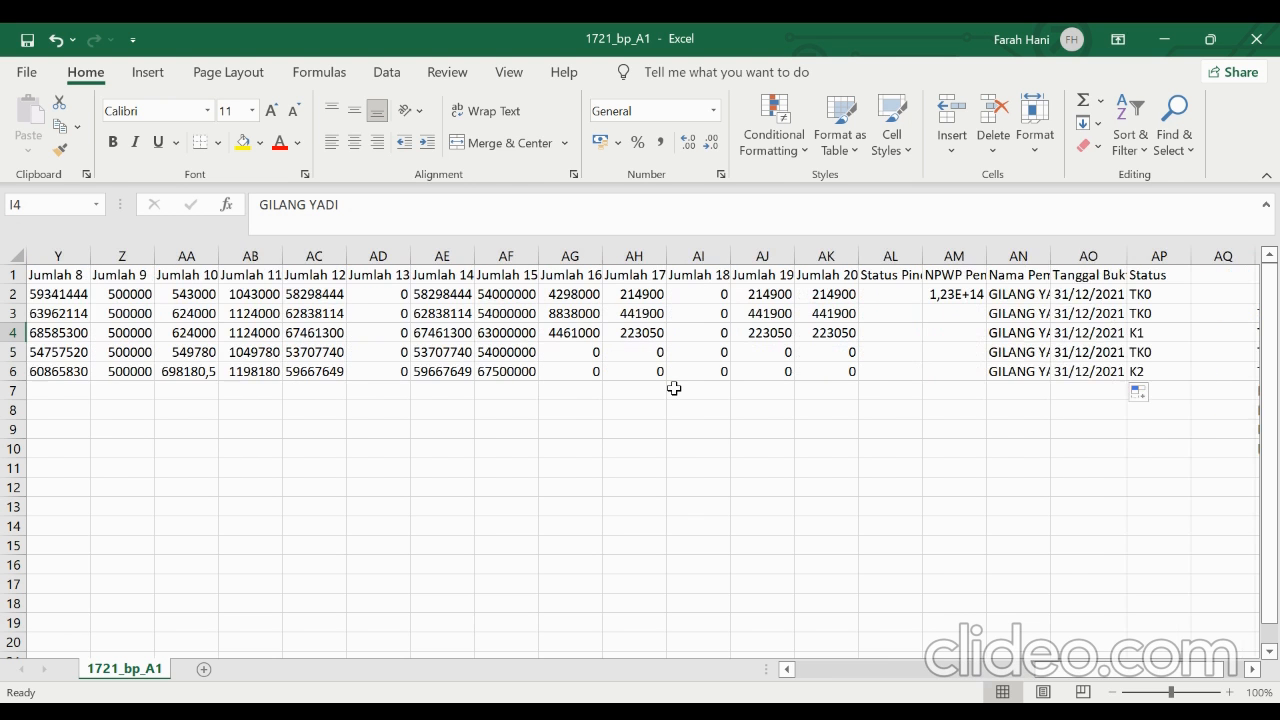
{"action": "left_click", "coordinate": [820, 293]}
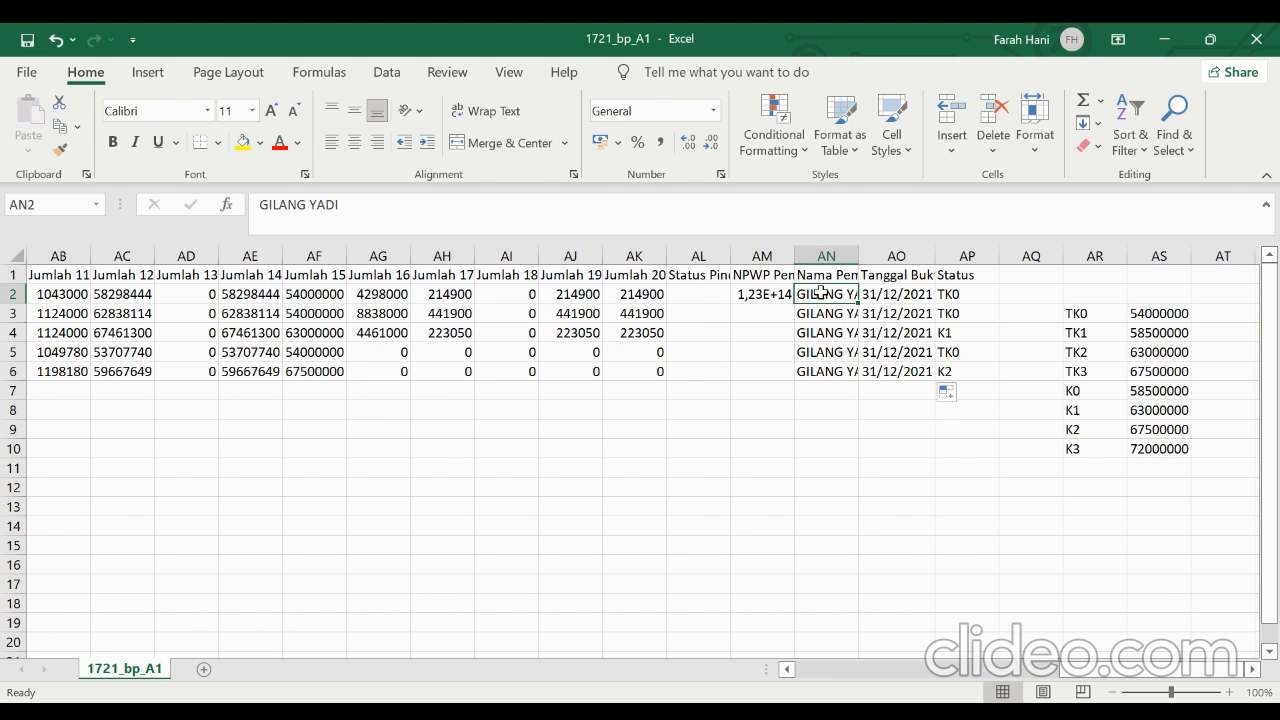
{"action": "left_click", "coordinate": [900, 296]}
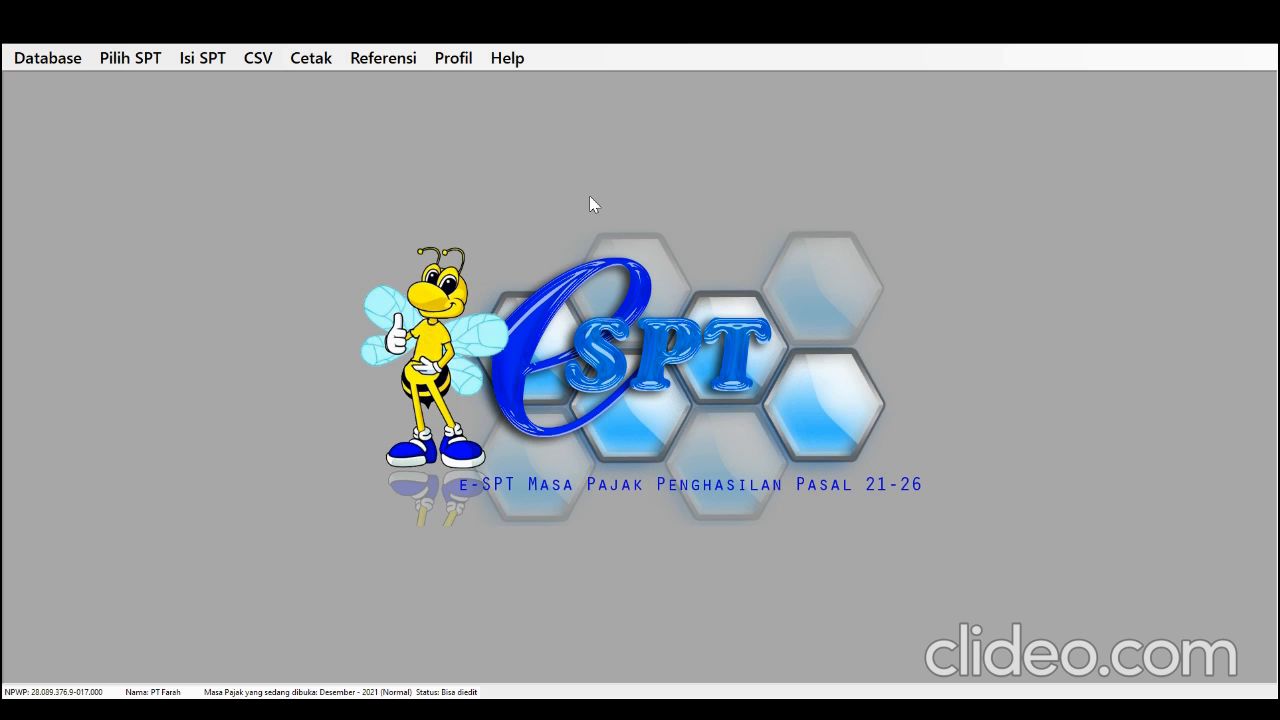
Switch to e-SPT, open a new A1 withholding slip form and examine its B.1 income details and B.2 PPh calculation sections
{"action": "left_click", "coordinate": [200, 58]}
{"action": "mouse_move", "coordinate": [222, 84]}
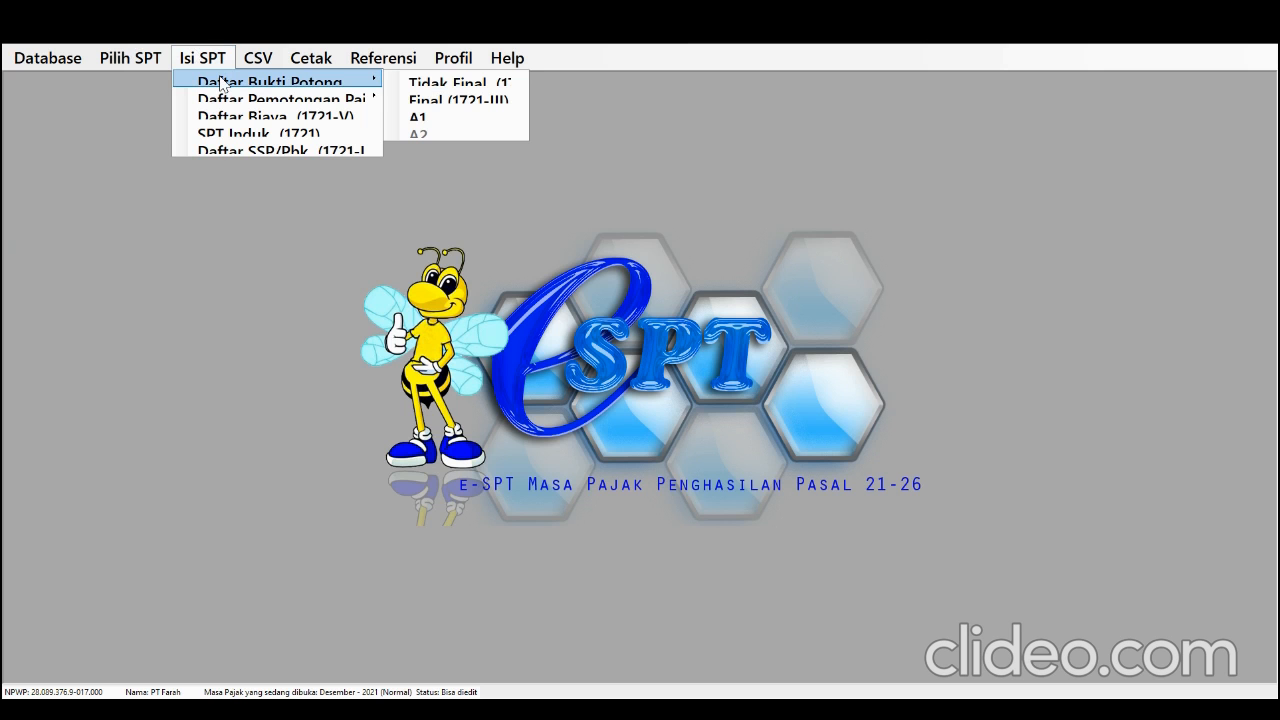
{"action": "left_click", "coordinate": [418, 117]}
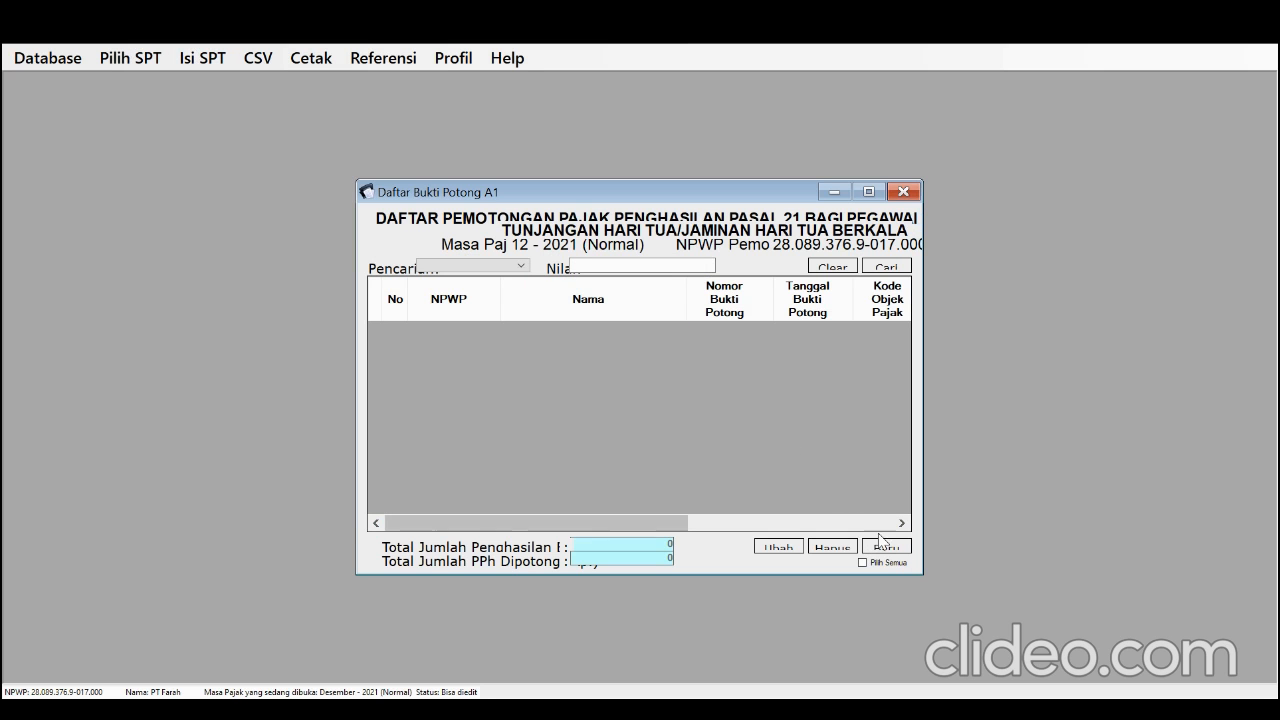
{"action": "left_click", "coordinate": [883, 545]}
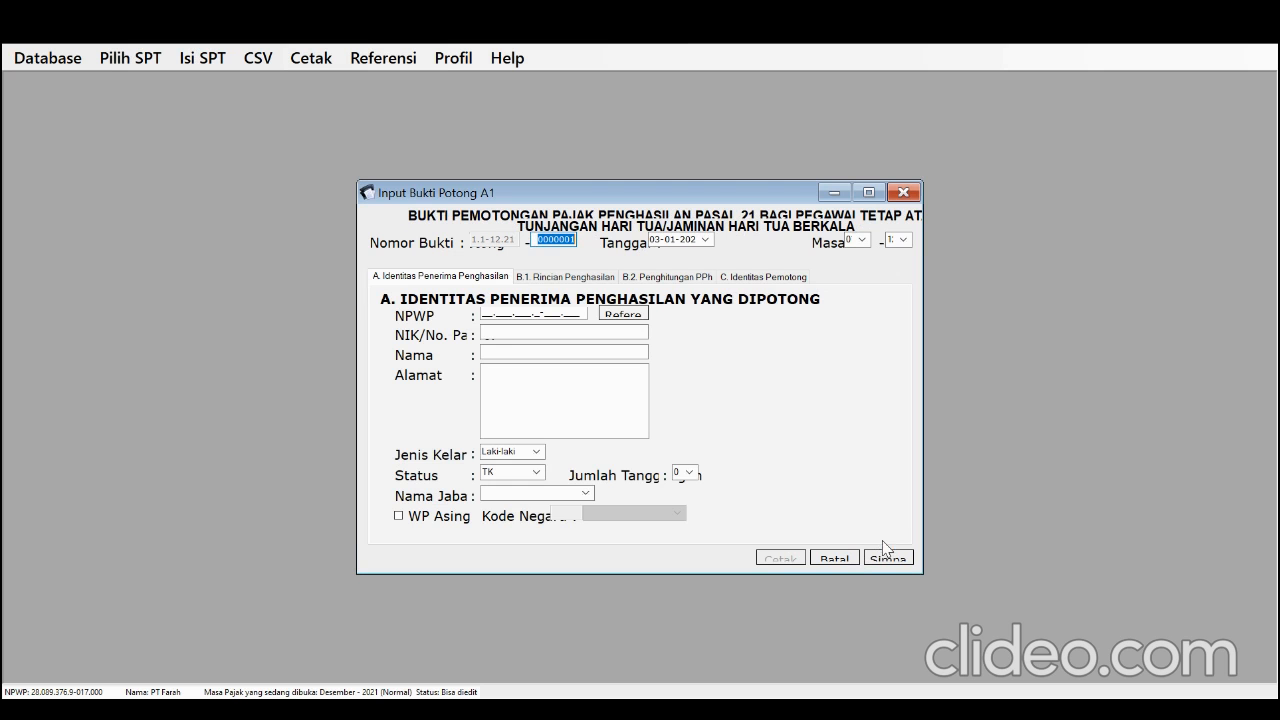
{"action": "left_click", "coordinate": [558, 279]}
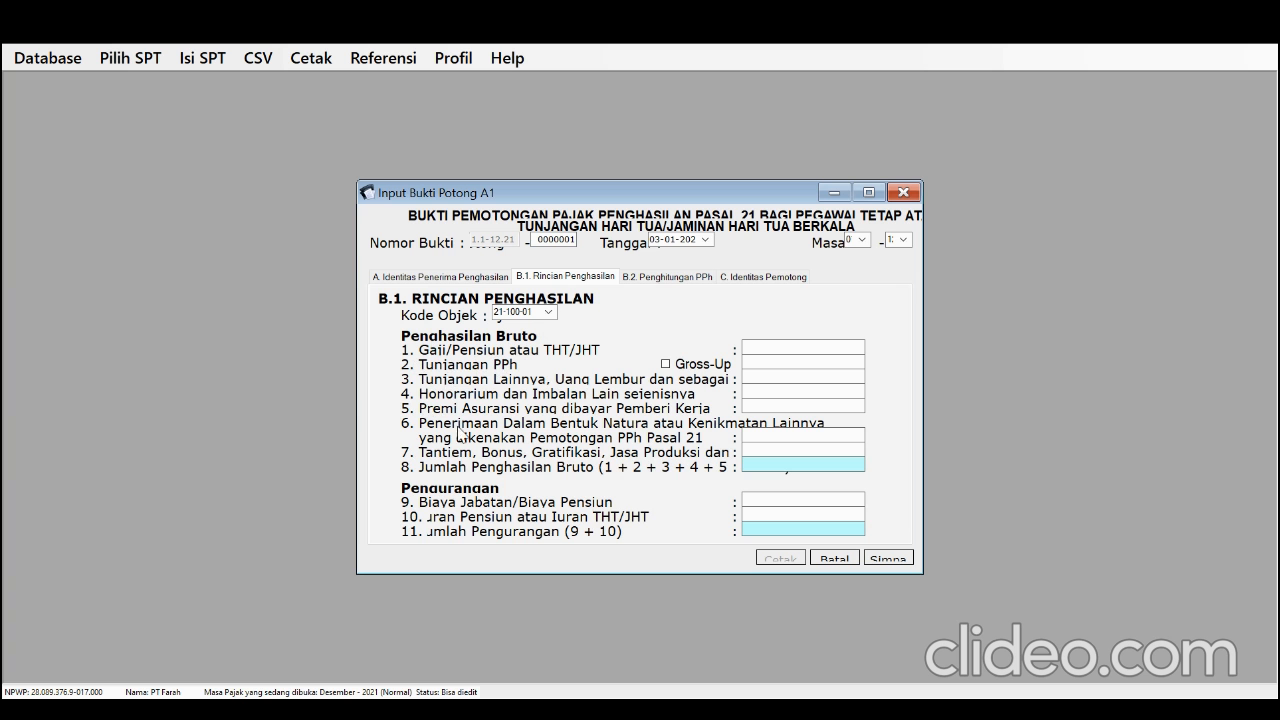
{"action": "left_click", "coordinate": [656, 277]}
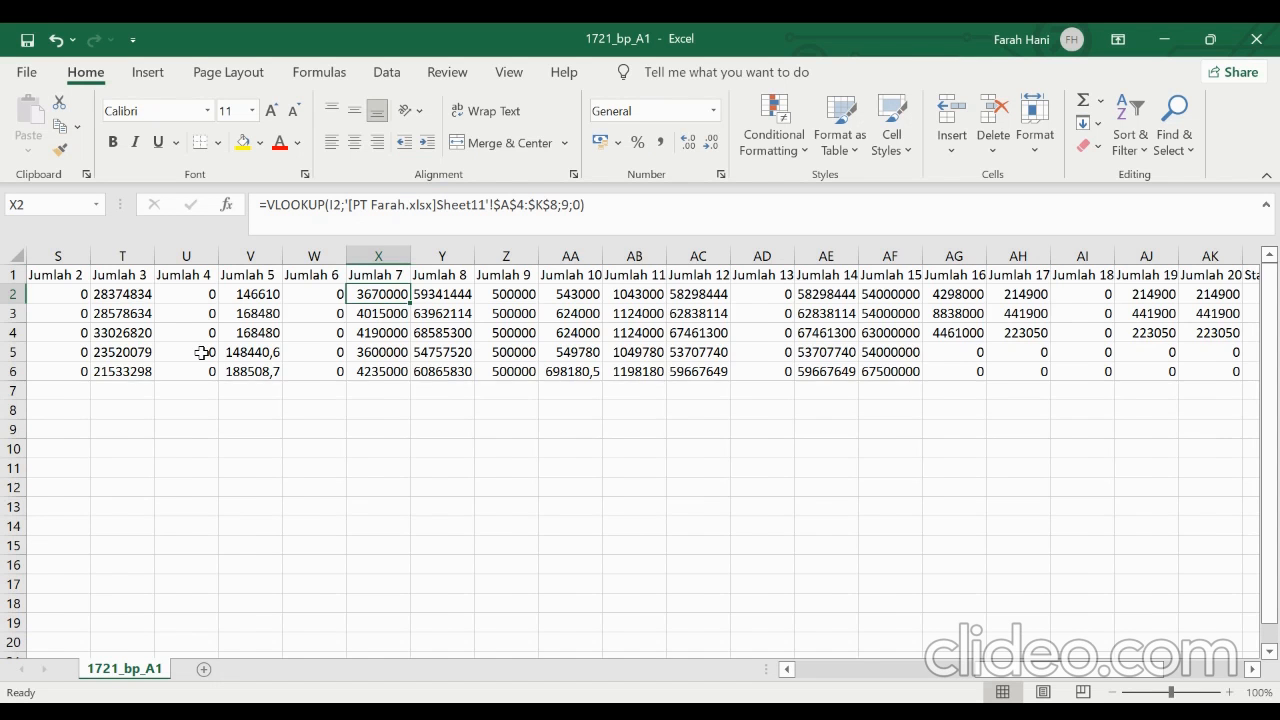
Switch back to Excel and review the gross income values and formulas from Jumlah 1 in R2 through Jumlah 8 in Y2
{"action": "scroll", "coordinate": [202, 352], "scroll_direction": "left", "scroll_amount": 3}
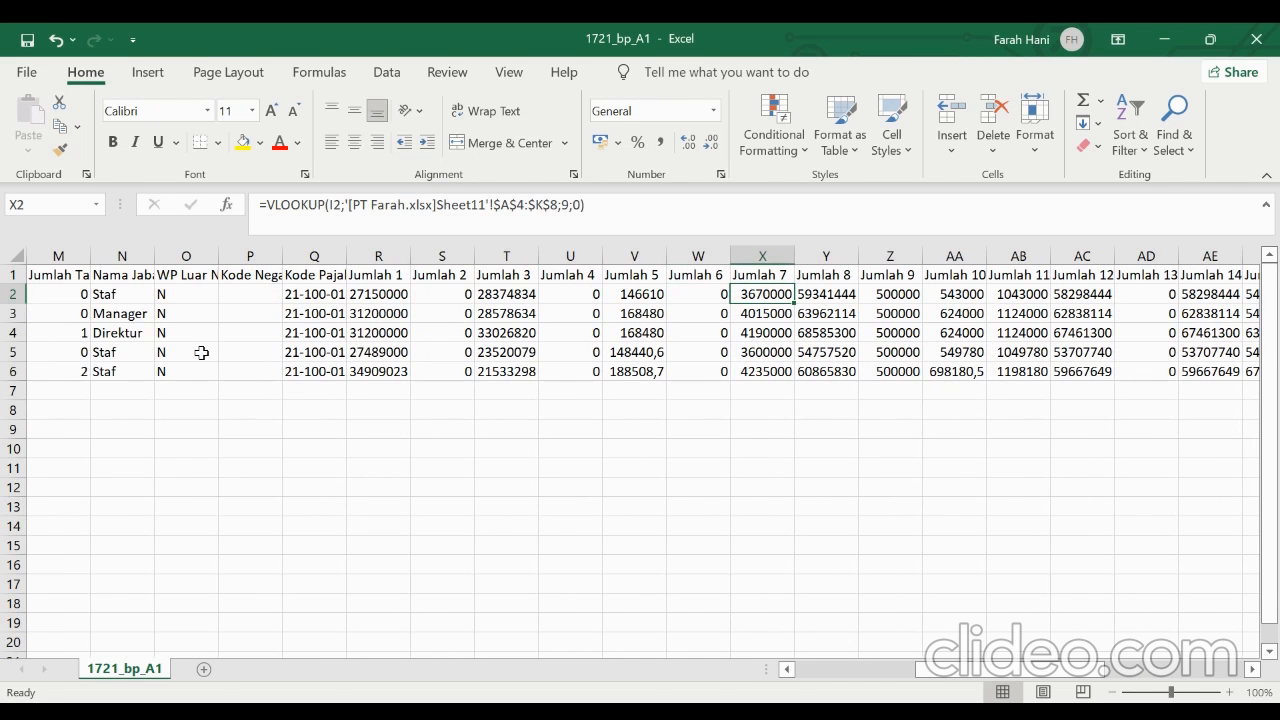
{"action": "left_click", "coordinate": [387, 295]}
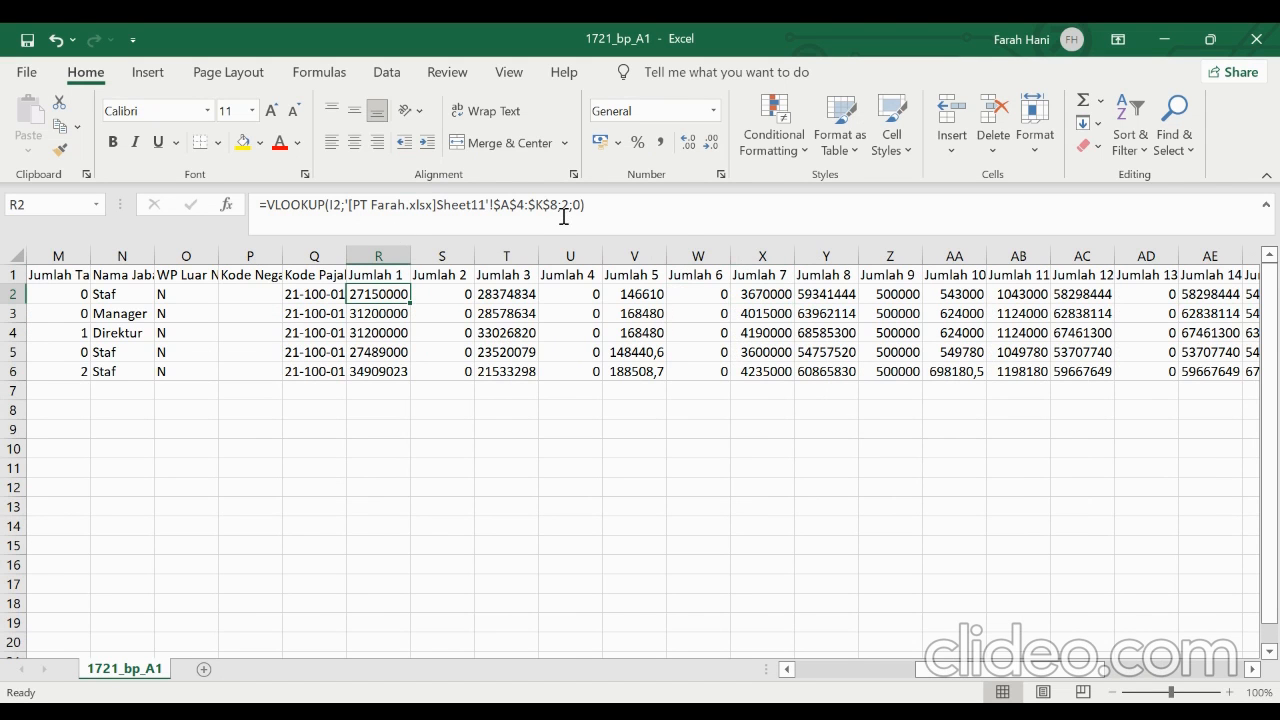
{"action": "left_click", "coordinate": [449, 289]}
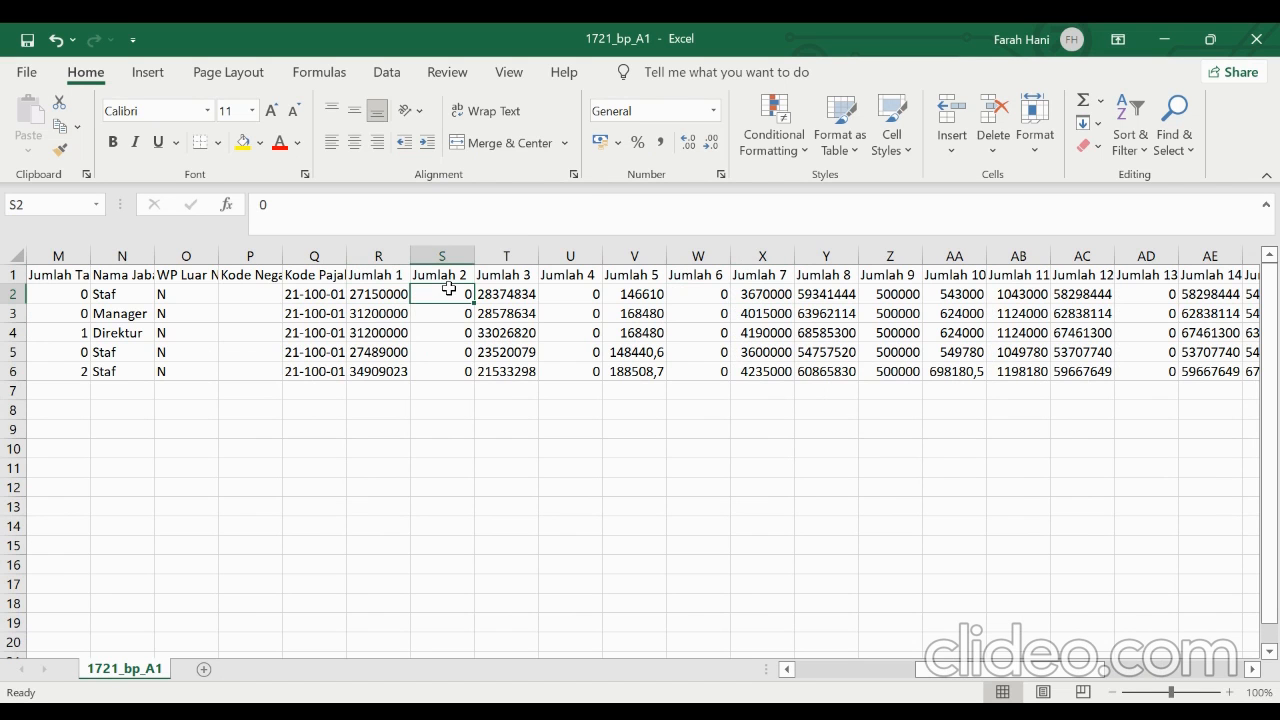
{"action": "left_click", "coordinate": [505, 290]}
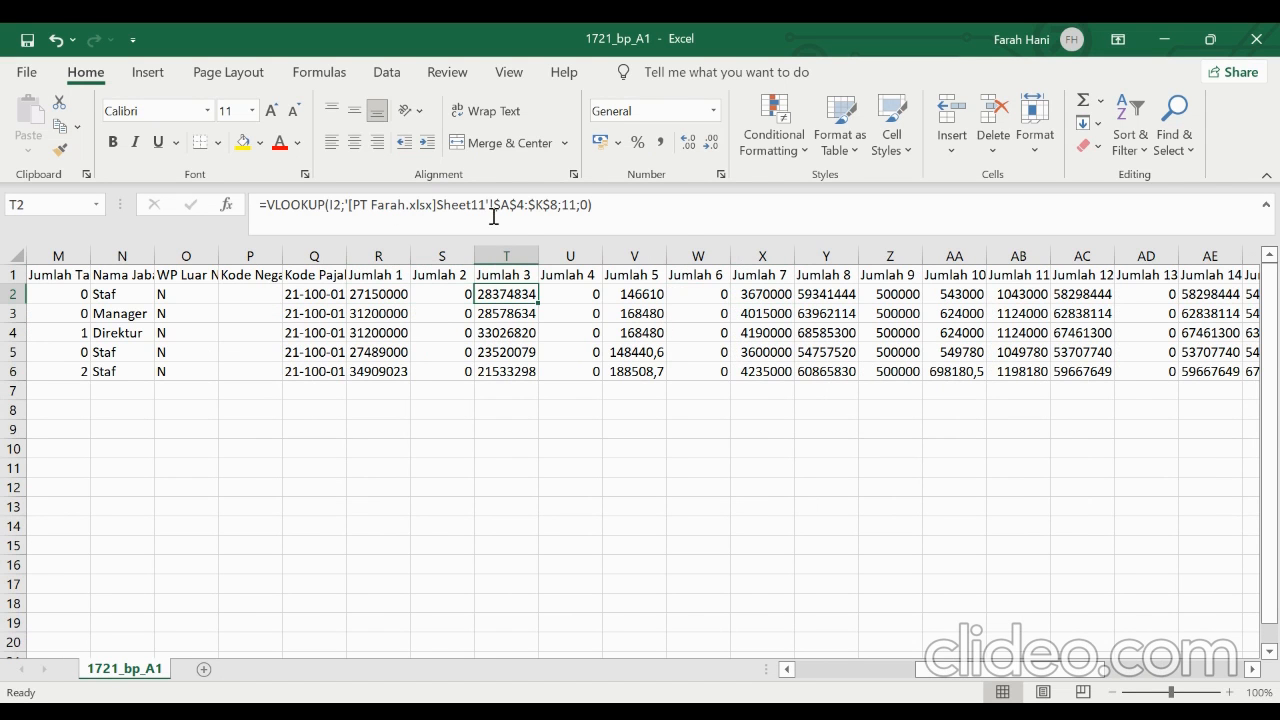
{"action": "left_click", "coordinate": [569, 300]}
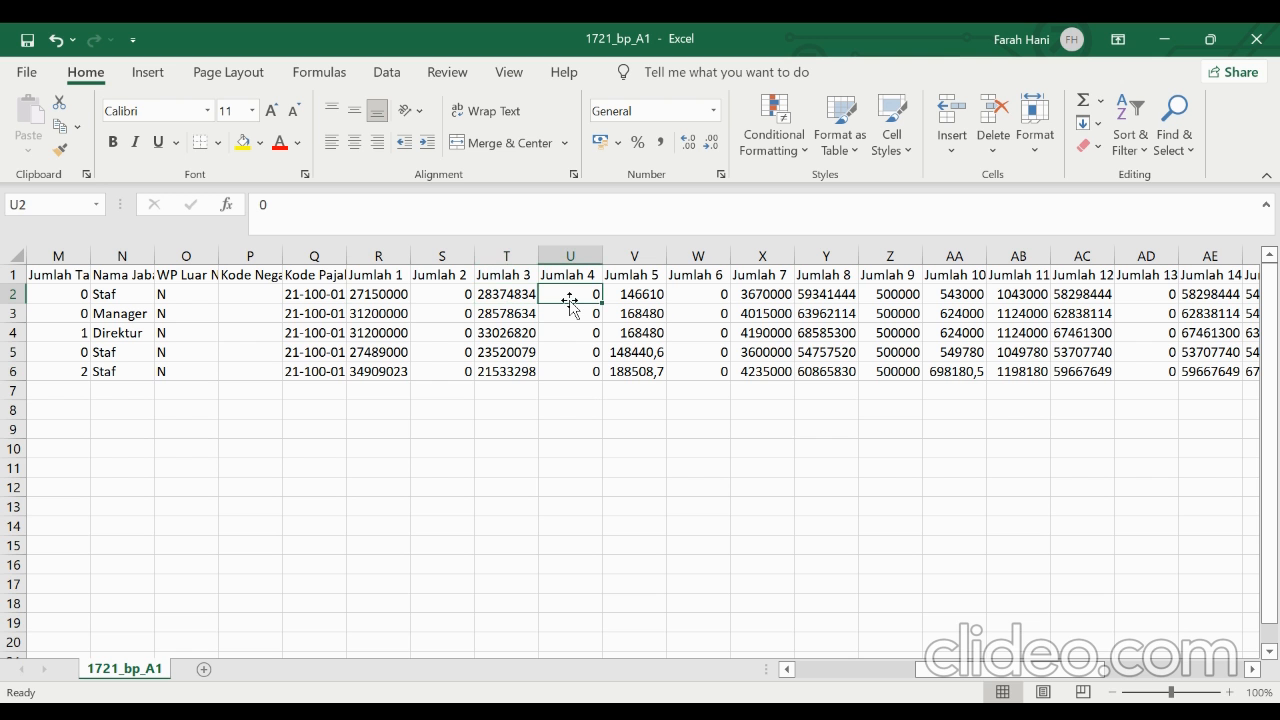
{"action": "key", "text": "Right"}
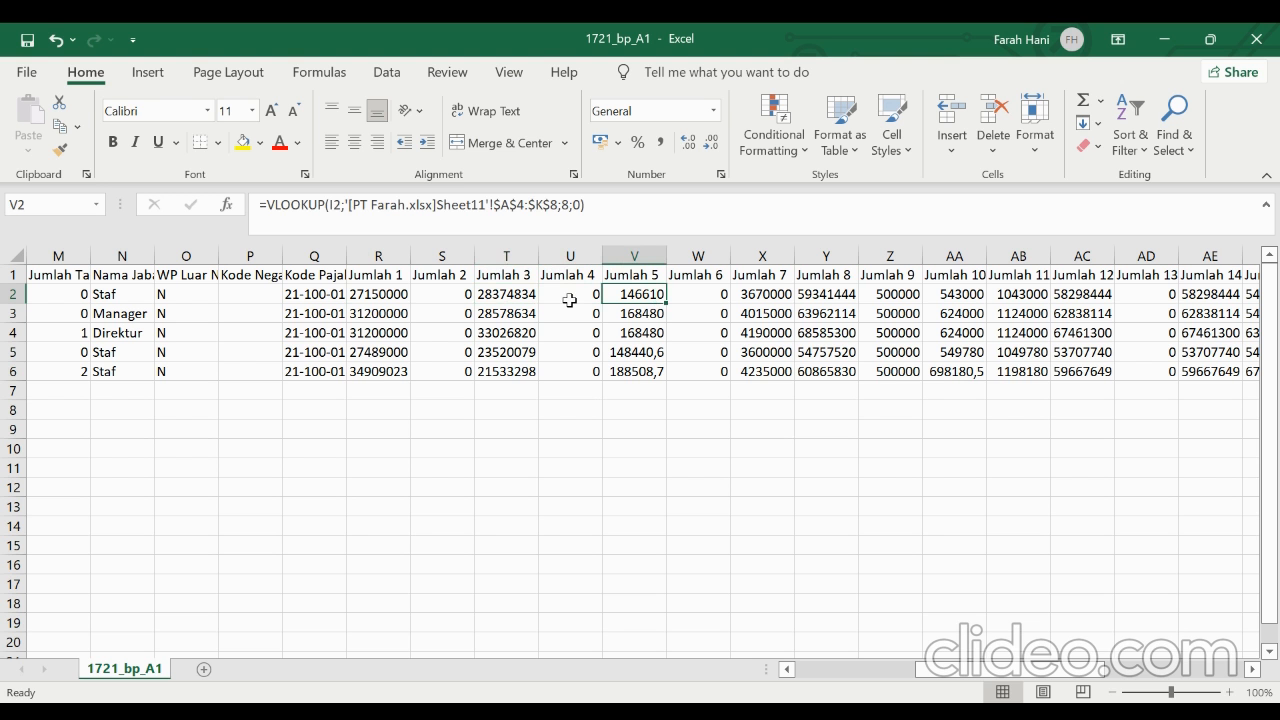
{"action": "left_click", "coordinate": [702, 296]}
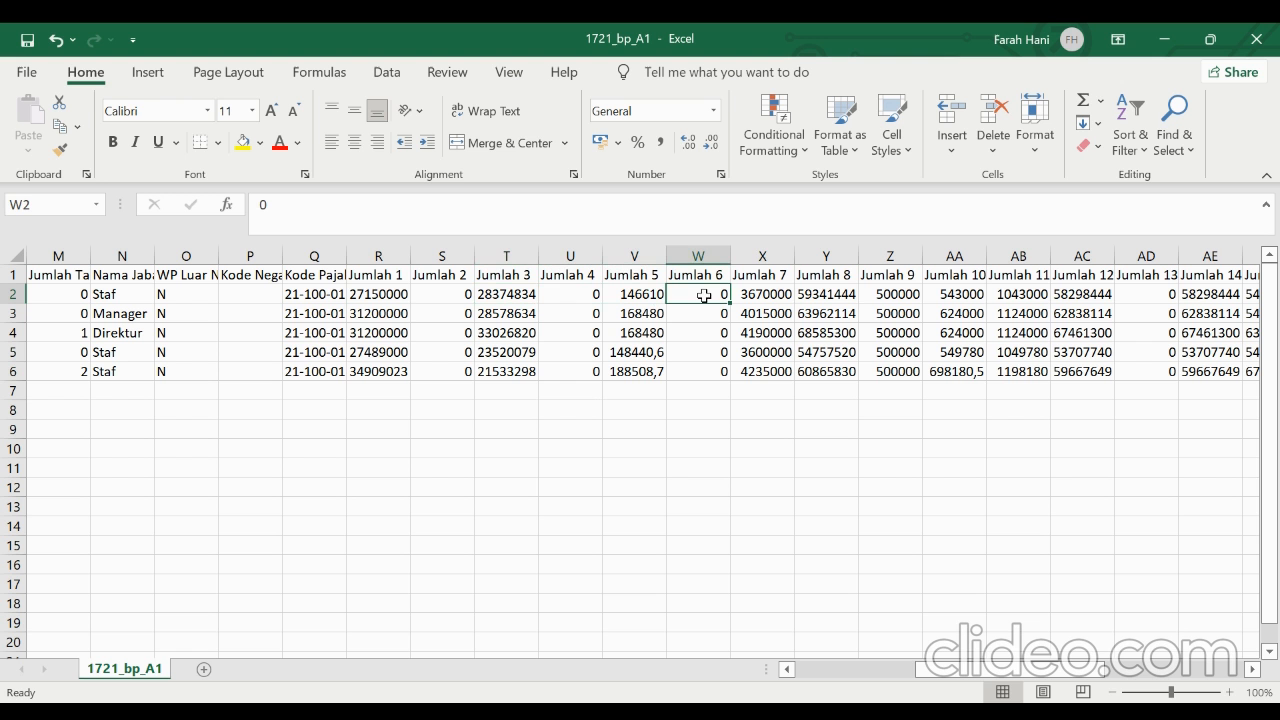
{"action": "left_click", "coordinate": [778, 294]}
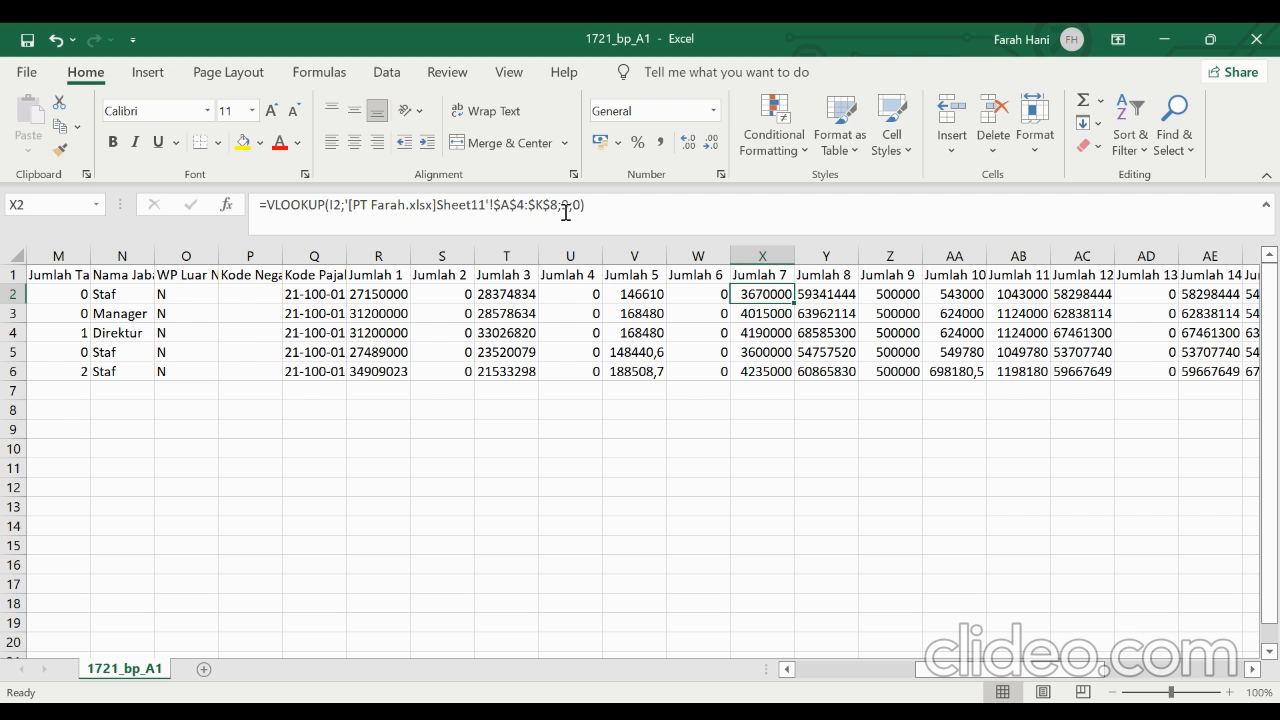
{"action": "left_click", "coordinate": [828, 294]}
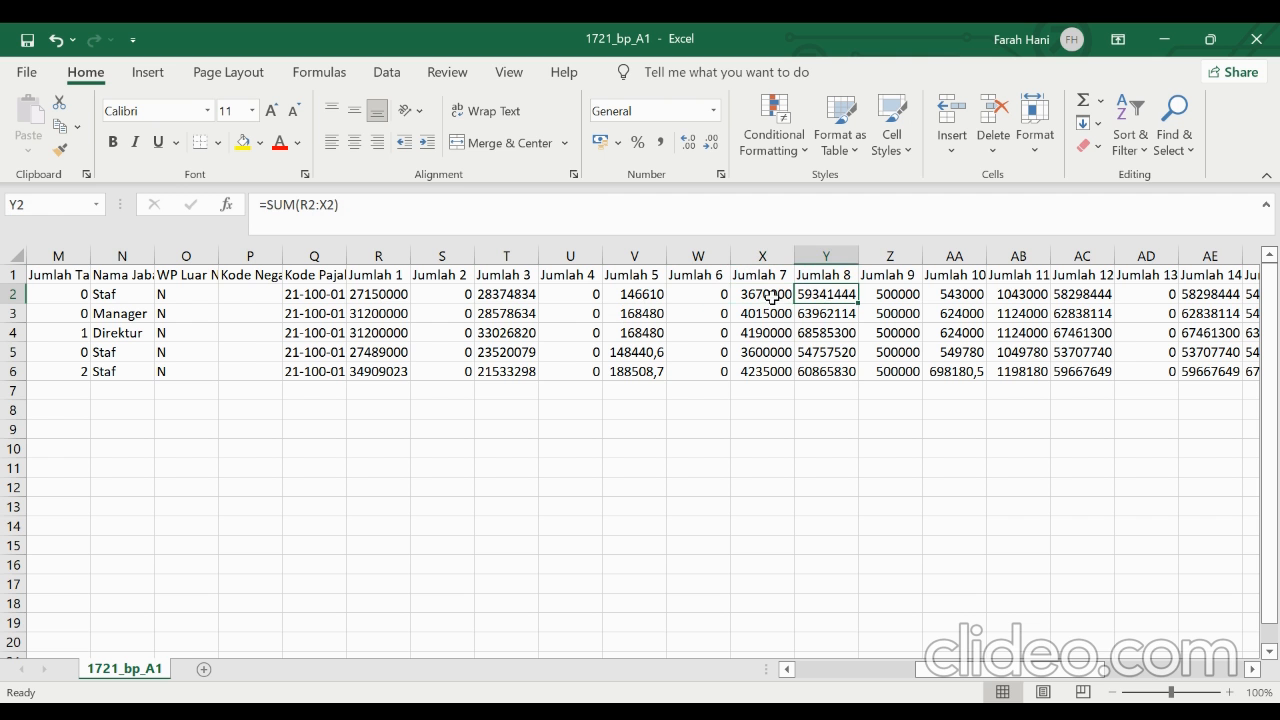
Review the first employee's deduction and net income formulas from Jumlah 9 in Z2 through Jumlah 12 in AC2
{"action": "left_click", "coordinate": [891, 294]}
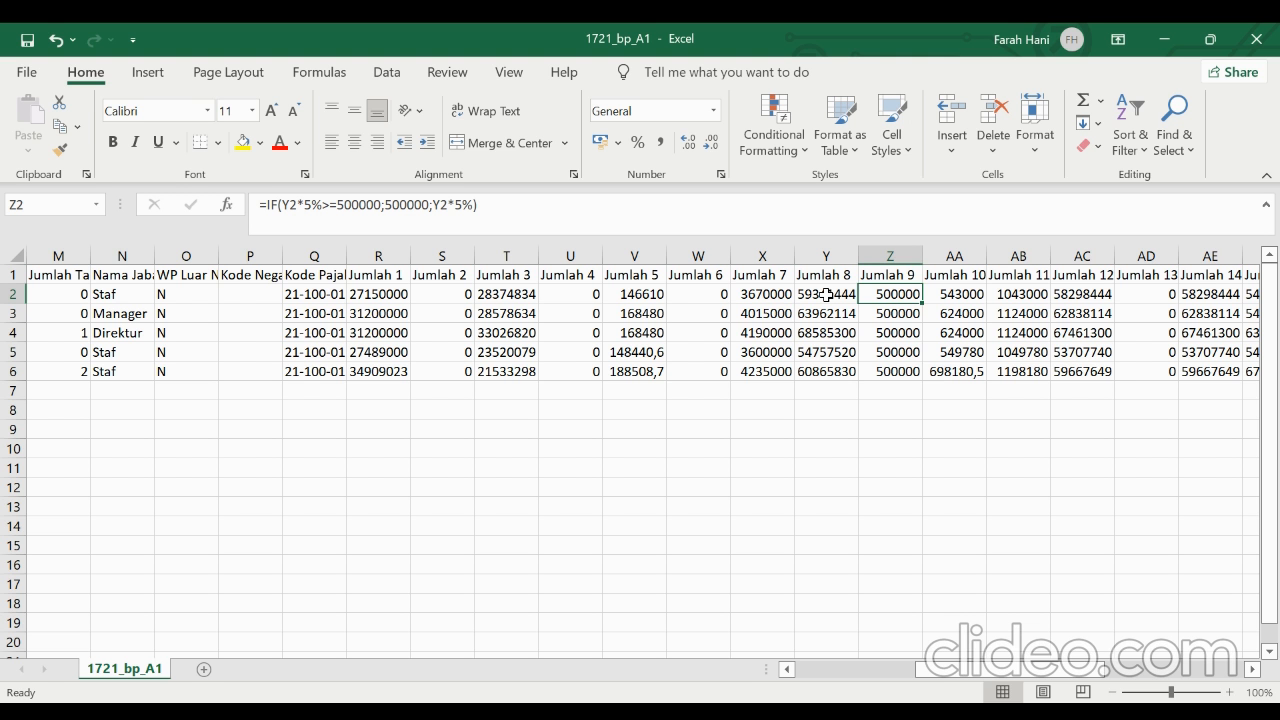
{"action": "key", "text": "Right"}
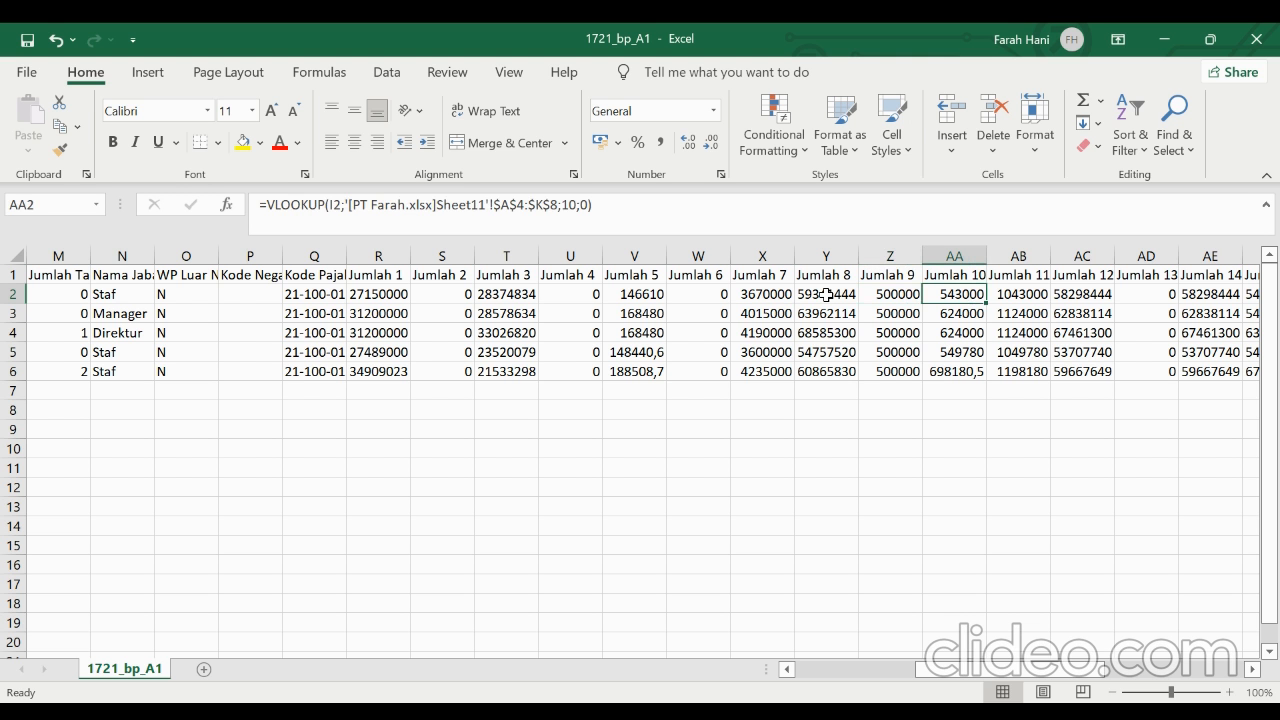
{"action": "key", "text": "Right"}
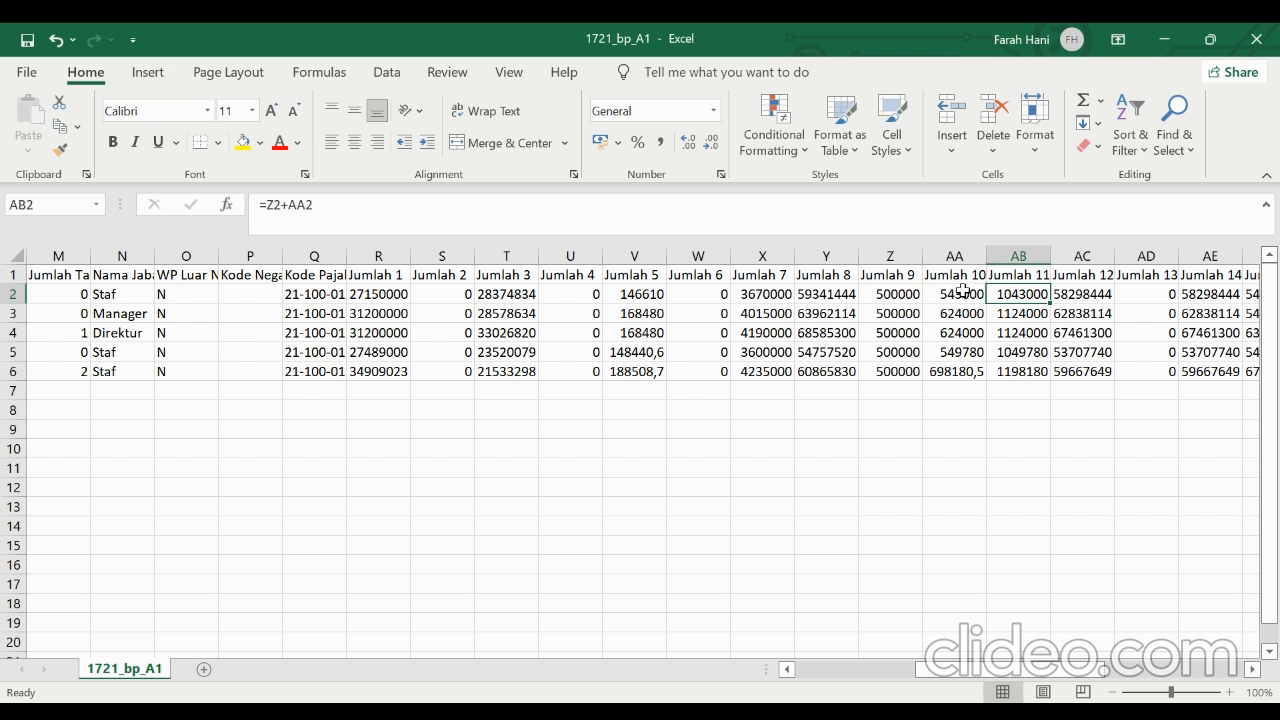
{"action": "left_click", "coordinate": [1068, 295]}
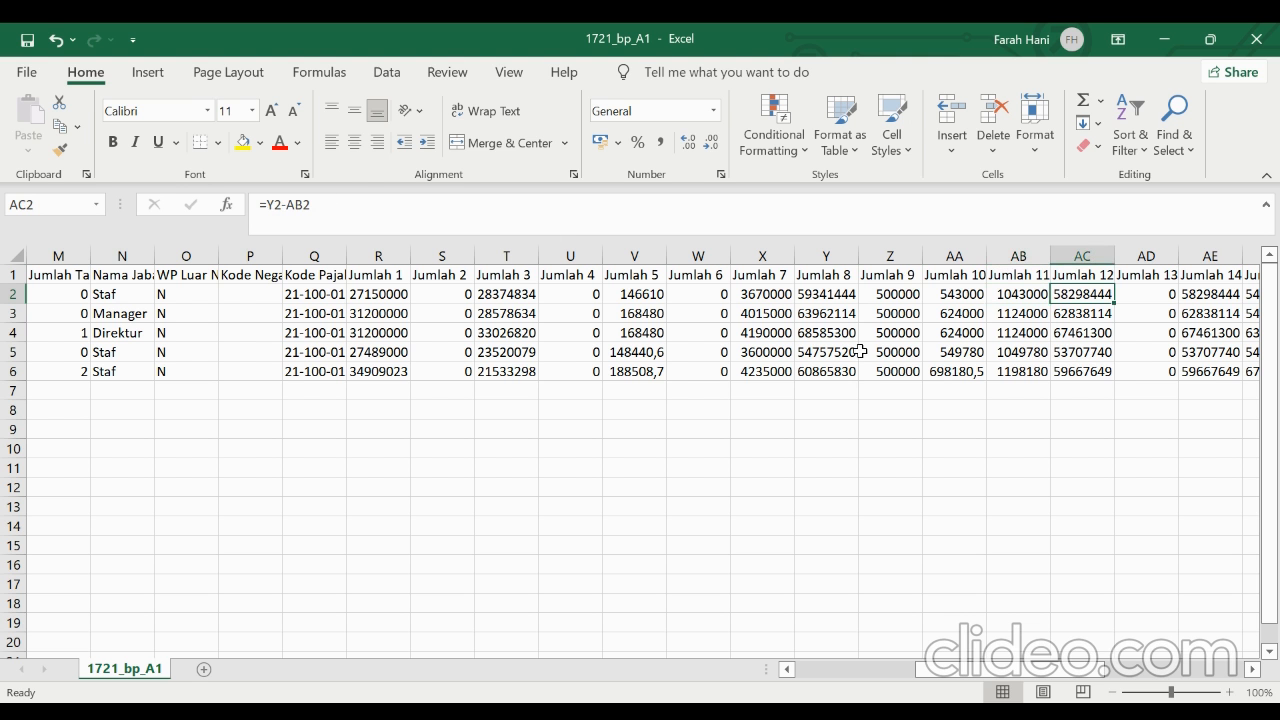
Review the first employee's Jumlah 13 in AD2 through Jumlah 15 in AF2, comparing the VLOOKUP with its status table in AR3:AS10
{"action": "key", "text": "Right"}
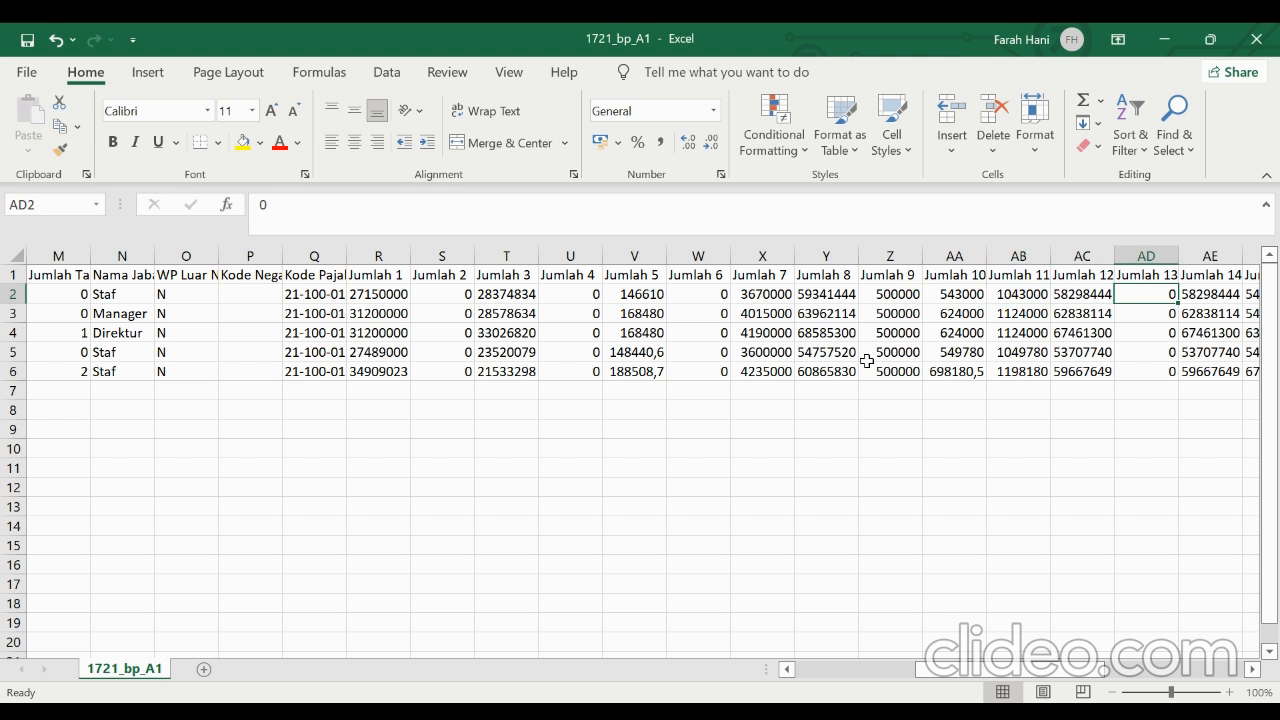
{"action": "key", "text": "Right"}
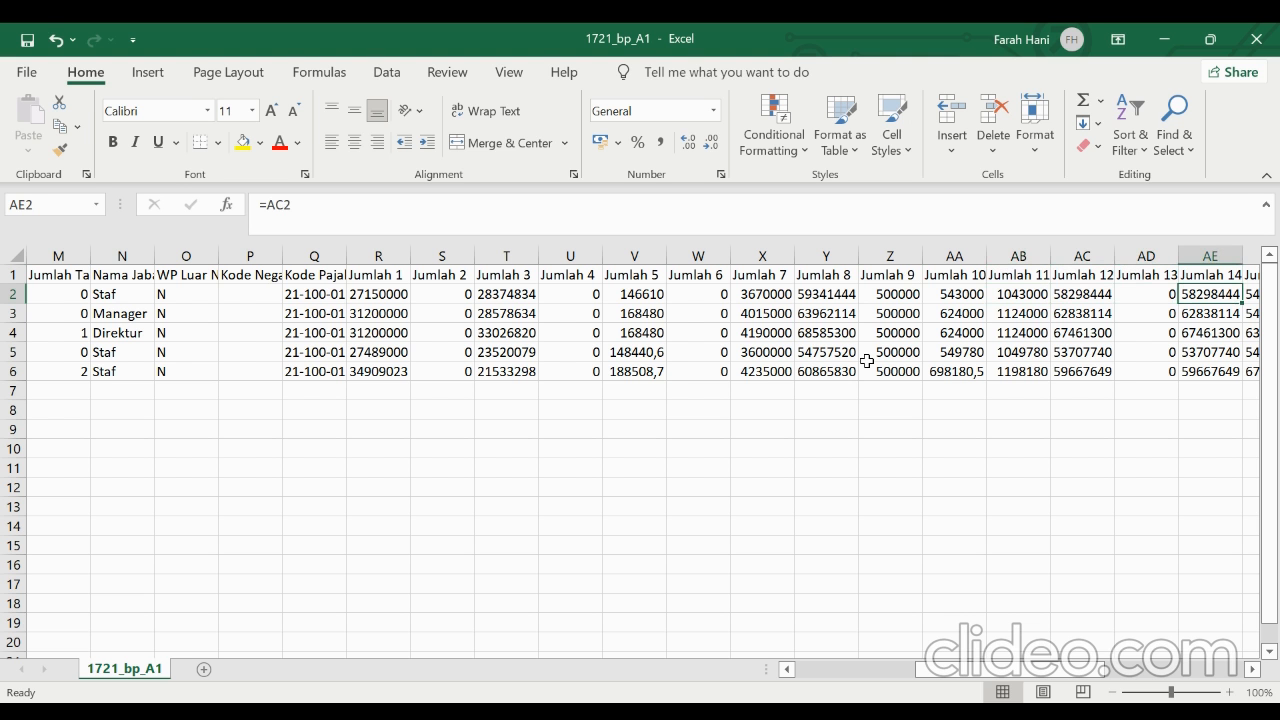
{"action": "key", "text": "Right"}
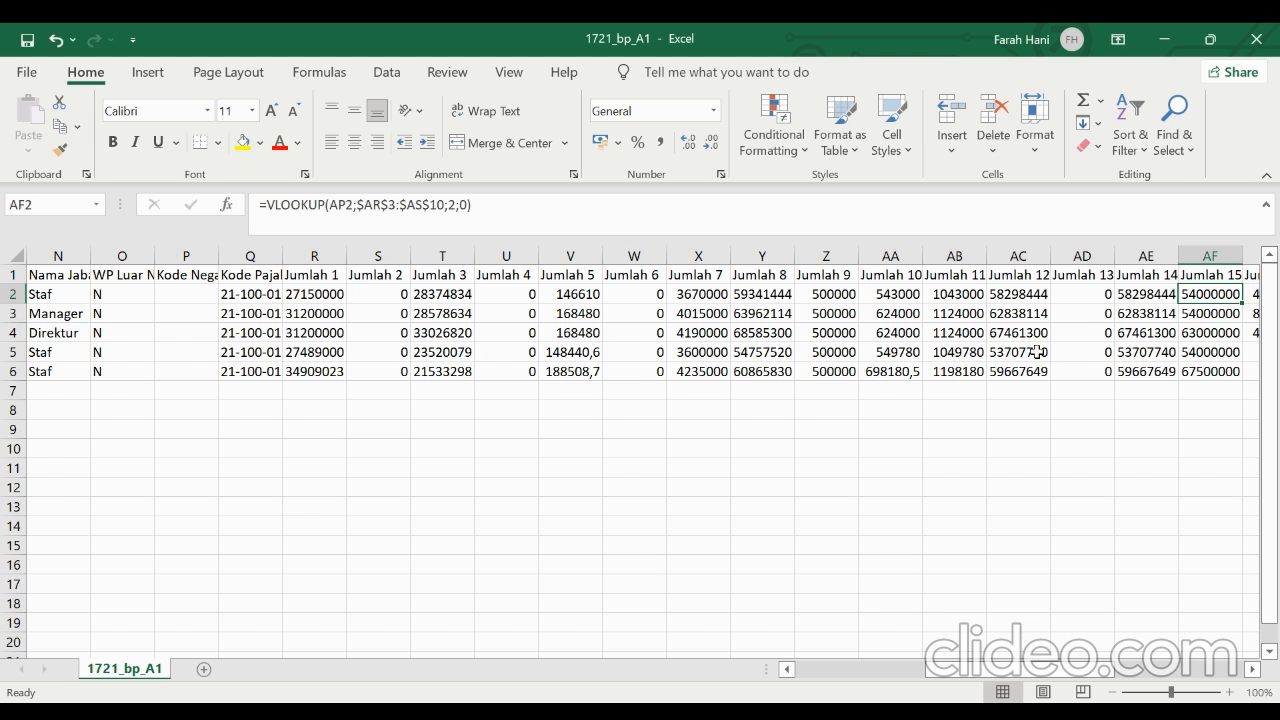
{"action": "scroll", "coordinate": [1038, 352], "scroll_direction": "right", "scroll_amount": 3}
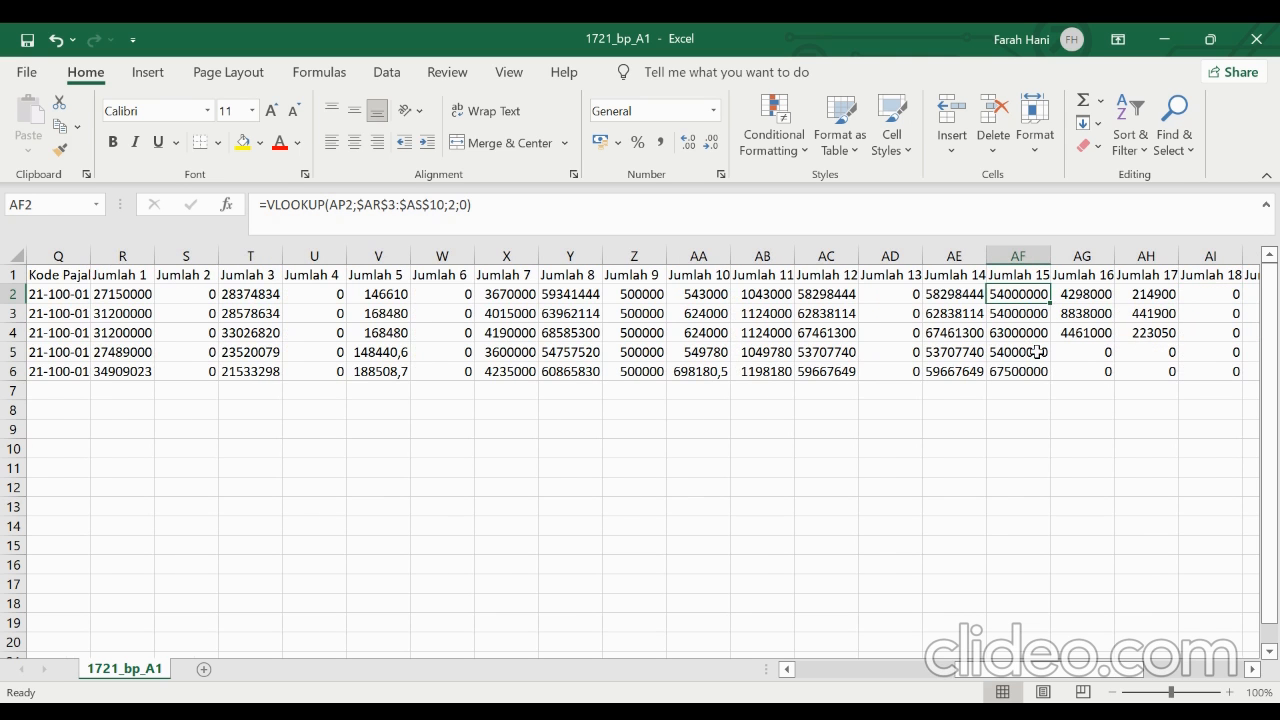
{"action": "scroll", "coordinate": [1038, 352], "scroll_direction": "right", "scroll_amount": 12}
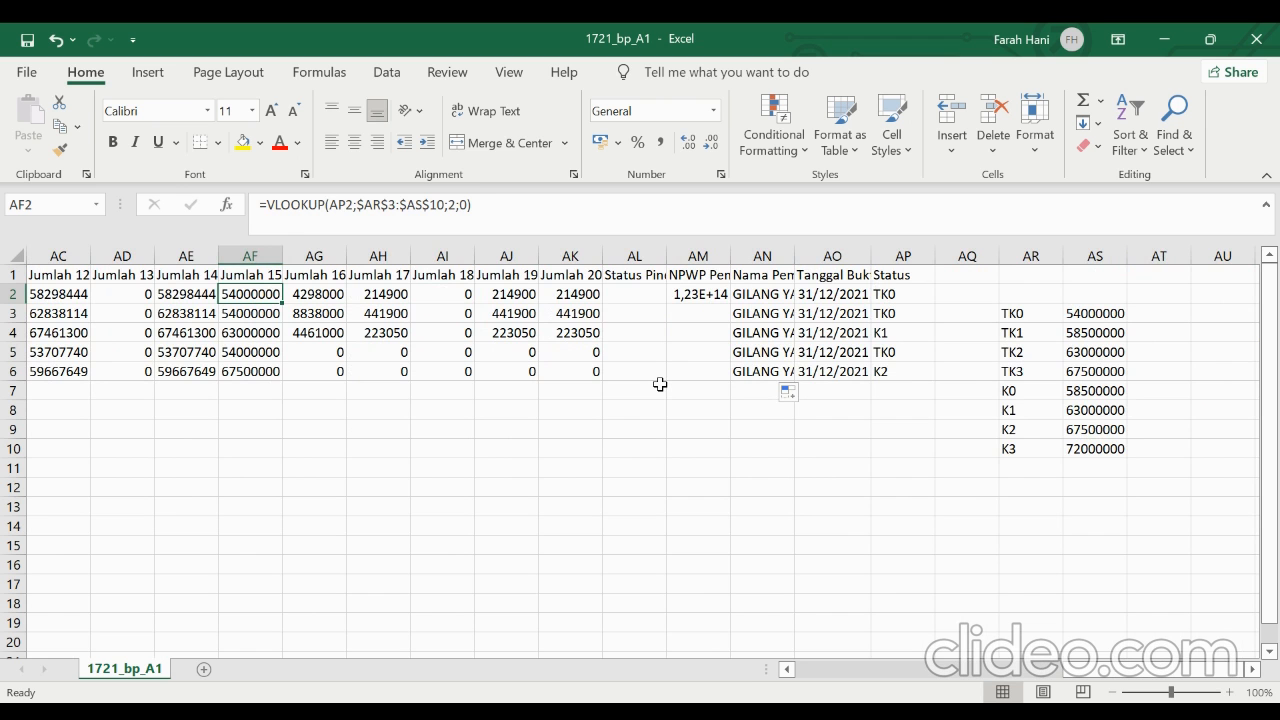
Examine the rounded taxable income formula for Jumlah 16 in AG2 and the progressive tax formula for Jumlah 17 in AH2
{"action": "key", "text": "Right"}
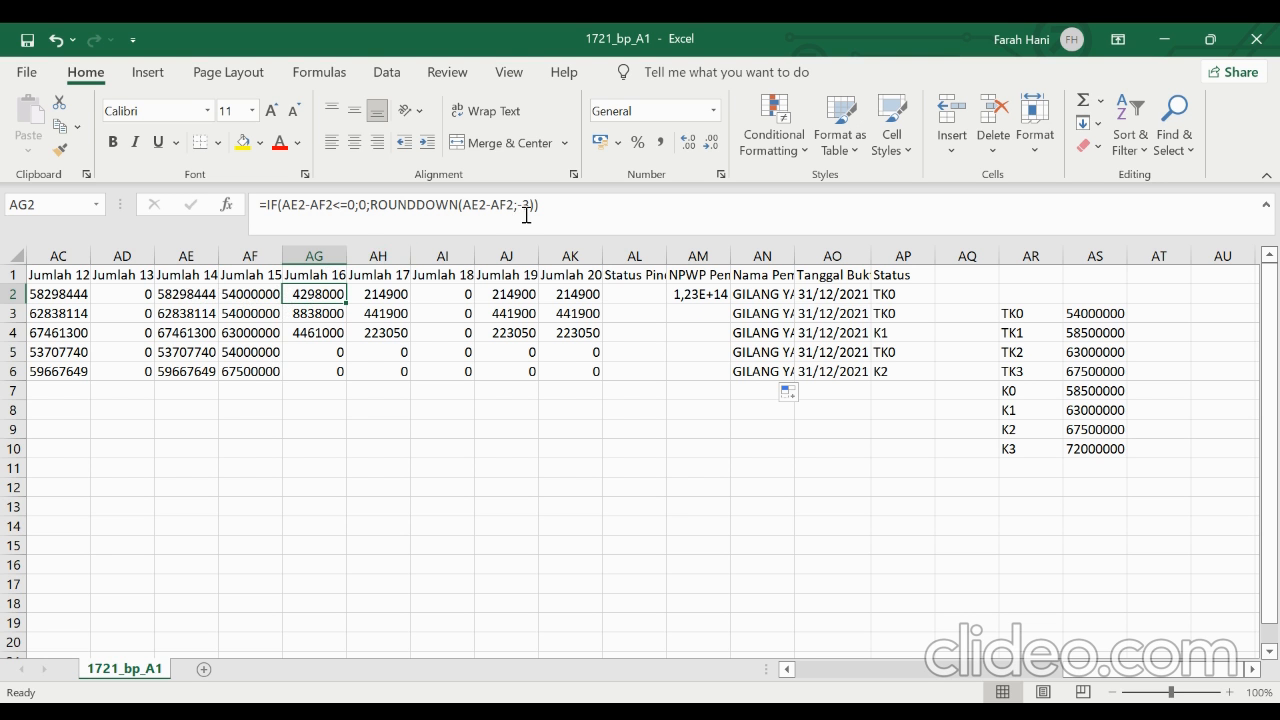
{"action": "left_click", "coordinate": [375, 303]}
{"action": "scroll", "coordinate": [802, 416], "scroll_direction": "left", "scroll_amount": 2}
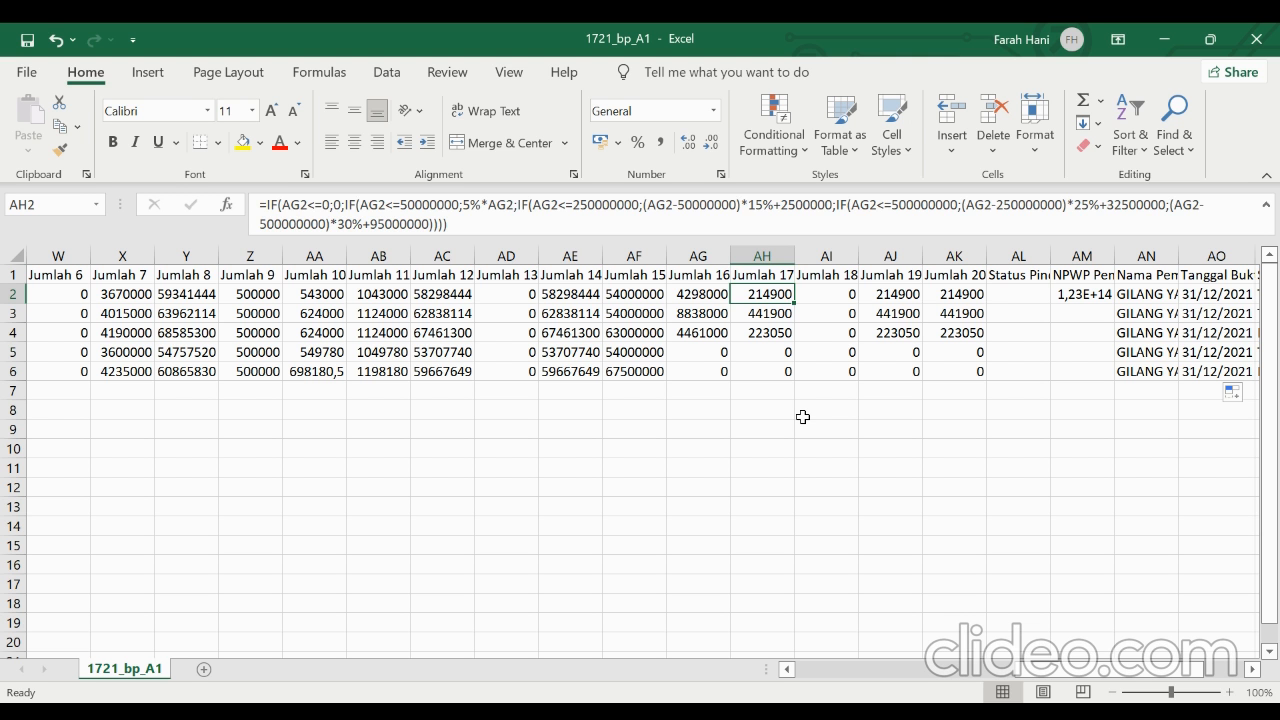
Review the first employee's Jumlah 18 in AI2, the tax formula for Jumlah 19 in AJ2 and Jumlah 20 in AK2
{"action": "key", "text": "Right"}
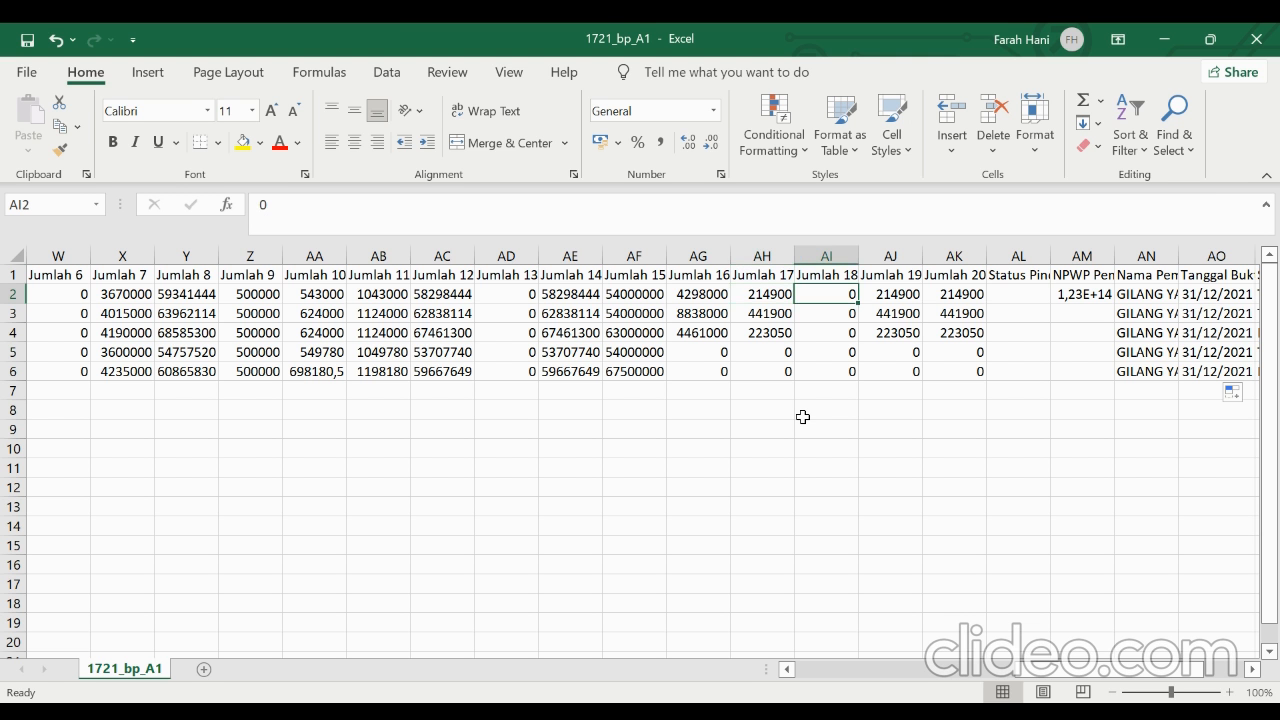
{"action": "key", "text": "Right"}
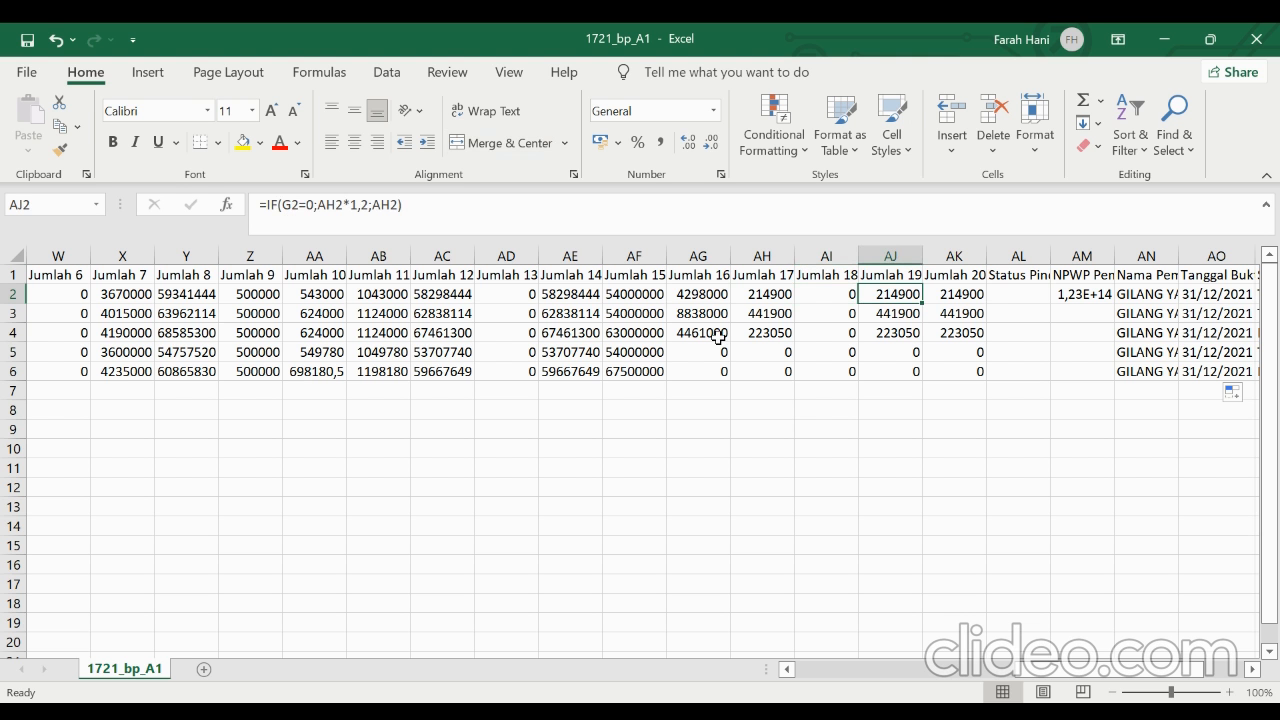
{"action": "key", "text": "Right"}
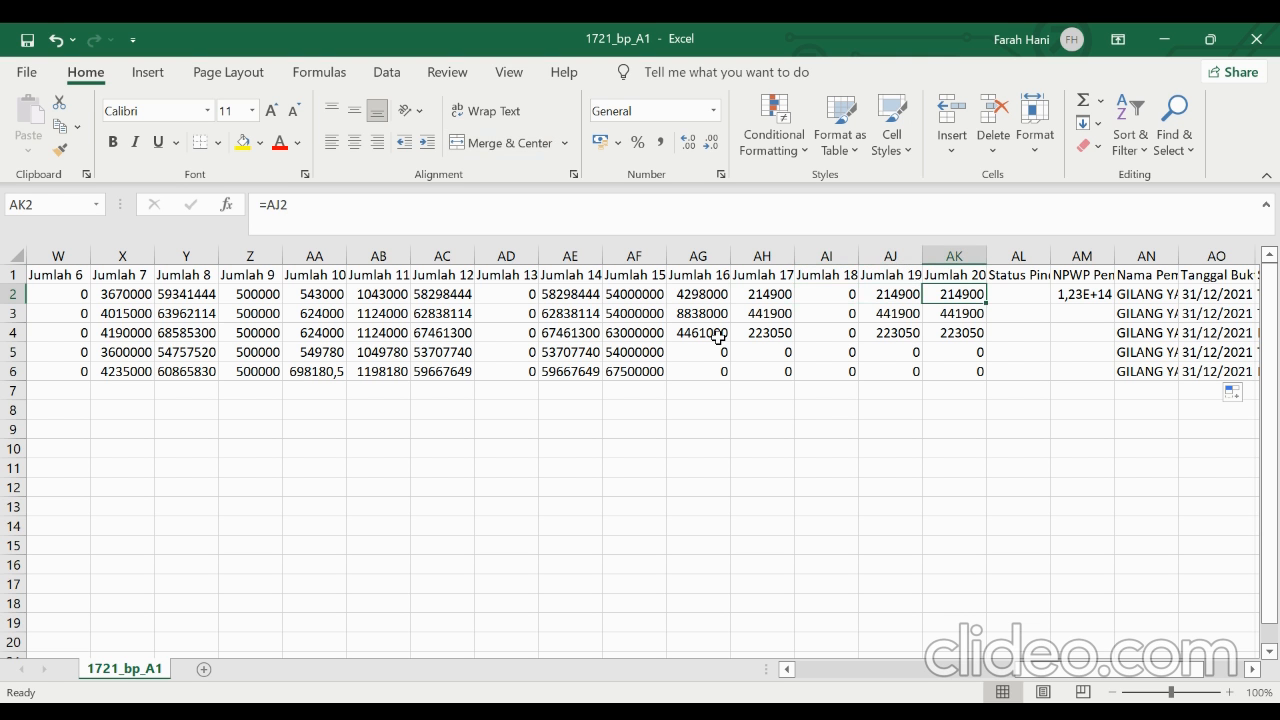
{"action": "key", "text": "Left"}
{"action": "key", "text": "Right"}
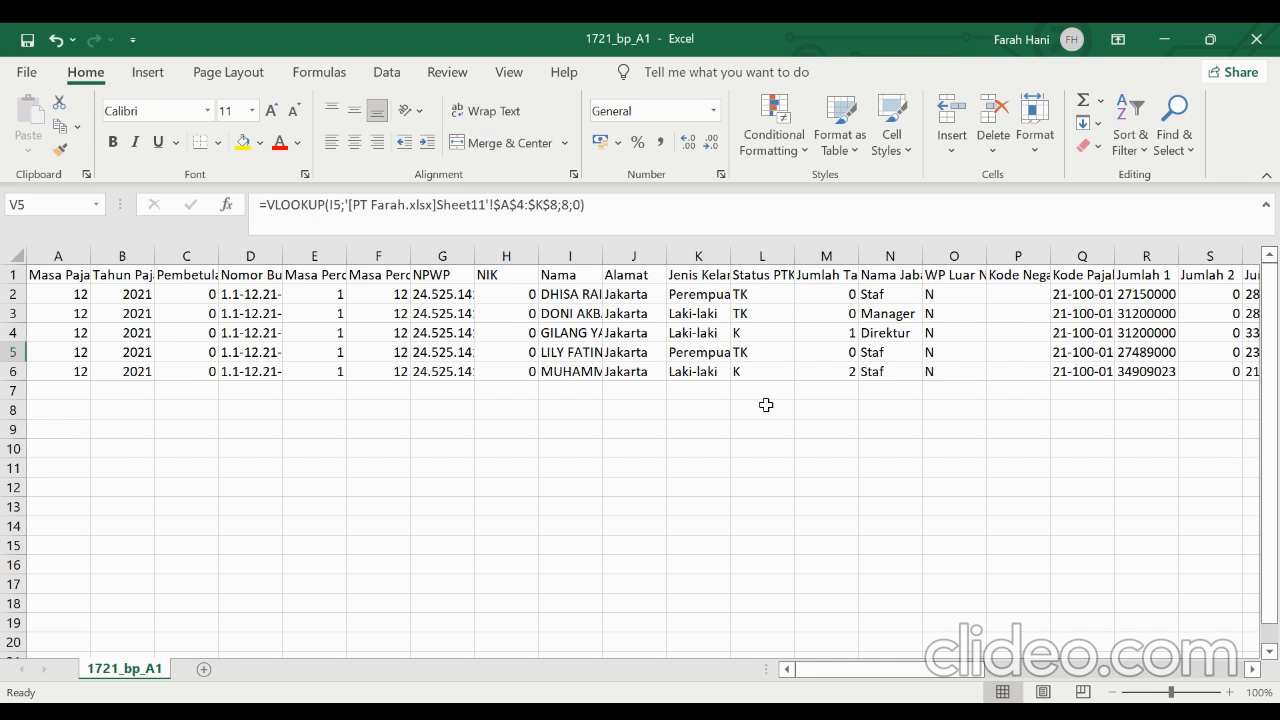
{"action": "scroll", "coordinate": [766, 405], "scroll_direction": "right", "scroll_amount": 5}
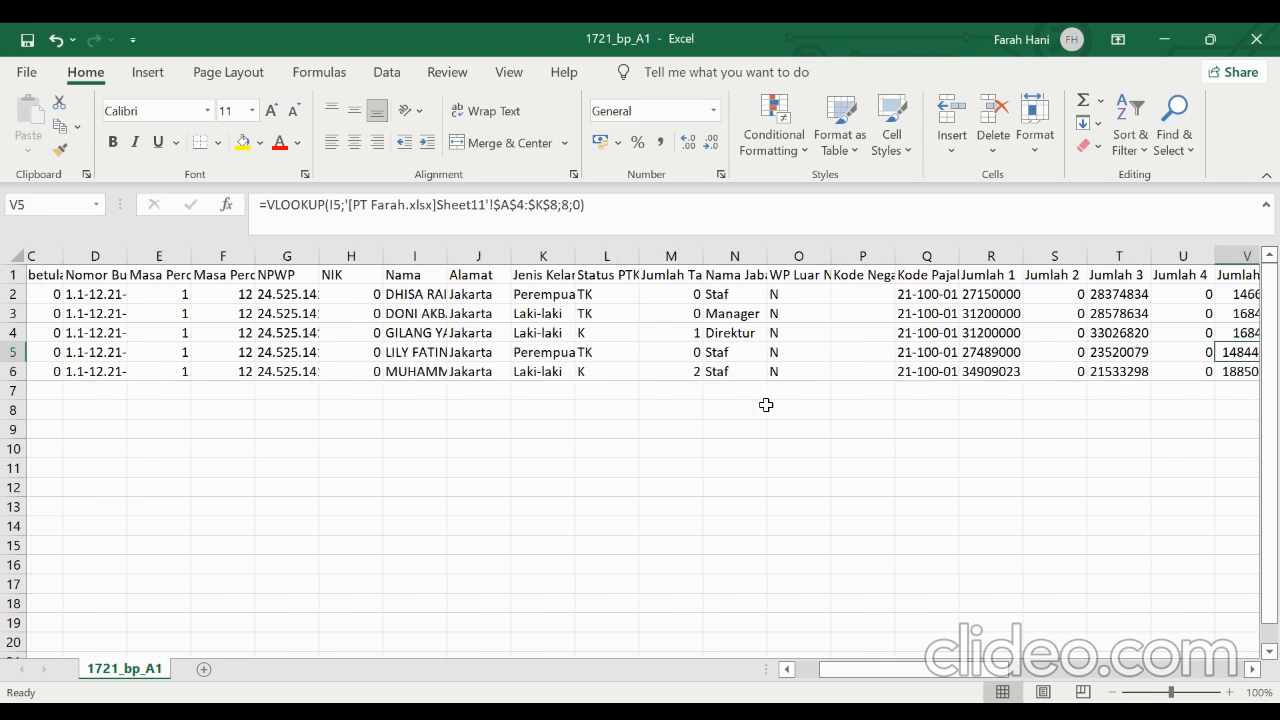
Check the first employee's withholding slip number in D2 and the NPWP lookup formula in G2
{"action": "scroll", "coordinate": [766, 405], "scroll_direction": "left", "scroll_amount": 5}
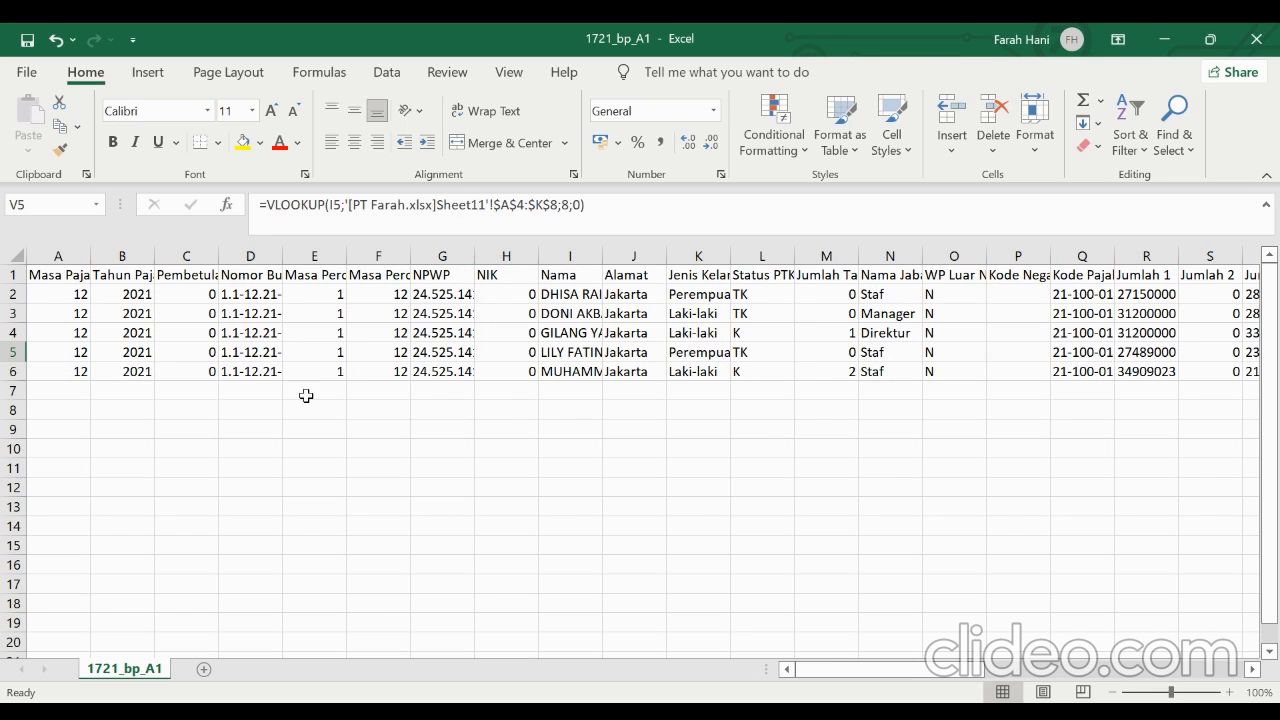
{"action": "left_click", "coordinate": [250, 293]}
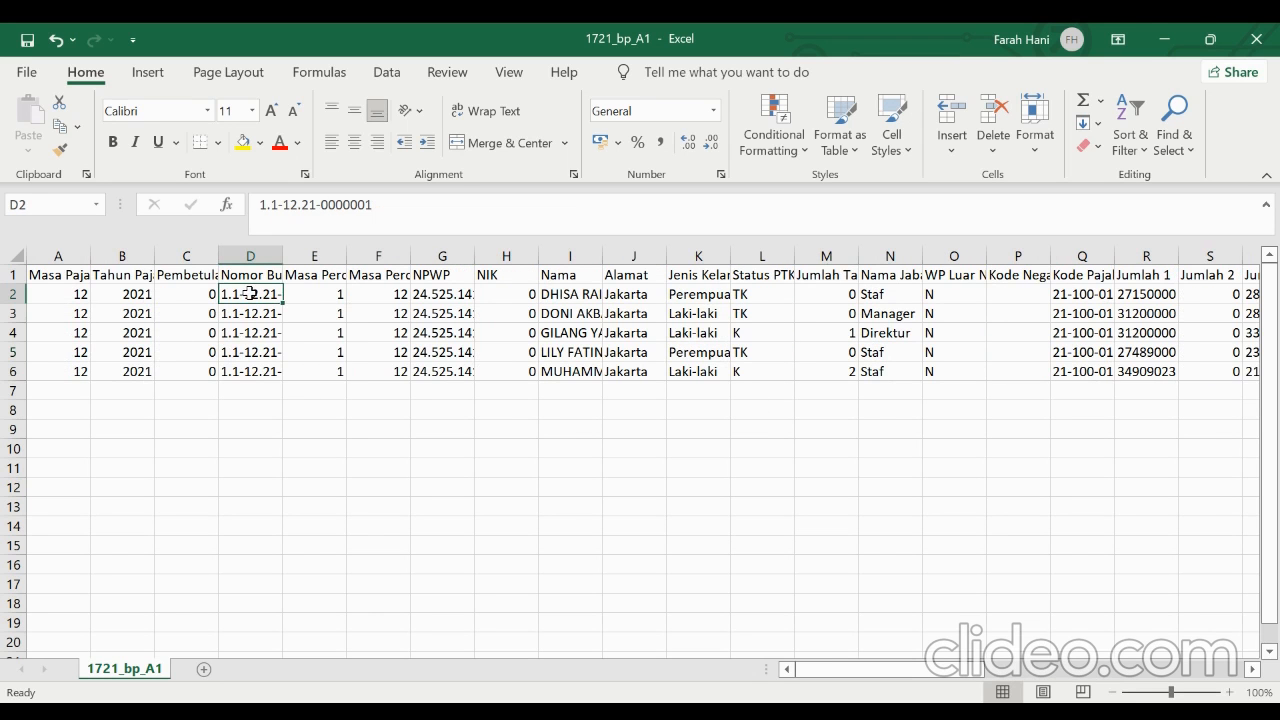
{"action": "left_click", "coordinate": [300, 292]}
{"action": "left_click", "coordinate": [428, 292]}
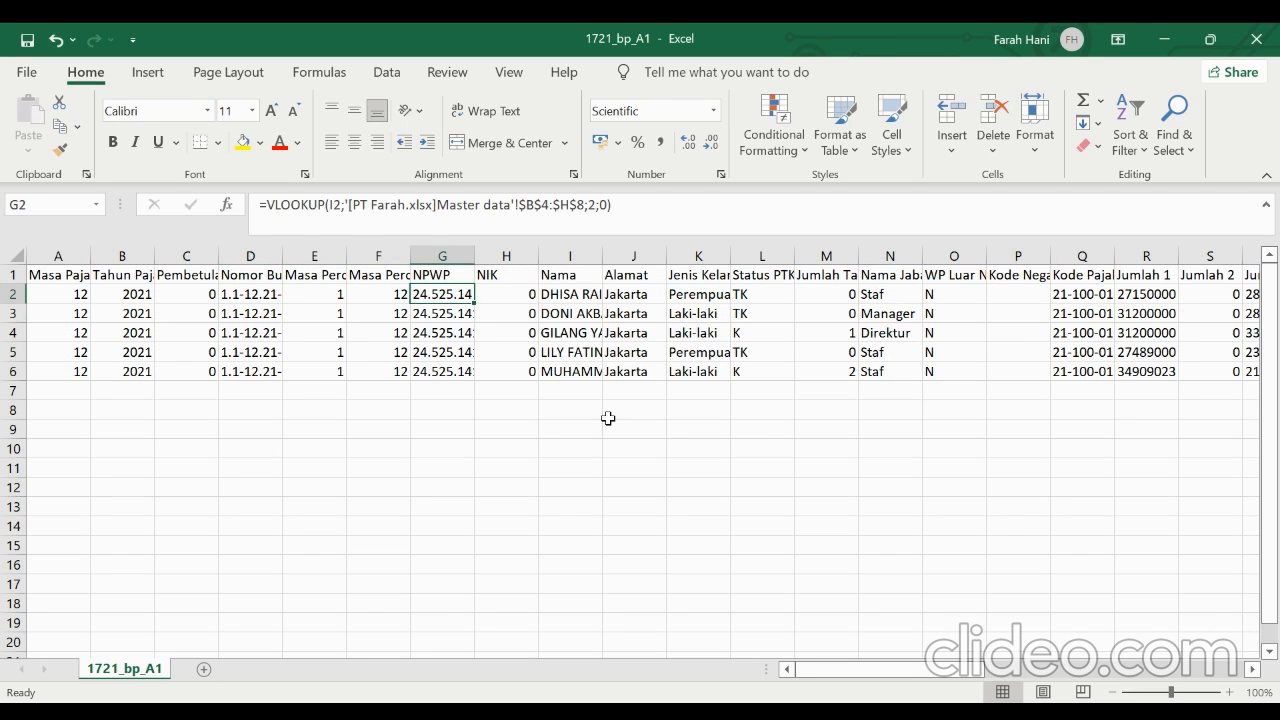
{"action": "left_click", "coordinate": [571, 436]}
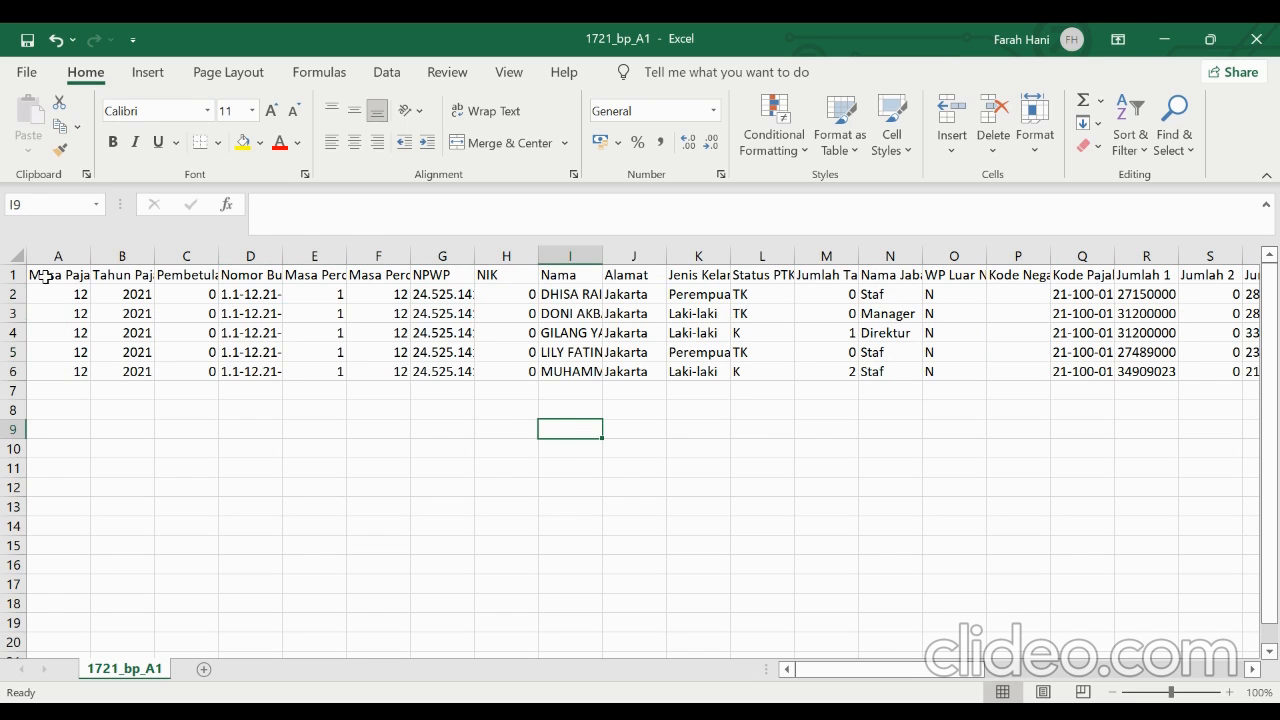
Copy the range A1:AK6 and paste it over itself as values to replace the formulas
{"action": "left_click_drag", "start_coordinate": [45, 277], "coordinate": [978, 380]}
{"action": "right_click", "coordinate": [630, 298]}
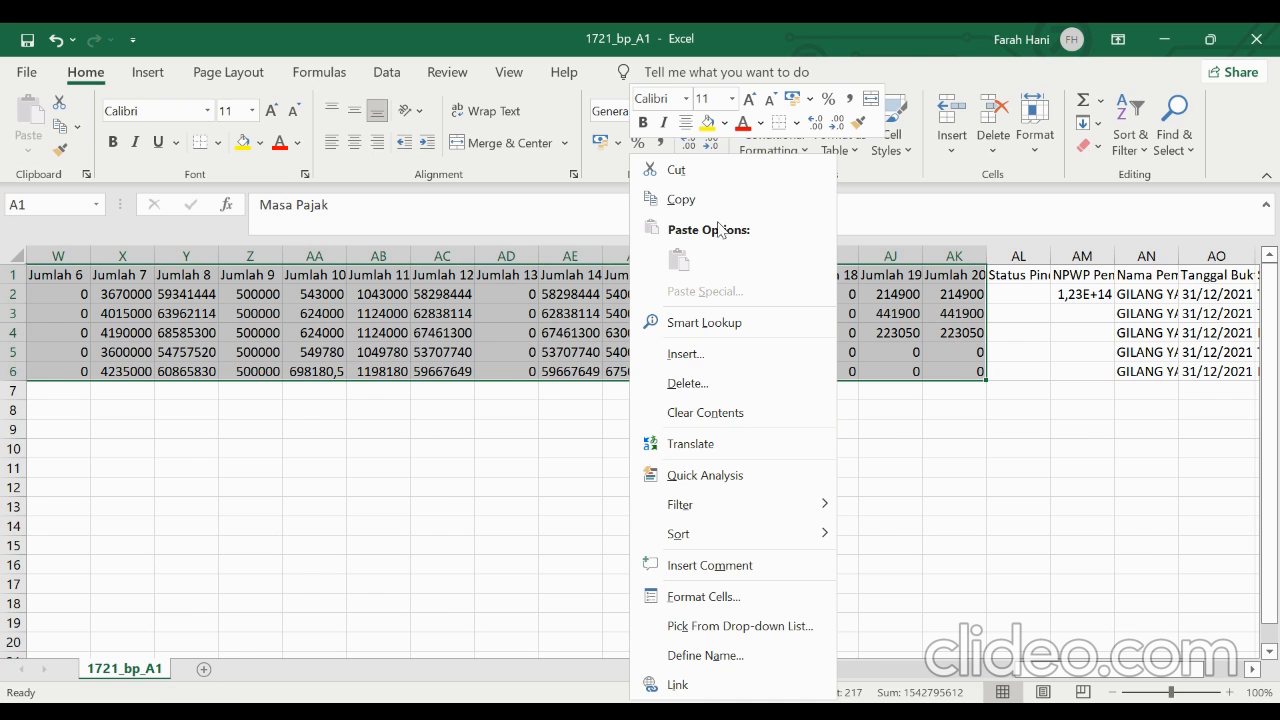
{"action": "left_click", "coordinate": [688, 199]}
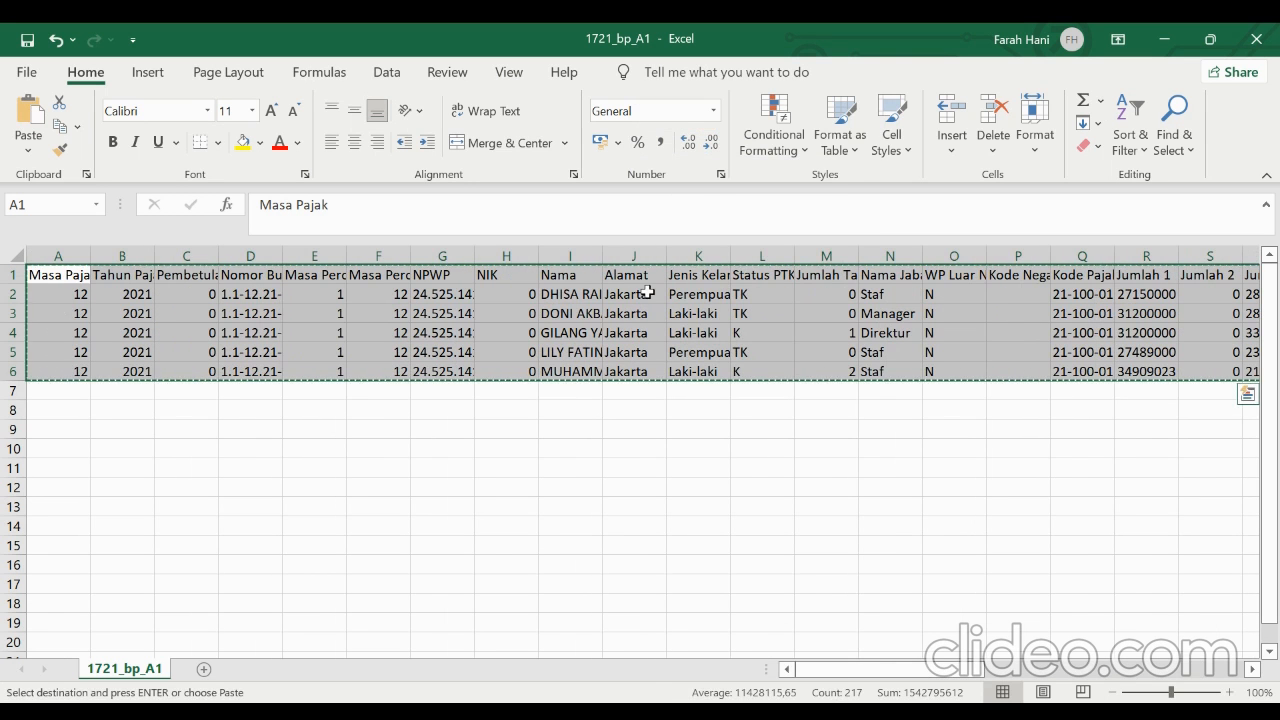
{"action": "right_click", "coordinate": [648, 292]}
{"action": "left_click", "coordinate": [725, 260]}
{"action": "left_click", "coordinate": [725, 260]}
{"action": "left_click", "coordinate": [701, 296]}
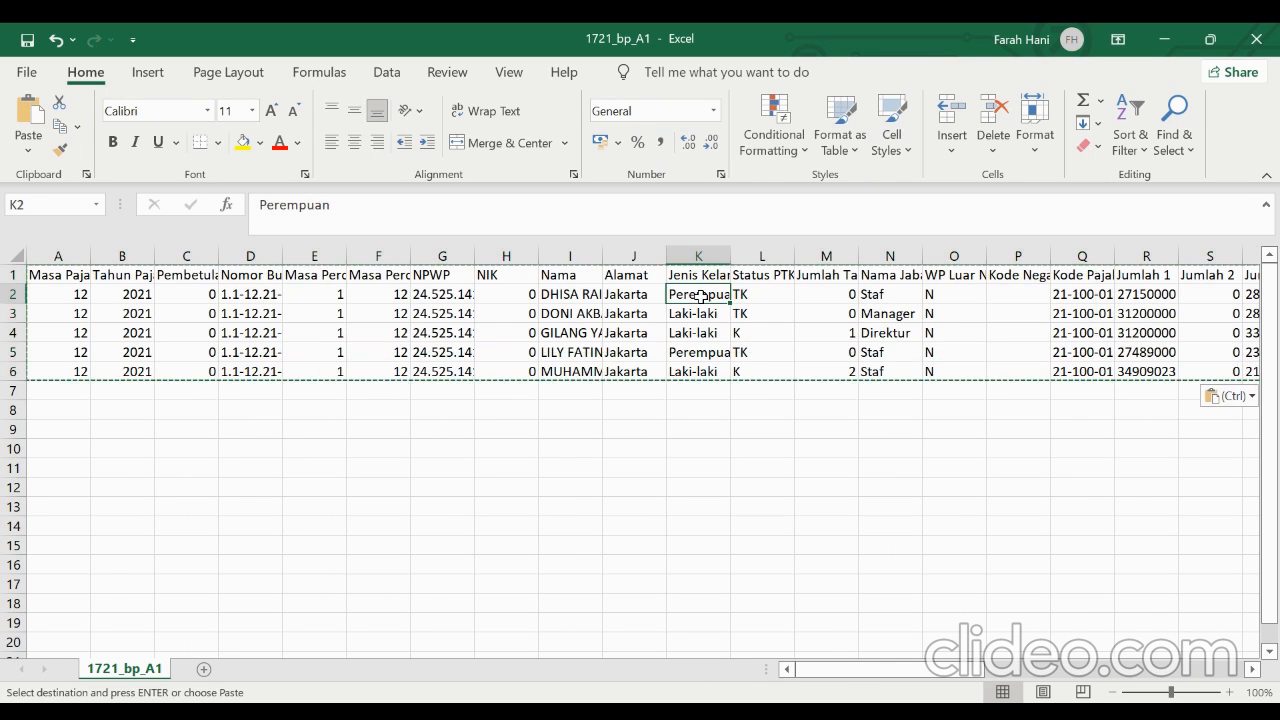
{"action": "left_click", "coordinate": [779, 222]}
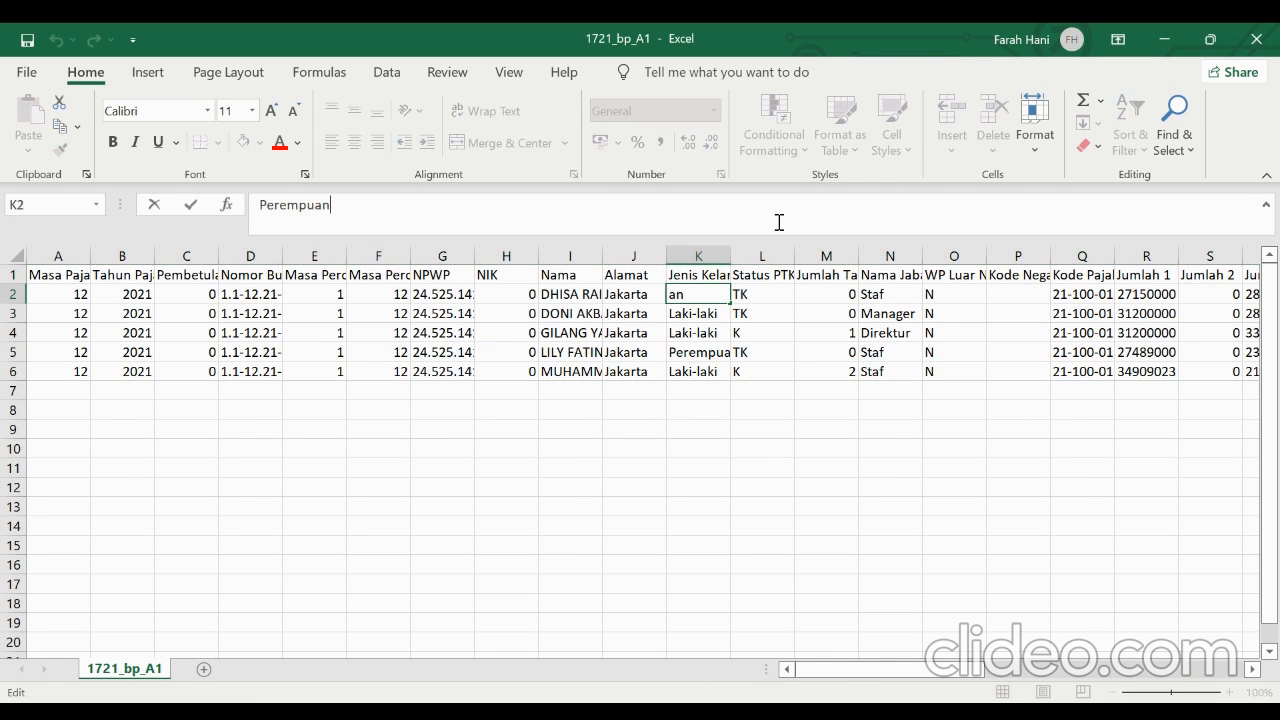
{"action": "left_click", "coordinate": [528, 371]}
{"action": "left_click", "coordinate": [247, 294]}
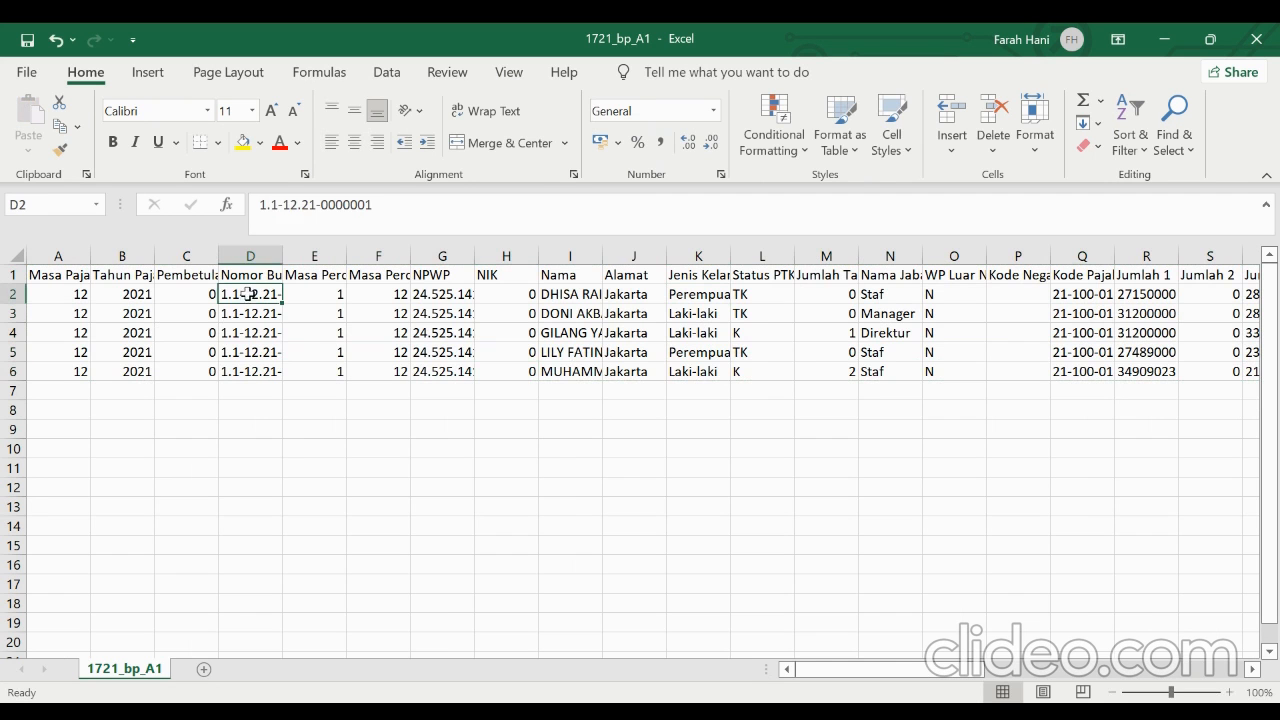
Remove the dots and hyphens from all NPWP entries in column G with Replace All
{"action": "left_click", "coordinate": [432, 295]}
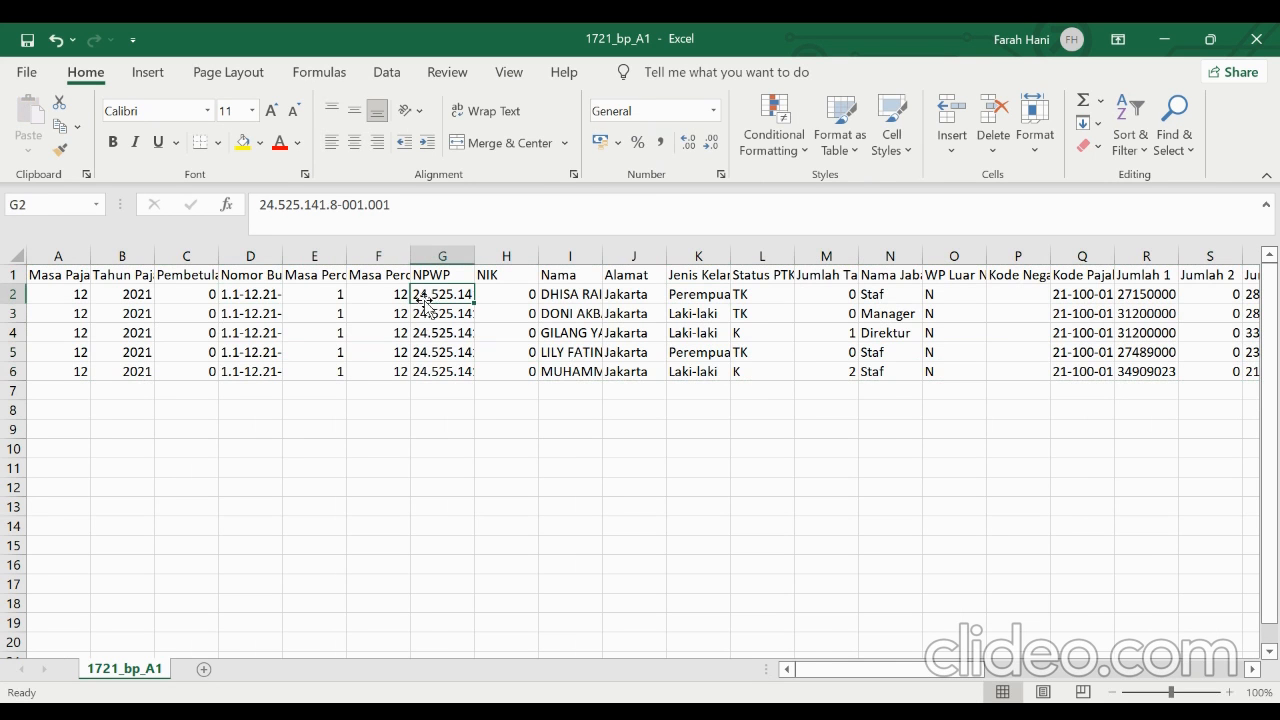
{"action": "left_click", "coordinate": [451, 255]}
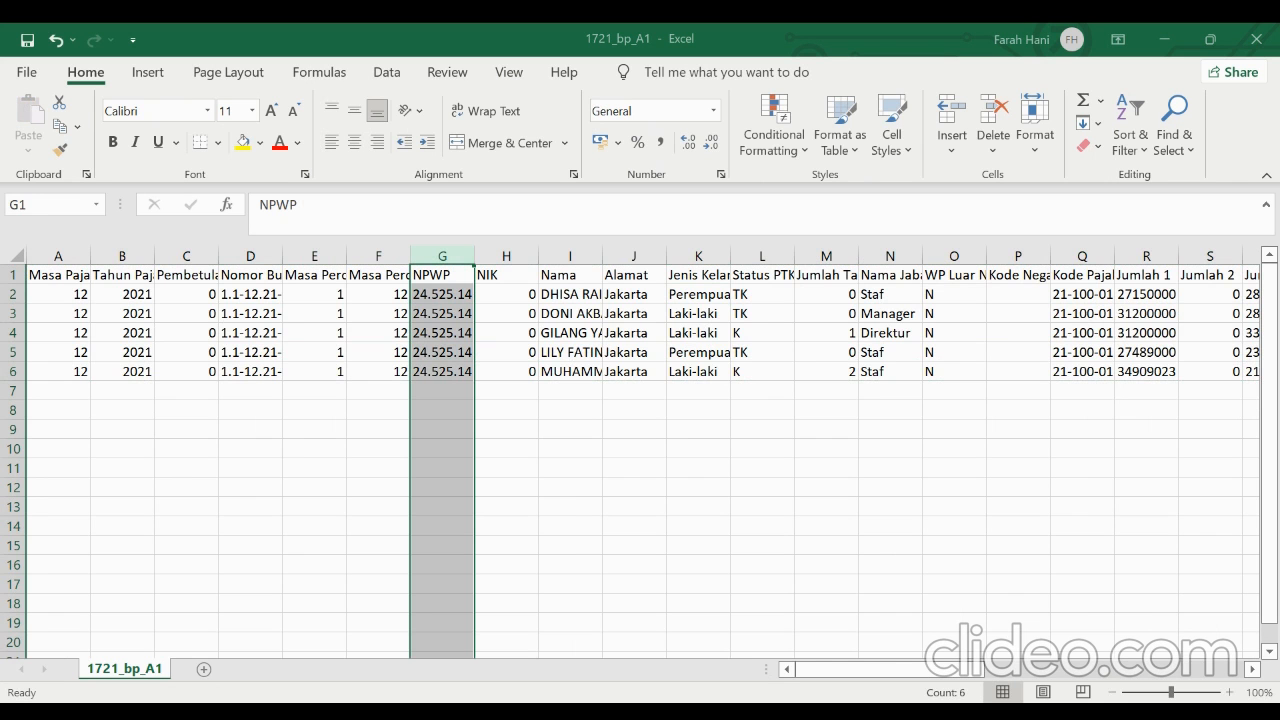
{"action": "key", "text": "alt+a"}
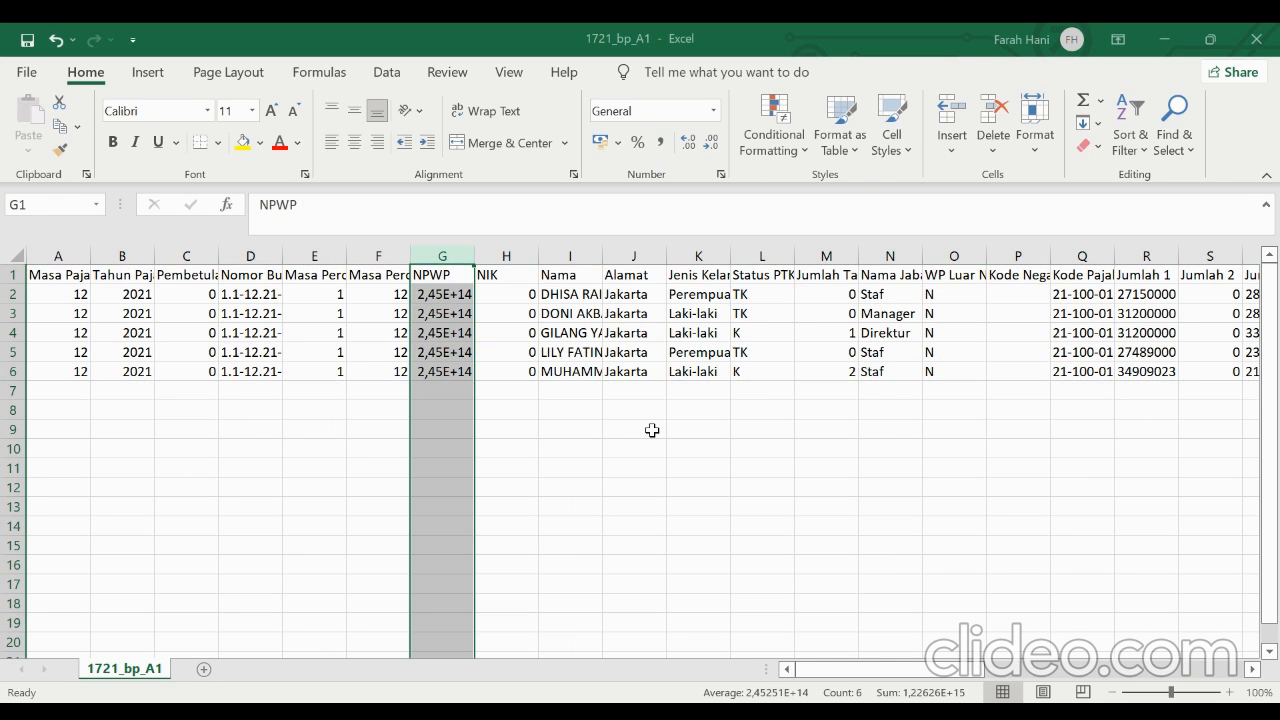
{"action": "right_click", "coordinate": [457, 251]}
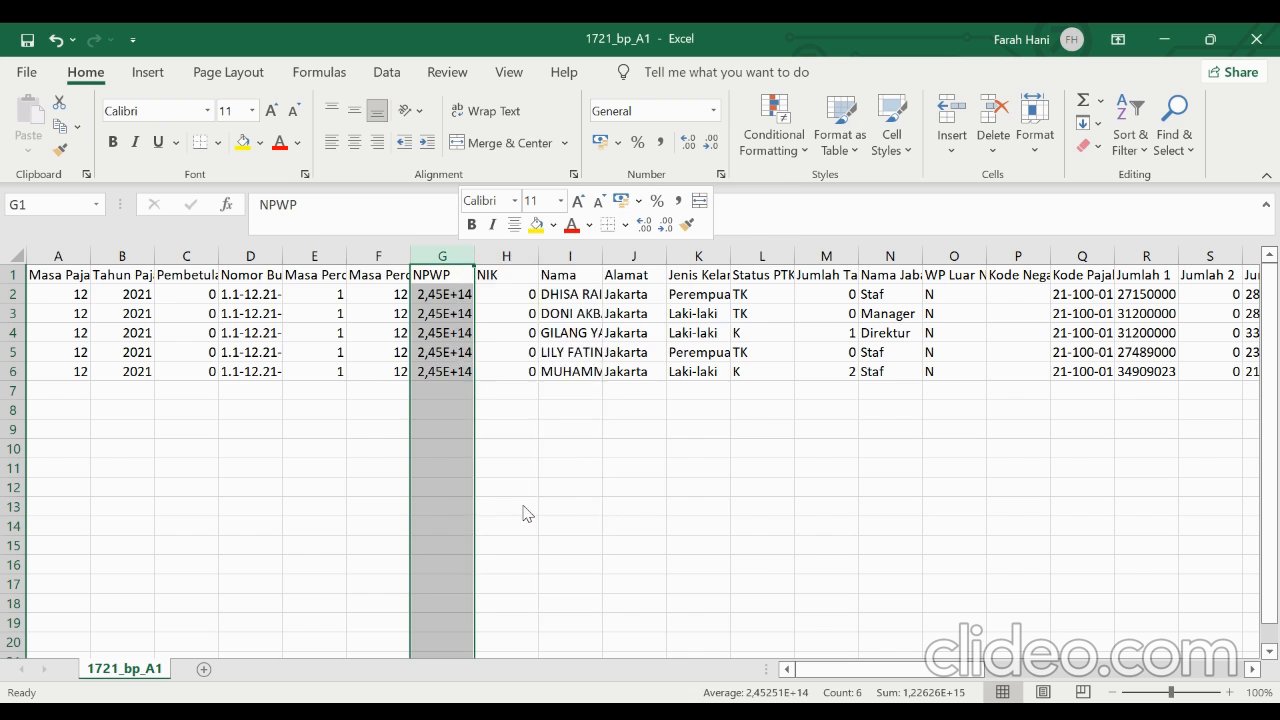
{"action": "left_click", "coordinate": [525, 512]}
{"action": "left_click", "coordinate": [304, 432]}
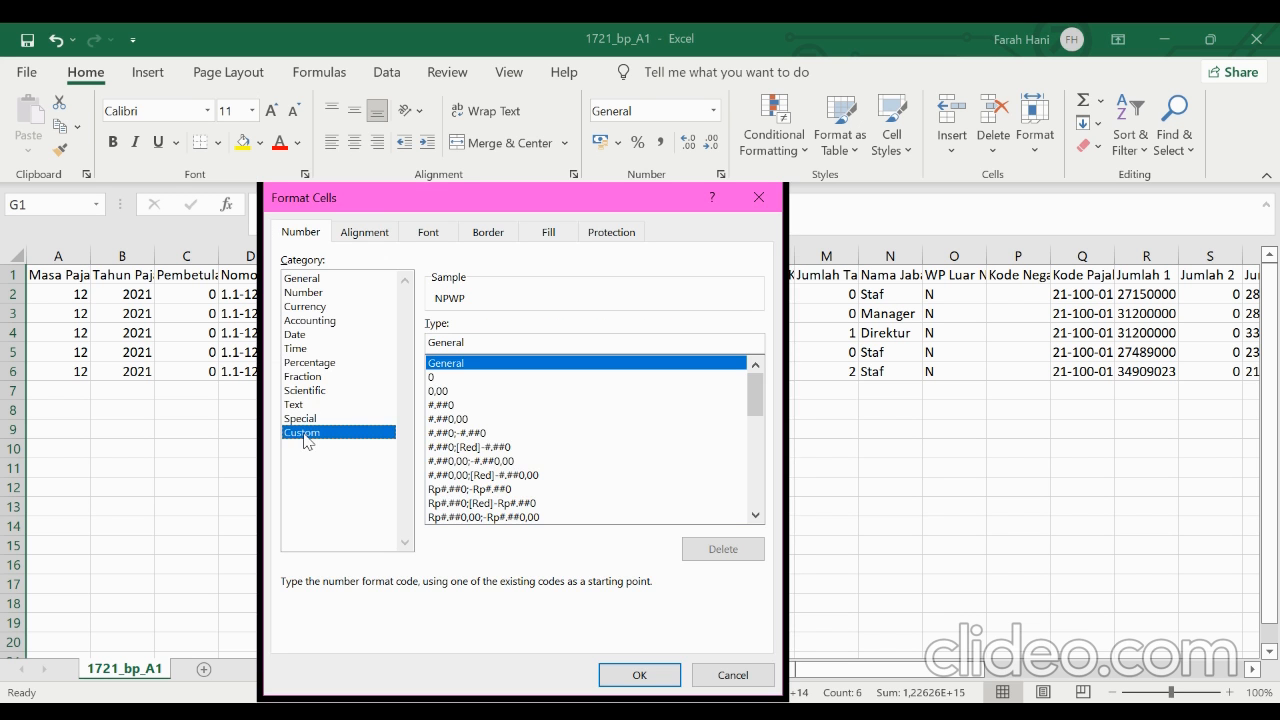
{"action": "left_click_drag", "start_coordinate": [472, 350], "coordinate": [421, 352]}
{"action": "key", "text": "BackSpace"}
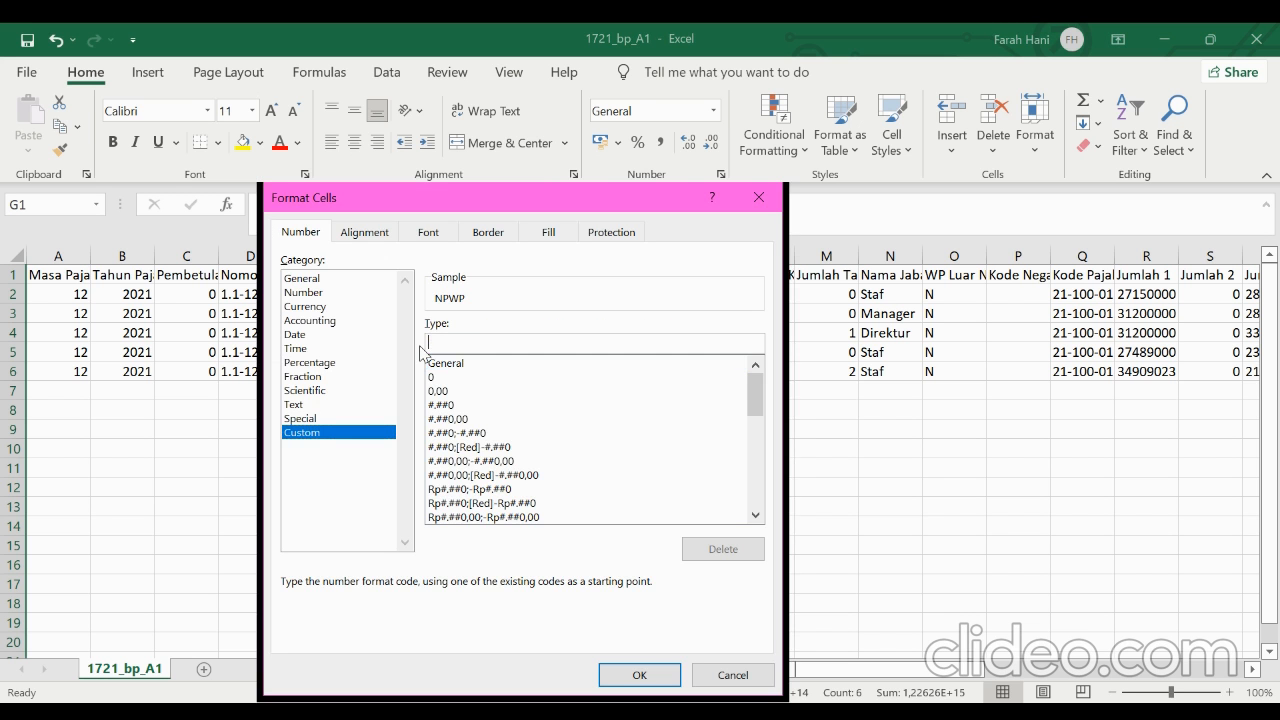
{"action": "type", "text": "000000000000000"}
{"action": "scroll", "coordinate": [636, 460], "scroll_direction": "down", "scroll_amount": 3}
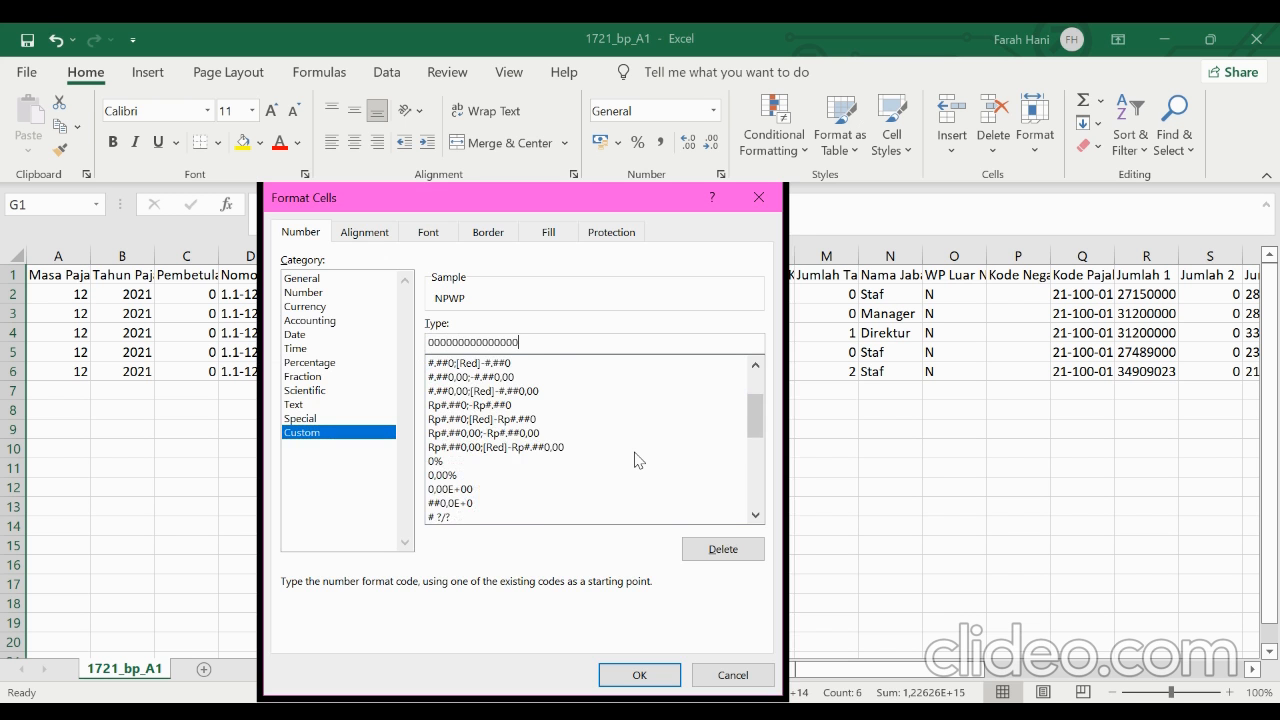
{"action": "scroll", "coordinate": [636, 460], "scroll_direction": "up", "scroll_amount": 3}
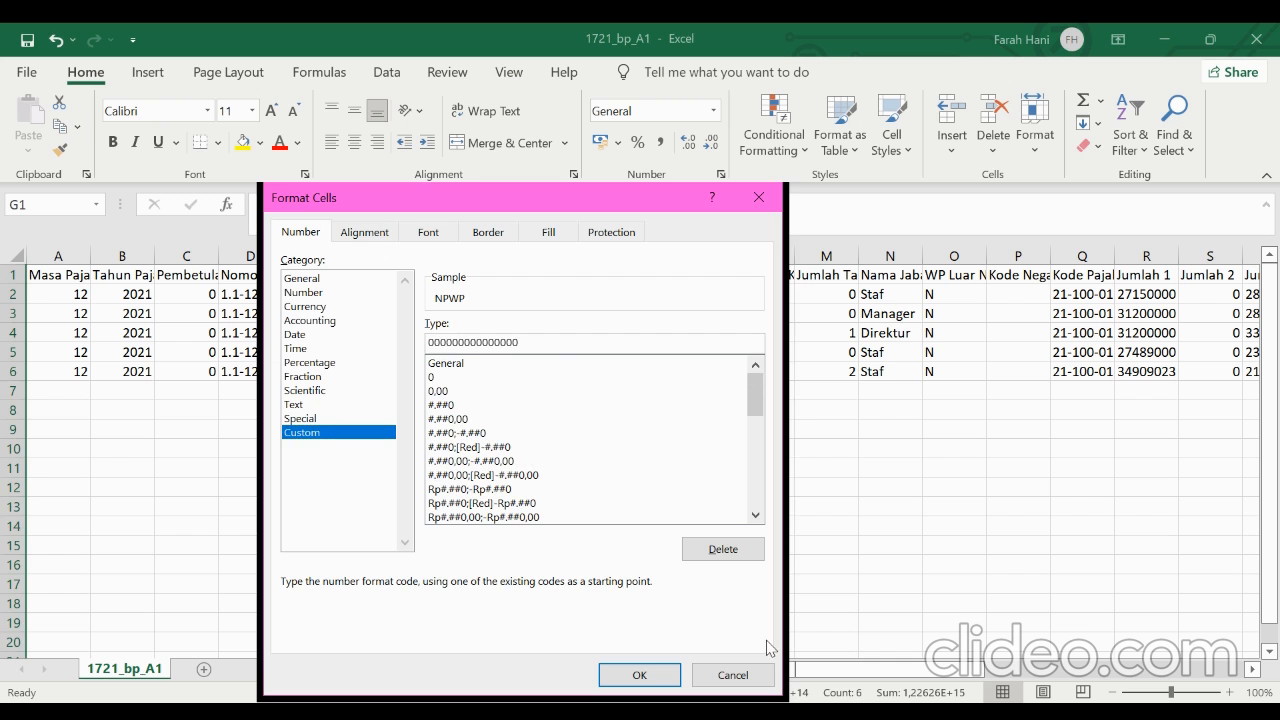
{"action": "left_click", "coordinate": [651, 675]}
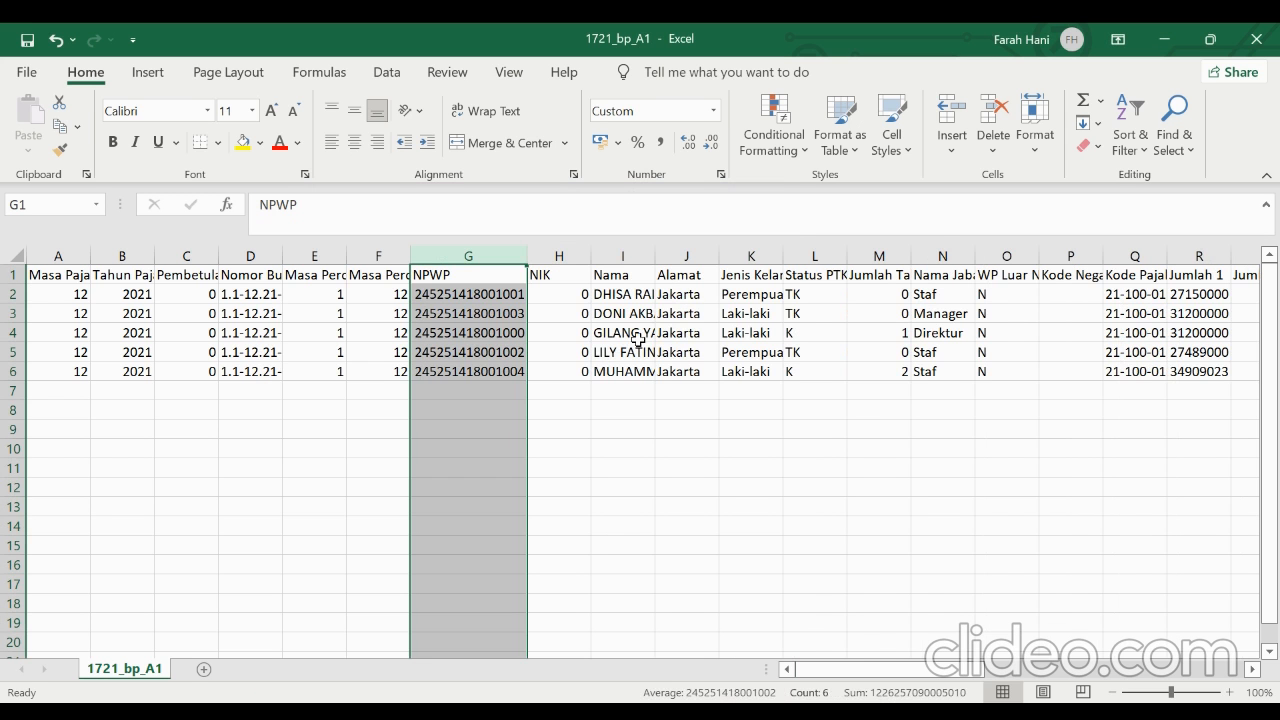
Replace Perempuan with F and Laki-laki with M throughout the Jenis Kelamin column K
{"action": "left_click", "coordinate": [671, 314]}
{"action": "left_click", "coordinate": [740, 298]}
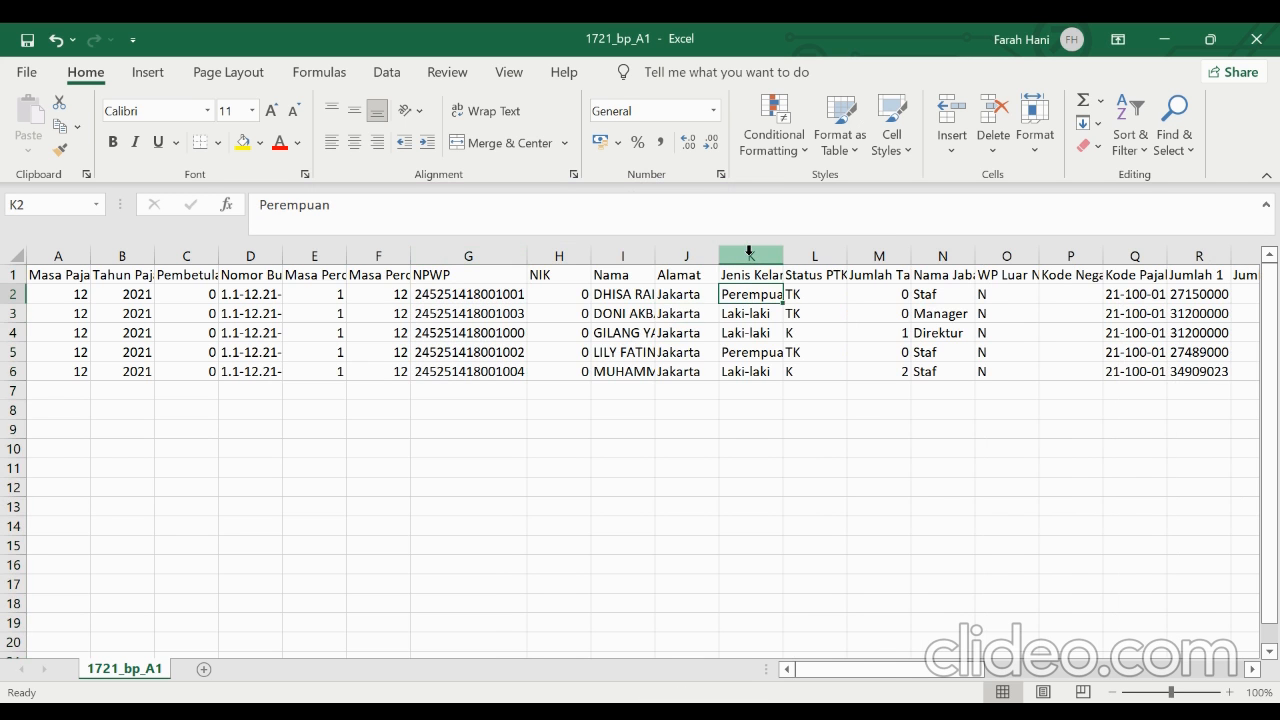
{"action": "left_click", "coordinate": [750, 256]}
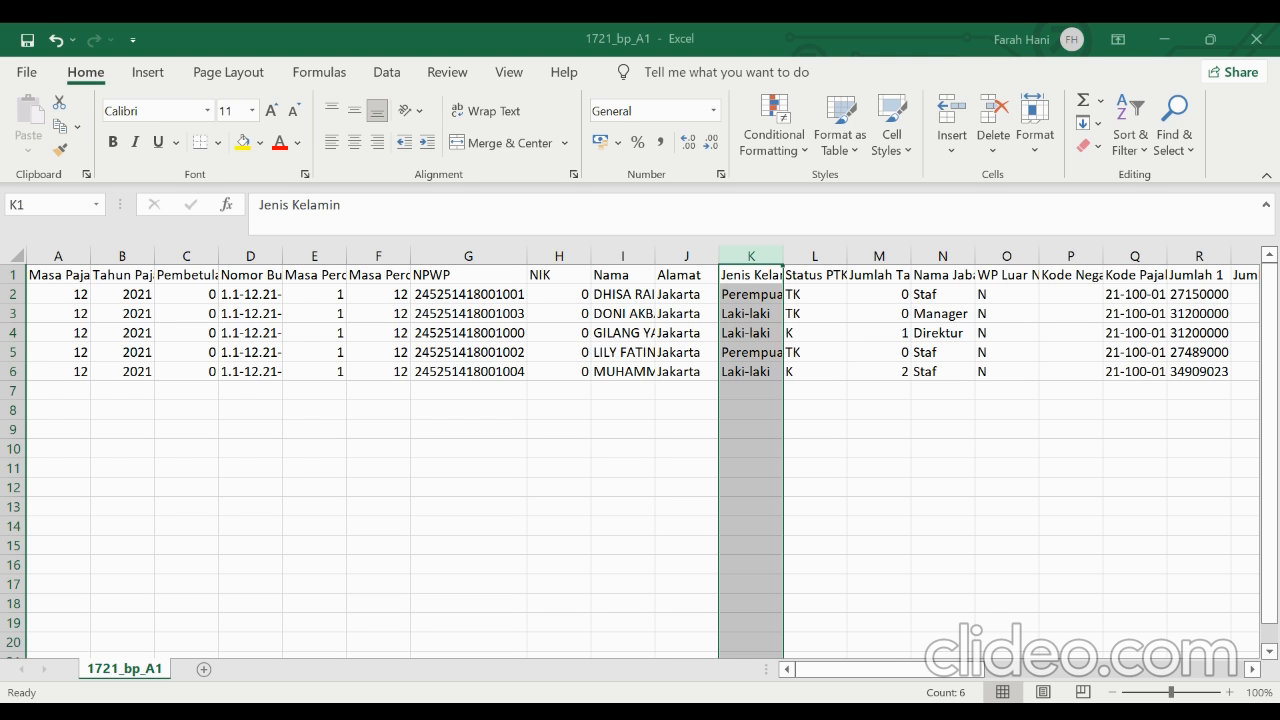
{"action": "key", "text": "alt+a"}
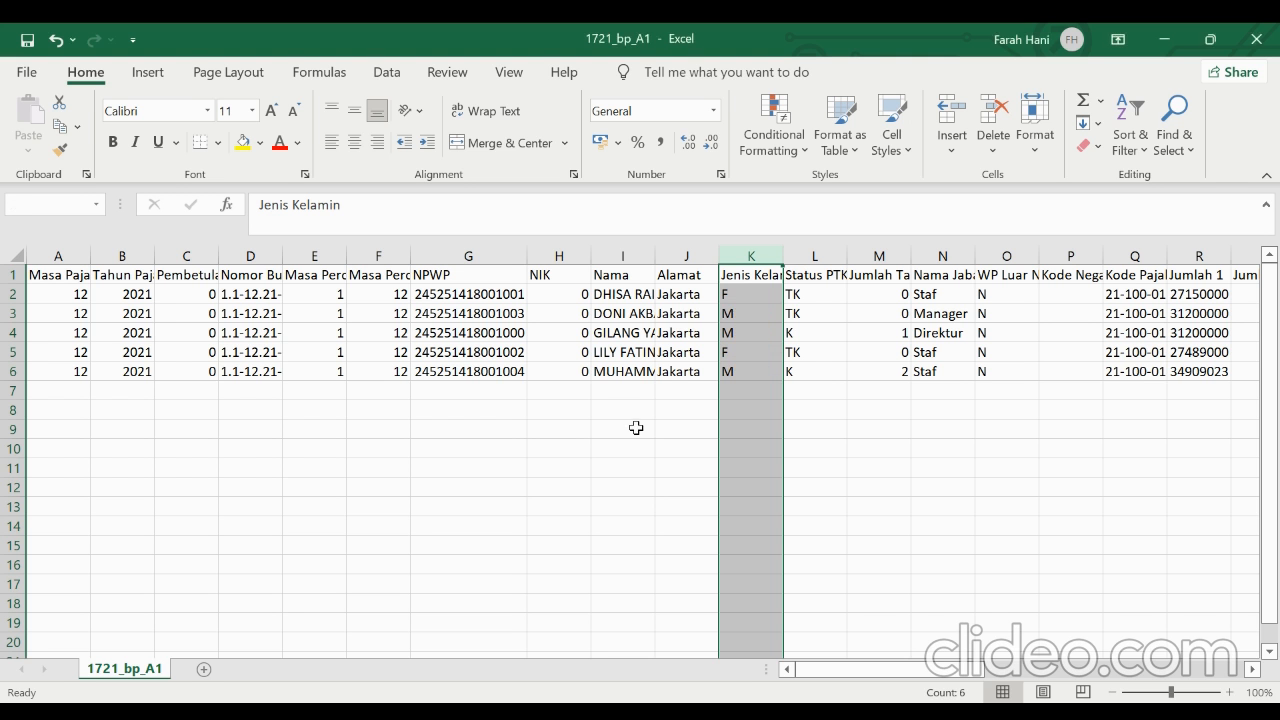
Format the Jumlah 1 to Jumlah 20 amounts in R2:AK6 as Number with no decimal places
{"action": "left_click", "coordinate": [860, 377]}
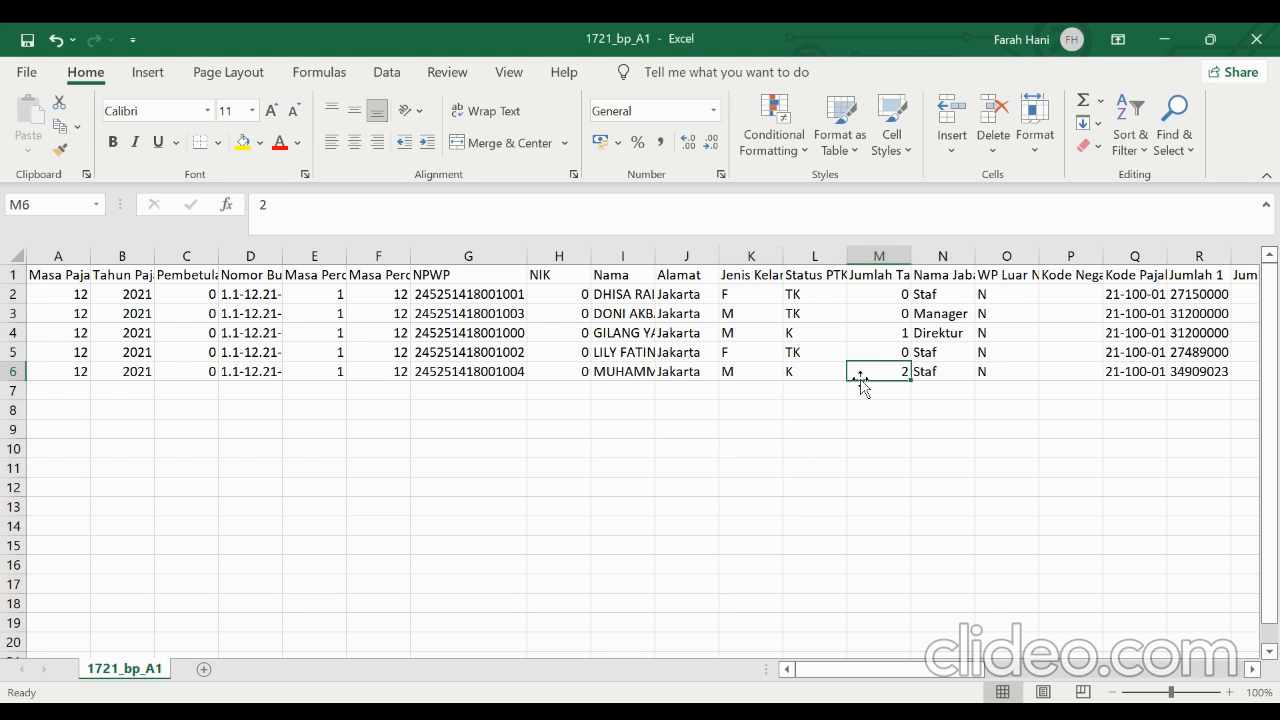
{"action": "scroll", "coordinate": [860, 383], "scroll_direction": "right", "scroll_amount": 3}
{"action": "scroll", "coordinate": [920, 330], "scroll_direction": "right", "scroll_amount": 3}
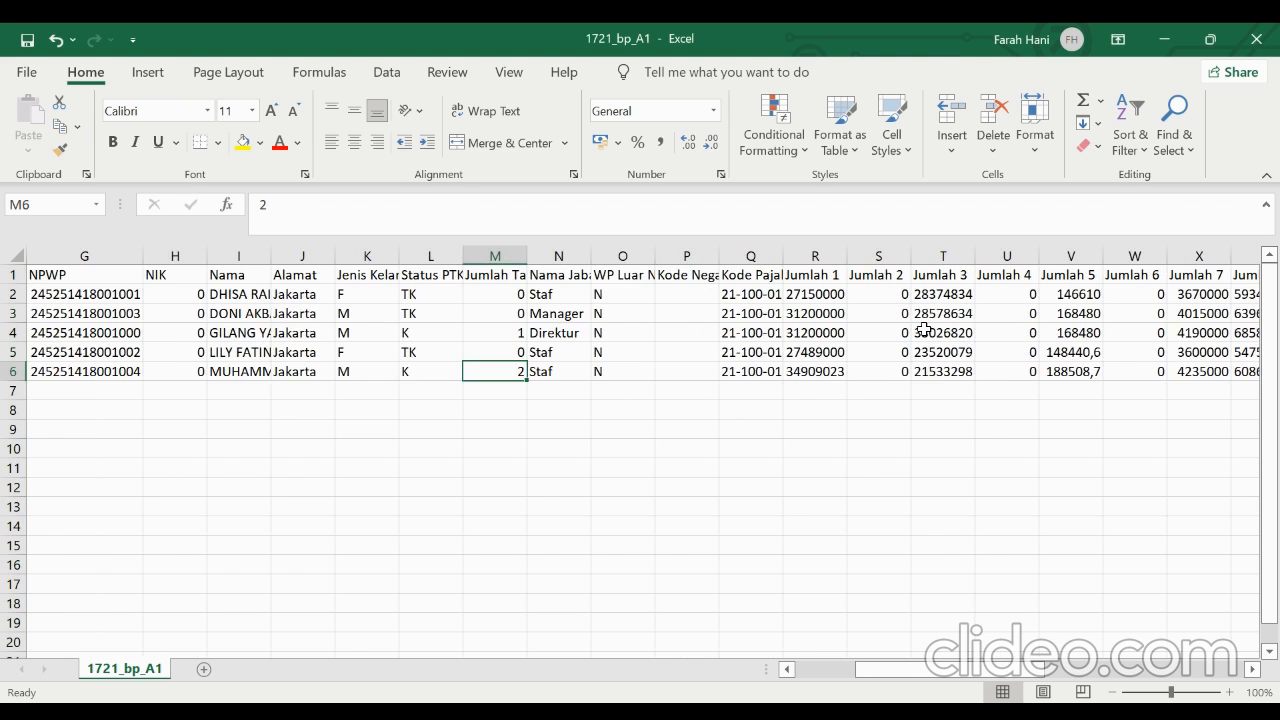
{"action": "scroll", "coordinate": [920, 330], "scroll_direction": "right", "scroll_amount": 3}
{"action": "left_click", "coordinate": [647, 352]}
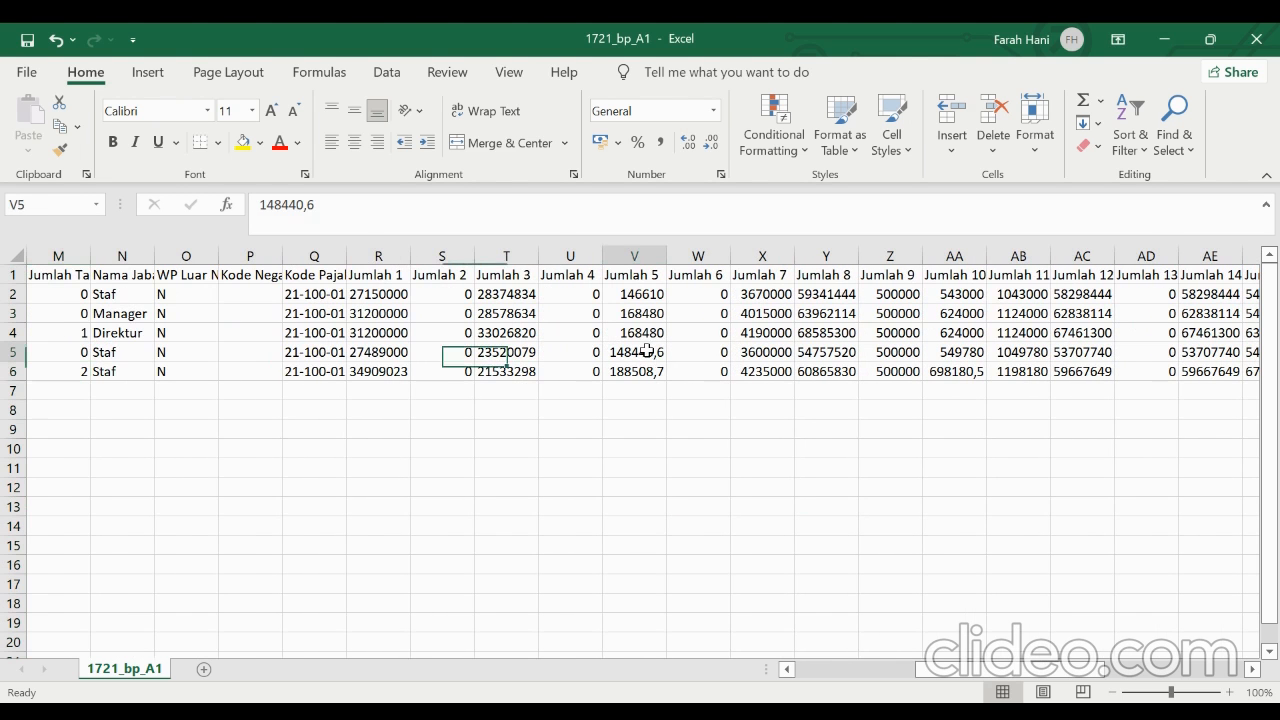
{"action": "scroll", "coordinate": [703, 355], "scroll_direction": "right", "scroll_amount": 2}
{"action": "left_click", "coordinate": [705, 340]}
{"action": "scroll", "coordinate": [190, 411], "scroll_direction": "left", "scroll_amount": 2}
{"action": "left_click_drag", "start_coordinate": [380, 296], "coordinate": [1032, 378]}
{"action": "left_click", "coordinate": [713, 110]}
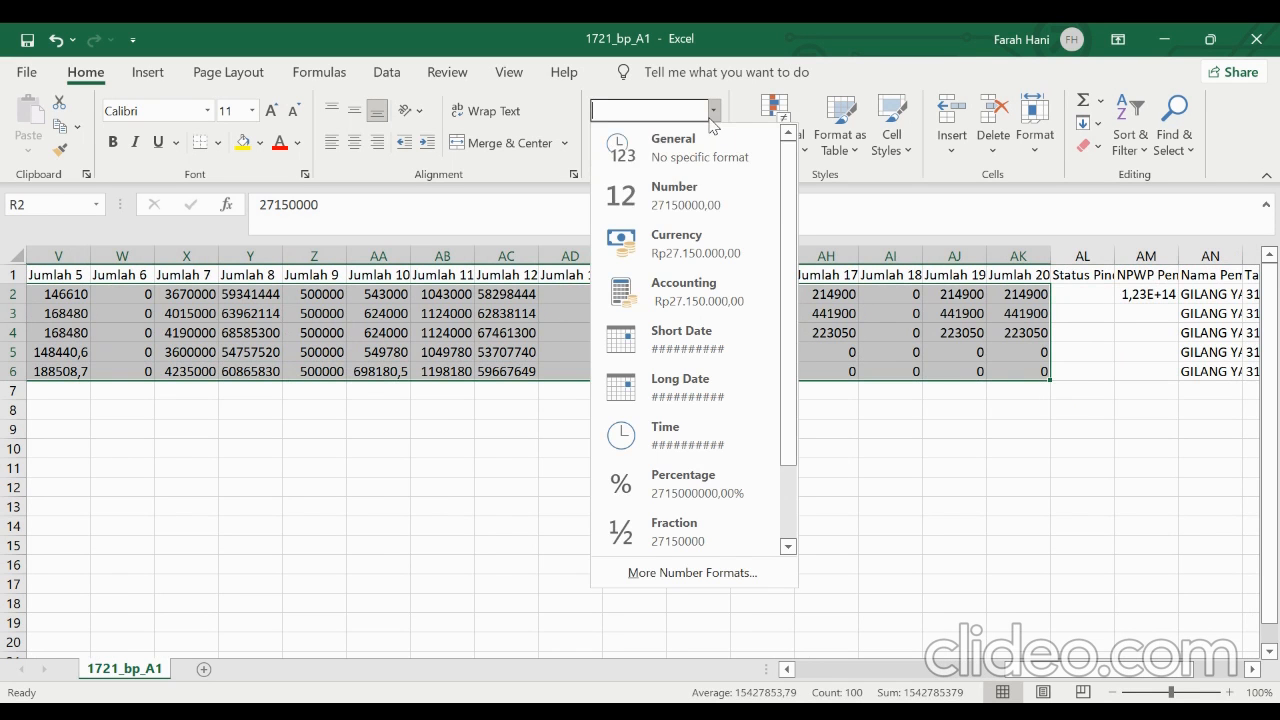
{"action": "left_click", "coordinate": [688, 190]}
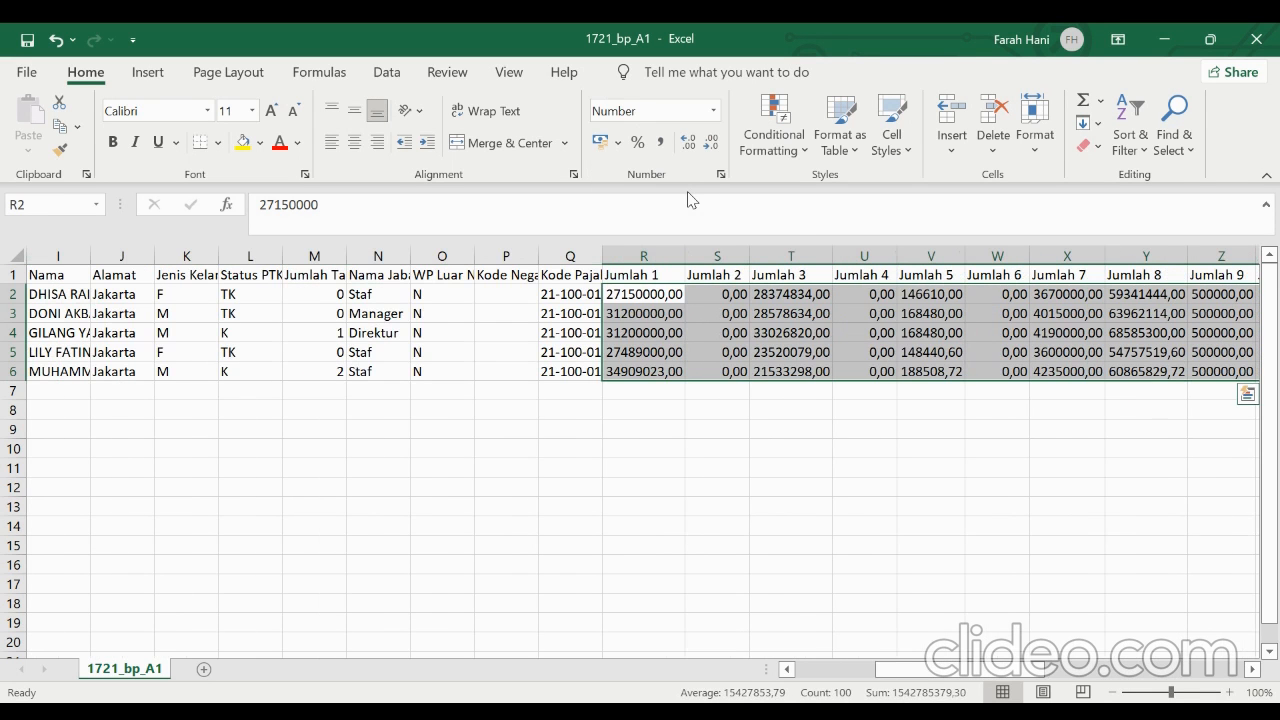
{"action": "left_click", "coordinate": [712, 145]}
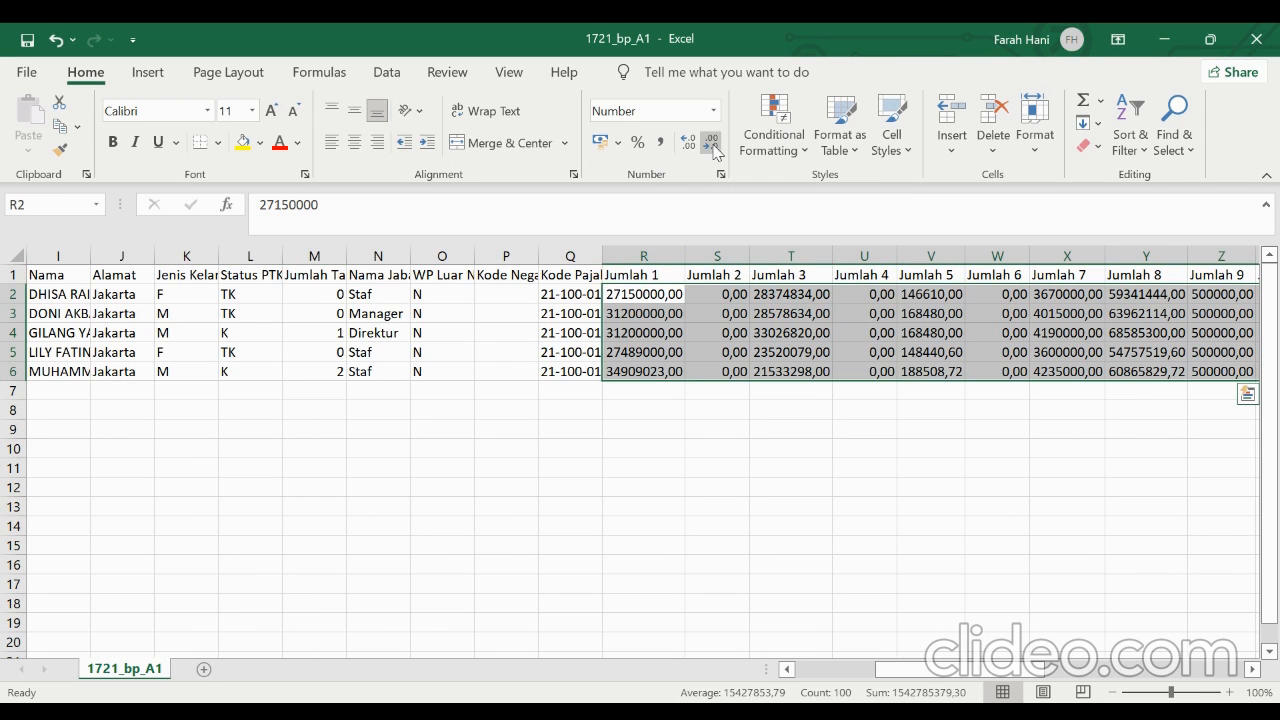
{"action": "left_click", "coordinate": [712, 145]}
Check the withholding agent's NPWP in AM2 and name in AN2
{"action": "scroll", "coordinate": [889, 386], "scroll_direction": "right", "scroll_amount": 10}
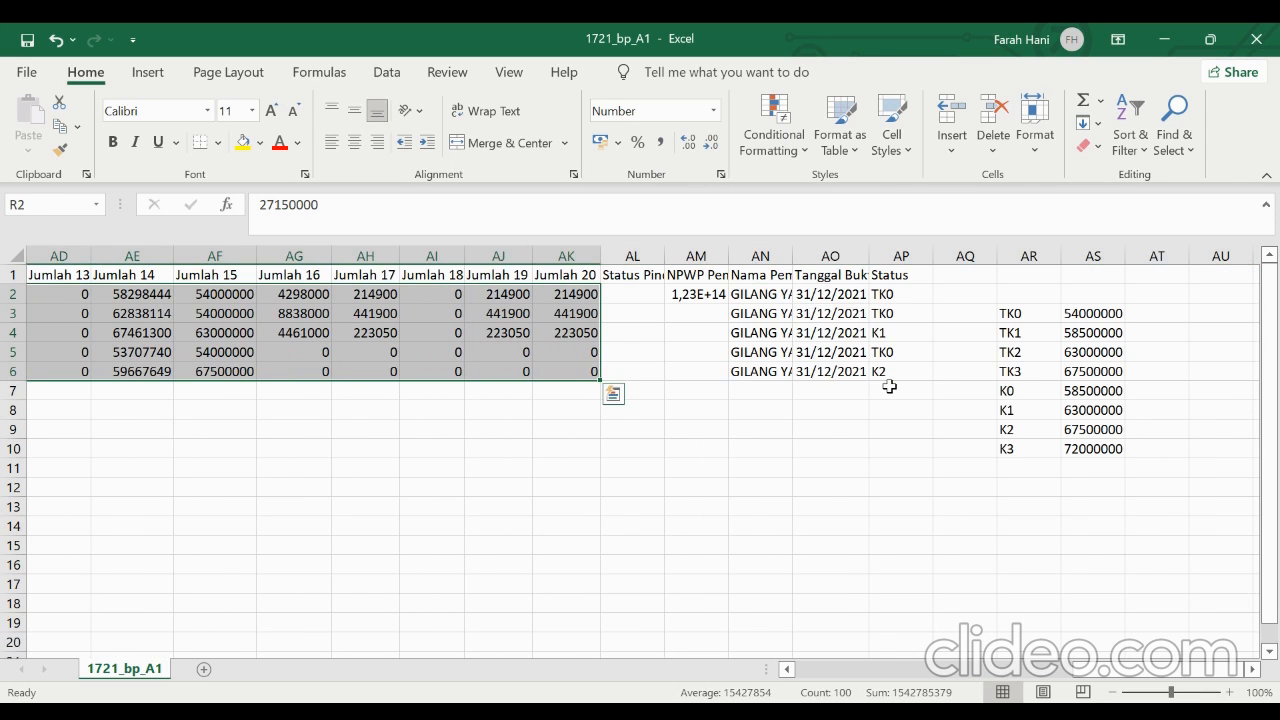
{"action": "left_click", "coordinate": [657, 317]}
{"action": "left_click", "coordinate": [694, 296]}
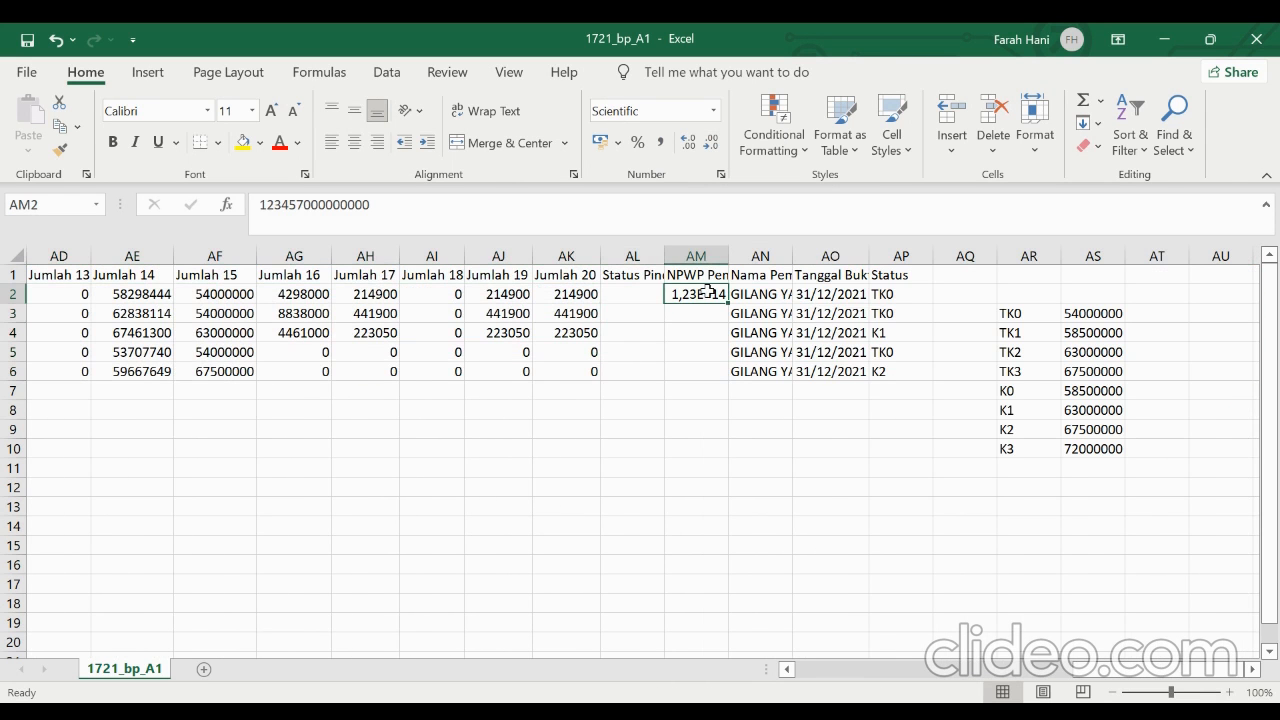
{"action": "left_click", "coordinate": [746, 294]}
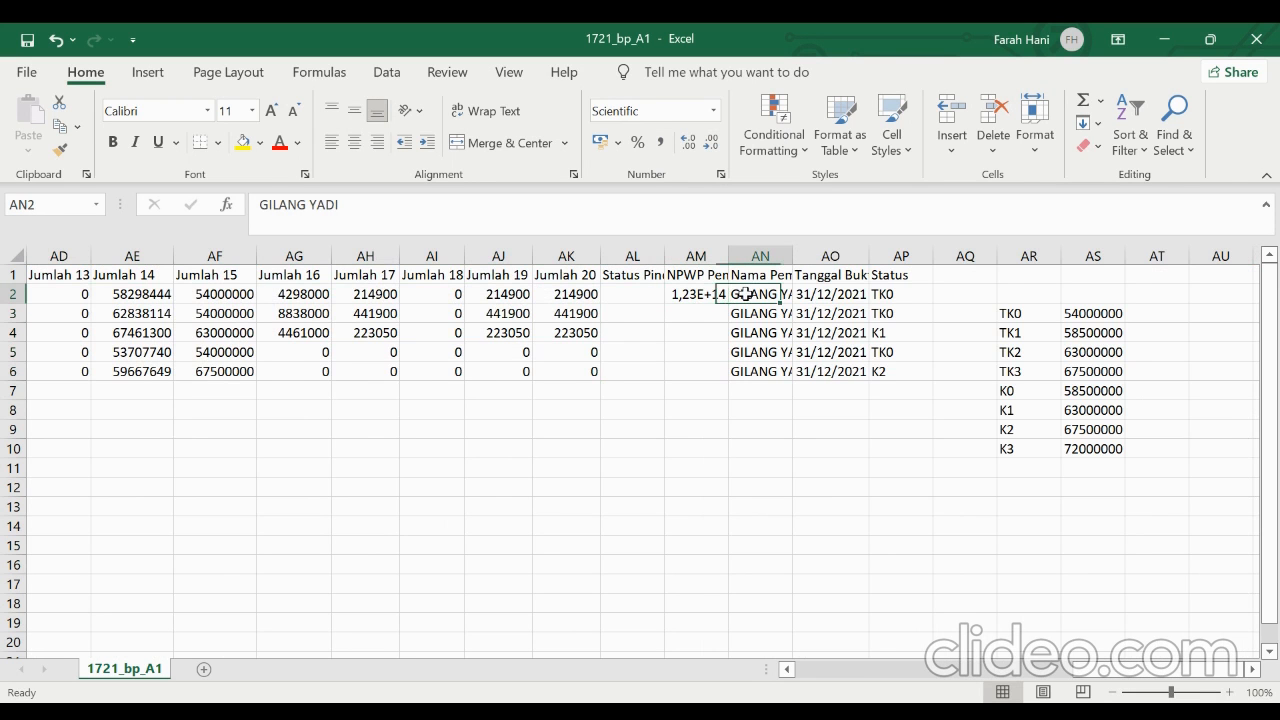
{"action": "scroll", "coordinate": [621, 338], "scroll_direction": "left", "scroll_amount": 3}
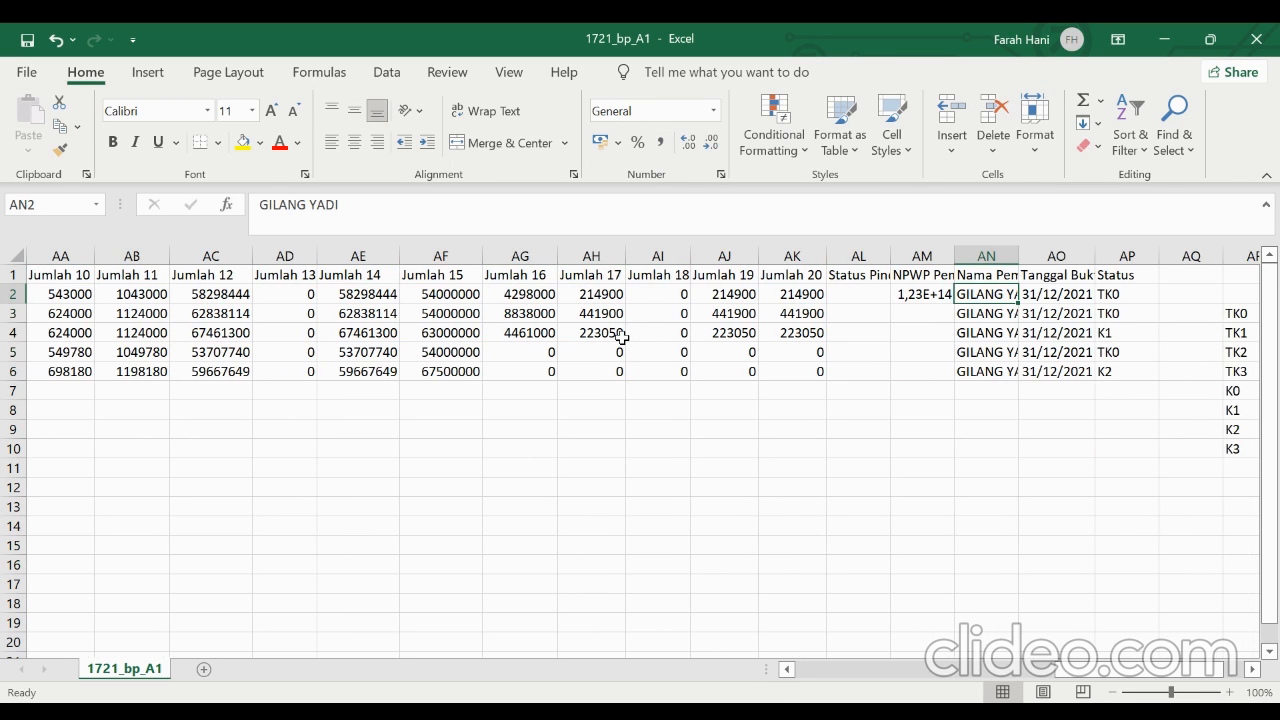
Copy the NPWP from G4 into AM2, widen column AM slightly and fill the number down to AM6
{"action": "scroll", "coordinate": [621, 338], "scroll_direction": "left", "scroll_amount": 9}
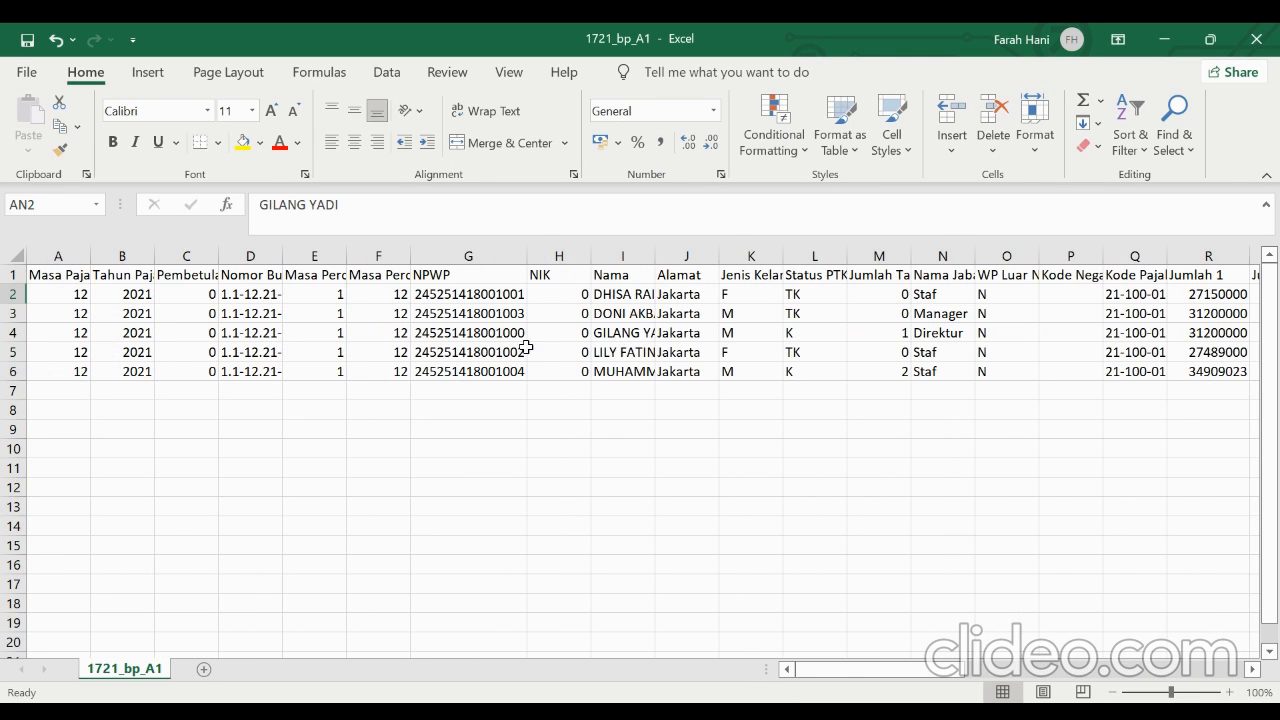
{"action": "left_click", "coordinate": [499, 334]}
{"action": "key", "text": "ctrl+c"}
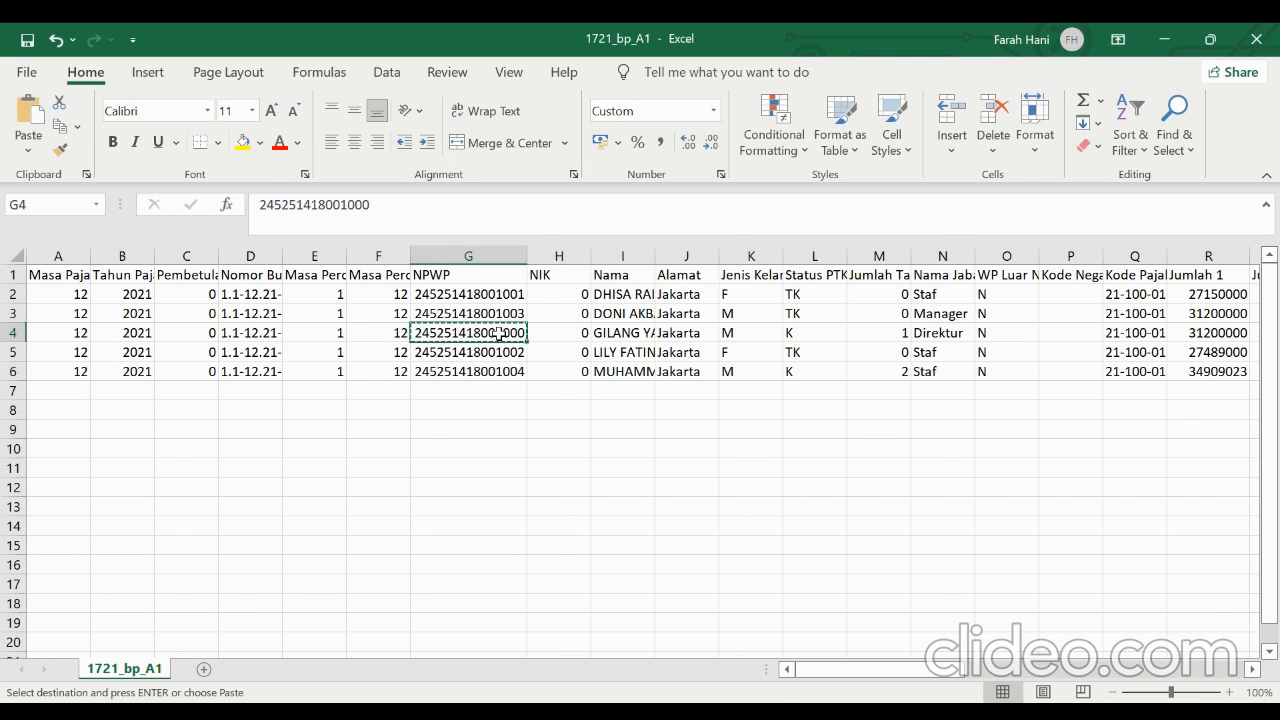
{"action": "scroll", "coordinate": [693, 354], "scroll_direction": "right", "scroll_amount": 8}
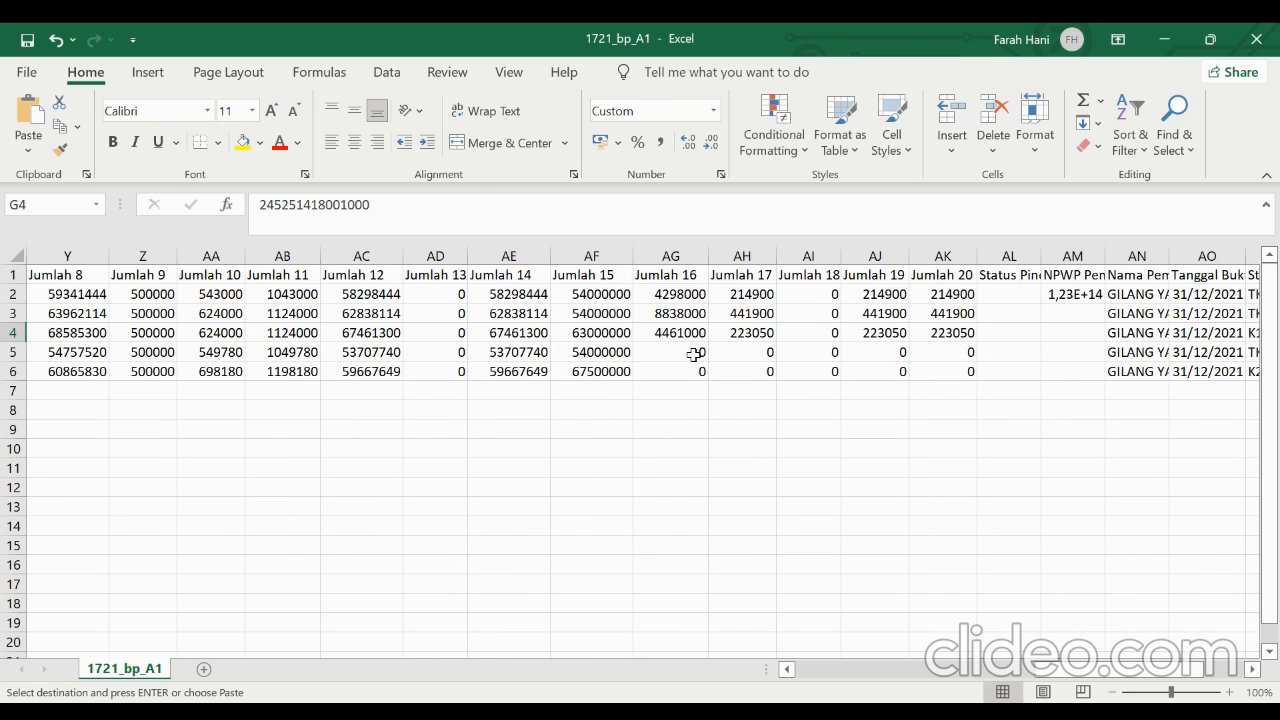
{"action": "left_click", "coordinate": [1054, 293]}
{"action": "key", "text": "ctrl+v"}
{"action": "left_click_drag", "start_coordinate": [1118, 258], "coordinate": [1137, 256]}
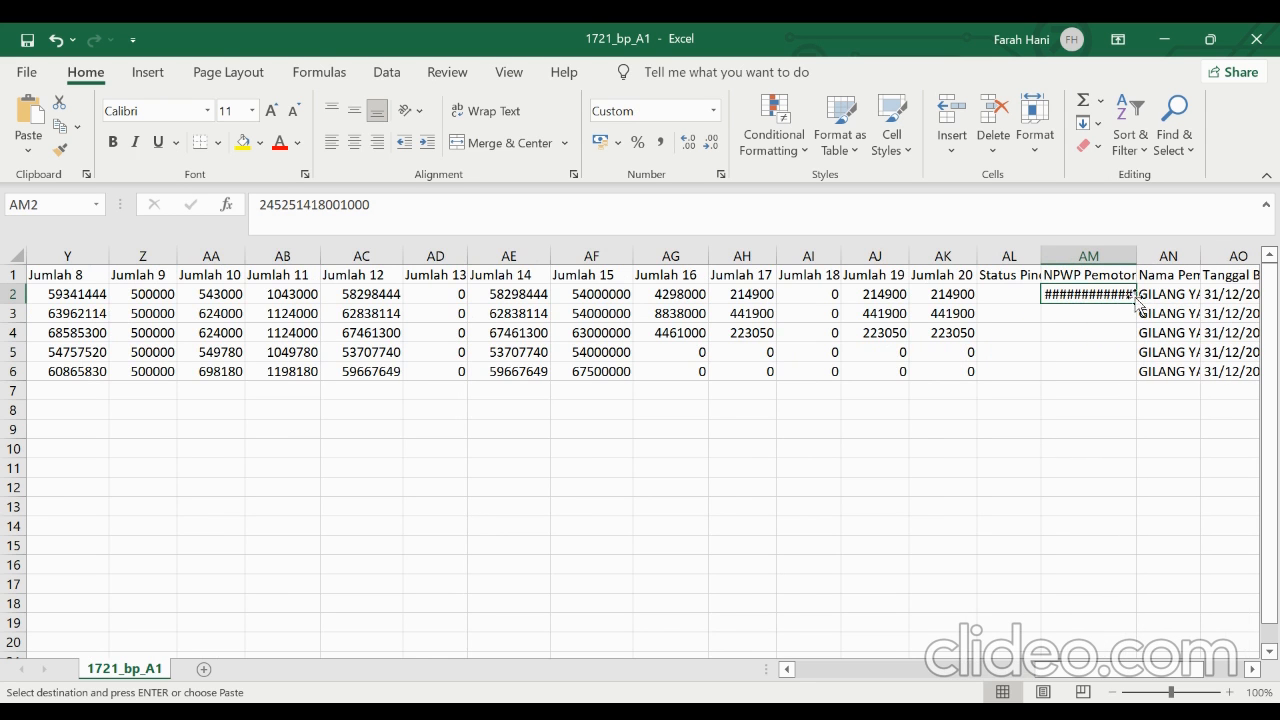
{"action": "double_click", "coordinate": [1138, 302]}
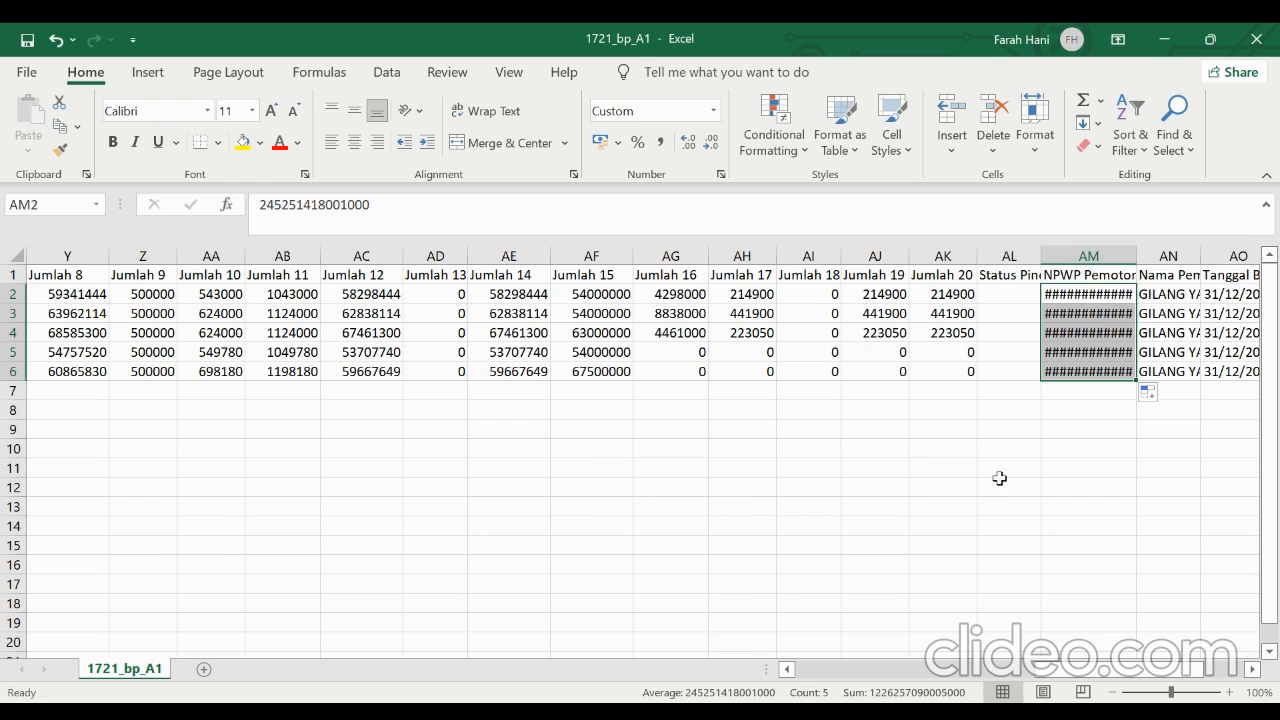
{"action": "right_click", "coordinate": [1095, 251]}
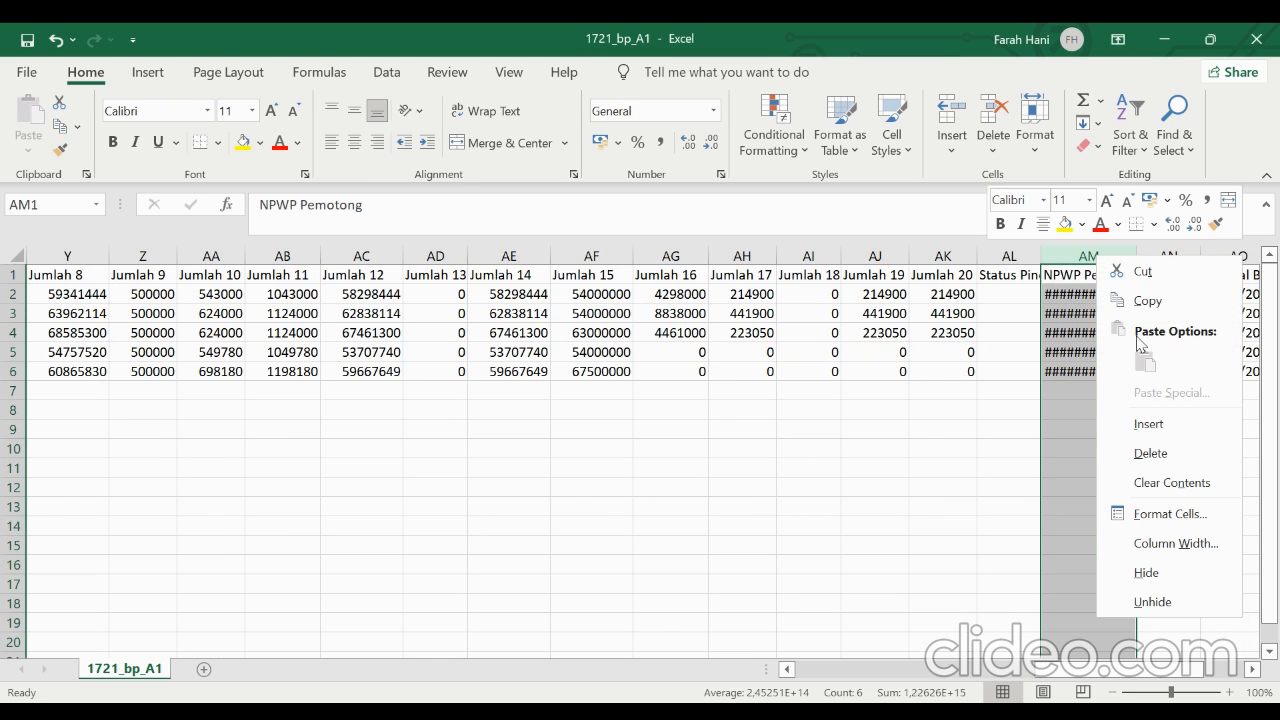
{"action": "key", "text": "Escape"}
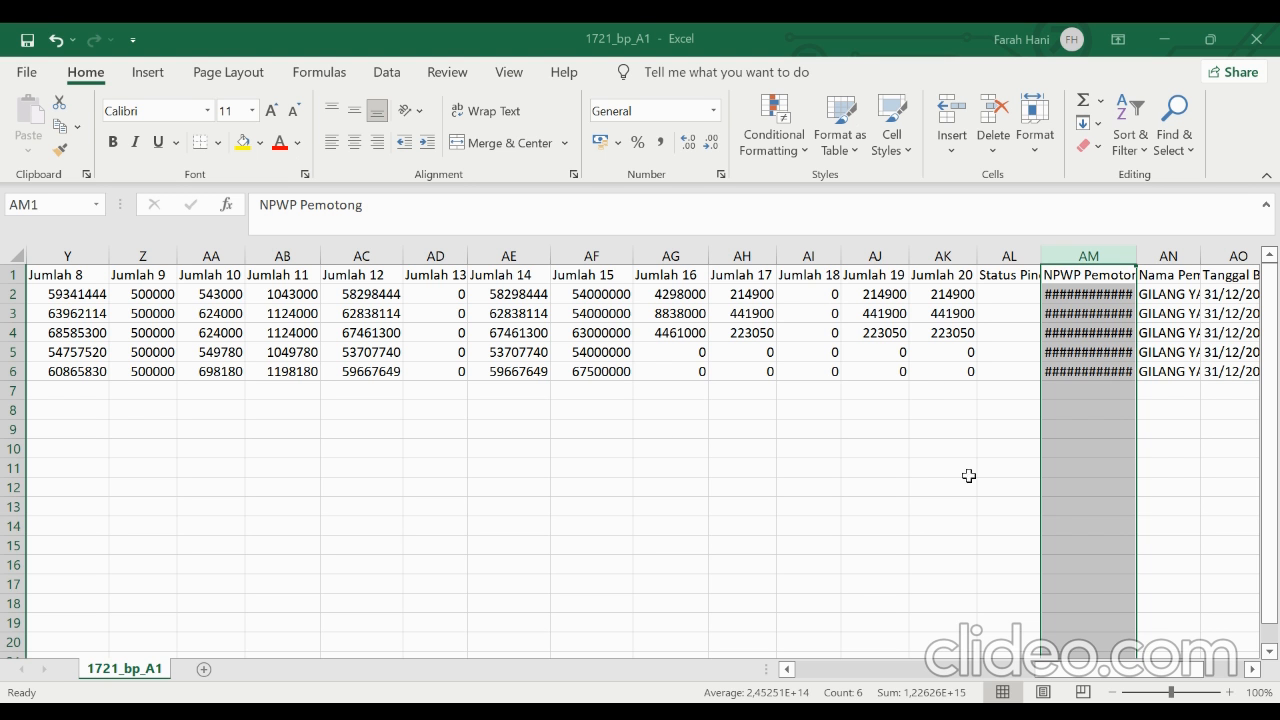
{"action": "left_click_drag", "start_coordinate": [1083, 376], "coordinate": [1083, 386]}
{"action": "left_click", "coordinate": [1083, 378]}
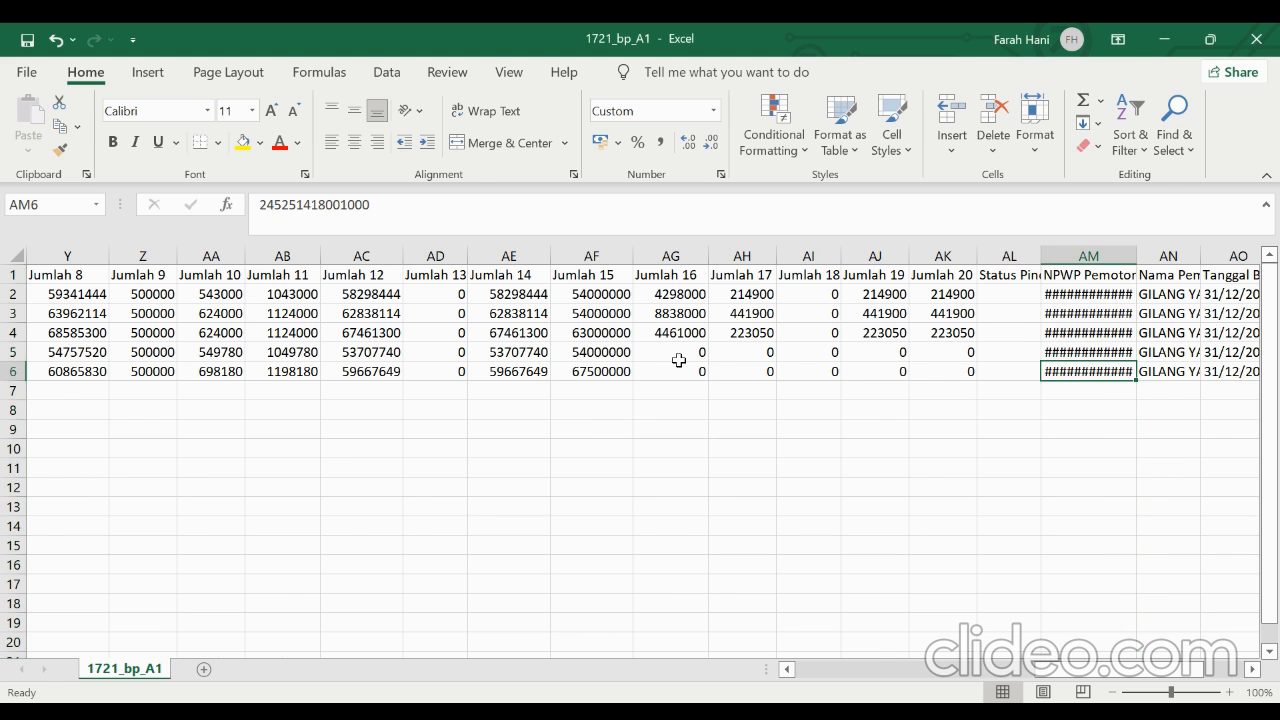
Copy the NPWP from G4 into AM2 again and give that cell the Number format
{"action": "scroll", "coordinate": [679, 360], "scroll_direction": "left", "scroll_amount": 5}
{"action": "scroll", "coordinate": [428, 414], "scroll_direction": "left", "scroll_amount": 3}
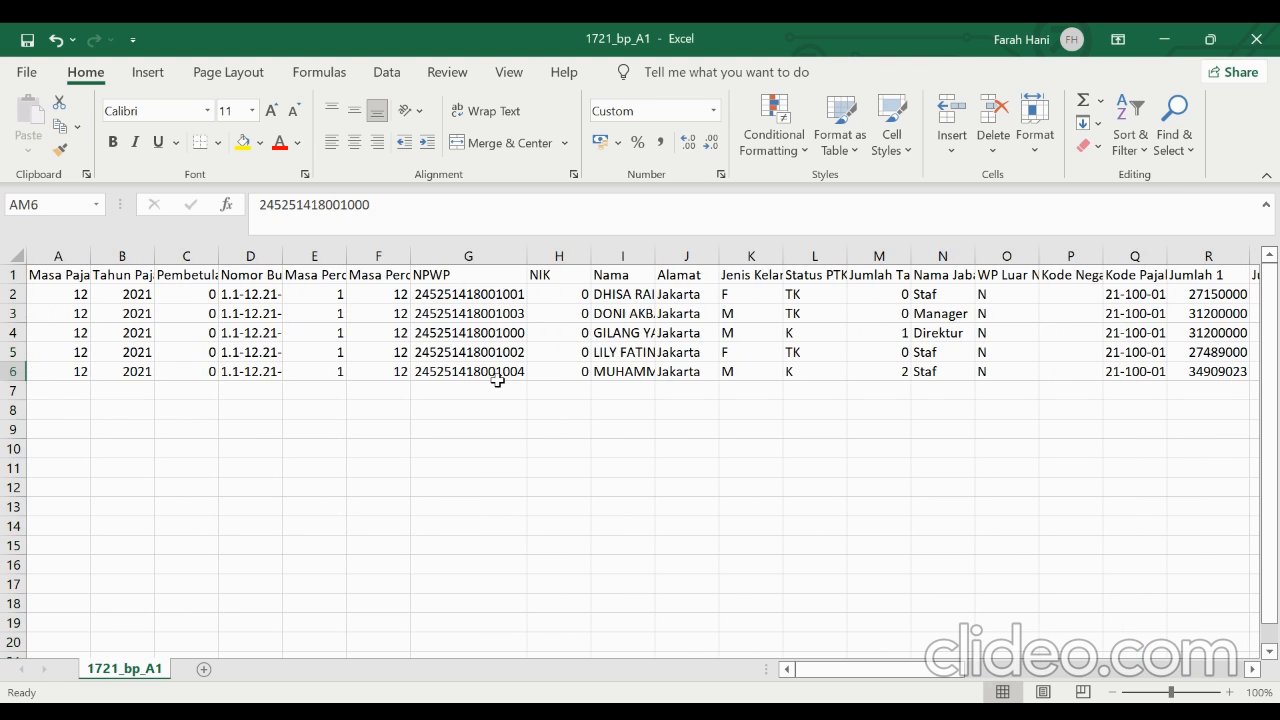
{"action": "left_click", "coordinate": [509, 334]}
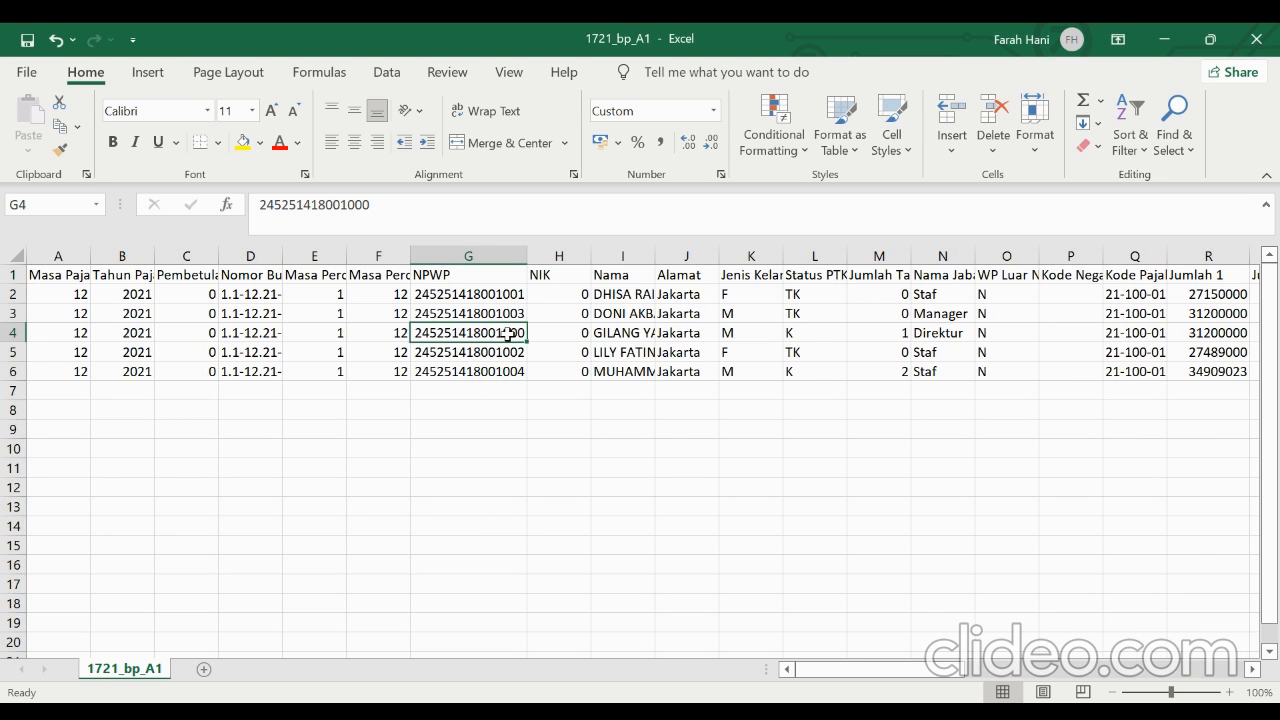
{"action": "key", "text": "ctrl+c"}
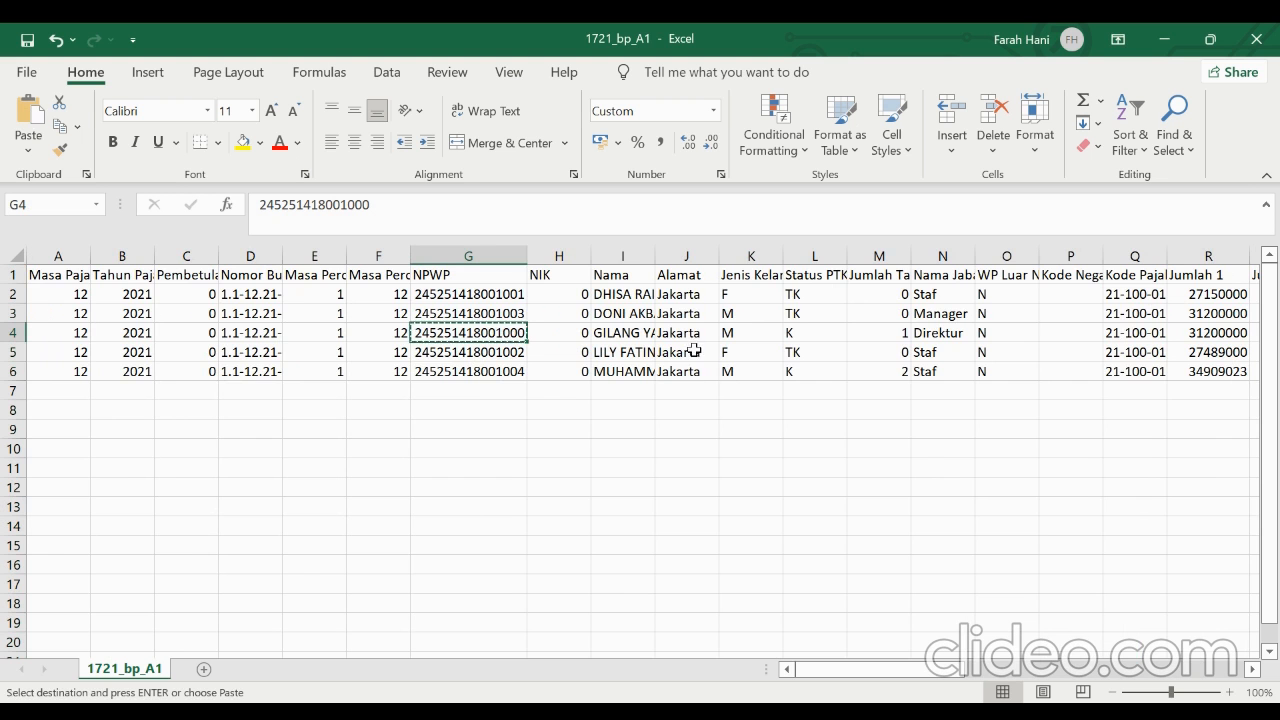
{"action": "scroll", "coordinate": [705, 360], "scroll_direction": "right", "scroll_amount": 3}
{"action": "scroll", "coordinate": [709, 362], "scroll_direction": "right", "scroll_amount": 6}
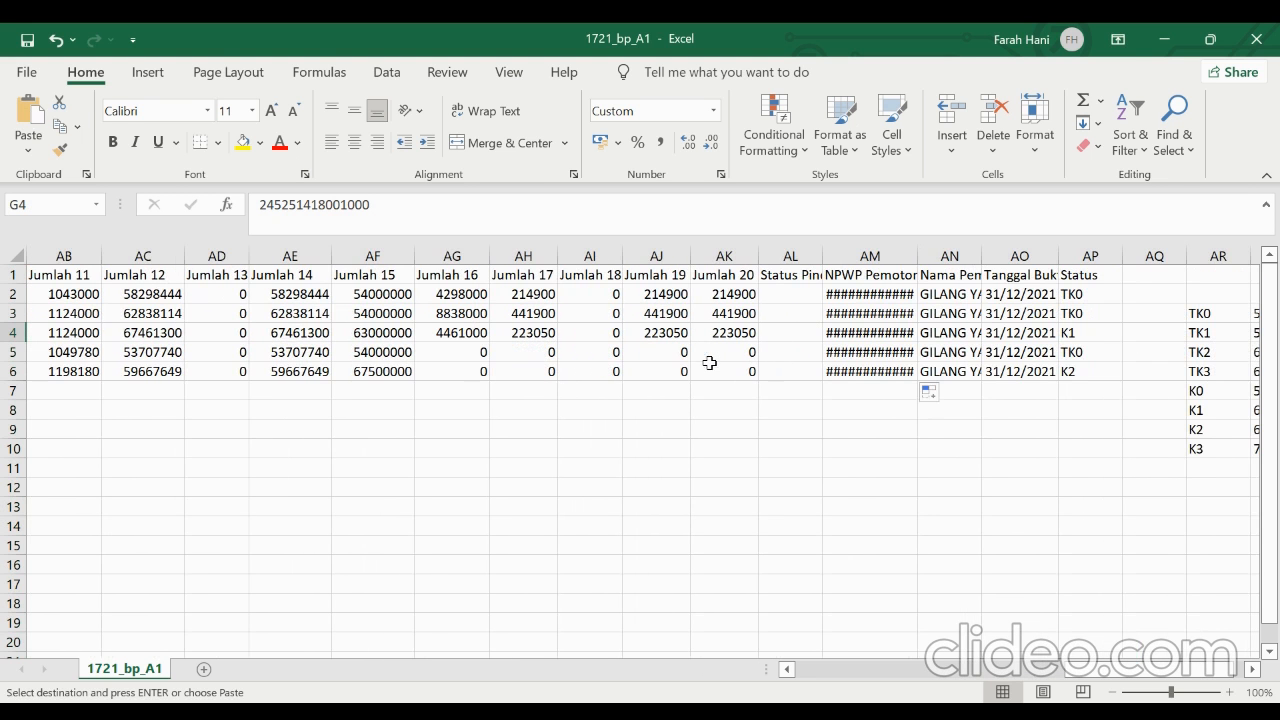
{"action": "left_click", "coordinate": [847, 292]}
{"action": "right_click", "coordinate": [847, 292]}
{"action": "left_click", "coordinate": [937, 290]}
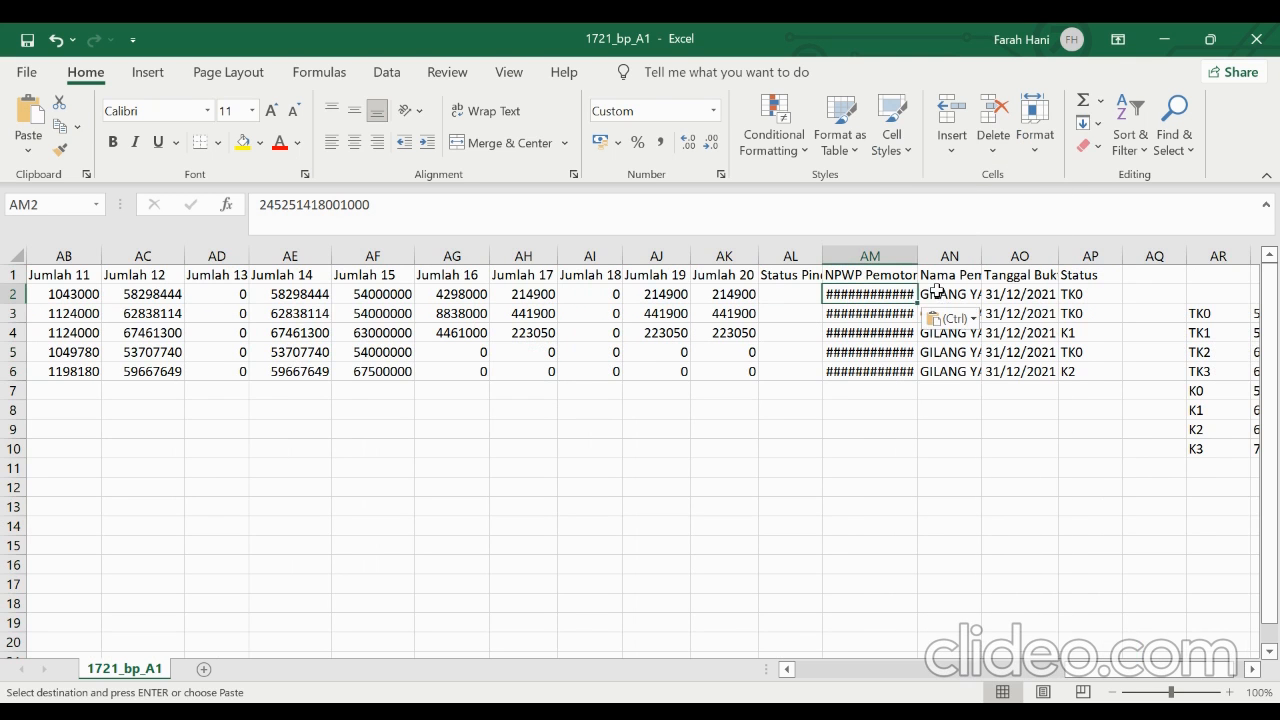
{"action": "left_click", "coordinate": [713, 110]}
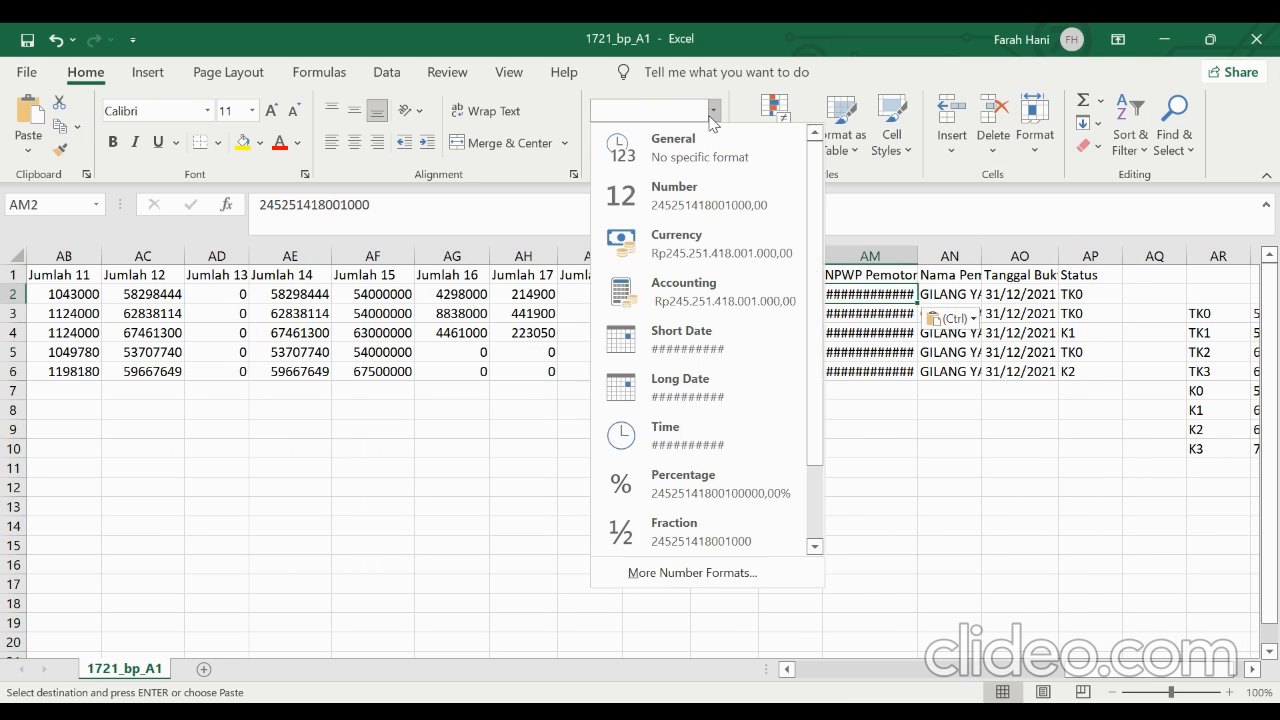
{"action": "left_click", "coordinate": [704, 186]}
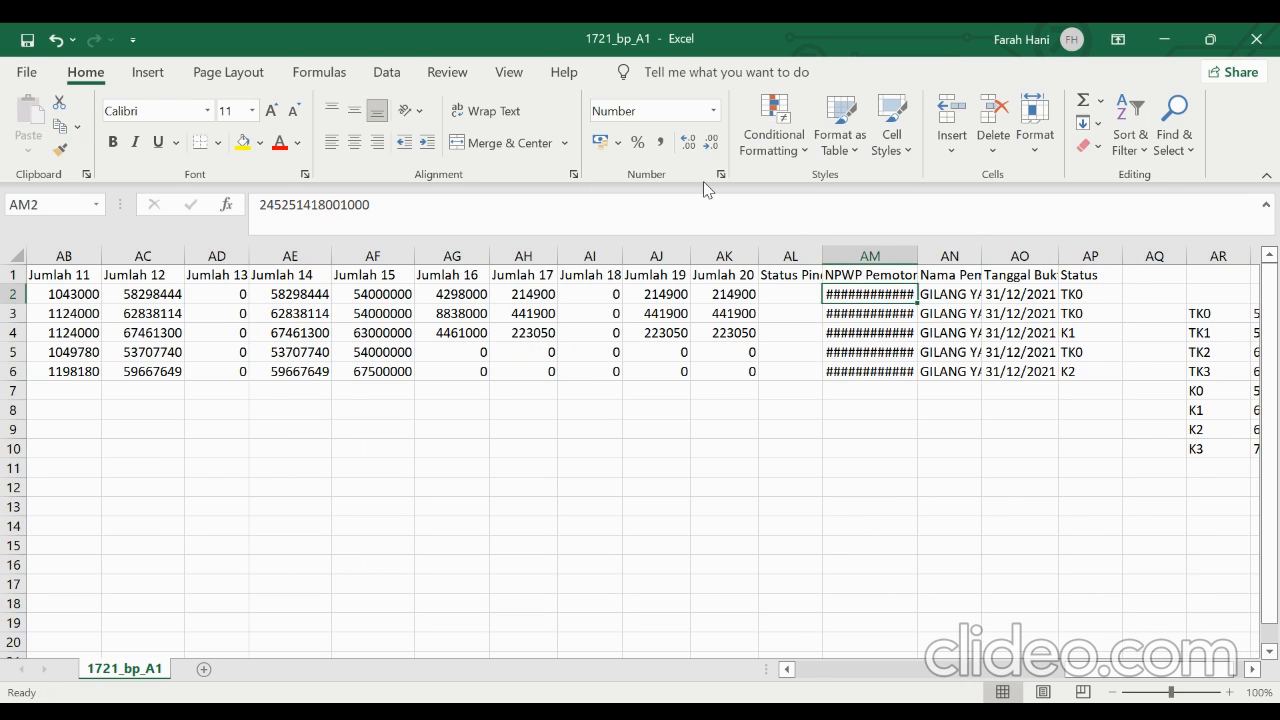
Apply a custom number format made up only of zeros to the NPWP Pemotong column AM
{"action": "left_click", "coordinate": [859, 257]}
{"action": "right_click", "coordinate": [869, 262]}
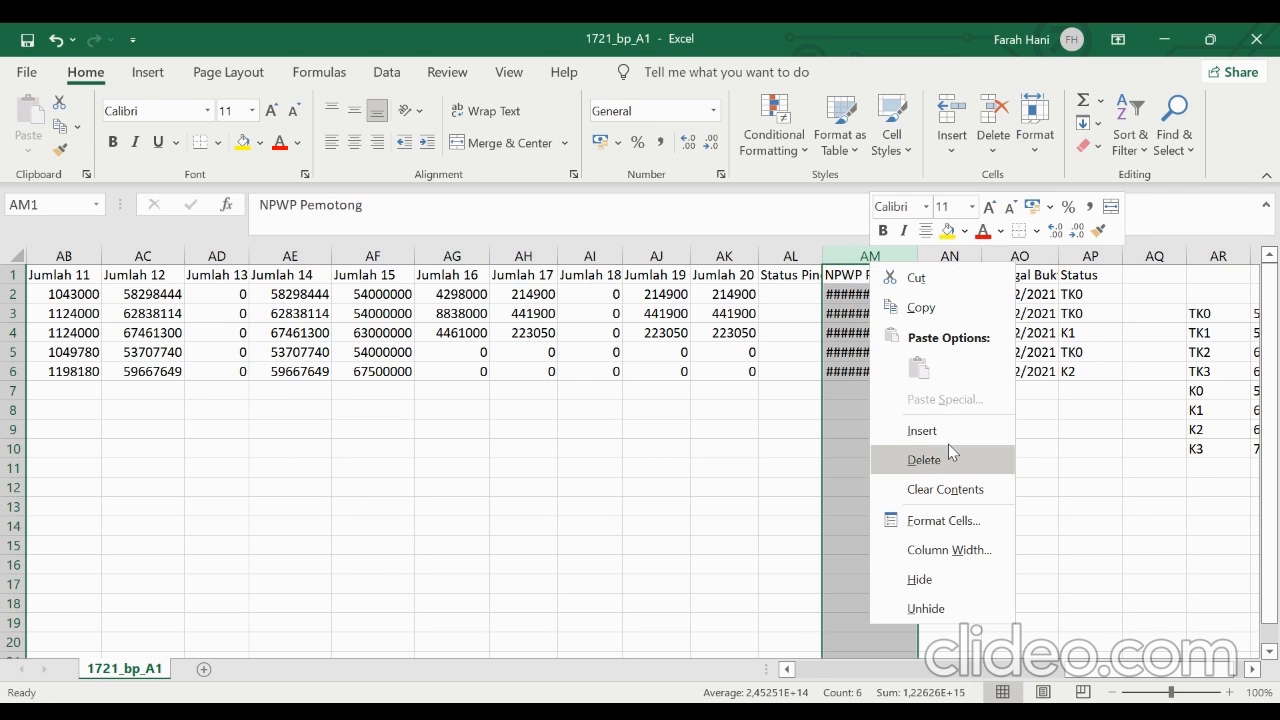
{"action": "left_click", "coordinate": [951, 531]}
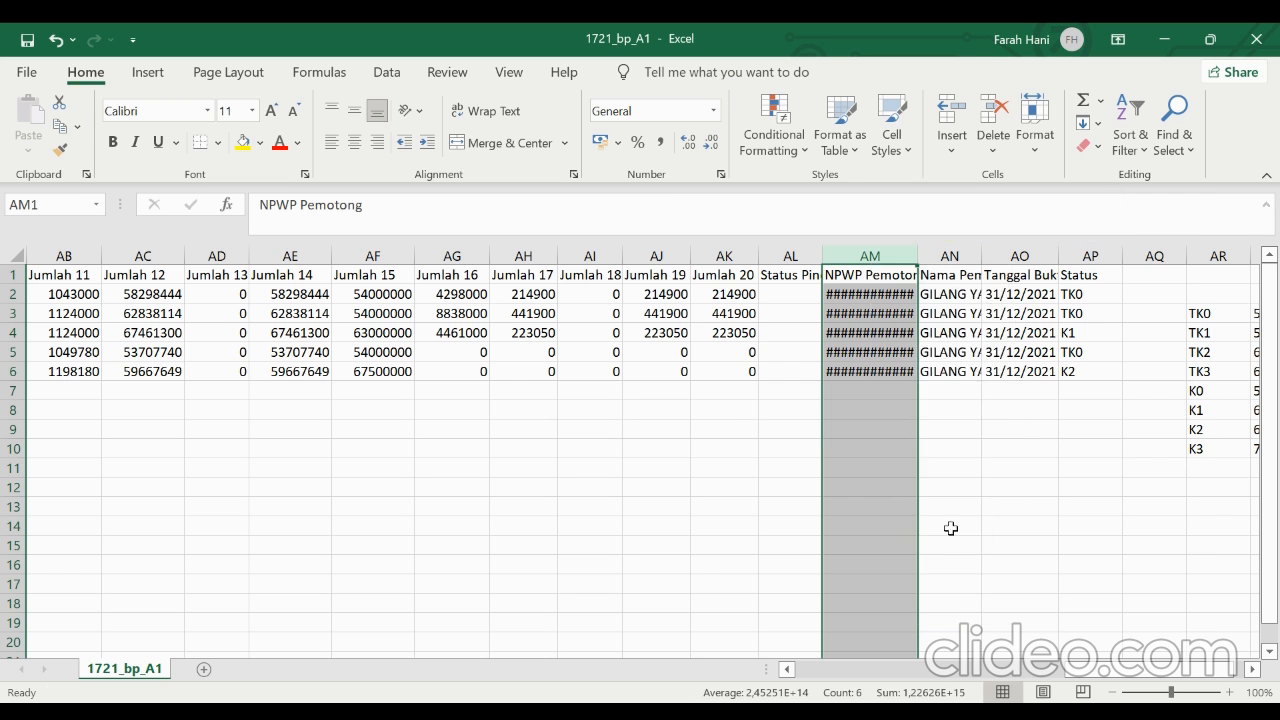
{"action": "left_click", "coordinate": [716, 432]}
{"action": "left_click_drag", "start_coordinate": [902, 348], "coordinate": [833, 351]}
{"action": "key", "text": "BackSpace"}
{"action": "type", "text": "000"}
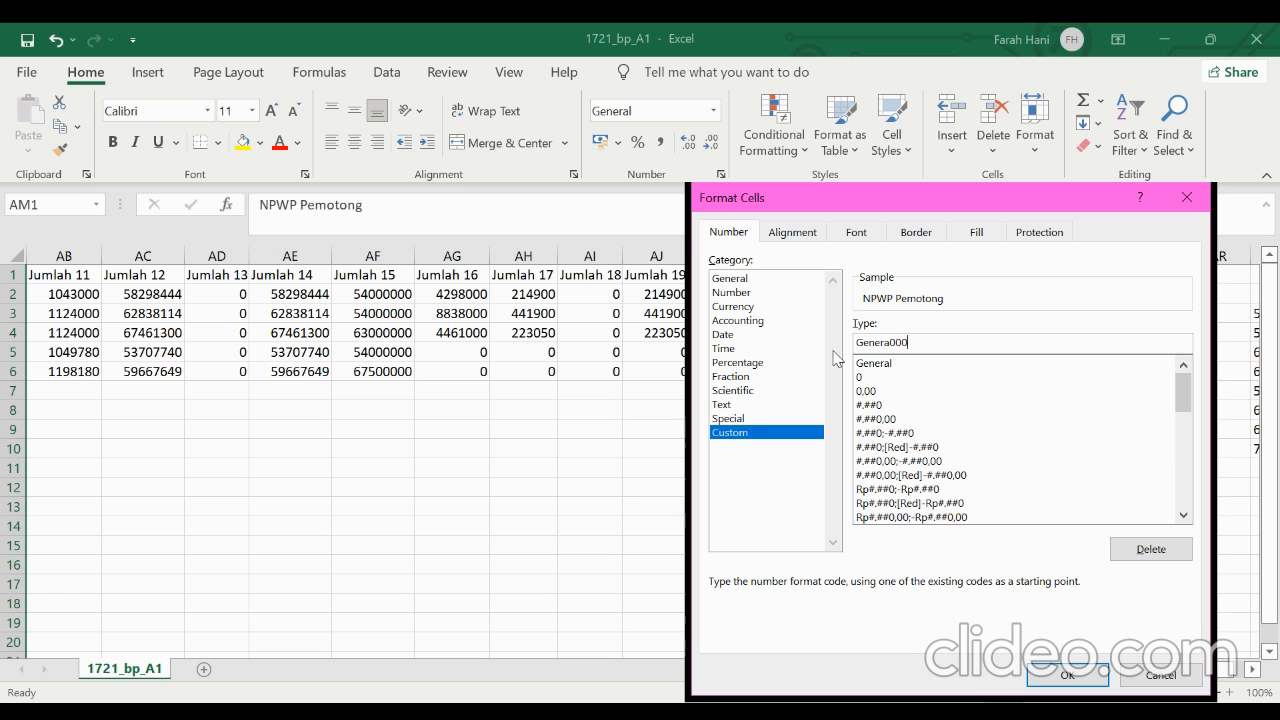
{"action": "key", "text": "BackSpace"}
{"action": "key", "text": "BackSpace"}
{"action": "key", "text": "BackSpace"}
{"action": "key", "text": "BackSpace"}
{"action": "key", "text": "BackSpace"}
{"action": "key", "text": "BackSpace"}
{"action": "key", "text": "BackSpace"}
{"action": "key", "text": "BackSpace"}
{"action": "type", "text": "000"}
{"action": "left_click", "coordinate": [1066, 675]}
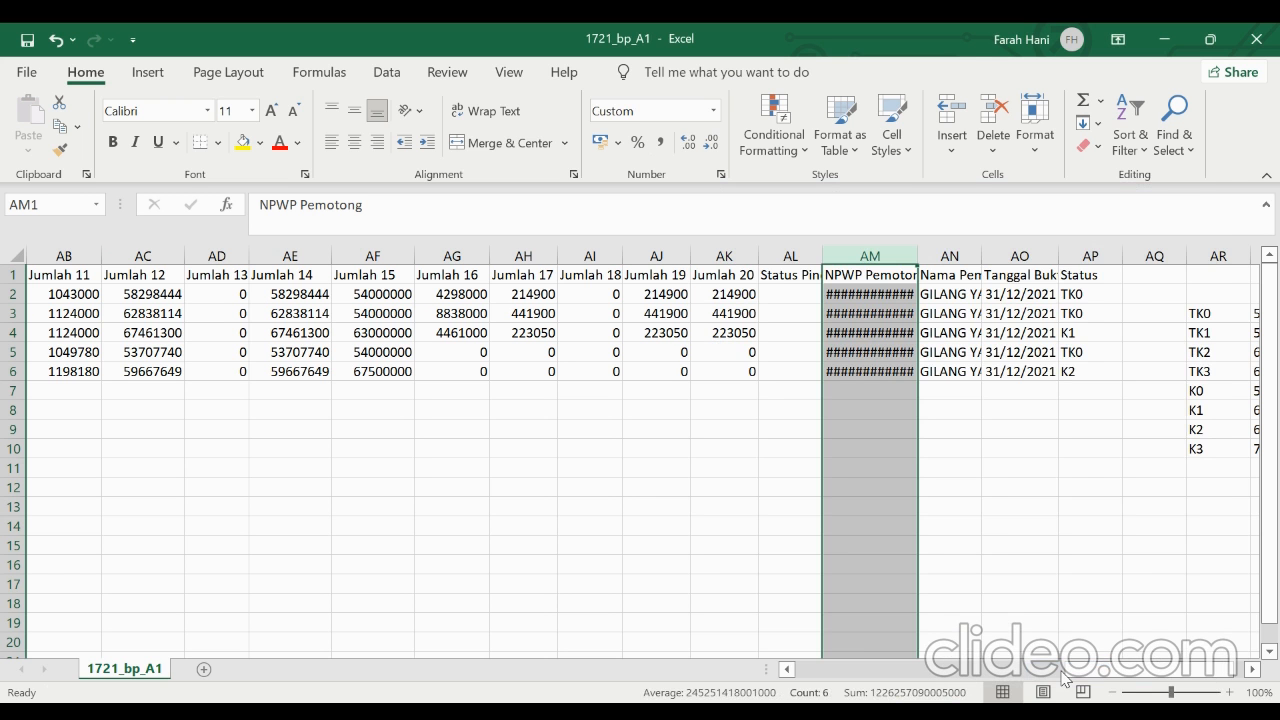
Widen column AM enough to show the complete NPWP numbers and check each entry in AM2:AM6
{"action": "left_click", "coordinate": [907, 388]}
{"action": "left_click", "coordinate": [903, 332]}
{"action": "left_click", "coordinate": [893, 371]}
{"action": "left_click", "coordinate": [885, 295]}
{"action": "left_click", "coordinate": [885, 314]}
{"action": "left_click", "coordinate": [886, 332]}
{"action": "left_click", "coordinate": [888, 350]}
{"action": "left_click", "coordinate": [888, 371]}
{"action": "left_click_drag", "start_coordinate": [915, 255], "coordinate": [960, 259]}
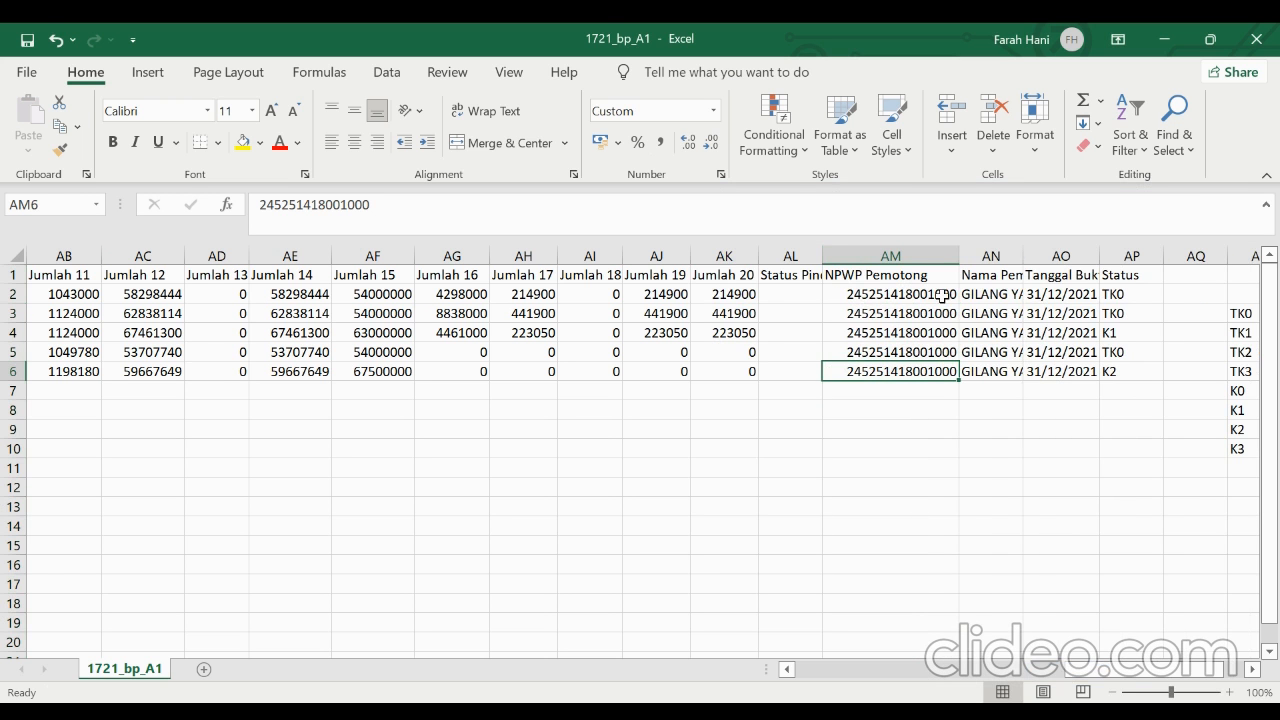
{"action": "left_click", "coordinate": [945, 294]}
{"action": "left_click", "coordinate": [938, 313]}
{"action": "left_click", "coordinate": [938, 332]}
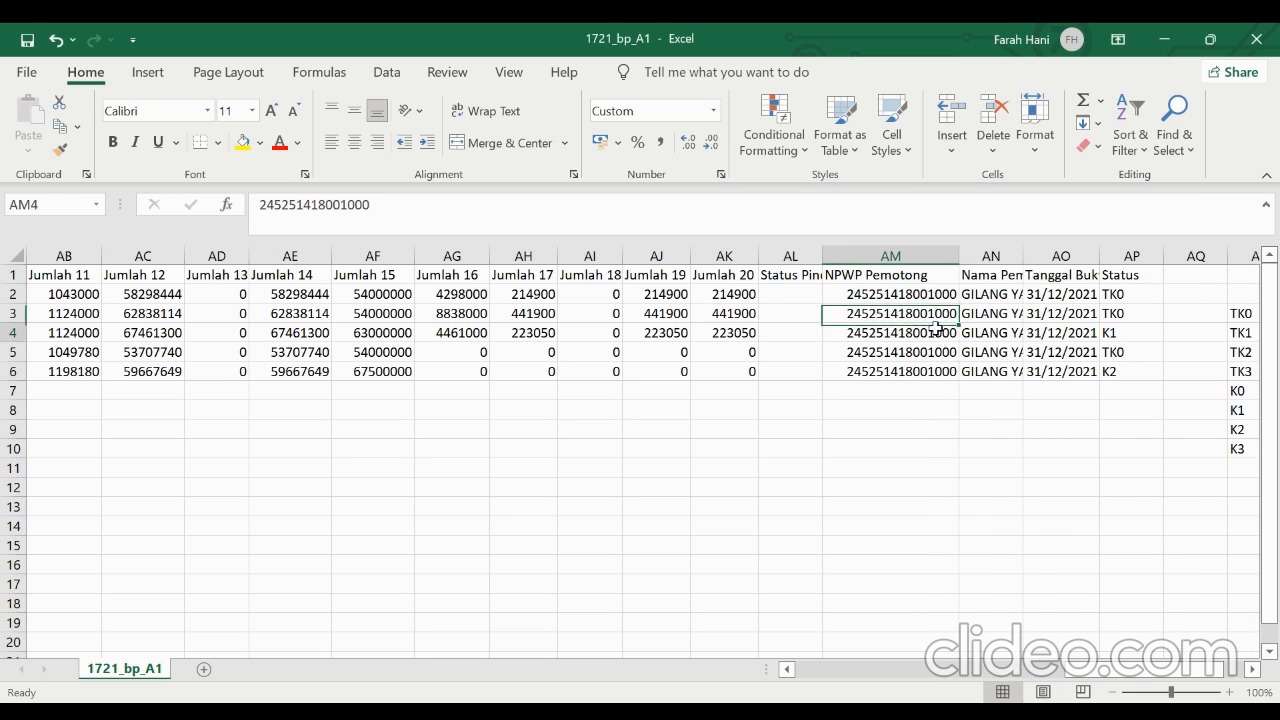
{"action": "left_click", "coordinate": [933, 351]}
{"action": "left_click", "coordinate": [930, 370]}
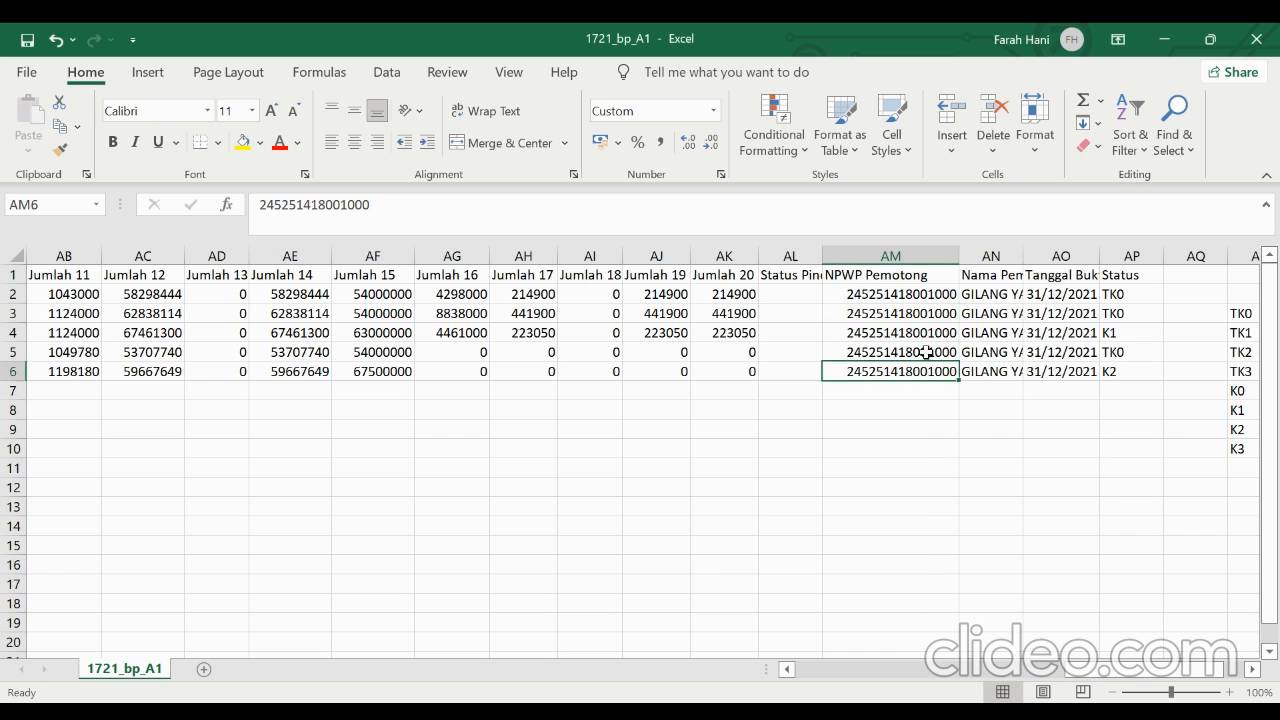
{"action": "left_click", "coordinate": [928, 292]}
Delete the helper column AP with the Status codes
{"action": "scroll", "coordinate": [973, 372], "scroll_direction": "right", "scroll_amount": 3}
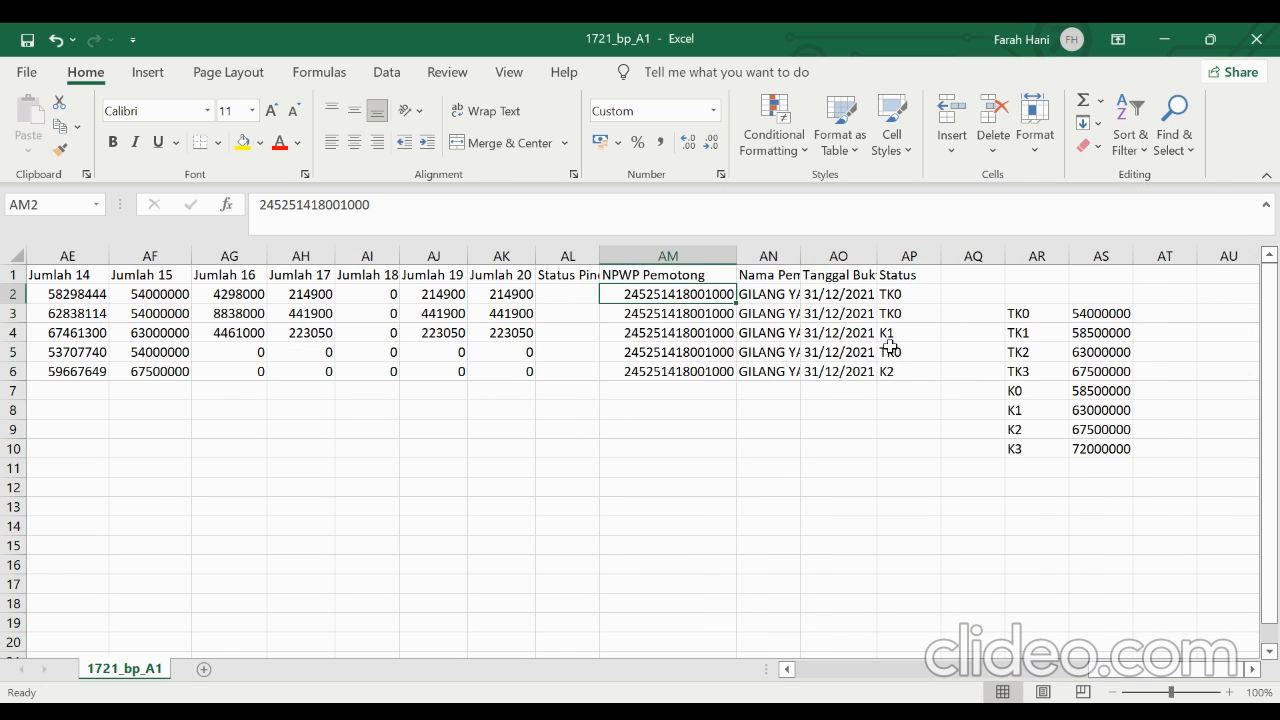
{"action": "left_click", "coordinate": [844, 292]}
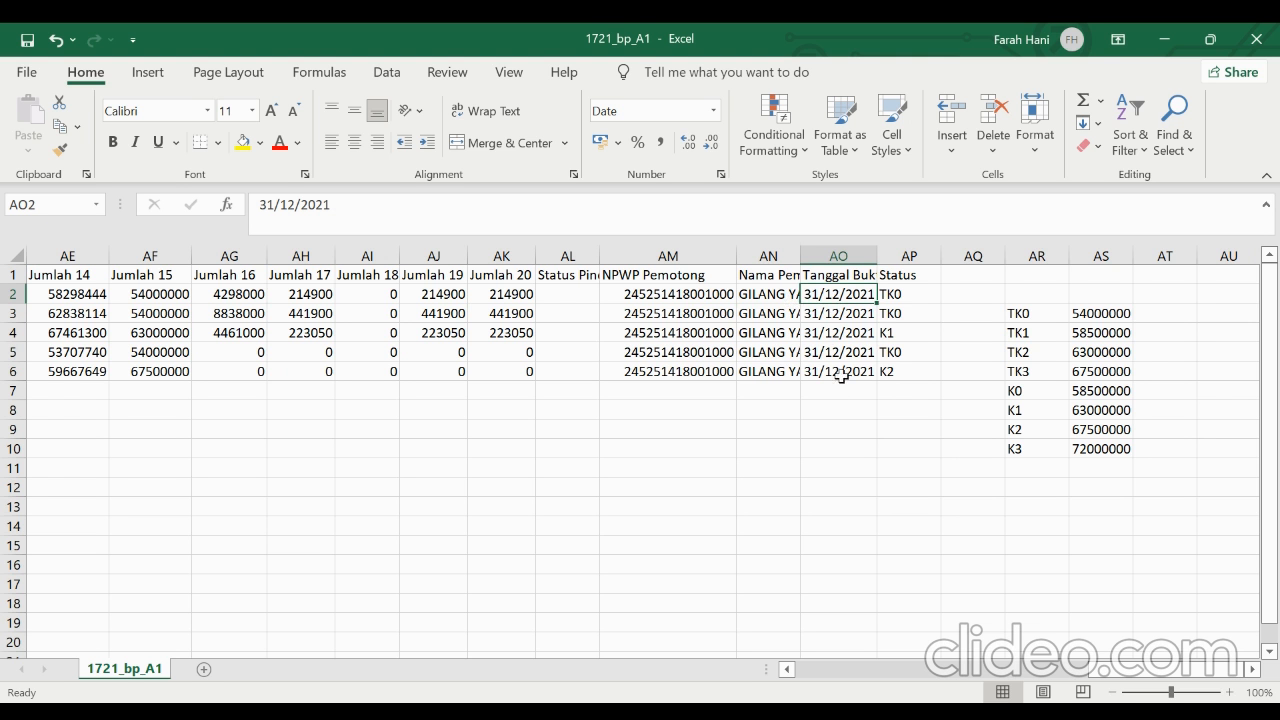
{"action": "left_click", "coordinate": [911, 253]}
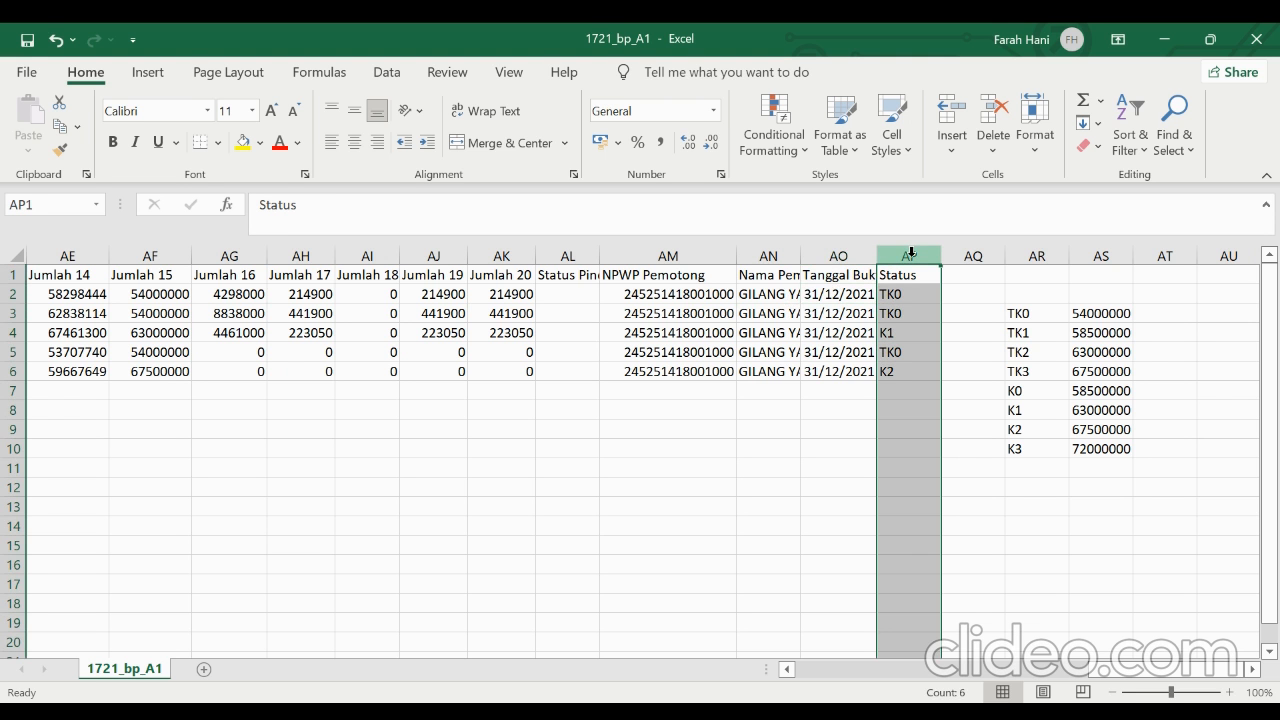
{"action": "left_click", "coordinate": [163, 288]}
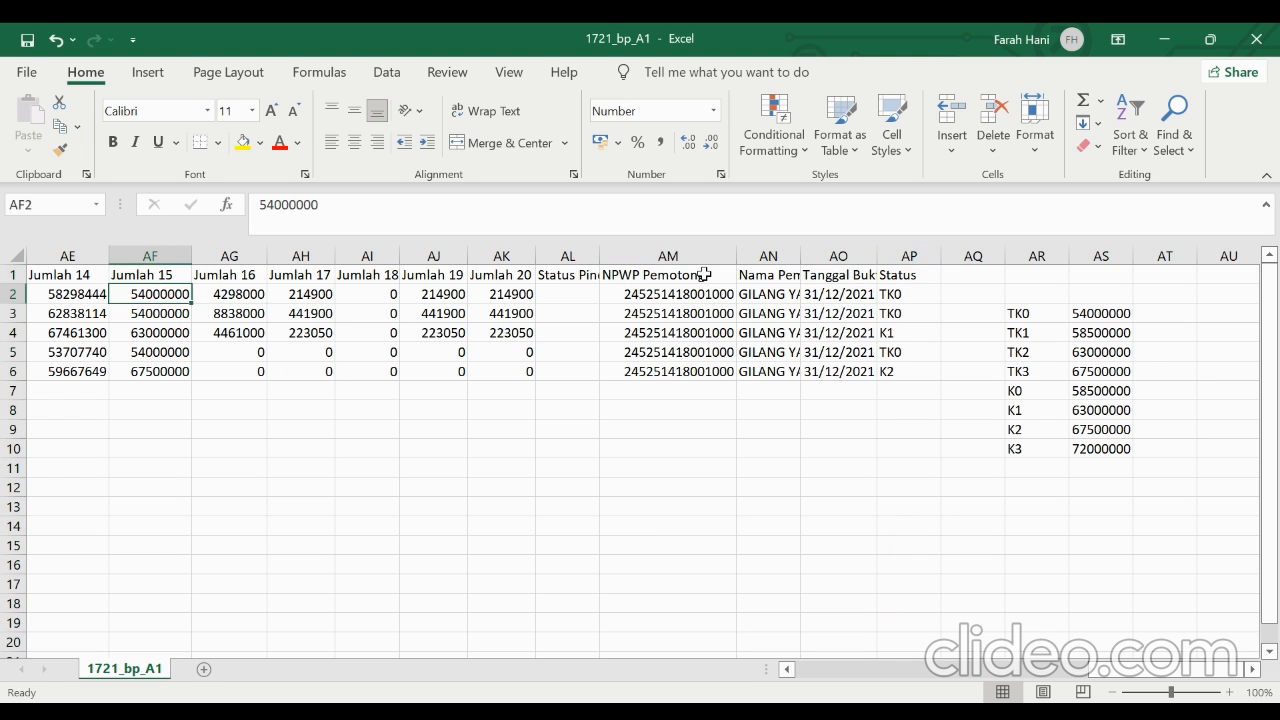
{"action": "left_click", "coordinate": [906, 292]}
{"action": "right_click", "coordinate": [911, 252]}
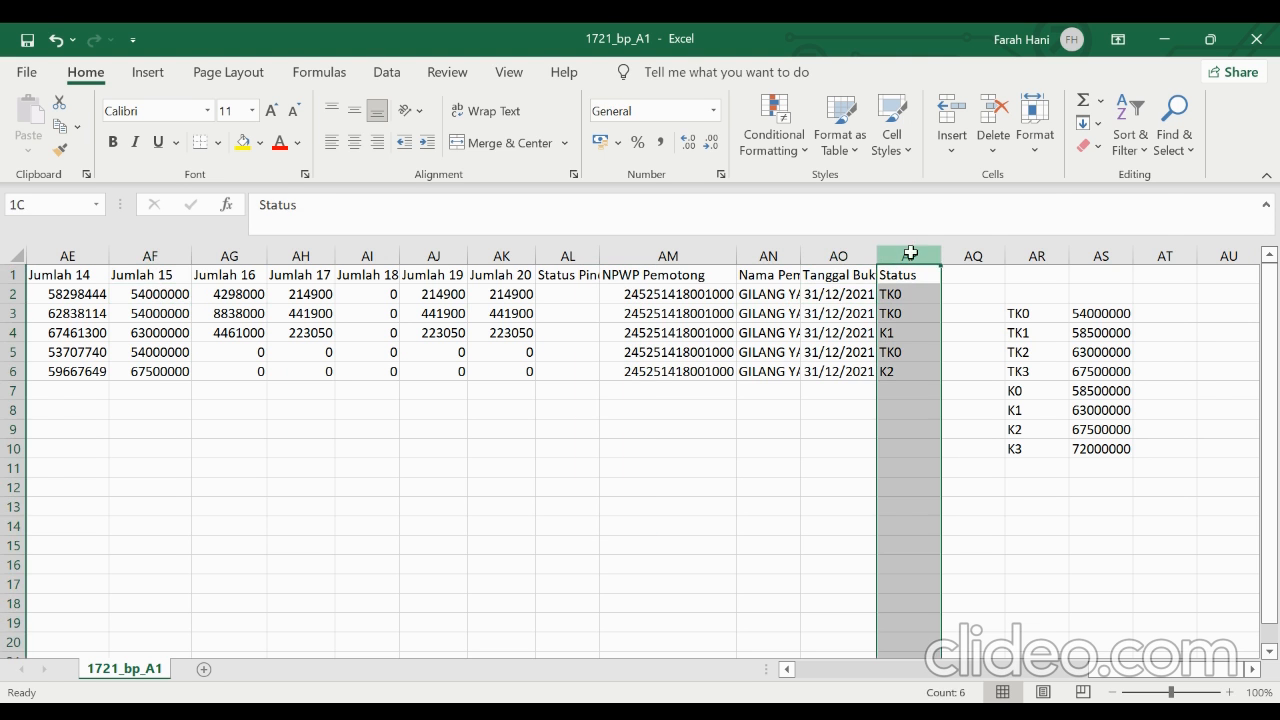
{"action": "left_click", "coordinate": [995, 450]}
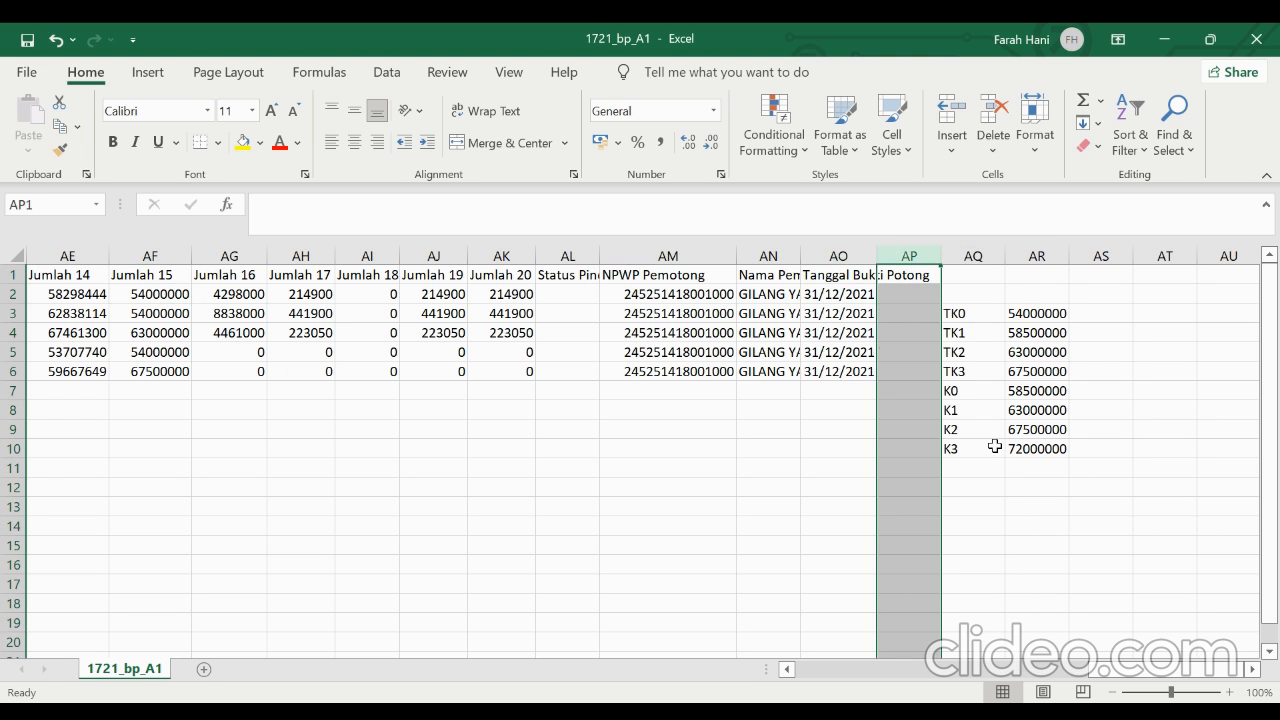
Clear the helper table of TK0 to K3 codes and their amounts in AQ3:AR10
{"action": "left_click", "coordinate": [980, 316]}
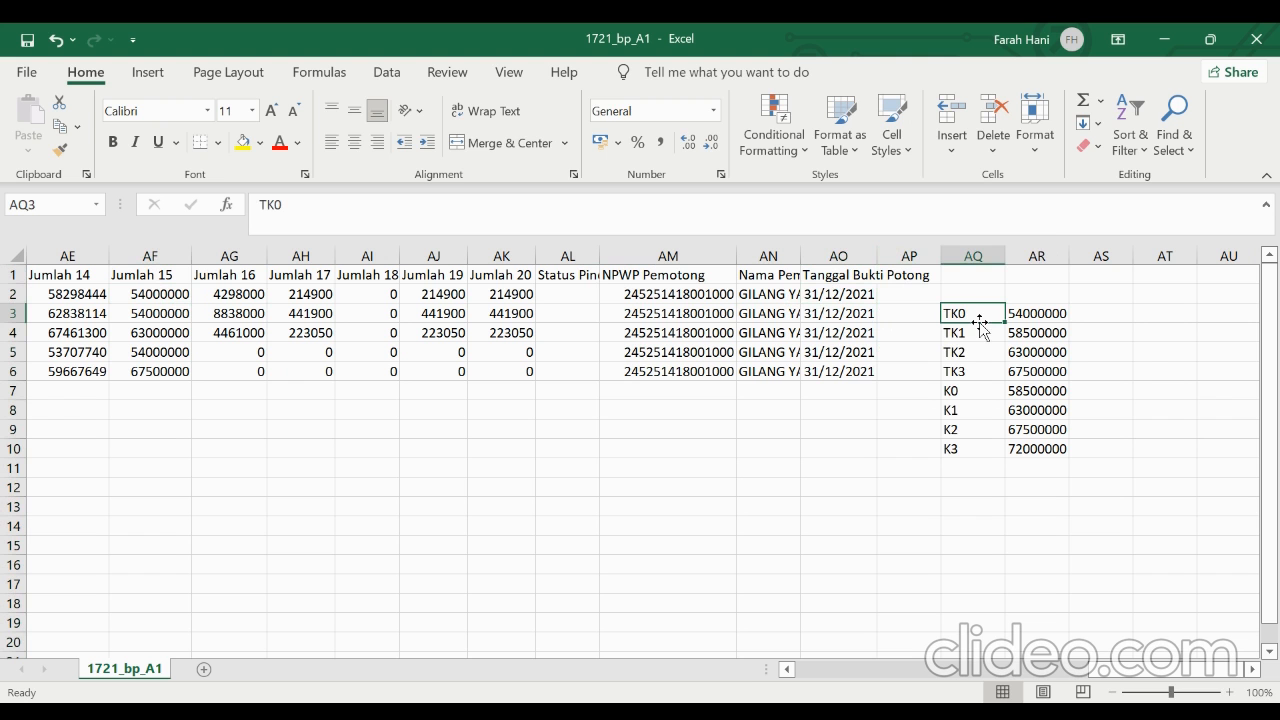
{"action": "key", "text": "Delete"}
{"action": "key", "text": "Right"}
{"action": "key", "text": "Delete"}
{"action": "key", "text": "Down"}
{"action": "key", "text": "Delete"}
{"action": "key", "text": "Down"}
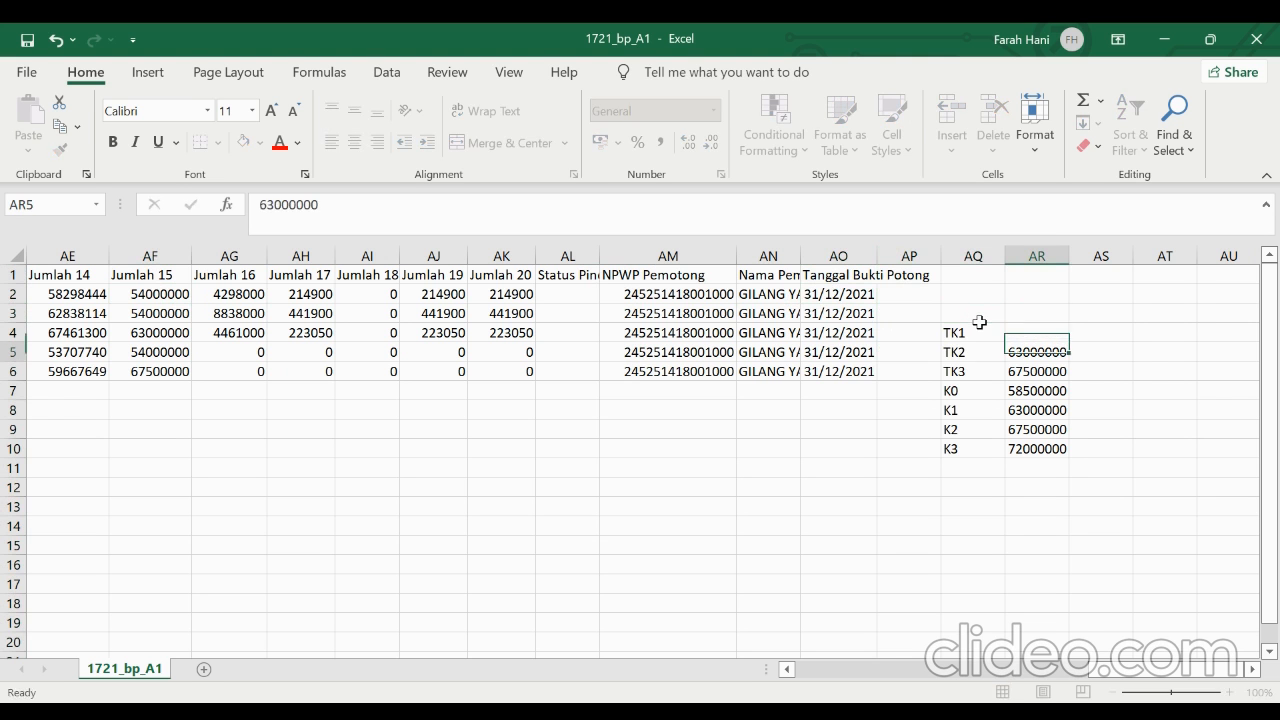
{"action": "key", "text": "Delete"}
{"action": "key", "text": "Down"}
{"action": "key", "text": "Delete"}
{"action": "key", "text": "Down"}
{"action": "key", "text": "Delete"}
{"action": "key", "text": "Down"}
{"action": "key", "text": "Delete"}
{"action": "key", "text": "Down"}
{"action": "key", "text": "Delete"}
{"action": "key", "text": "Down"}
{"action": "key", "text": "Delete"}
{"action": "key", "text": "Down"}
{"action": "key", "text": "Left"}
{"action": "key", "text": "Up"}
{"action": "key", "text": "Delete"}
{"action": "key", "text": "Up"}
{"action": "key", "text": "Delete"}
{"action": "key", "text": "Up"}
{"action": "key", "text": "Delete"}
{"action": "key", "text": "Up"}
{"action": "key", "text": "Delete"}
{"action": "key", "text": "Up"}
{"action": "key", "text": "Delete"}
{"action": "key", "text": "Up"}
{"action": "key", "text": "Delete"}
{"action": "key", "text": "Up"}
{"action": "key", "text": "Delete"}
{"action": "key", "text": "Up"}
Check the withholding agent's name in column AN and the Tanggal Bukti Potong dates in column AO
{"action": "left_click", "coordinate": [769, 316]}
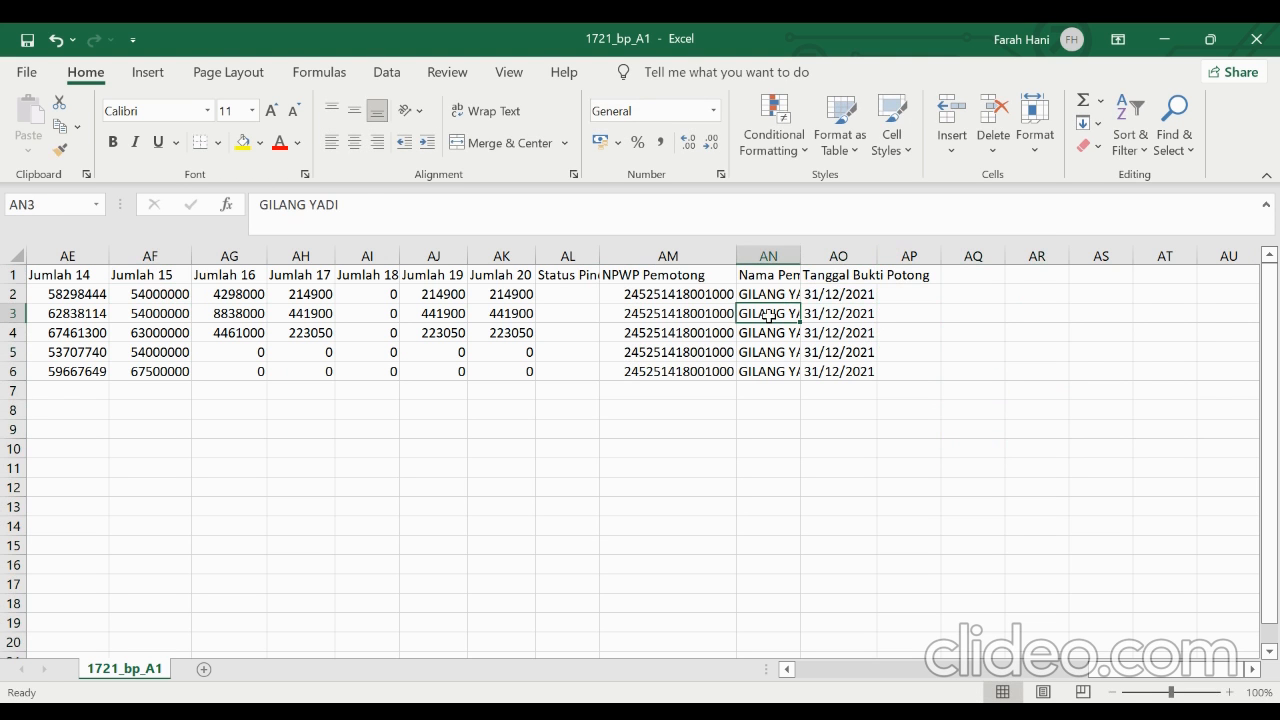
{"action": "left_click", "coordinate": [726, 310]}
{"action": "left_click", "coordinate": [786, 296]}
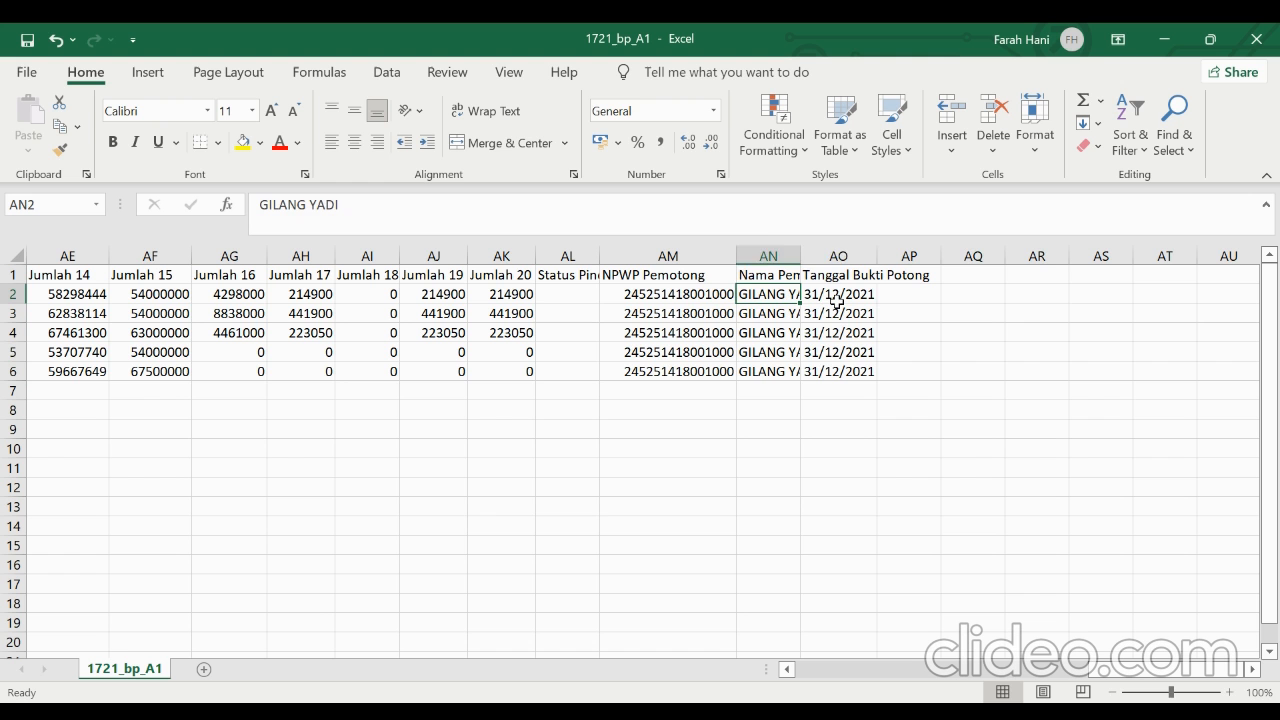
{"action": "left_click", "coordinate": [838, 296]}
{"action": "left_click", "coordinate": [830, 354]}
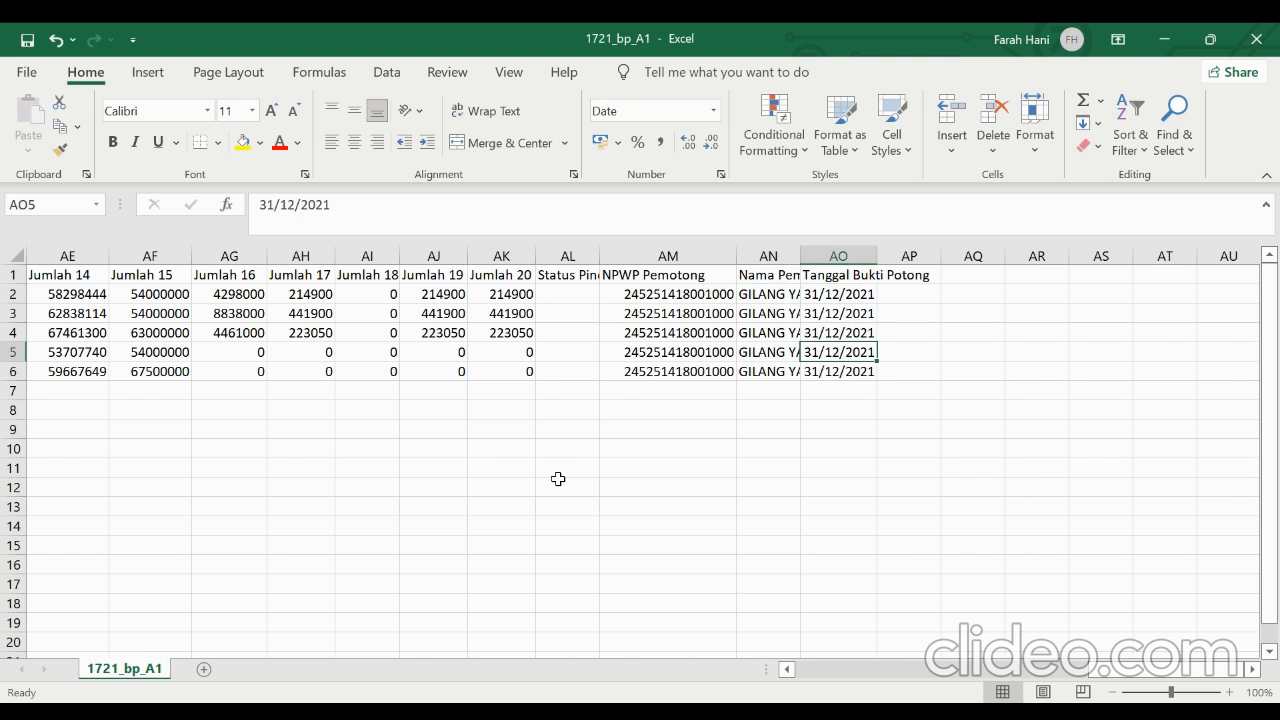
Convert AL1:AO6, from Status Pindah to Tanggal Bukti Potong, to plain values in place, check the NPWP in AM3 and save the CSV file
{"action": "scroll", "coordinate": [558, 479], "scroll_direction": "left", "scroll_amount": 3}
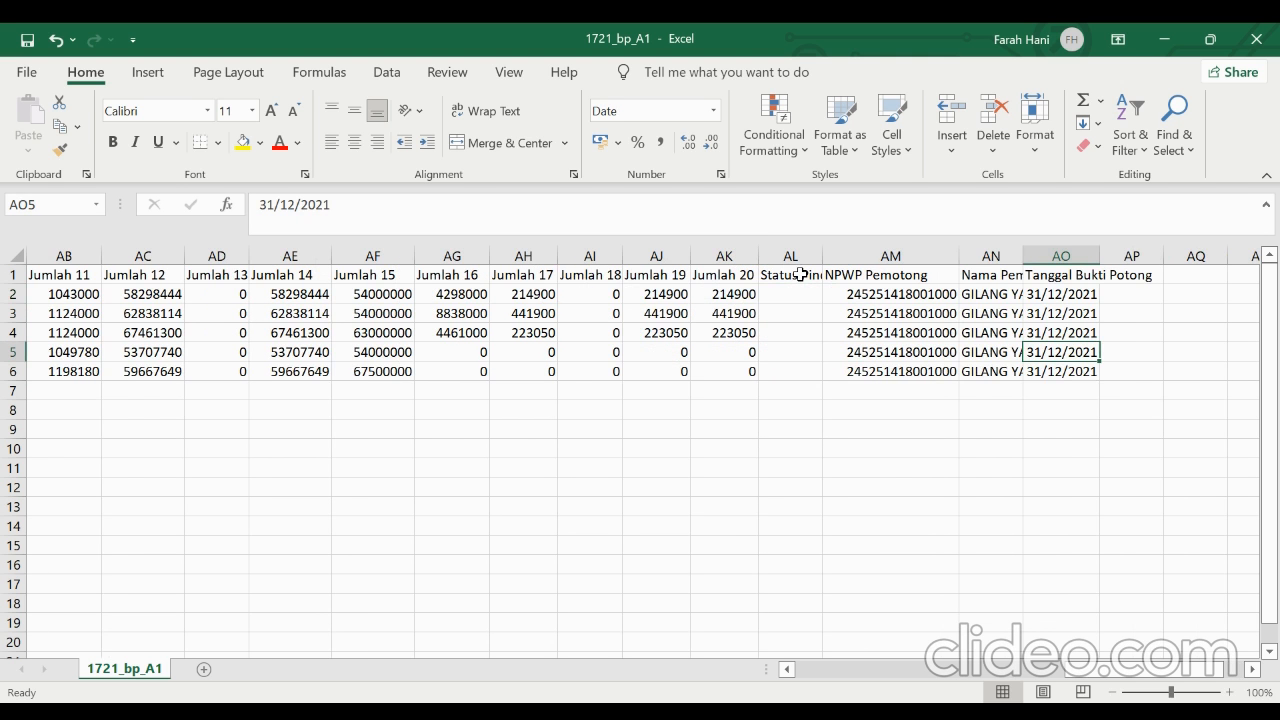
{"action": "left_click_drag", "start_coordinate": [771, 277], "coordinate": [1041, 366]}
{"action": "right_click", "coordinate": [995, 348]}
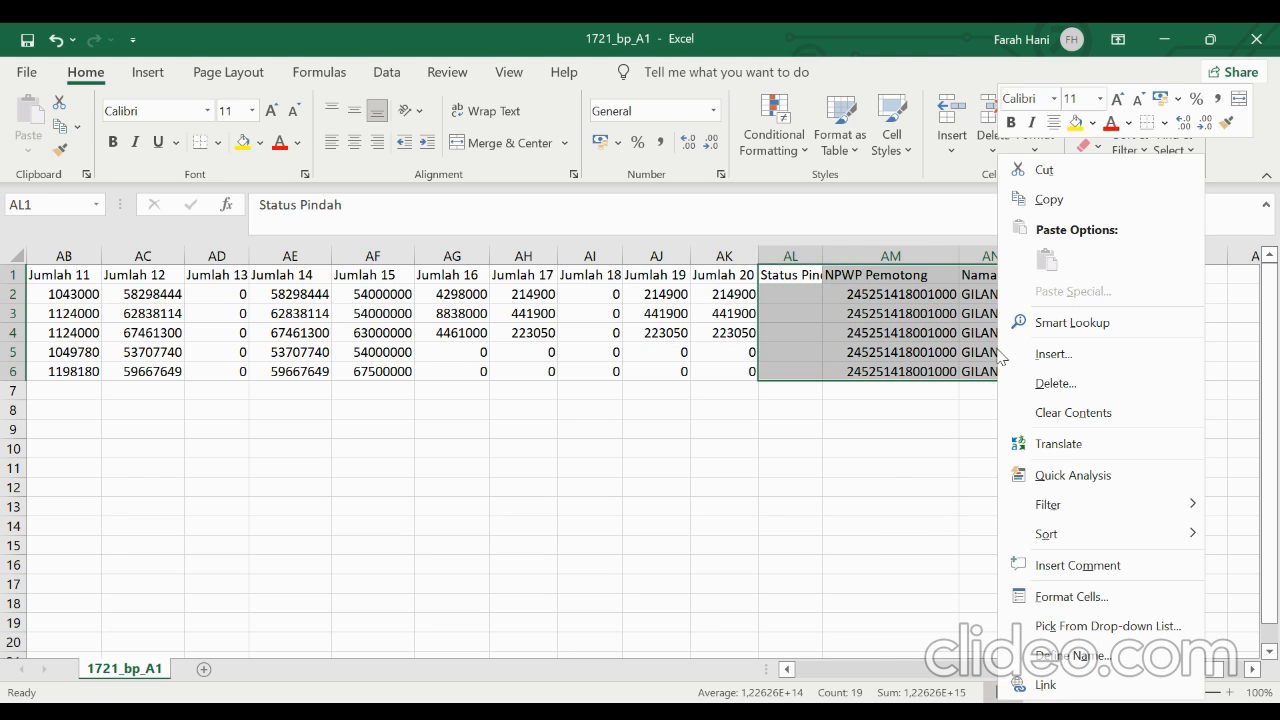
{"action": "left_click", "coordinate": [1066, 202]}
{"action": "right_click", "coordinate": [957, 348]}
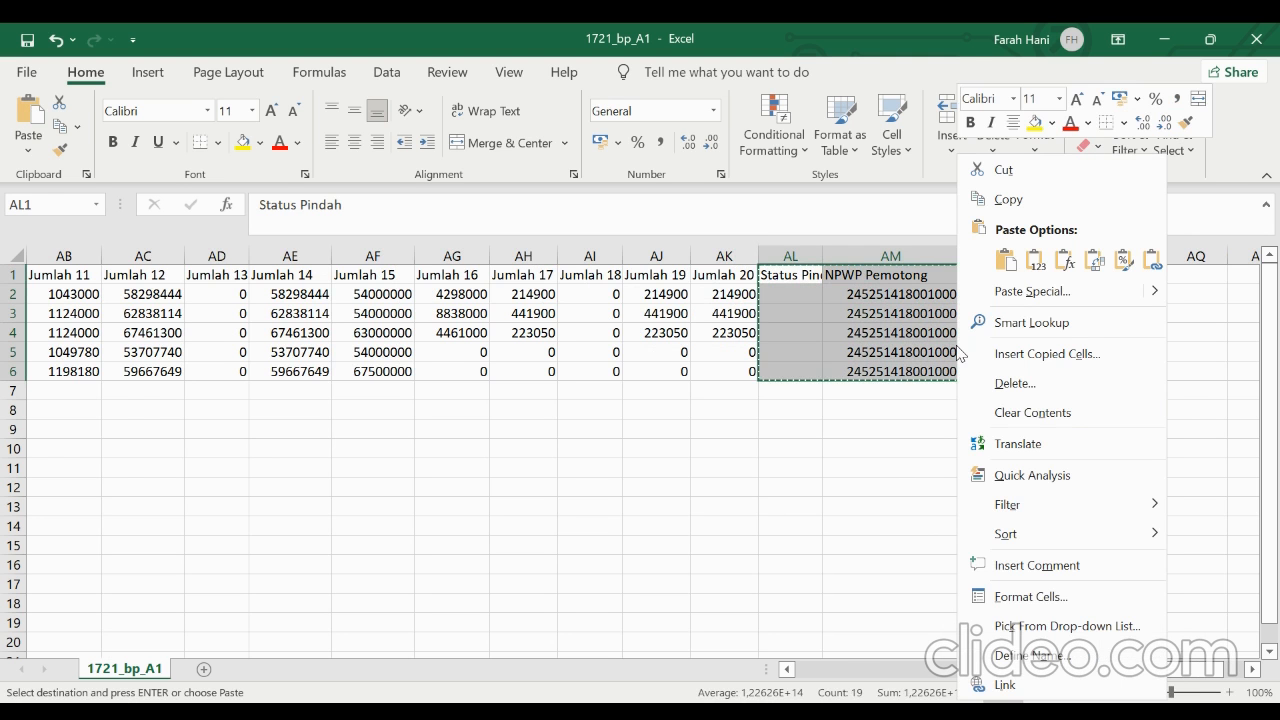
{"action": "left_click", "coordinate": [1035, 262]}
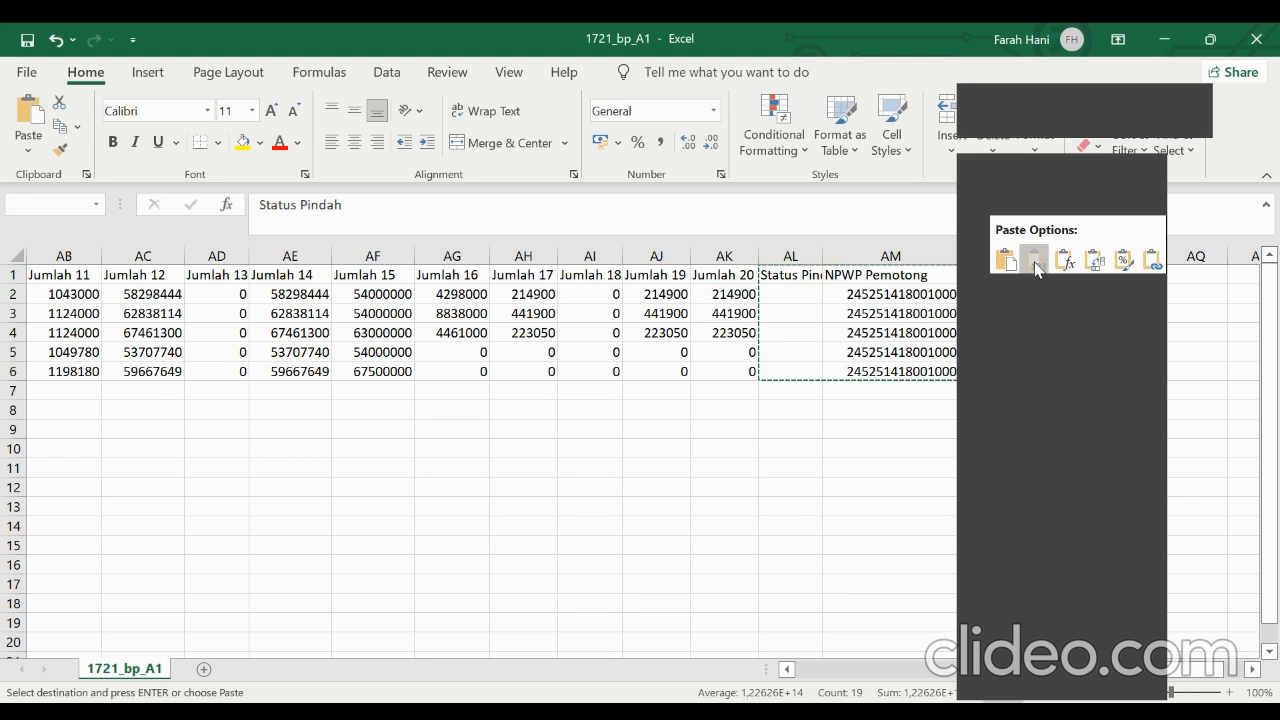
{"action": "left_click", "coordinate": [944, 318]}
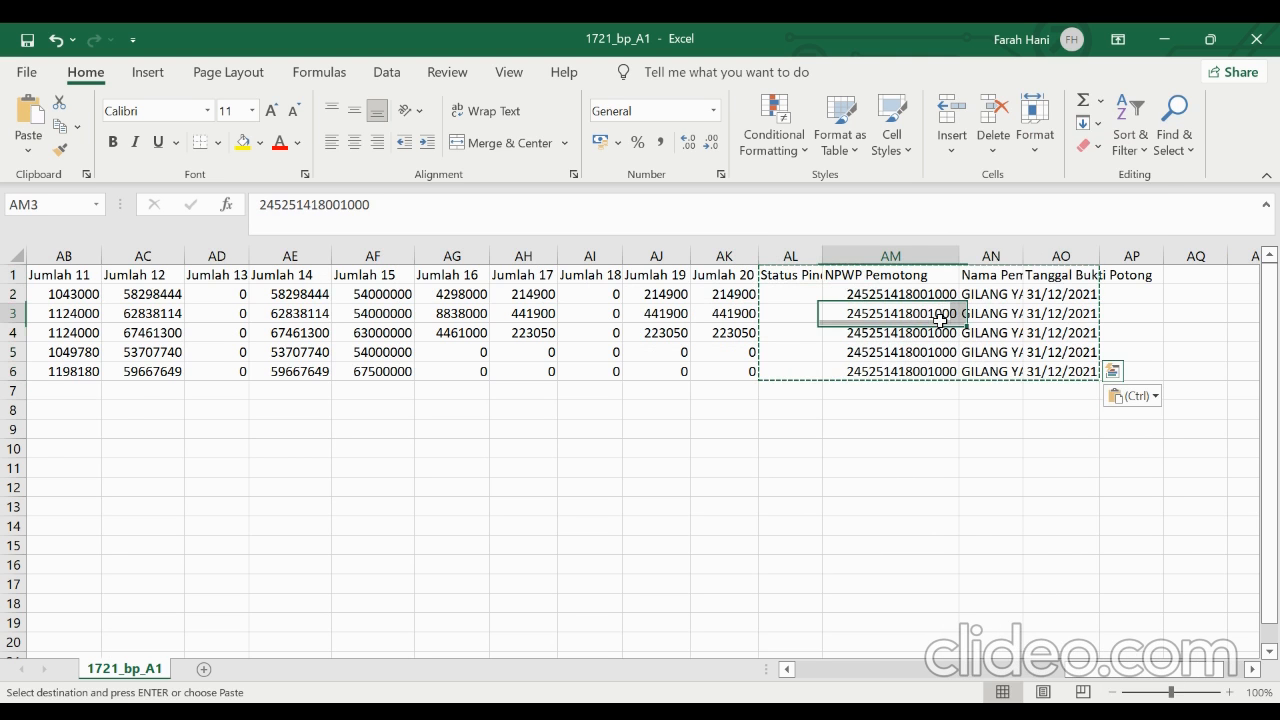
{"action": "left_click", "coordinate": [895, 215]}
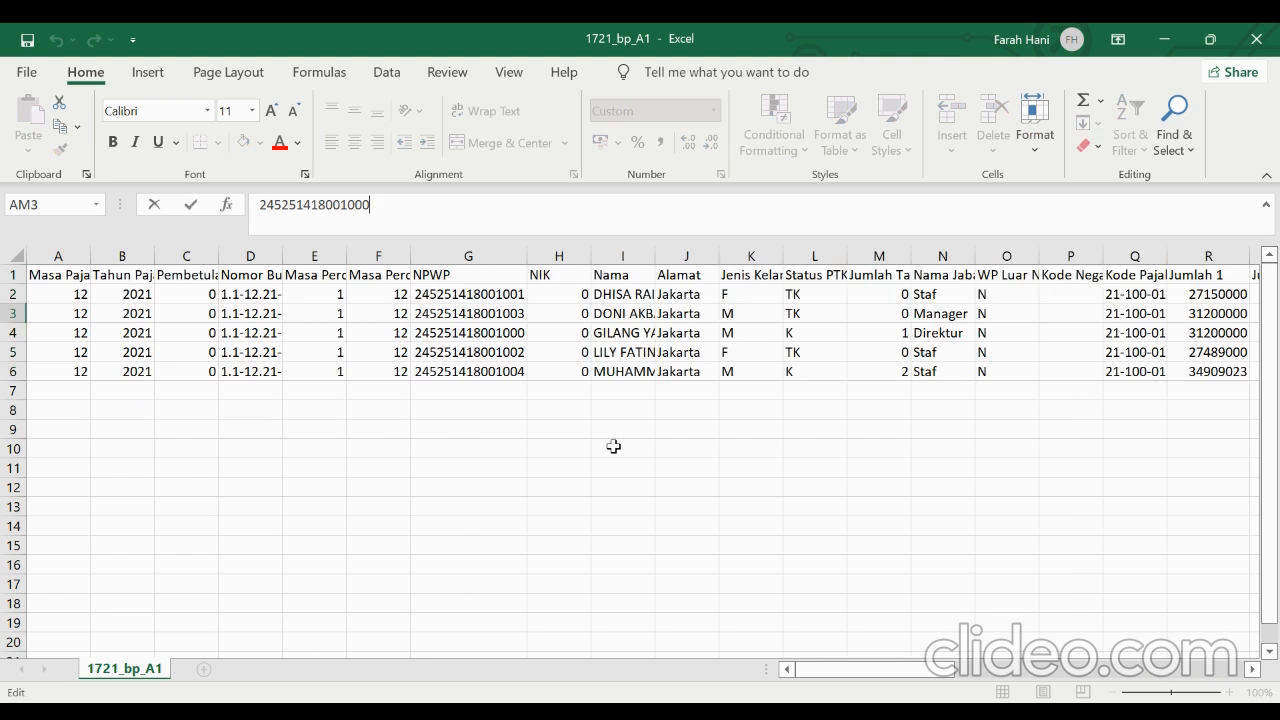
{"action": "key", "text": "ctrl+s"}
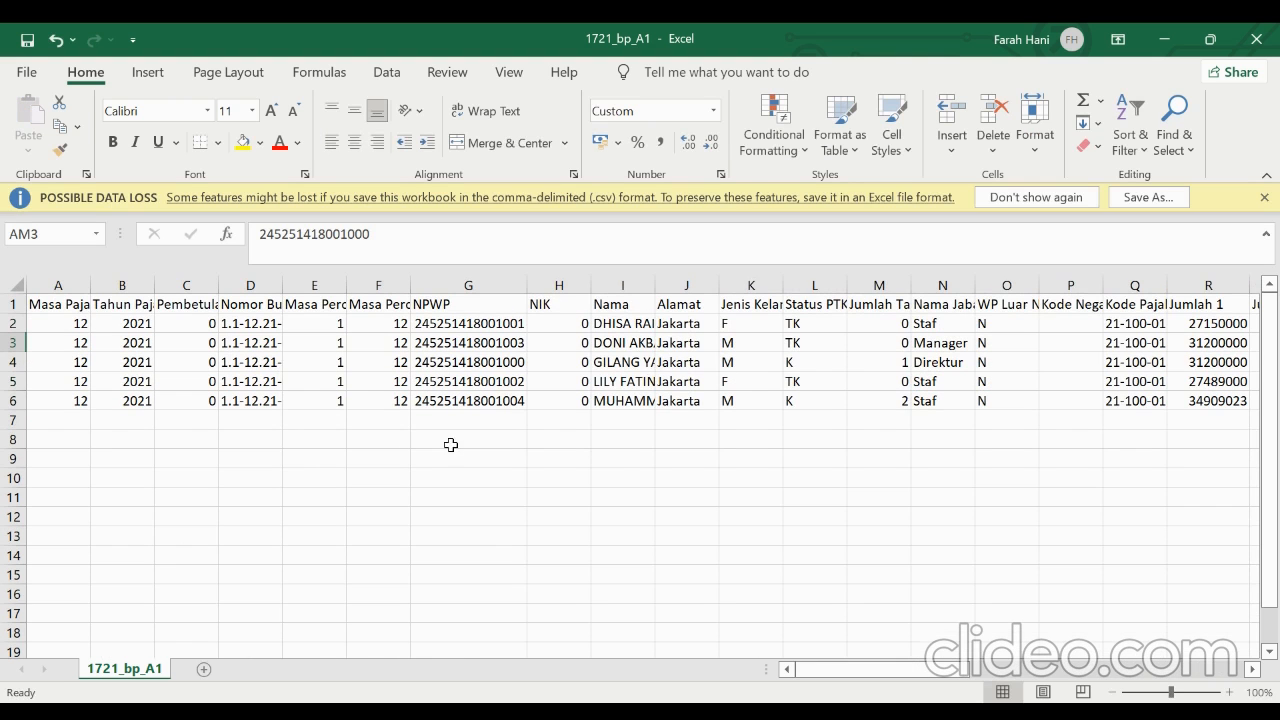
{"action": "left_click", "coordinate": [34, 70]}
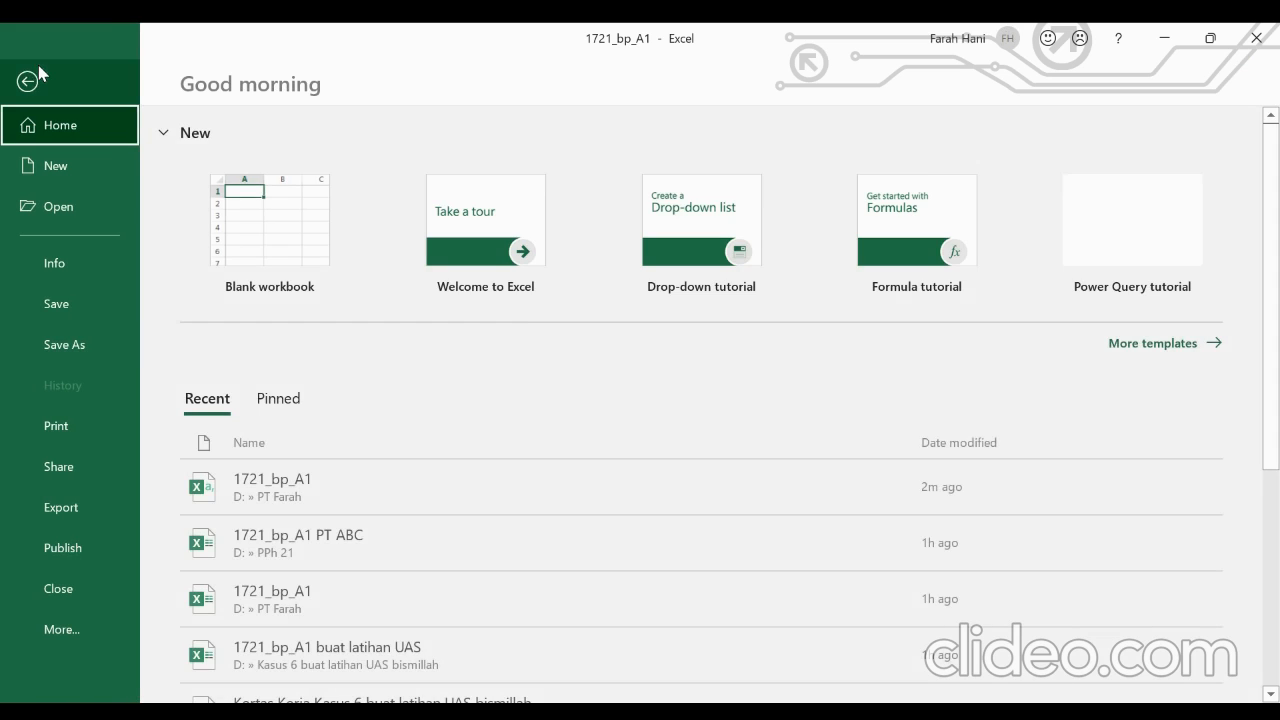
{"action": "left_click", "coordinate": [80, 340]}
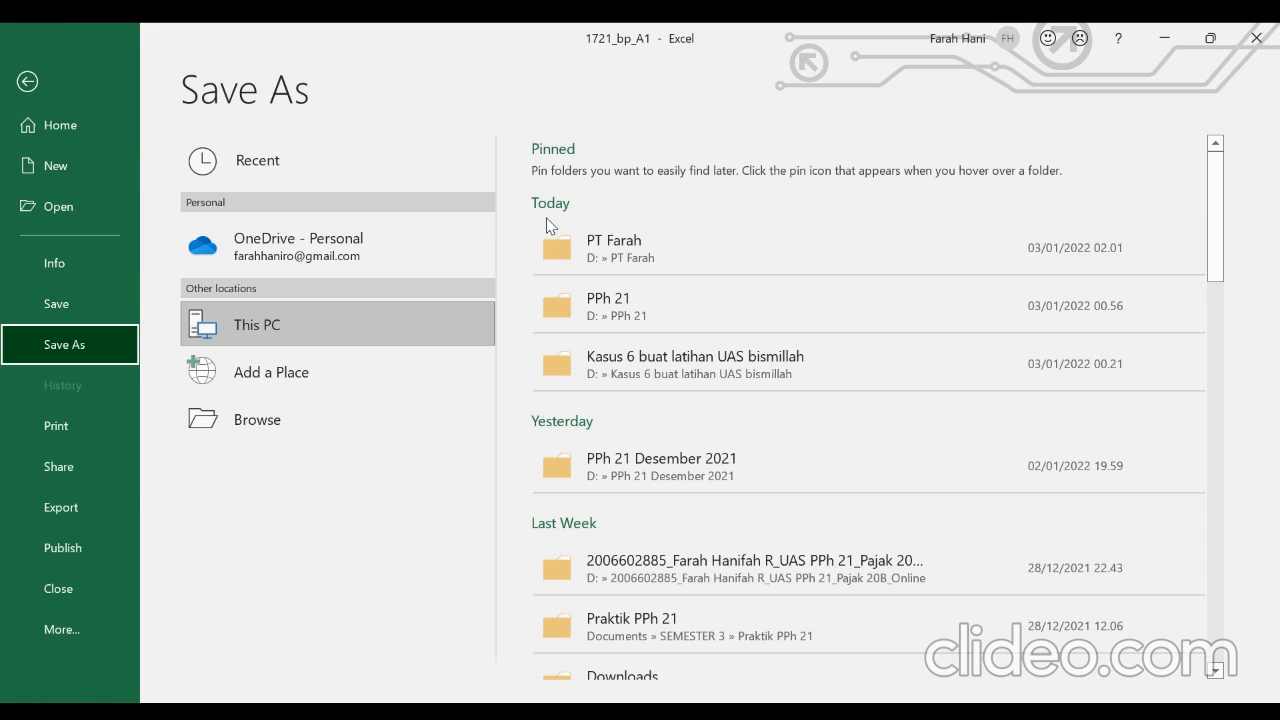
{"action": "left_click", "coordinate": [599, 256]}
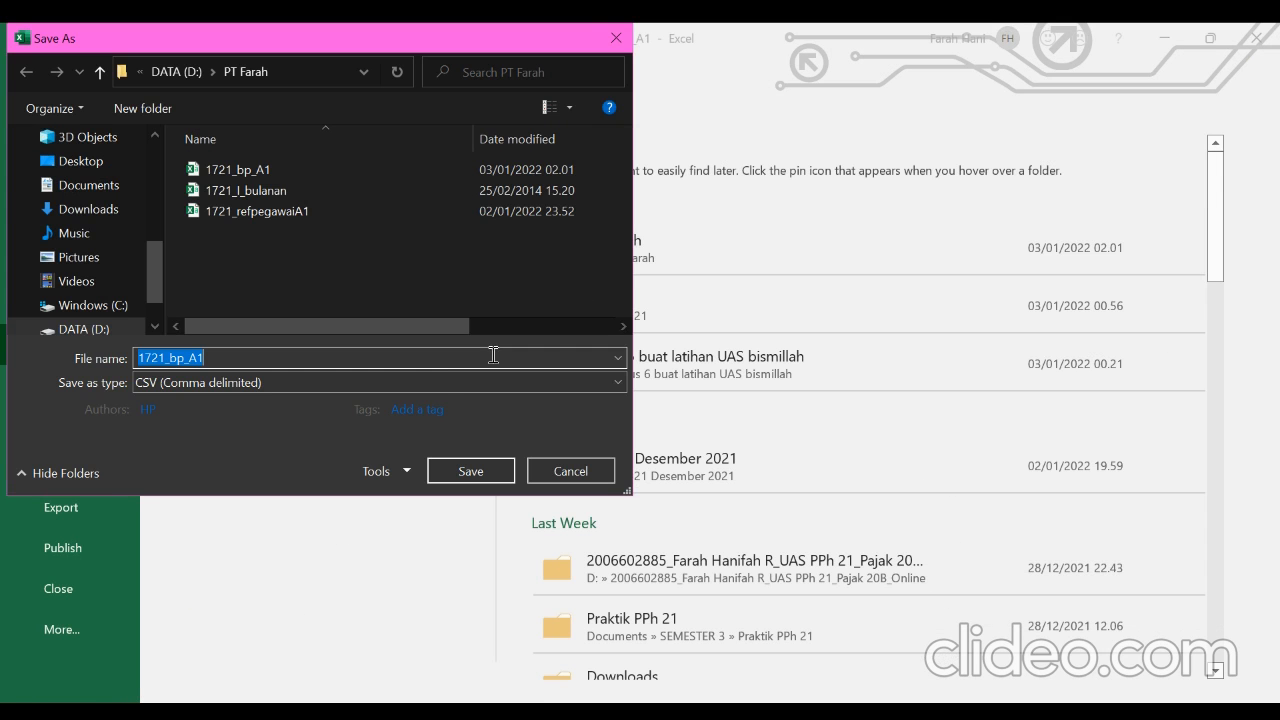
{"action": "left_click", "coordinate": [440, 381]}
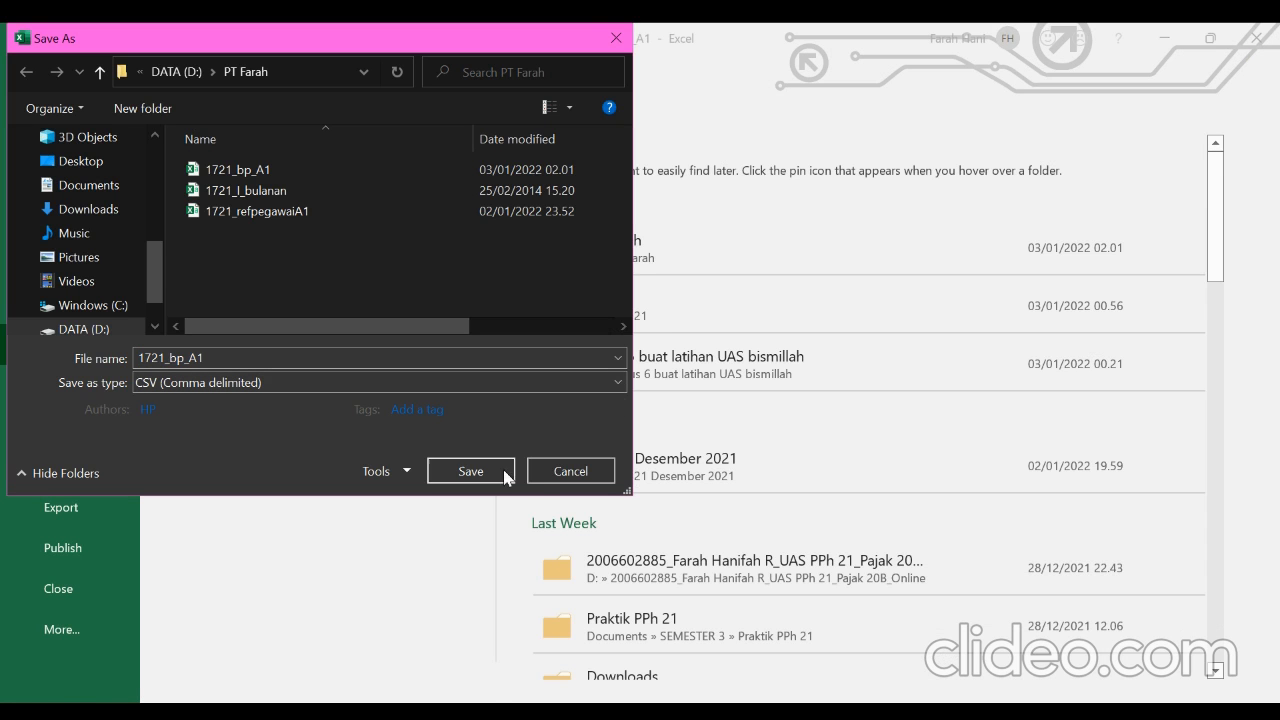
{"action": "left_click", "coordinate": [540, 478]}
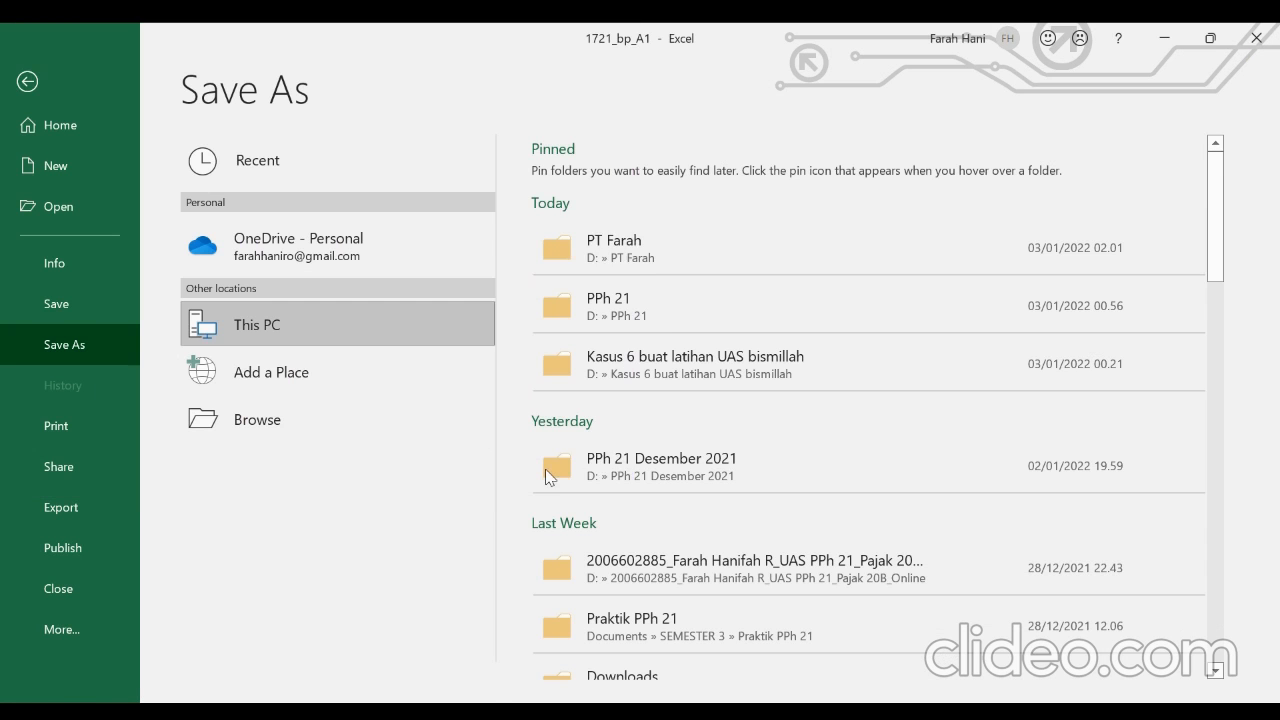
{"action": "left_click", "coordinate": [15, 84]}
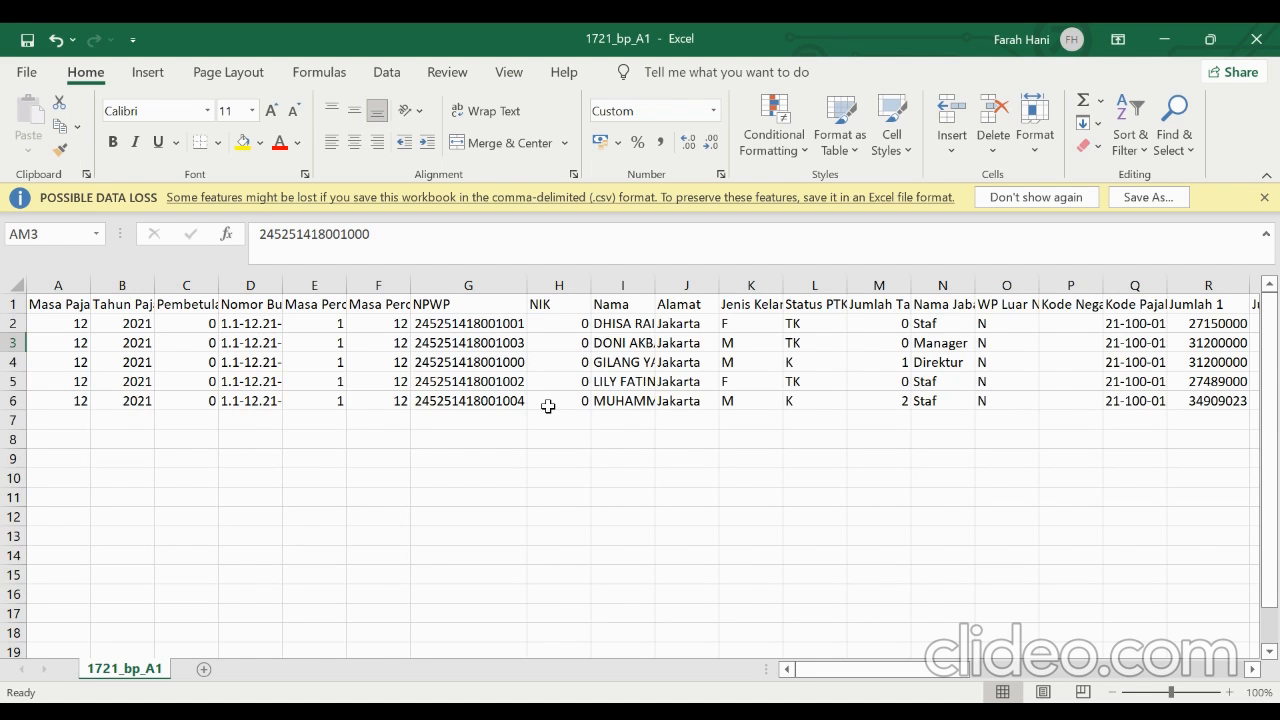
Switch to e-SPT PPh 21-26 and bring up its CSV commands for the December 2021 SPT
{"action": "scroll", "coordinate": [548, 406], "scroll_direction": "up", "scroll_amount": 1, "text": "ctrl"}
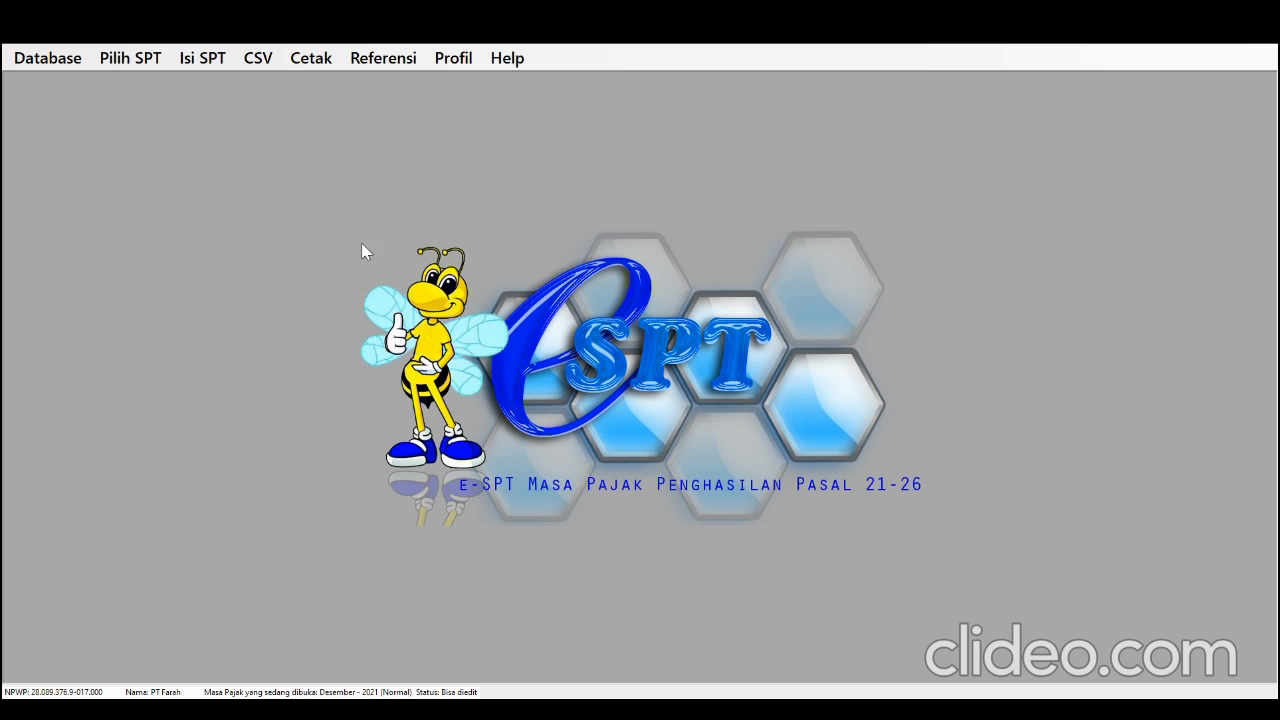
{"action": "left_click", "coordinate": [258, 58]}
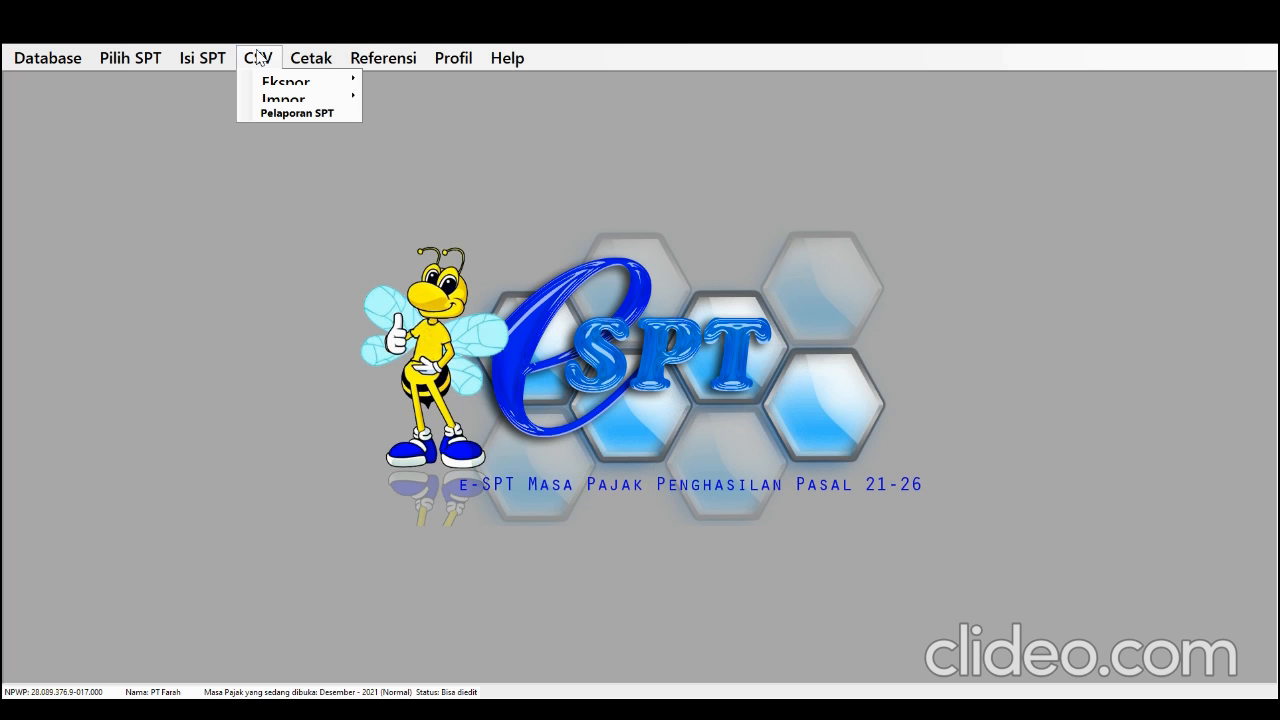
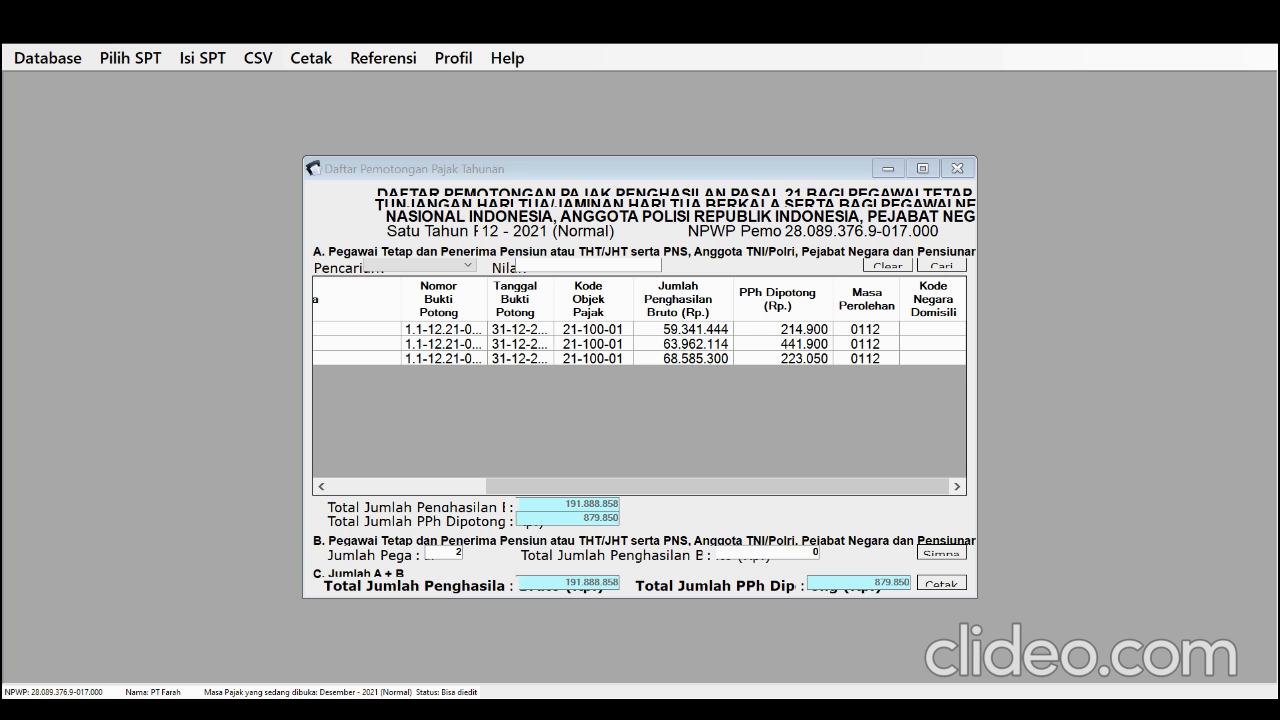
Enter 115.623.349 as section B's gross income total in the annual withholding list, save it and switch to the 1721_I_bulanan workbook in Excel
{"action": "left_click", "coordinate": [1086, 106]}
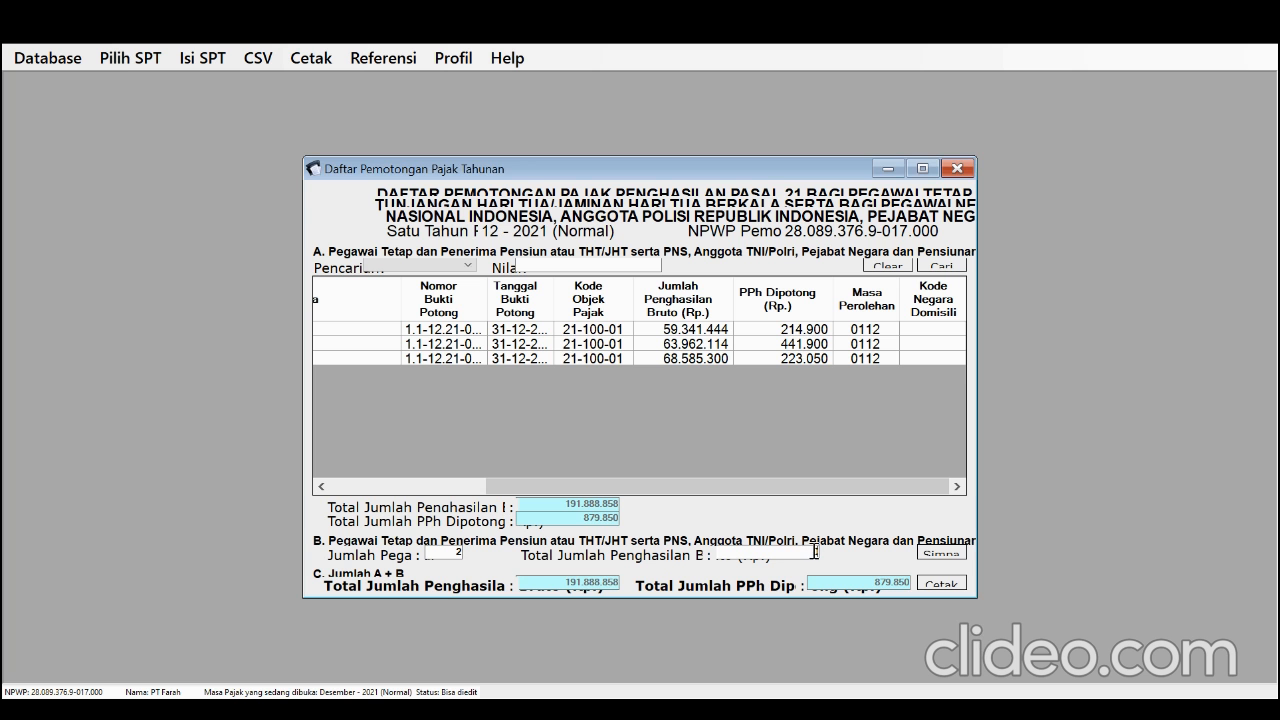
{"action": "type", "text": "115623349"}
{"action": "left_click", "coordinate": [437, 556]}
{"action": "left_click", "coordinate": [928, 556]}
{"action": "left_click", "coordinate": [730, 438]}
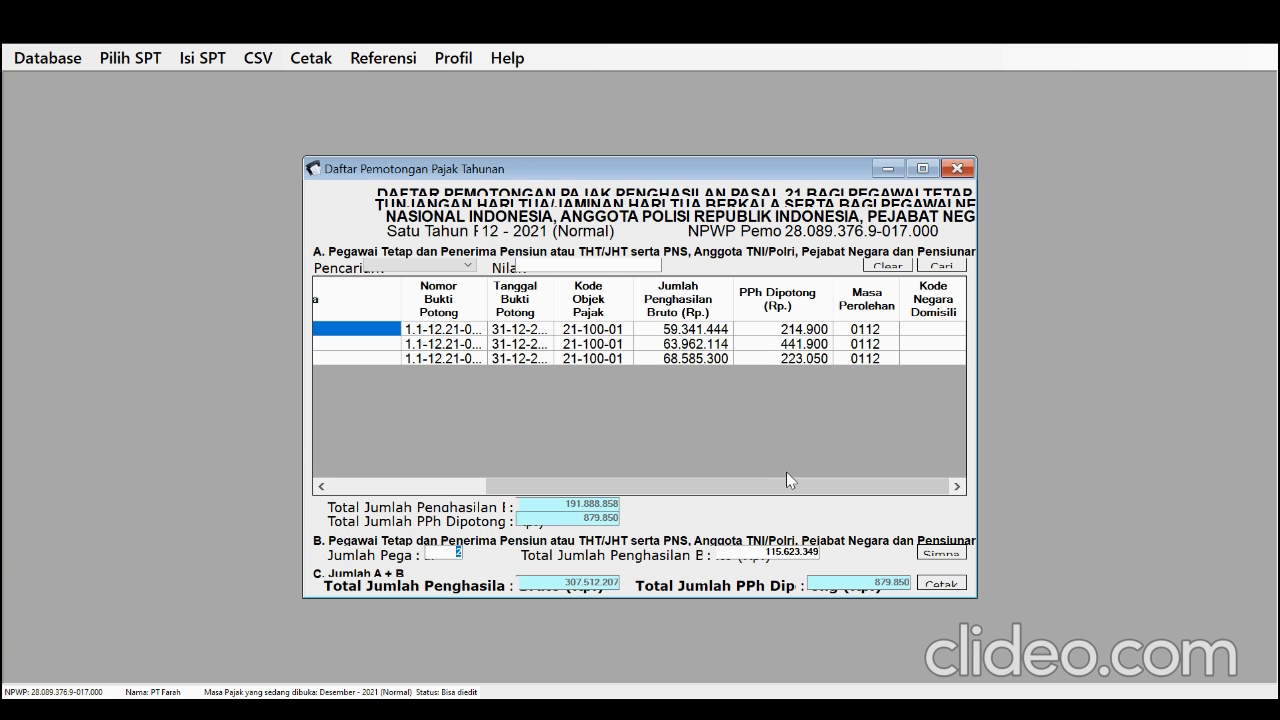
{"action": "left_click", "coordinate": [812, 708]}
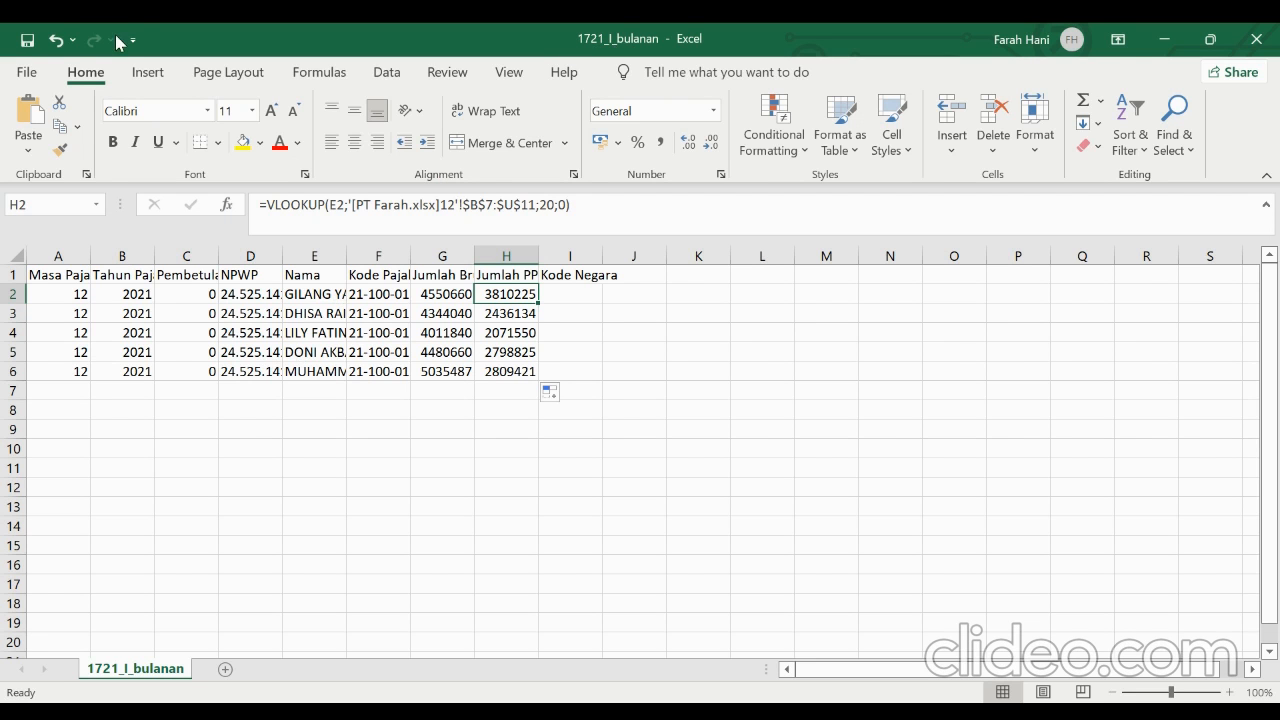
{"action": "left_click", "coordinate": [40, 73]}
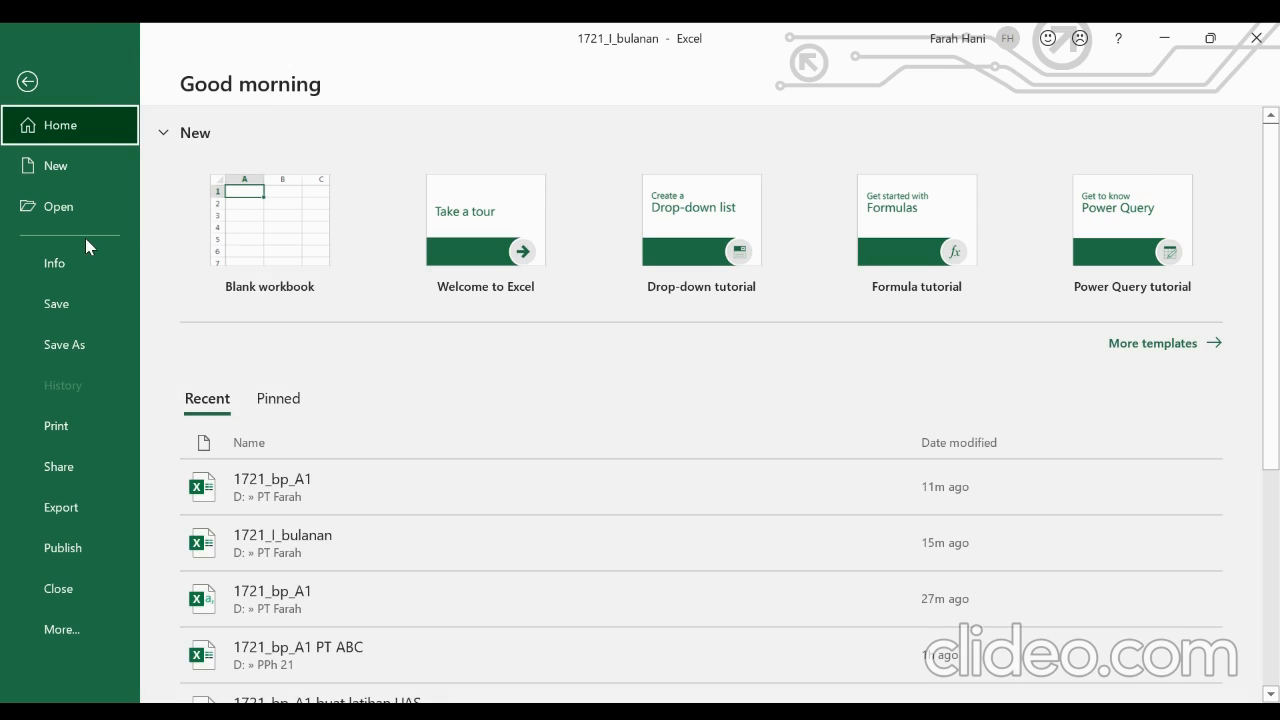
{"action": "left_click", "coordinate": [75, 344]}
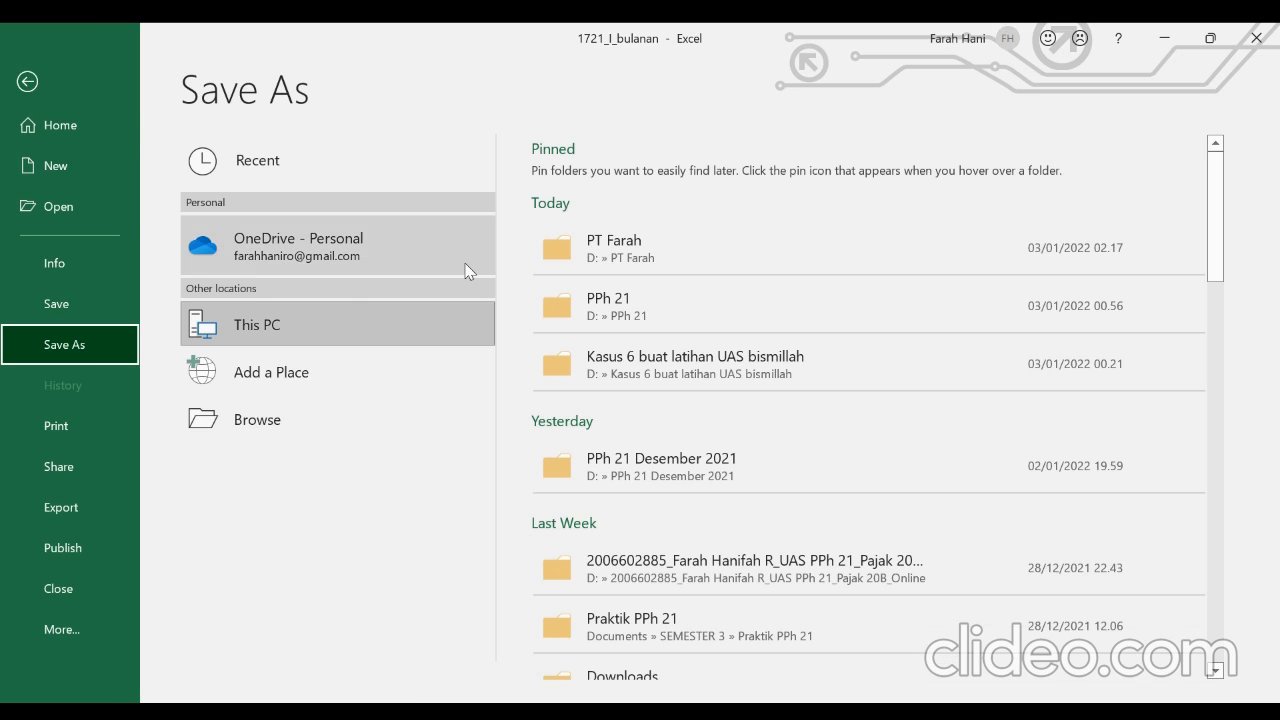
{"action": "left_click", "coordinate": [606, 249]}
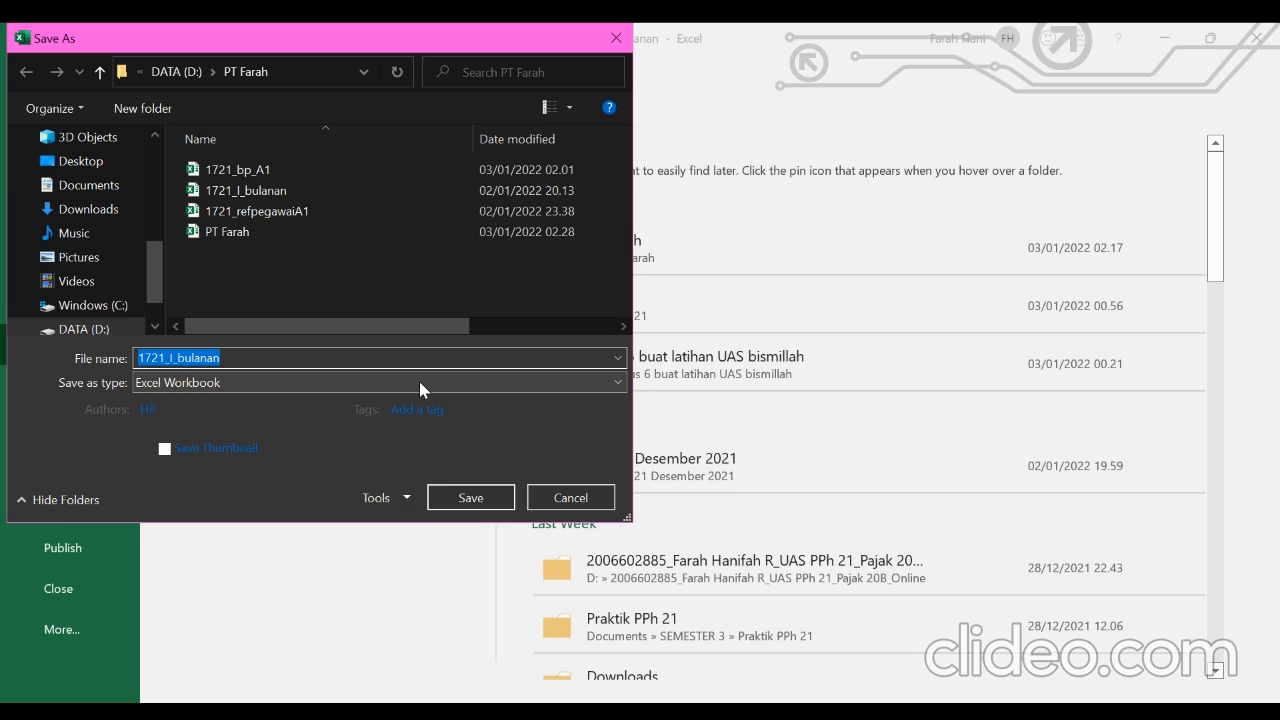
{"action": "left_click", "coordinate": [419, 381]}
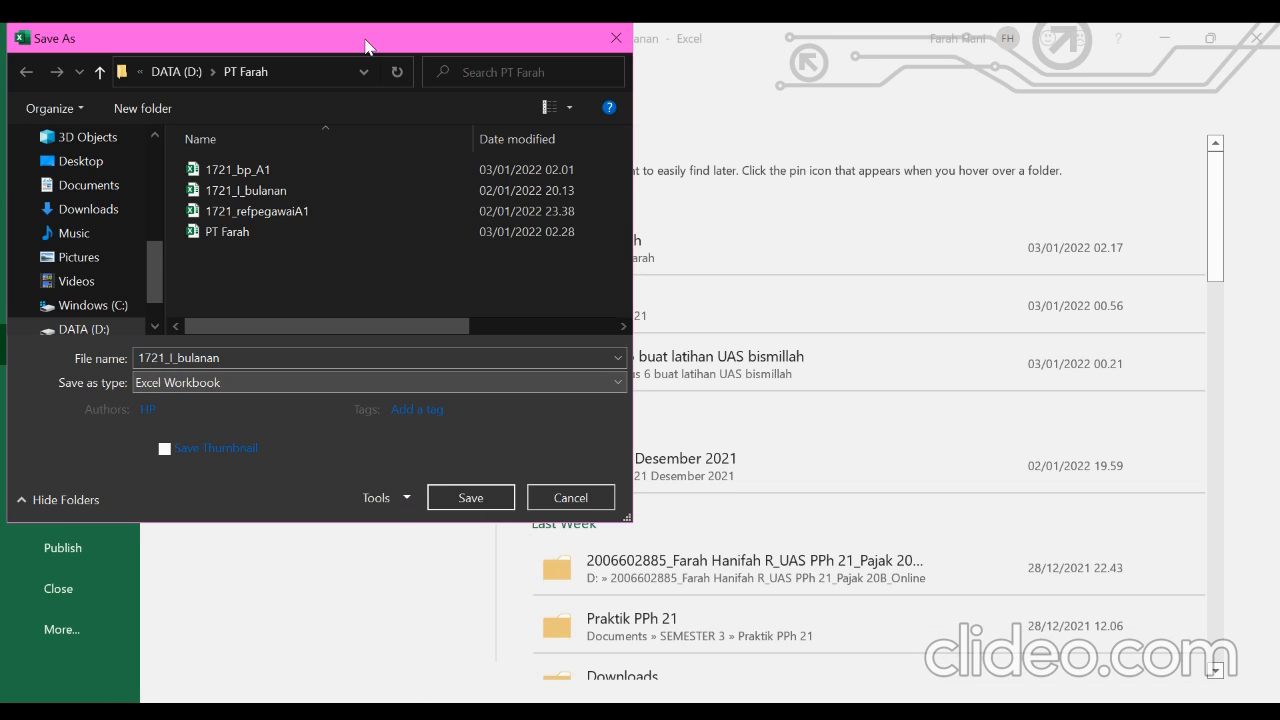
{"action": "left_click", "coordinate": [550, 497]}
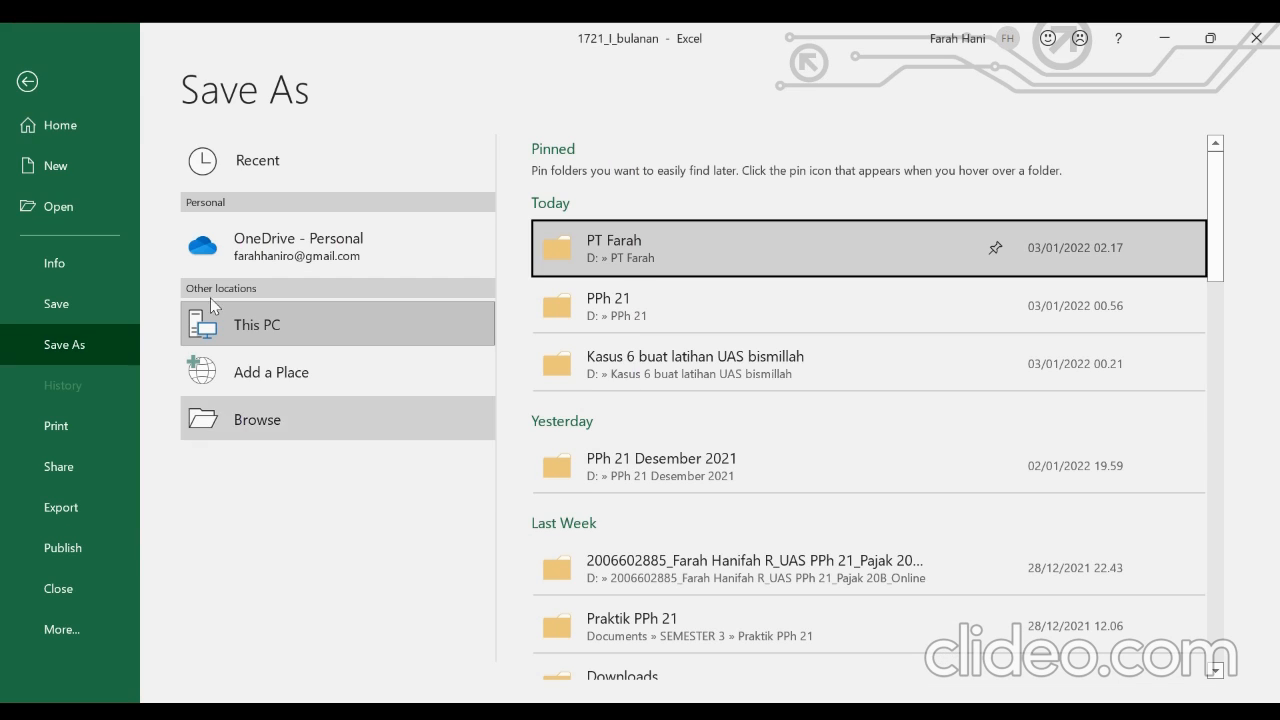
{"action": "left_click", "coordinate": [25, 81]}
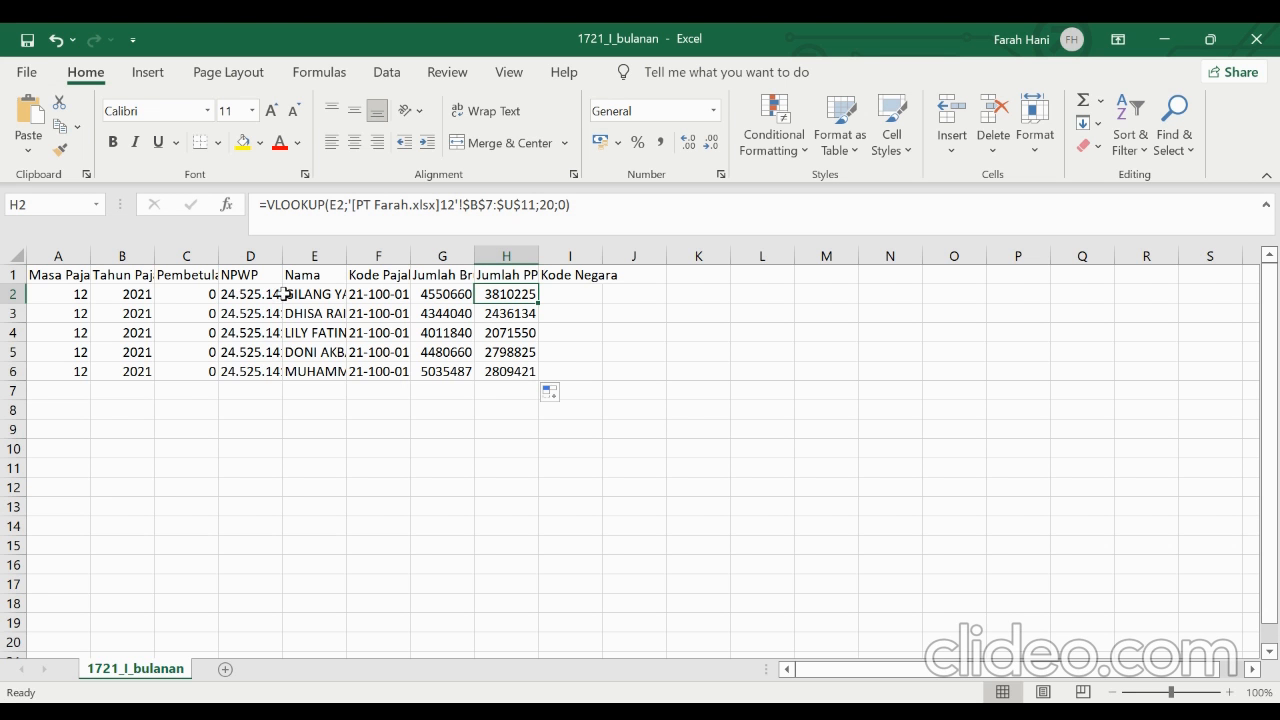
Examine the first employee's entries and lookup formulas in row 2, from Masa Pajak through Jumlah PPh
{"action": "left_click", "coordinate": [288, 295]}
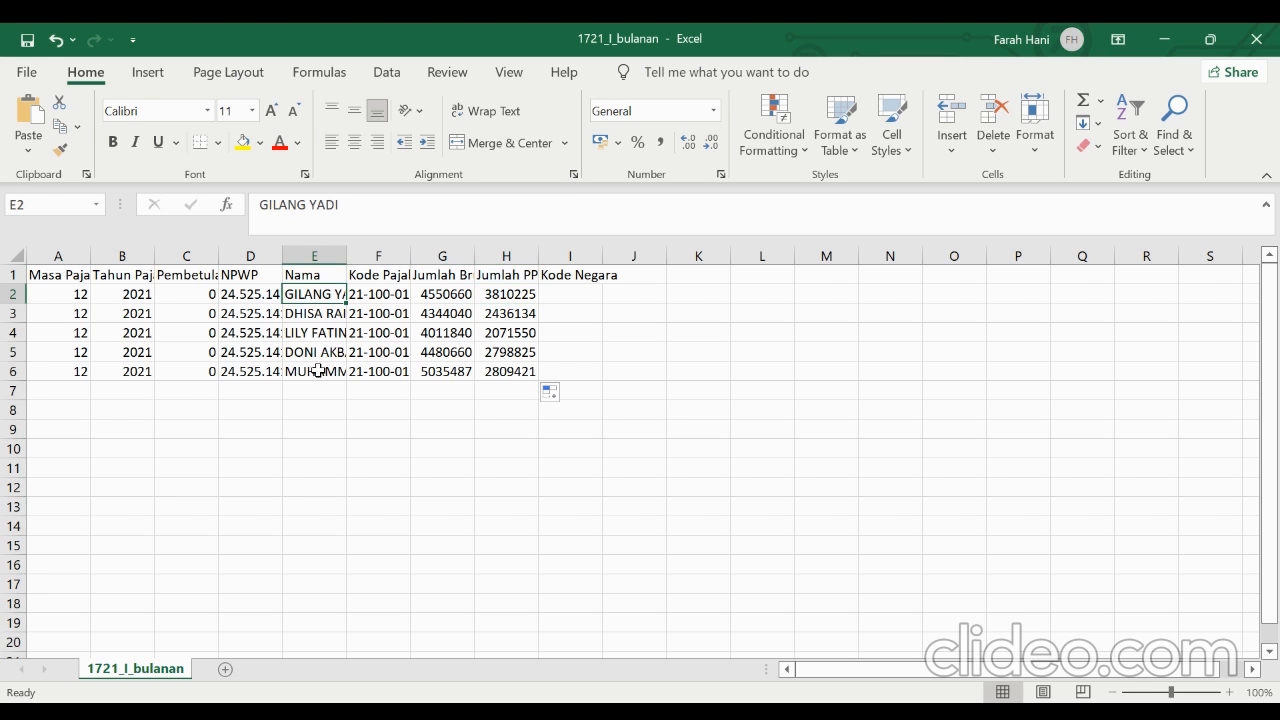
{"action": "left_click", "coordinate": [63, 297]}
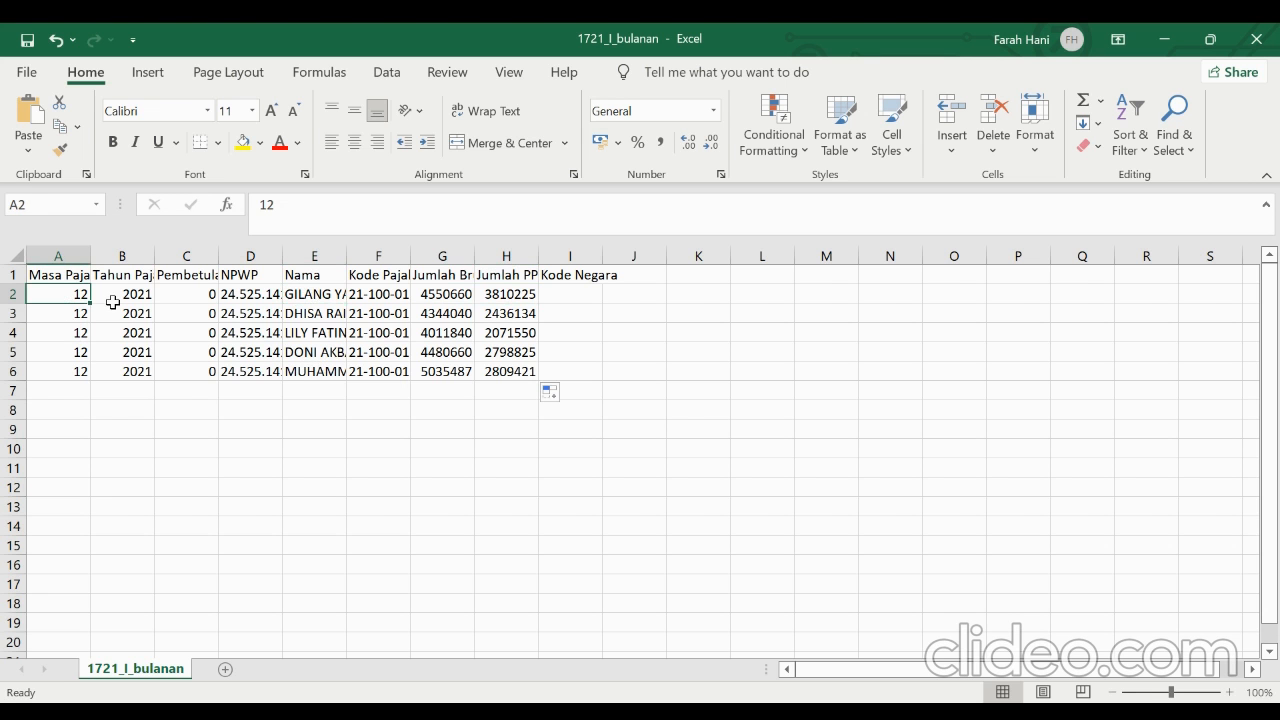
{"action": "left_click", "coordinate": [113, 300]}
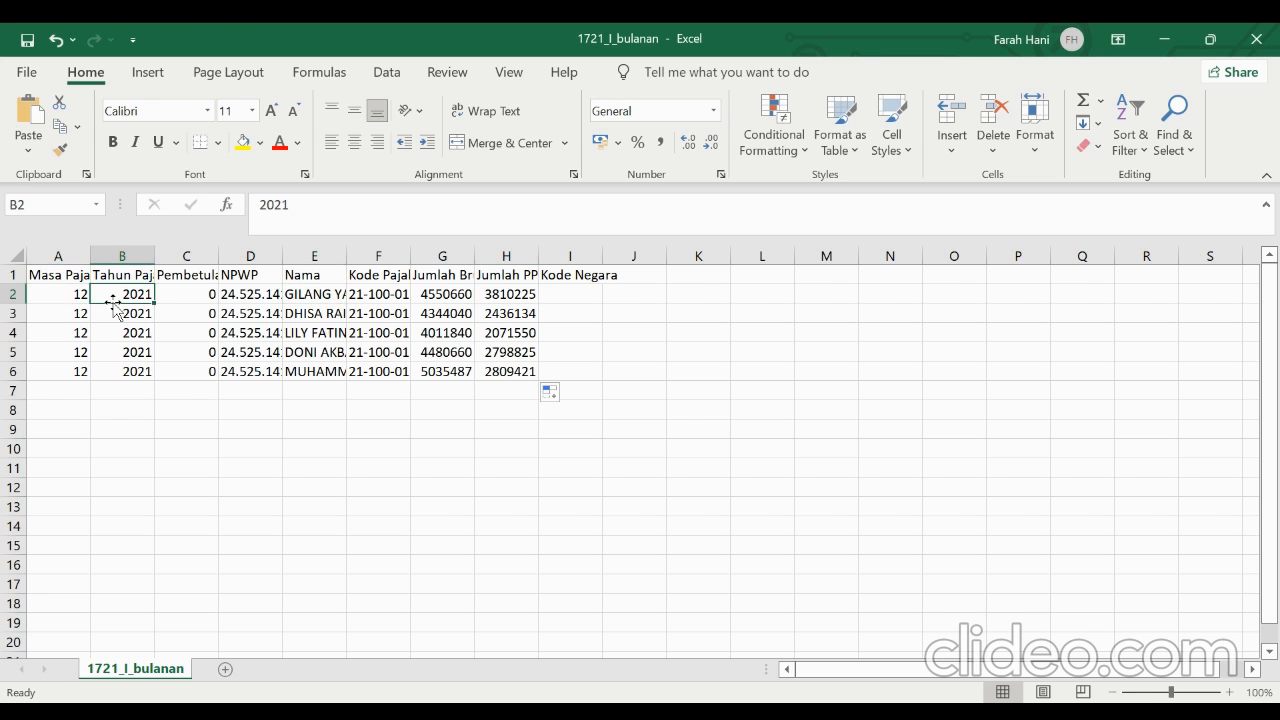
{"action": "left_click", "coordinate": [173, 300]}
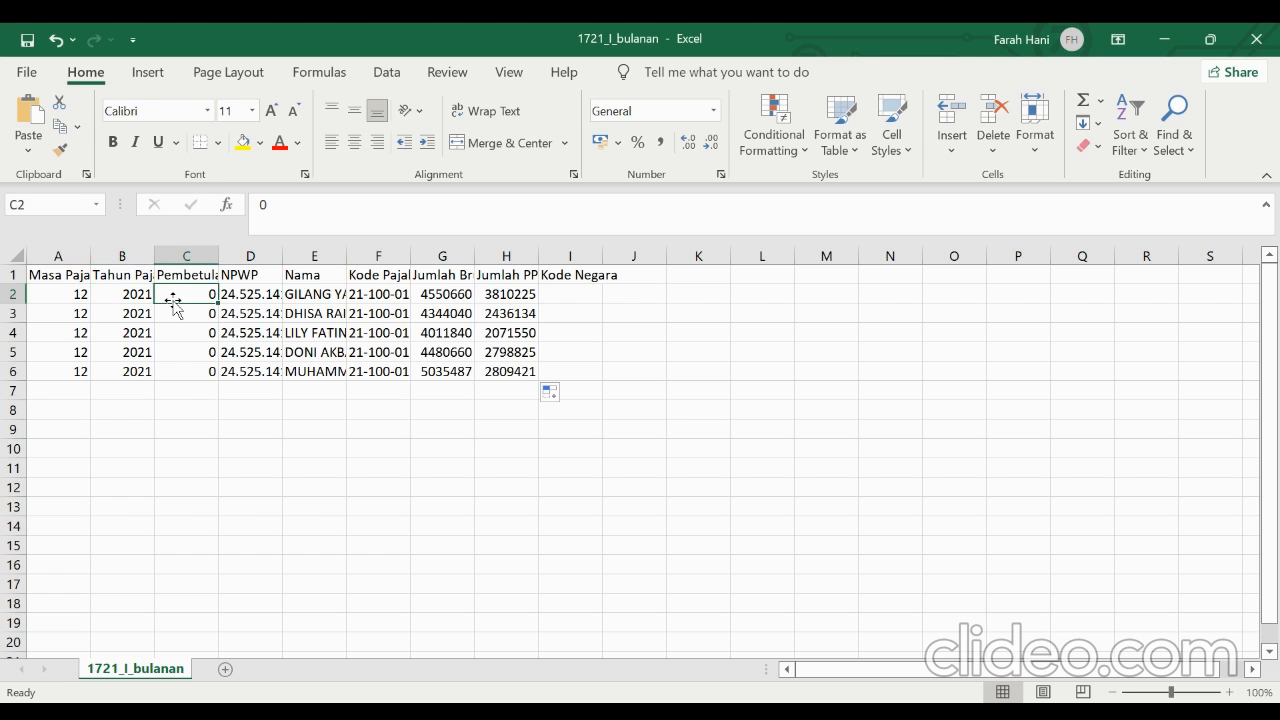
{"action": "left_click", "coordinate": [243, 293]}
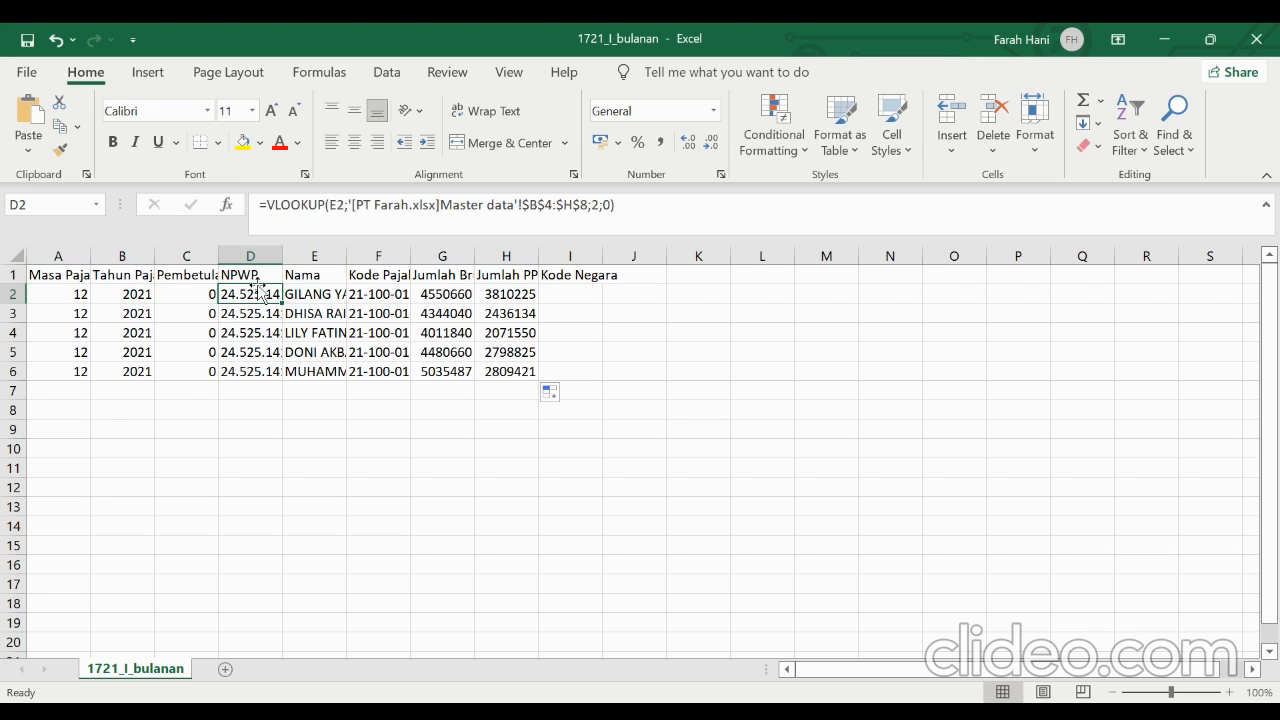
{"action": "left_click", "coordinate": [380, 296]}
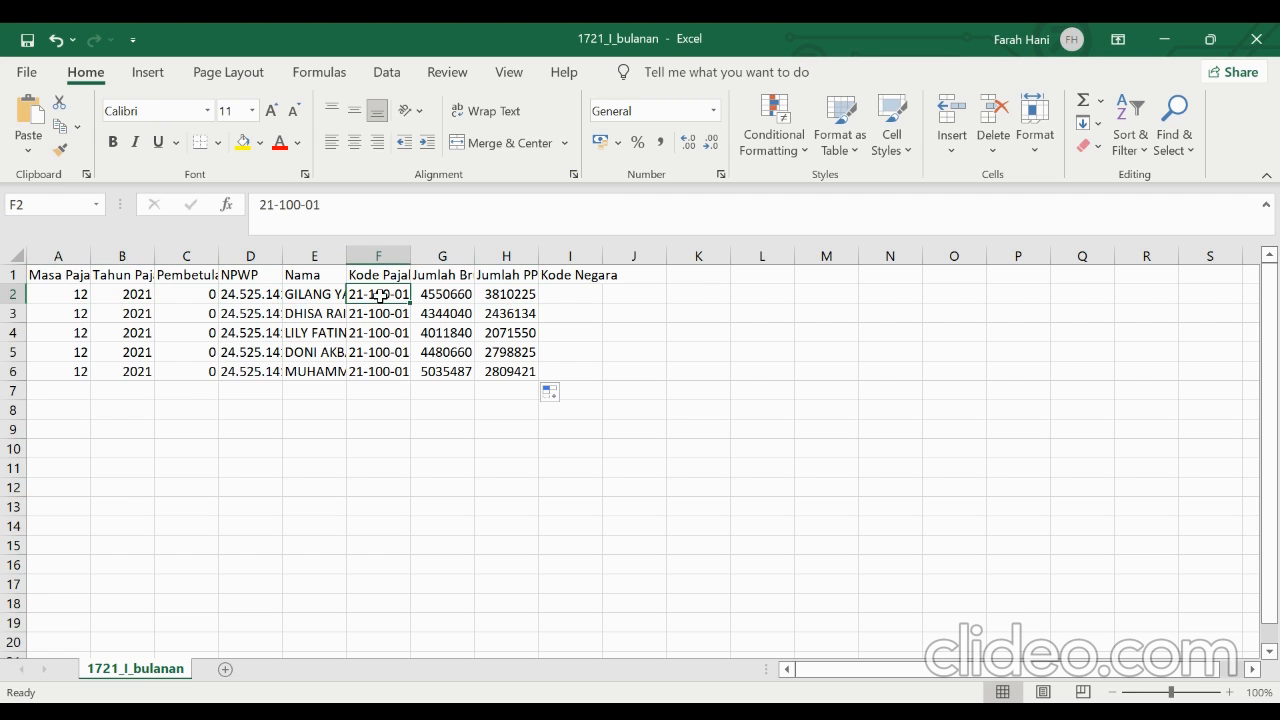
{"action": "left_click", "coordinate": [447, 296]}
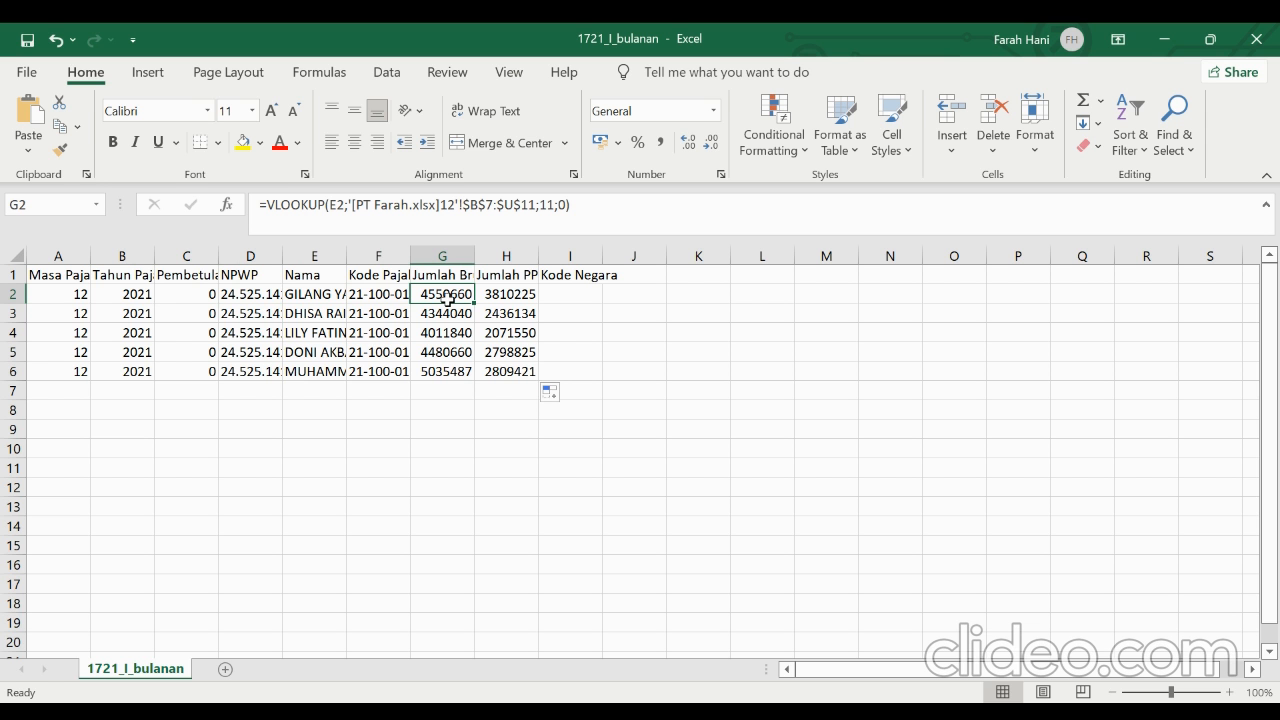
{"action": "key", "text": "Right"}
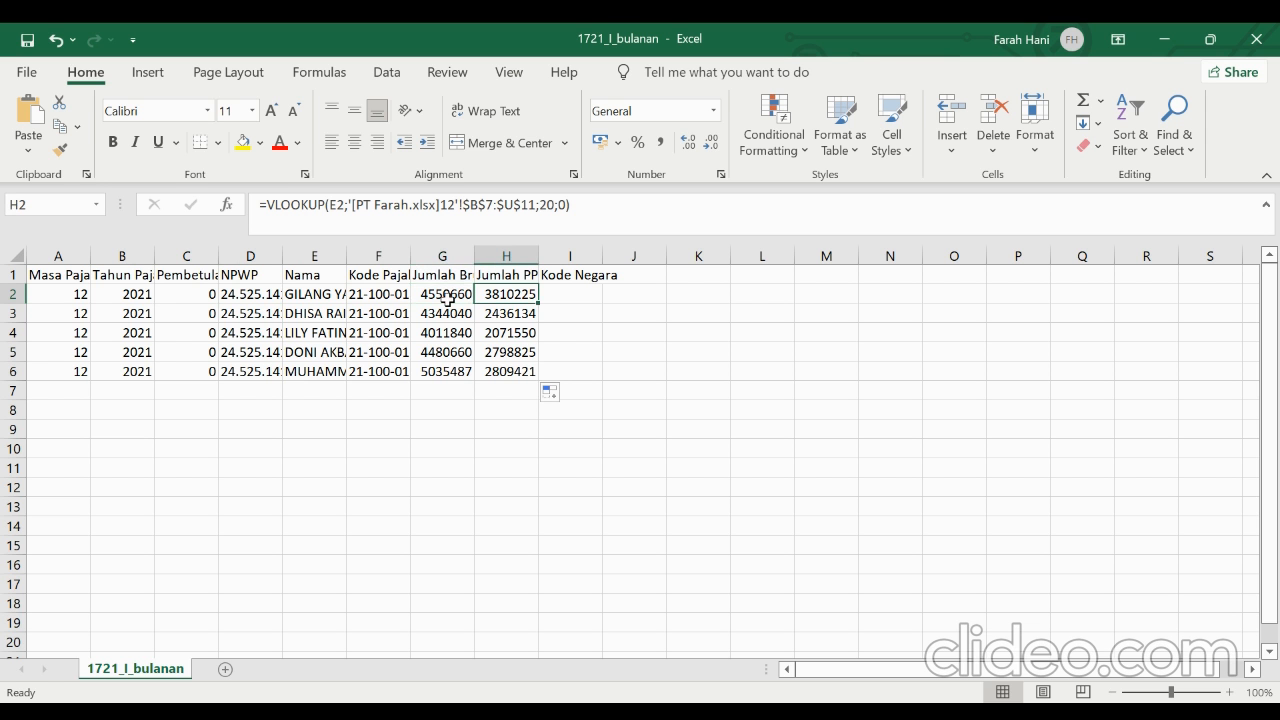
{"action": "key", "text": "Up"}
{"action": "key", "text": "Down"}
{"action": "key", "text": "Down"}
{"action": "key", "text": "Up"}
{"action": "key", "text": "Down"}
{"action": "key", "text": "Up"}
{"action": "key", "text": "Left"}
{"action": "key", "text": "Left"}
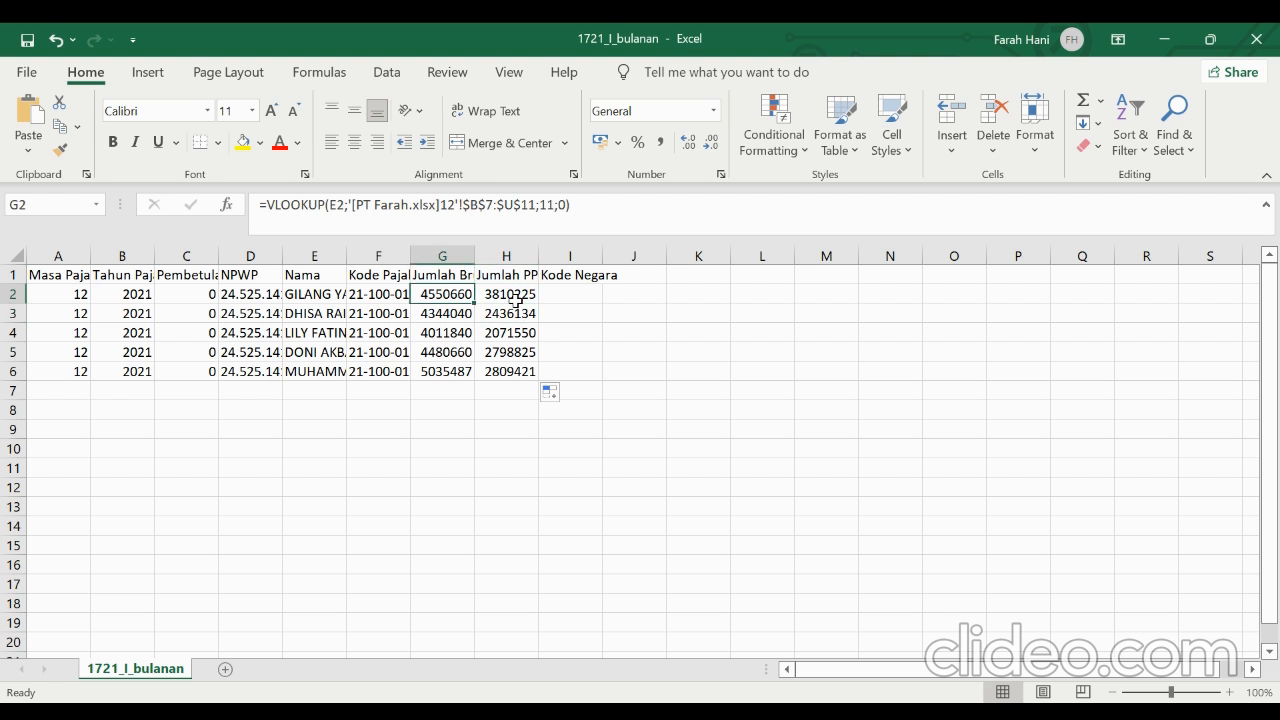
Convert the whole 1721_I_bulanan sheet to plain values in place
{"action": "left_click", "coordinate": [16, 255]}
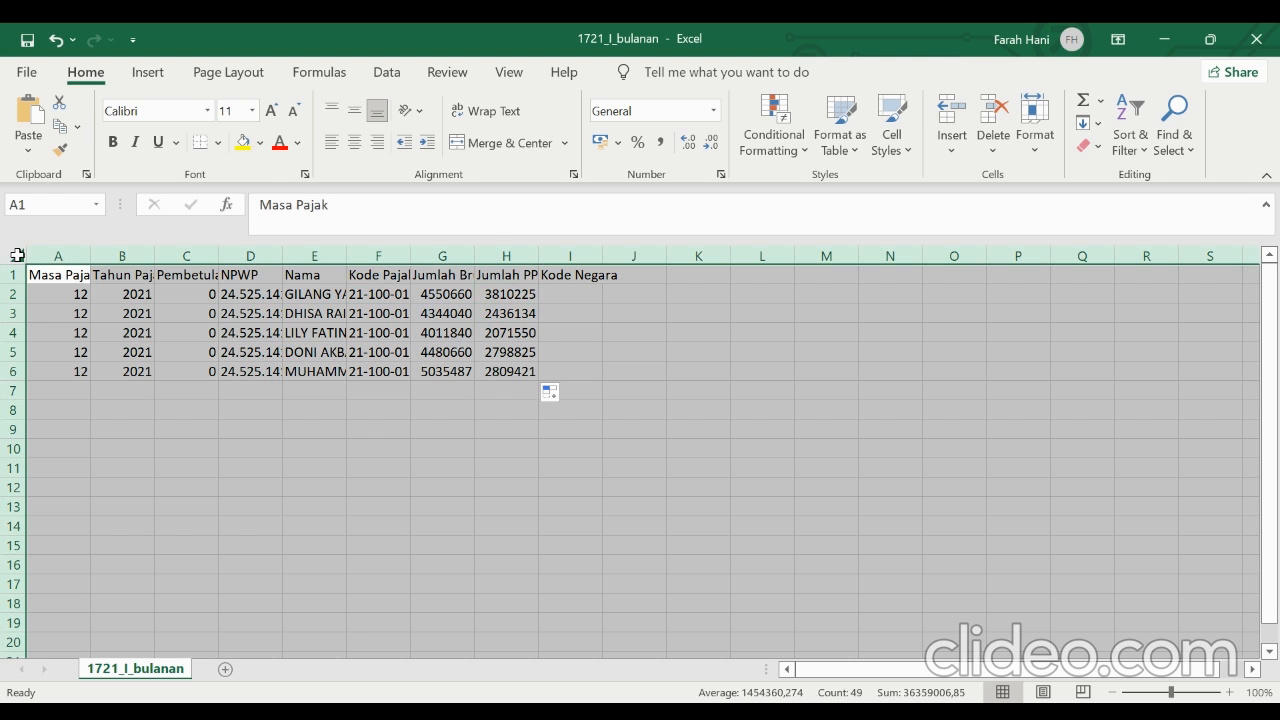
{"action": "right_click", "coordinate": [214, 330]}
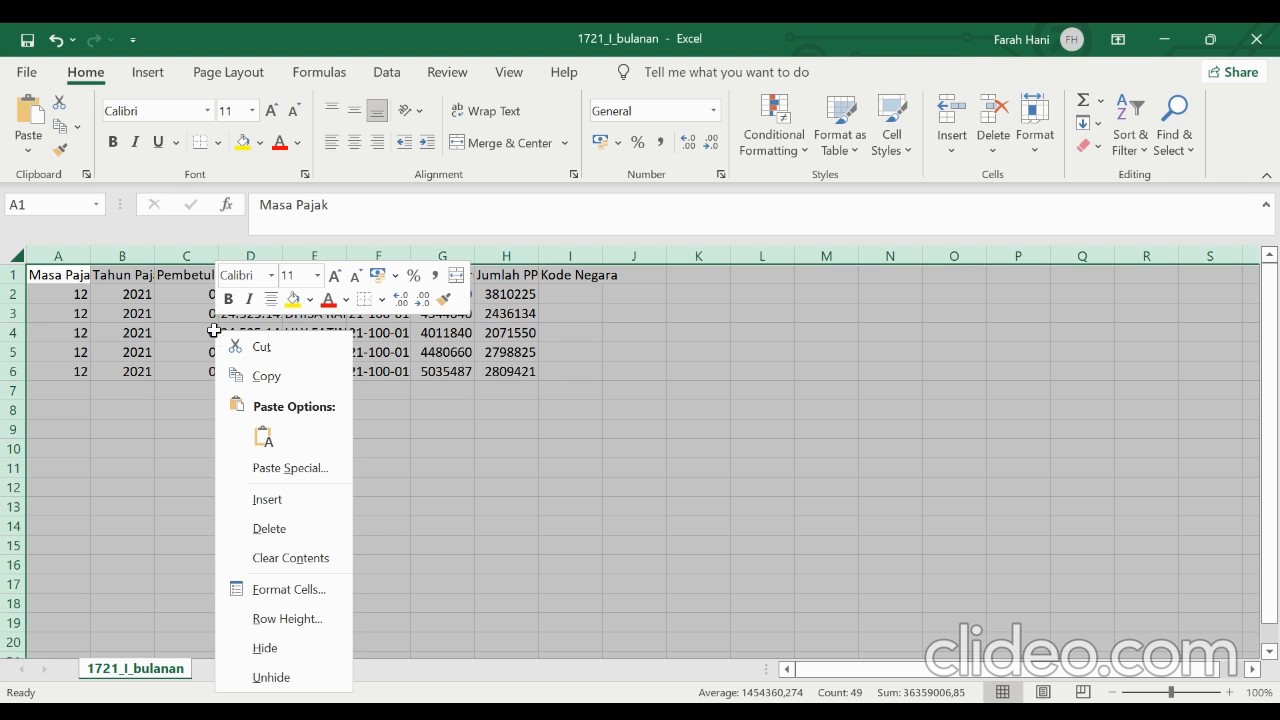
{"action": "left_click", "coordinate": [263, 374]}
{"action": "right_click", "coordinate": [258, 338]}
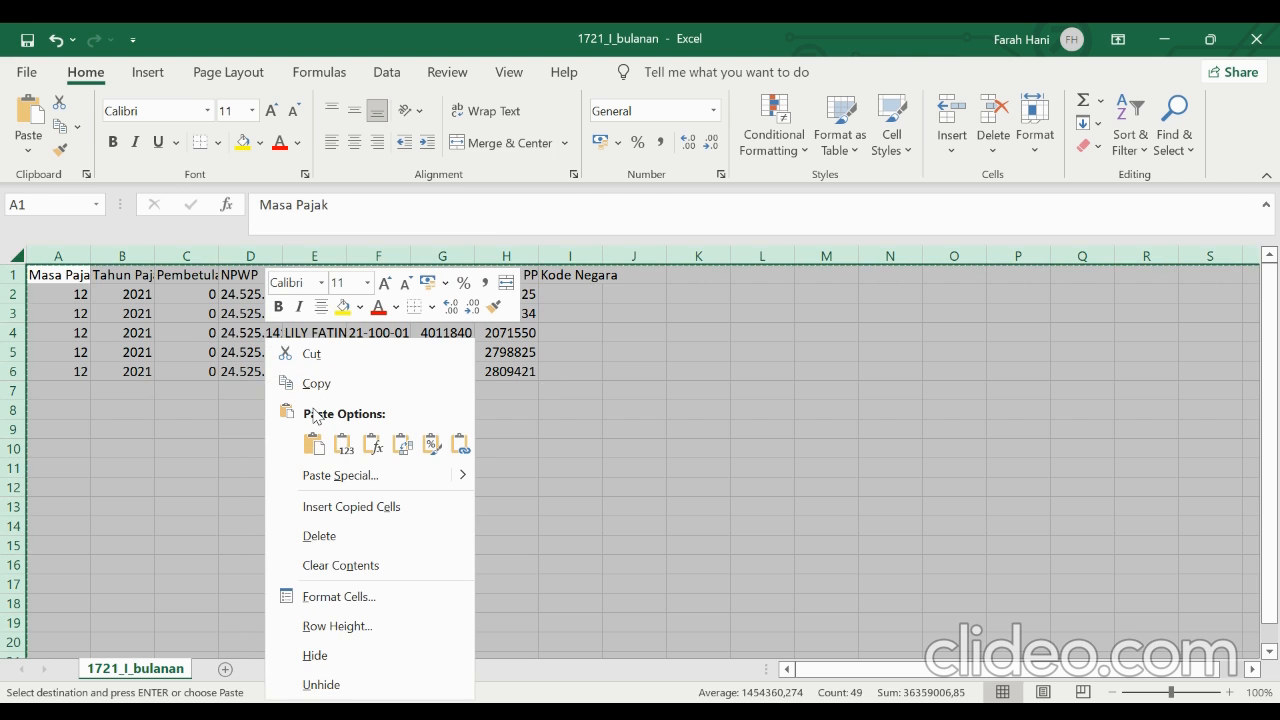
{"action": "left_click", "coordinate": [342, 444]}
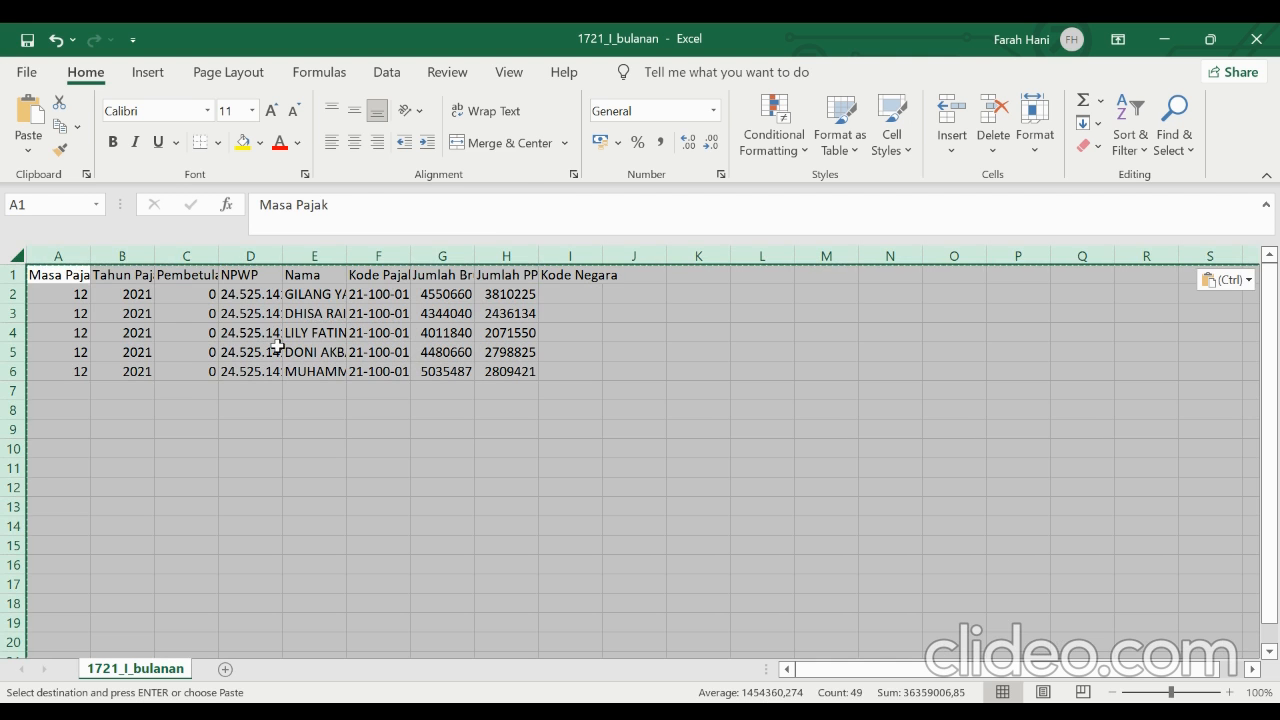
{"action": "left_click", "coordinate": [277, 345]}
{"action": "left_click", "coordinate": [426, 218]}
{"action": "left_click", "coordinate": [309, 429]}
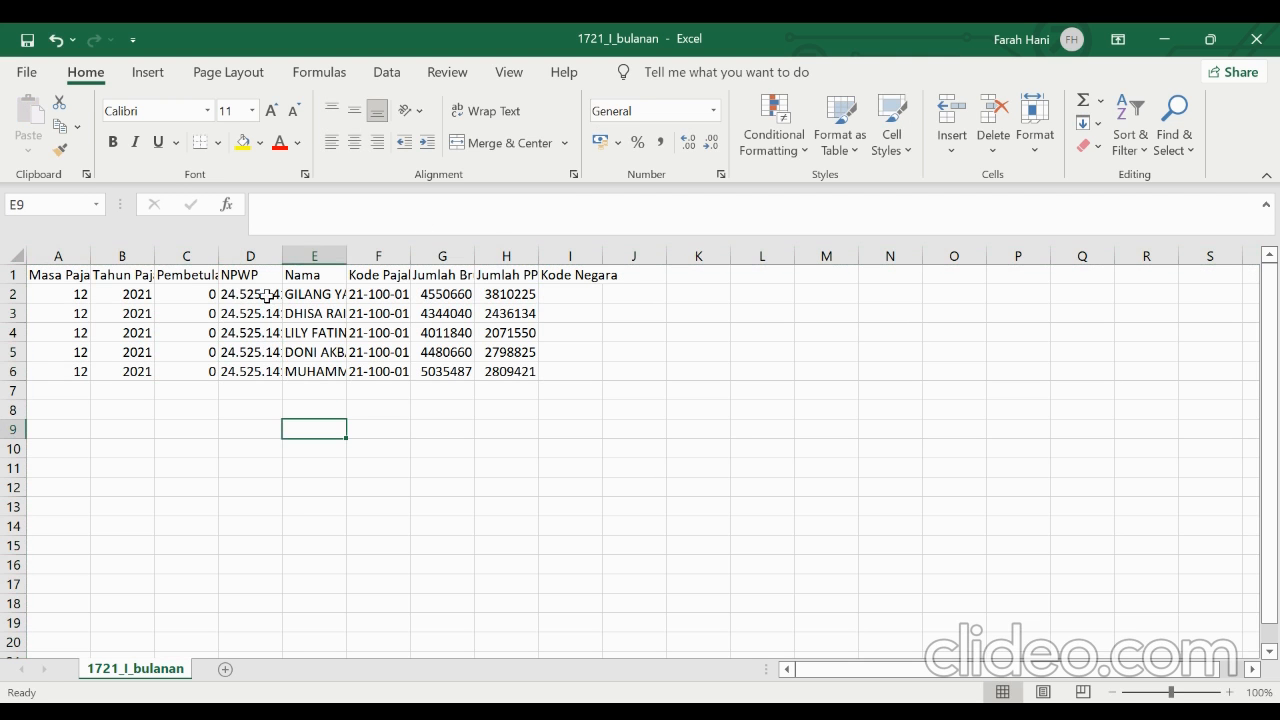
Strip all punctuation from the NPWP numbers in column D by replacing every occurrence
{"action": "left_click", "coordinate": [263, 255]}
{"action": "right_click", "coordinate": [255, 255]}
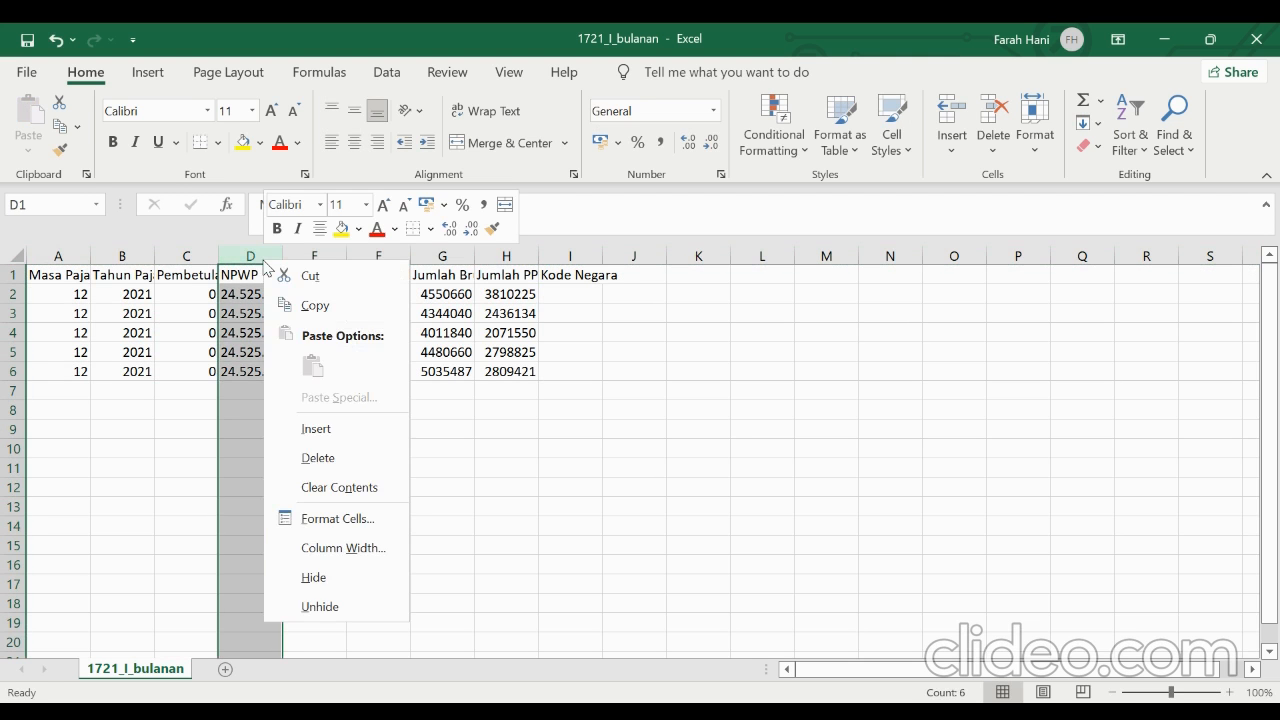
{"action": "left_click", "coordinate": [250, 254]}
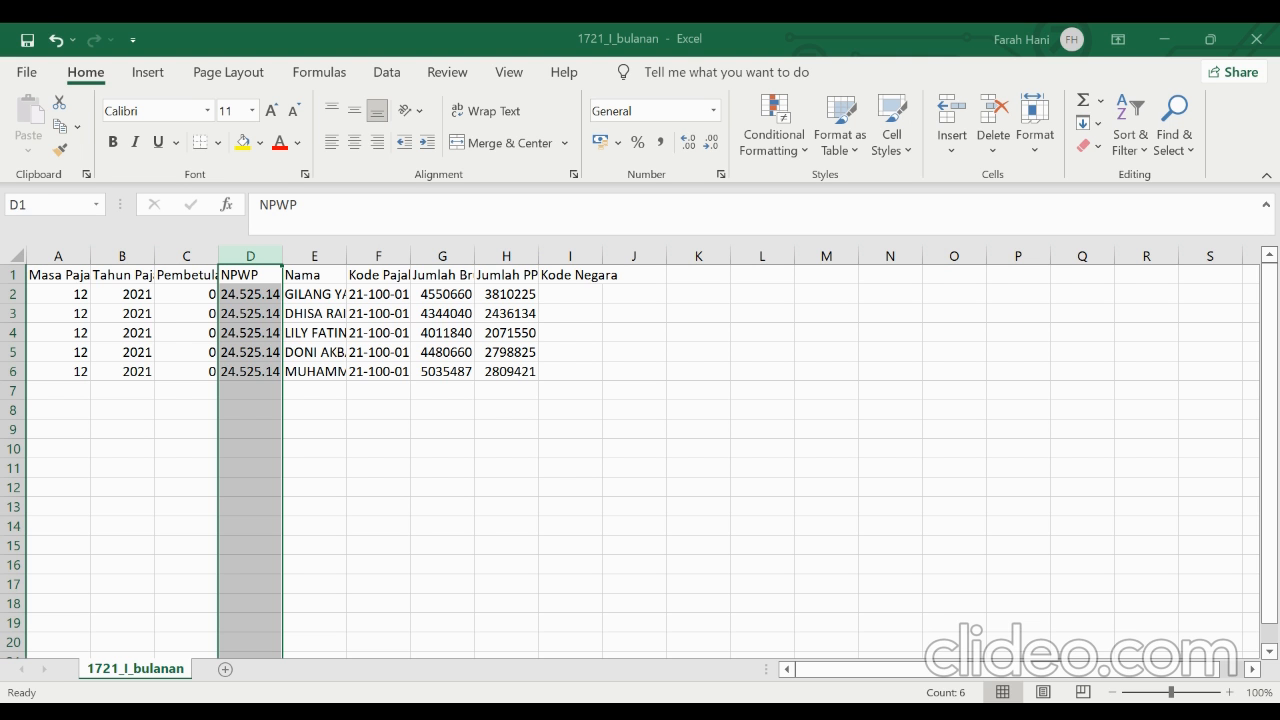
{"action": "key", "text": "alt+a"}
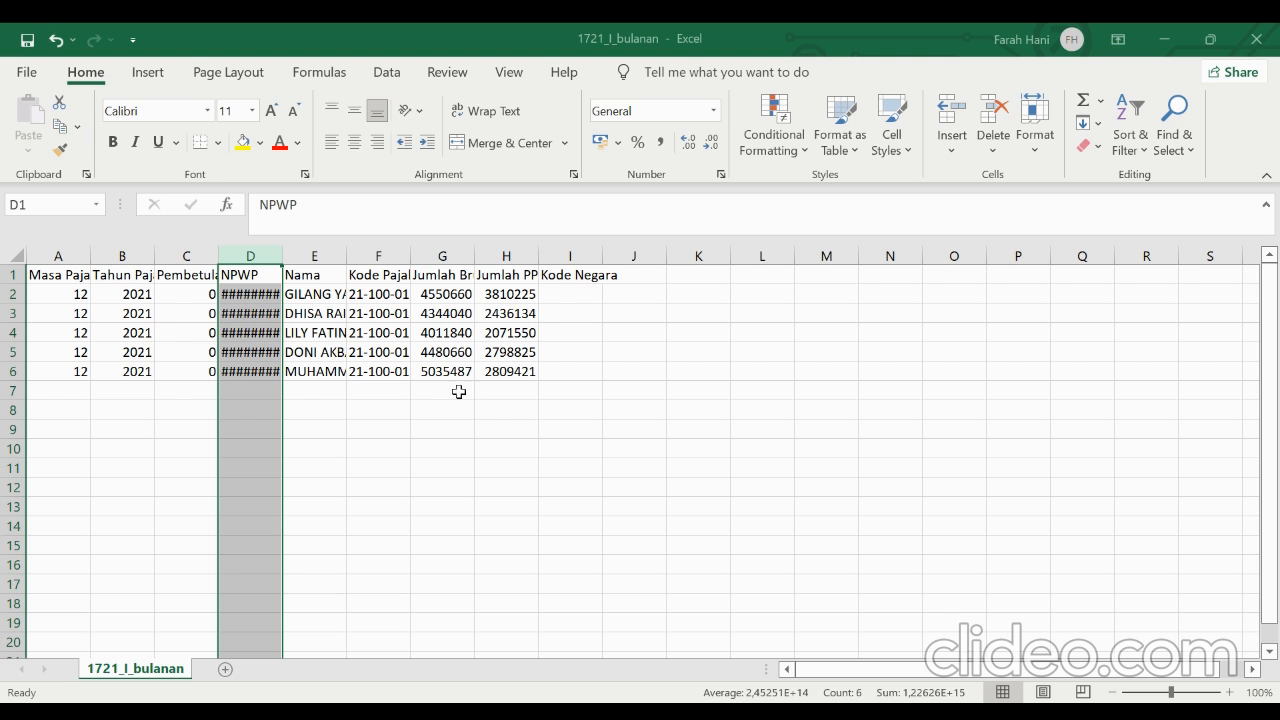
{"action": "right_click", "coordinate": [268, 274]}
{"action": "left_click", "coordinate": [330, 528]}
{"action": "left_click", "coordinate": [134, 434]}
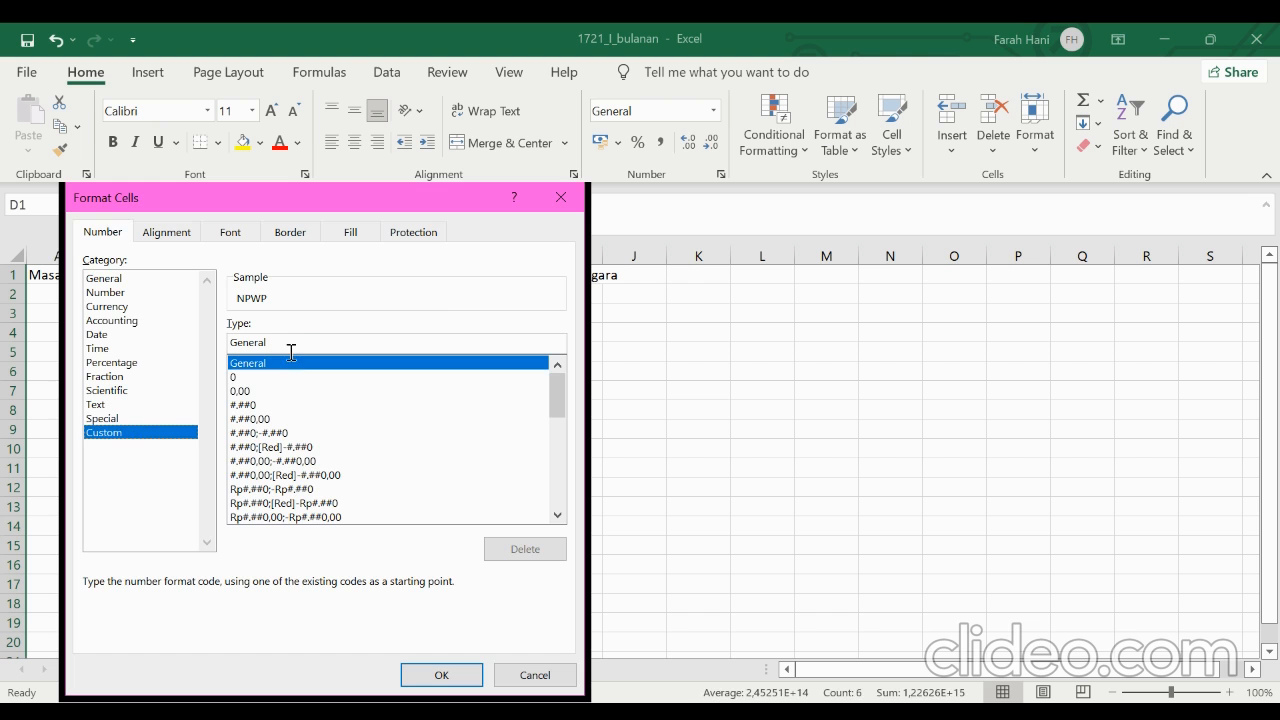
{"action": "key", "text": "BackSpace"}
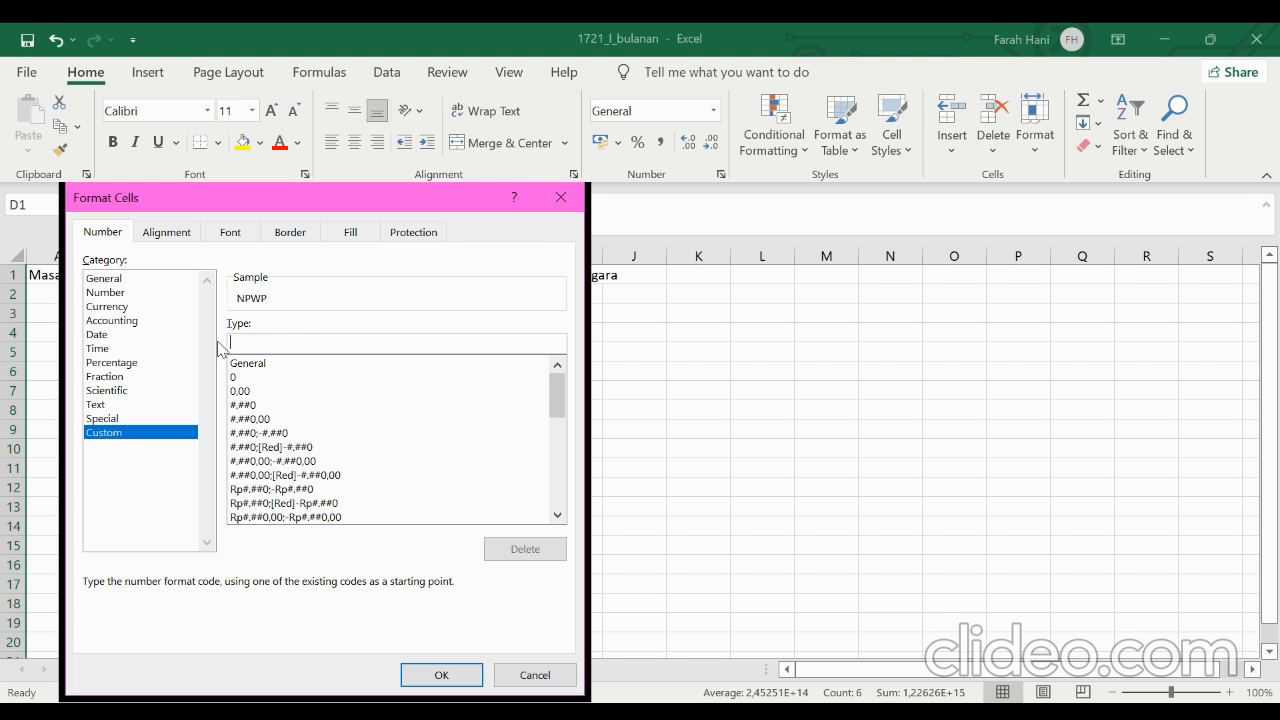
{"action": "type", "text": "000000000000000"}
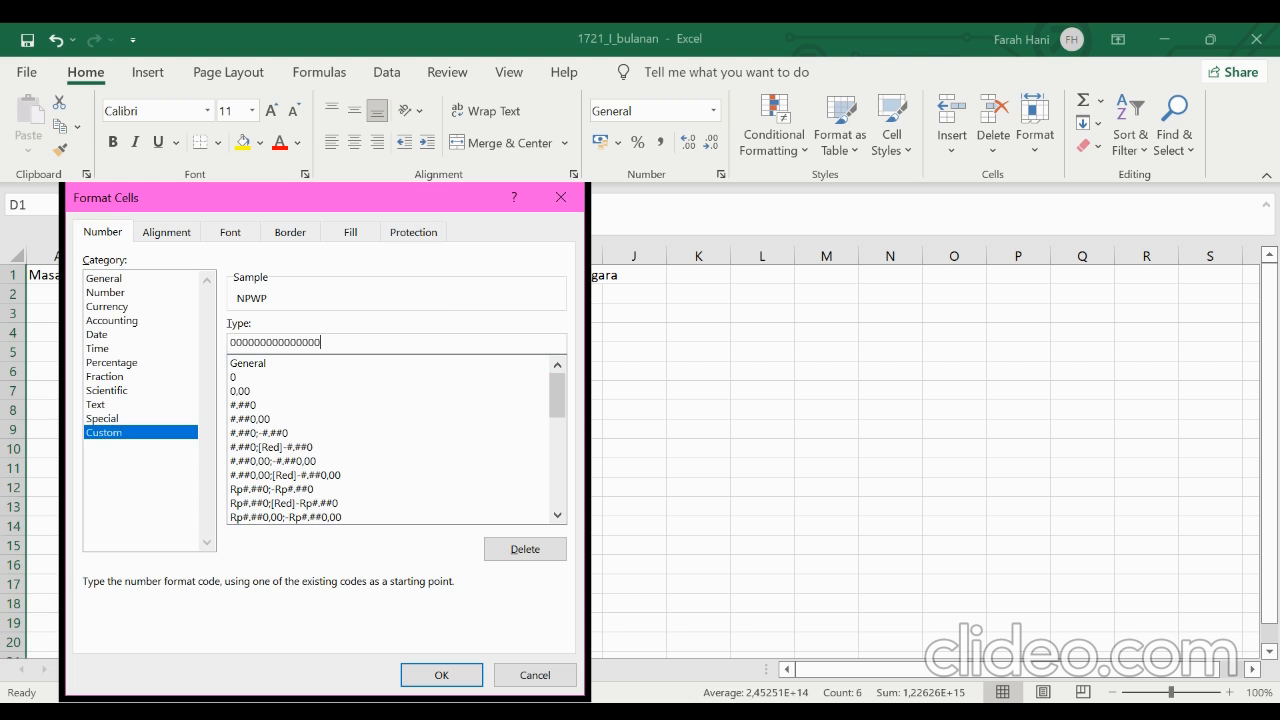
{"action": "left_click", "coordinate": [590, 712]}
{"action": "left_click", "coordinate": [466, 677]}
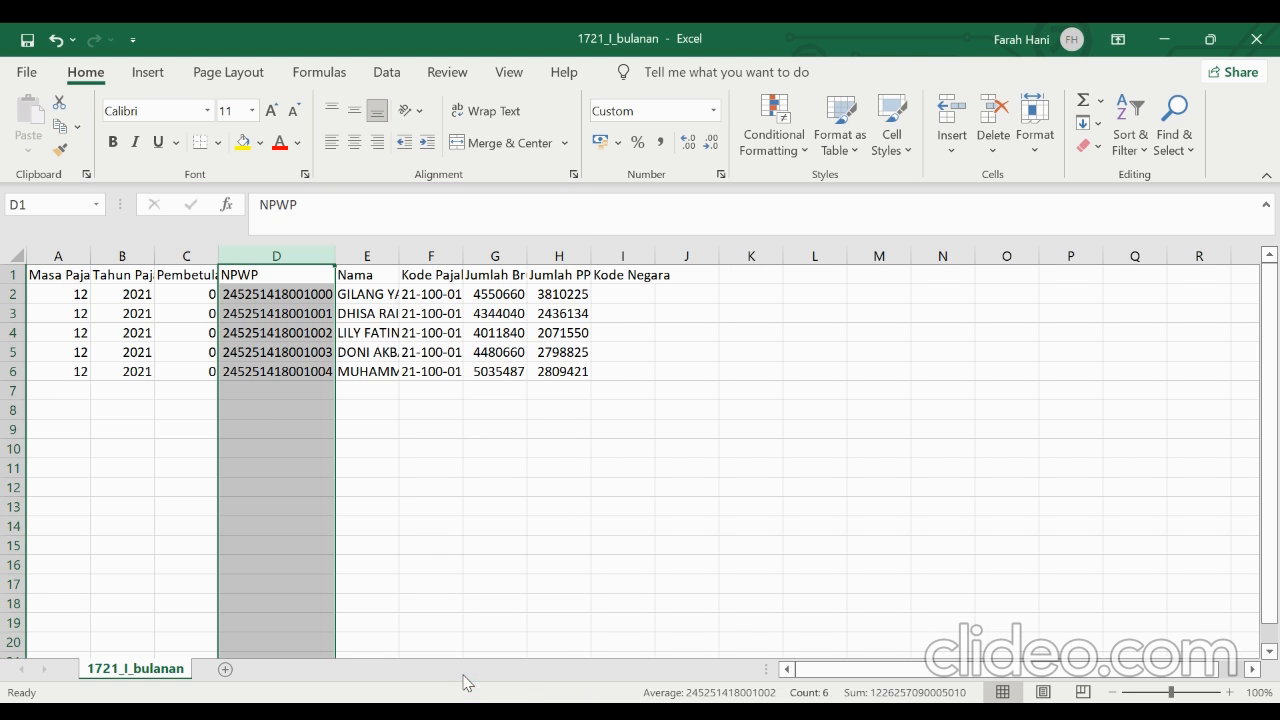
Check the amounts in columns G and H, Jumlah Bruto and Jumlah PPh, and apply the Number format to both columns
{"action": "left_click", "coordinate": [485, 336]}
{"action": "left_click", "coordinate": [559, 294]}
{"action": "left_click", "coordinate": [559, 371]}
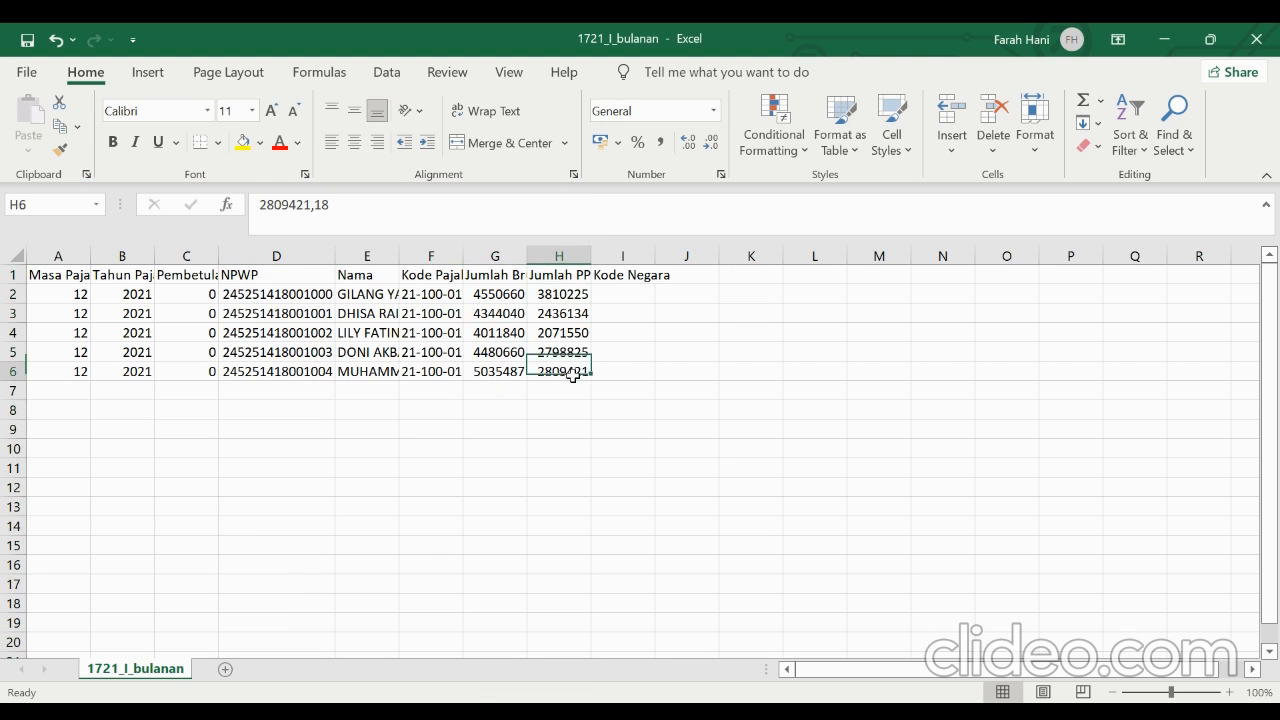
{"action": "left_click", "coordinate": [511, 302]}
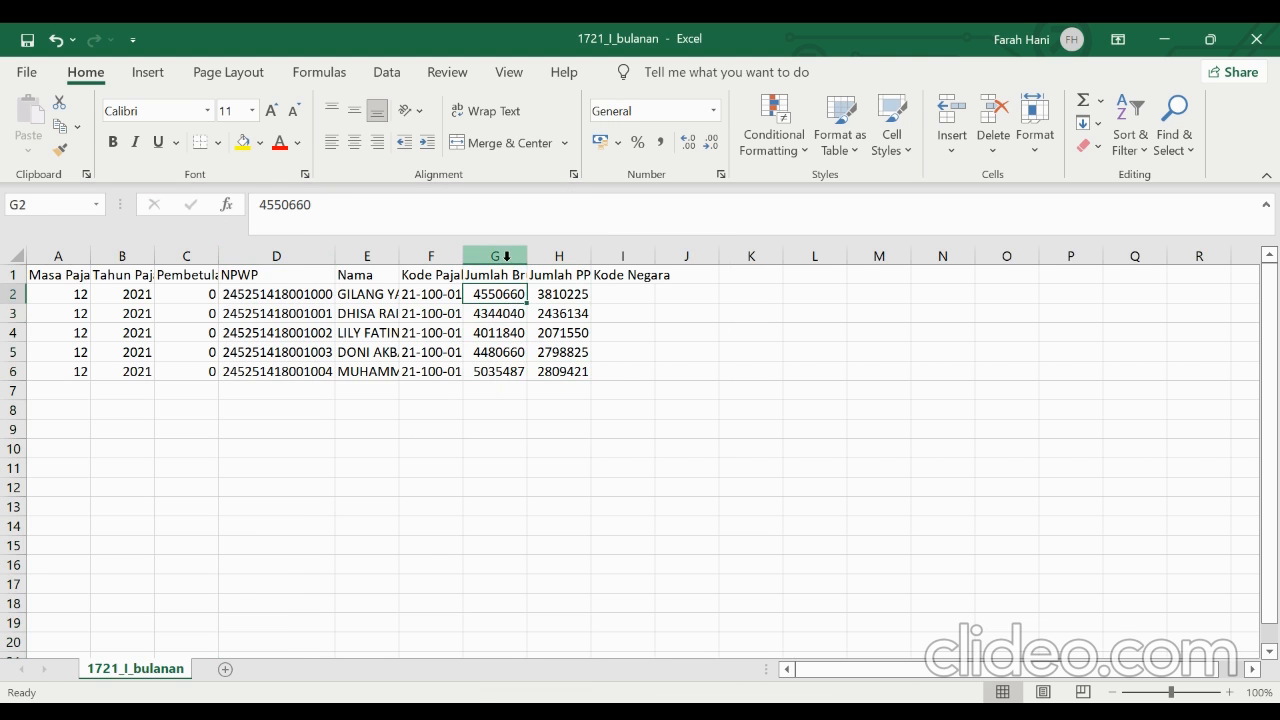
{"action": "left_click_drag", "start_coordinate": [507, 256], "coordinate": [546, 258]}
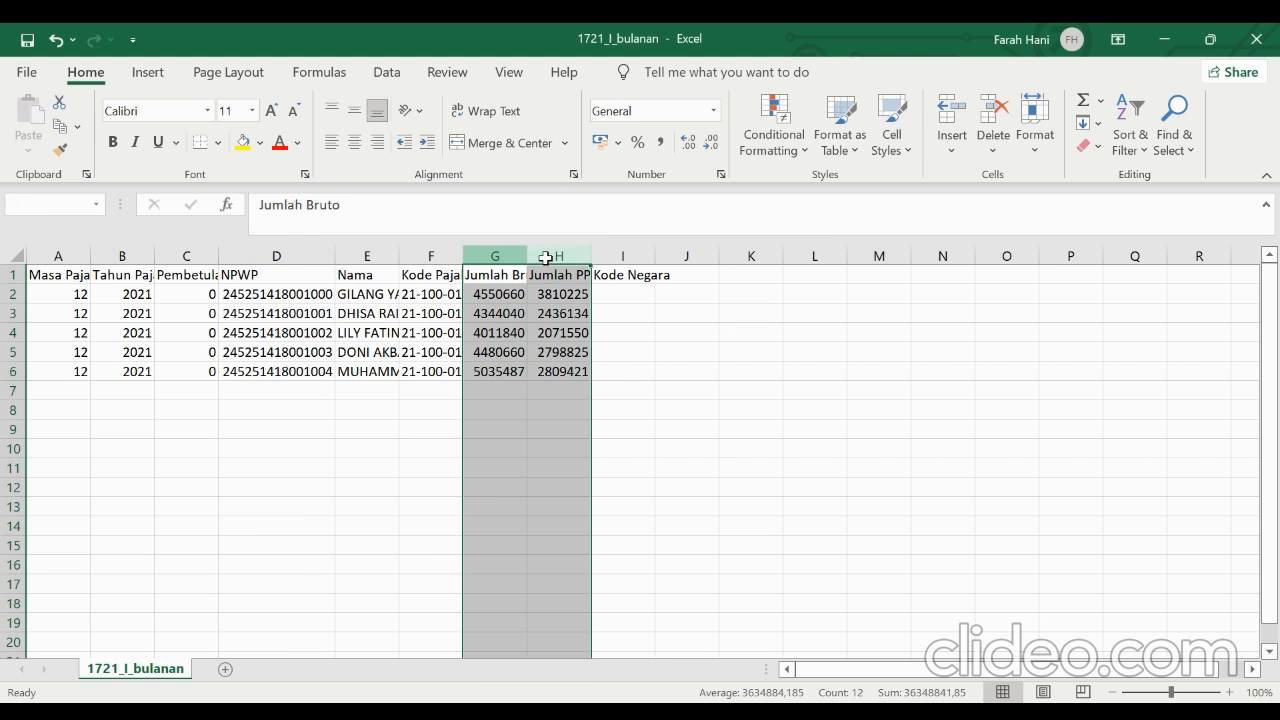
{"action": "left_click", "coordinate": [714, 110]}
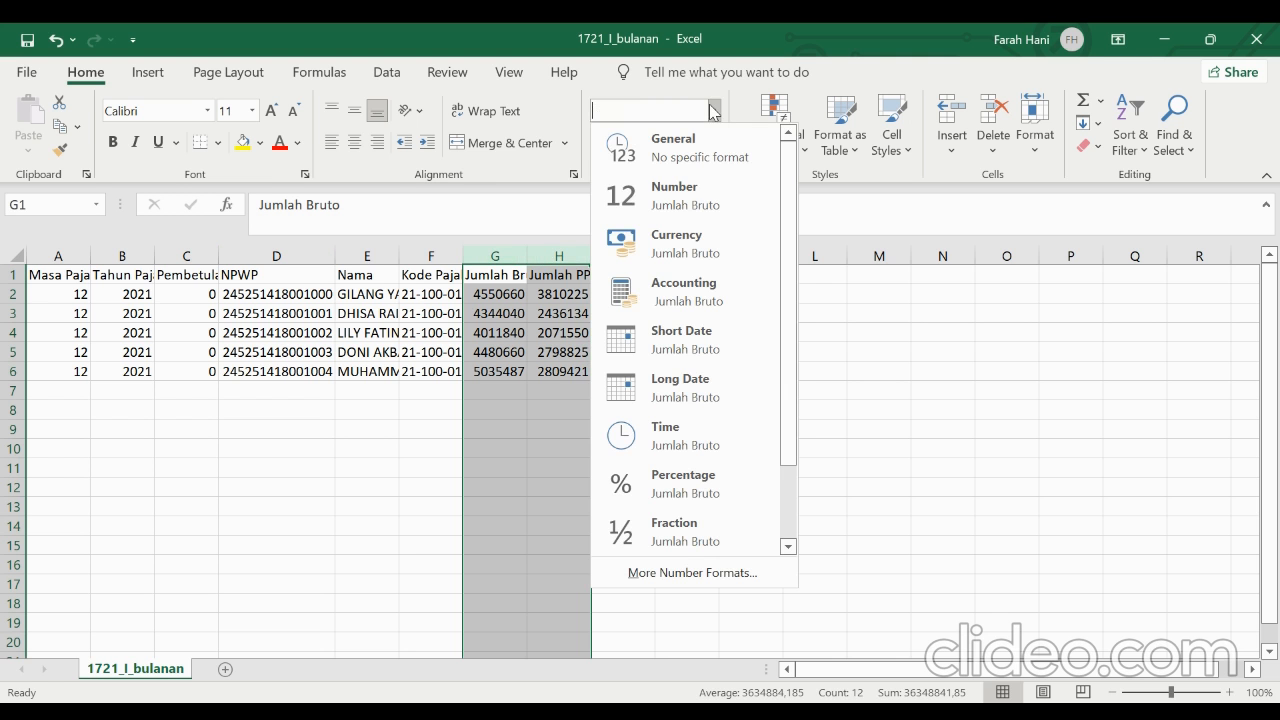
{"action": "left_click", "coordinate": [676, 195]}
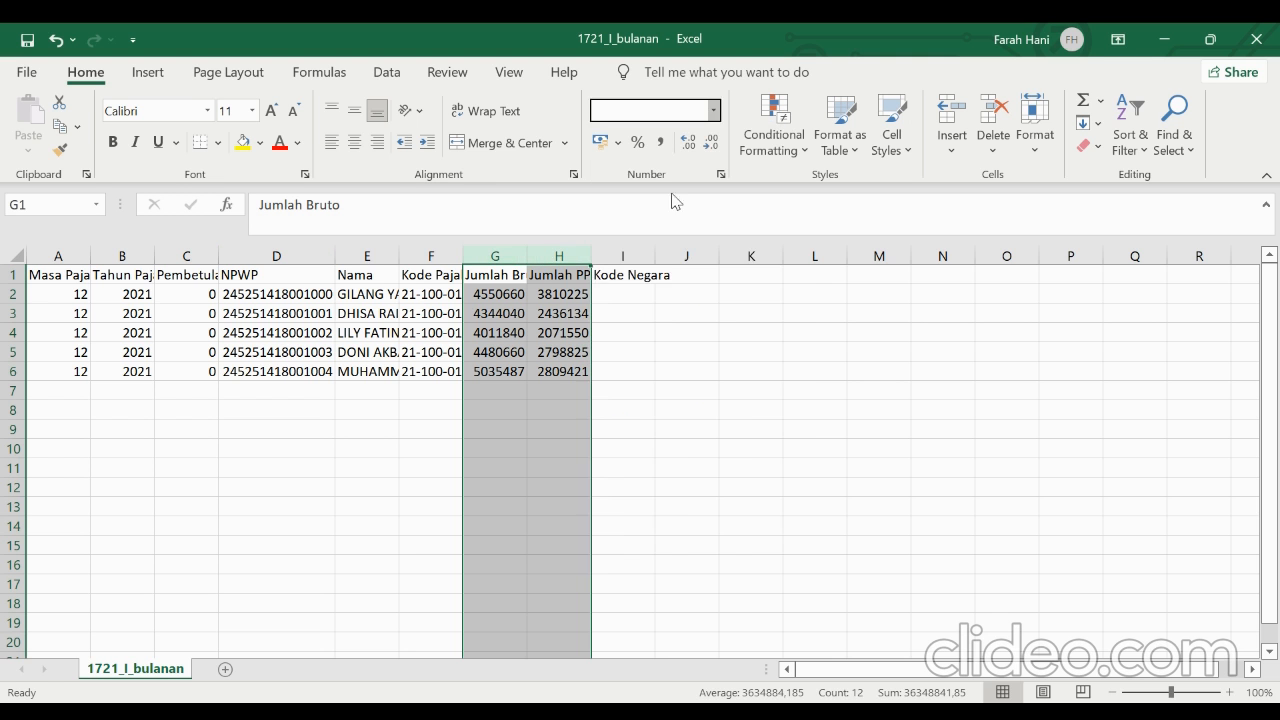
Remove both decimal places from the Jumlah Bruto and Jumlah PPh amounts in columns G and H
{"action": "left_click", "coordinate": [709, 147]}
{"action": "left_click", "coordinate": [709, 147]}
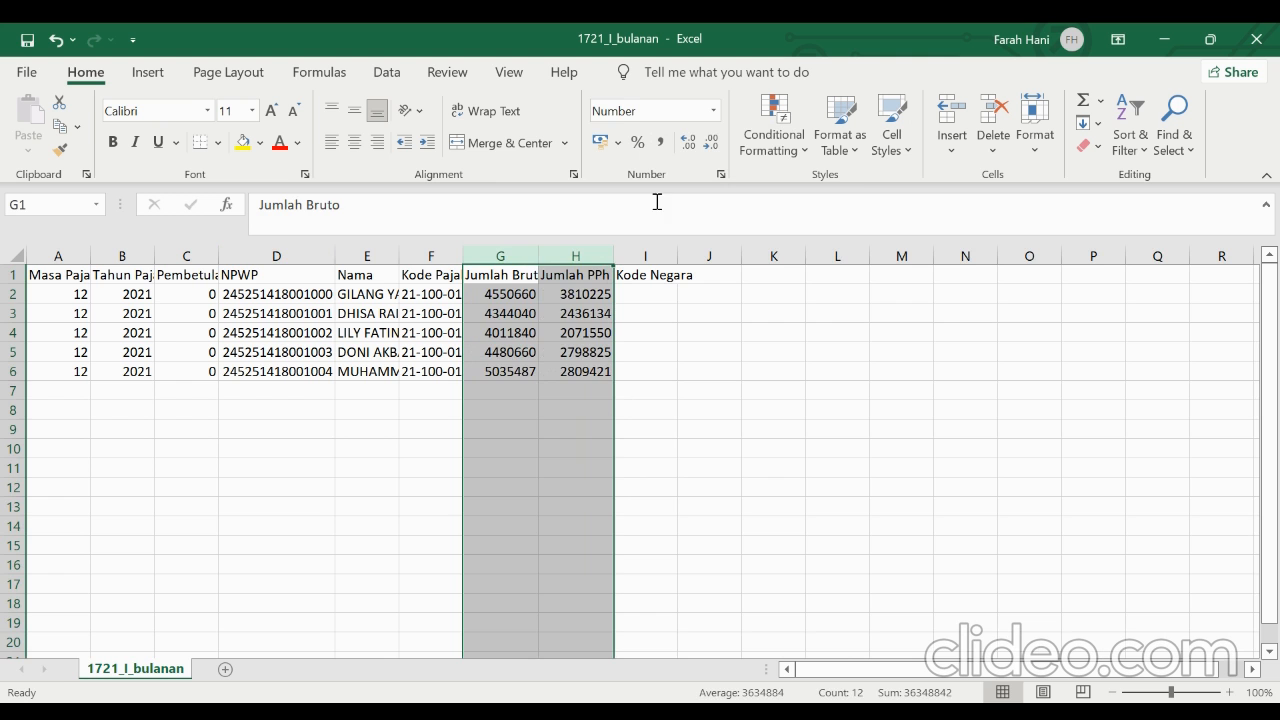
{"action": "left_click", "coordinate": [263, 456]}
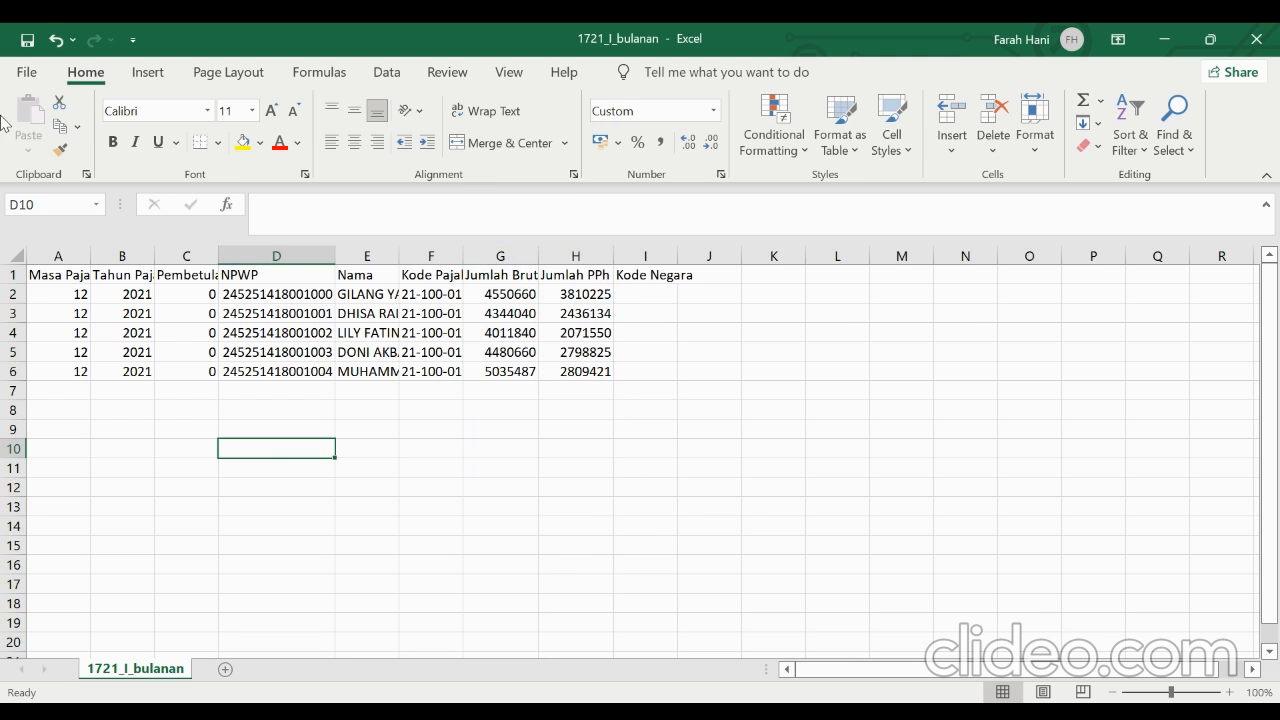
Save the sheet as CSV (Comma delimited) under the name 1721_I_bulanan in D:\PT Farah, replacing the existing file
{"action": "left_click", "coordinate": [20, 38]}
{"action": "left_click", "coordinate": [27, 71]}
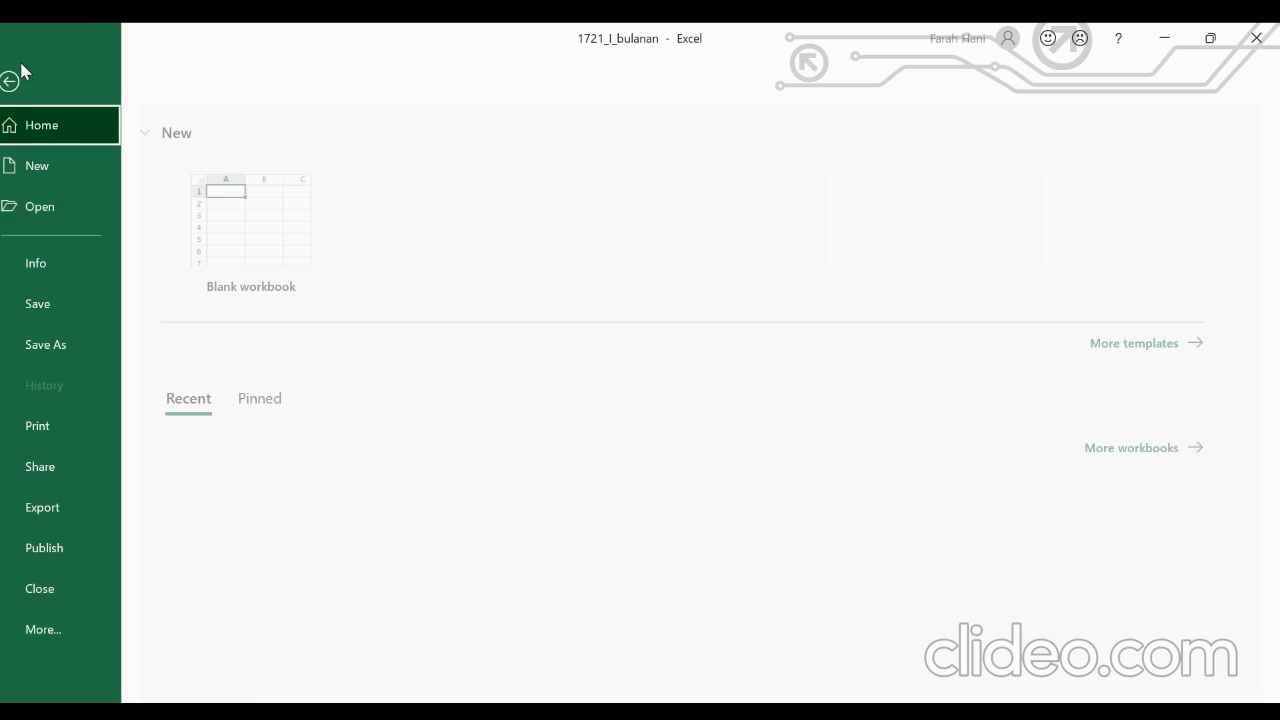
{"action": "left_click", "coordinate": [80, 332]}
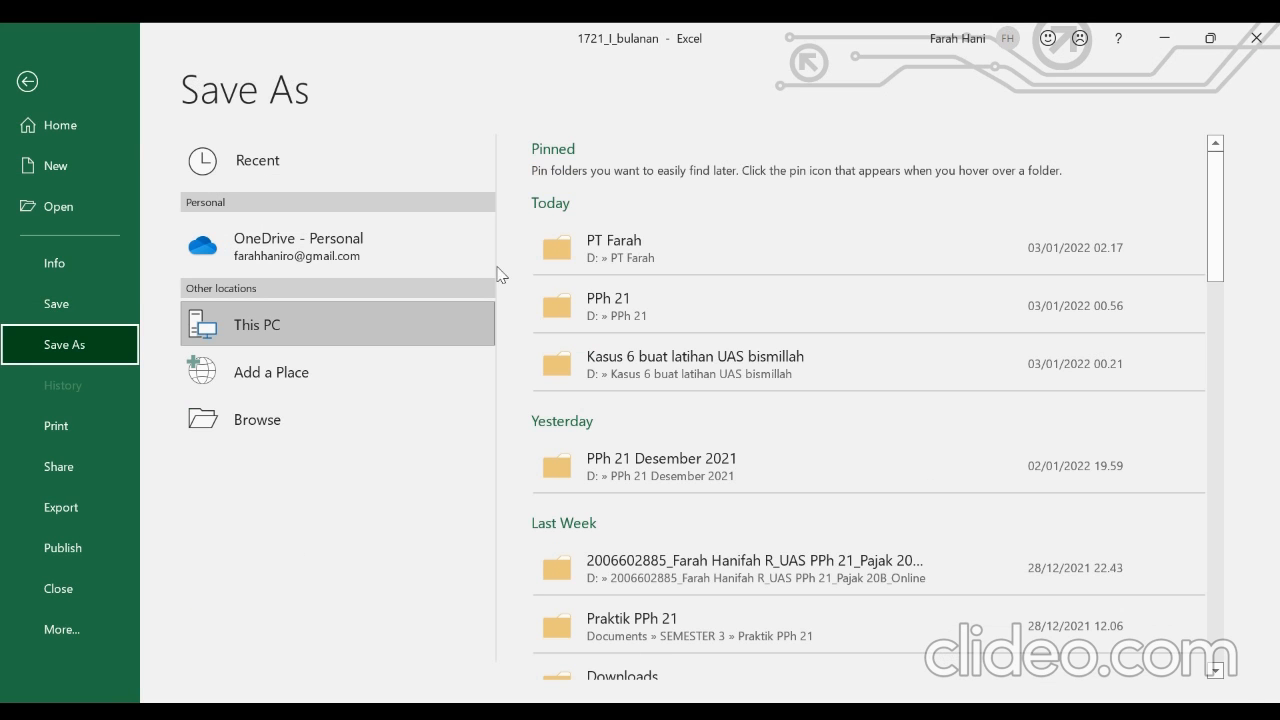
{"action": "left_click", "coordinate": [594, 254]}
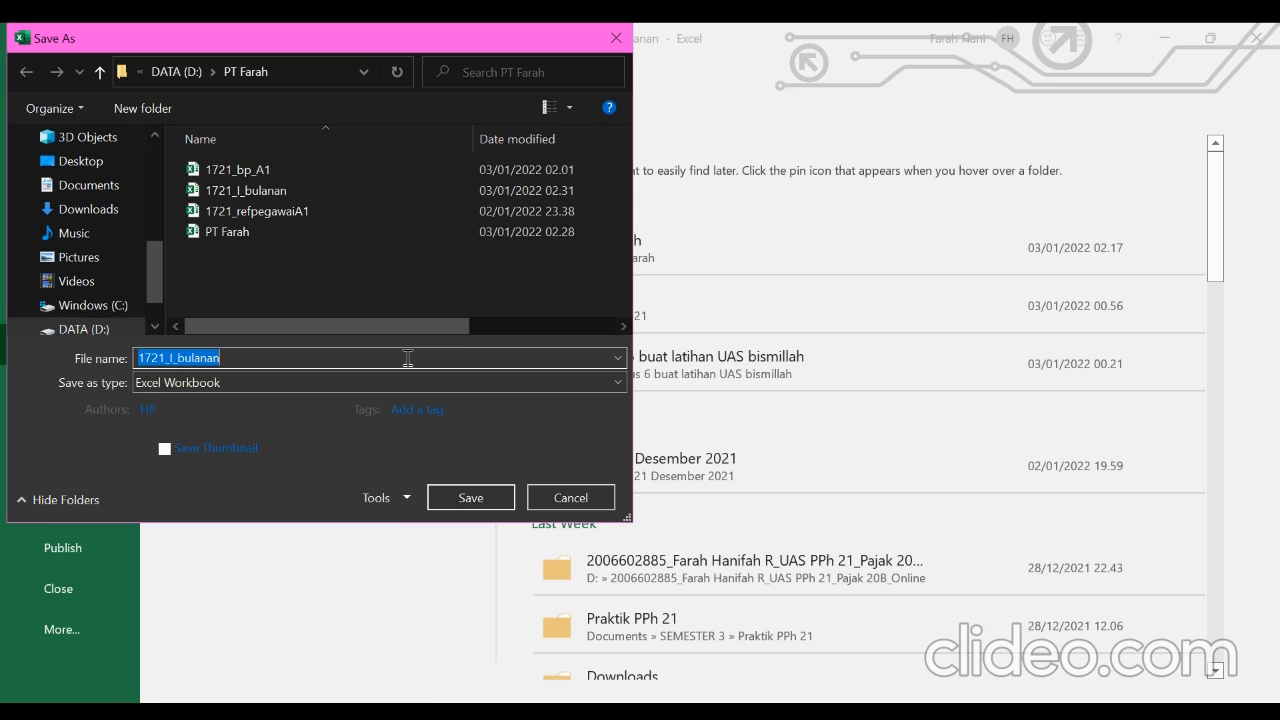
{"action": "key", "text": "Tab"}
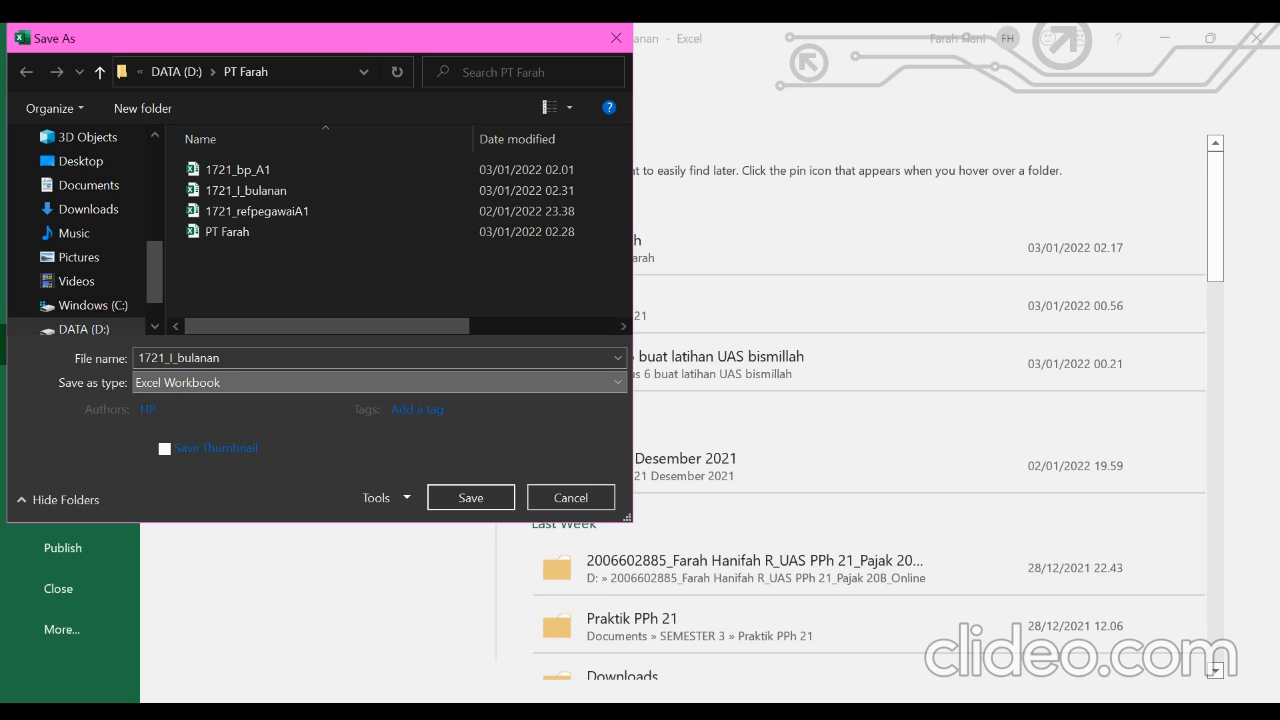
{"action": "left_click", "coordinate": [283, 284]}
{"action": "left_click", "coordinate": [446, 464]}
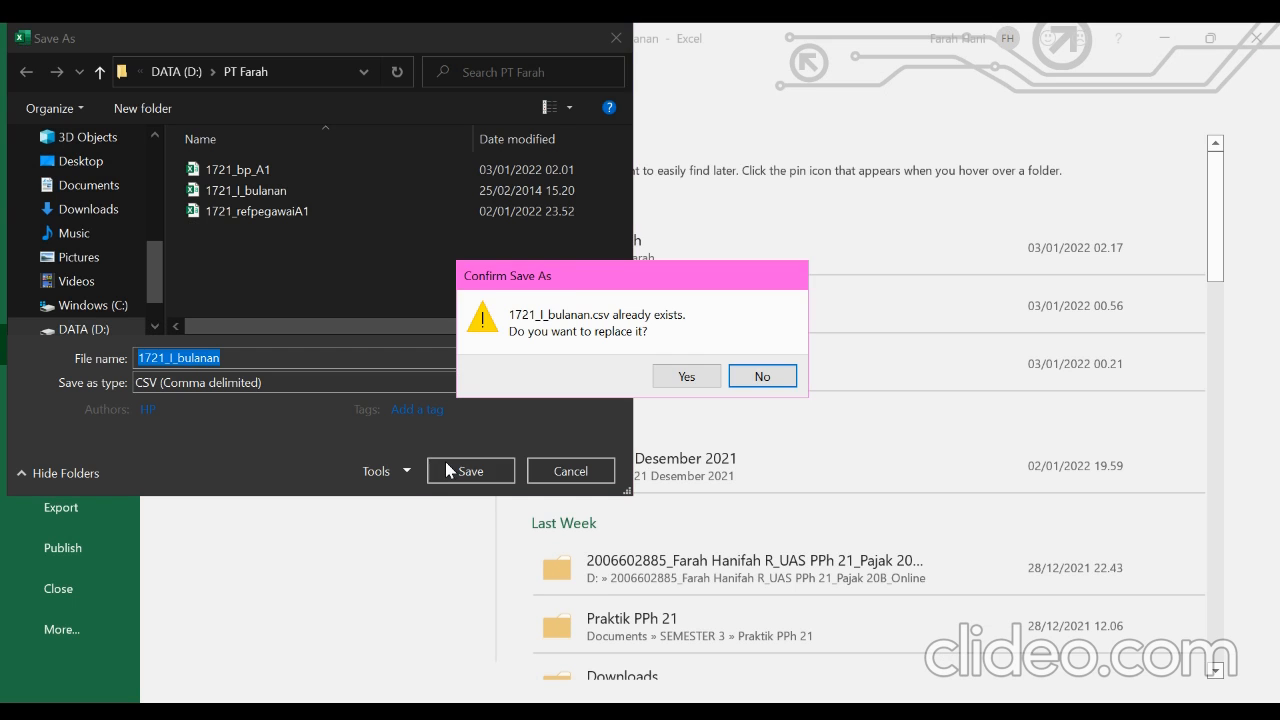
{"action": "left_click", "coordinate": [668, 380]}
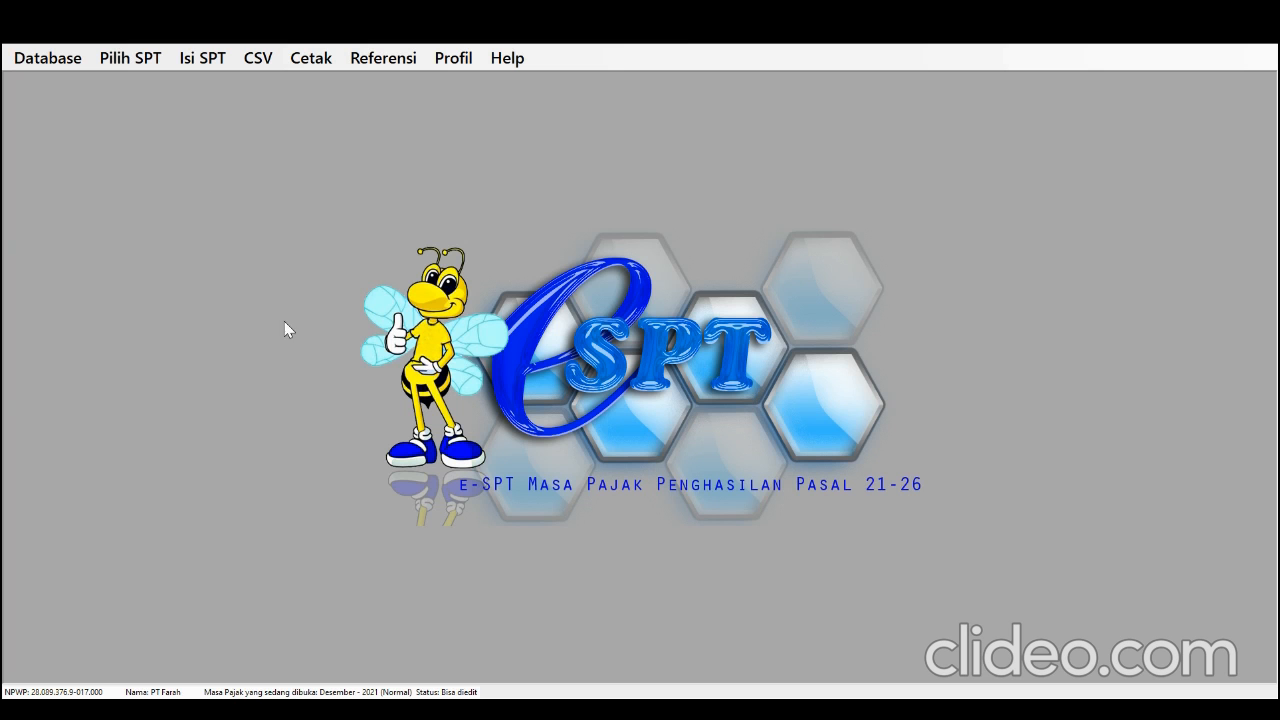
Switch to e-SPT PPh 21-26 and load 1721_I_bulanan.csv from D:\PT Farah into the monthly Pemotongan Pajak import
{"action": "left_click", "coordinate": [252, 60]}
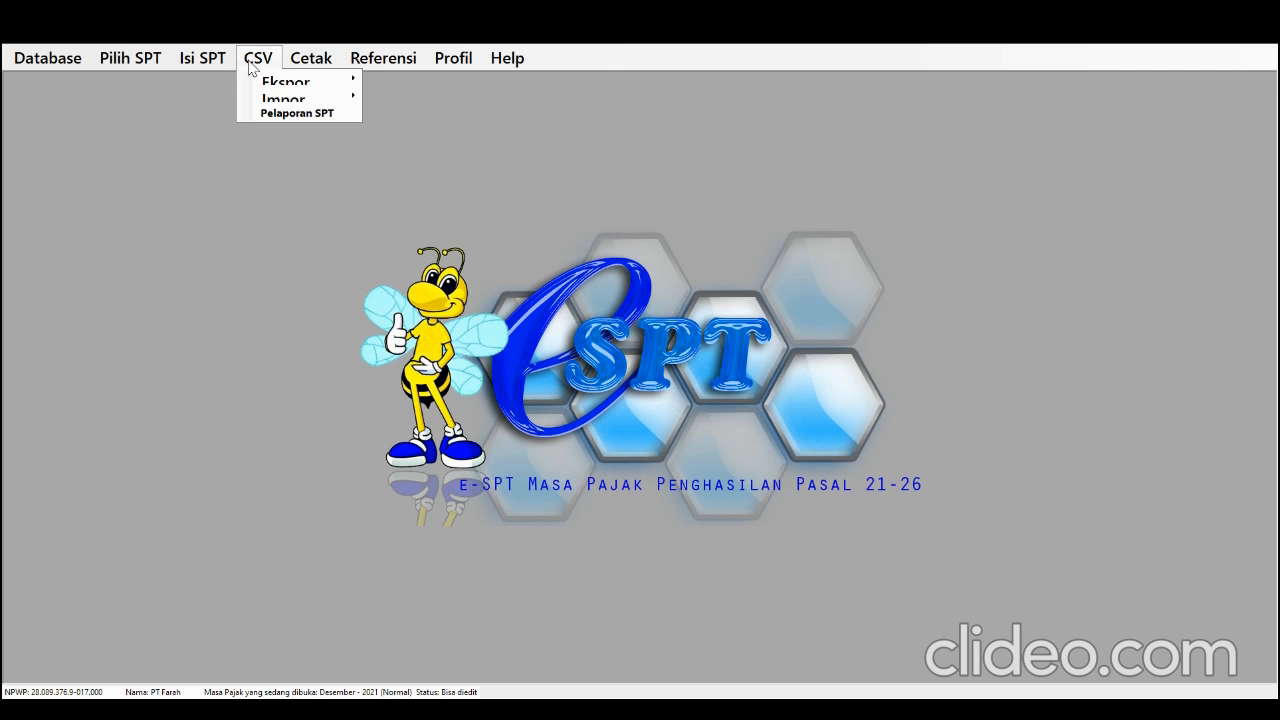
{"action": "mouse_move", "coordinate": [286, 98]}
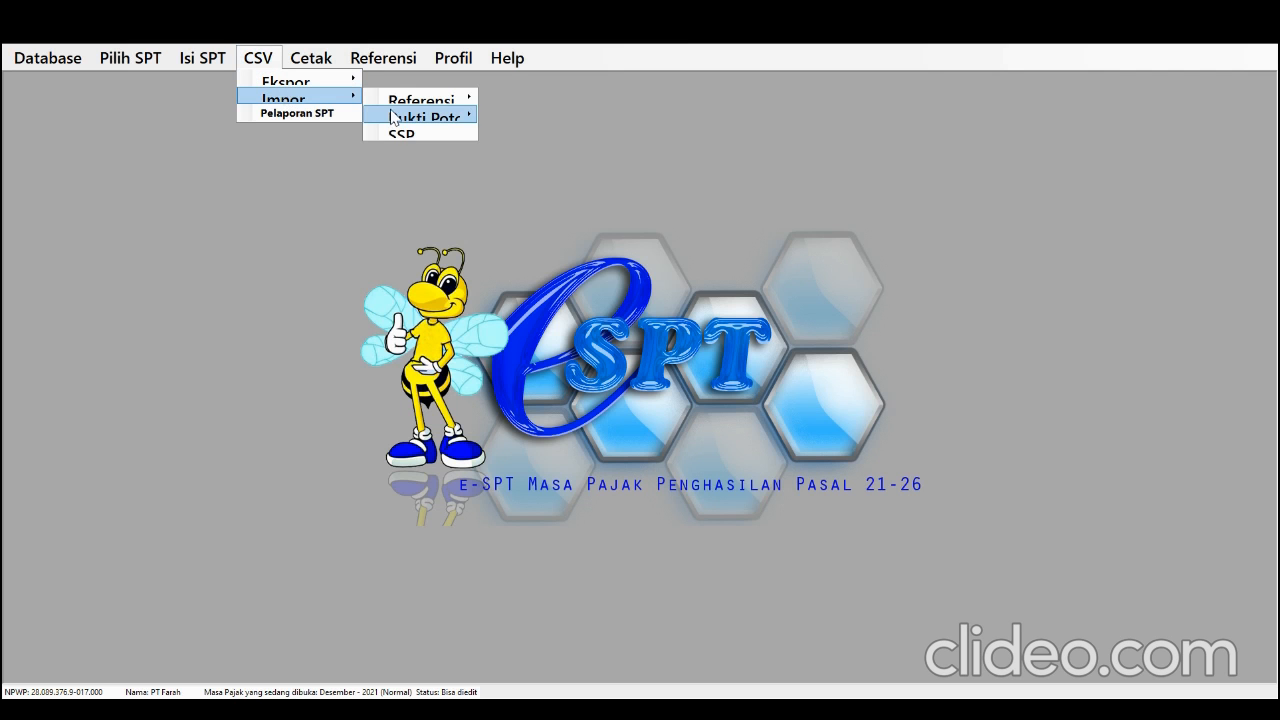
{"action": "mouse_move", "coordinate": [398, 122]}
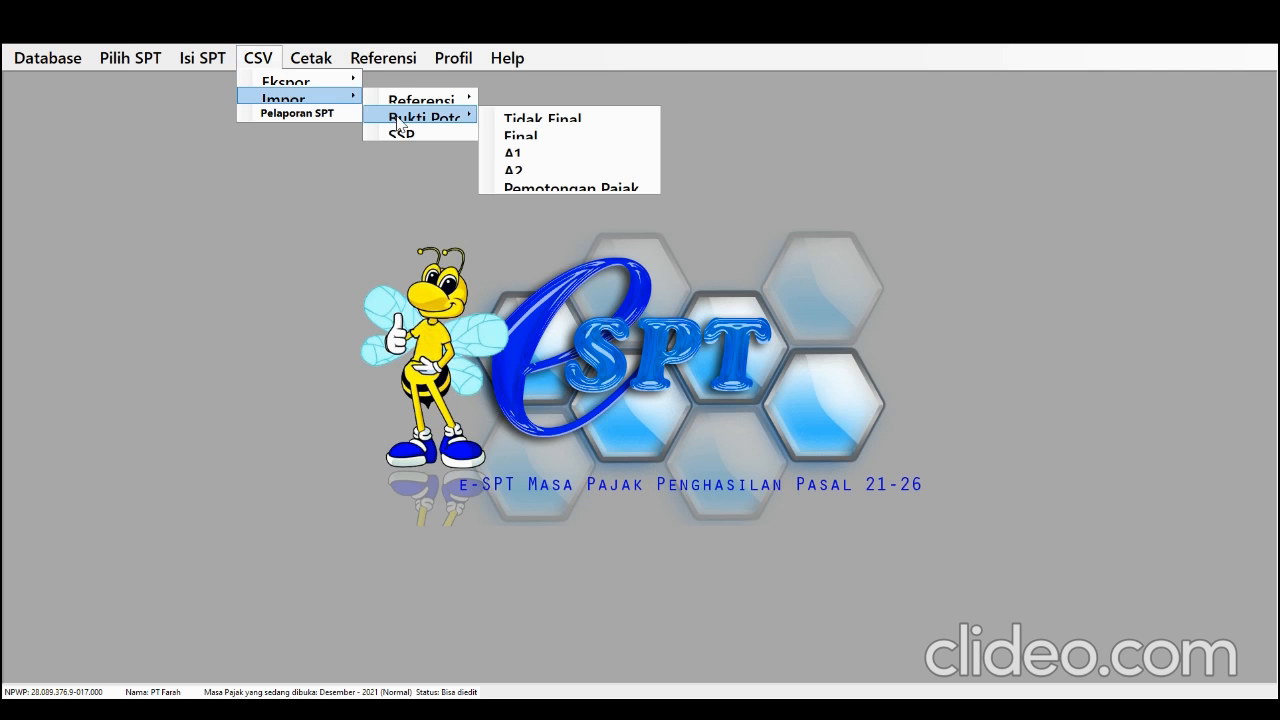
{"action": "left_click", "coordinate": [532, 187]}
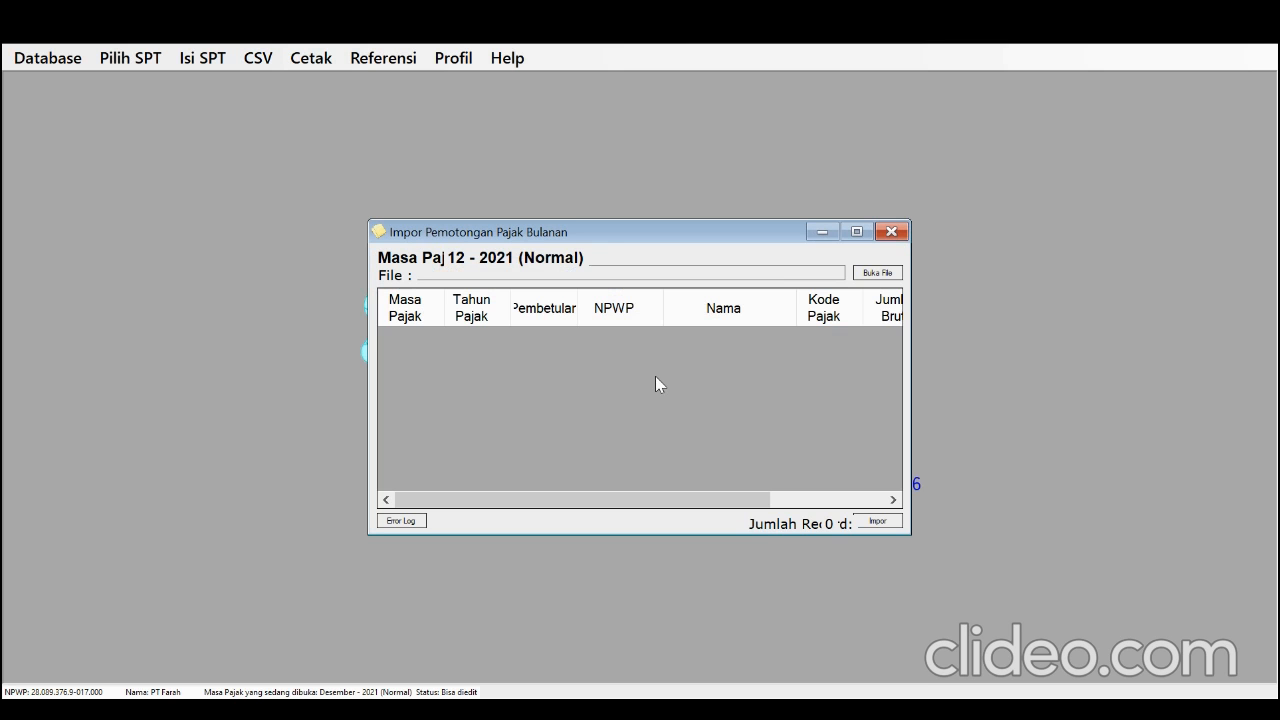
{"action": "left_click", "coordinate": [861, 274]}
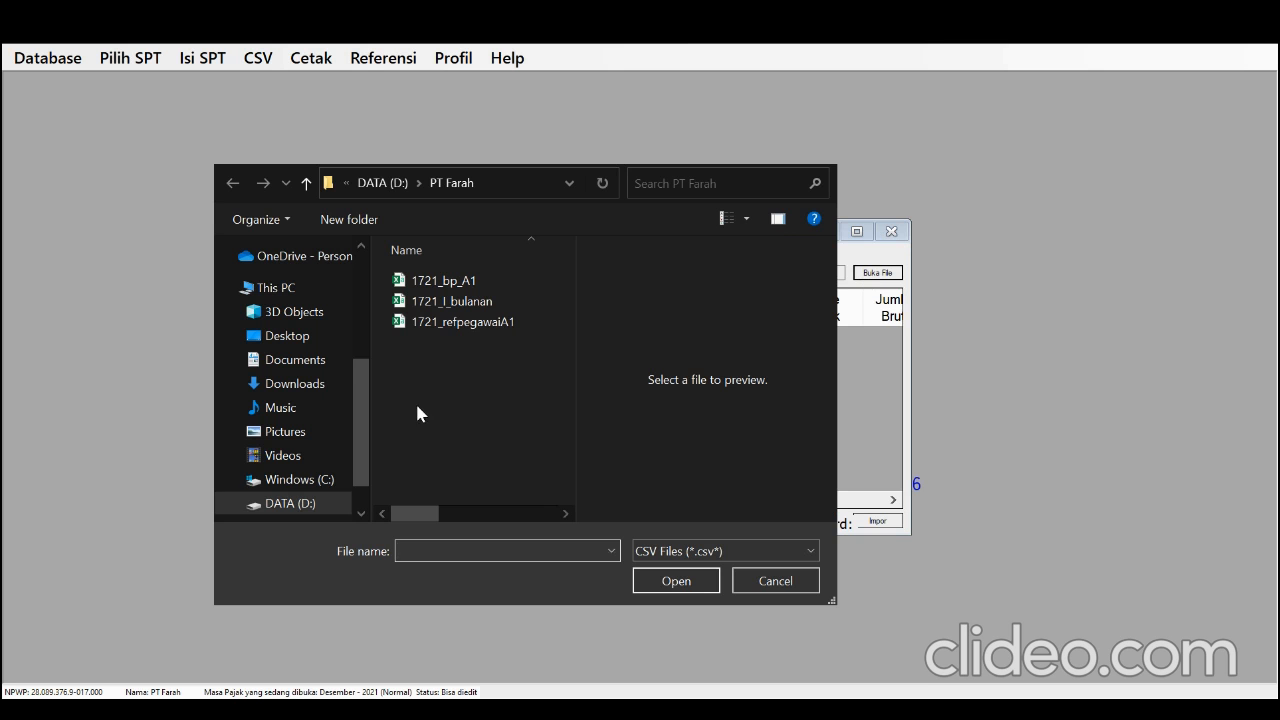
{"action": "left_click", "coordinate": [324, 502]}
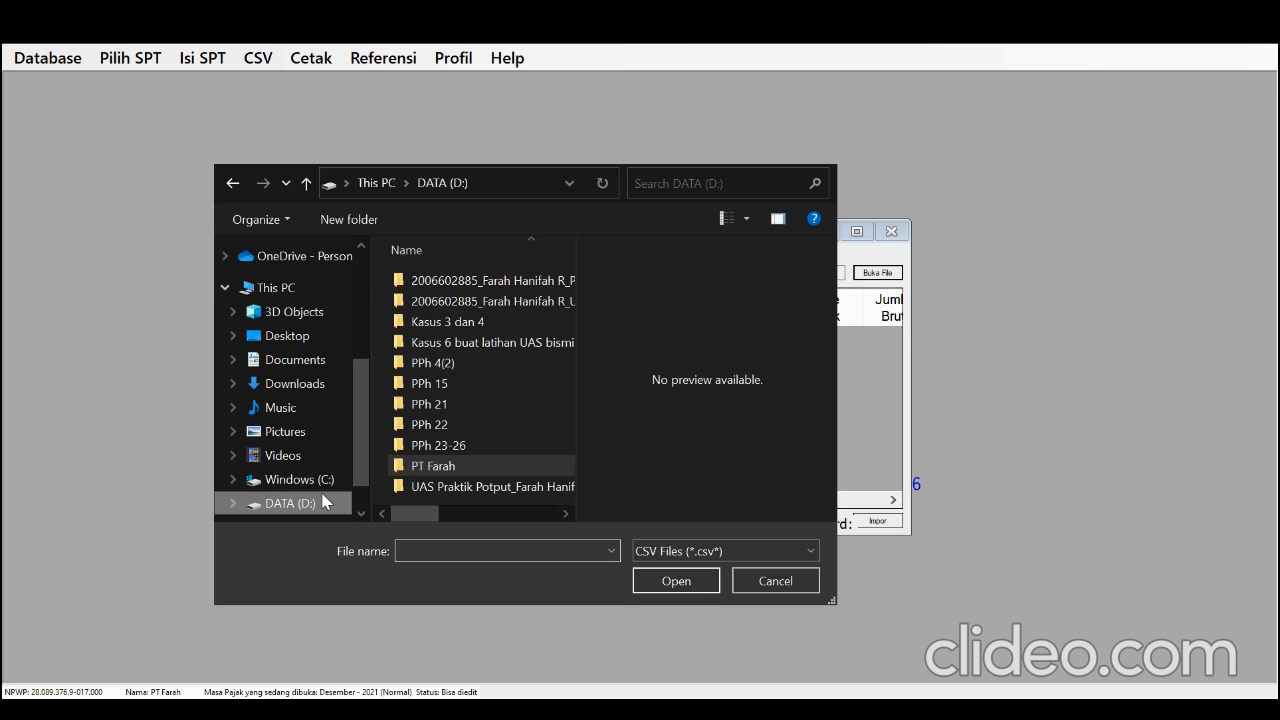
{"action": "double_click", "coordinate": [399, 468]}
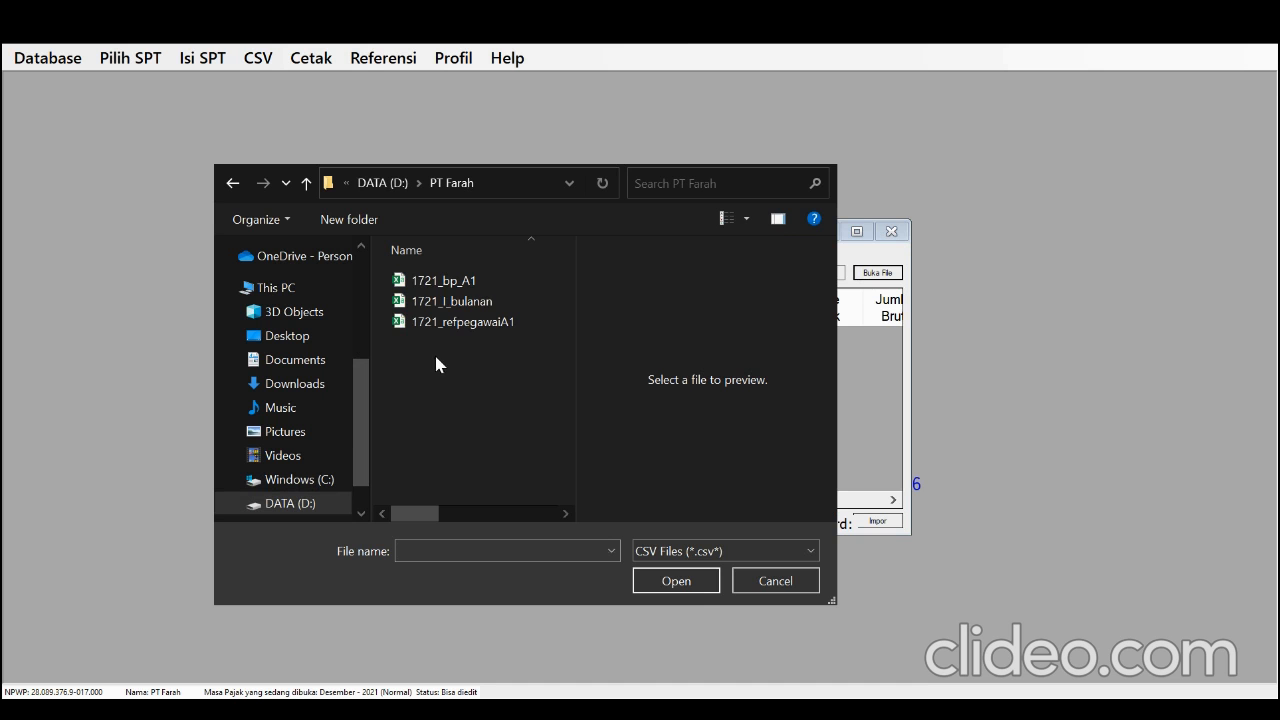
{"action": "double_click", "coordinate": [490, 300]}
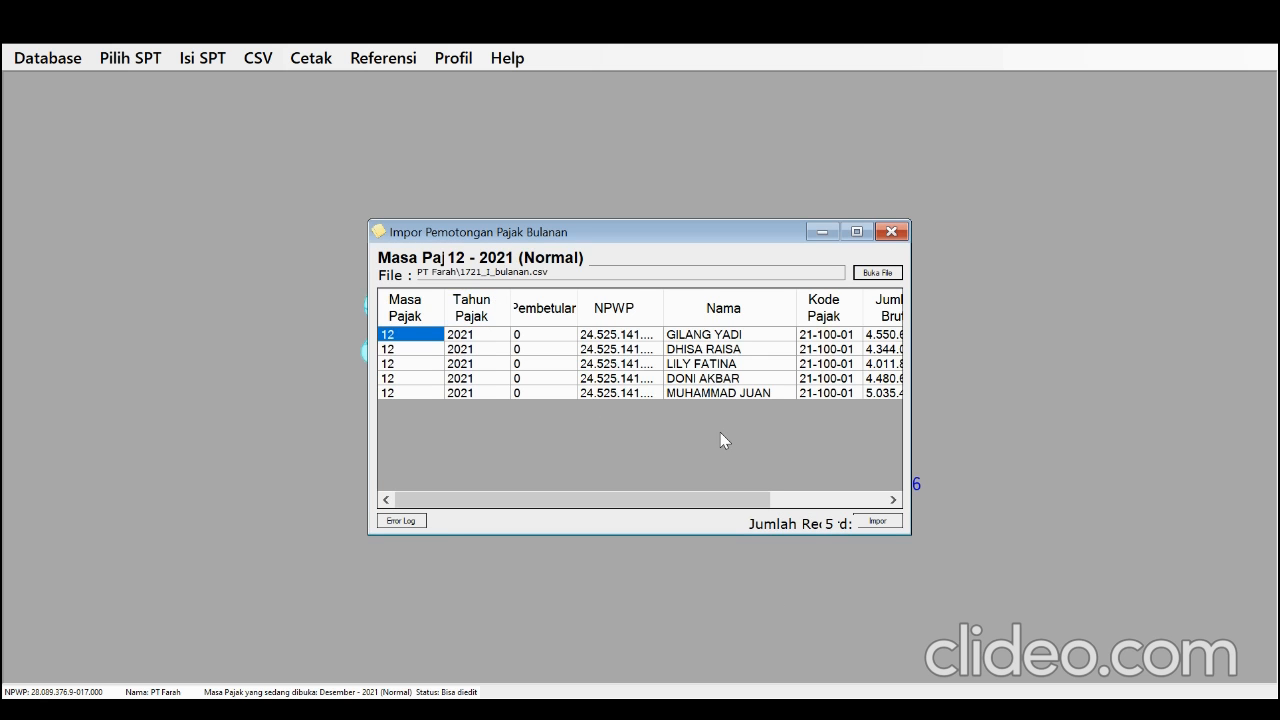
Import the loaded monthly withholding records and close the import form
{"action": "left_click", "coordinate": [861, 524]}
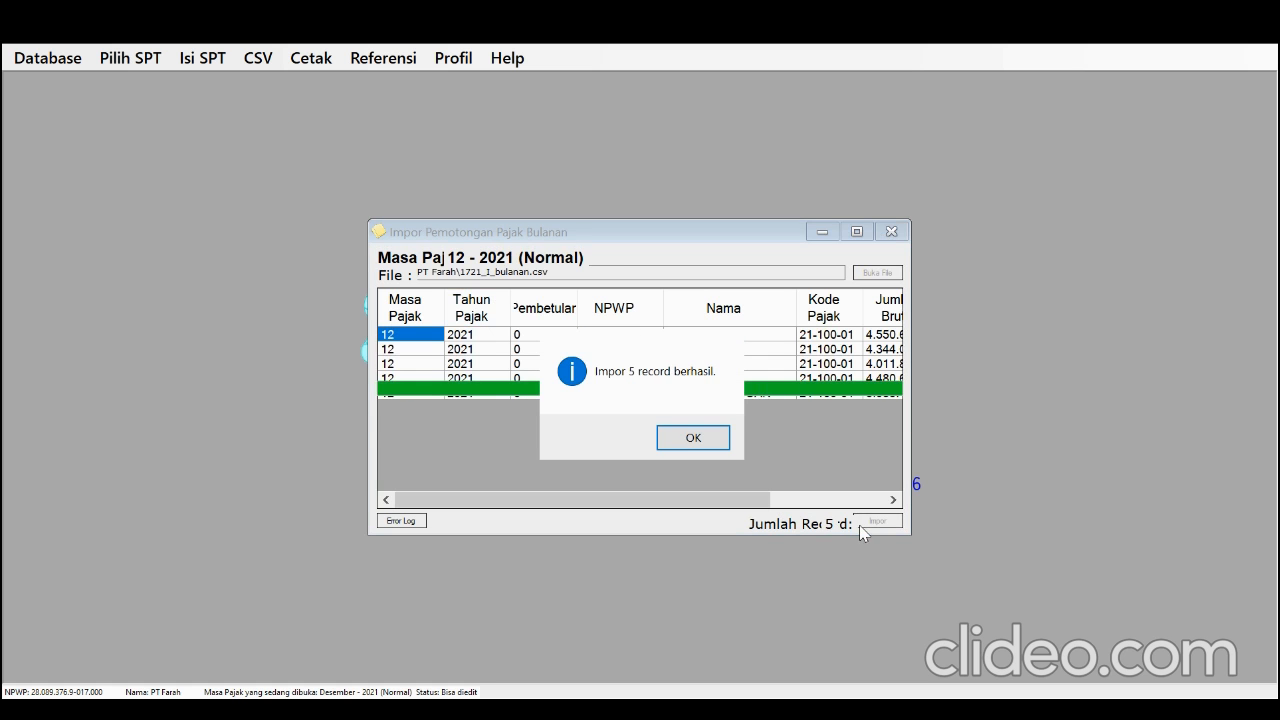
{"action": "left_click", "coordinate": [690, 440]}
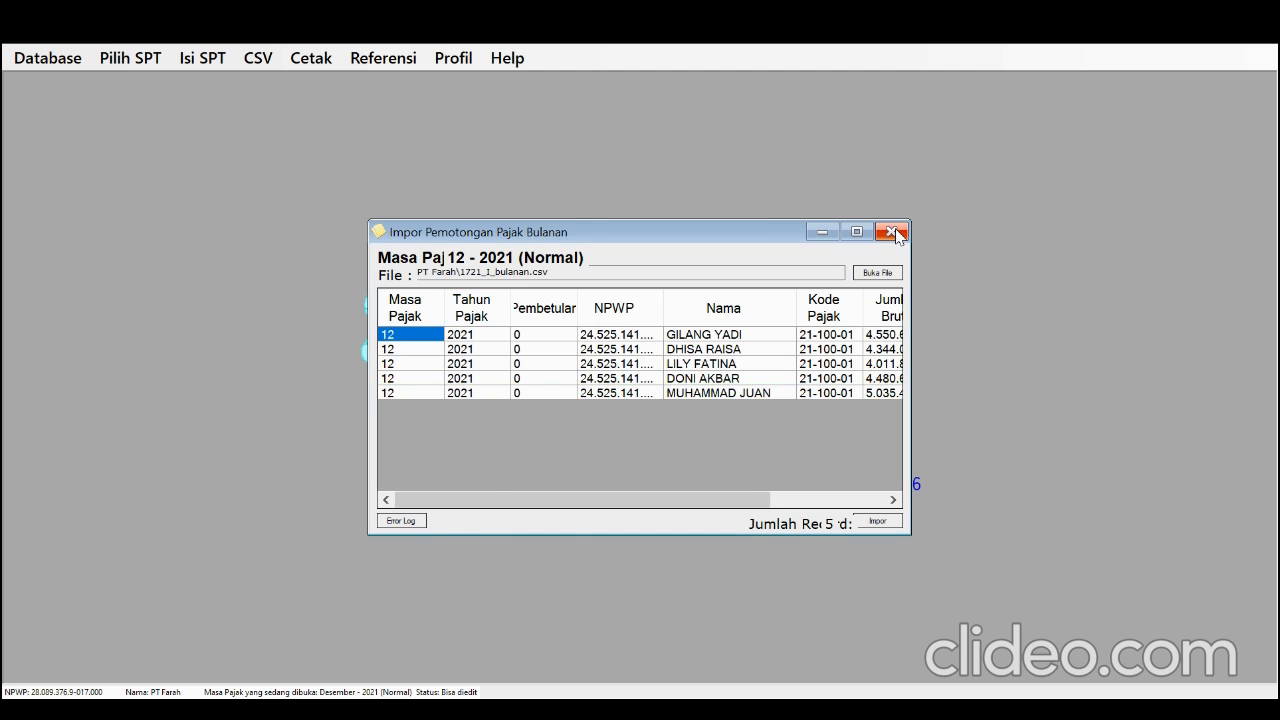
{"action": "left_click", "coordinate": [892, 232]}
Open the Daftar Pemotongan Pajak for one tax period (Satu Masa Pajak), save its section B and close it
{"action": "left_click", "coordinate": [231, 63]}
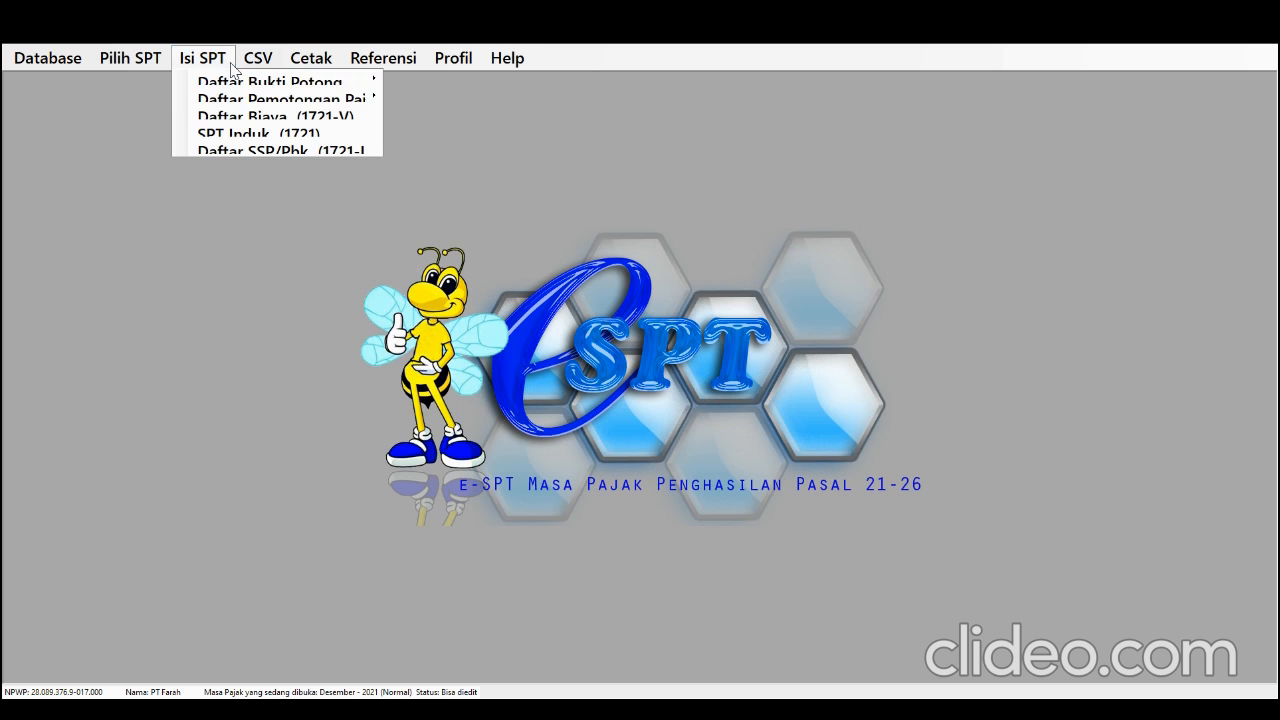
{"action": "mouse_move", "coordinate": [251, 100]}
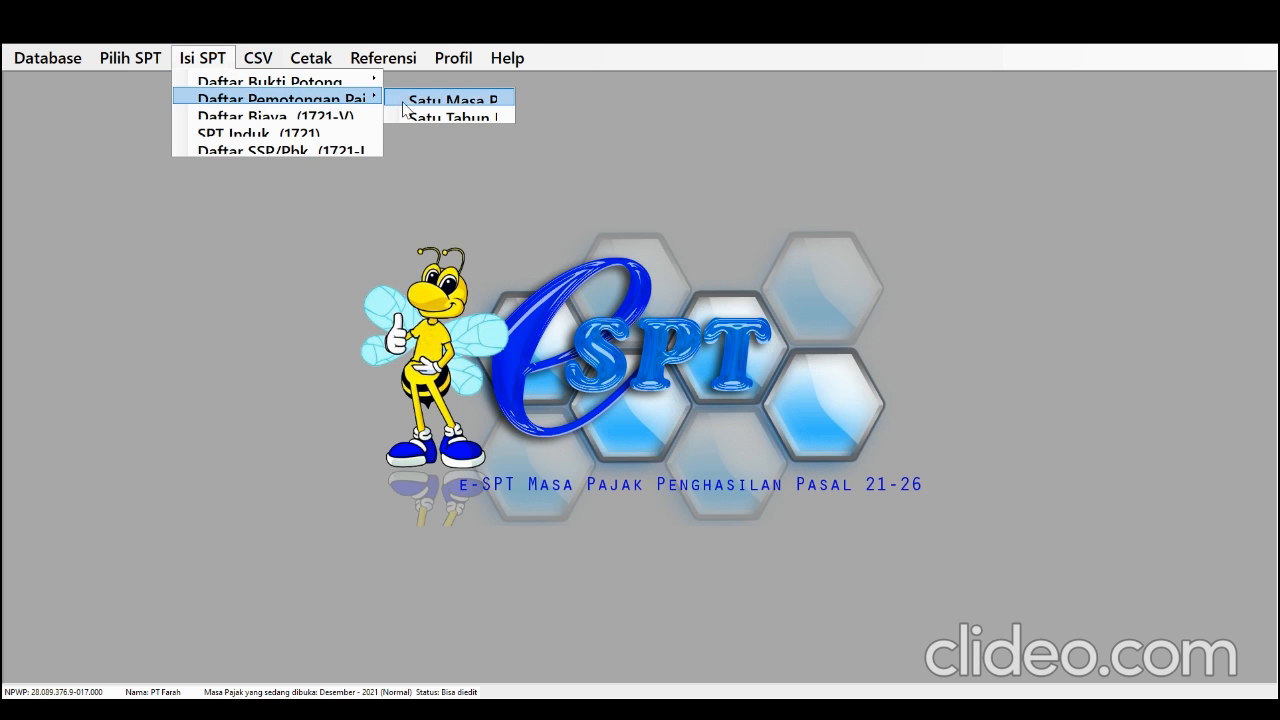
{"action": "left_click", "coordinate": [404, 103]}
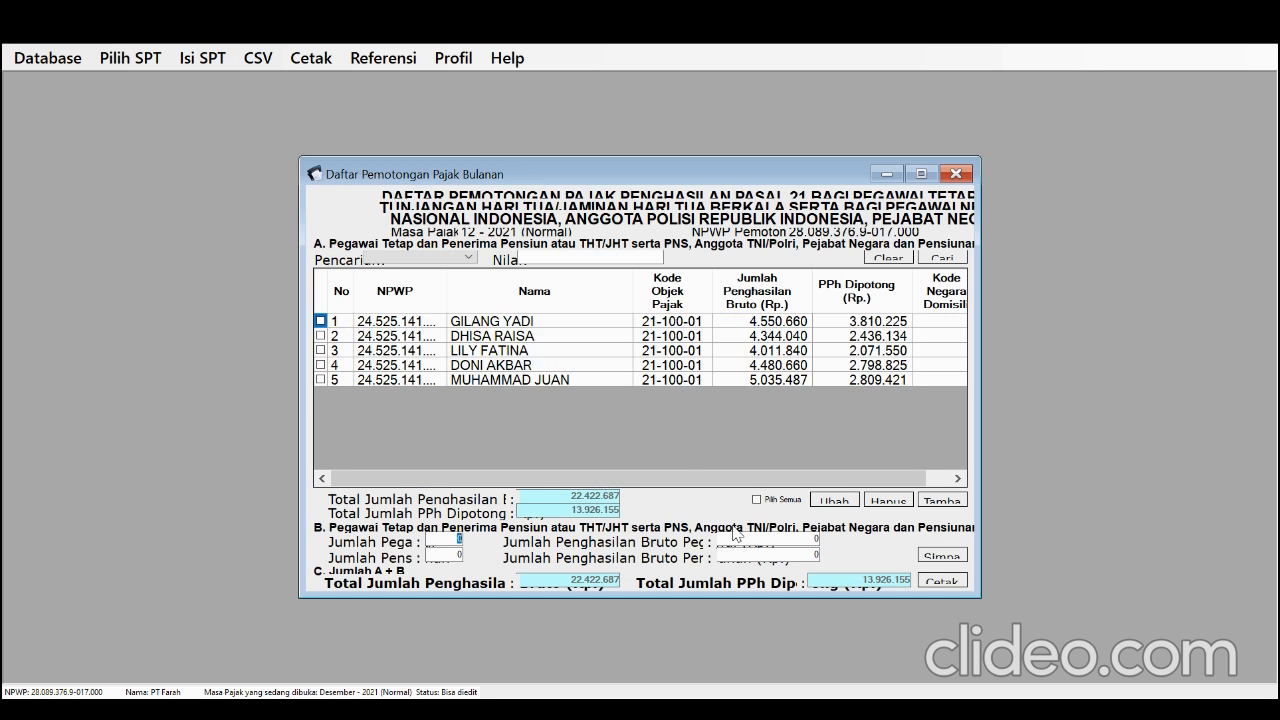
{"action": "left_click", "coordinate": [946, 566]}
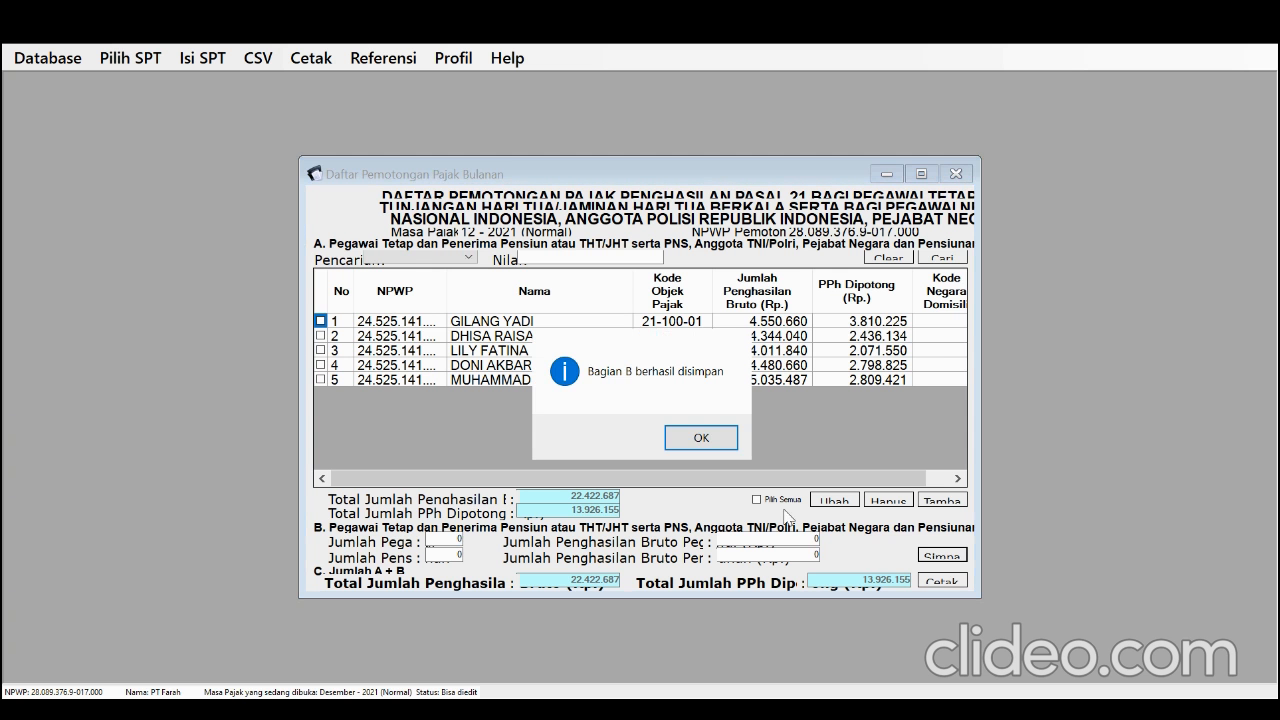
{"action": "left_click", "coordinate": [705, 447]}
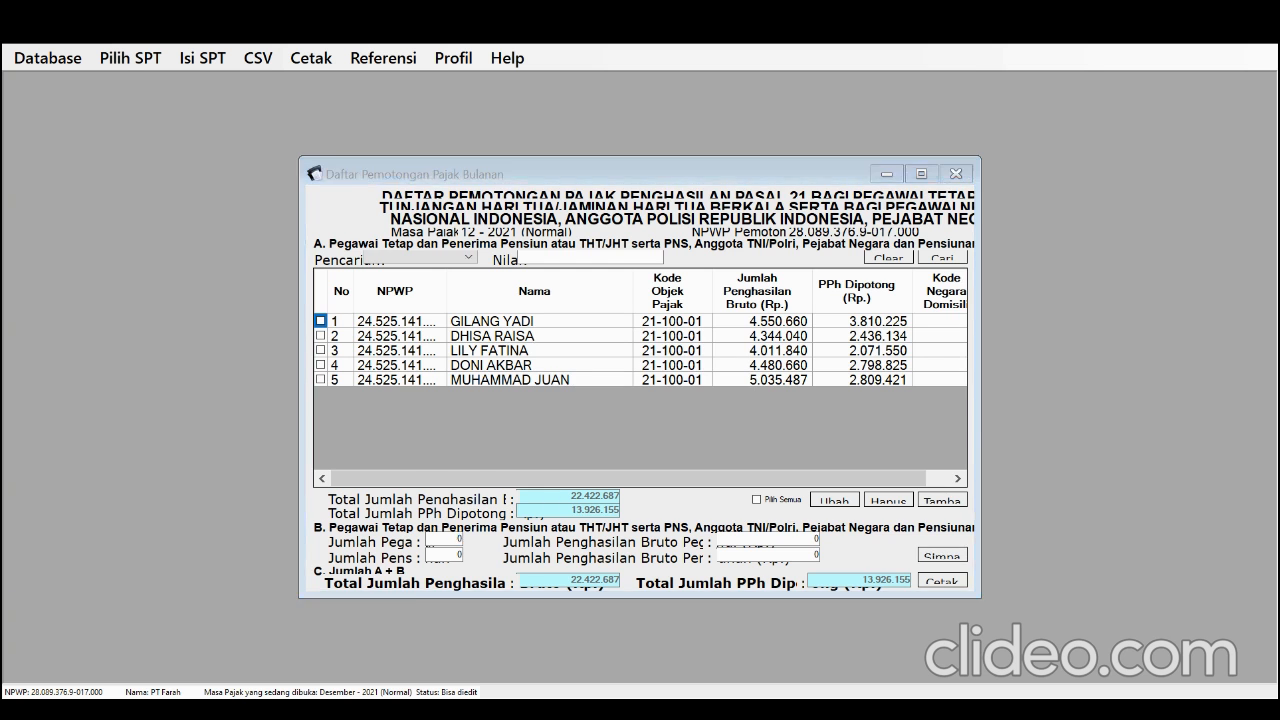
{"action": "left_click", "coordinate": [962, 173]}
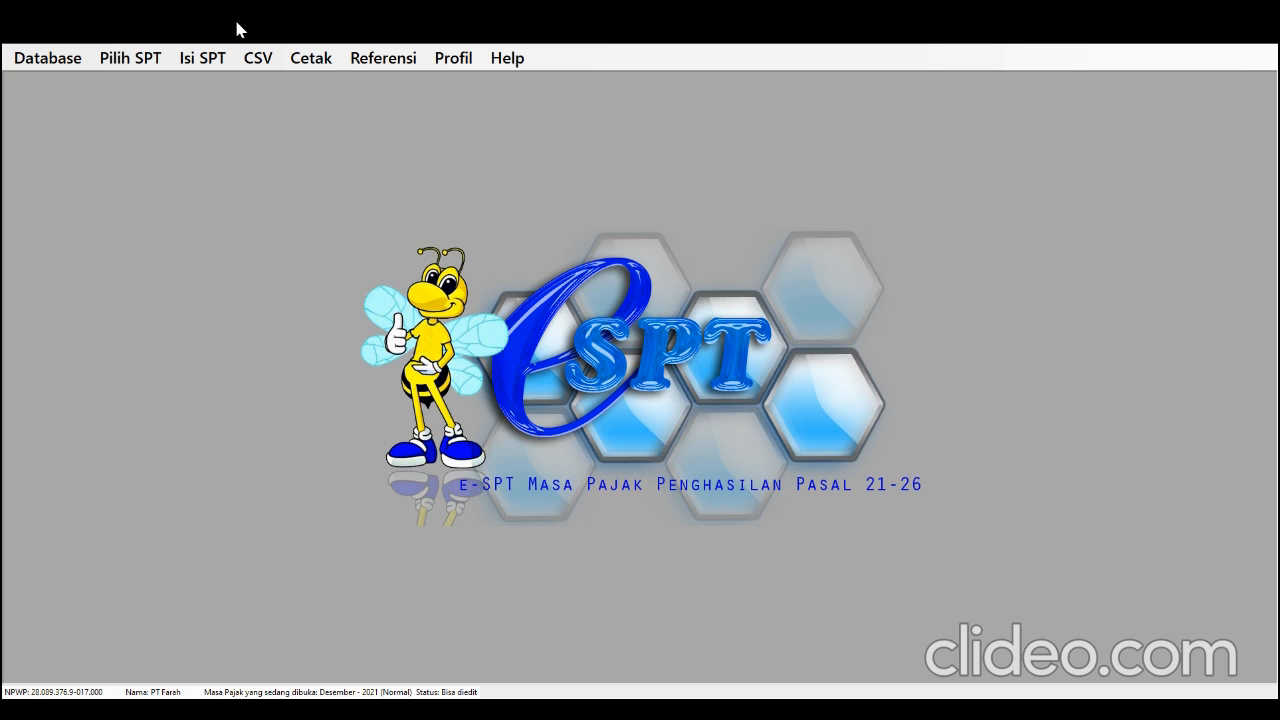
Print the 1721-A1 Bukti Potong slips for all listed employees with the Cetak Langsung option enabled
{"action": "left_click", "coordinate": [312, 60]}
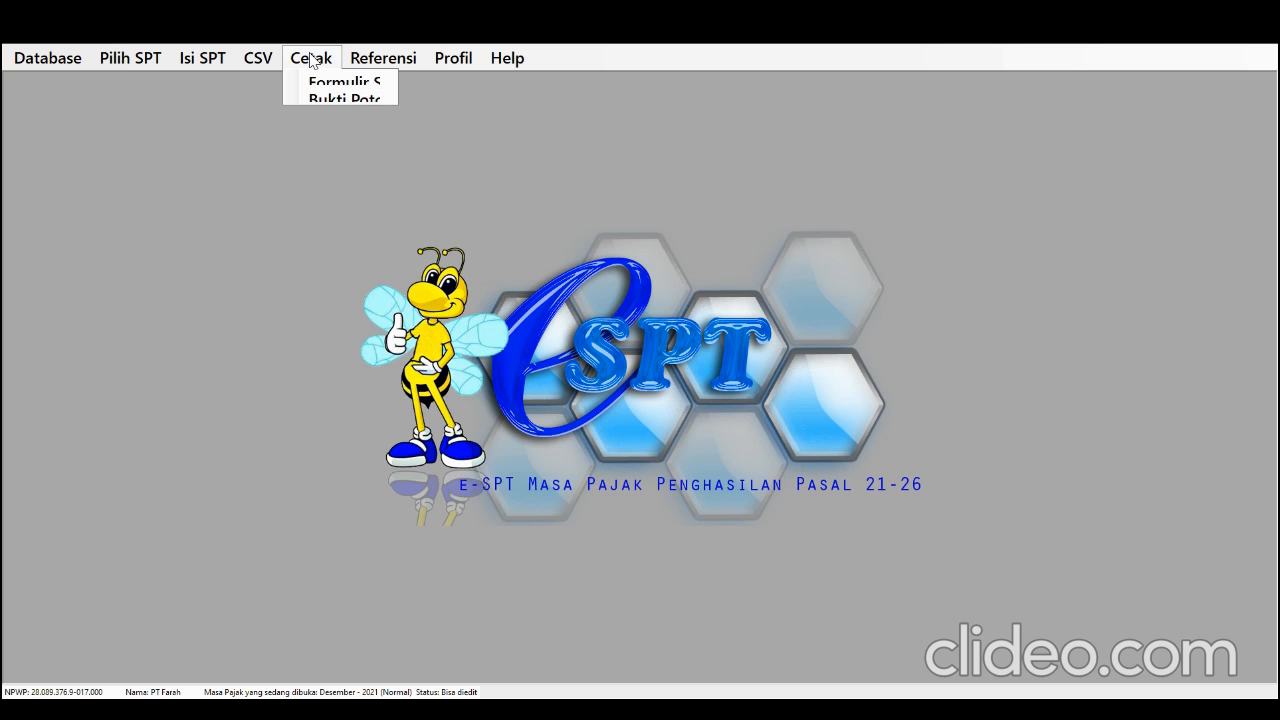
{"action": "left_click", "coordinate": [335, 97]}
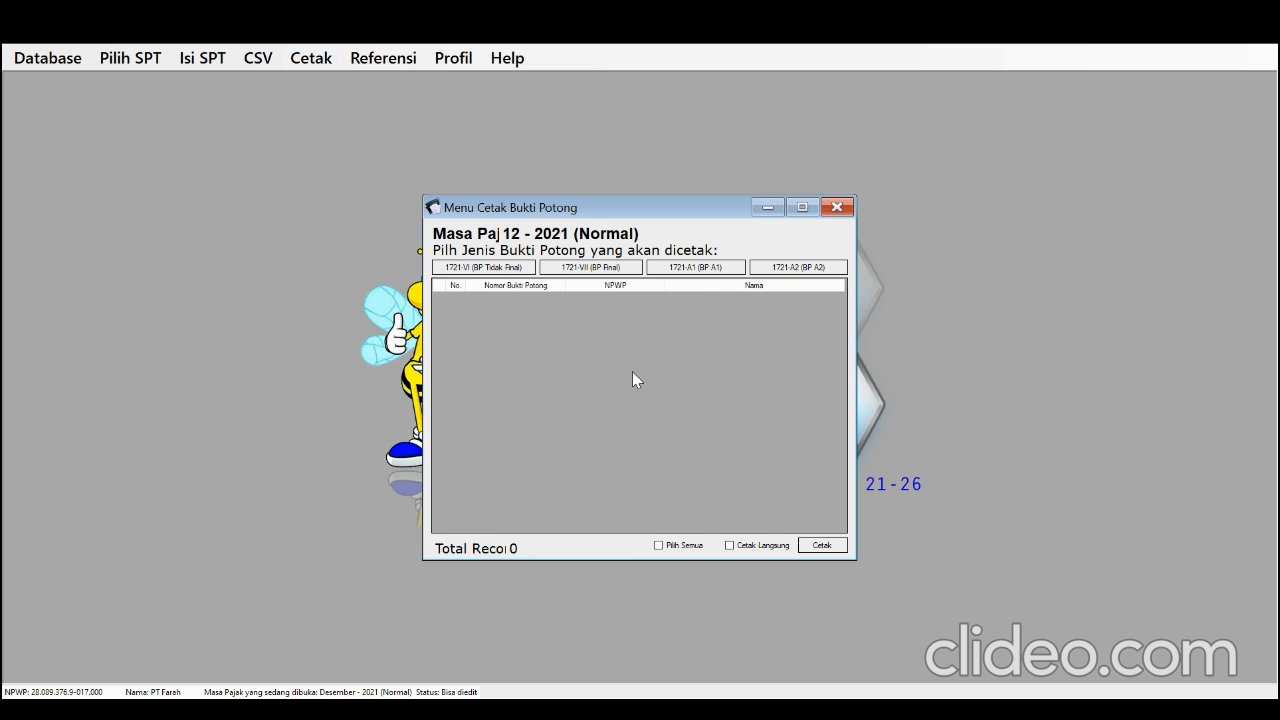
{"action": "left_click", "coordinate": [708, 268]}
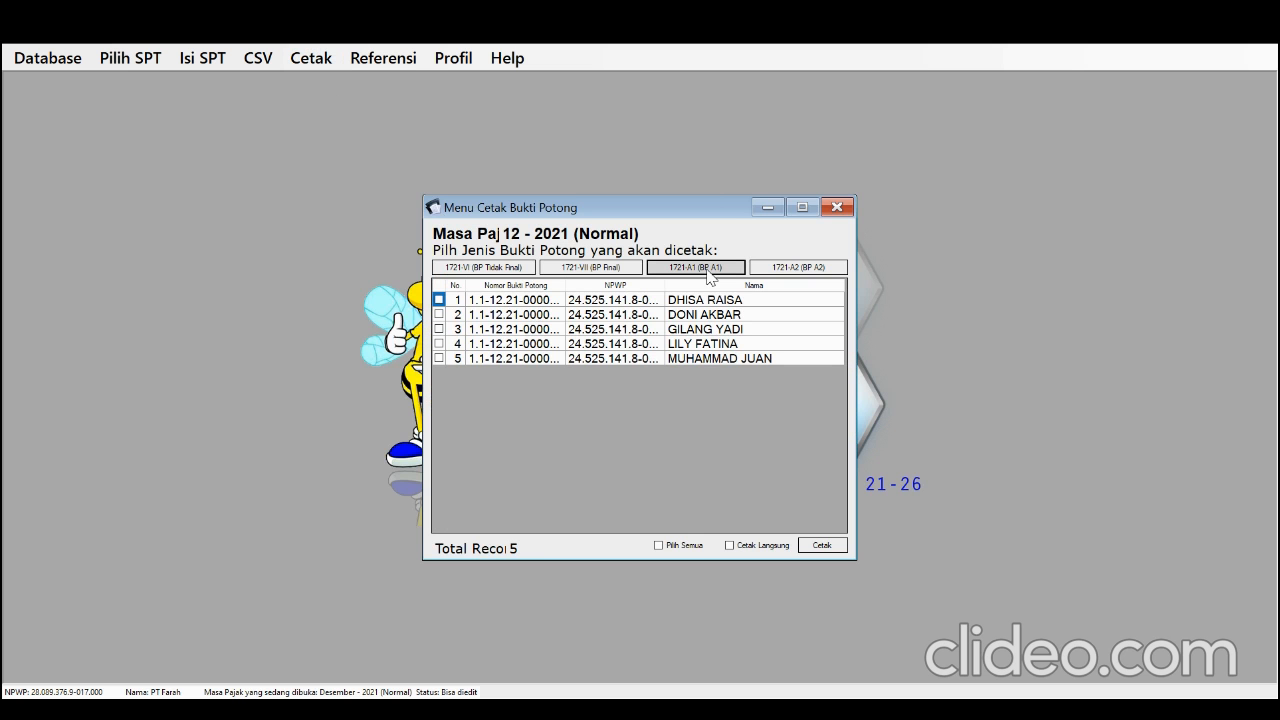
{"action": "left_click", "coordinate": [680, 546]}
{"action": "left_click", "coordinate": [730, 546]}
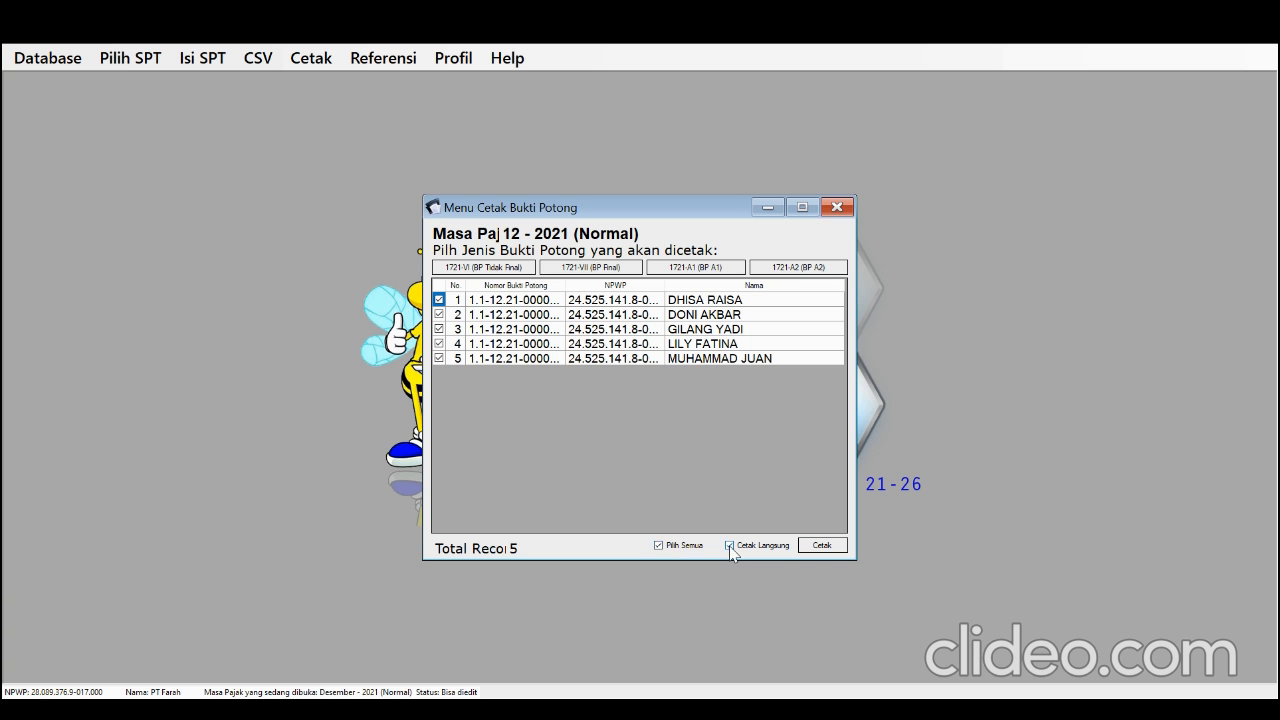
{"action": "left_click", "coordinate": [813, 549]}
{"action": "left_click", "coordinate": [819, 544]}
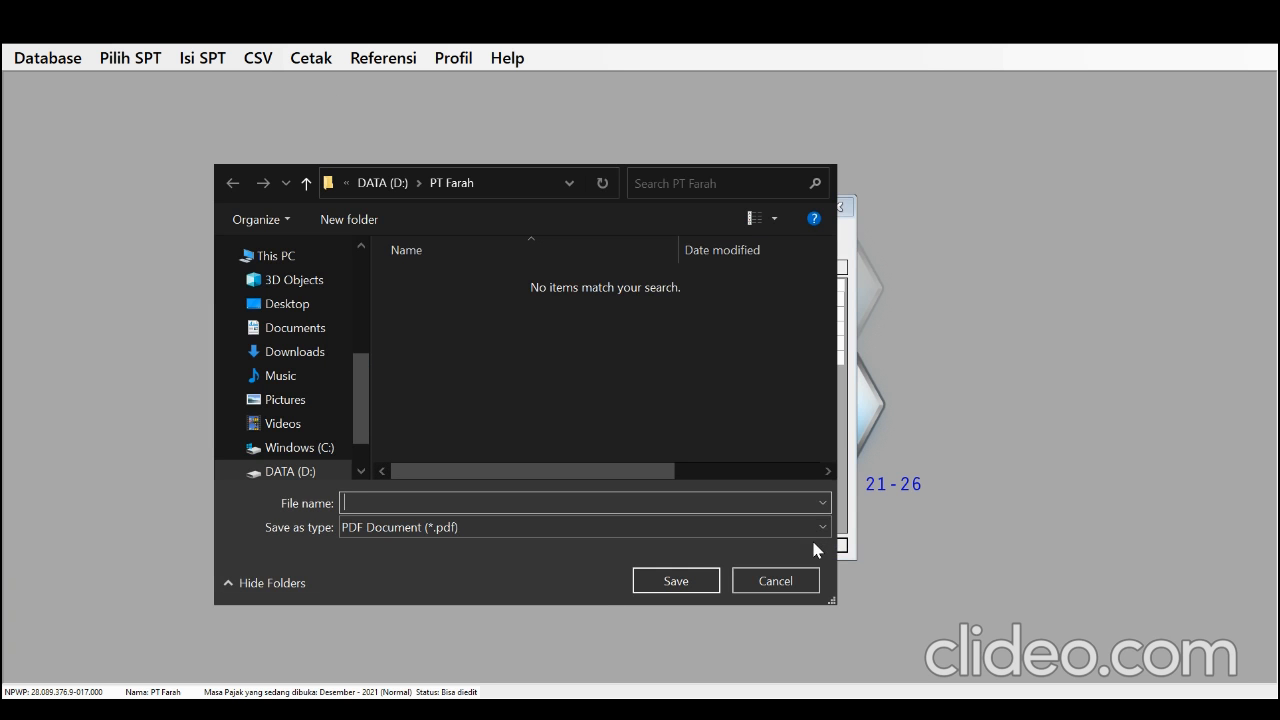
Save the first slip as a PDF named Bukti Potong 1721-BP A1 in D:\PT Farah
{"action": "left_click", "coordinate": [303, 470]}
{"action": "scroll", "coordinate": [423, 422], "scroll_direction": "down", "scroll_amount": 1}
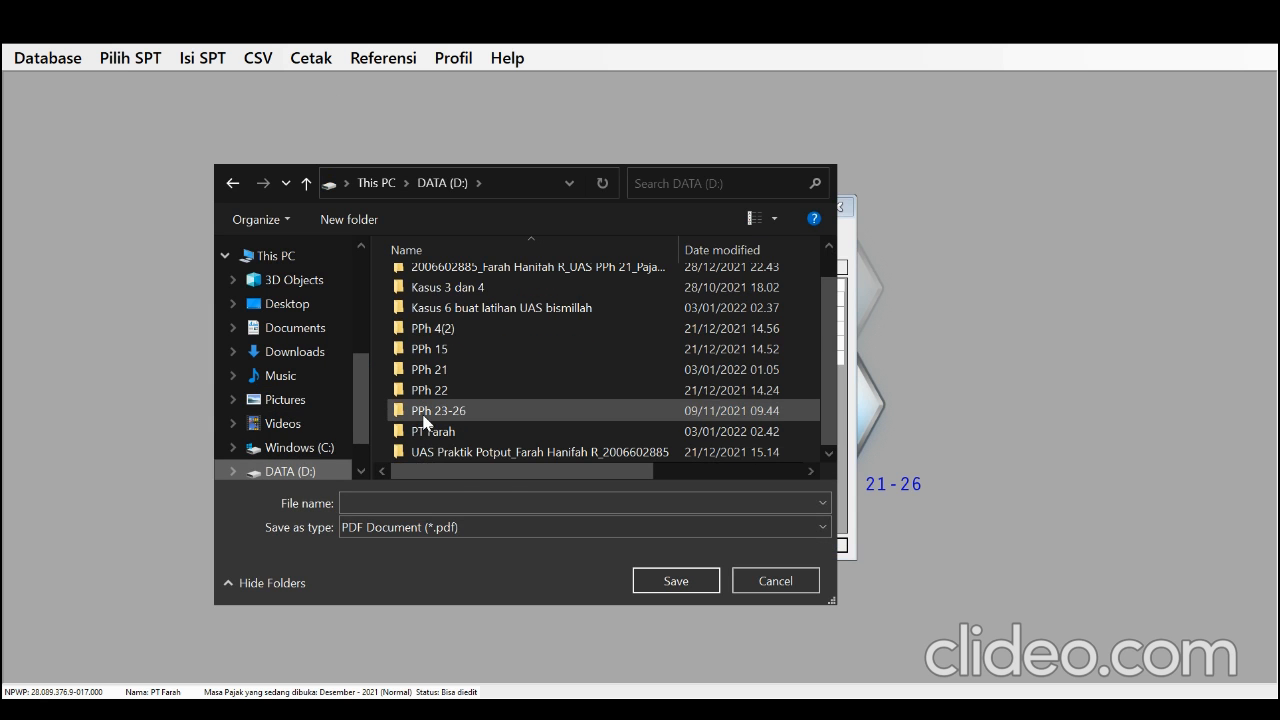
{"action": "double_click", "coordinate": [426, 426]}
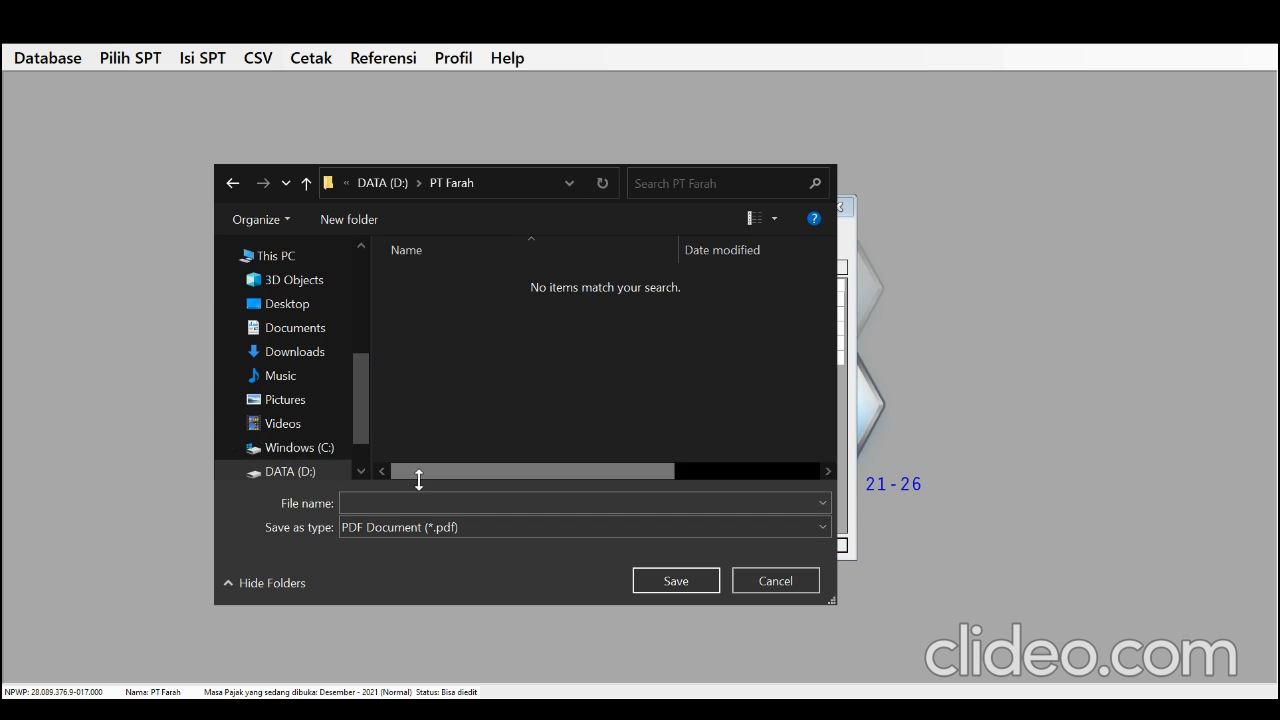
{"action": "type", "text": "B"}
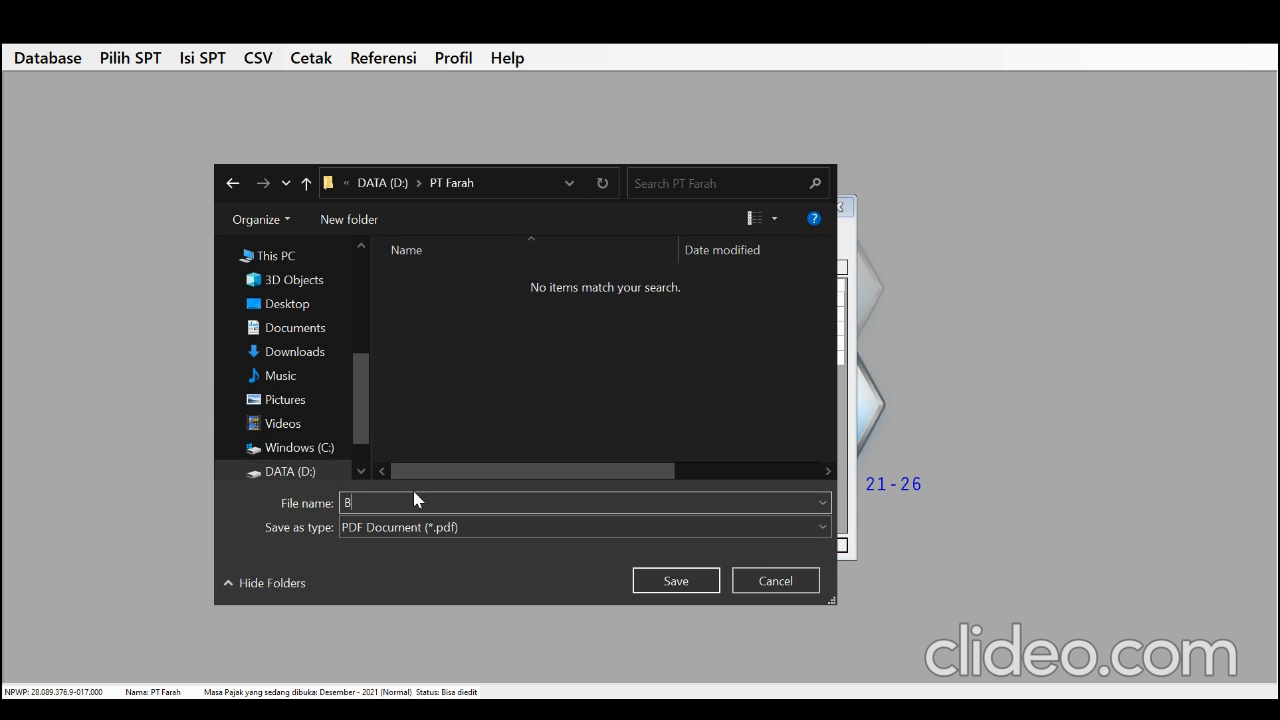
{"action": "type", "text": "ukti Potong 1721-BP A1"}
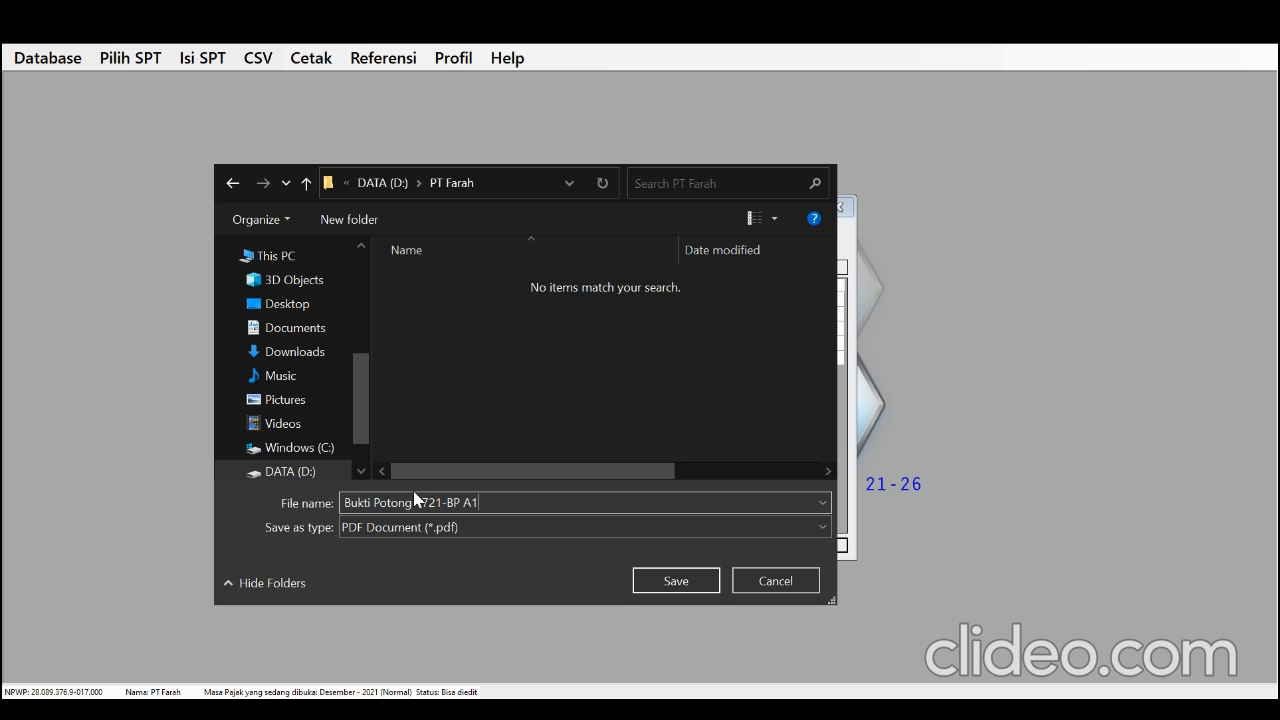
{"action": "left_click", "coordinate": [668, 582]}
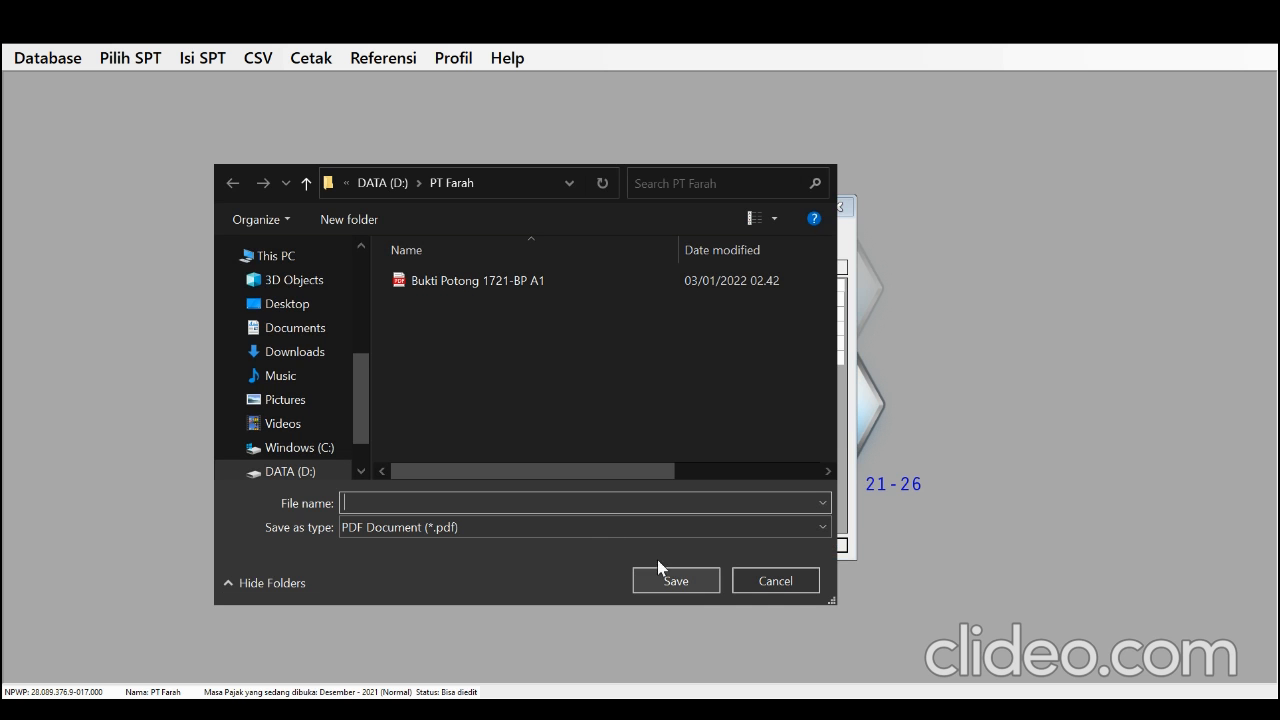
Save the second 1721-A1 slip as a PDF named Bukti Potong 1721-BP A1 (2) in D:\PT Farah
{"action": "type", "text": "B"}
{"action": "left_click", "coordinate": [570, 521]}
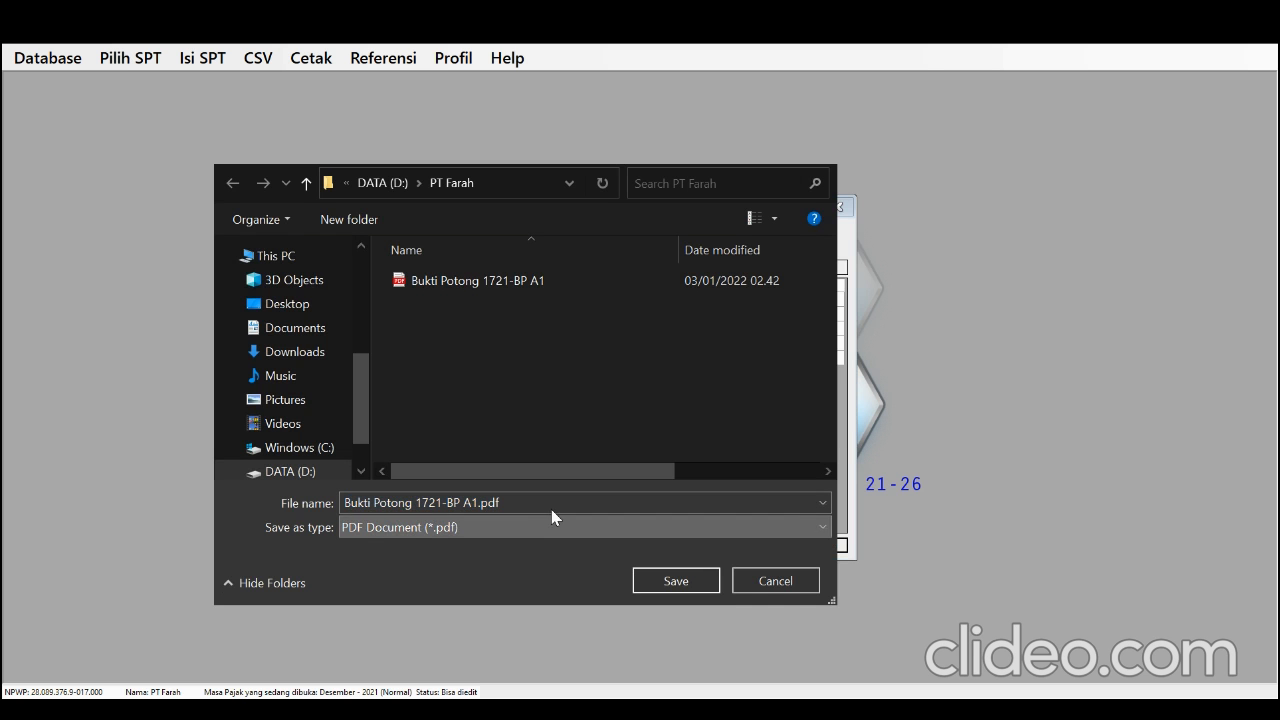
{"action": "double_click", "coordinate": [549, 502]}
{"action": "left_click", "coordinate": [549, 502]}
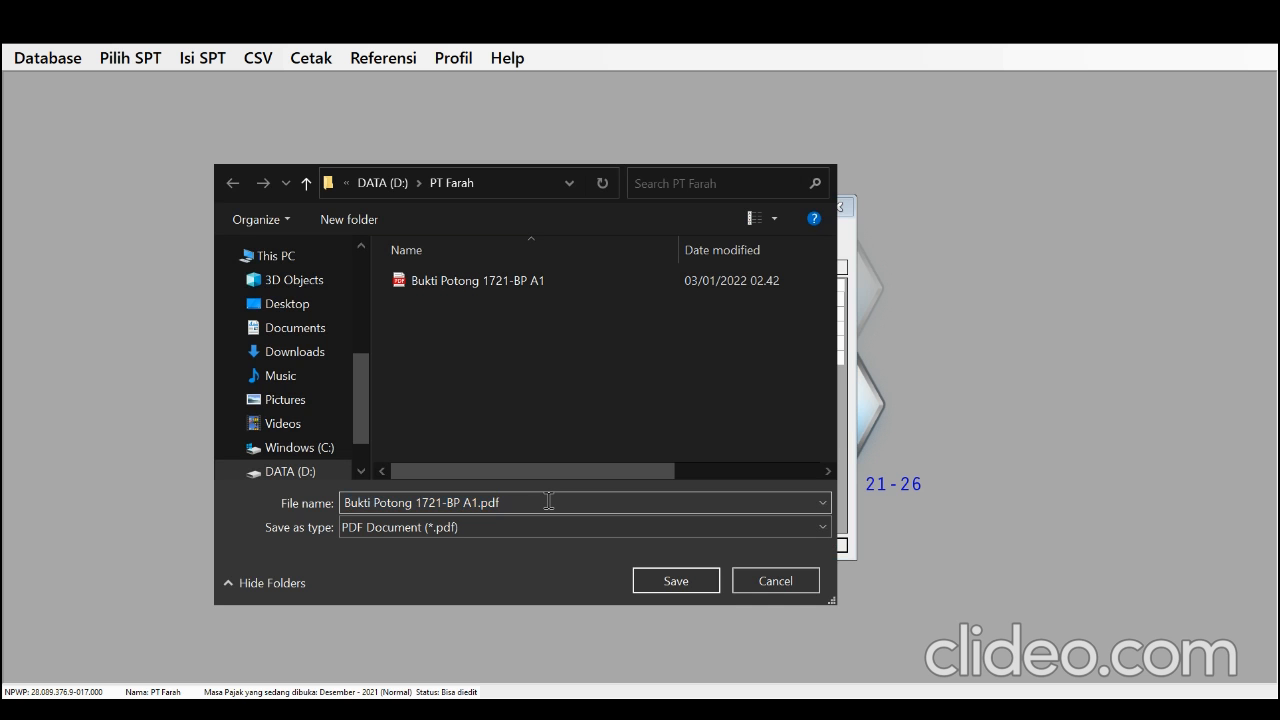
{"action": "key", "text": "BackSpace"}
{"action": "key", "text": "BackSpace"}
{"action": "key", "text": "BackSpace"}
{"action": "key", "text": "BackSpace"}
{"action": "type", "text": "(2)"}
{"action": "left_click", "coordinate": [646, 580]}
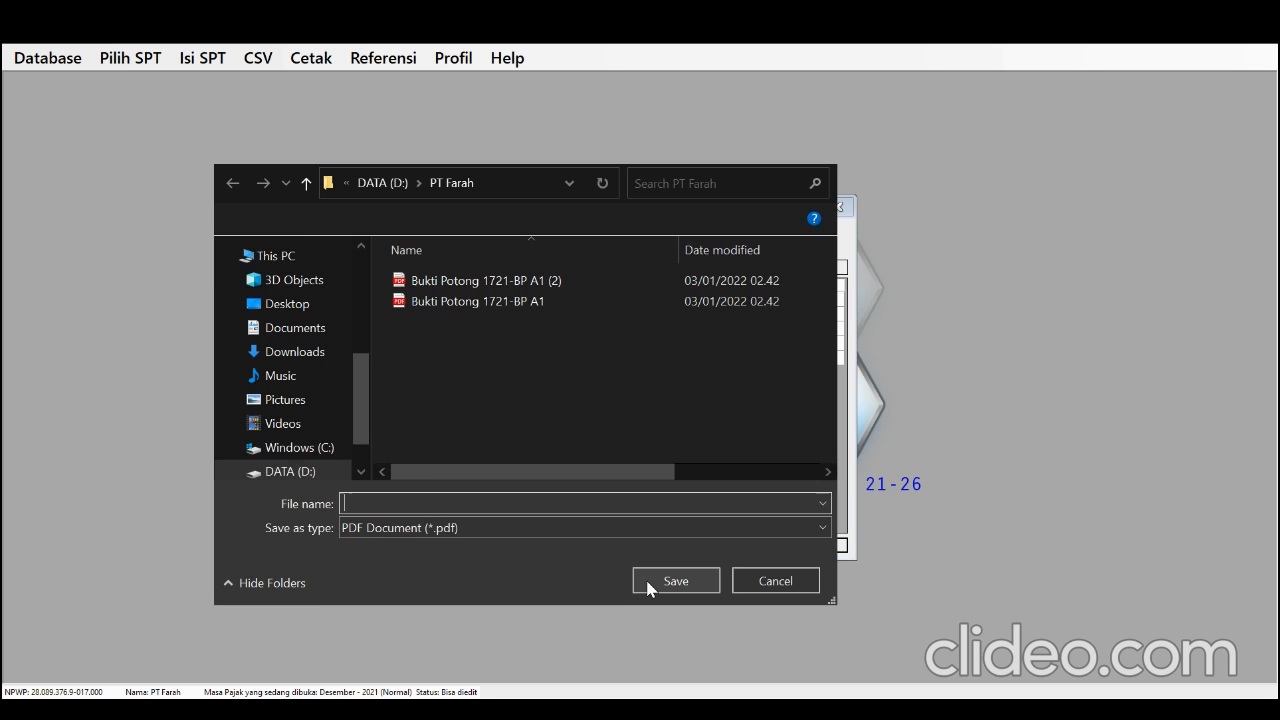
Save the third 1721-A1 slip as a PDF named Bukti Potong 1721-BP A1 (3) in the same folder
{"action": "type", "text": "B"}
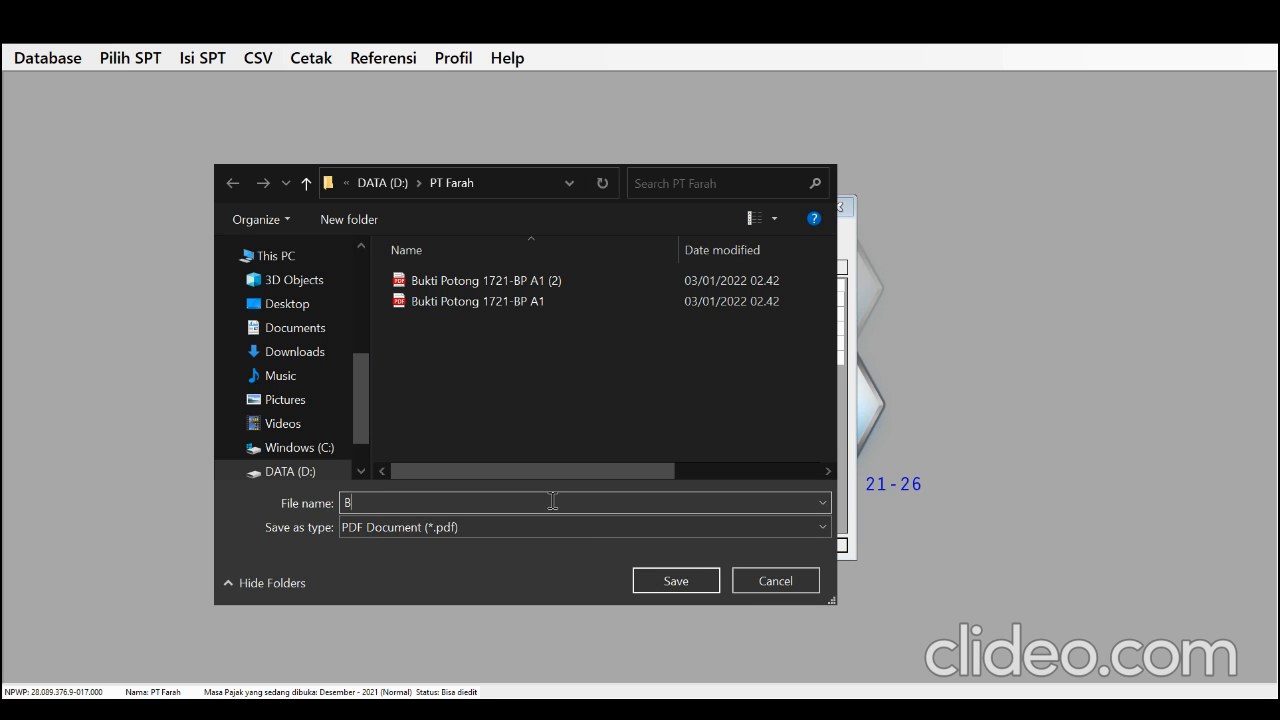
{"action": "left_click", "coordinate": [536, 498]}
{"action": "key", "text": "BackSpace"}
{"action": "key", "text": "BackSpace"}
{"action": "key", "text": "BackSpace"}
{"action": "key", "text": "BackSpace"}
{"action": "key", "text": "BackSpace"}
{"action": "key", "text": "BackSpace"}
{"action": "type", "text": "3("}
{"action": "key", "text": "BackSpace"}
{"action": "type", "text": ")"}
{"action": "left_click", "coordinate": [637, 581]}
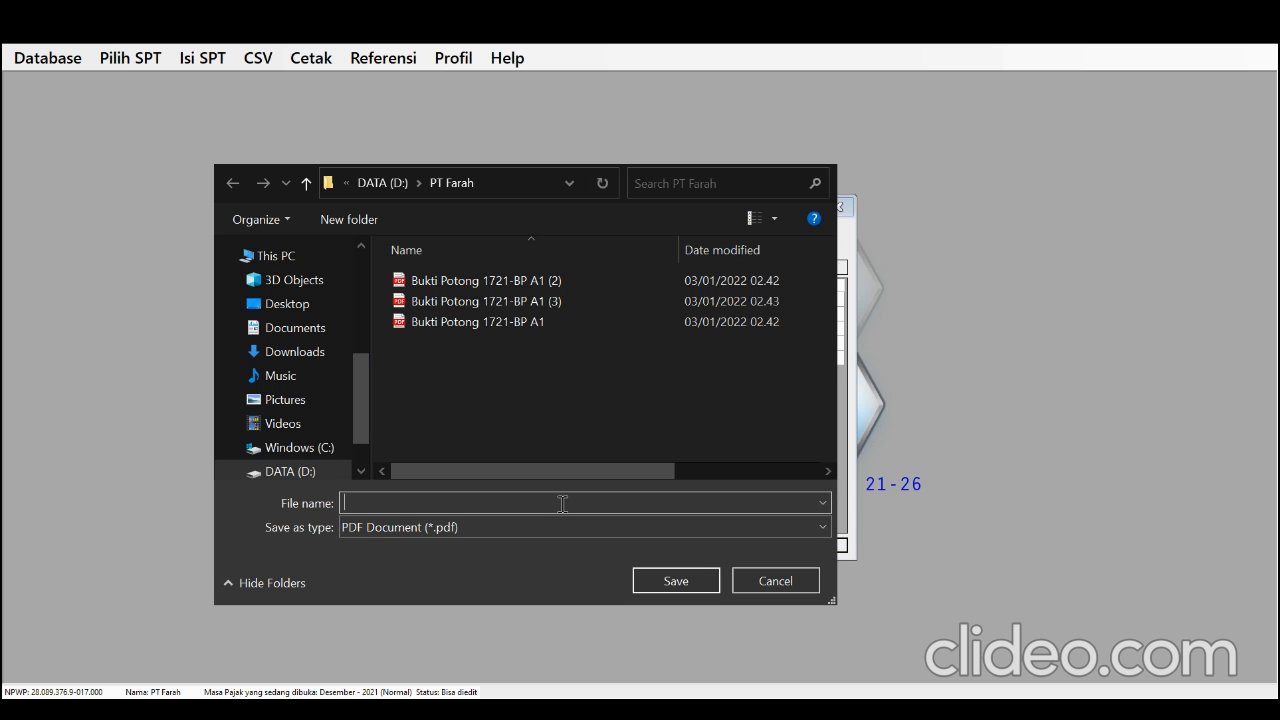
Save the fourth 1721-A1 slip as a PDF named Bukti Potong 1721-BP A1 (4) in the same folder
{"action": "type", "text": "B"}
{"action": "left_click", "coordinate": [545, 540]}
{"action": "left_click", "coordinate": [545, 498]}
{"action": "key", "text": "BackSpace"}
{"action": "key", "text": "BackSpace"}
{"action": "key", "text": "BackSpace"}
{"action": "key", "text": "BackSpace"}
{"action": "key", "text": "BackSpace"}
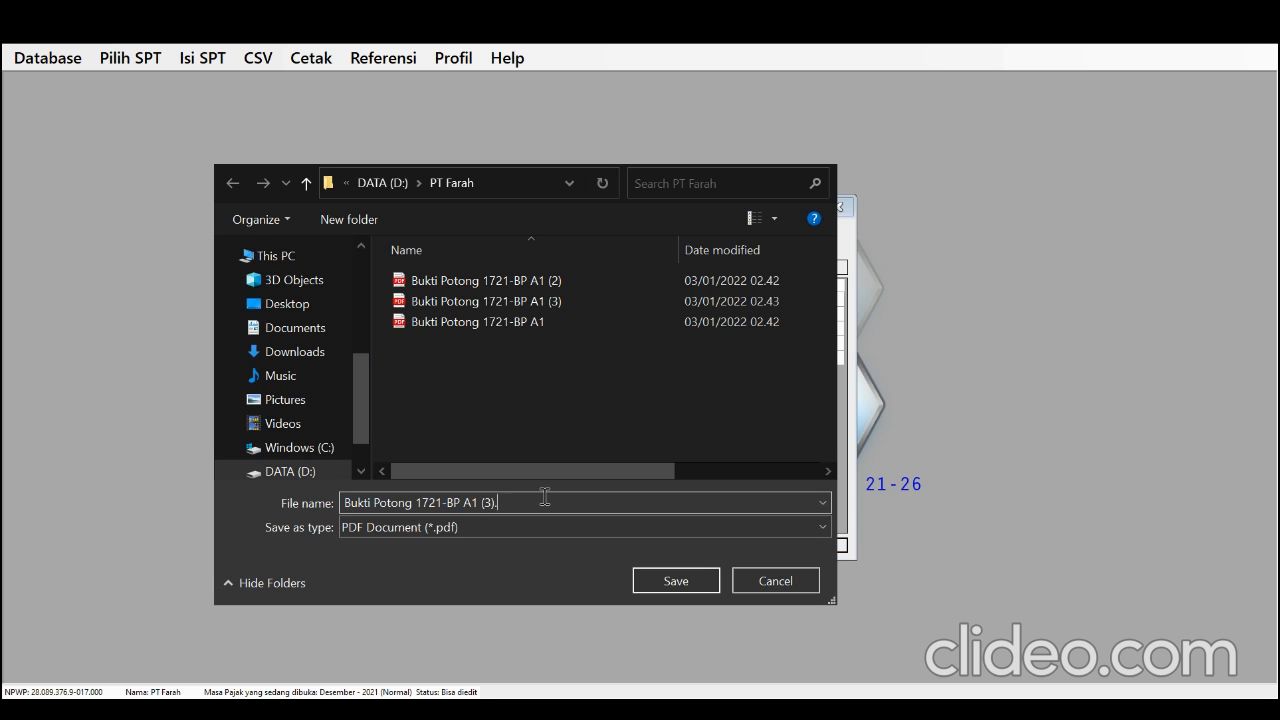
{"action": "key", "text": "BackSpace"}
{"action": "type", "text": "4)"}
{"action": "left_click", "coordinate": [666, 580]}
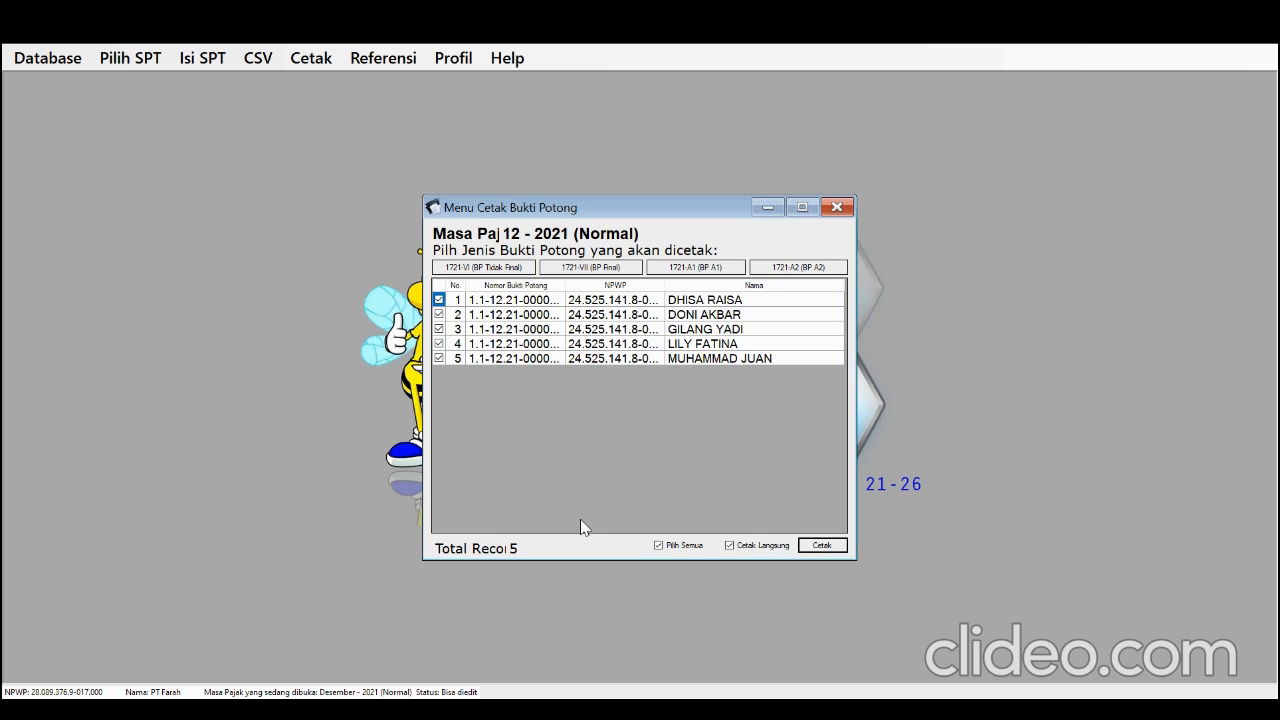
Save the fifth 1721-A1 slip as a PDF named Bukti Potong 1721-BP A1 (5) and close the slip printing form
{"action": "type", "text": "B"}
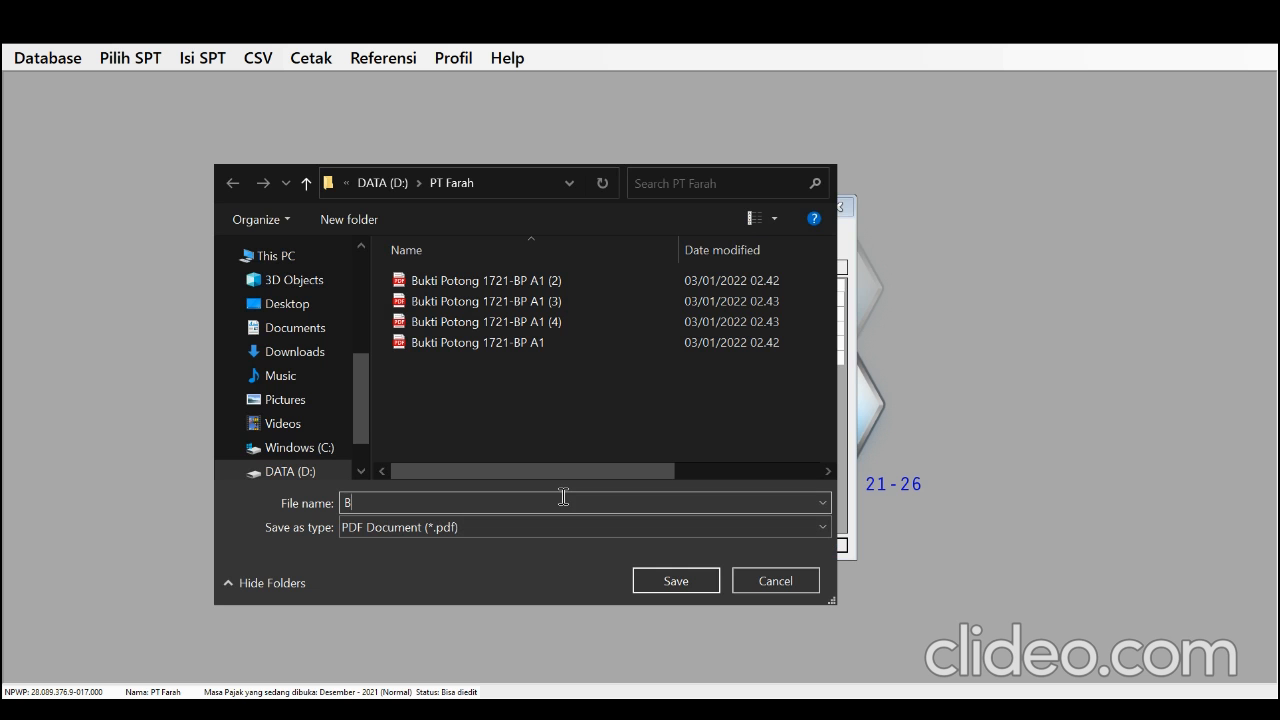
{"action": "left_click", "coordinate": [552, 511]}
{"action": "left_click", "coordinate": [552, 501]}
{"action": "key", "text": "BackSpace"}
{"action": "key", "text": "BackSpace"}
{"action": "key", "text": "BackSpace"}
{"action": "key", "text": "BackSpace"}
{"action": "key", "text": "BackSpace"}
{"action": "key", "text": "BackSpace"}
{"action": "type", "text": "5)"}
{"action": "left_click", "coordinate": [660, 580]}
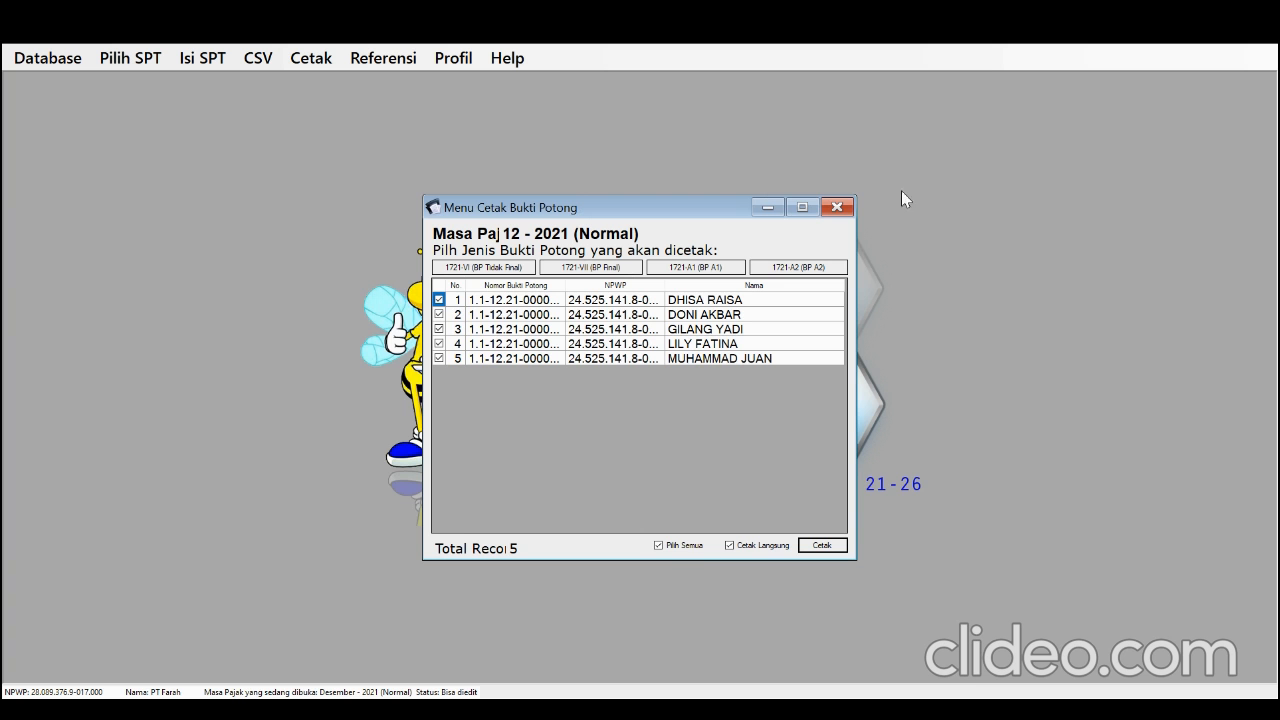
{"action": "left_click", "coordinate": [843, 207]}
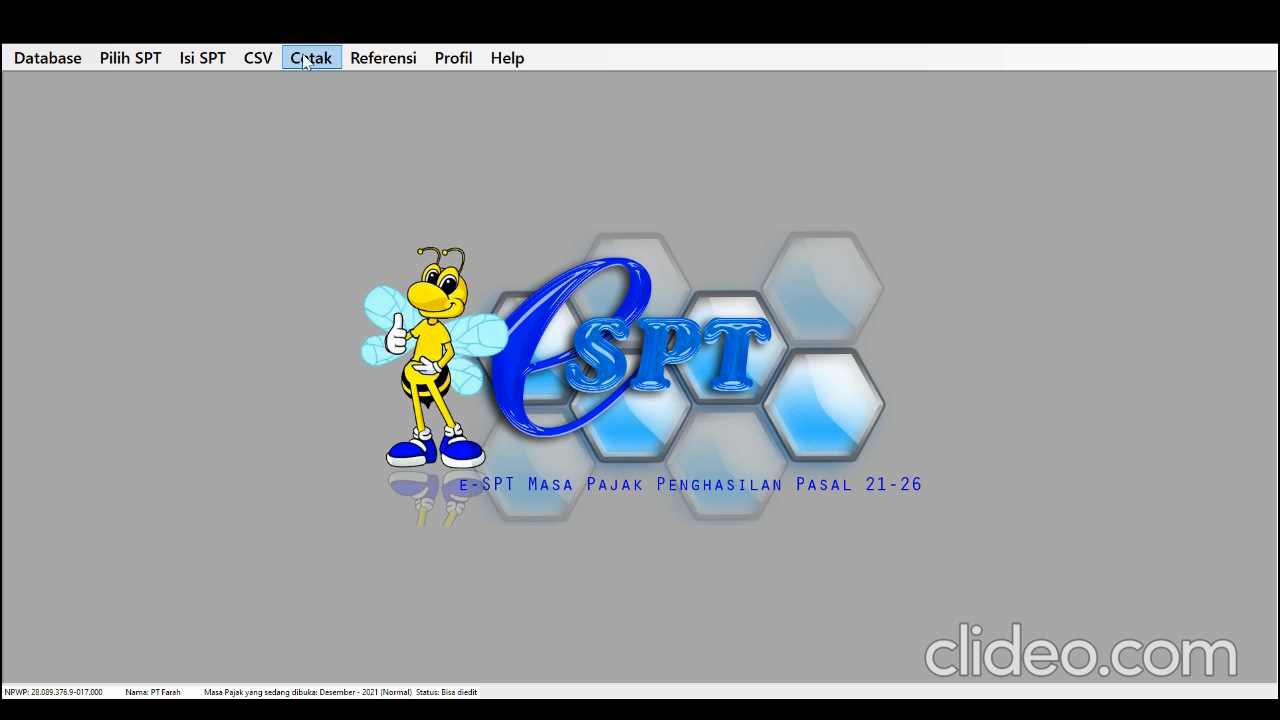
Open the Daftar Pemotongan Pajak for the full tax year (Satu Tahun Pajak) and bring up its print preview
{"action": "left_click", "coordinate": [229, 62]}
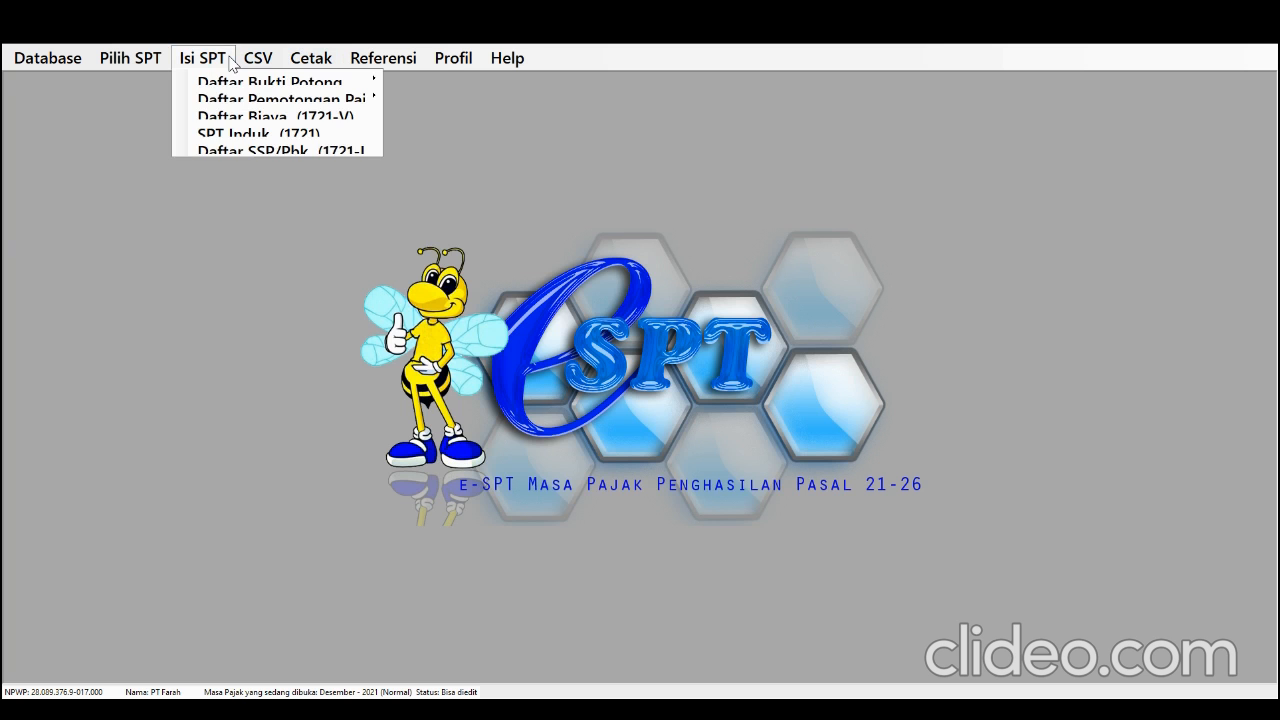
{"action": "left_click", "coordinate": [229, 62]}
{"action": "left_click", "coordinate": [229, 68]}
{"action": "mouse_move", "coordinate": [235, 103]}
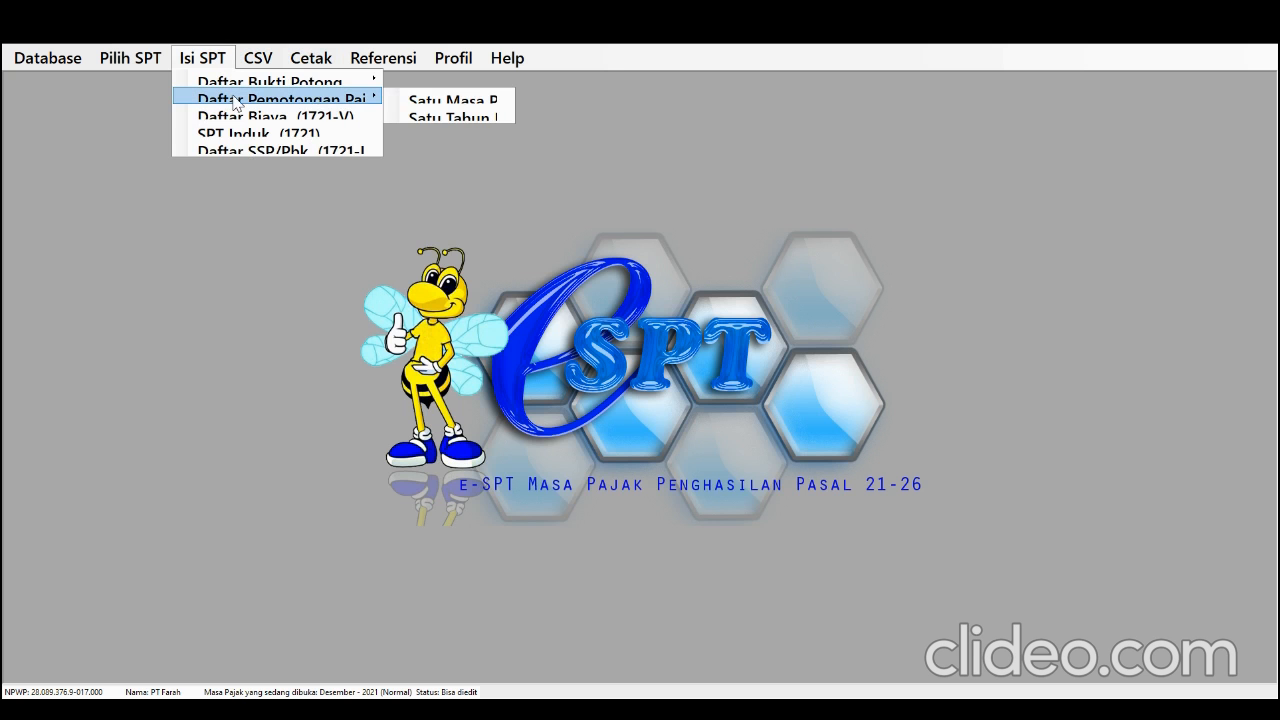
{"action": "left_click", "coordinate": [428, 117]}
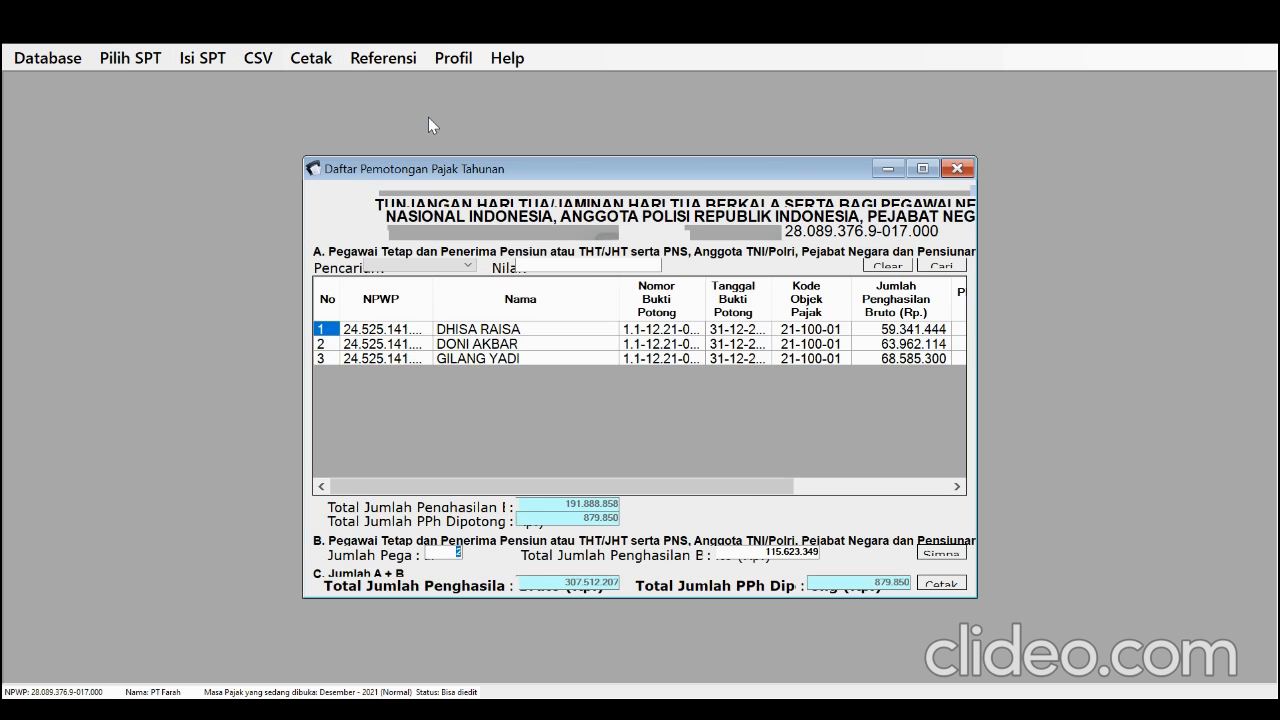
{"action": "left_click", "coordinate": [924, 586]}
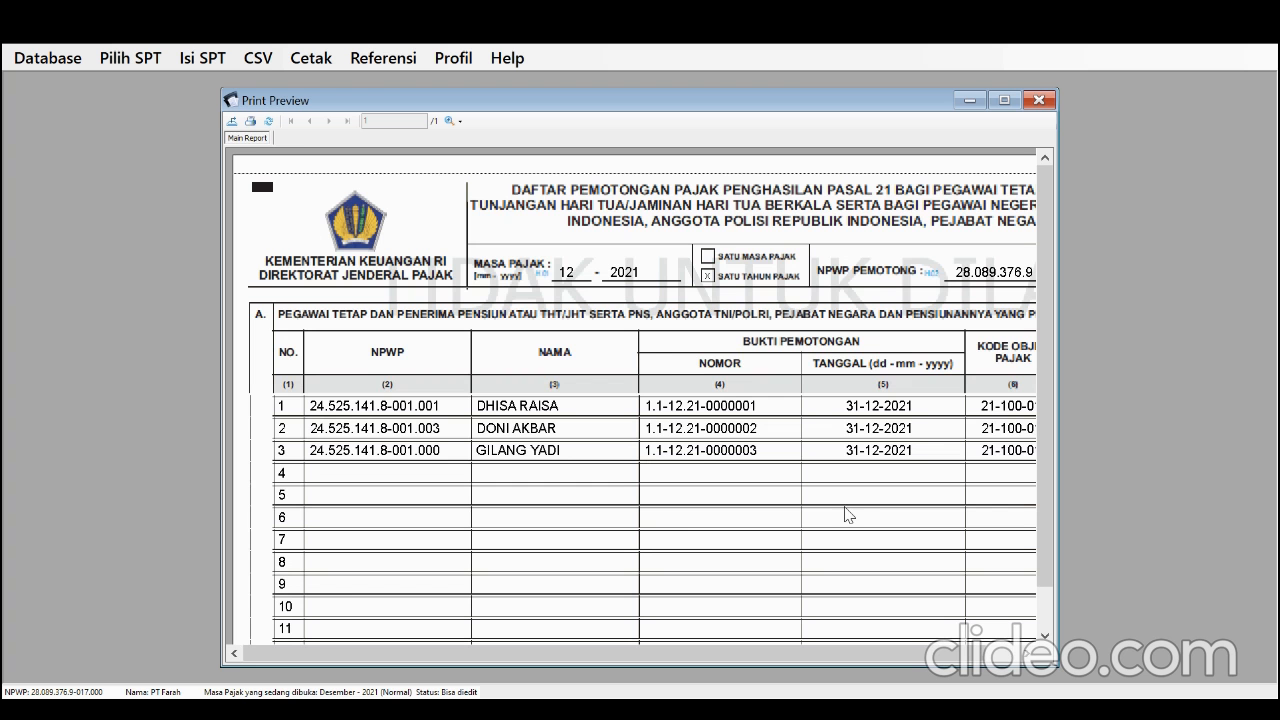
Start exporting the annual withholding report, with D:\PT Farah as the destination and PDF as the file type
{"action": "left_click", "coordinate": [233, 122]}
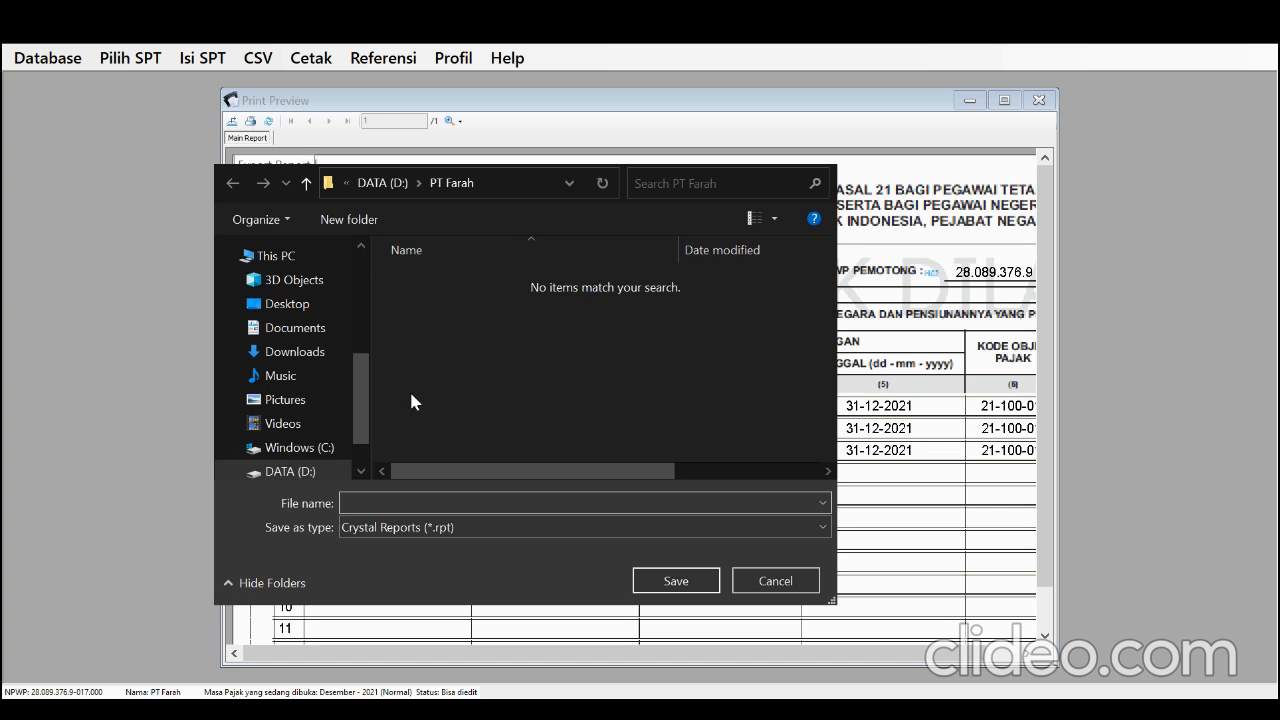
{"action": "left_click", "coordinate": [300, 471]}
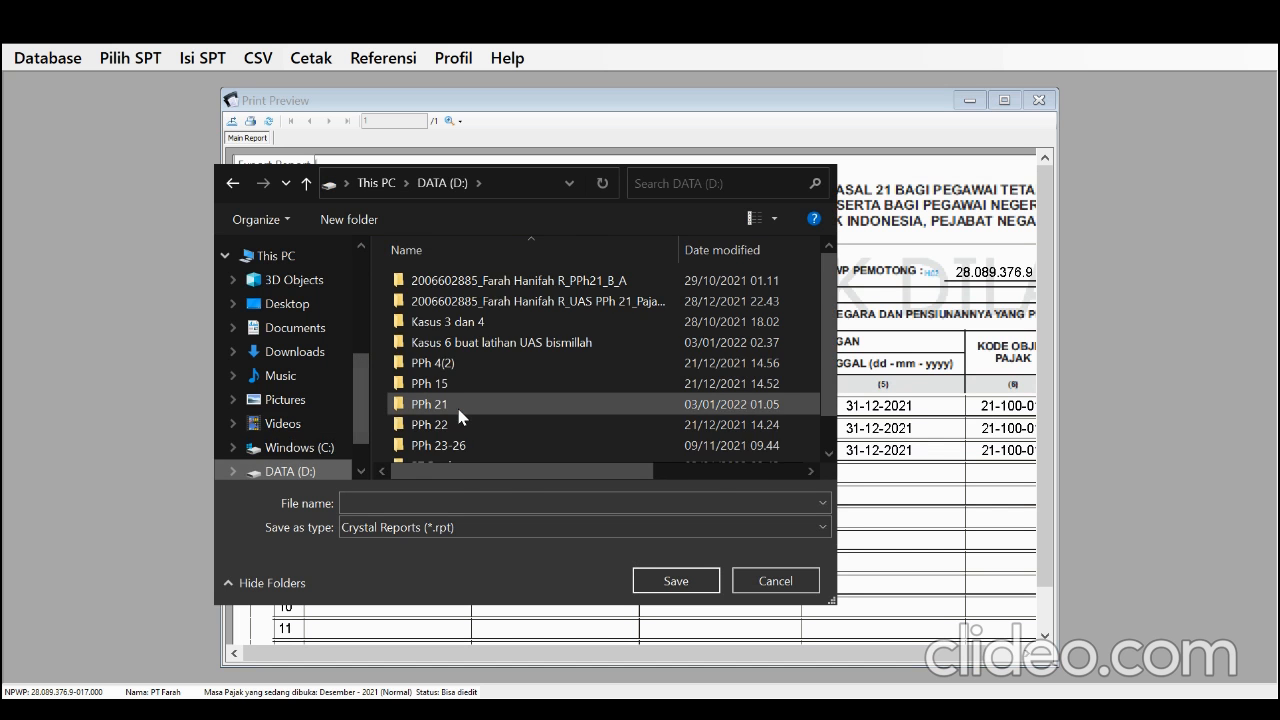
{"action": "scroll", "coordinate": [460, 418], "scroll_direction": "down", "scroll_amount": 1}
{"action": "left_click", "coordinate": [453, 431]}
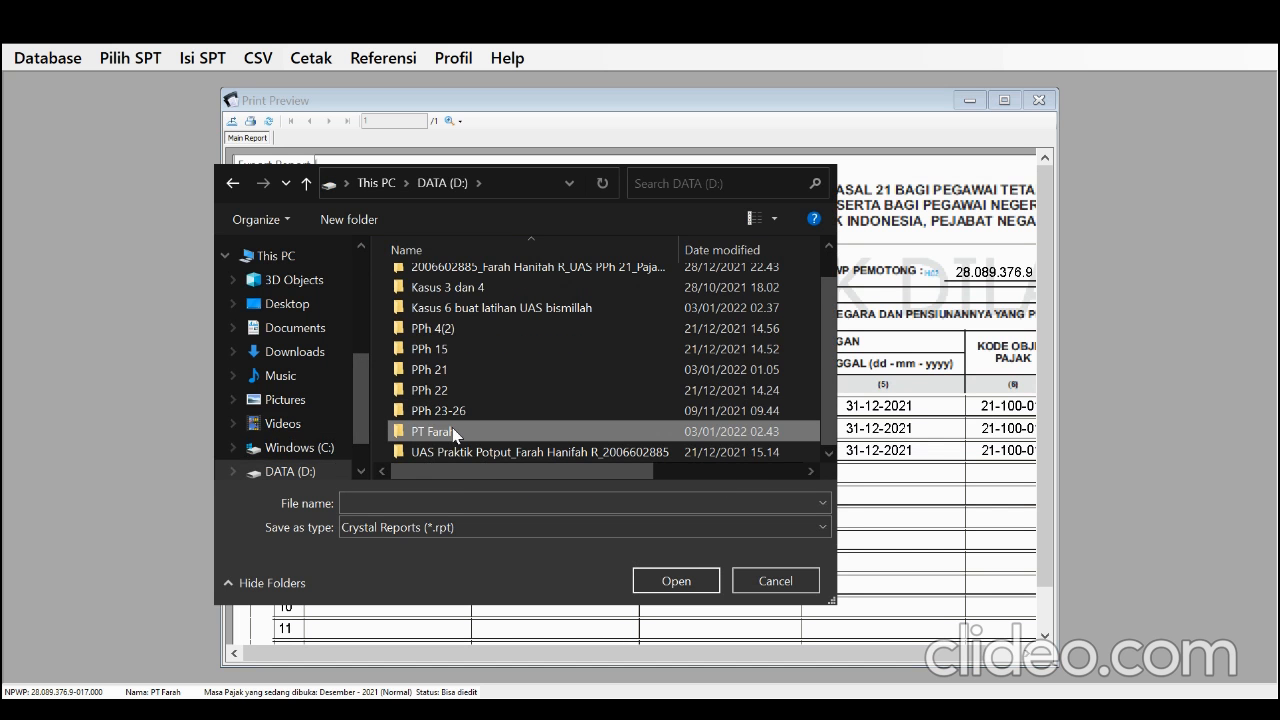
{"action": "double_click", "coordinate": [454, 432]}
{"action": "left_click", "coordinate": [495, 438]}
{"action": "double_click", "coordinate": [495, 436]}
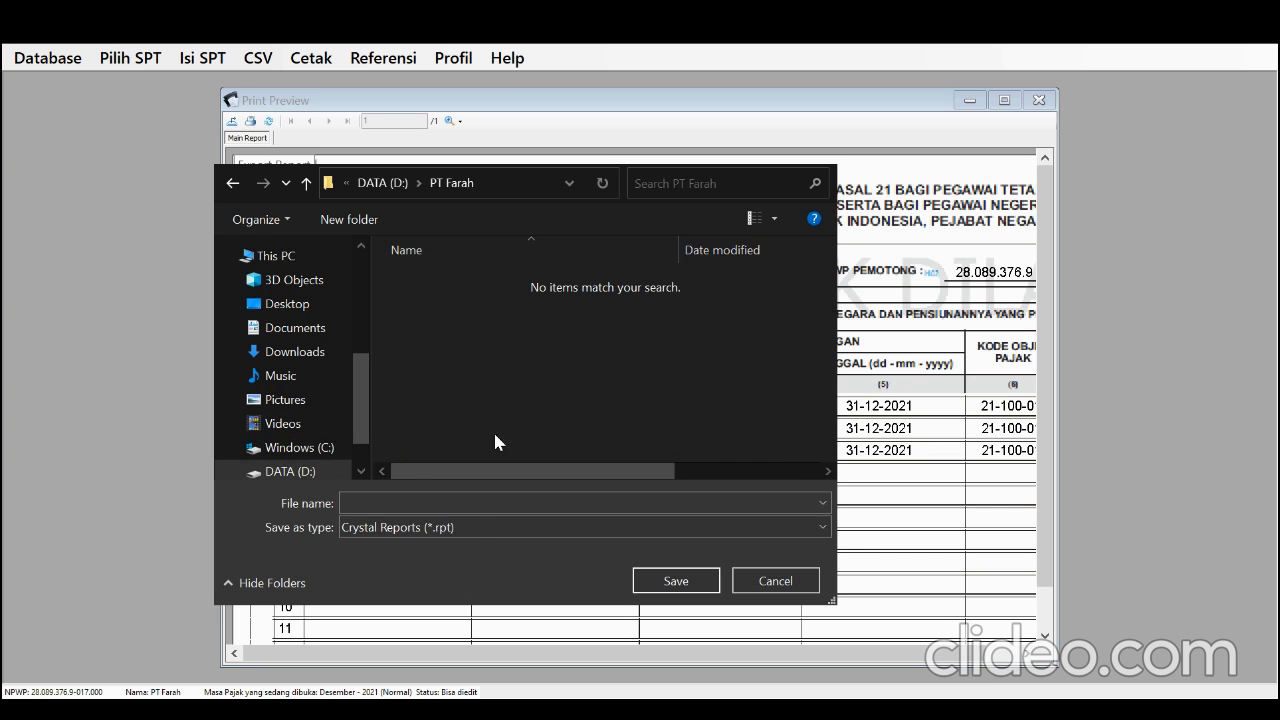
{"action": "left_click", "coordinate": [454, 558]}
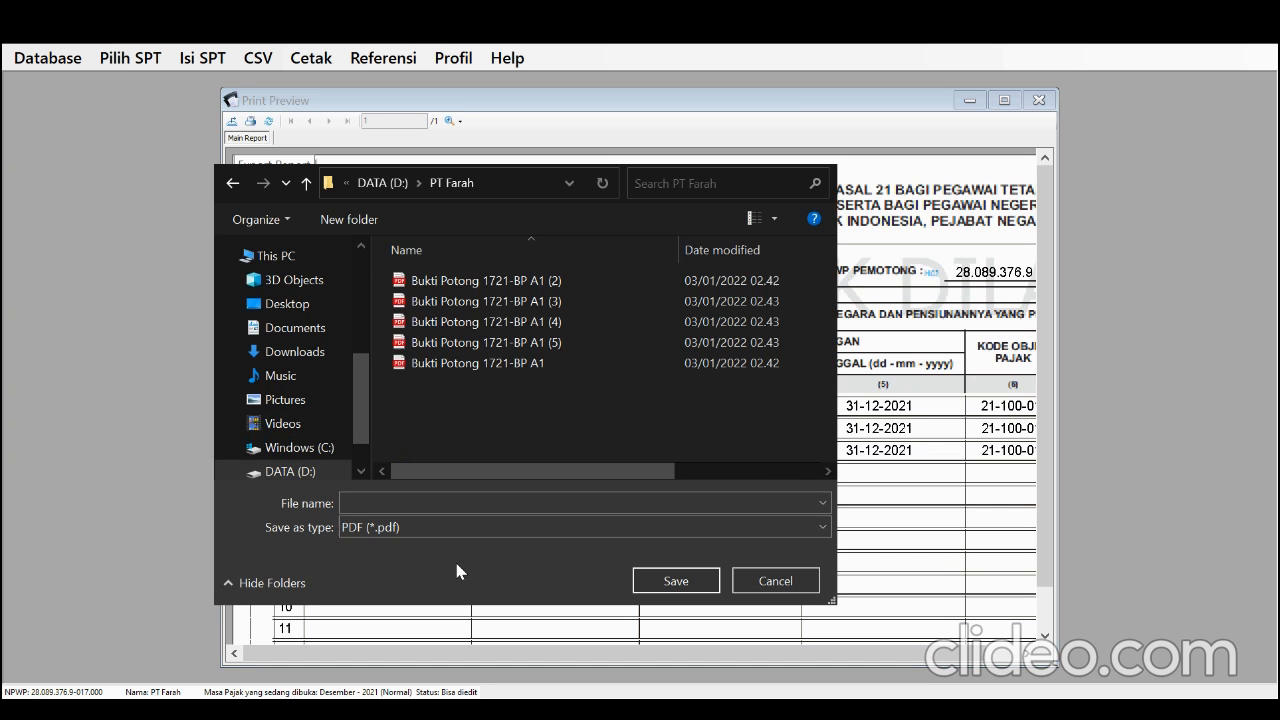
Export the report under the name Daftar Pemotongan Pajak Tahunan, then close the preview and the annual list
{"action": "left_click", "coordinate": [450, 506]}
{"action": "type", "text": "Daftar Pemotongan"}
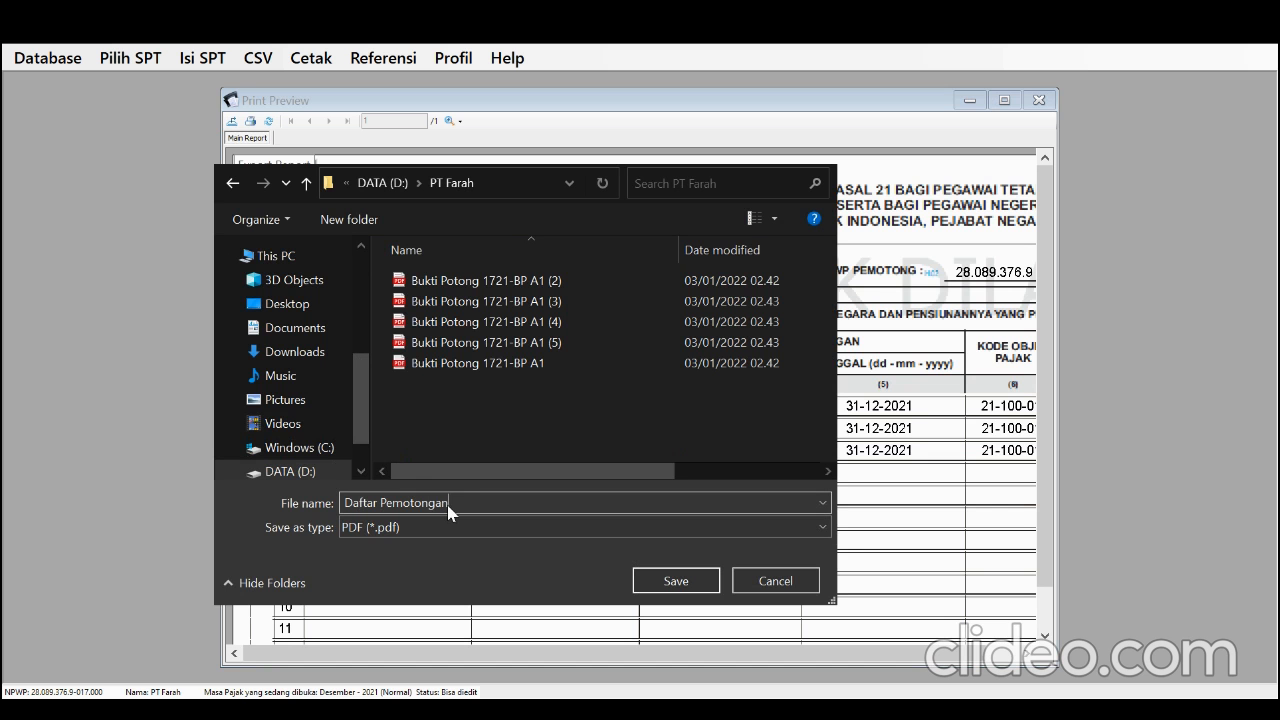
{"action": "type", "text": " Pajak Tahunan"}
{"action": "left_click", "coordinate": [665, 582]}
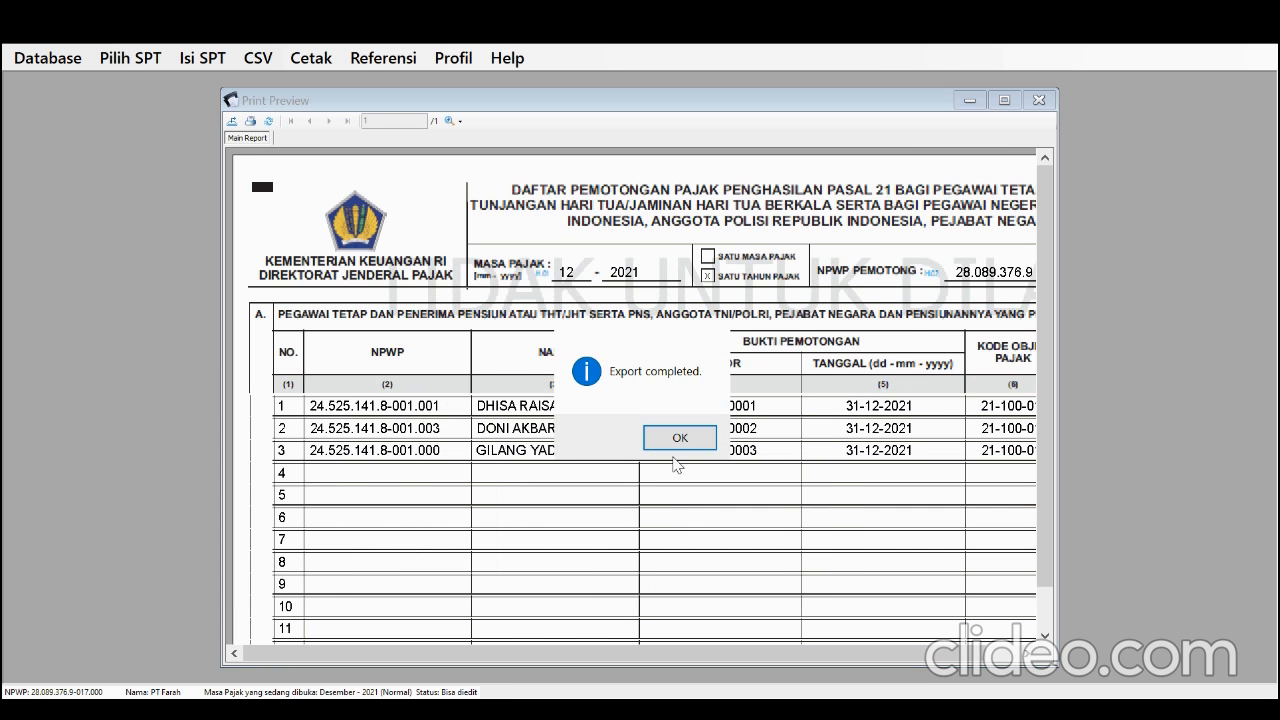
{"action": "left_click", "coordinate": [678, 439]}
{"action": "left_click", "coordinate": [1030, 102]}
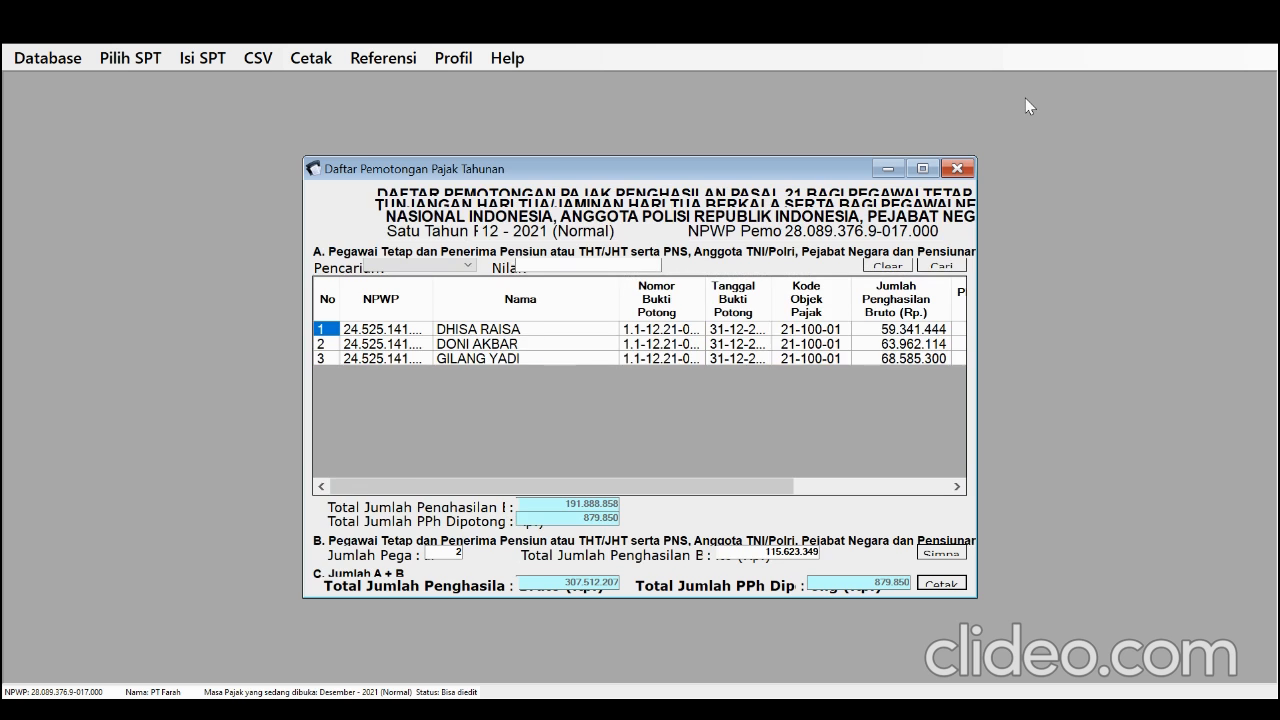
{"action": "left_click", "coordinate": [958, 170]}
Open the Daftar Pemotongan Pajak for one tax period (Satu Masa Pajak) and bring up its print preview
{"action": "left_click", "coordinate": [202, 58]}
{"action": "mouse_move", "coordinate": [240, 103]}
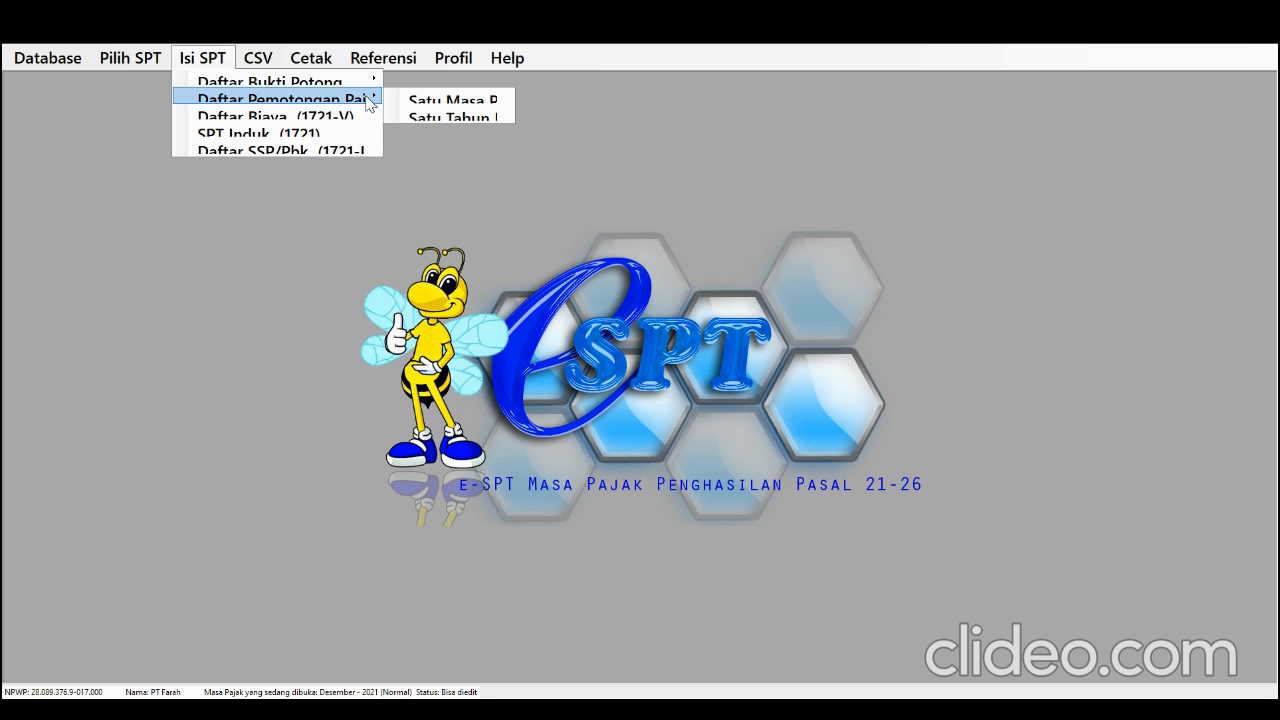
{"action": "left_click", "coordinate": [405, 100]}
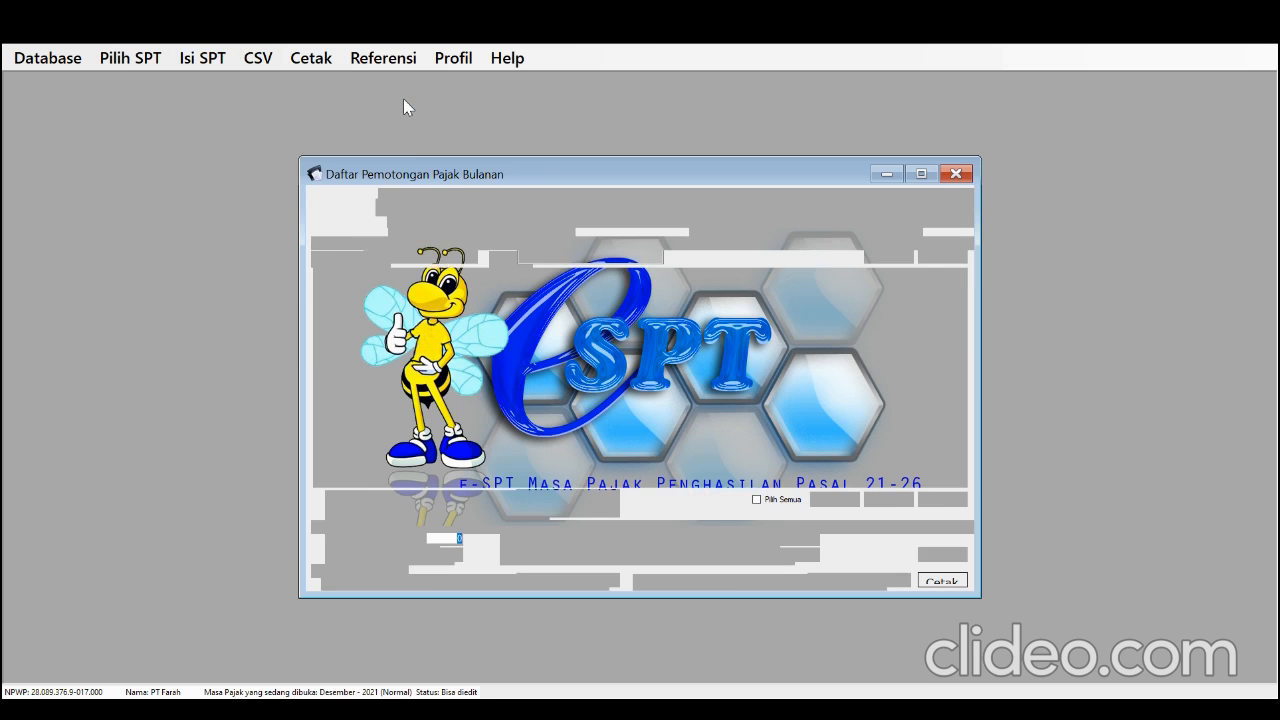
{"action": "left_click", "coordinate": [945, 582]}
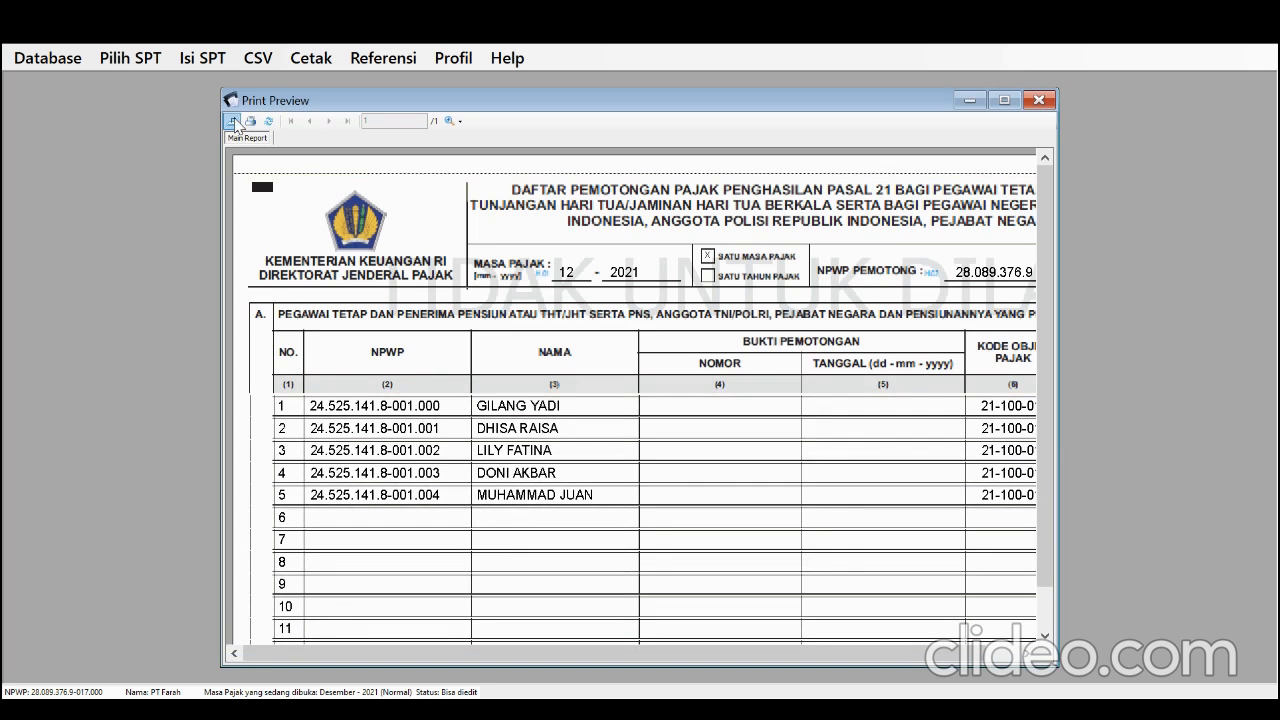
Start exporting the monthly withholding report, with D:\PT Farah as the destination and PDF as the file type
{"action": "left_click", "coordinate": [233, 120]}
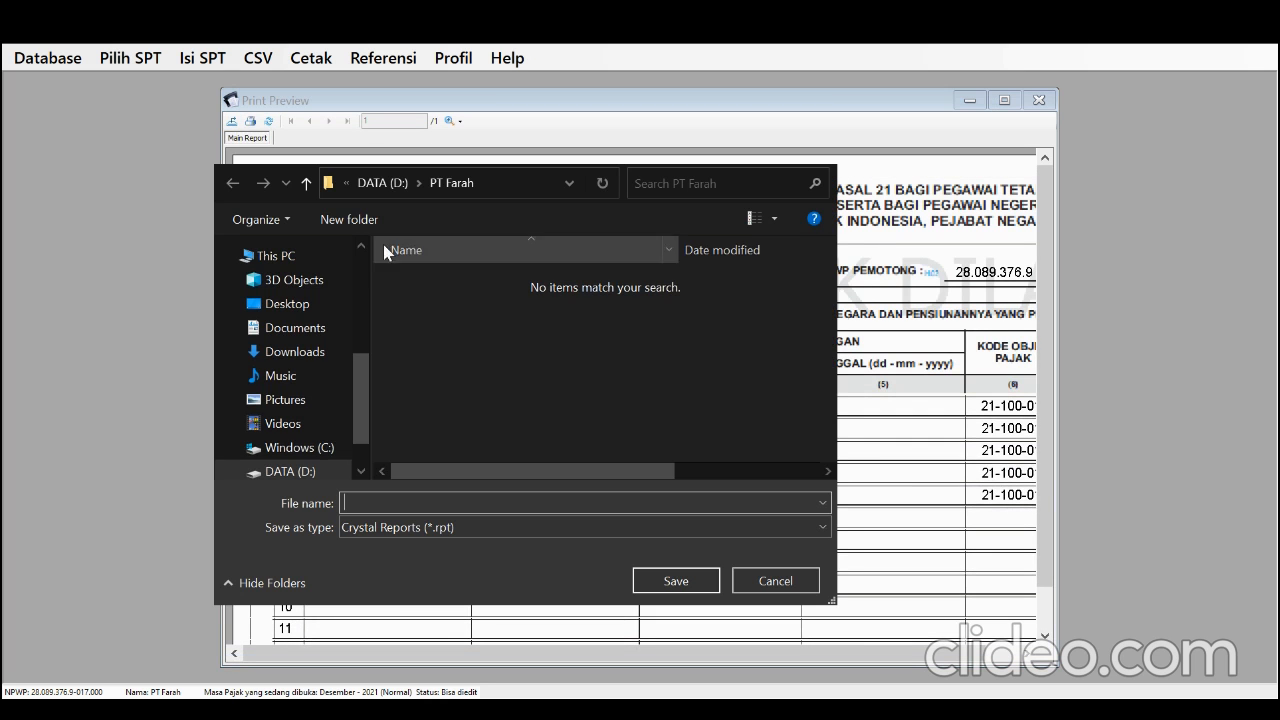
{"action": "left_click", "coordinate": [290, 471]}
{"action": "scroll", "coordinate": [486, 423], "scroll_direction": "down", "scroll_amount": 1}
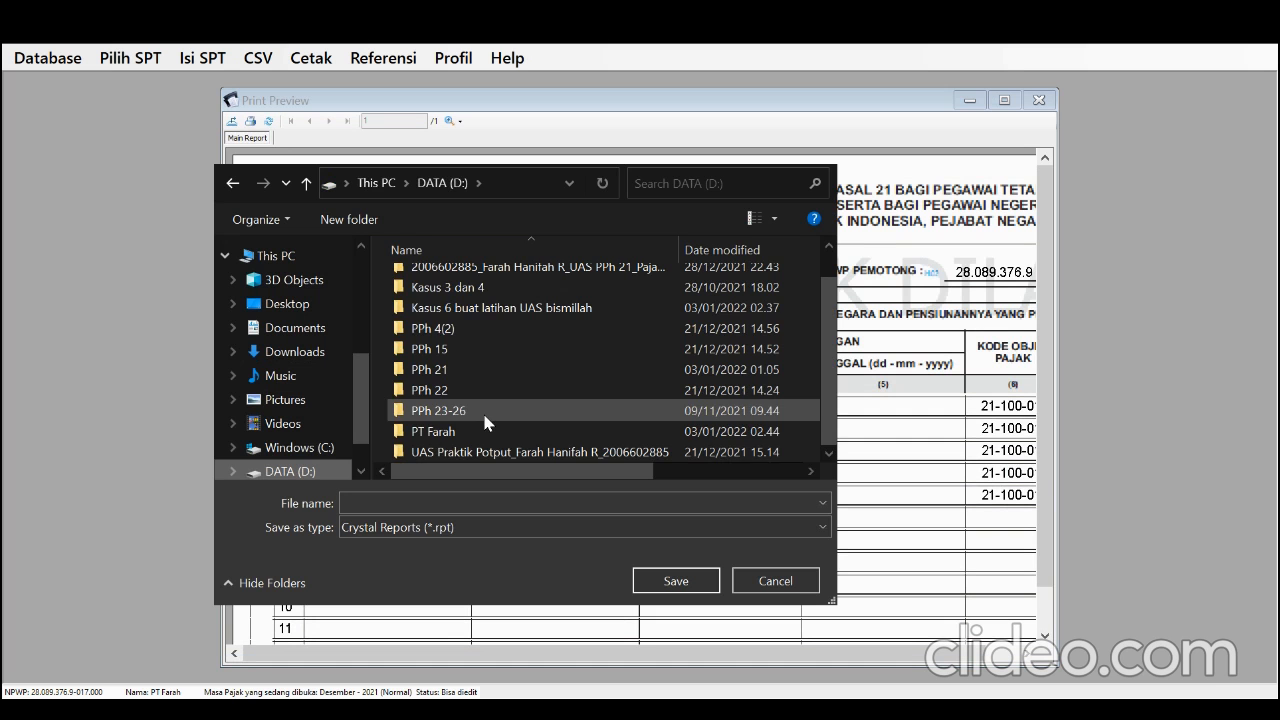
{"action": "double_click", "coordinate": [483, 432]}
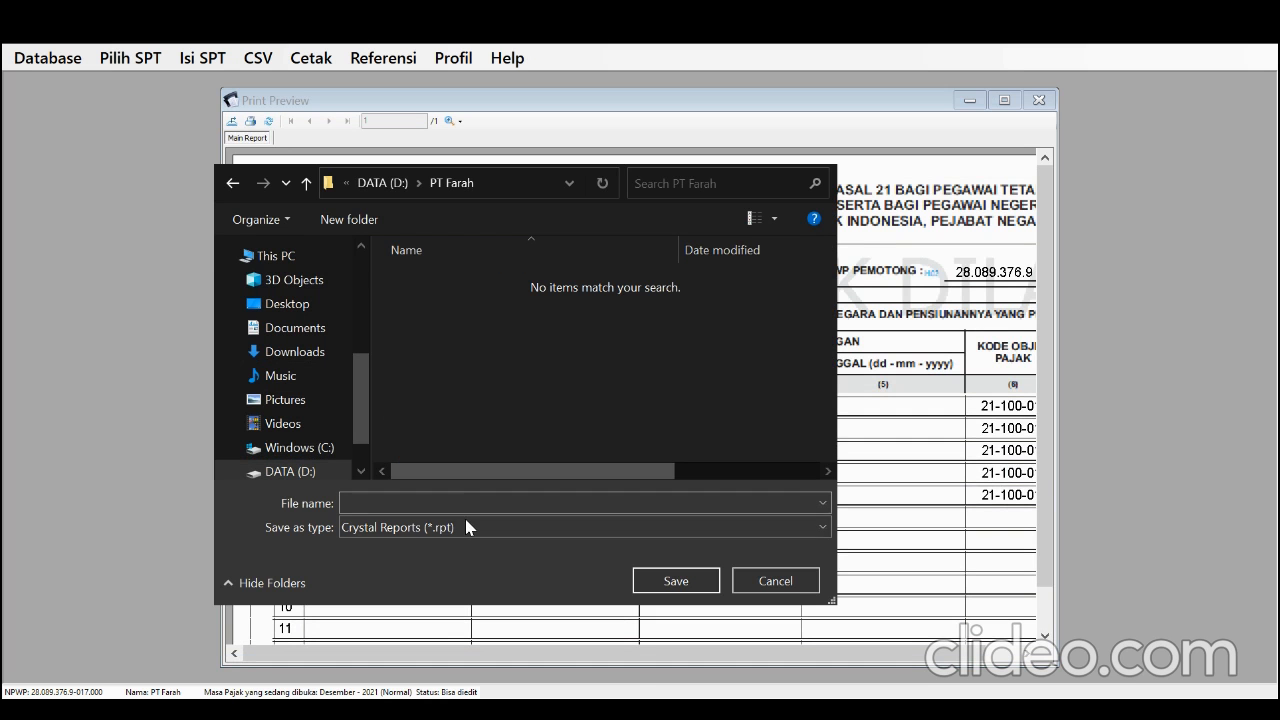
{"action": "left_click", "coordinate": [454, 548]}
{"action": "left_click", "coordinate": [438, 503]}
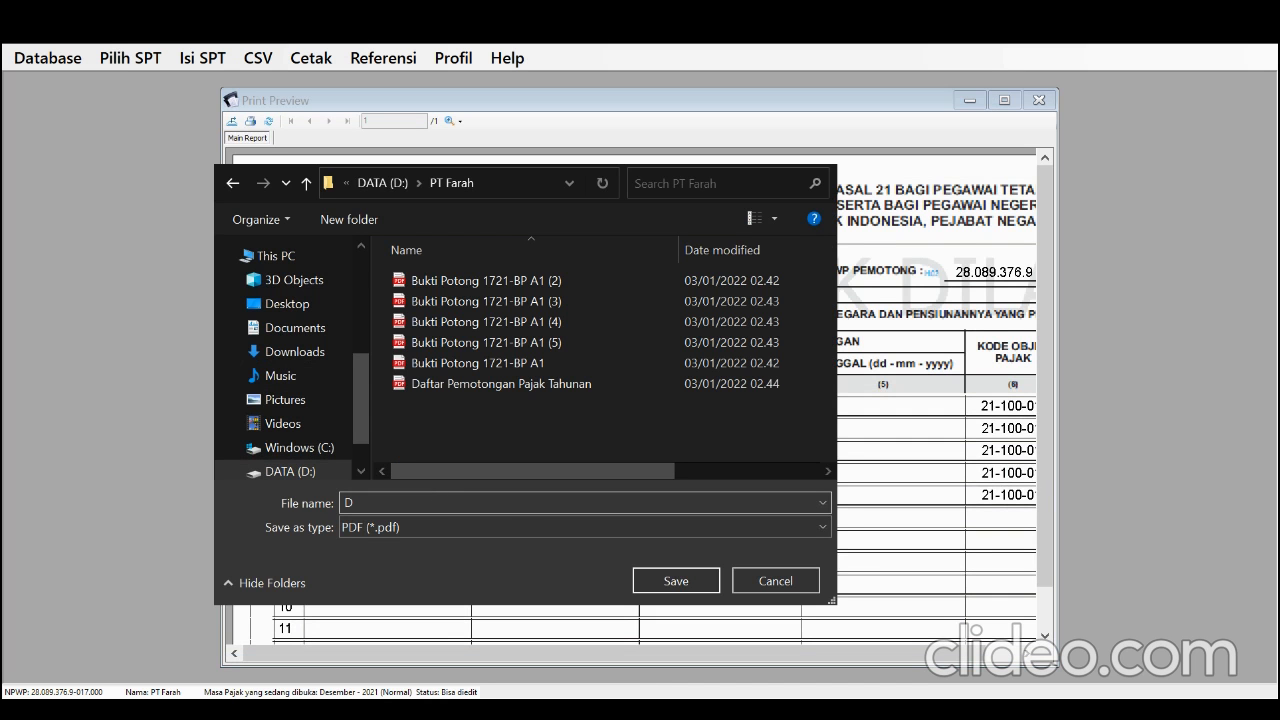
Export the report under the name Daftar Pemotongan Pajak Masa, then close the preview and the monthly list
{"action": "type", "text": "D"}
{"action": "left_click", "coordinate": [490, 518]}
{"action": "left_click", "coordinate": [557, 502]}
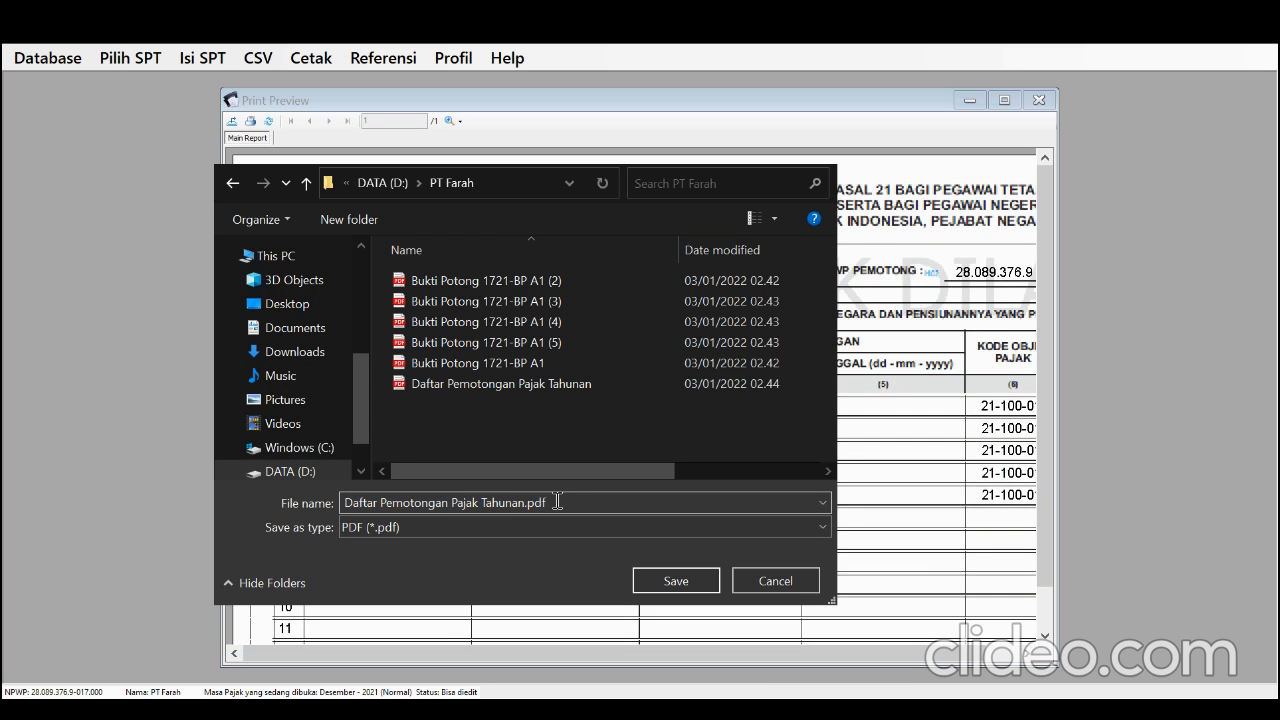
{"action": "key", "text": "BackSpace"}
{"action": "key", "text": "BackSpace"}
{"action": "key", "text": "BackSpace"}
{"action": "key", "text": "BackSpace"}
{"action": "key", "text": "BackSpace"}
{"action": "key", "text": "BackSpace"}
{"action": "key", "text": "BackSpace"}
{"action": "key", "text": "BackSpace"}
{"action": "key", "text": "BackSpace"}
{"action": "type", "text": "Masa"}
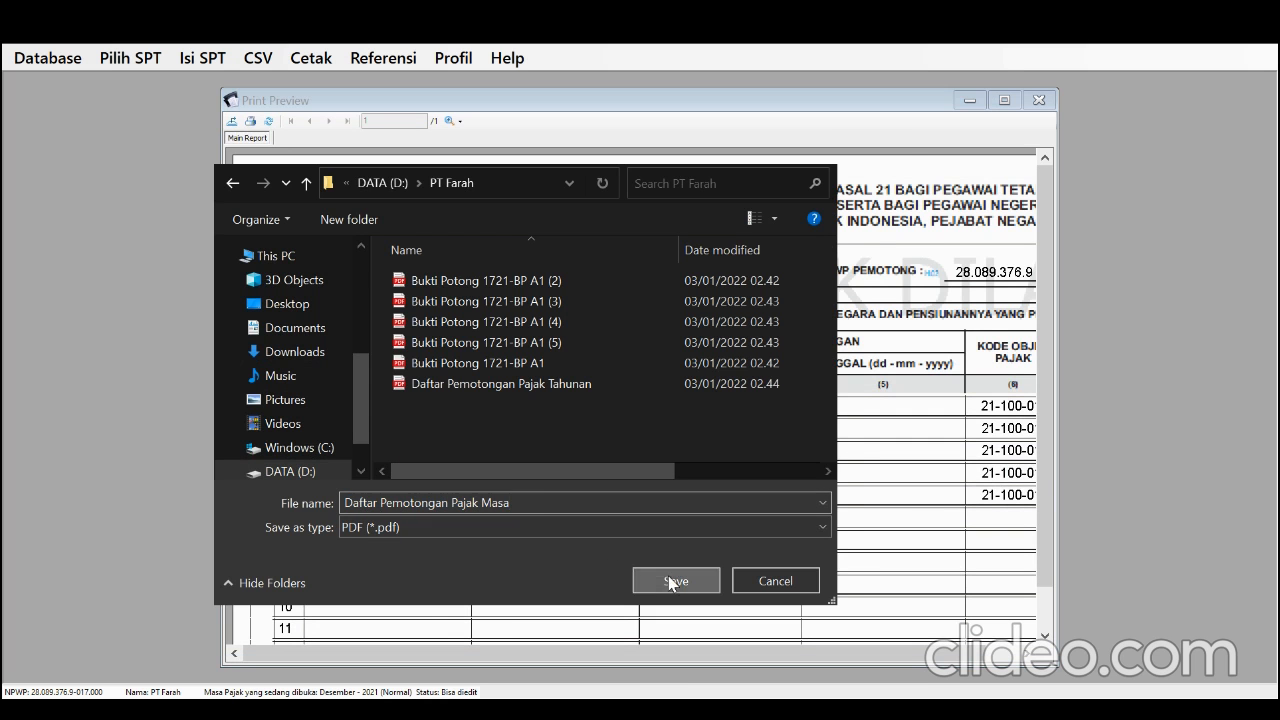
{"action": "left_click", "coordinate": [670, 583]}
{"action": "left_click", "coordinate": [680, 438]}
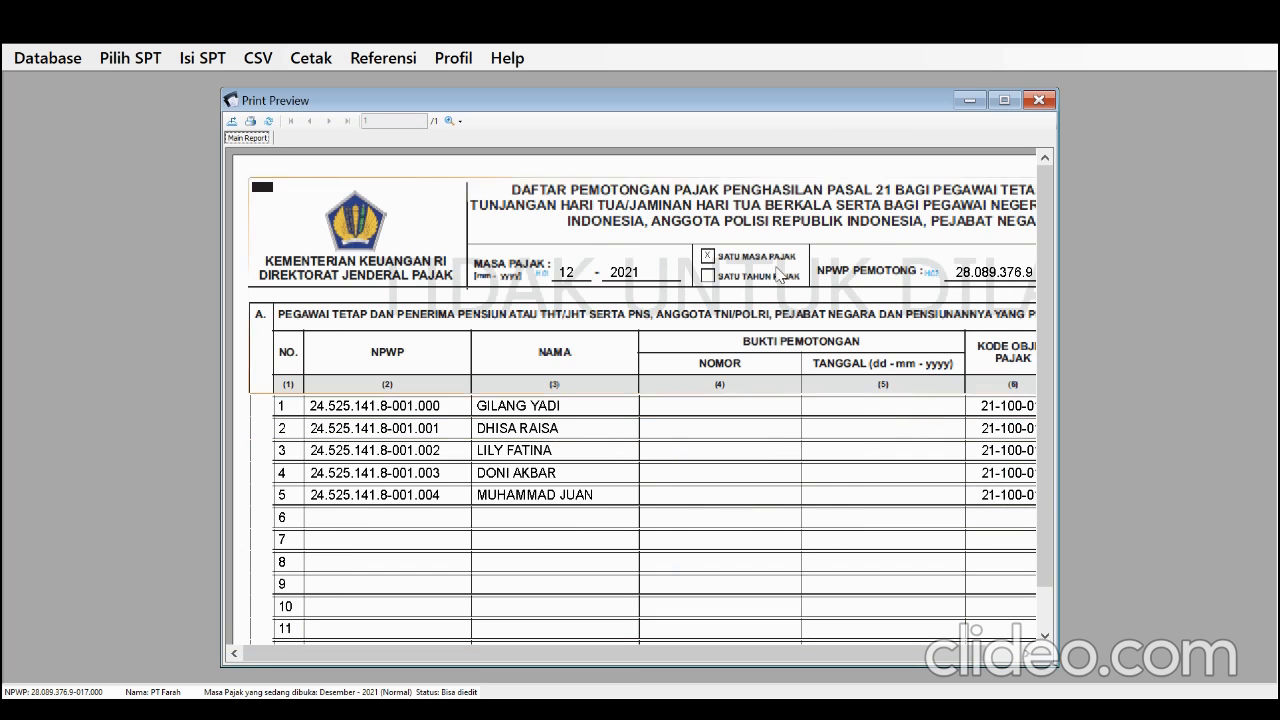
{"action": "left_click", "coordinate": [1049, 96]}
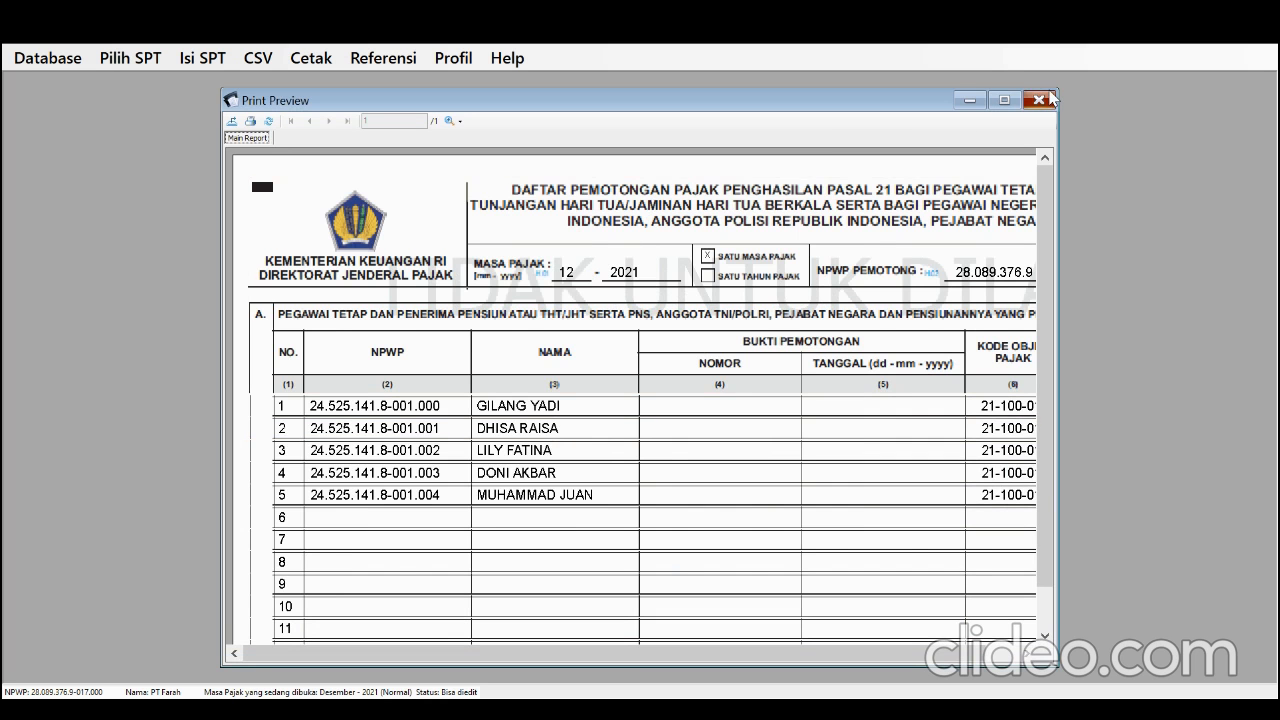
{"action": "left_click", "coordinate": [958, 176]}
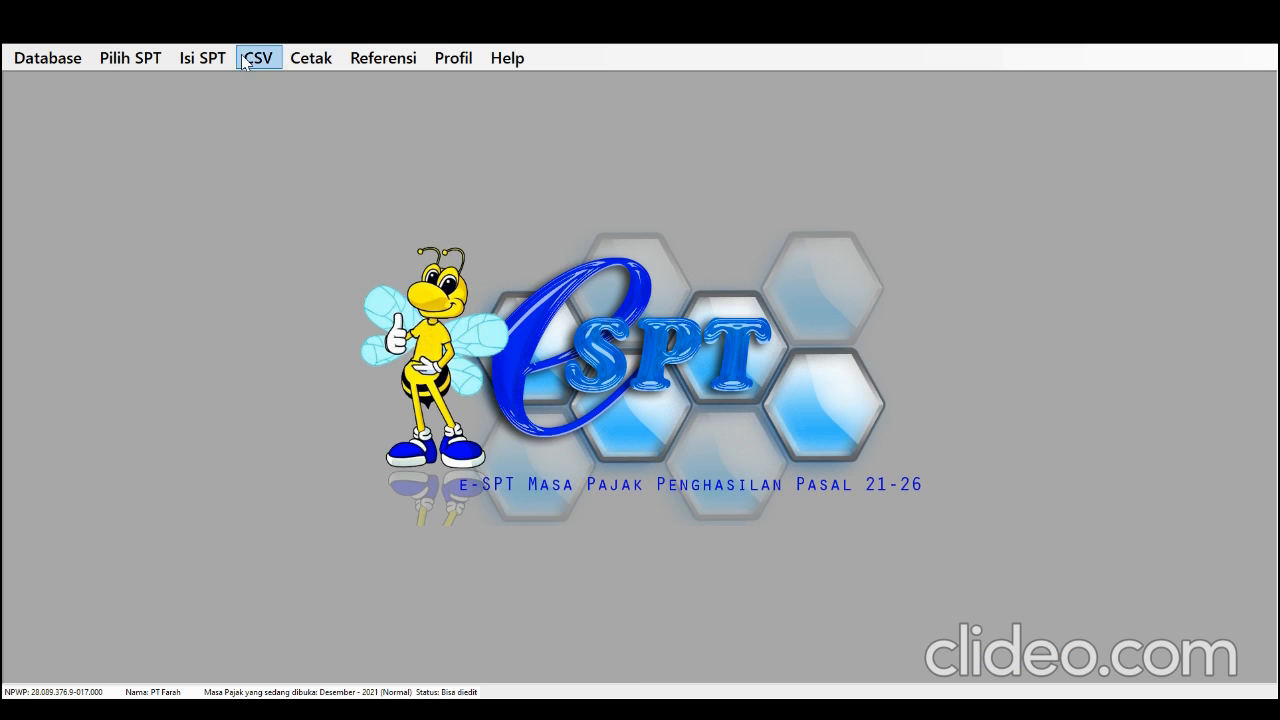
Open the December 2021 SPT Induk and go through its sections up to E. Pernyataan dan Ttd Pemotong
{"action": "left_click", "coordinate": [203, 58]}
{"action": "left_click", "coordinate": [248, 140]}
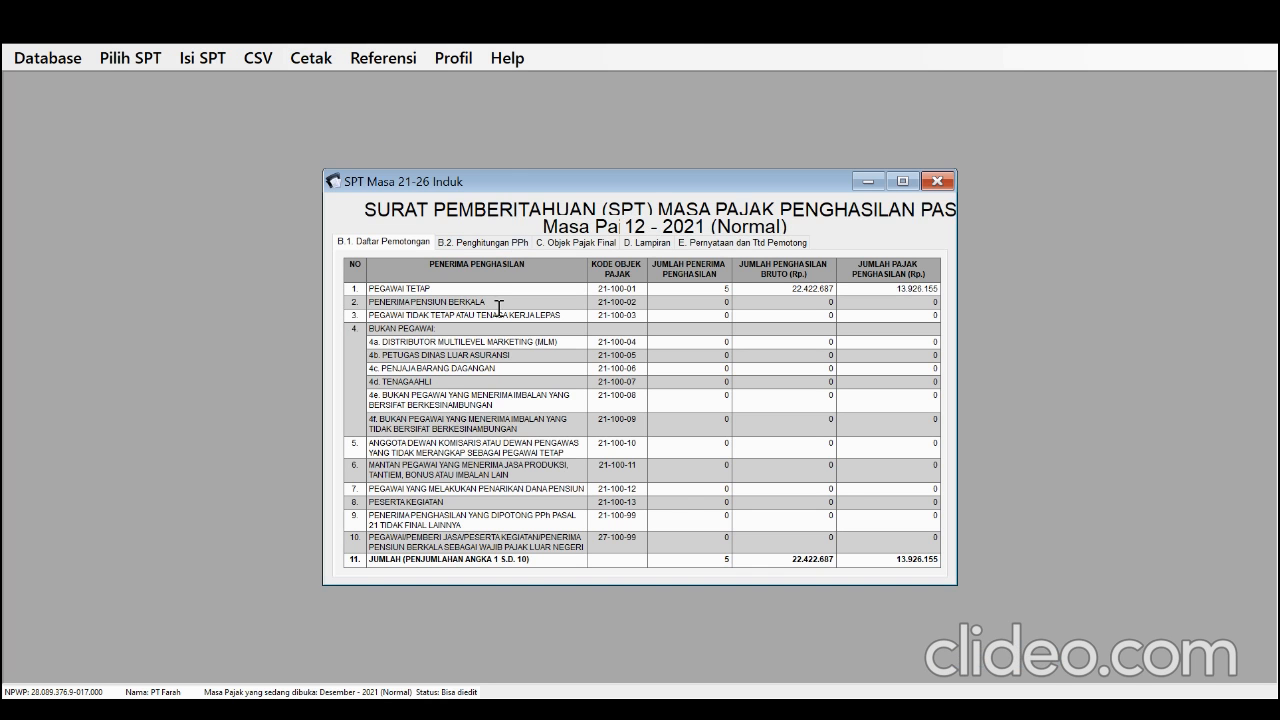
{"action": "left_click", "coordinate": [489, 244]}
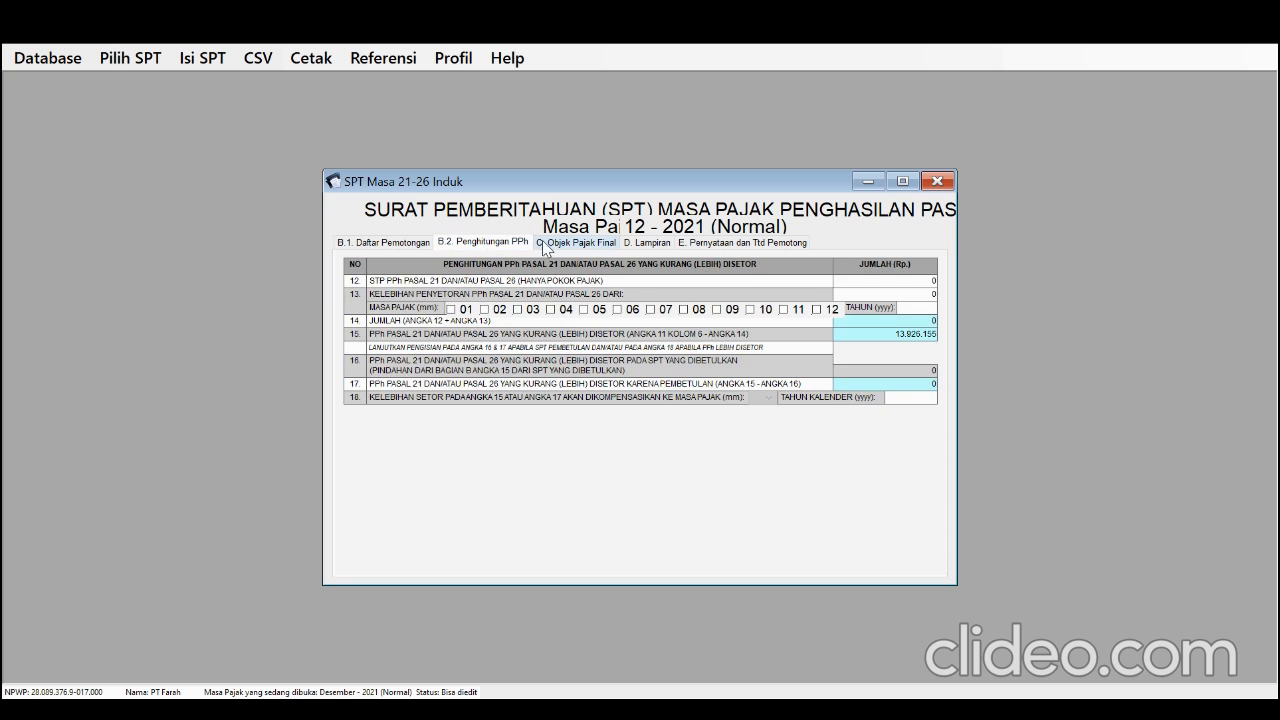
{"action": "left_click", "coordinate": [545, 242]}
{"action": "left_click", "coordinate": [633, 245]}
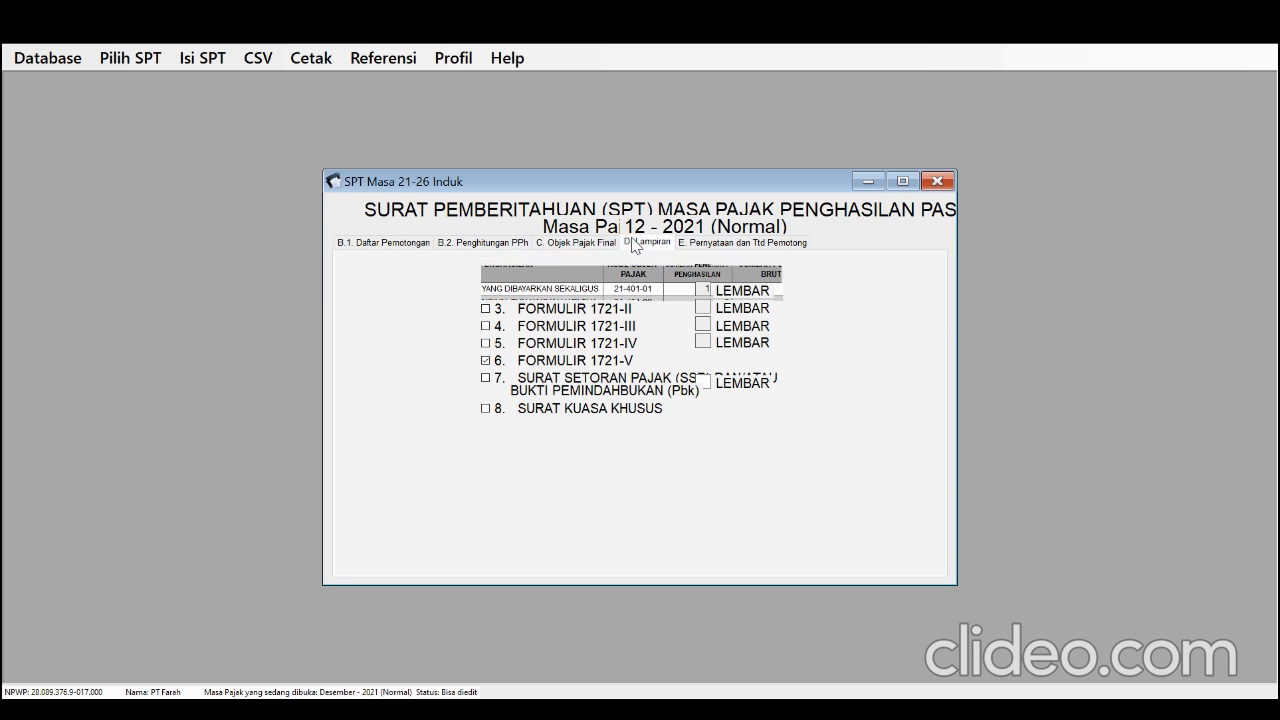
{"action": "left_click", "coordinate": [696, 246]}
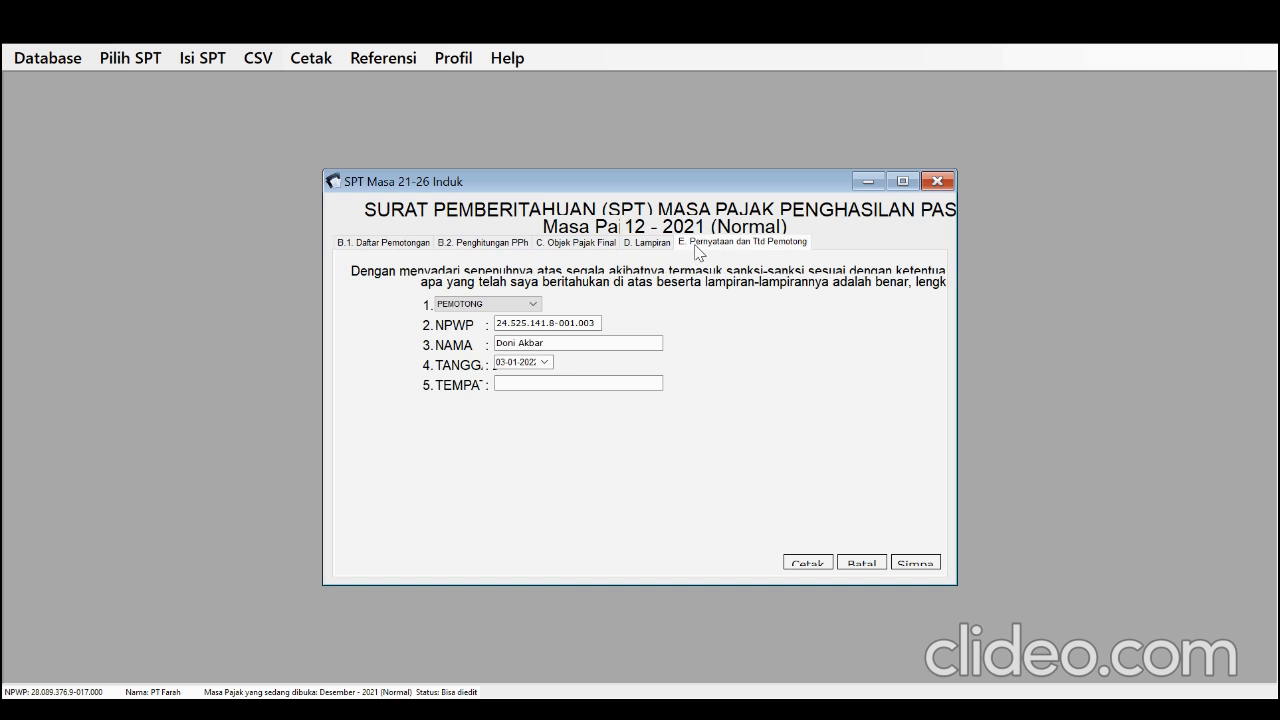
Enter Depok as the signing place in the declaration section and save the SPT Induk
{"action": "left_click", "coordinate": [565, 385]}
{"action": "type", "text": "Depok"}
{"action": "left_click", "coordinate": [912, 566]}
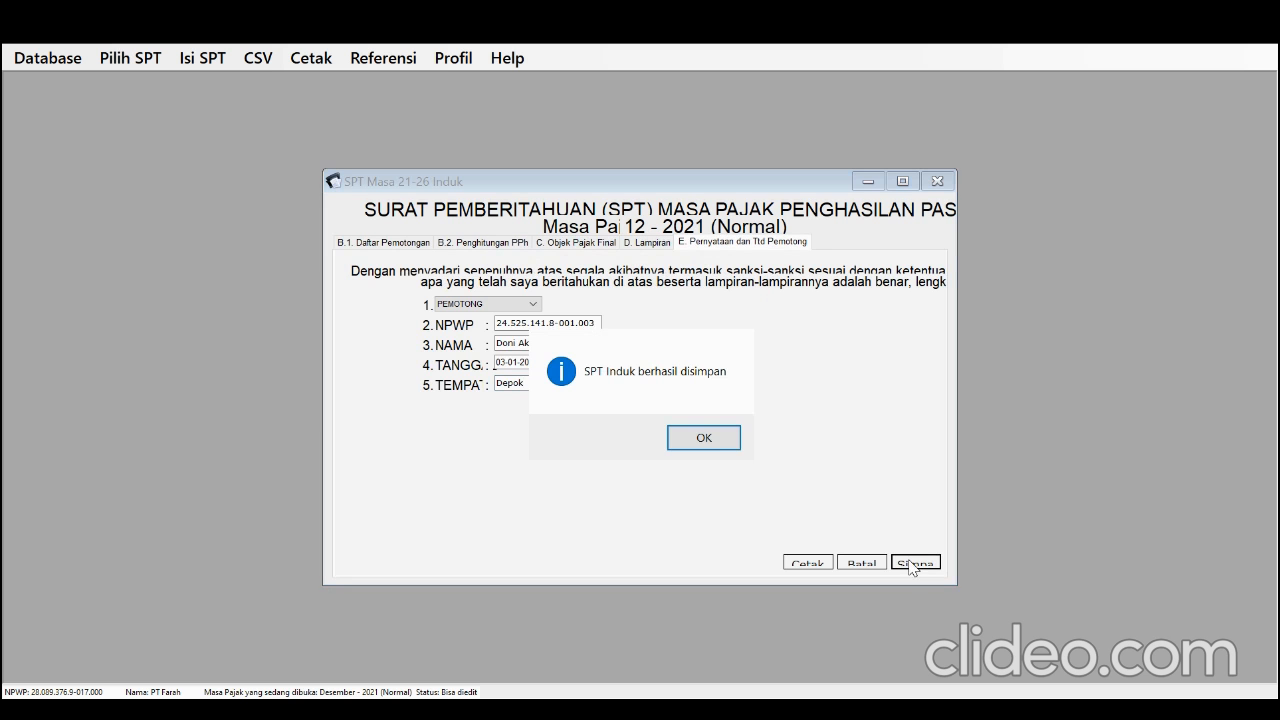
{"action": "left_click", "coordinate": [720, 444]}
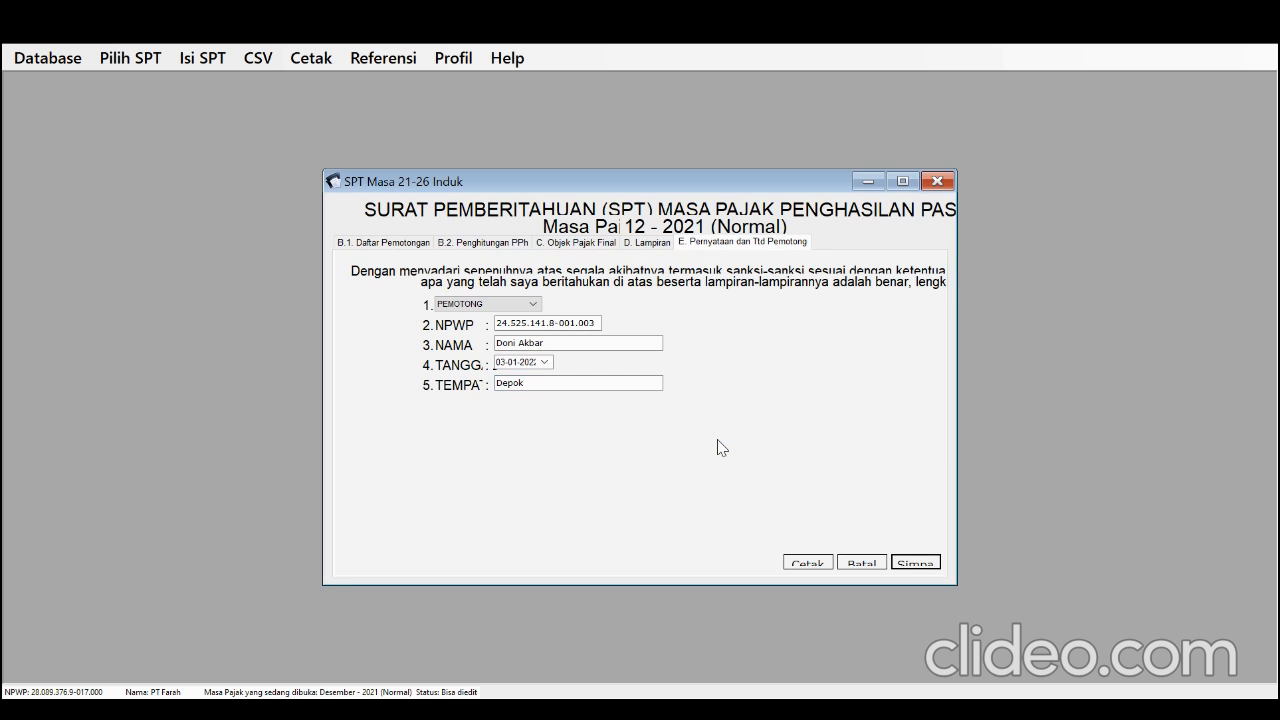
Bring up the SPT Induk print preview and start exporting it, with D:\PT Farah as the destination and PDF as the file type
{"action": "left_click", "coordinate": [797, 564]}
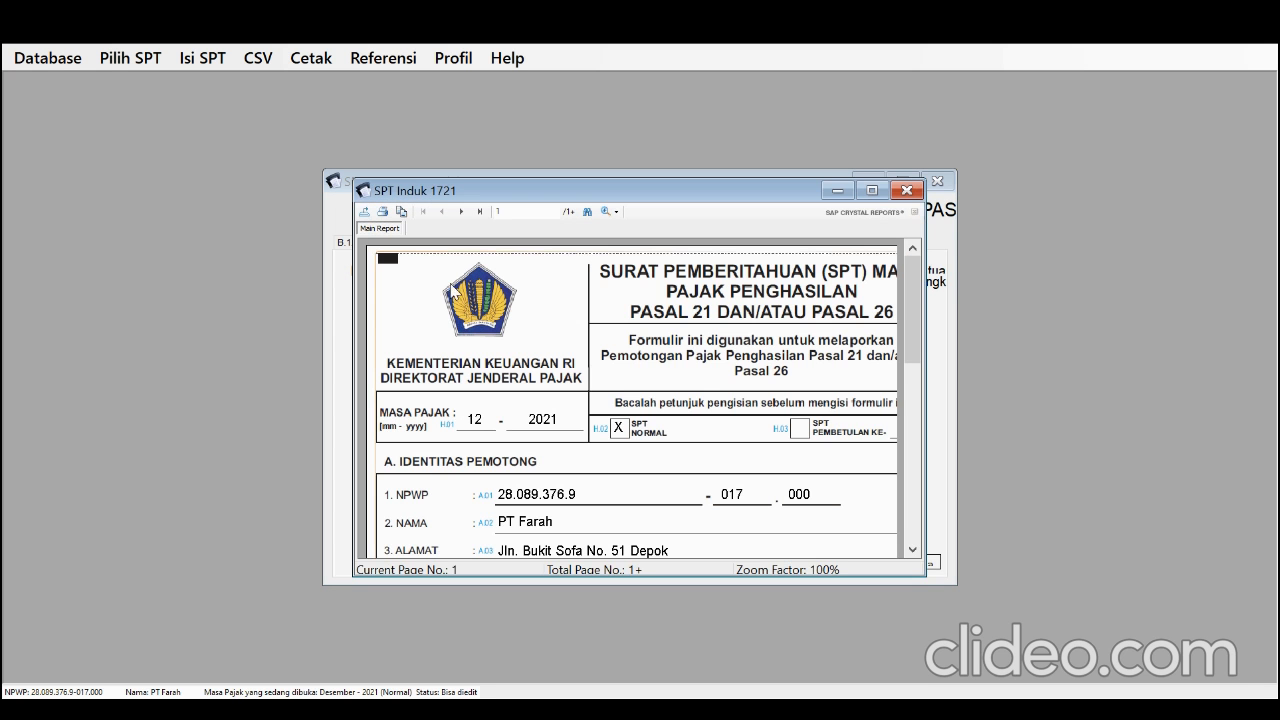
{"action": "left_click", "coordinate": [365, 213]}
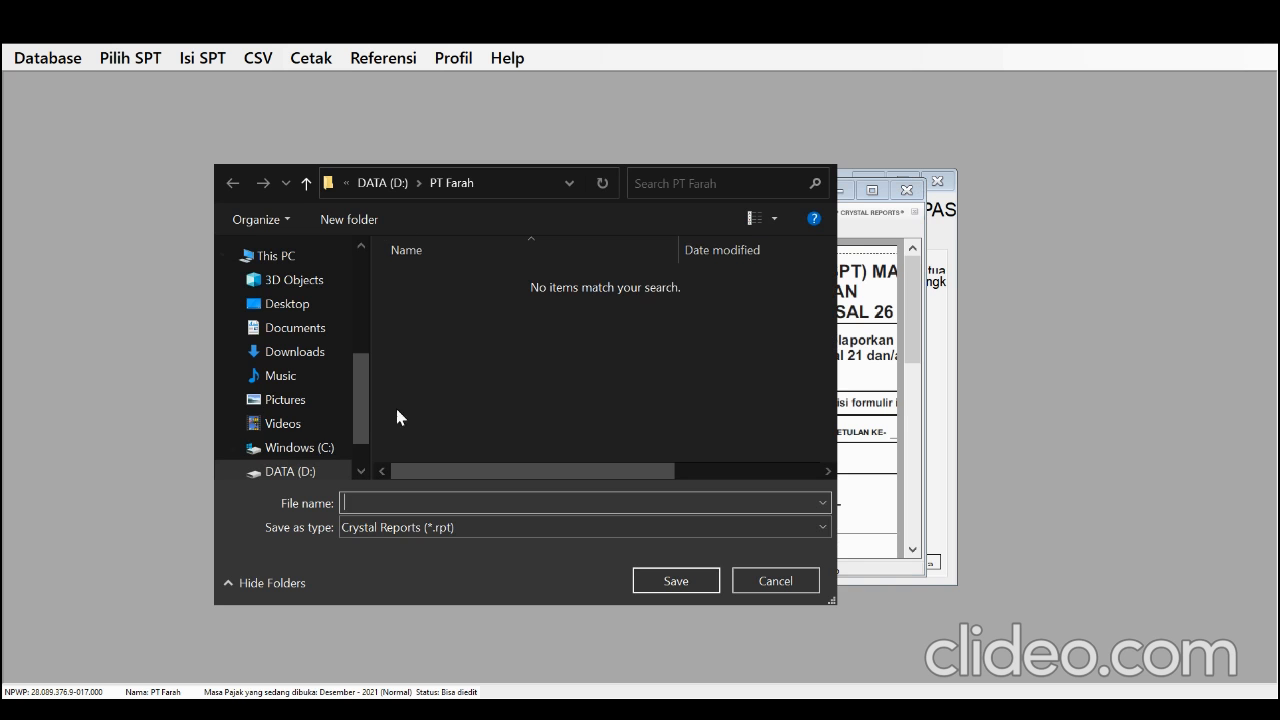
{"action": "left_click", "coordinate": [310, 471]}
{"action": "scroll", "coordinate": [459, 415], "scroll_direction": "down", "scroll_amount": 1}
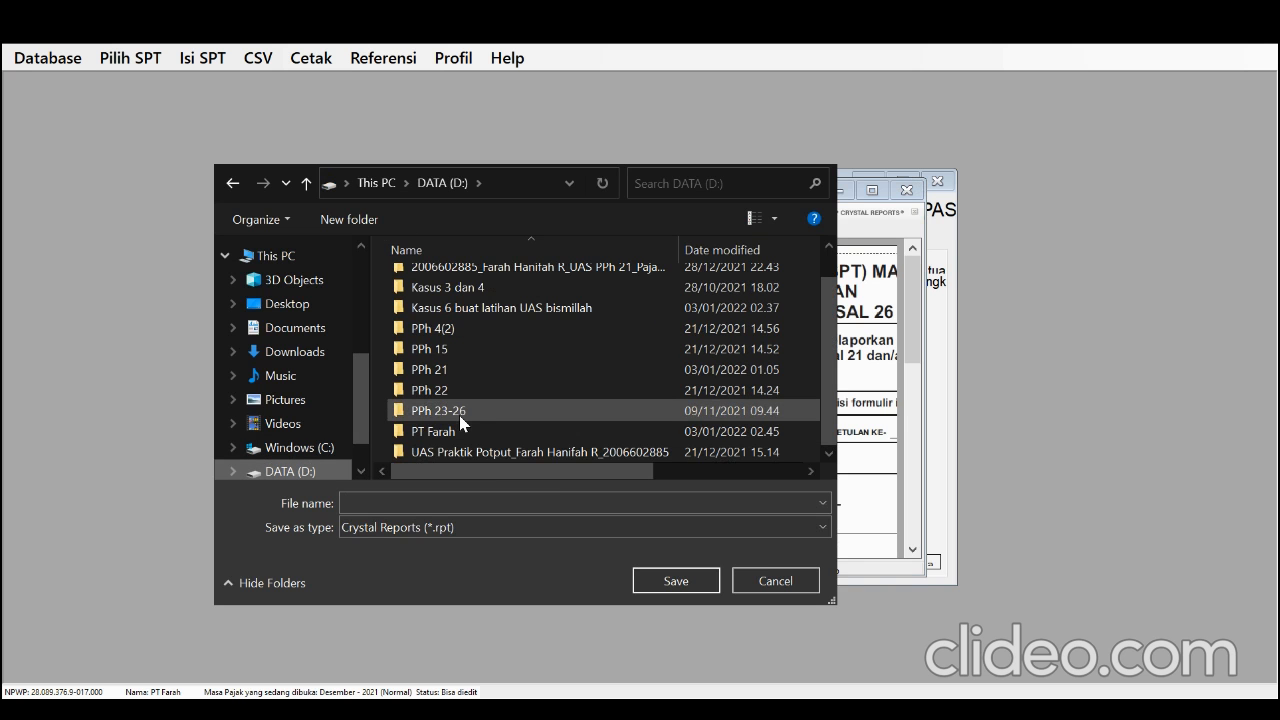
{"action": "double_click", "coordinate": [463, 431]}
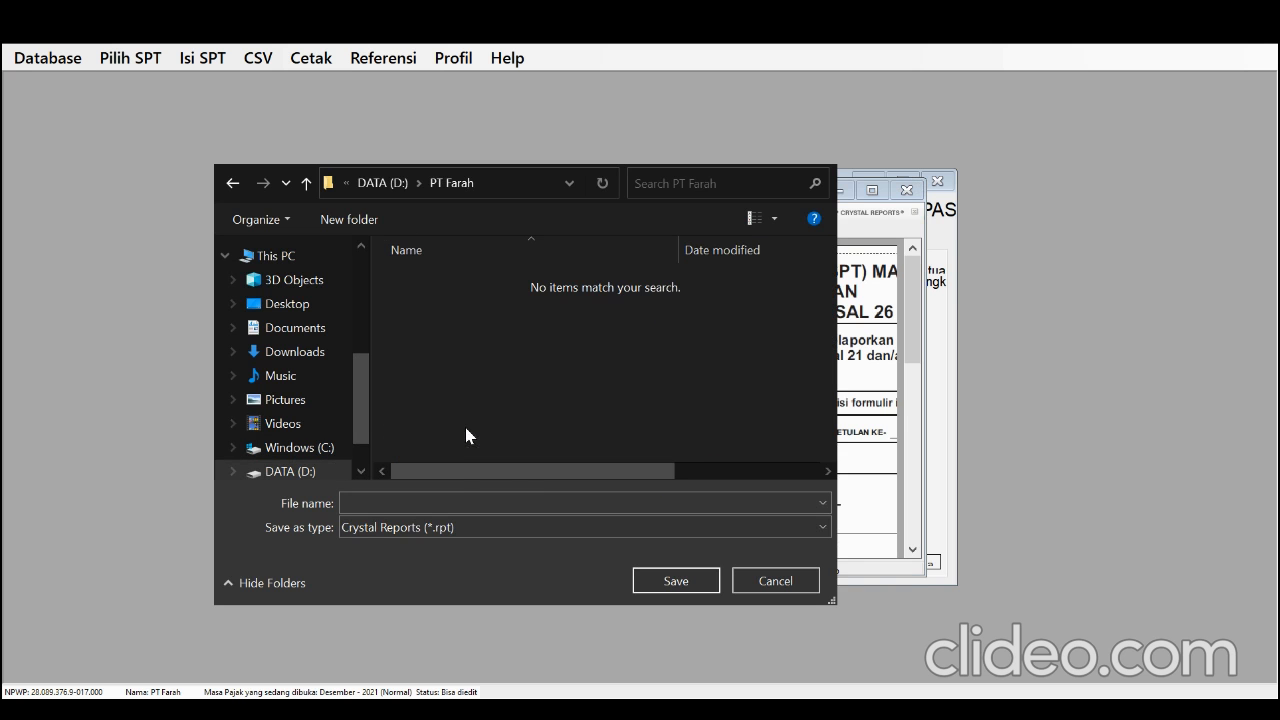
{"action": "left_click", "coordinate": [459, 527]}
{"action": "left_click", "coordinate": [456, 550]}
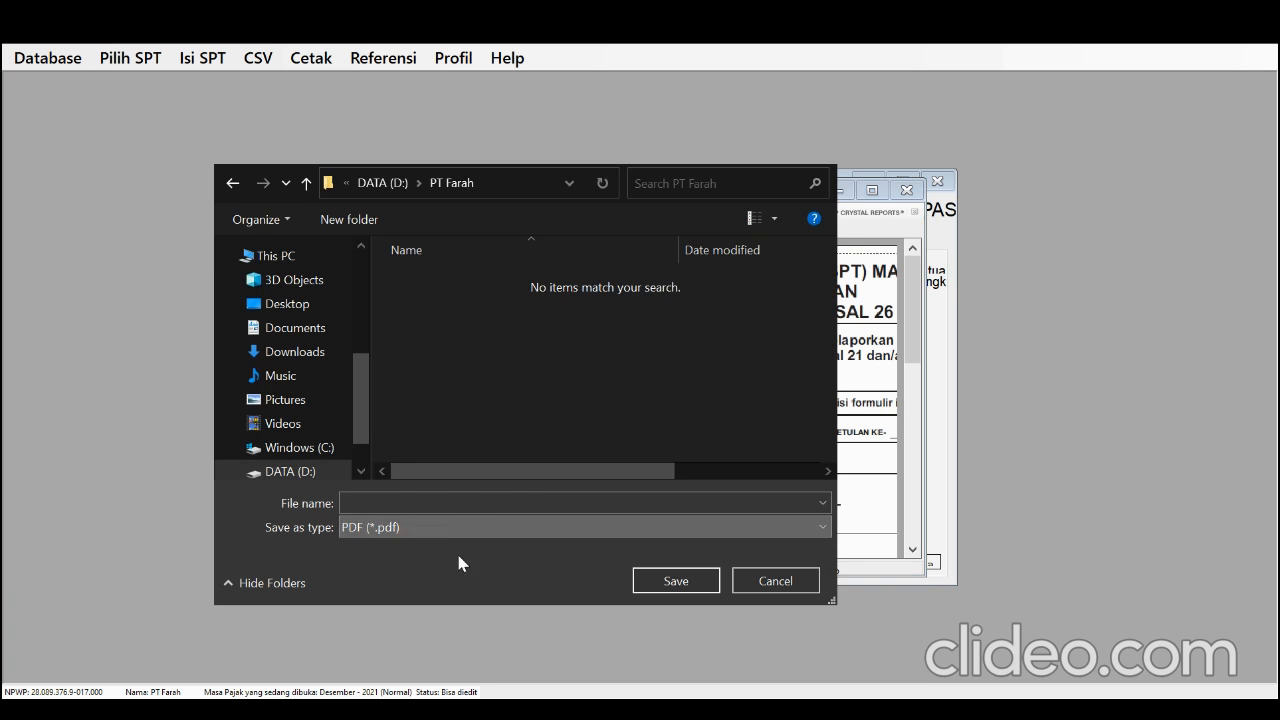
Name the exported file SPT Induk, save it and dismiss the export message
{"action": "left_click", "coordinate": [441, 501]}
{"action": "type", "text": "SP"}
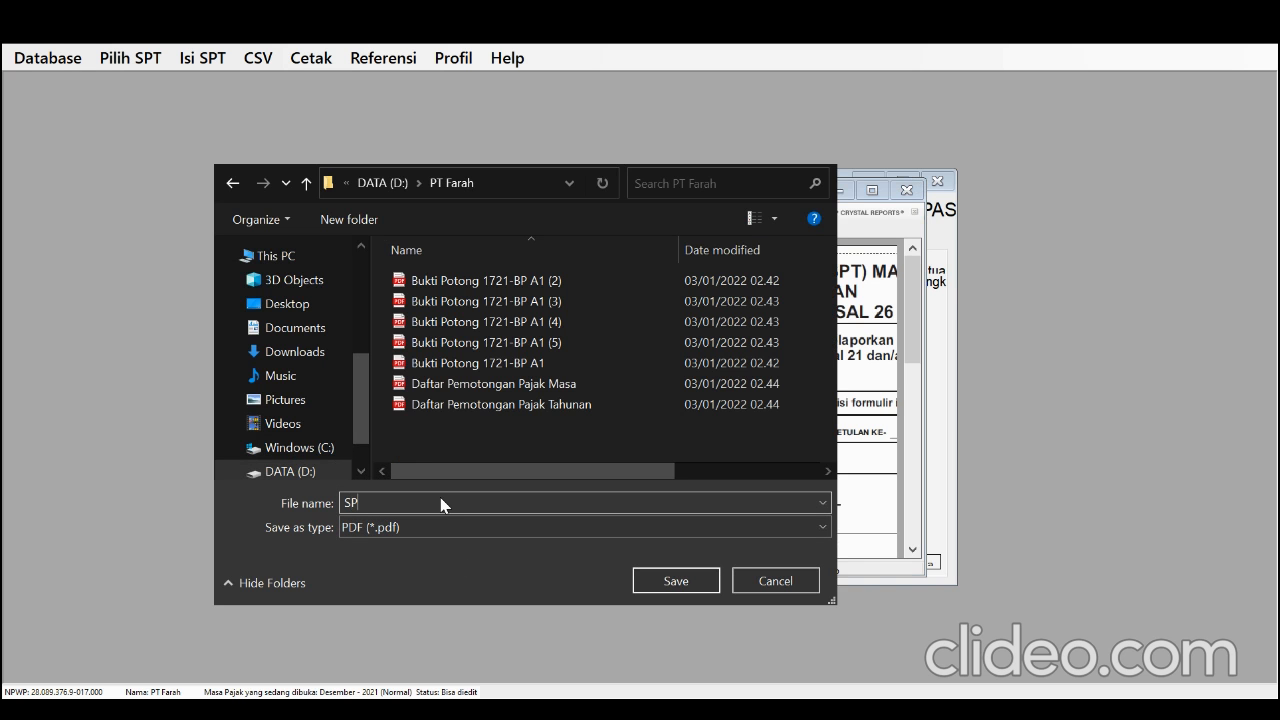
{"action": "type", "text": "T Induk PT Farah"}
{"action": "left_click", "coordinate": [668, 584]}
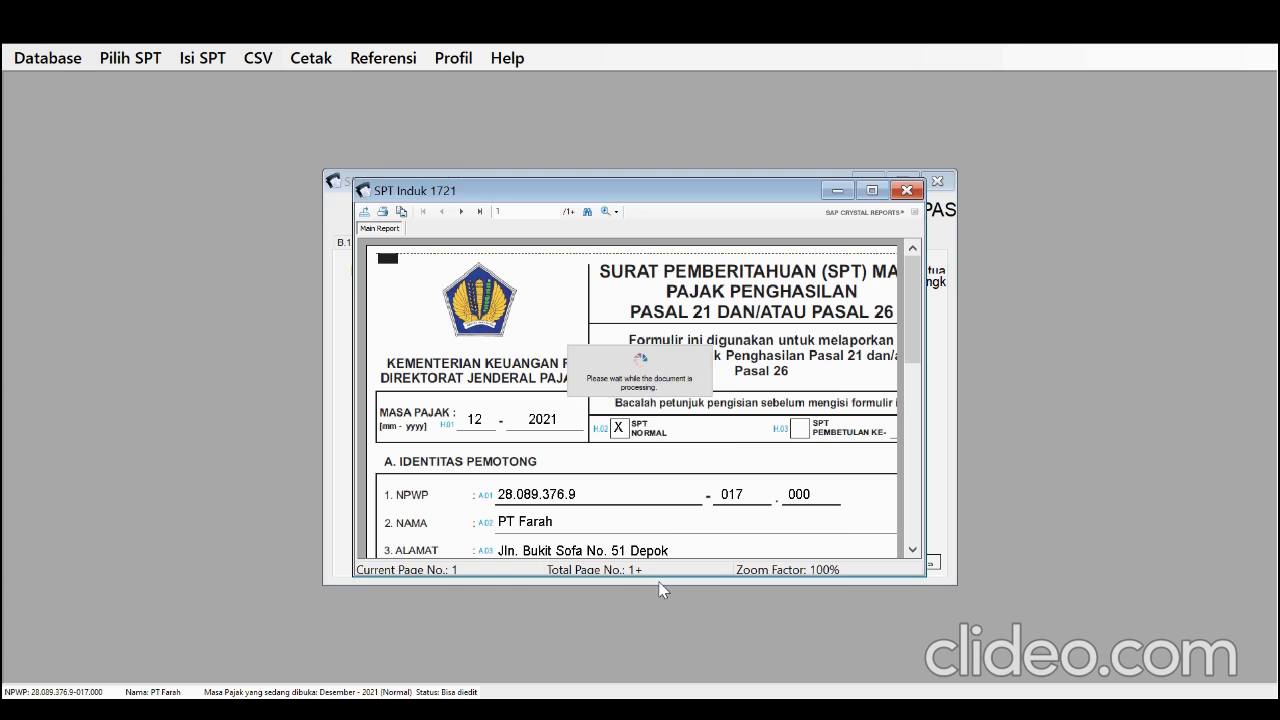
{"action": "left_click", "coordinate": [680, 437]}
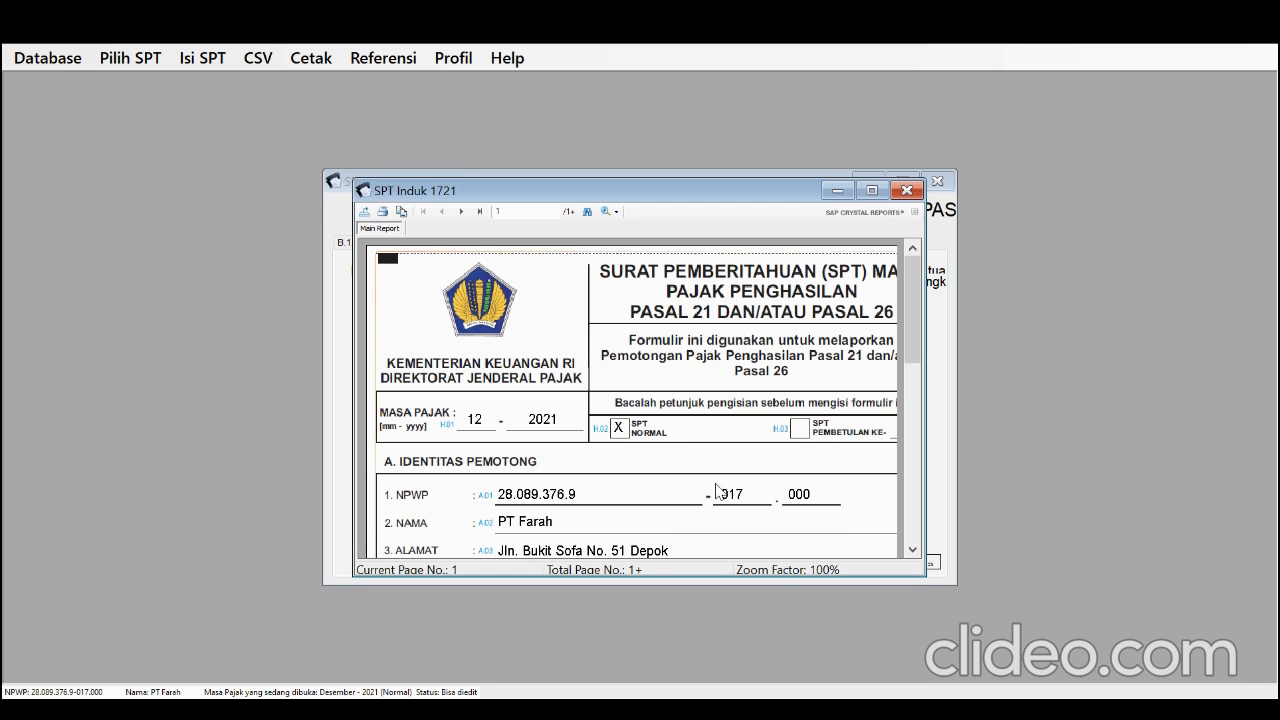